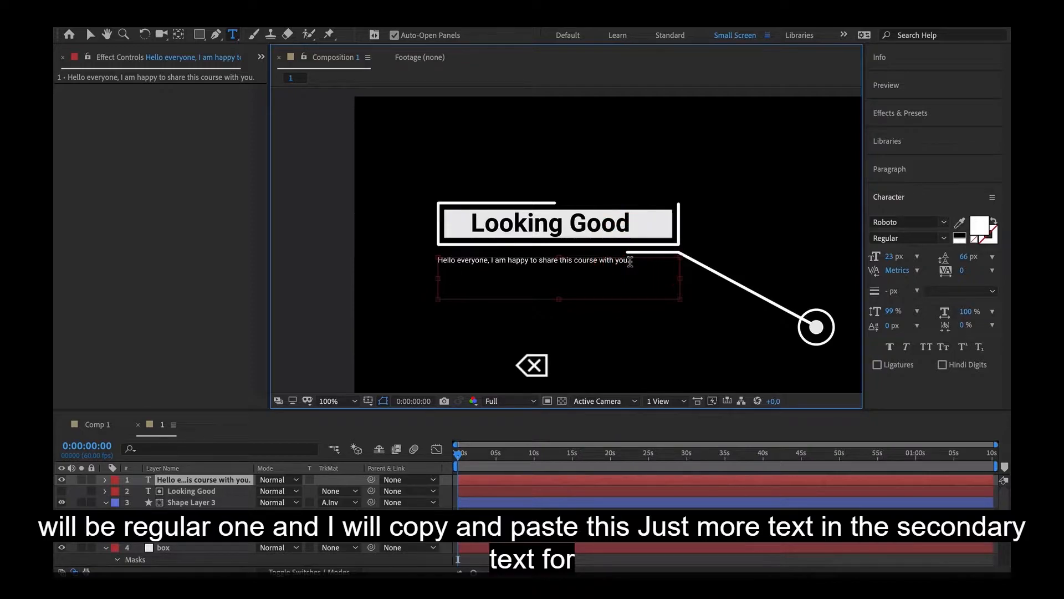
Append "Hello everyone, I am happy to share this course with you ." twice to the secondary text and set its leading to 31 px
type("Hello everyone, I am happy to share this course with you .")
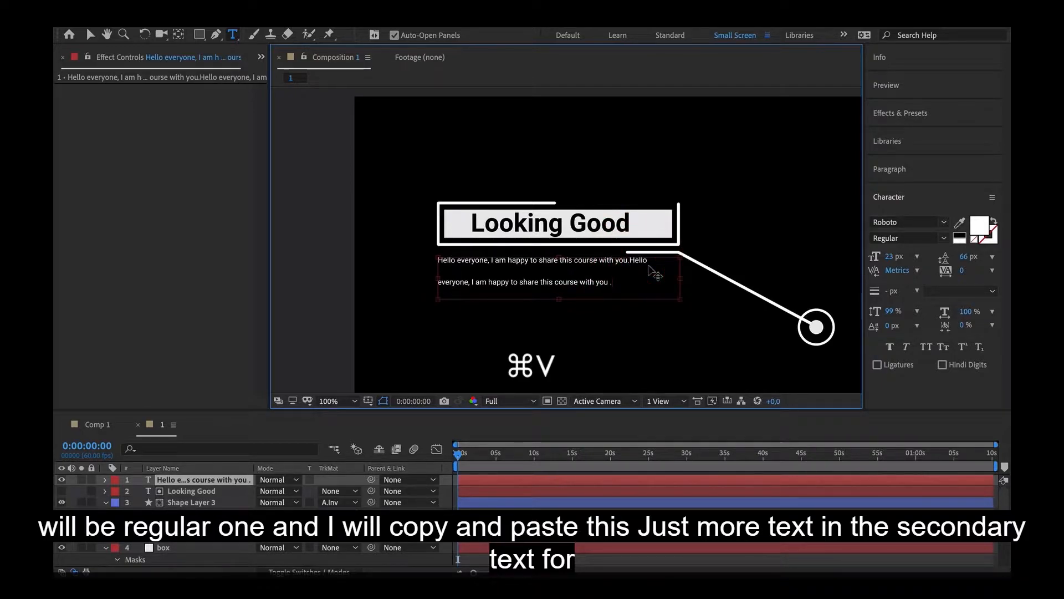
type("Hello everyone, I am happy to share this course with you .")
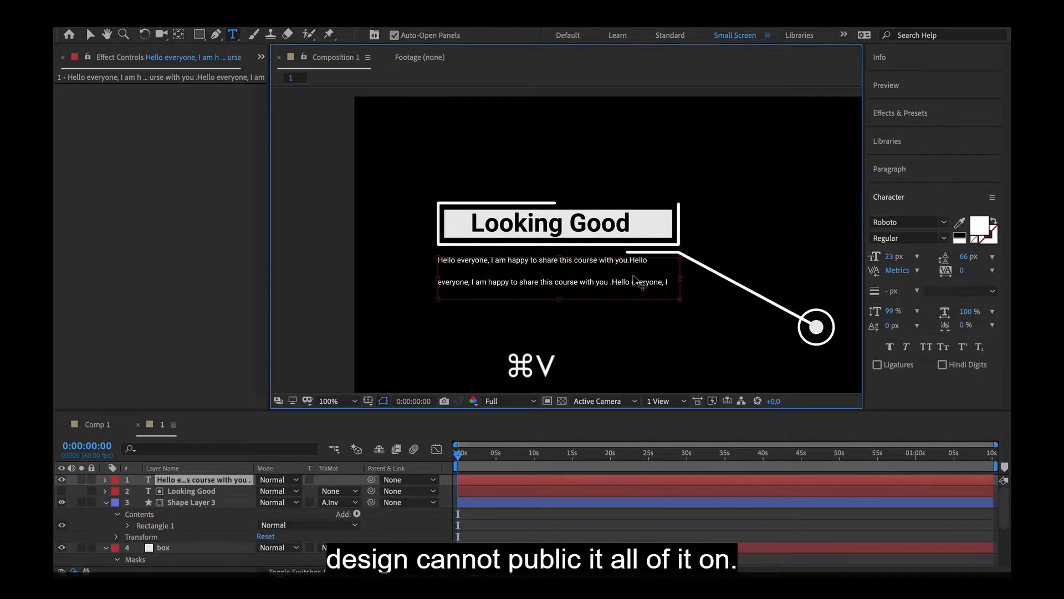
key("super+a")
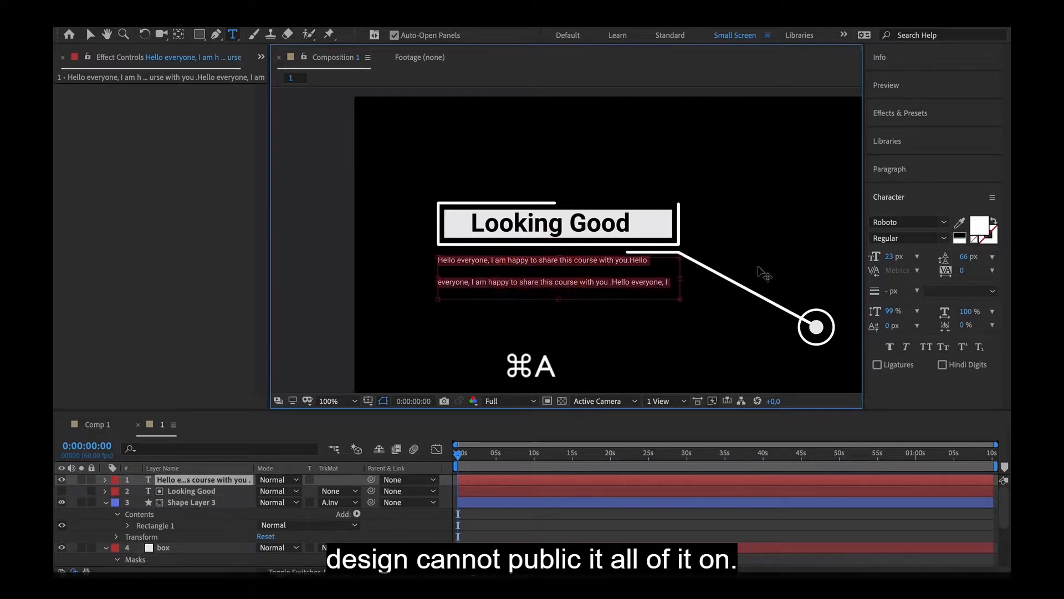
mouse_move(966, 256)
left_mouse_down()
mouse_move(937, 263)
mouse_move(952, 264)
left_mouse_up()
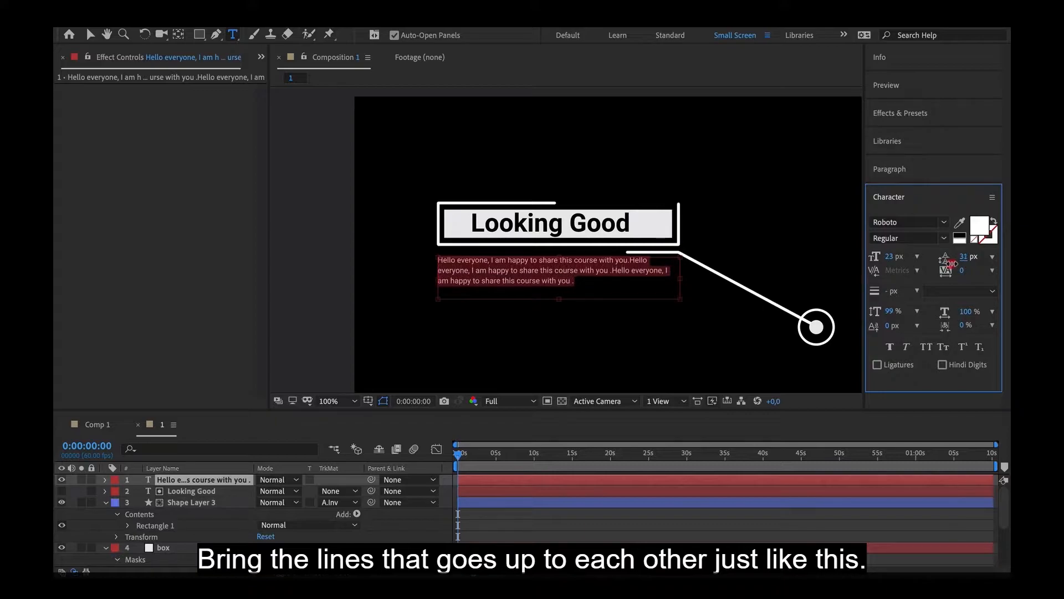
left_click(429, 537)
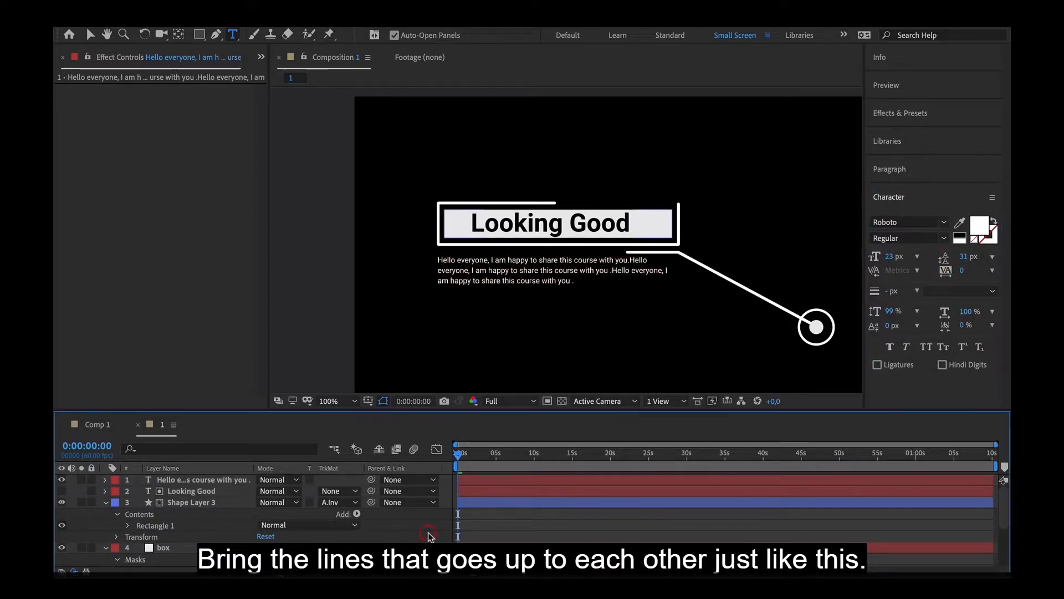
Set the font size of the secondary text under the title box to 21,1 px
key("comma")
key("period")
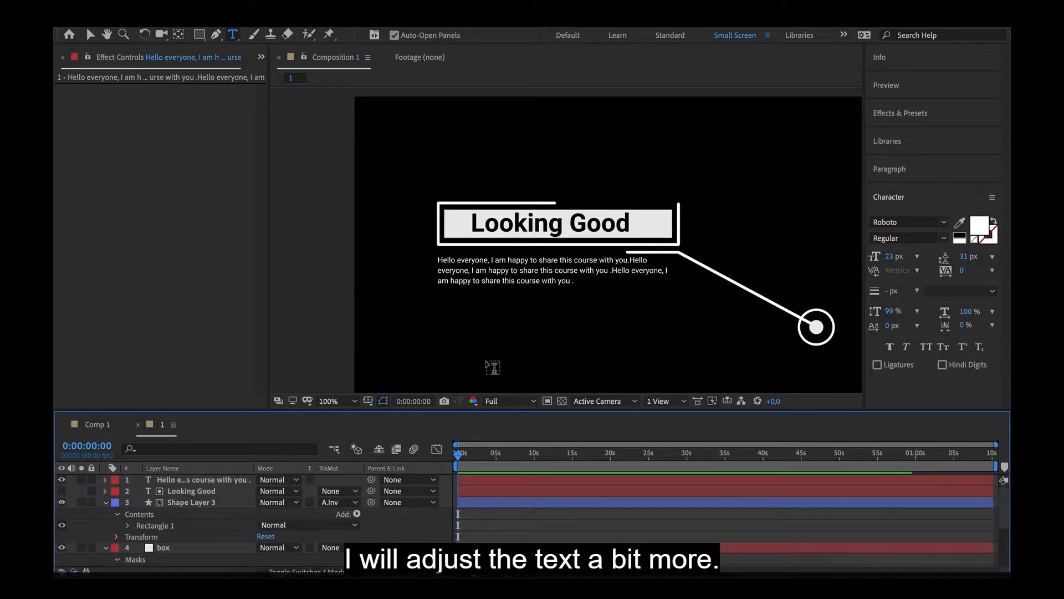
key("v")
left_click(513, 281)
left_click_drag(887, 256, 866, 250)
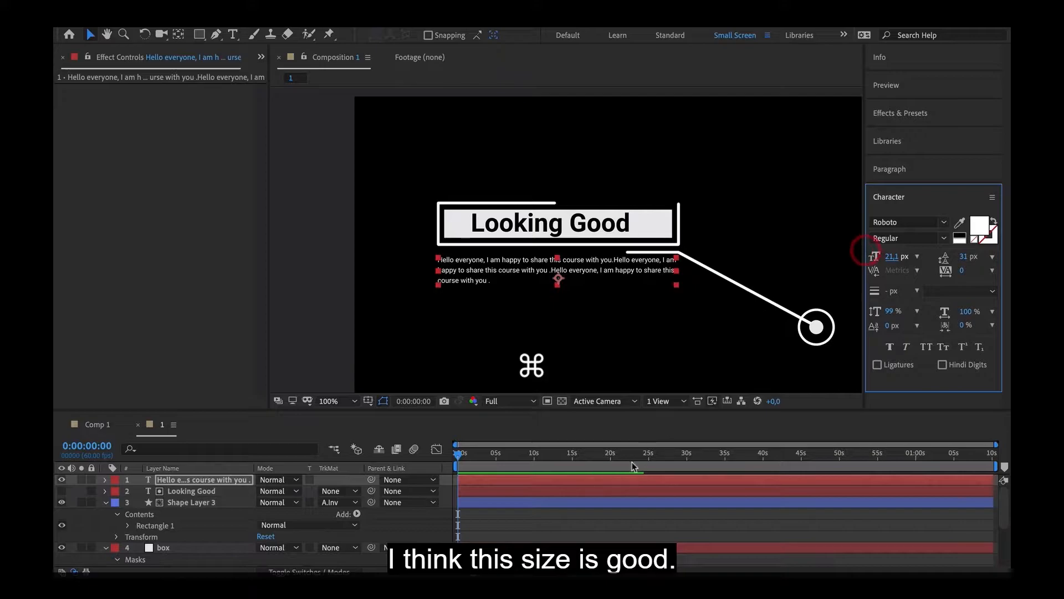
left_click(608, 534)
scroll(612, 310, "down", 2)
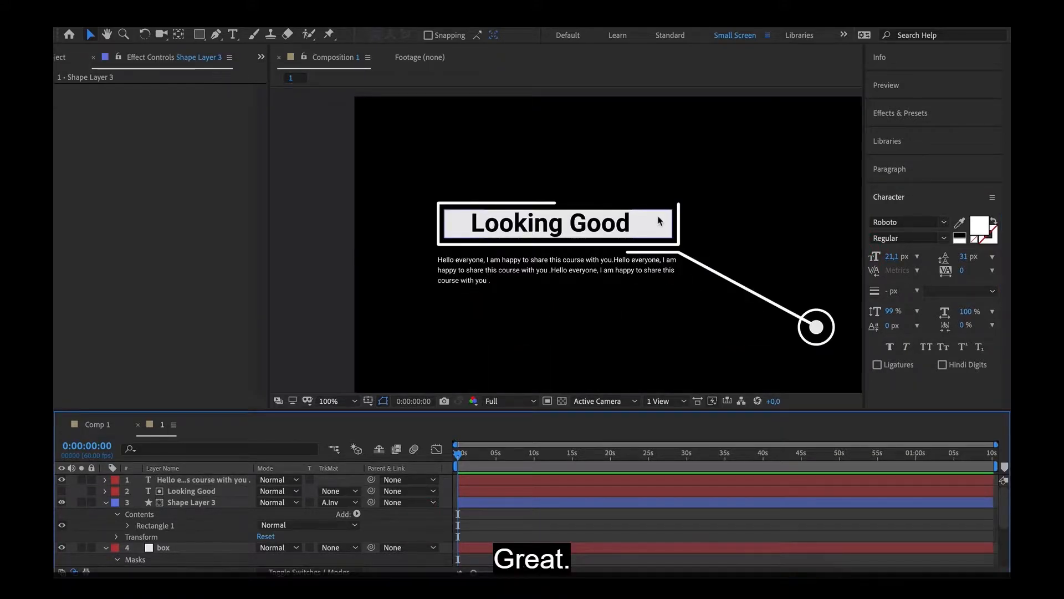
Set the opacity of Shape Layer 3, the filled rectangle behind the title, to 70%
left_click(659, 220)
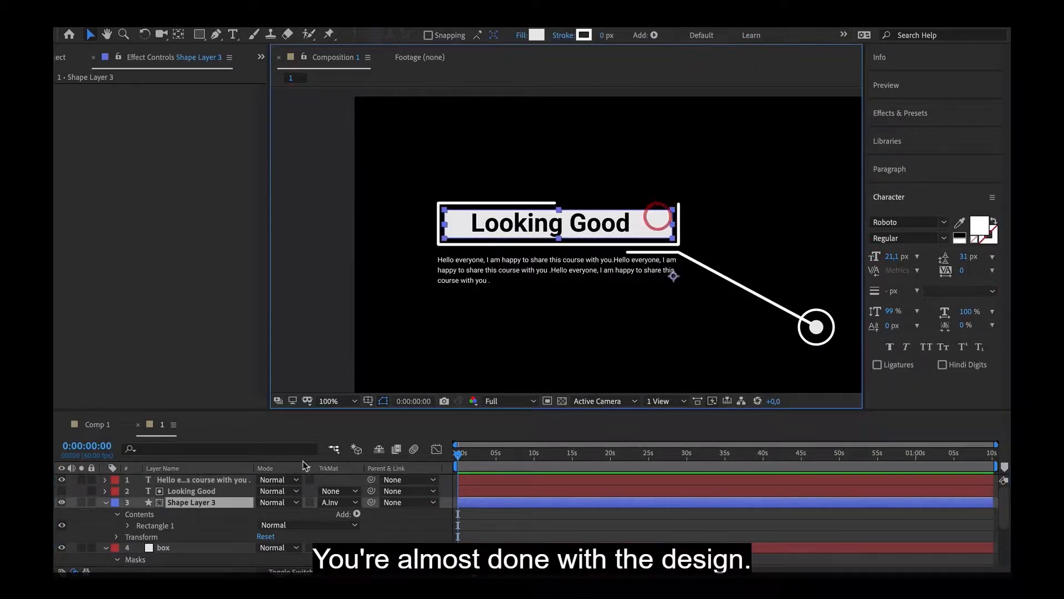
key("t")
left_click(265, 515)
type("70")
key("Return")
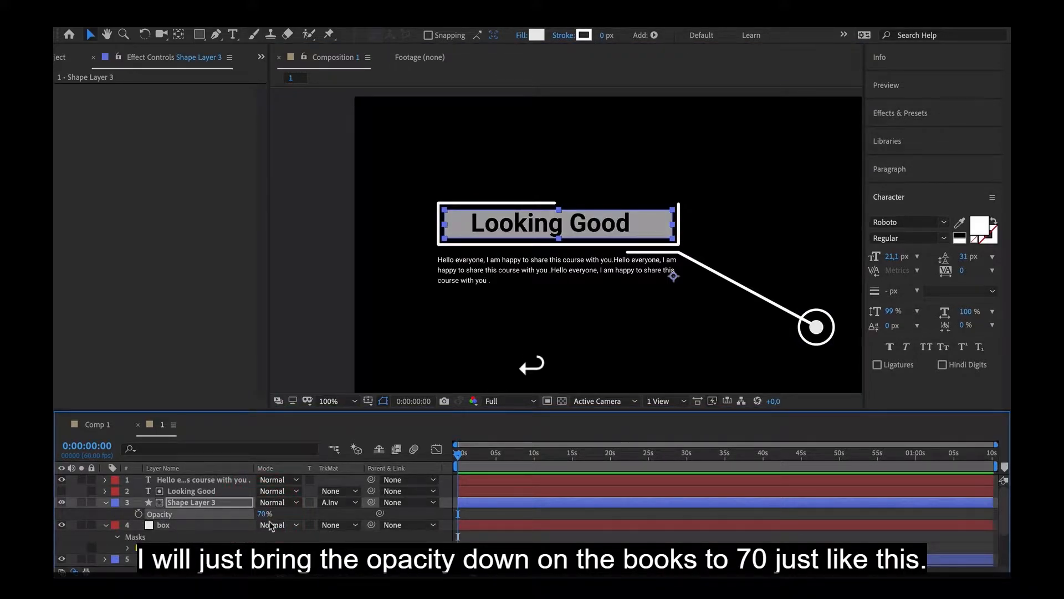
left_click(493, 514)
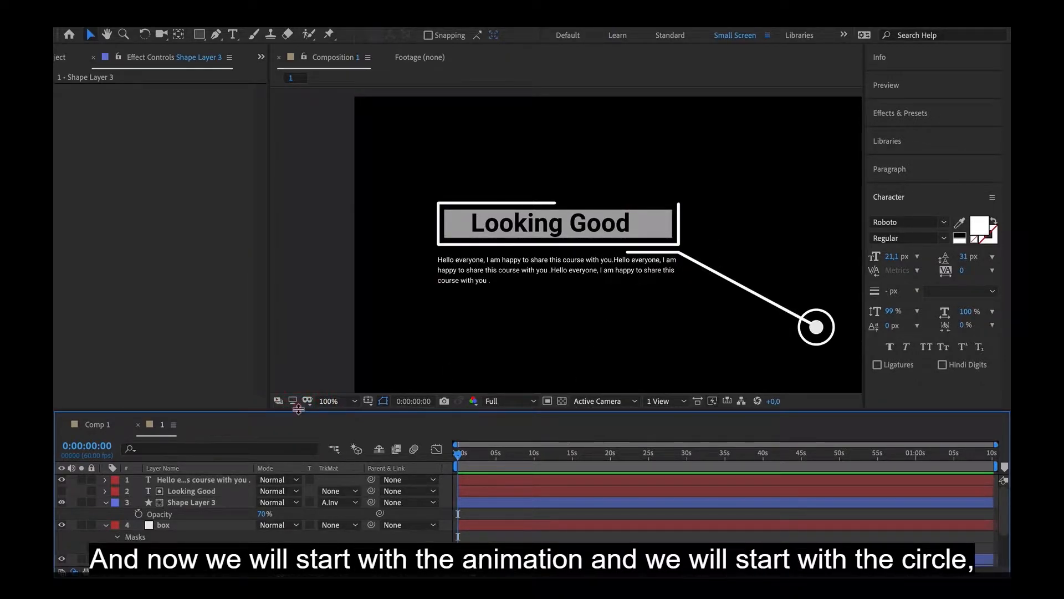
Enlarge the timeline area to collapse all expanded layers, and quit WhatsApp running in the background
left_click_drag(298, 409, 298, 357)
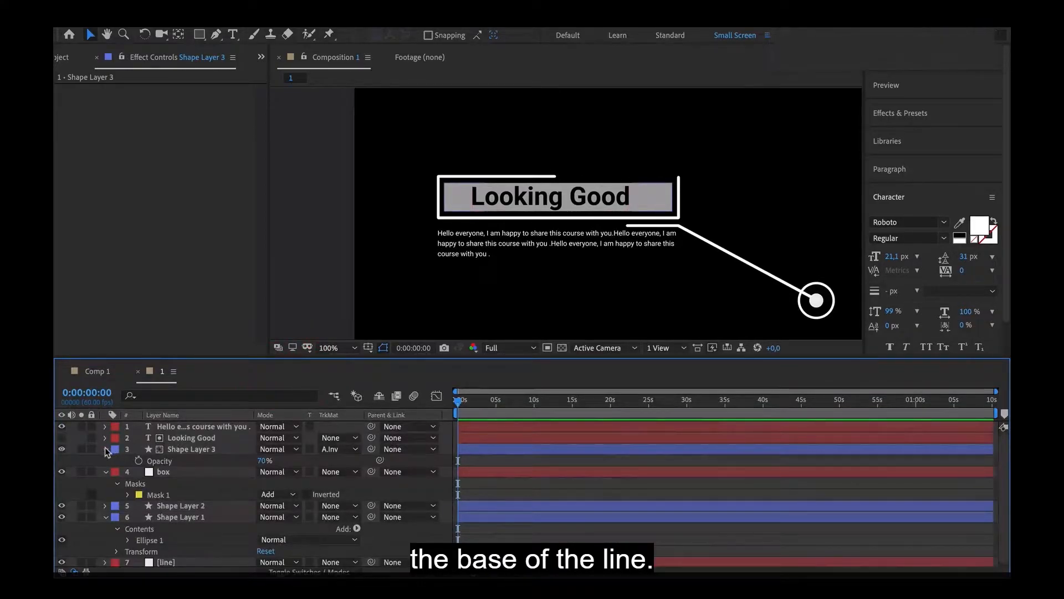
left_click(106, 449)
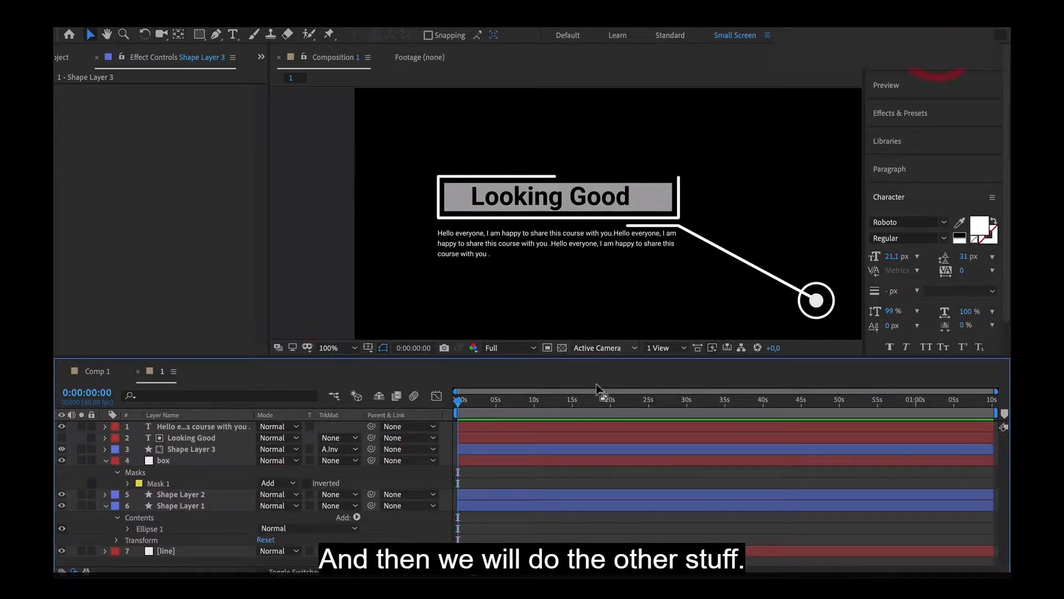
right_click(625, 538)
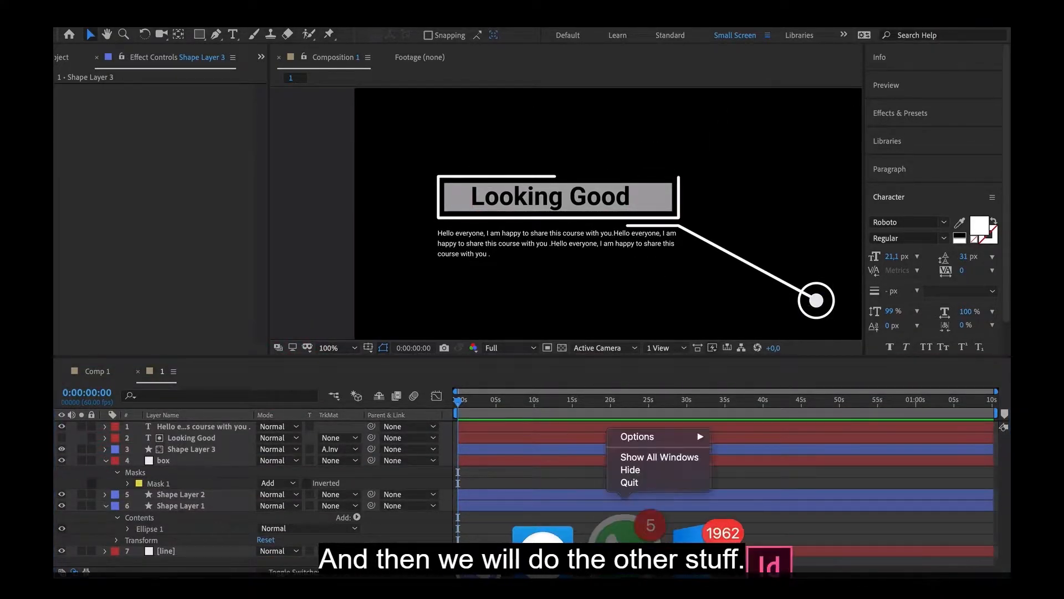
left_click(630, 482)
left_click(106, 461)
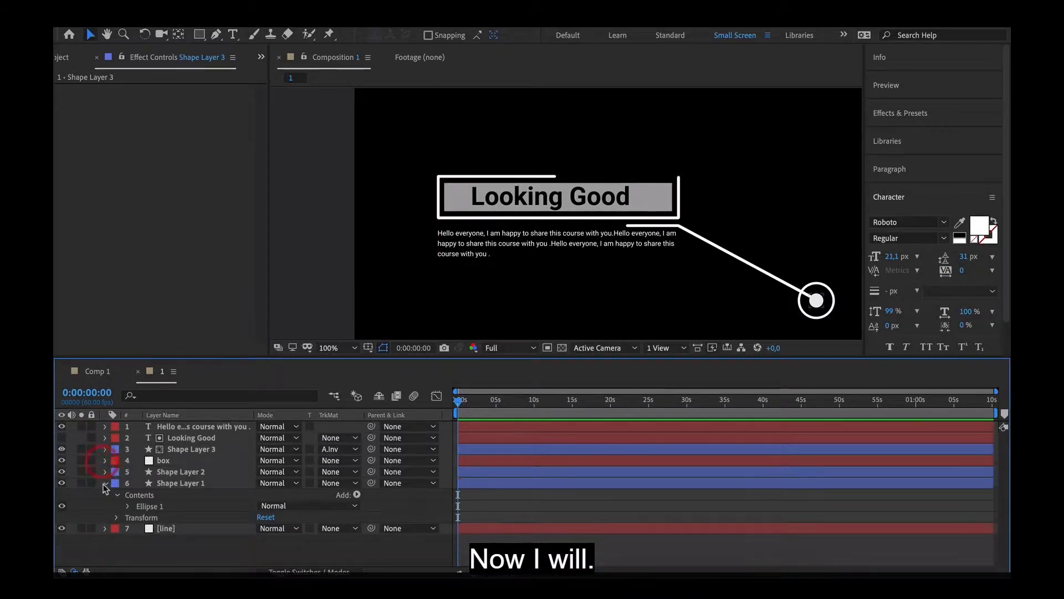
left_click(105, 482)
left_click(194, 483)
left_click(187, 518)
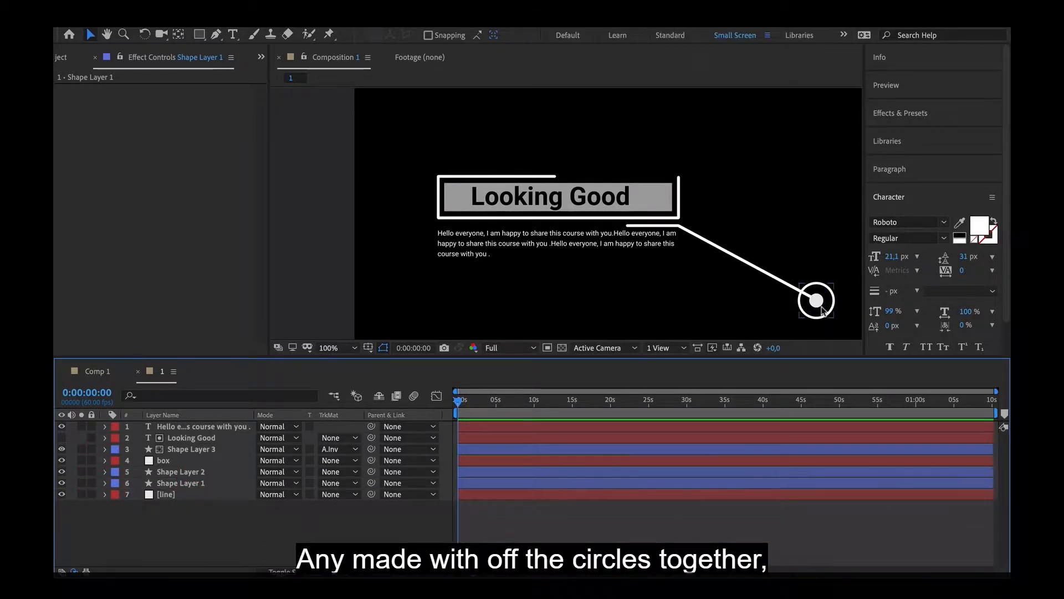
Add Scale keyframes at the start of the timeline for both circle layers, Shape Layer 1 and Shape Layer 2
left_click(817, 301)
key("space")
left_click_drag(794, 264, 740, 203)
left_click(222, 484, "shift")
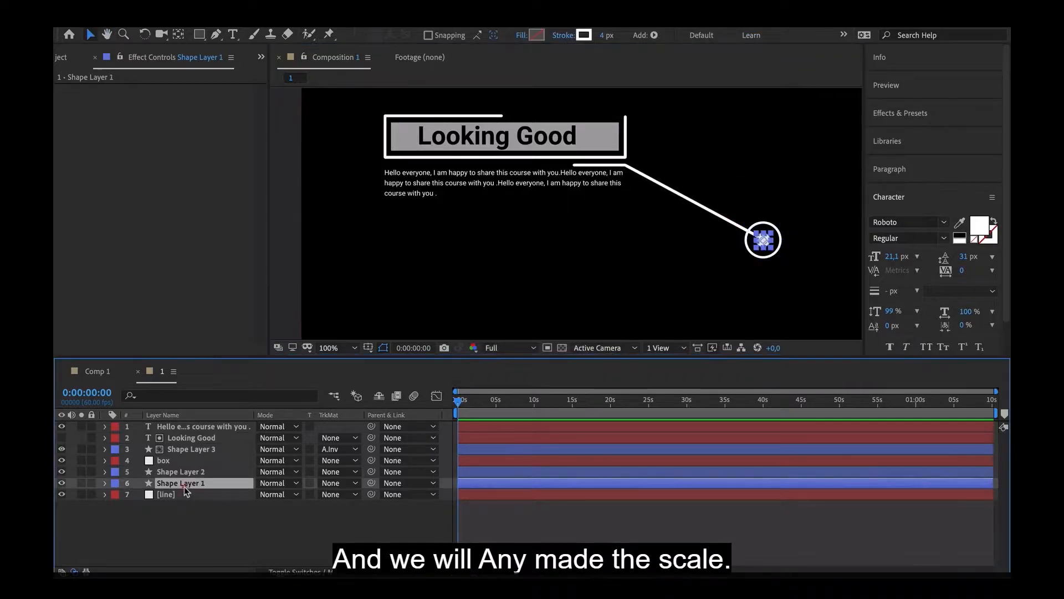
key("s")
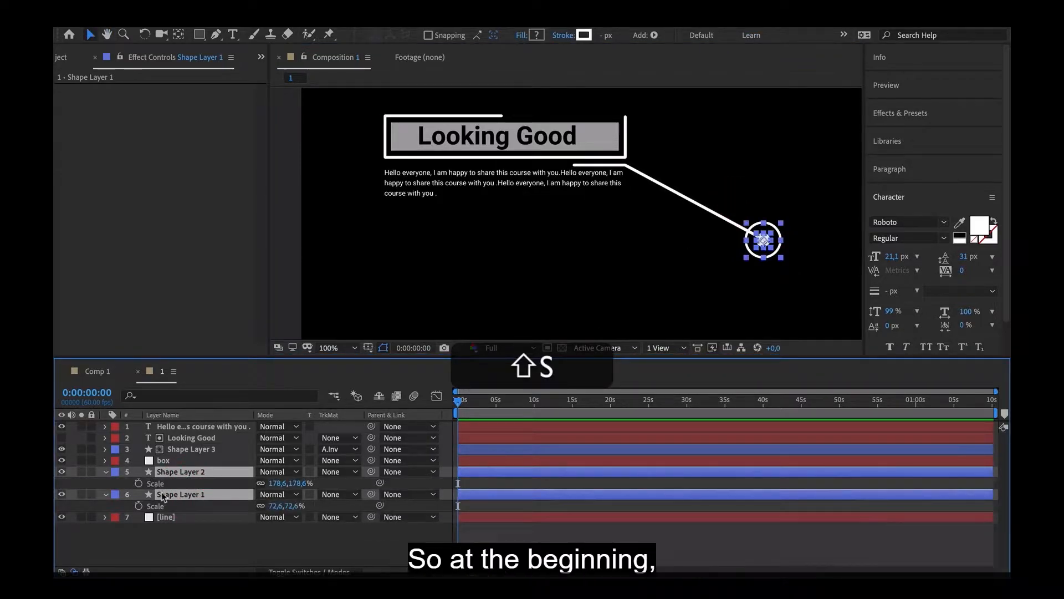
left_click_drag(139, 484, 138, 508)
Move both circles' Scale keyframes to about 1 second and set their scale to 0% at the start of the timeline
key("equal")
key("equal")
key("equal")
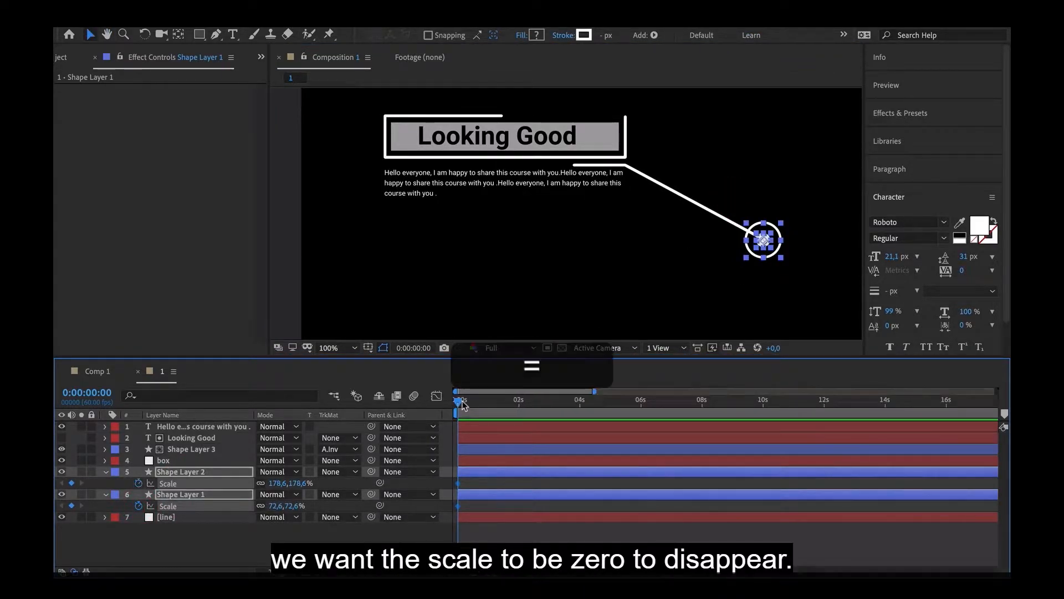
key("minus")
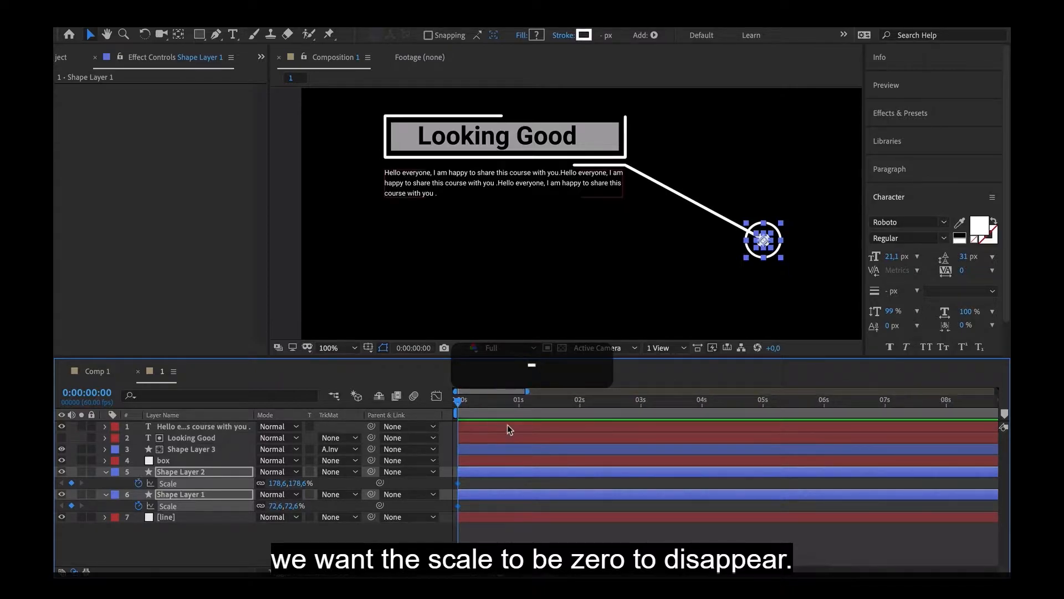
left_click_drag(459, 483, 518, 475)
left_click(280, 483)
type("0")
key("Return")
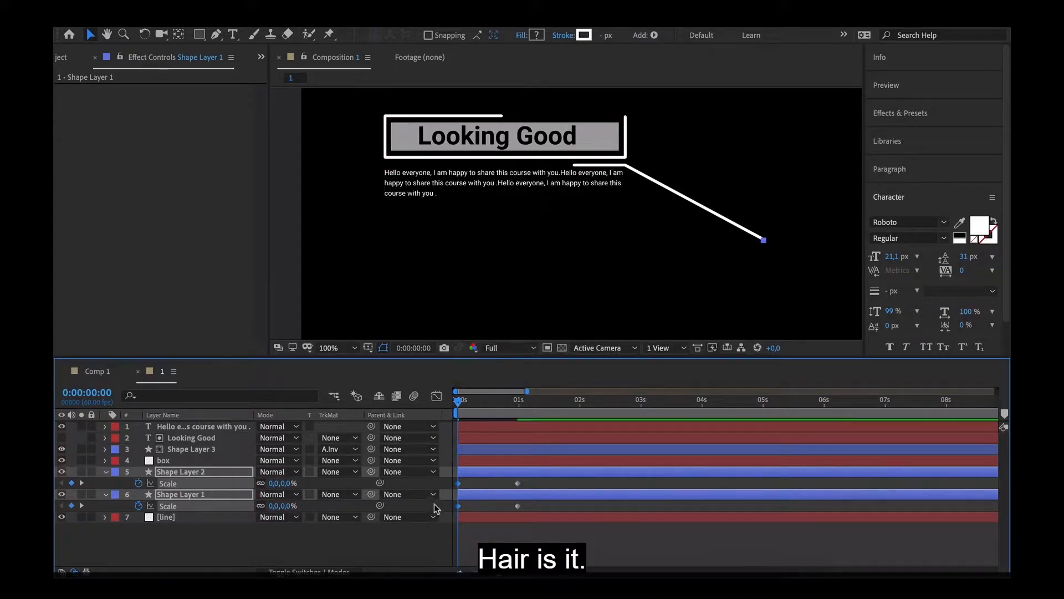
Apply Easy Ease to all Scale keyframes of Shape Layer 1 and Shape Layer 2
left_click_drag(525, 481, 458, 508)
right_click(458, 506)
mouse_move(527, 565)
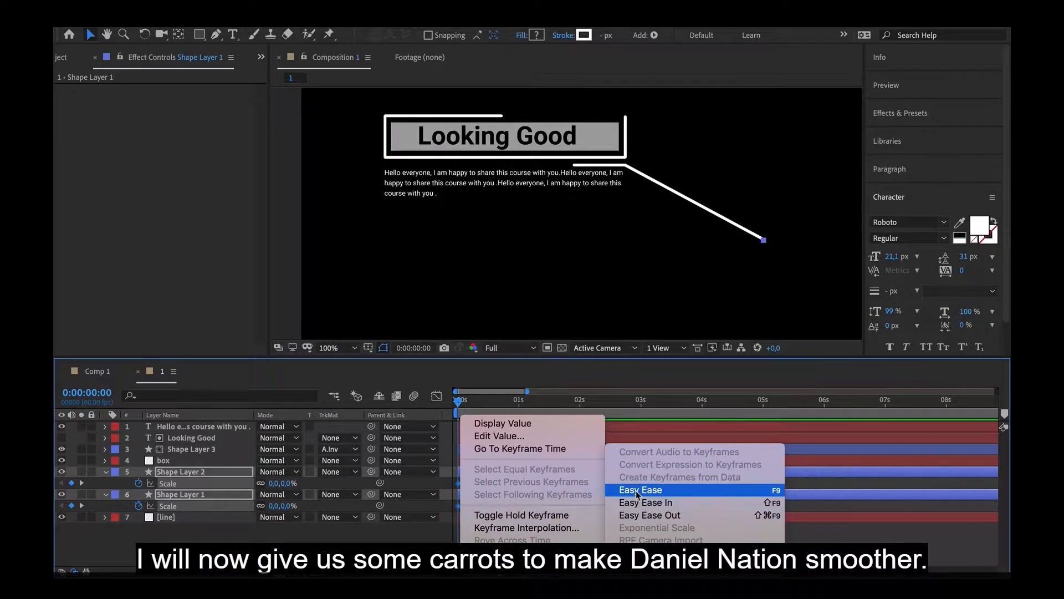
left_click(637, 491)
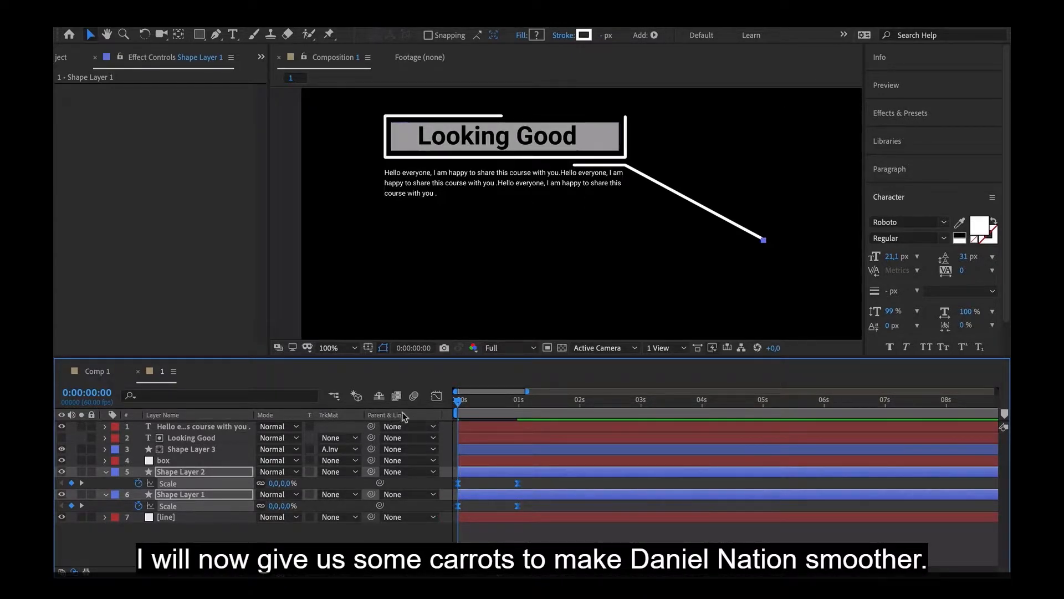
Reshape the circles' scale speed curves to peak early and slow down gradually, and preview the animation
left_click(437, 396)
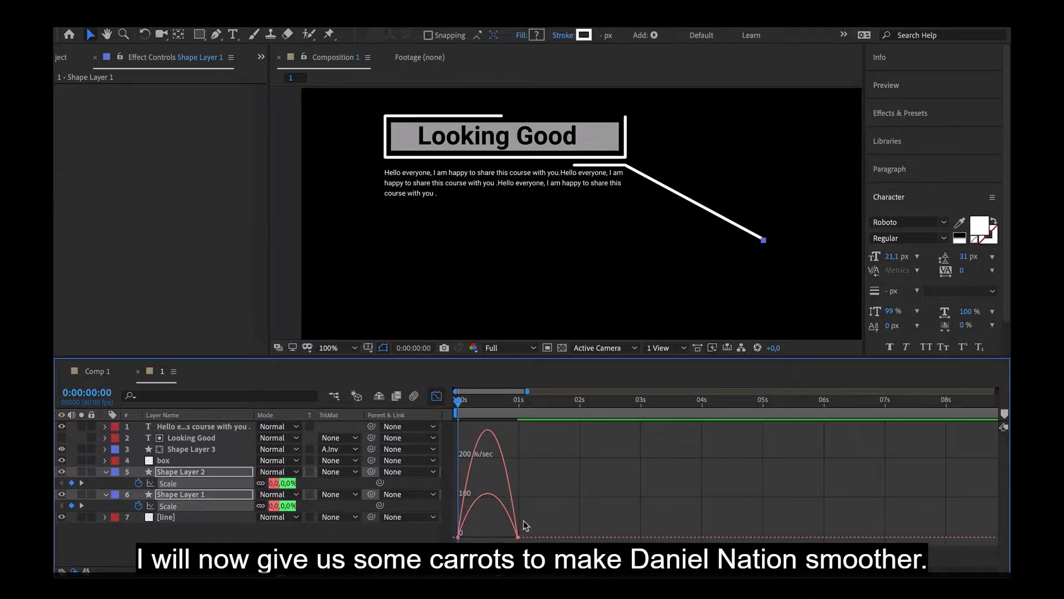
left_click_drag(511, 537, 490, 534)
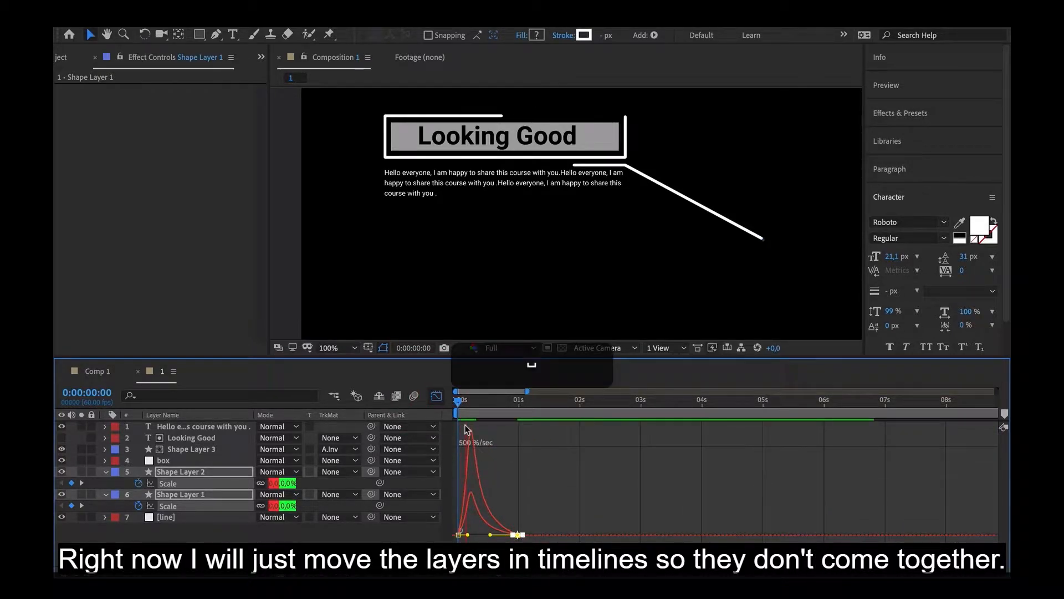
key("space")
left_click(462, 405)
key("space")
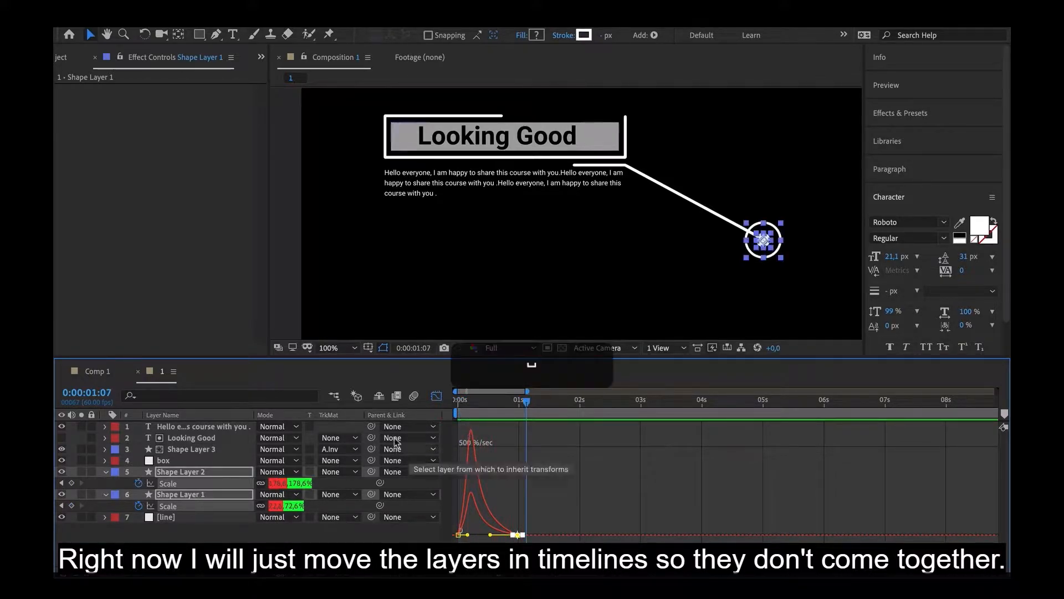
left_click(436, 396)
Shift Shape Layer 2 slightly later in time so the outer circle follows the inner one, and preview the result
left_click(481, 493)
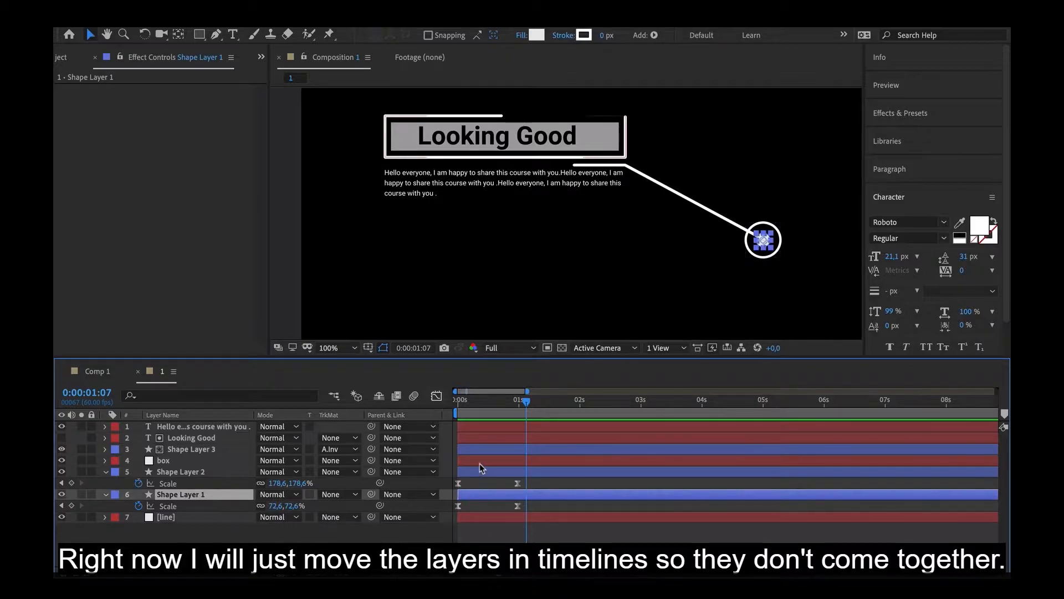
left_click_drag(481, 471, 488, 471)
left_click(457, 406)
key("space")
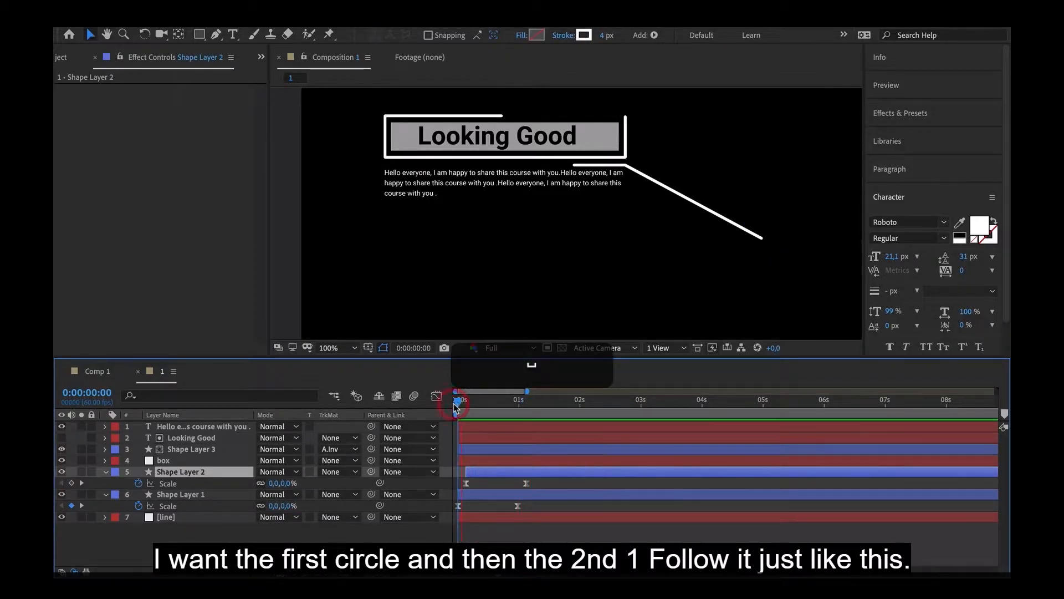
left_click_drag(473, 408, 517, 436)
left_click(364, 537)
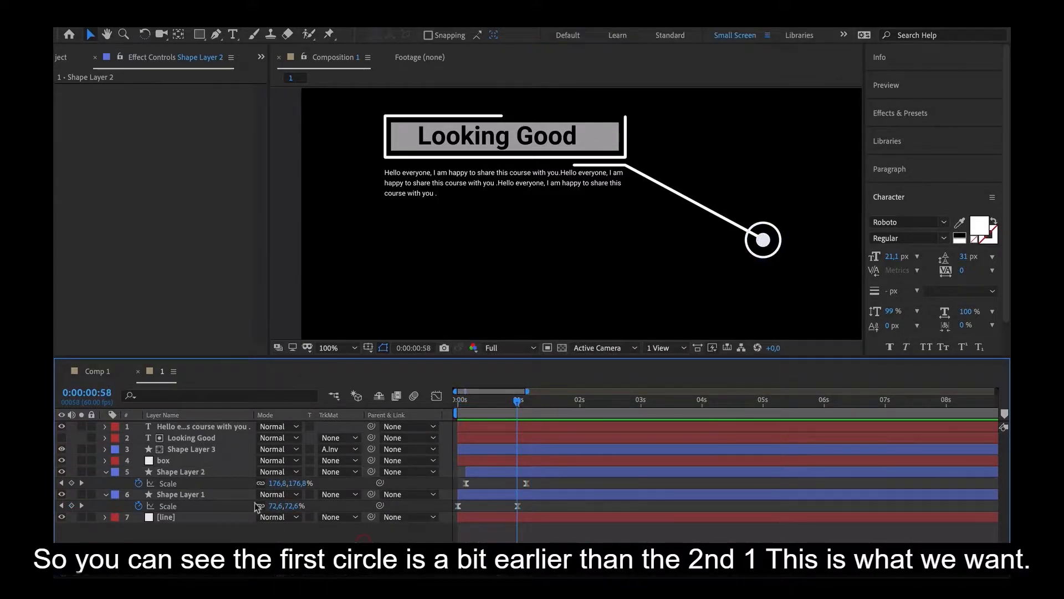
Keyframe the Stroke effect's End value on the line layer at 0% at time 0:00:00:35
left_click(175, 521)
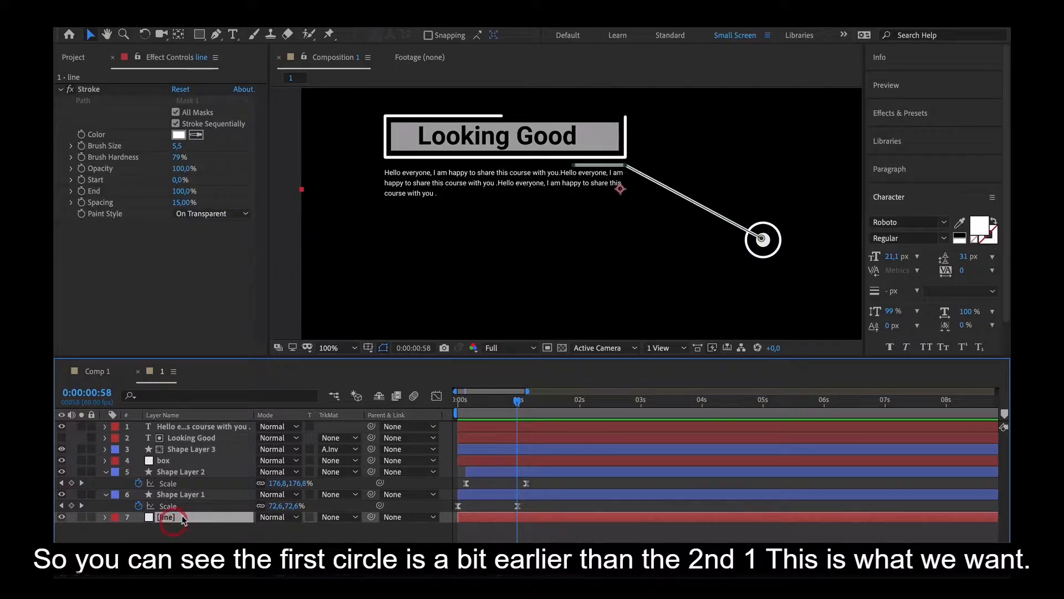
mouse_move(511, 395)
left_mouse_down()
mouse_move(472, 397)
mouse_move(494, 396)
left_mouse_up()
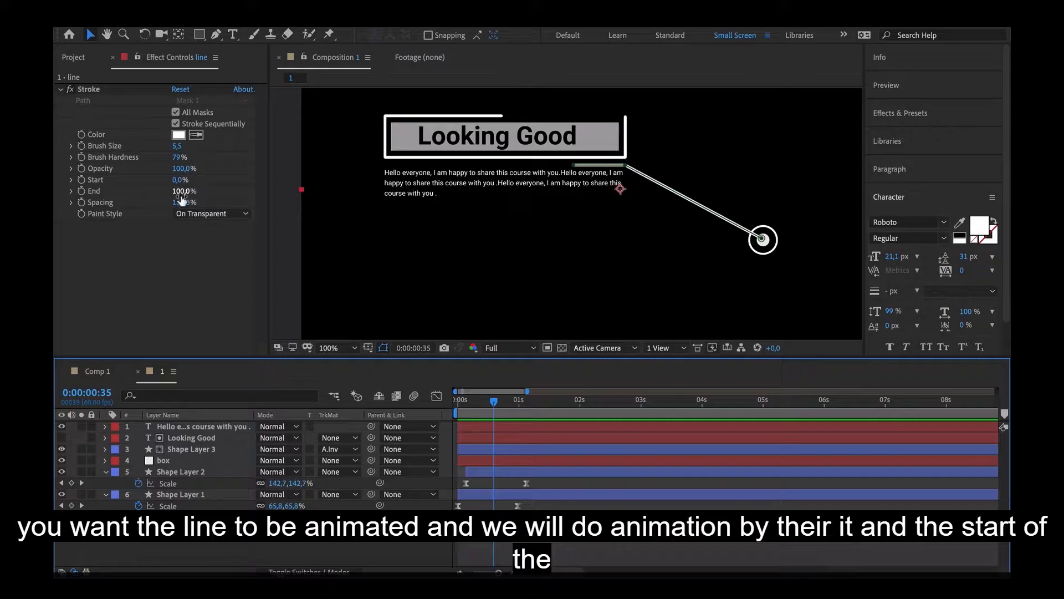
mouse_move(186, 193)
left_mouse_down()
mouse_move(154, 195)
mouse_move(207, 191)
left_mouse_up()
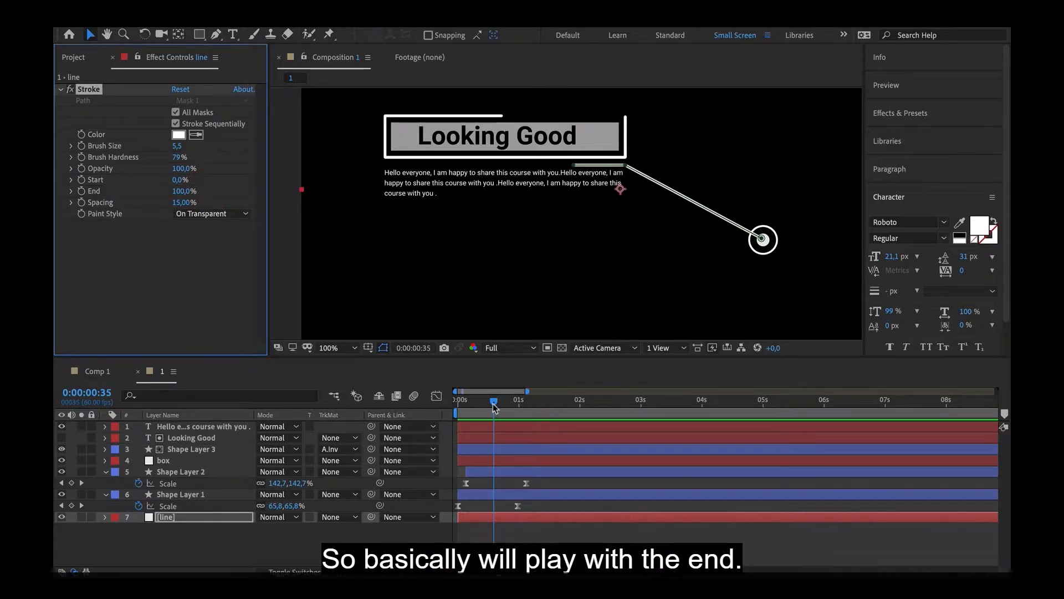
left_click_drag(185, 195, 82, 201)
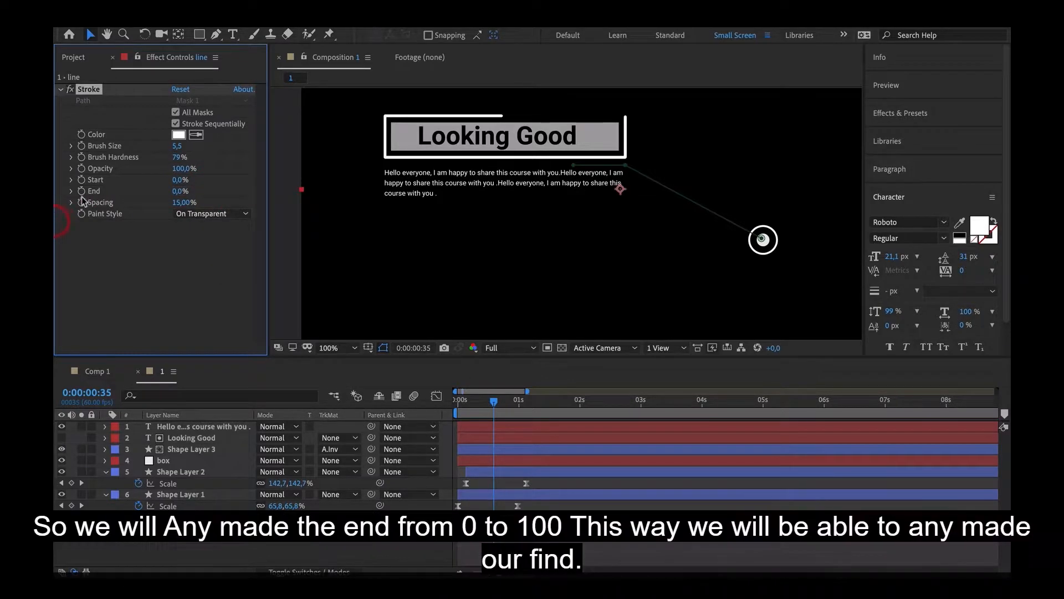
Set the line's Stroke End value to 100% at 0:00:01:26 and preview the line drawing on
left_click_drag(494, 414, 546, 418)
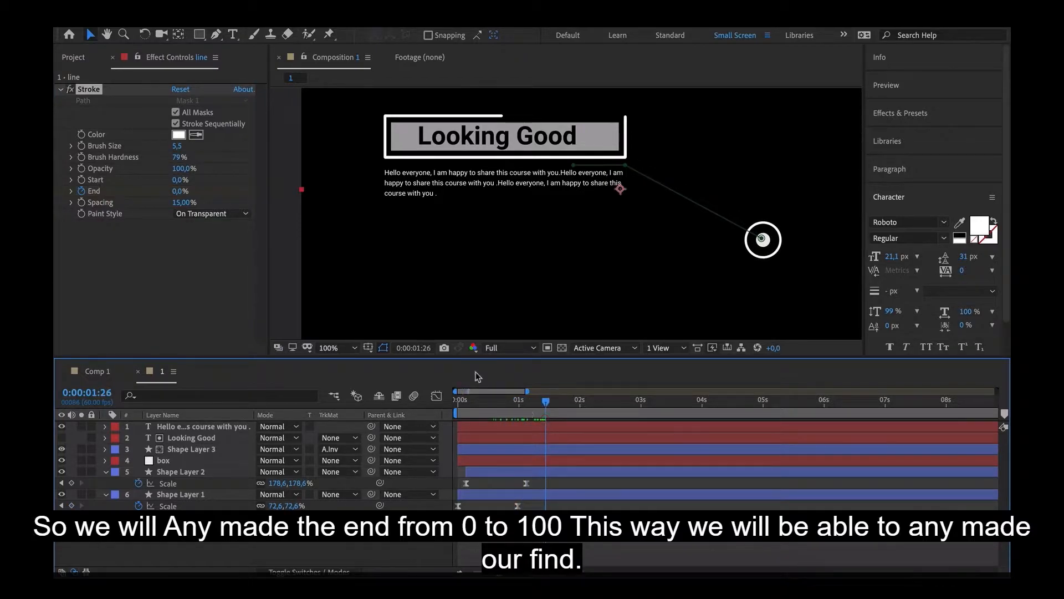
left_click_drag(181, 193, 269, 183)
left_click_drag(468, 415, 473, 416)
key("space")
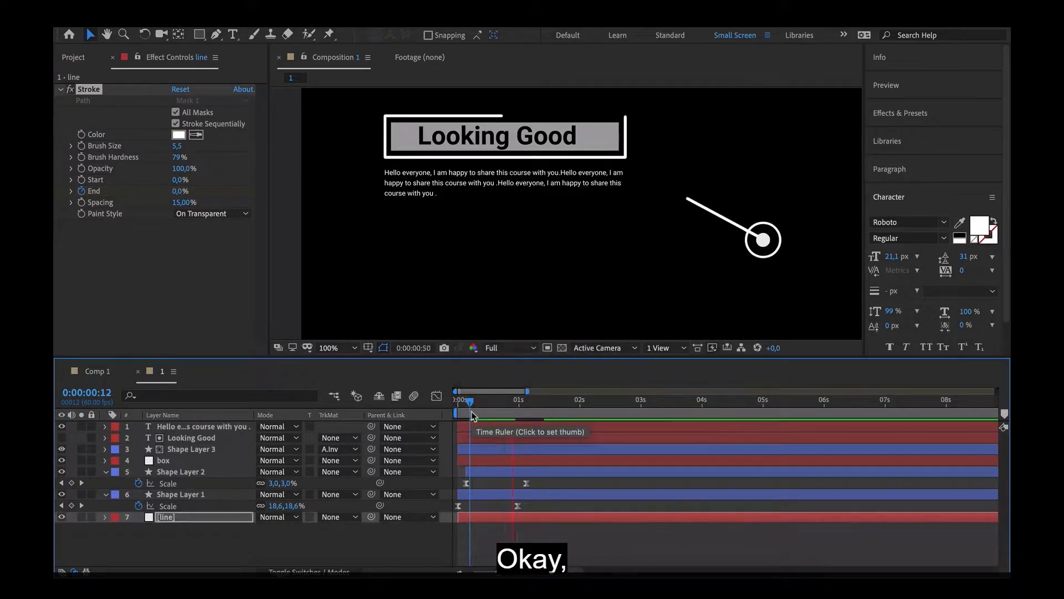
Apply Easy Ease to the line layer's Stroke End keyframes
key("space")
key("u")
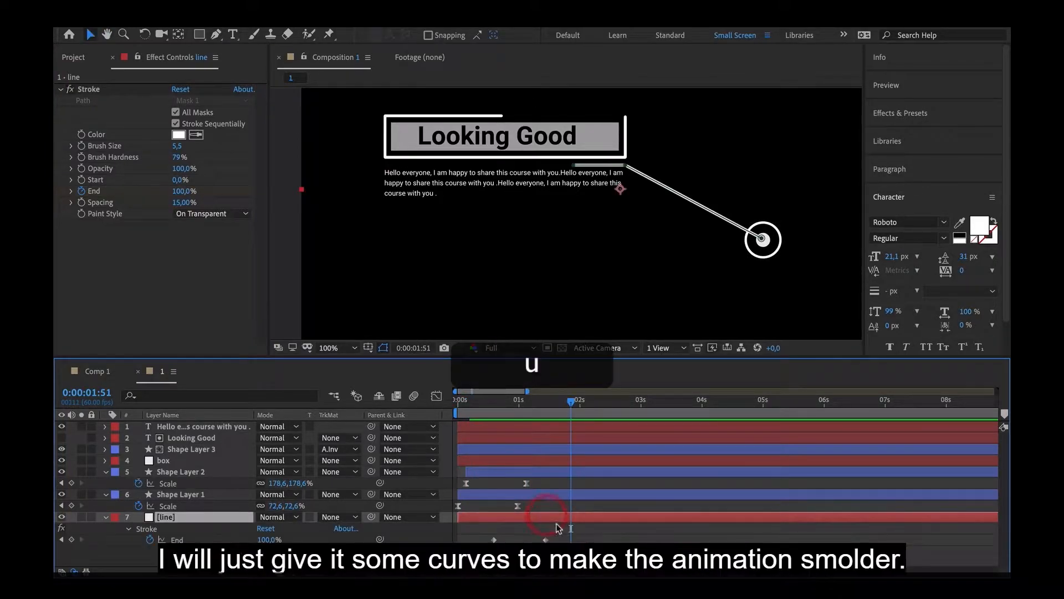
right_click(493, 540)
mouse_move(582, 538)
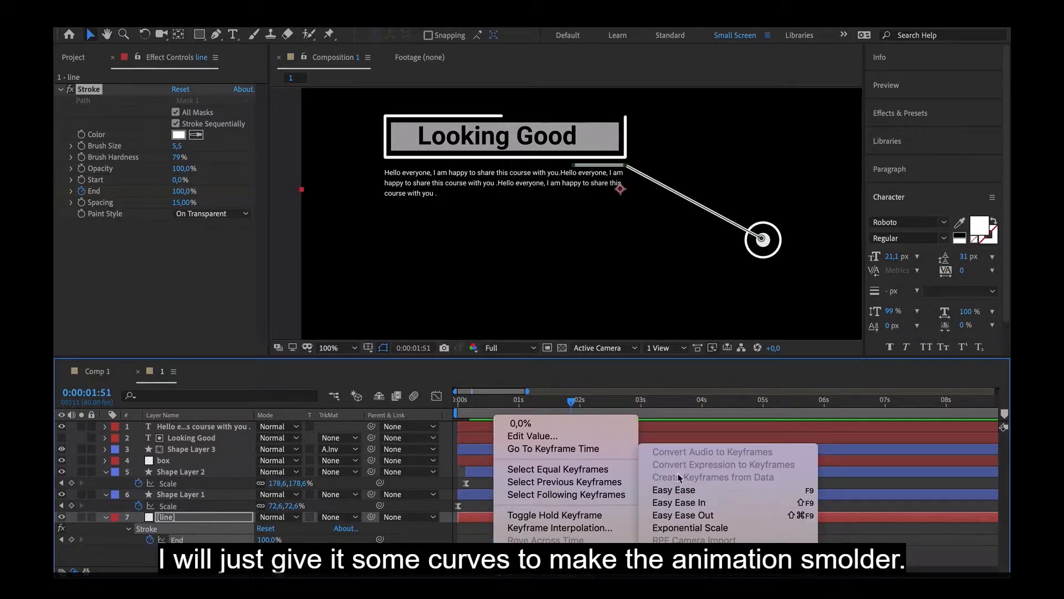
left_click(681, 488)
Reshape the line's Stroke End speed curve to peak early and slow down gradually, and preview the animation
left_click(436, 395)
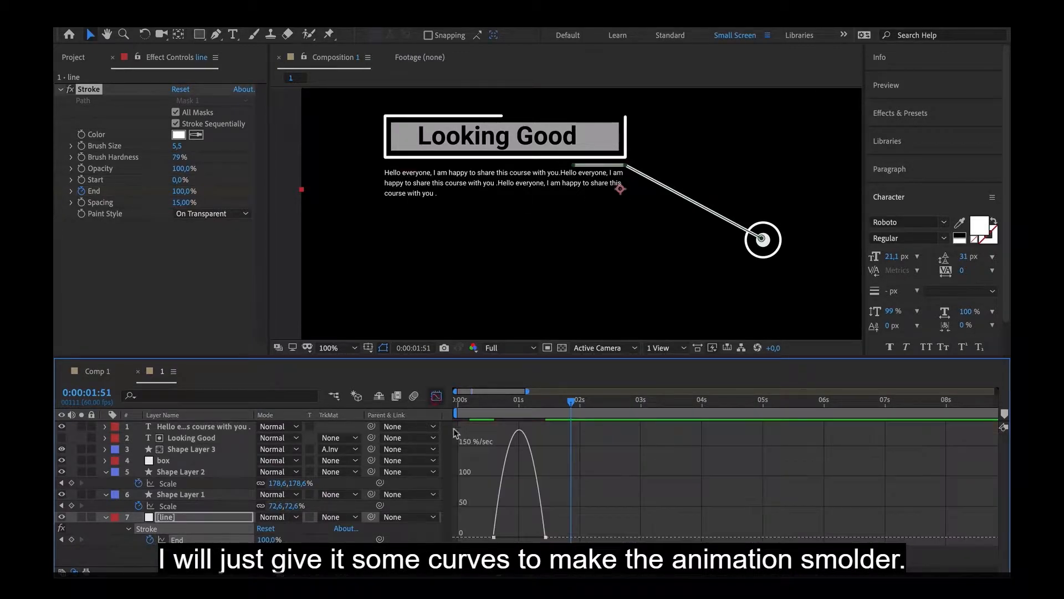
left_click(541, 537)
left_click_drag(536, 537, 523, 537)
left_click(485, 415)
key("space")
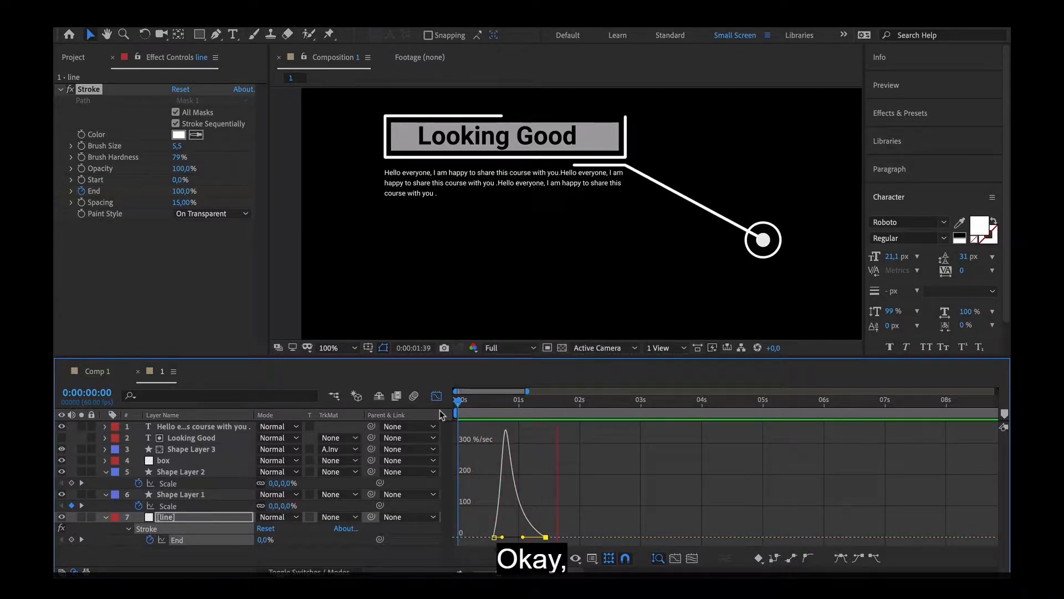
left_click(437, 396)
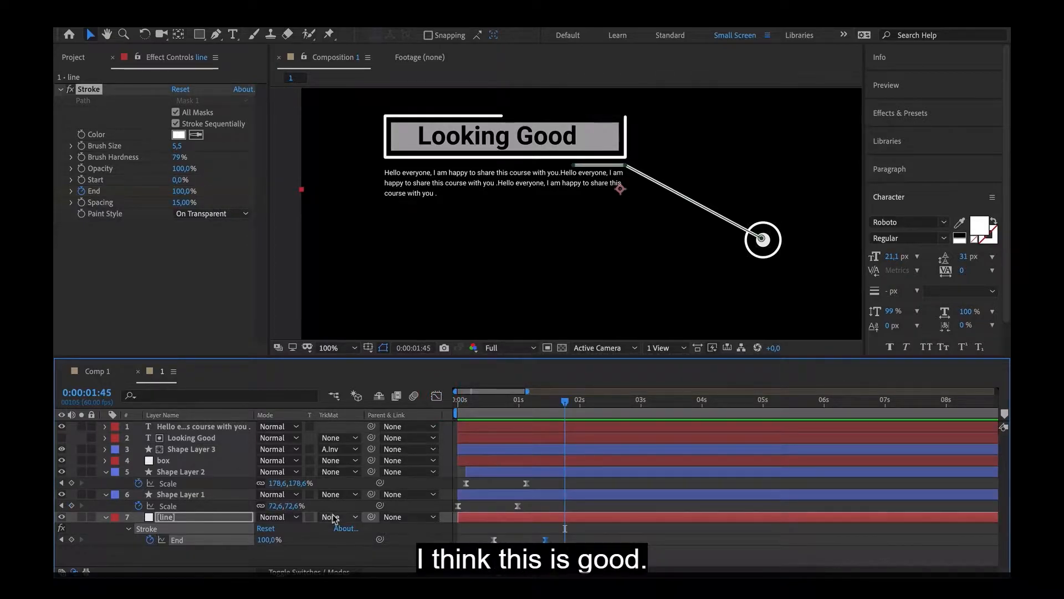
Keyframe the box layer's Stroke End at 100% and move that keyframe to shortly after the 2-second mark
left_click(182, 460)
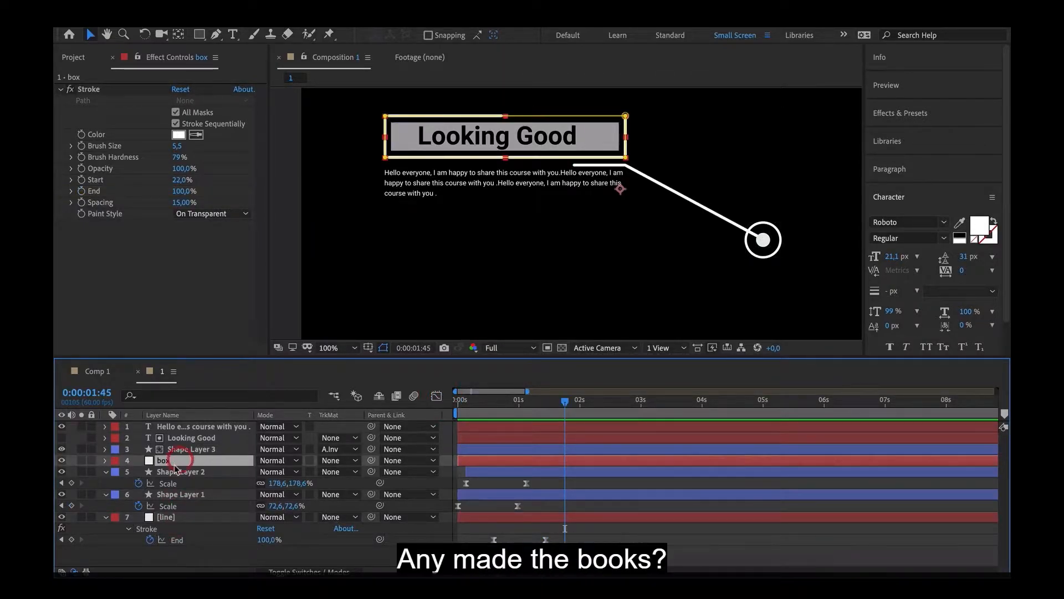
mouse_move(186, 192)
left_mouse_down()
mouse_move(126, 205)
mouse_move(147, 207)
mouse_move(118, 196)
left_mouse_up()
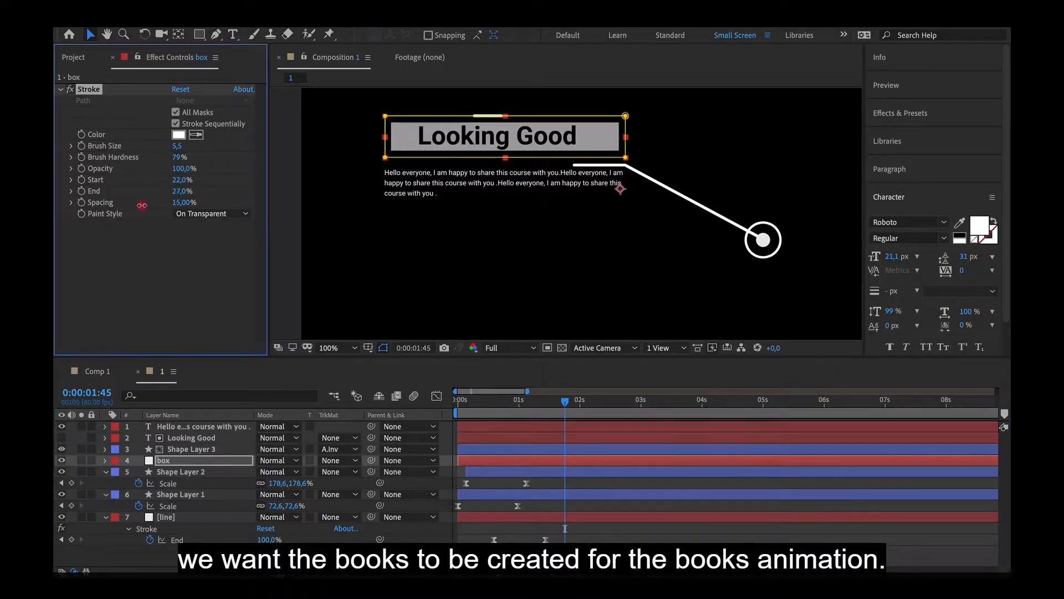
left_click_drag(135, 203, 137, 203)
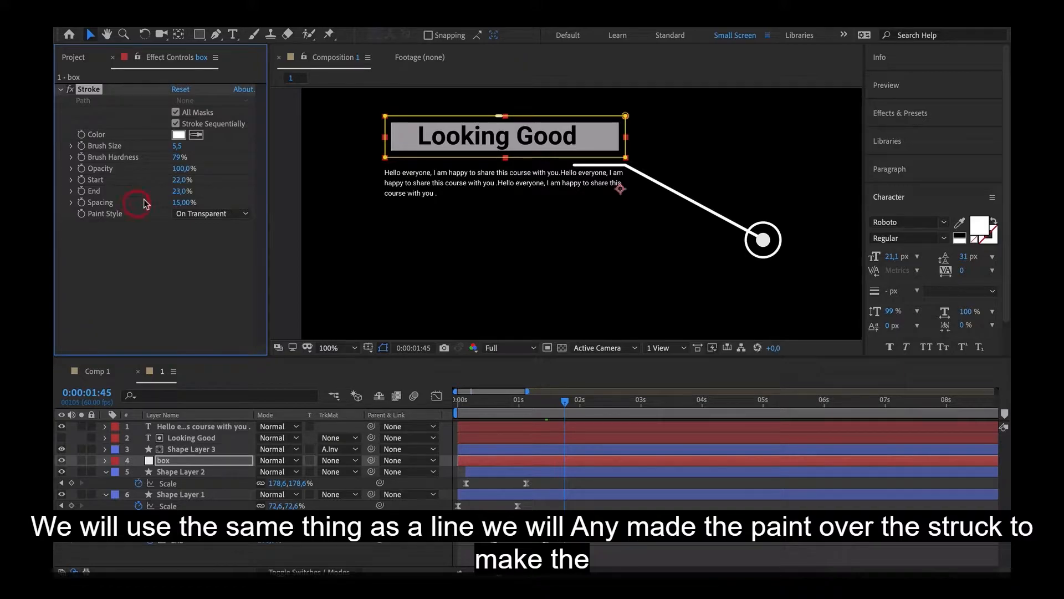
left_click_drag(166, 193, 278, 189)
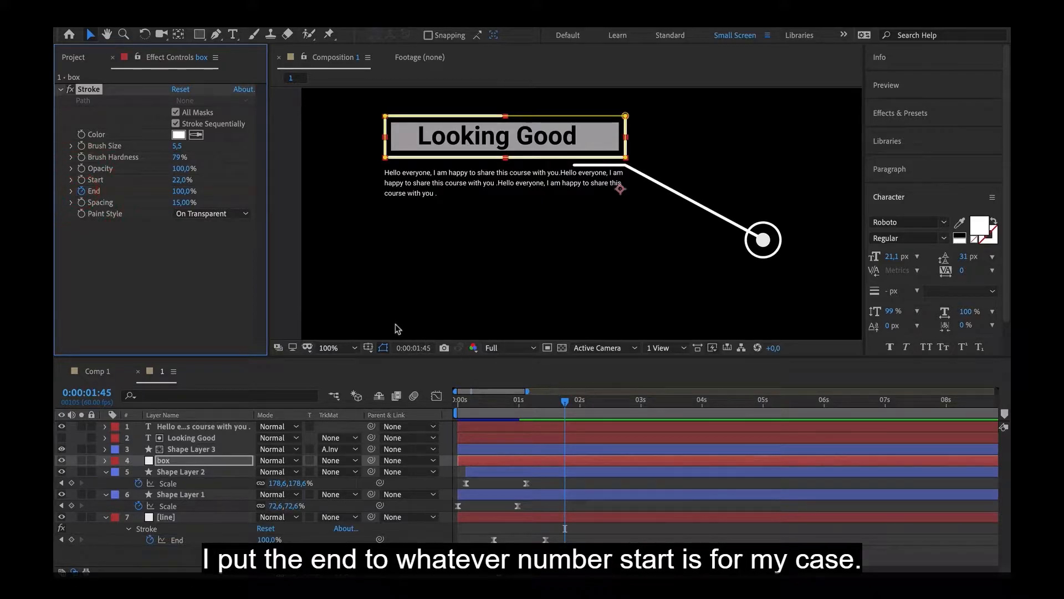
key("u")
left_click_drag(564, 484, 597, 489)
Set the box's Stroke End to 22% at 0:00:01:26, matching the stroke's Start value
left_click_drag(564, 403, 545, 402)
left_click(471, 480)
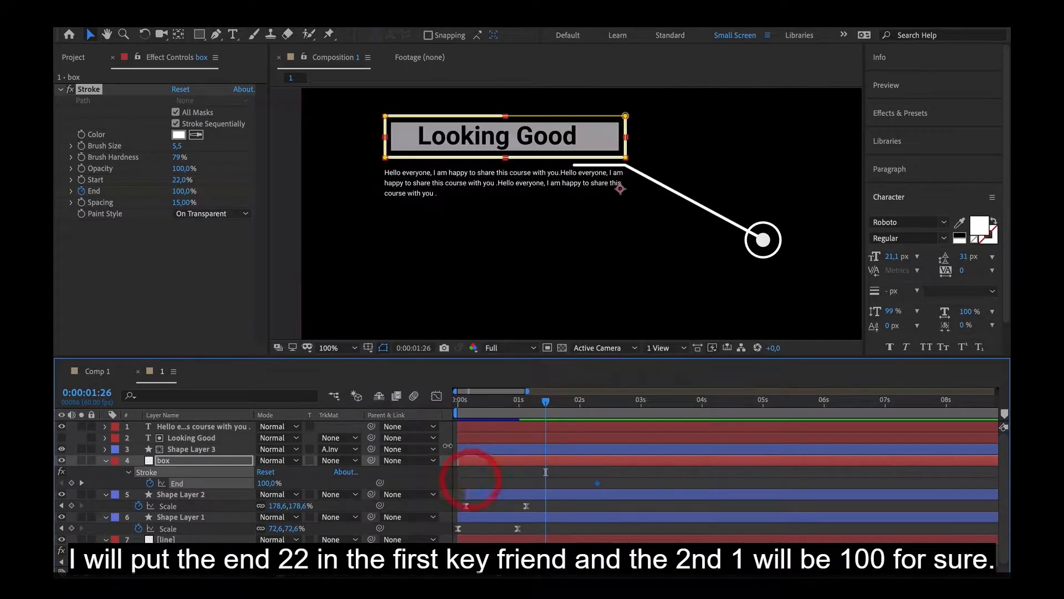
mouse_move(180, 194)
left_mouse_down()
mouse_move(127, 194)
mouse_move(136, 199)
left_mouse_up()
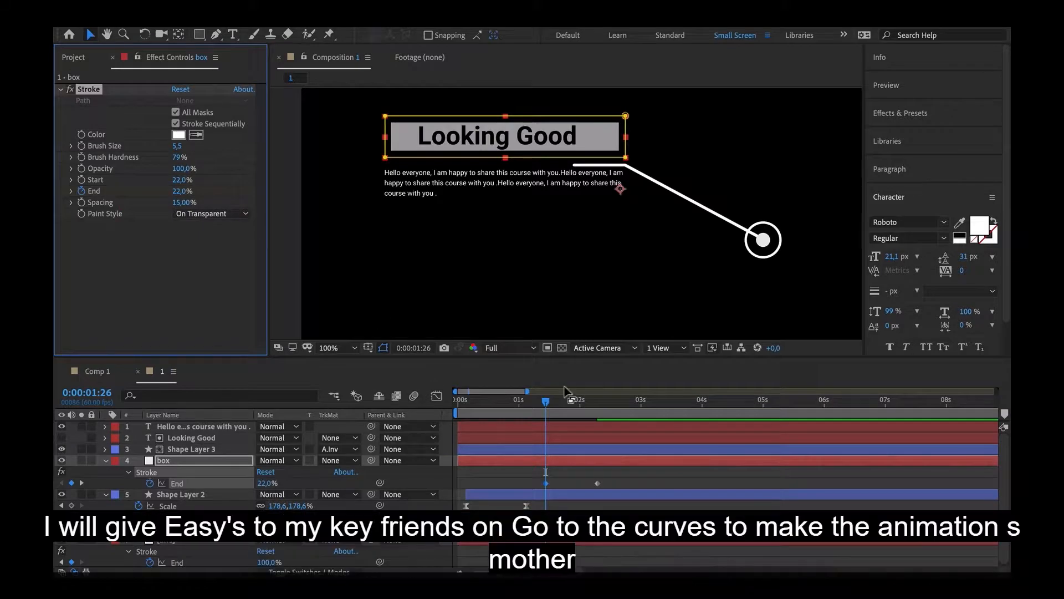
Apply Easy Ease to both of the box layer's Stroke End keyframes
left_click(608, 482)
left_click(546, 483)
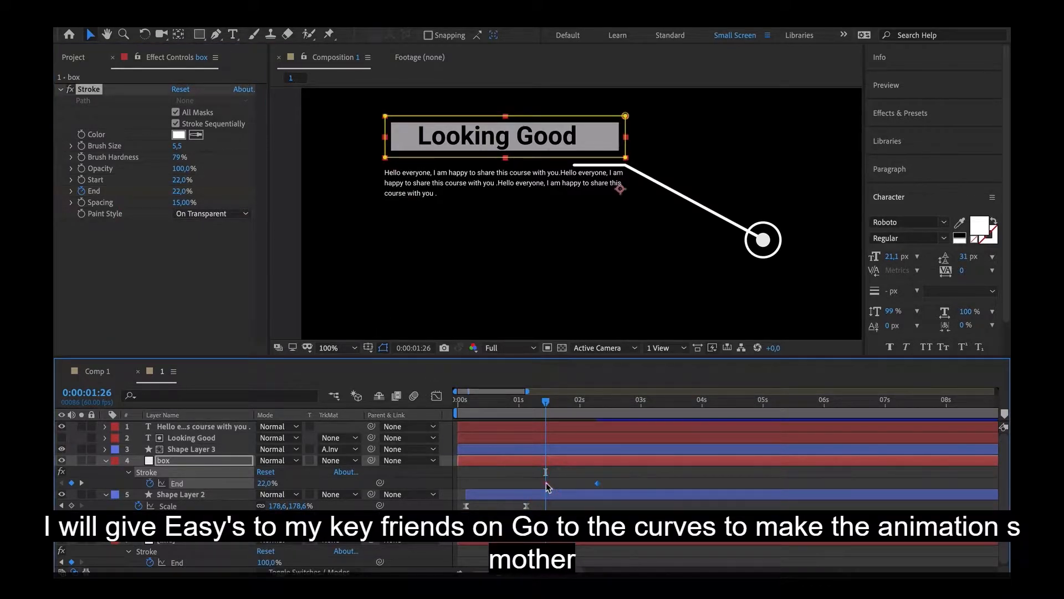
right_click(546, 483)
mouse_move(643, 566)
left_click(726, 490)
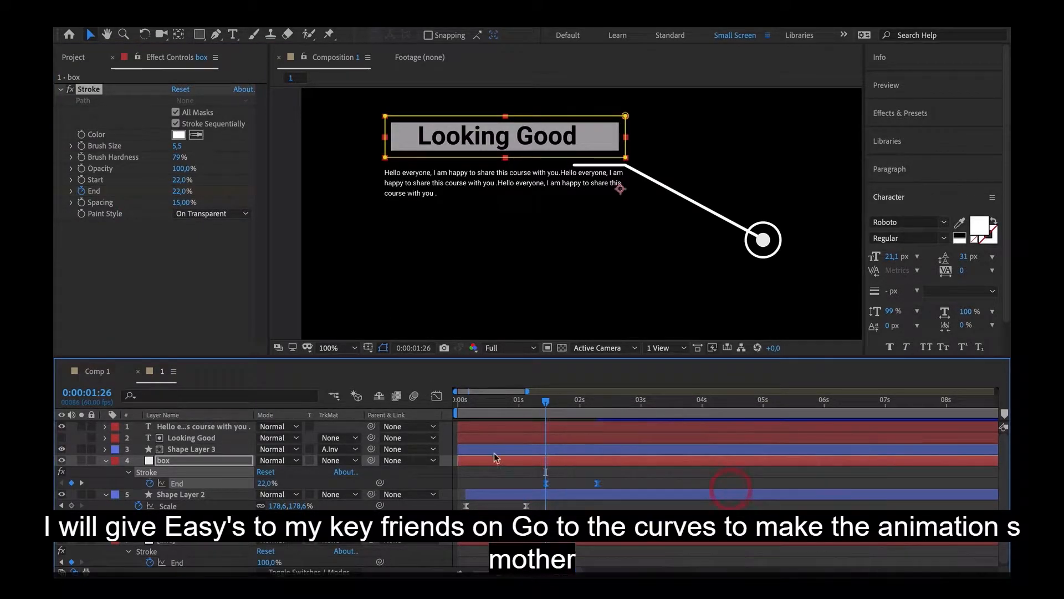
Reshape the box's Stroke End speed curve to peak early and slow down gradually, and preview the animation
left_click(436, 396)
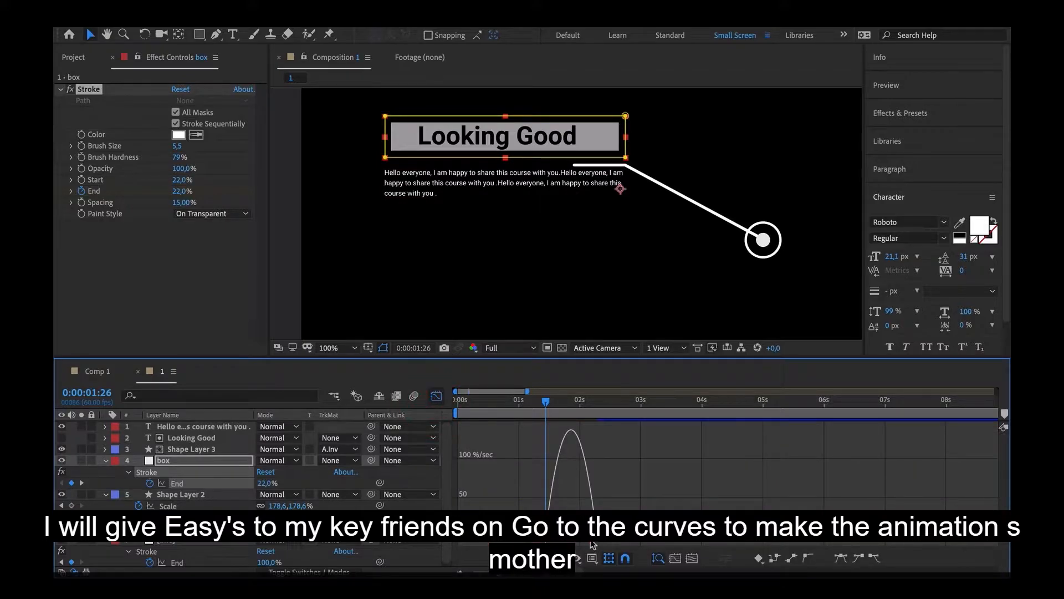
left_click_drag(588, 537, 575, 537)
key("space")
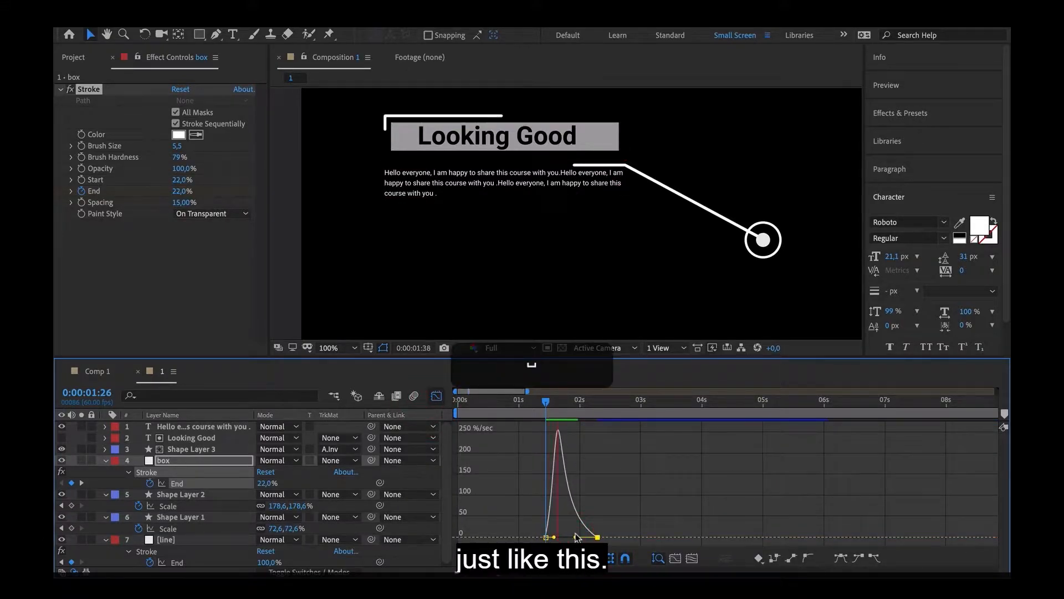
key("space")
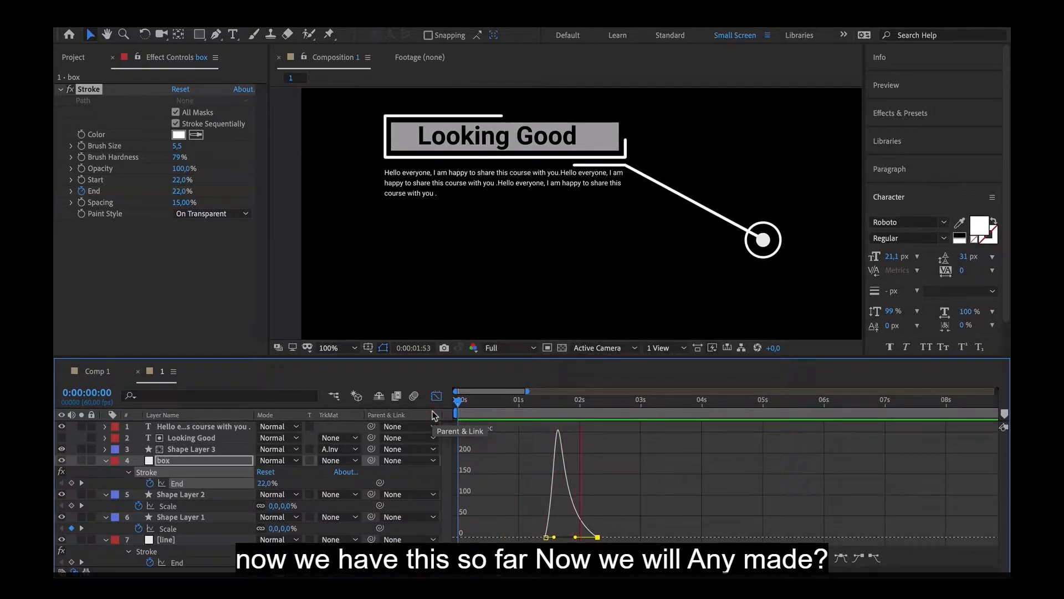
key("space")
left_click(525, 400)
left_click(437, 395)
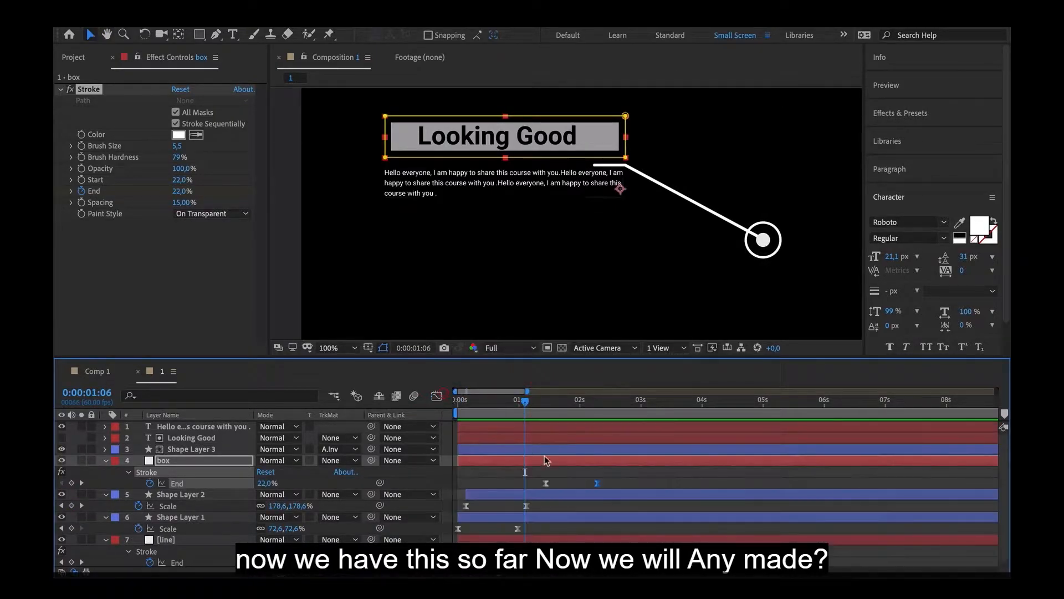
Shift the box layer slightly earlier in time so it starts drawing before the line finishes, and preview the result
left_click_drag(566, 467, 555, 464)
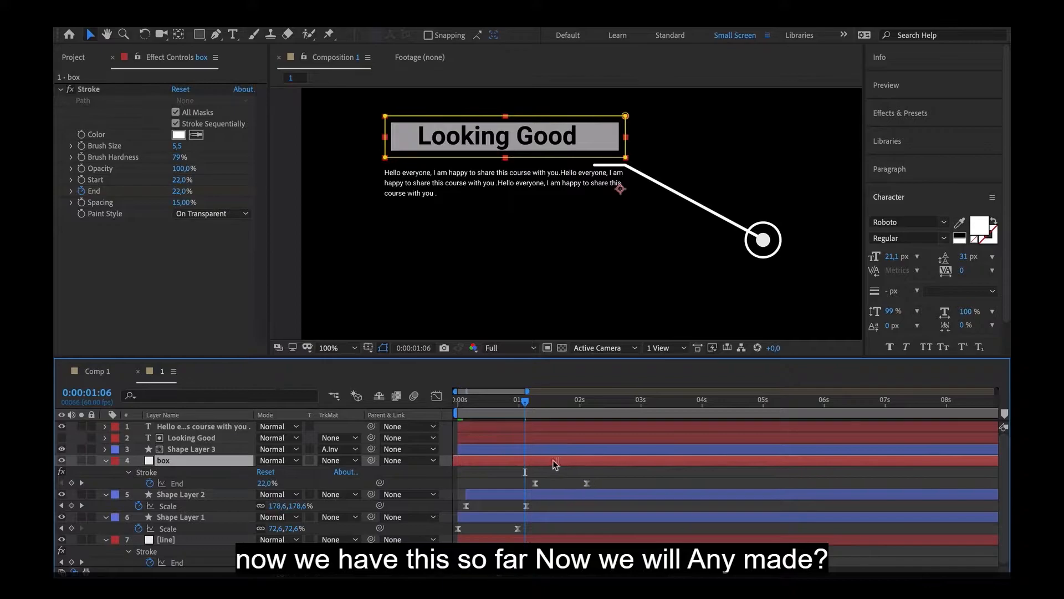
left_click(496, 401)
left_click_drag(498, 409, 475, 410)
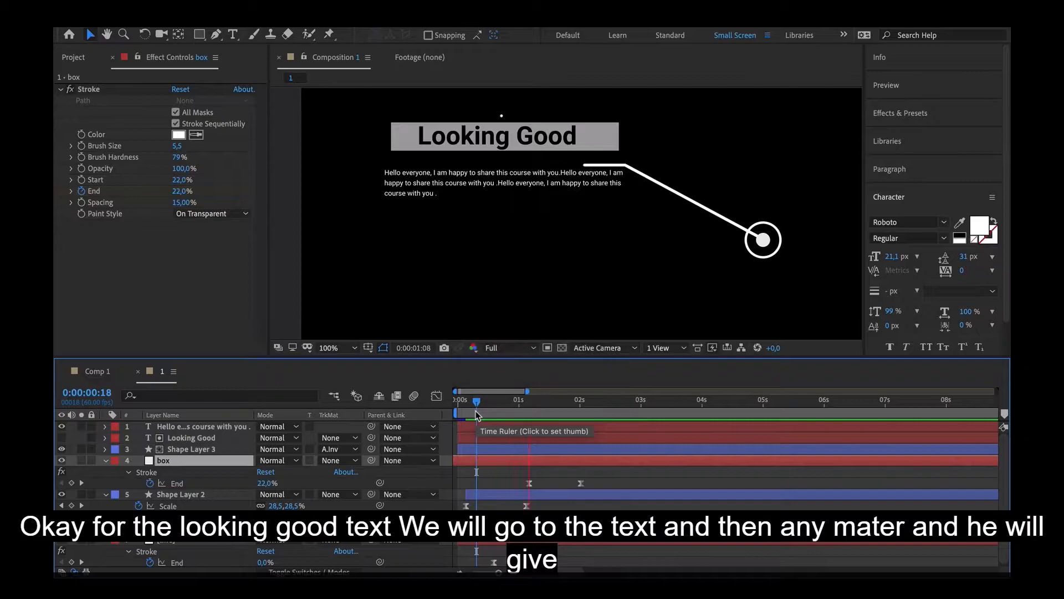
Add an Opacity text animator to the Looking Good layer and set its opacity to 0%
left_click(197, 439)
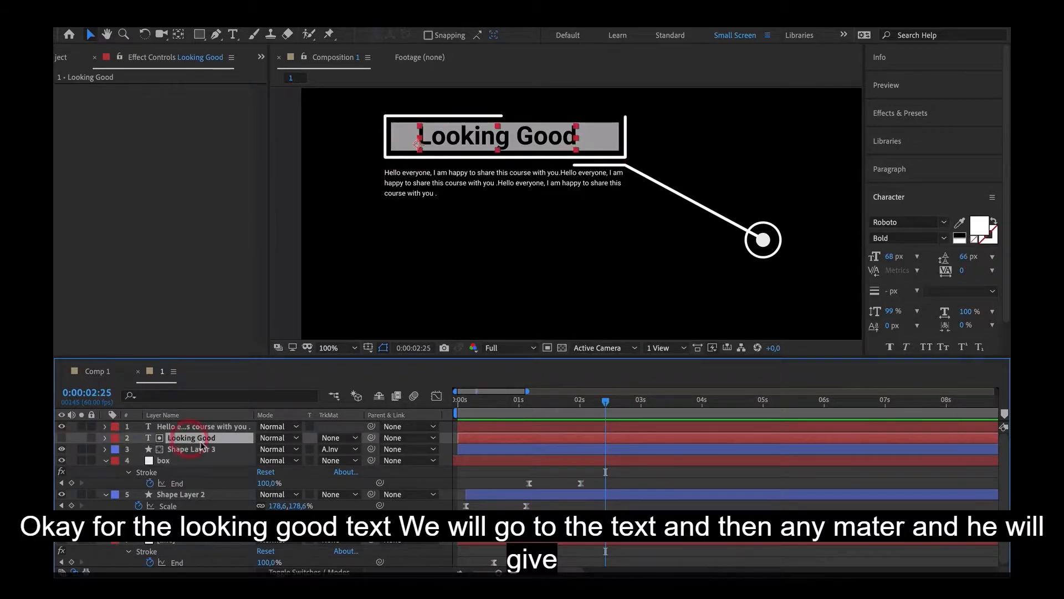
left_click(105, 438)
left_click(117, 450)
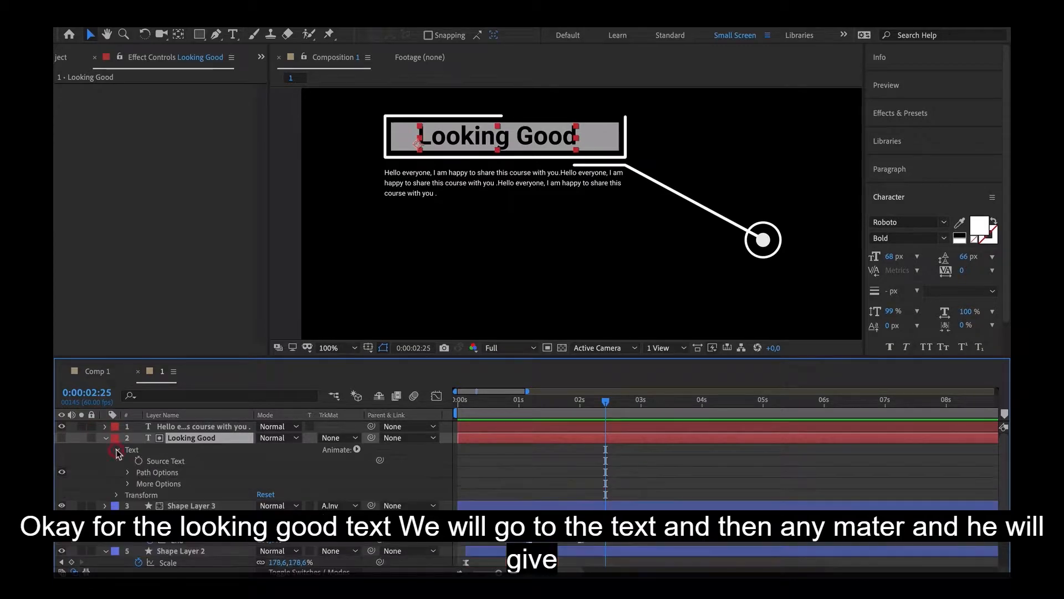
left_click(116, 450)
left_click(357, 449)
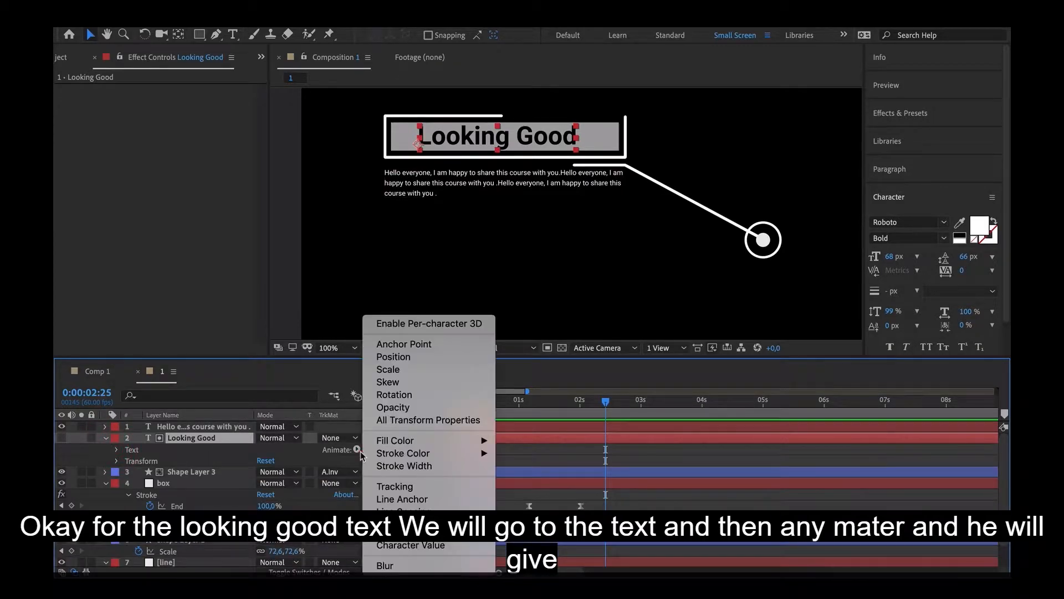
left_click(395, 408)
scroll(505, 482, "down", 2)
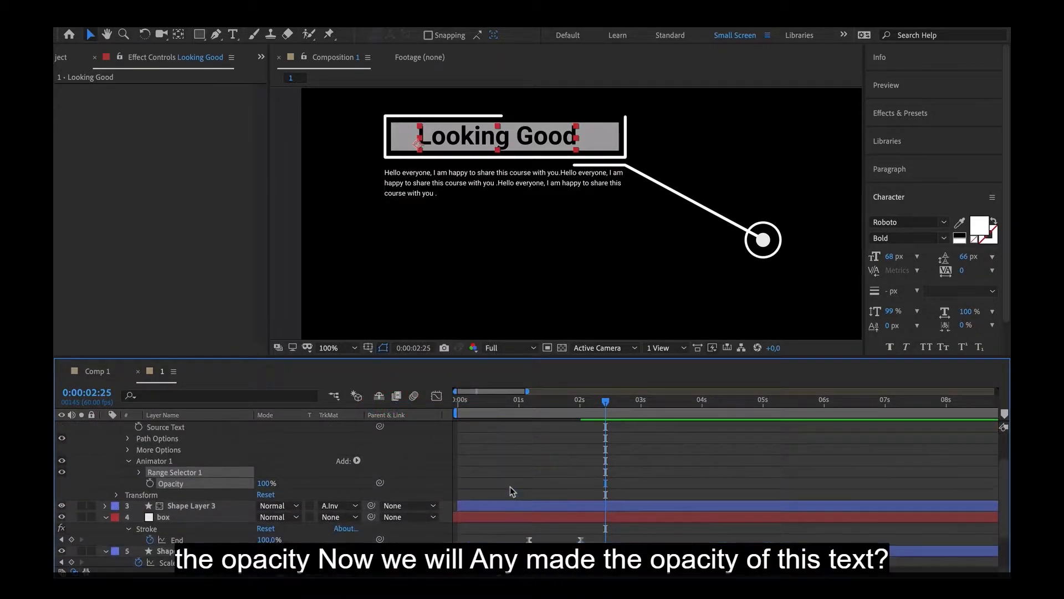
left_click(195, 473)
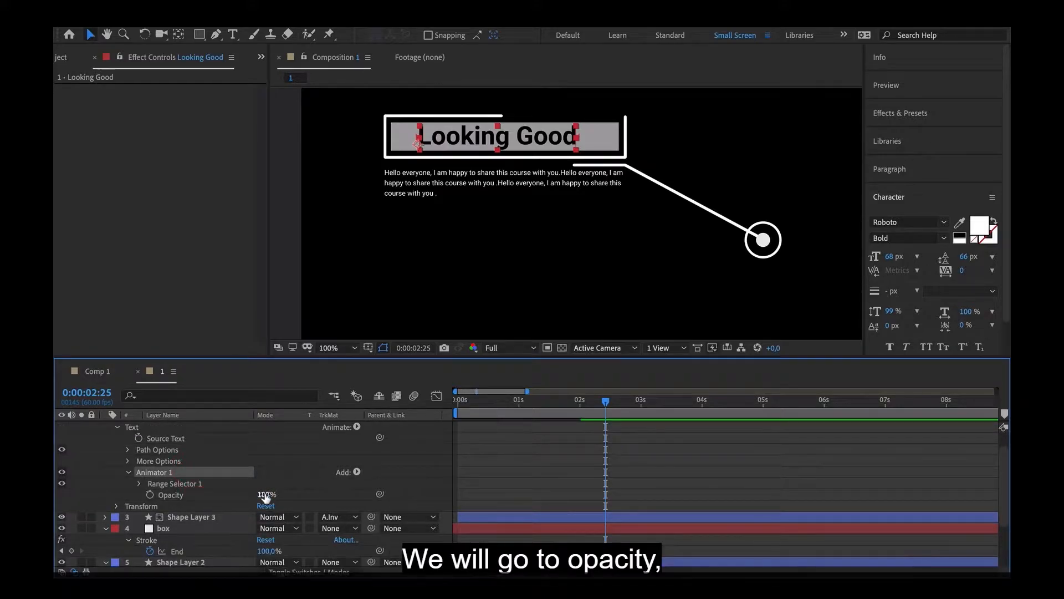
left_click_drag(261, 494, 139, 513)
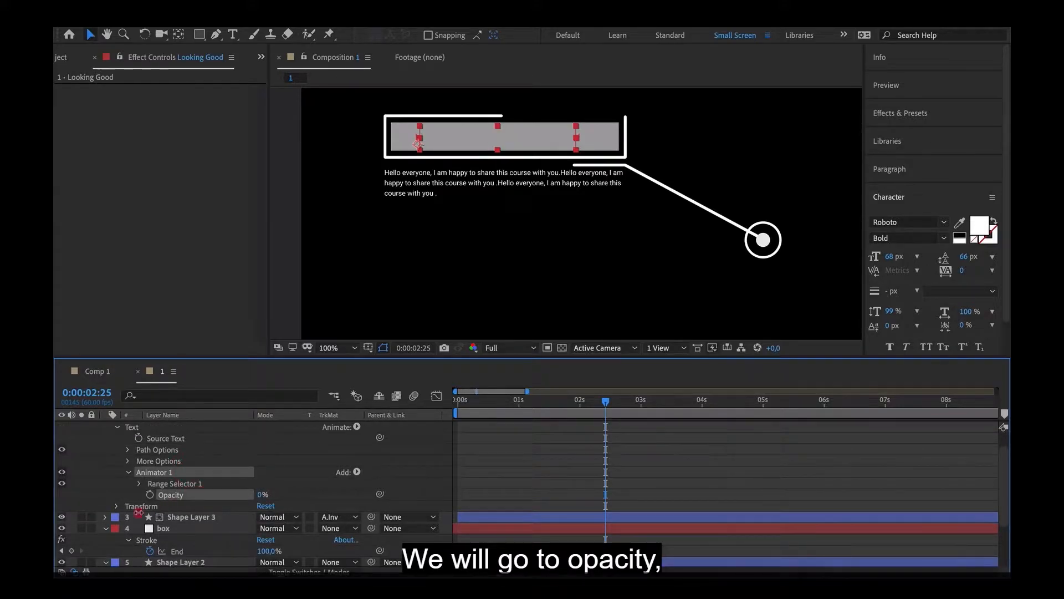
Turn on Randomize Order in the advanced options of the Looking Good text's Range Selector 1
left_click(139, 484)
scroll(189, 477, "down", 2)
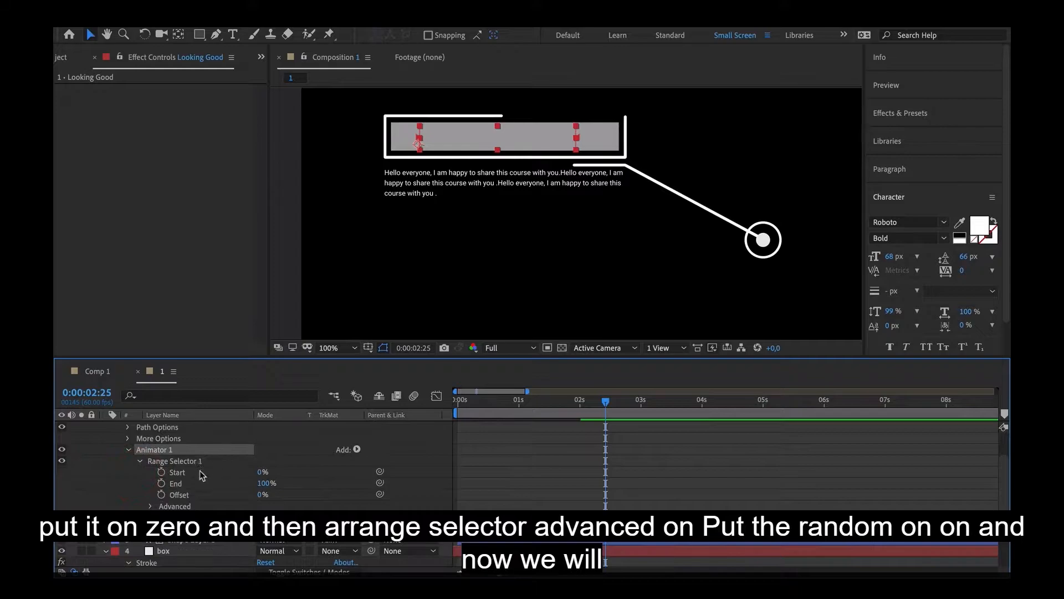
left_click(141, 460)
left_click(150, 506)
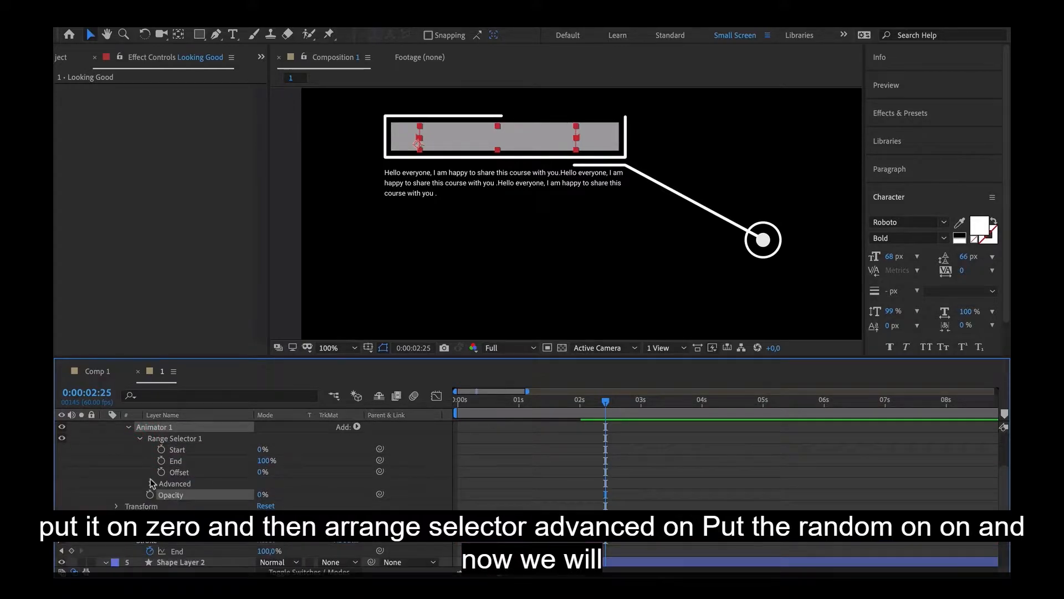
scroll(152, 488, "down", 2)
scroll(272, 539, "down", 1)
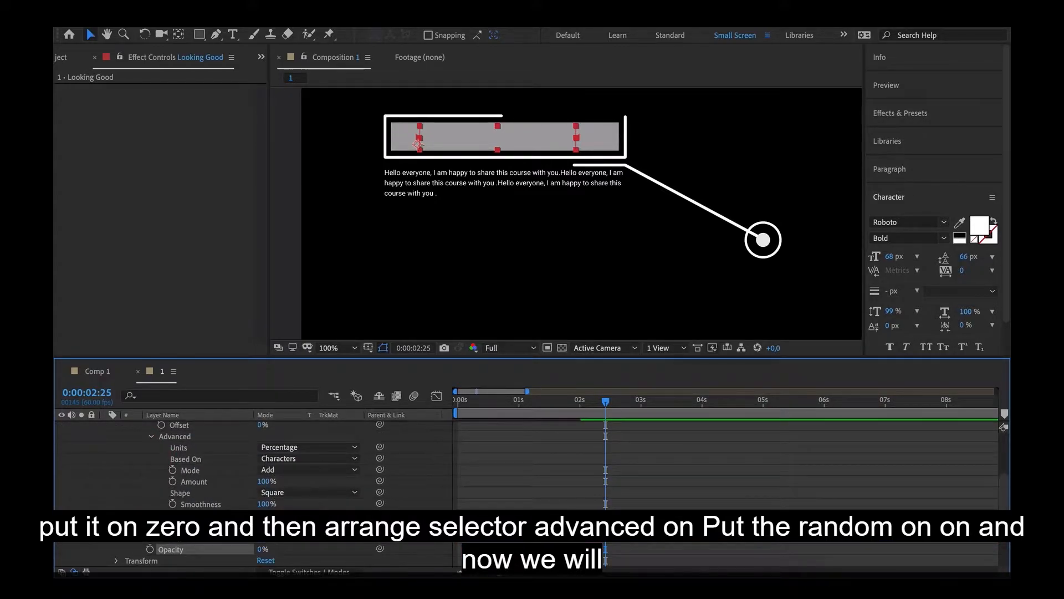
scroll(182, 504, "up", 2)
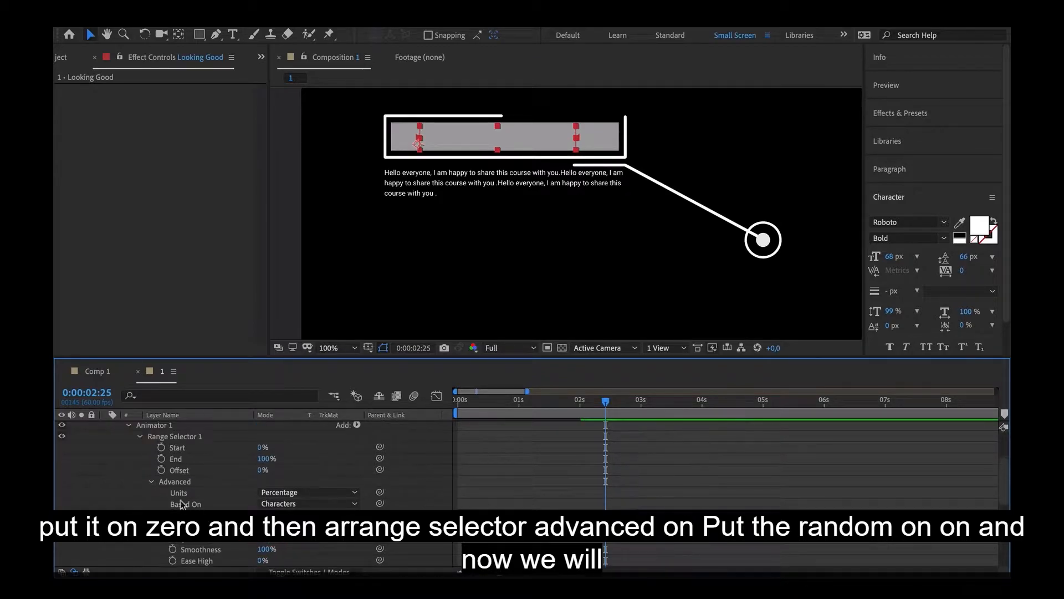
left_click(150, 481)
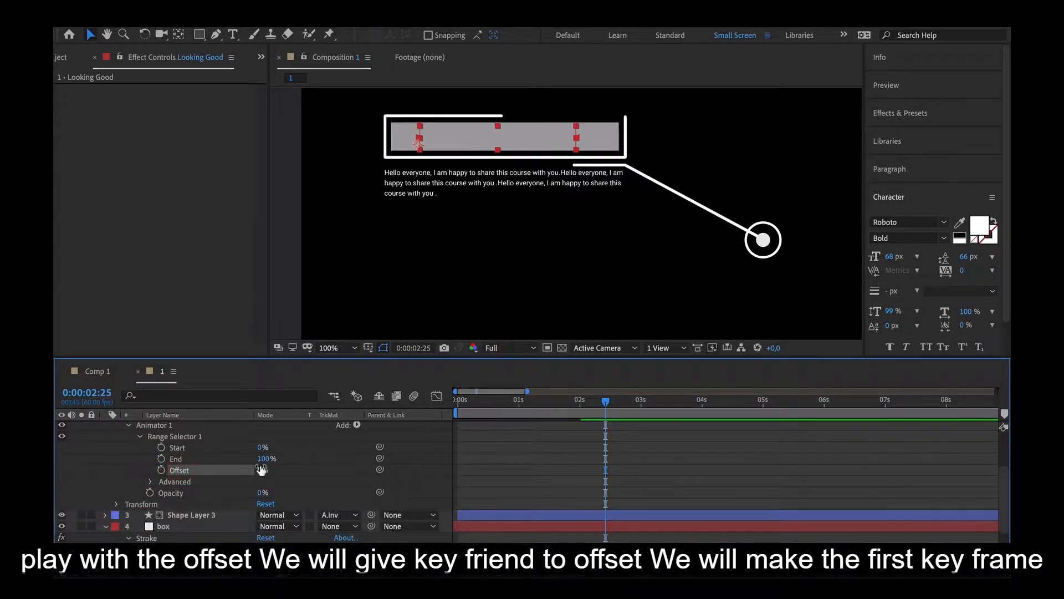
Keyframe the Range Selector's Offset at 0% and move that keyframe earlier, to before the 2-second mark
mouse_move(289, 467)
left_mouse_down()
mouse_move(358, 462)
mouse_move(268, 469)
left_mouse_up()
left_click(264, 475)
type("0")
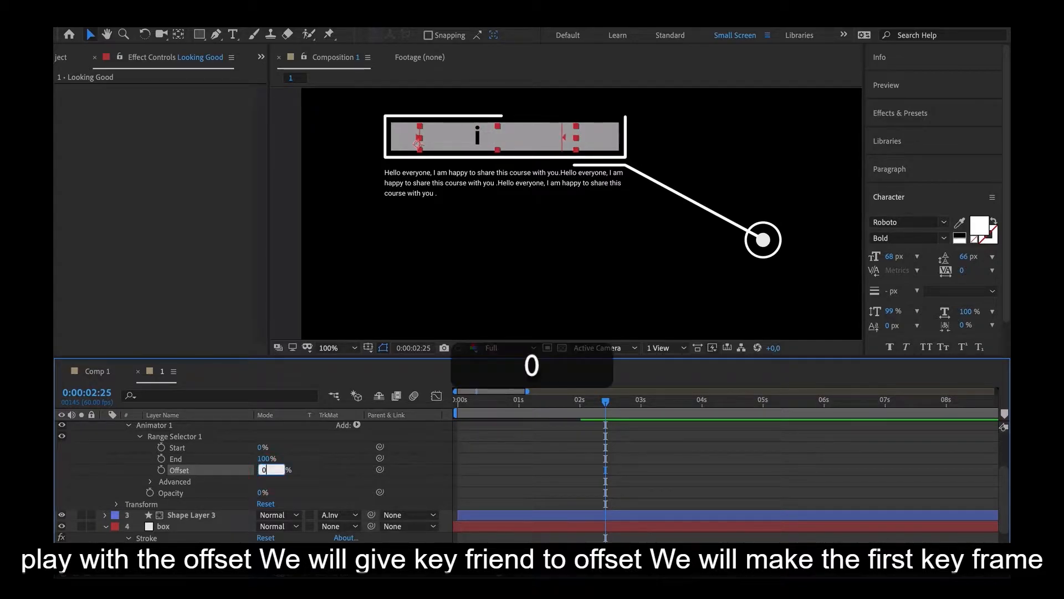
key("Return")
left_click(161, 470)
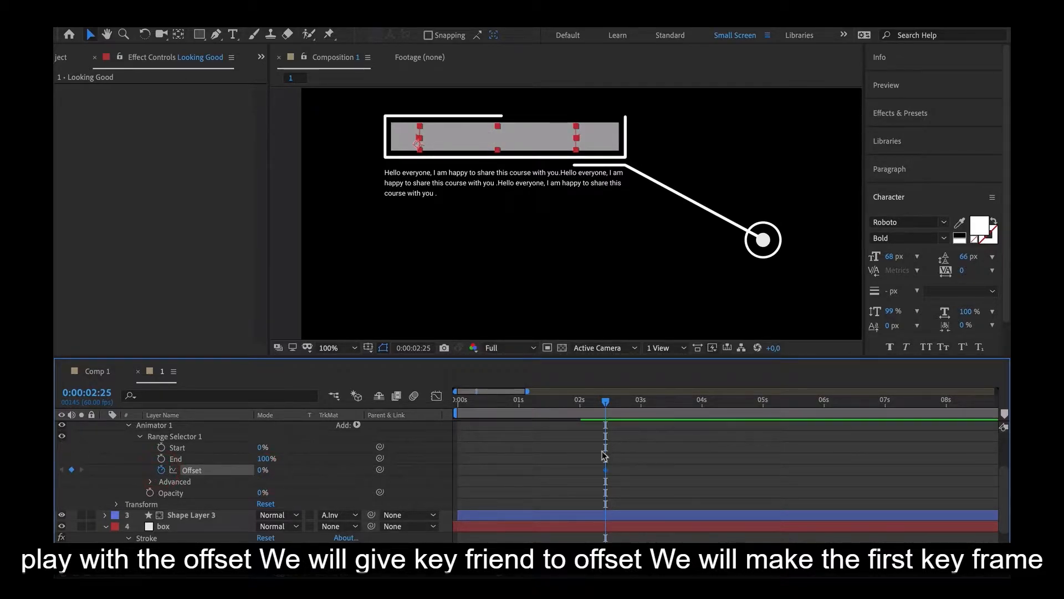
left_click_drag(607, 413, 569, 417)
left_click_drag(606, 470, 563, 476)
Set the Range Selector's Offset to 100% at 0:00:02:19 and preview the text appearing
left_click_drag(566, 416, 578, 409)
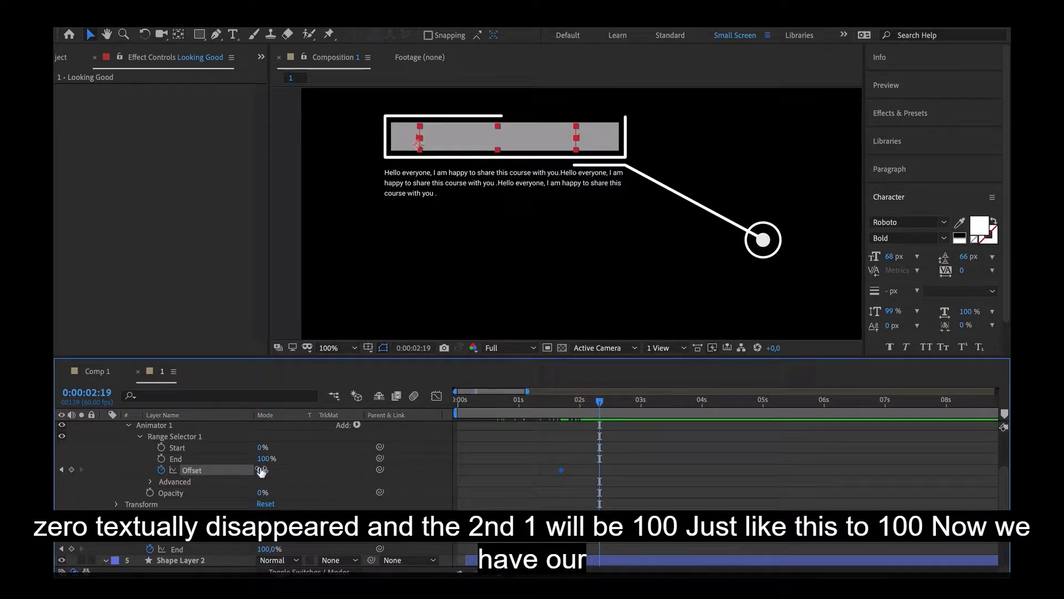
left_click_drag(261, 471, 372, 455)
left_click_drag(601, 420, 539, 409)
key("space")
Move the first Offset keyframe earlier, to about 1.5 seconds, and preview the title animation
left_click_drag(562, 470, 548, 469)
key("space")
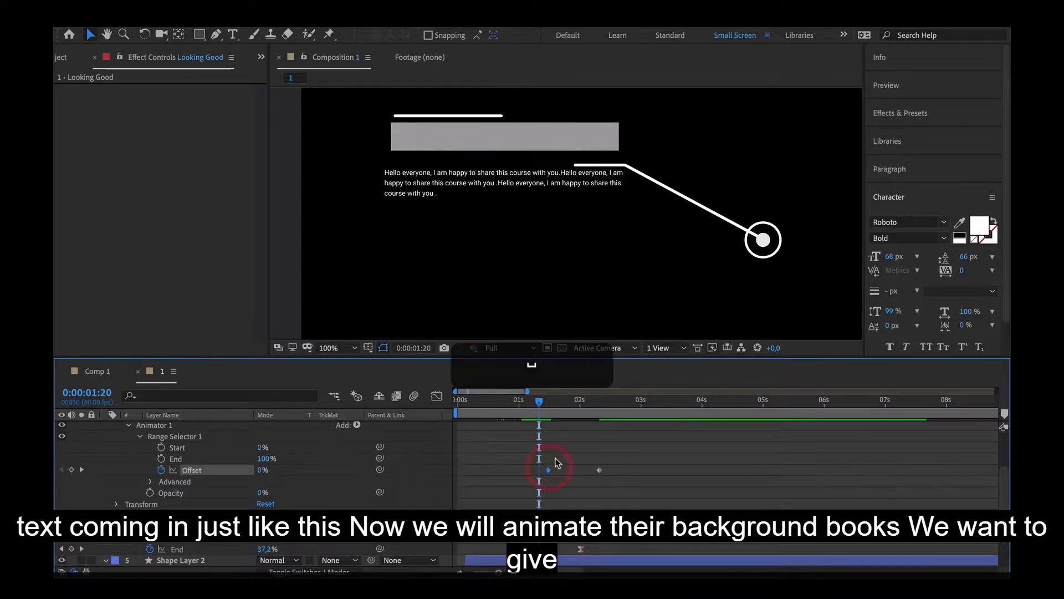
key("space")
left_click_drag(538, 402, 532, 402)
key("space")
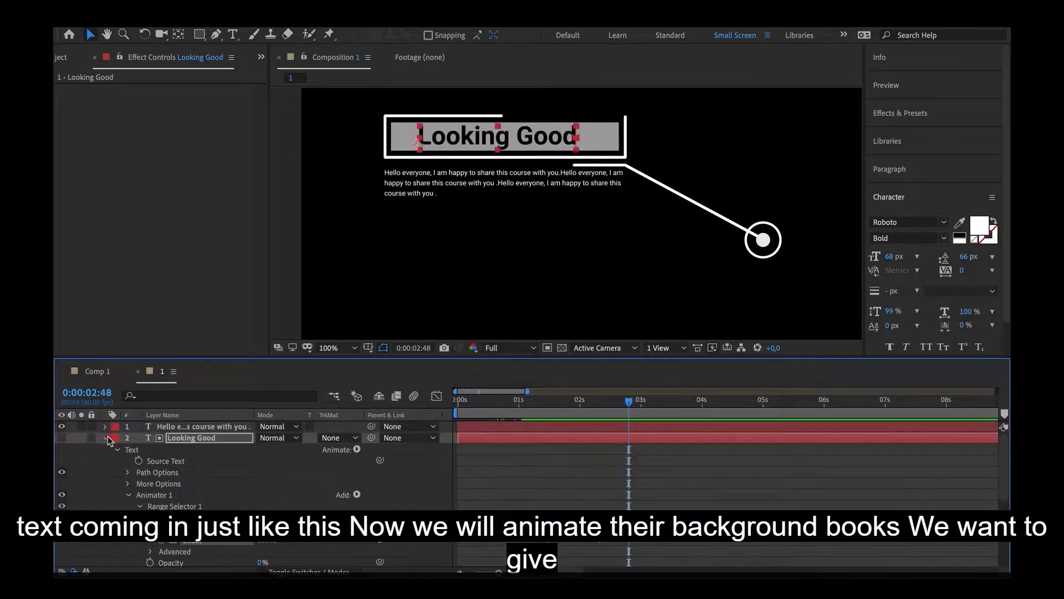
Keyframe the Opacity of Shape Layer 3, the title's background box, at 70% and move that keyframe to about 0:00:01:20
left_click(105, 438)
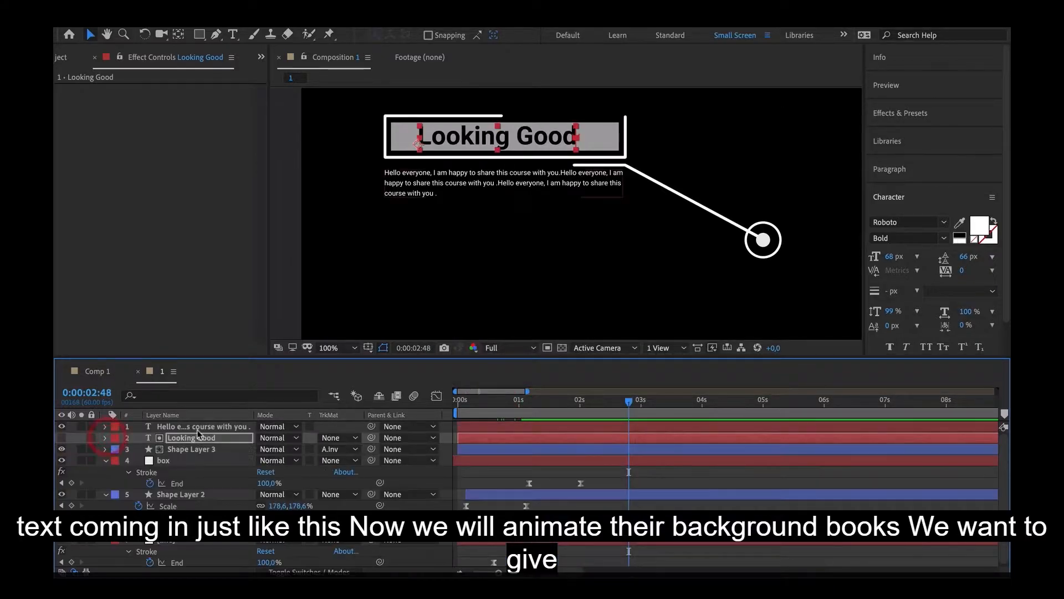
left_click(191, 449)
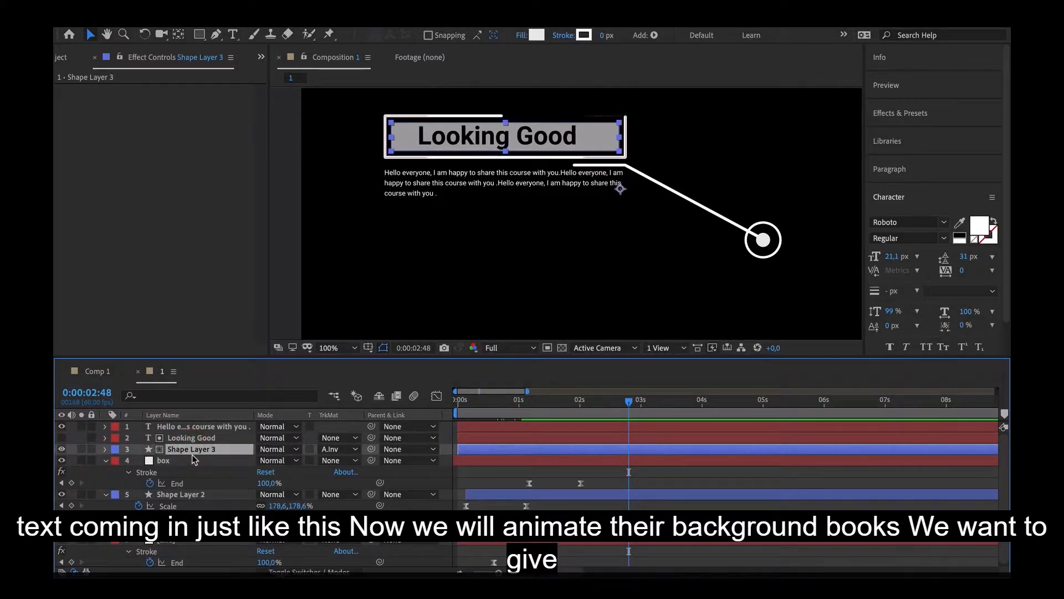
key("t")
left_click(139, 461)
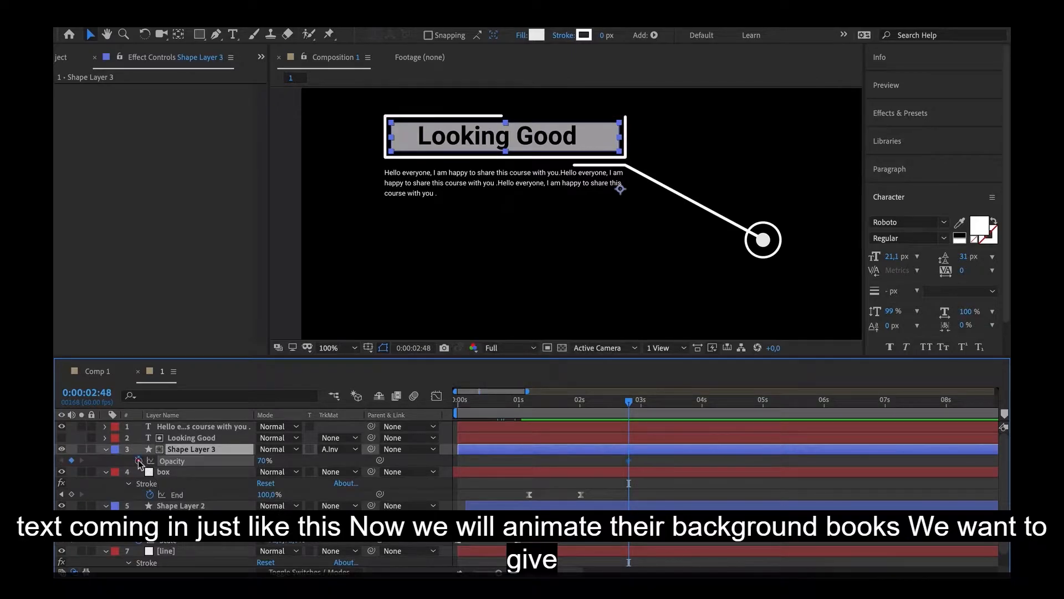
left_click_drag(626, 460, 589, 468)
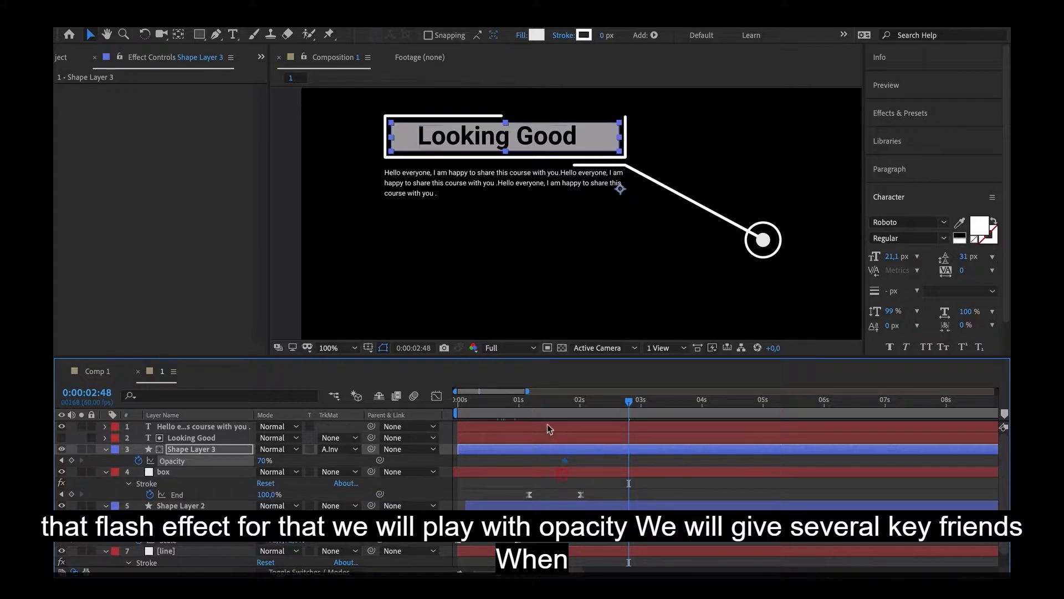
left_click(527, 412)
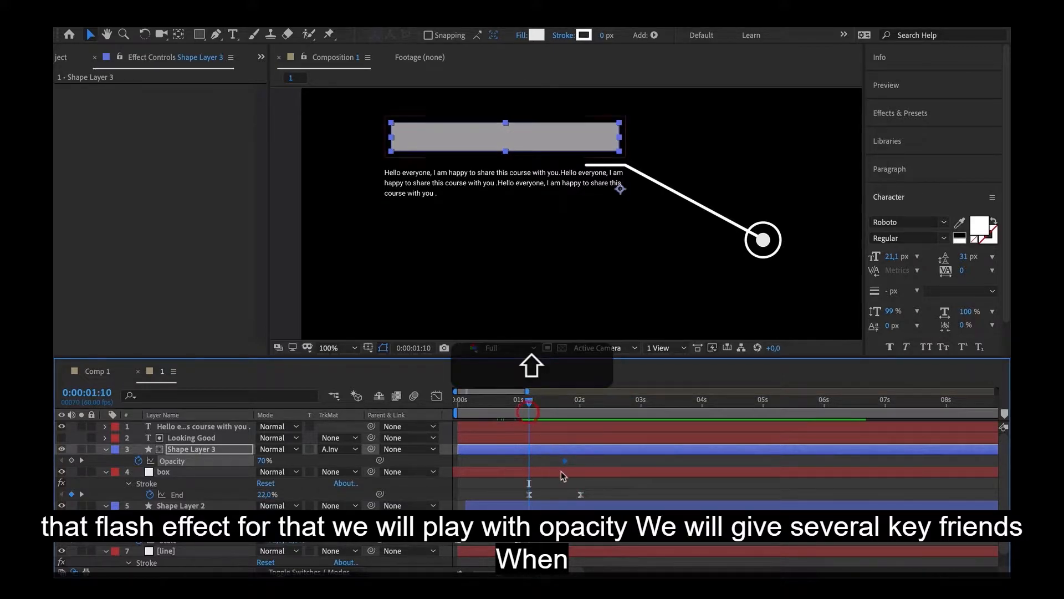
left_click_drag(565, 461, 540, 461)
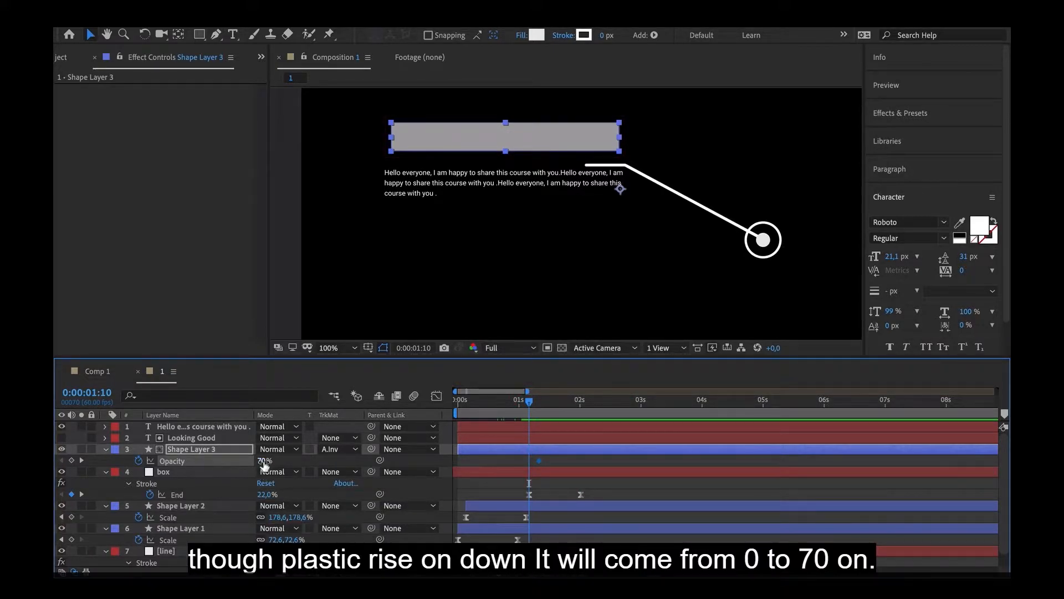
Keyframe Shape Layer 3's Opacity at 0% at 0:00:01:10 and 0:00:01:29 and at 100% at 0:00:01:39, and preview the flash
left_click_drag(528, 413, 546, 416)
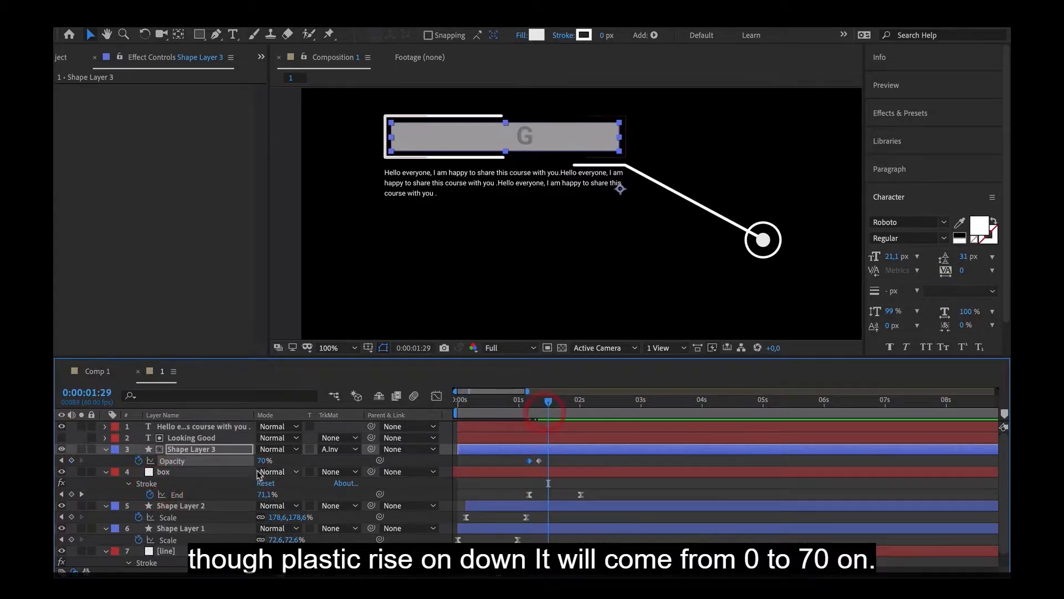
left_click_drag(264, 460, 181, 472)
left_click_drag(548, 405, 558, 413)
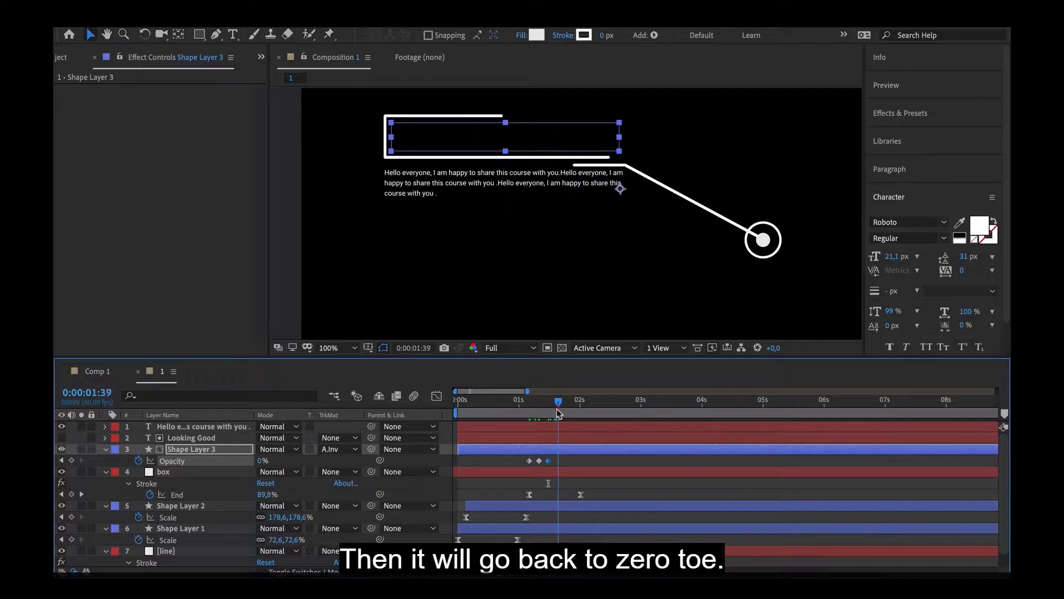
left_click_drag(260, 461, 530, 400)
key("space")
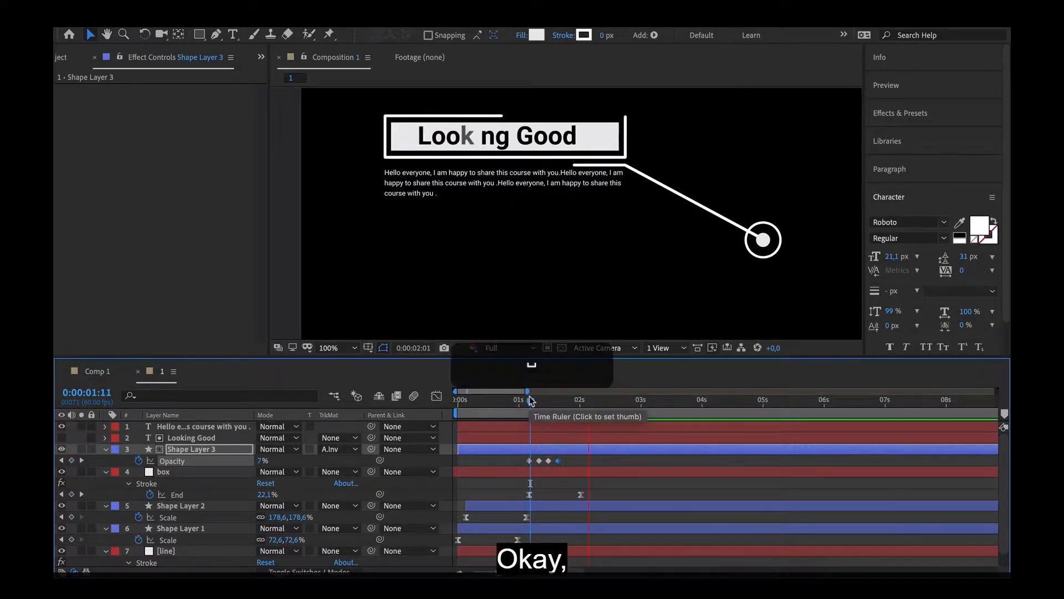
Extend the flash with Shape Layer 3 Opacity keyframes of 0% at 0:00:01:46 and 70% at 0:00:01:54
left_click_drag(544, 402, 565, 406)
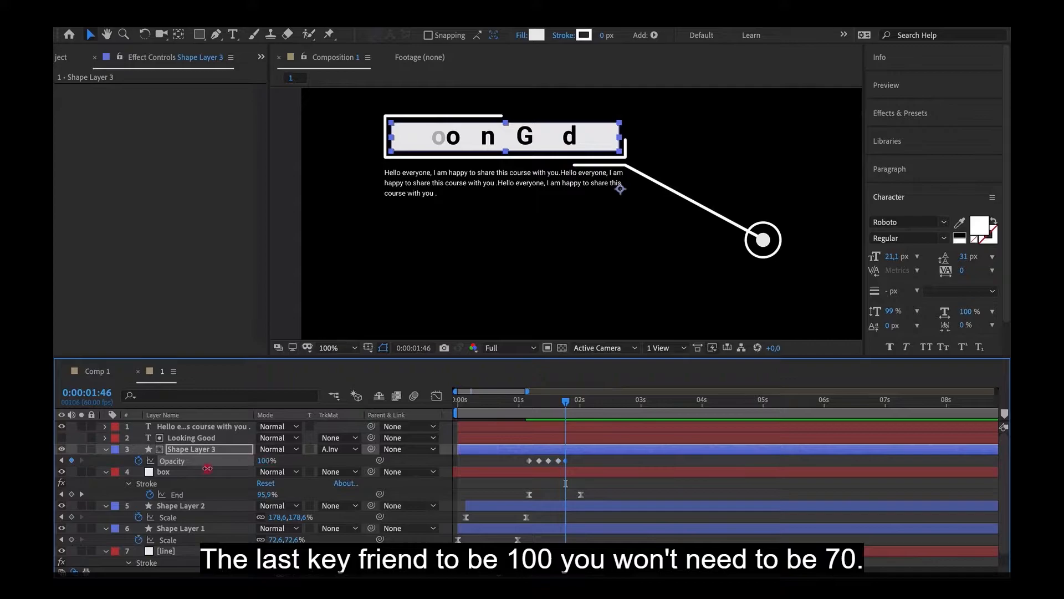
left_click_drag(207, 468, 123, 480)
mouse_move(566, 405)
left_mouse_down()
mouse_move(558, 414)
mouse_move(574, 424)
left_mouse_up()
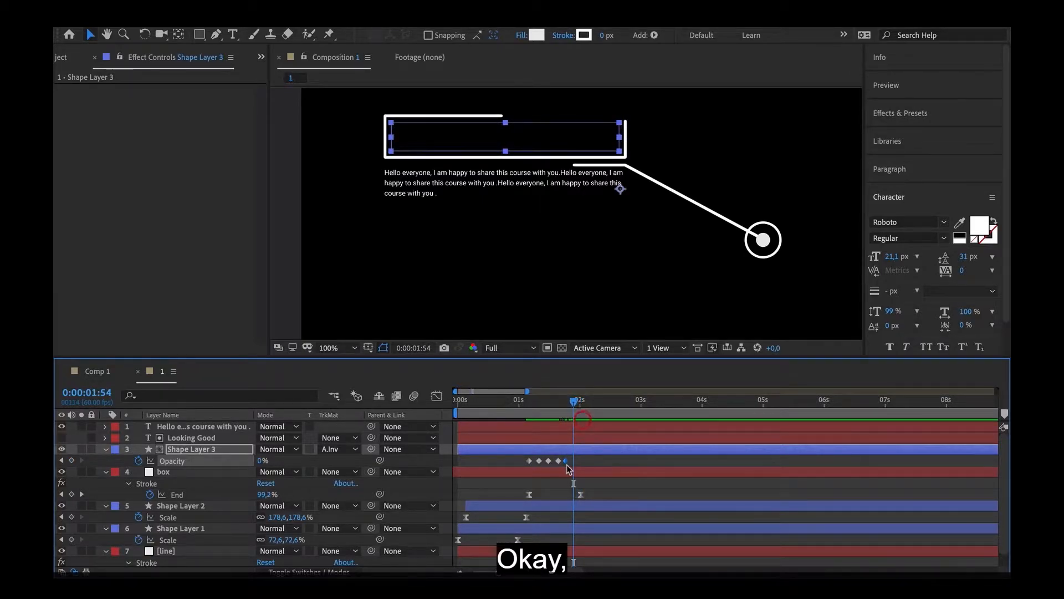
left_click(575, 403)
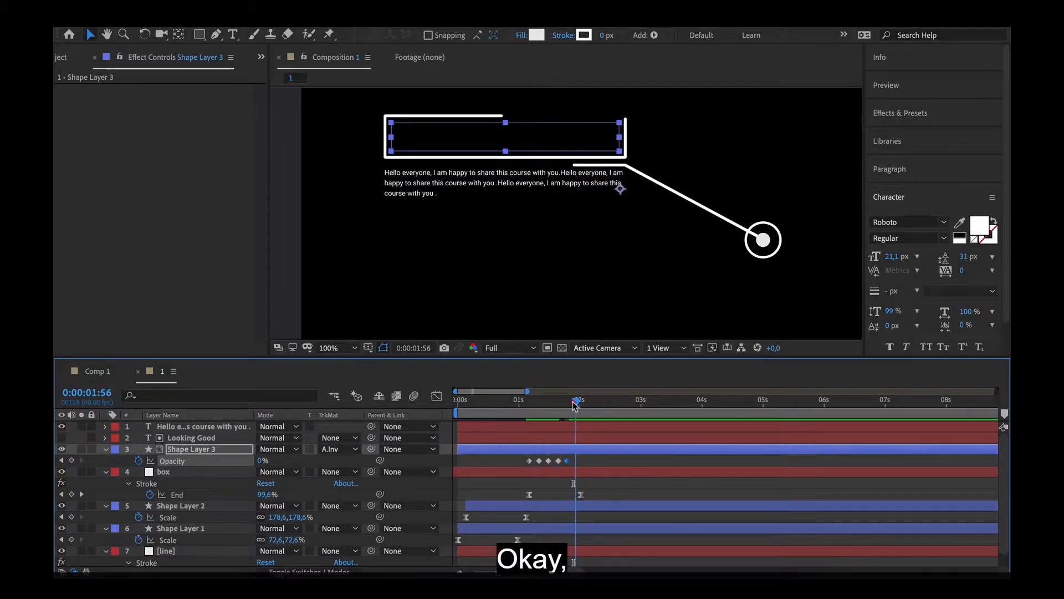
left_click(264, 461)
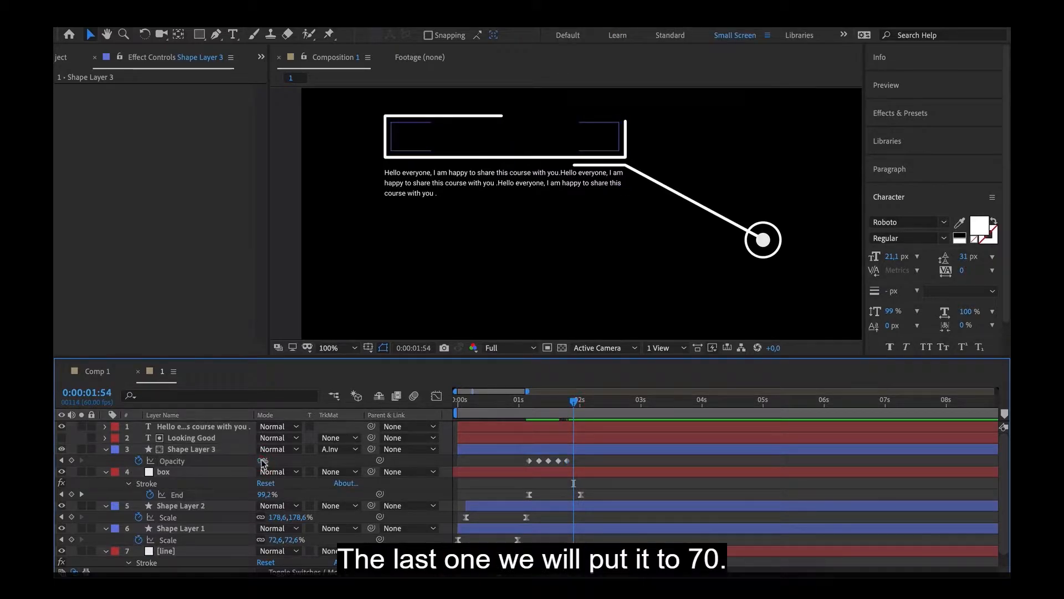
type("70")
key("Return")
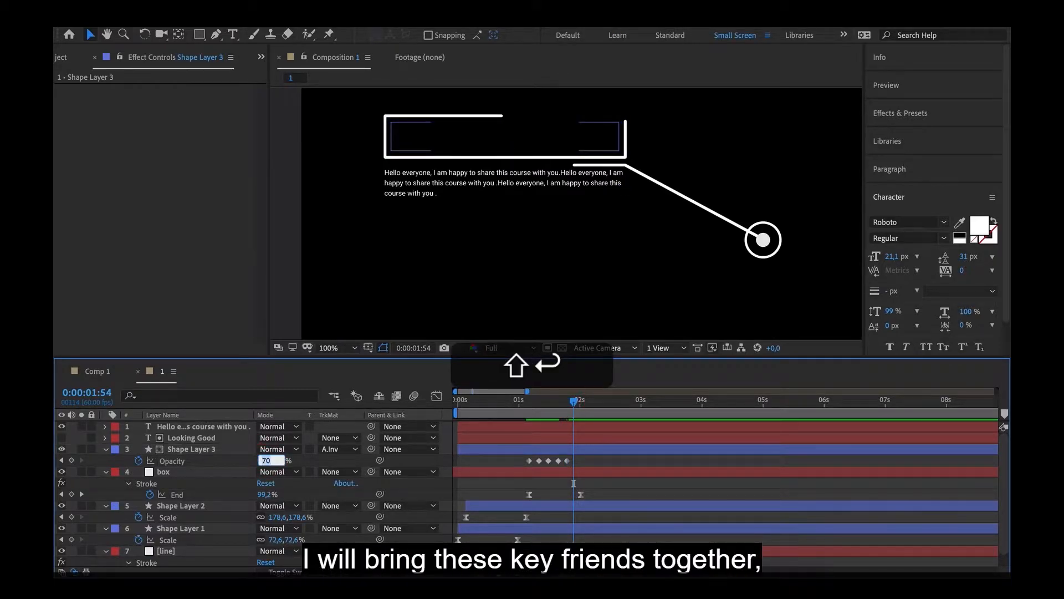
Compress Shape Layer 3's Opacity keyframes in time so they run from 0:00:01:10 to about 0:00:01:27, and preview the flash
left_click(577, 451)
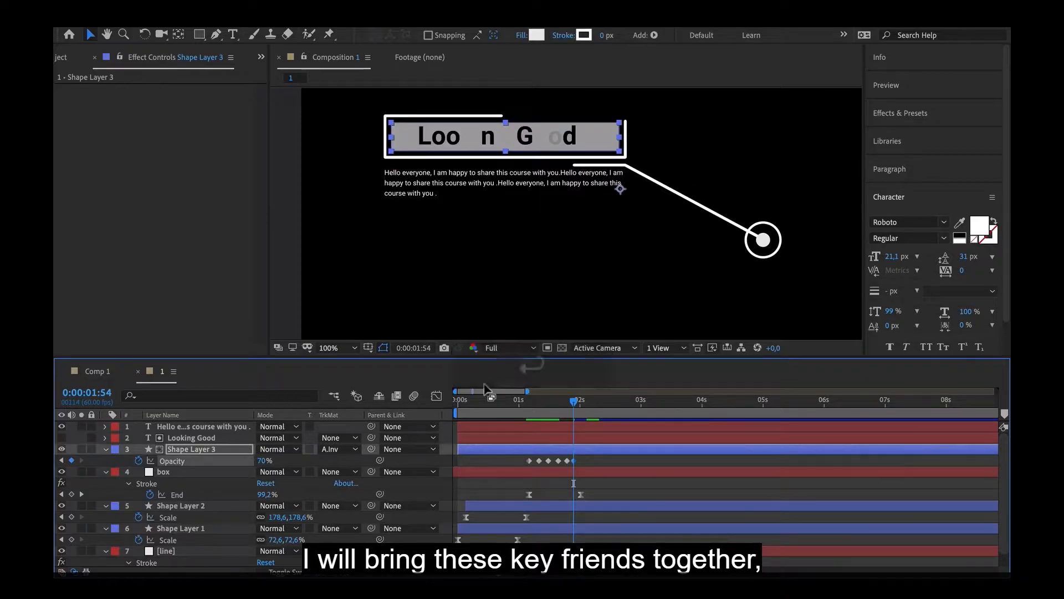
left_click_drag(582, 455, 535, 475)
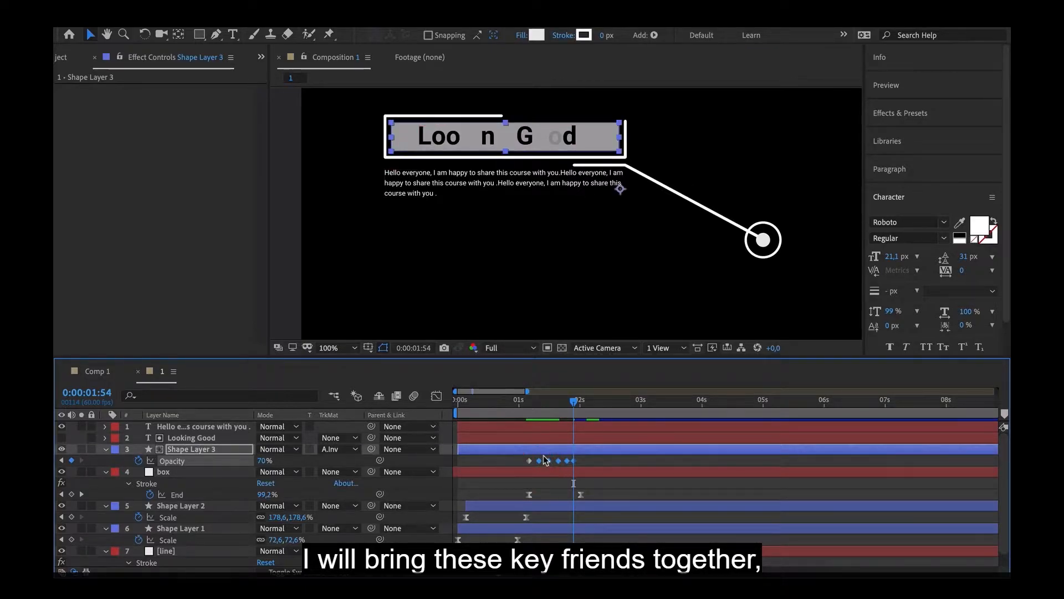
key("equal")
left_click_drag(590, 458, 472, 465)
key("alt")
left_click_drag(581, 459, 530, 460)
left_click(478, 408)
key("space")
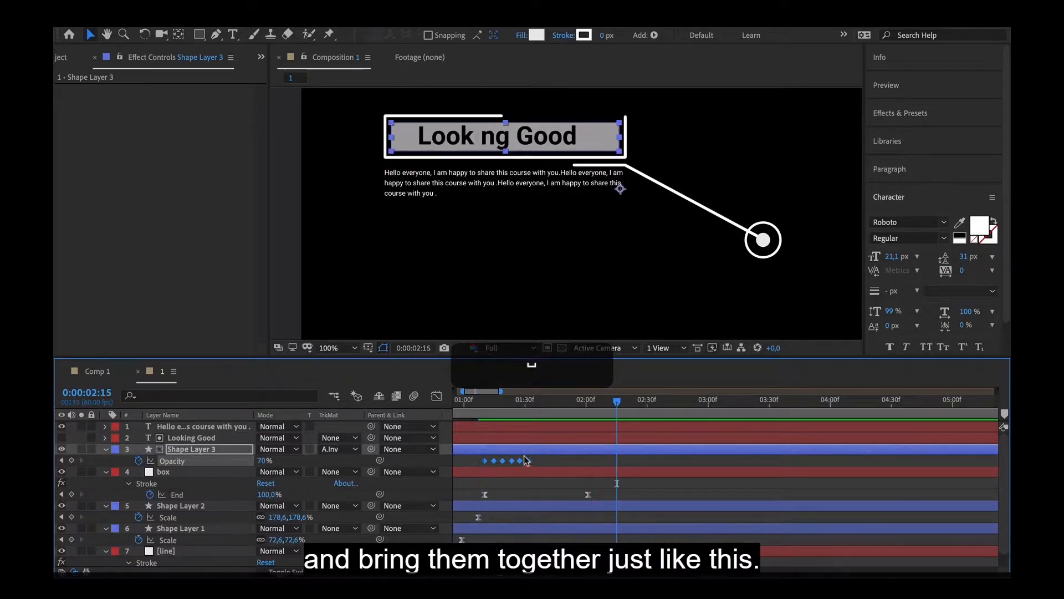
Smooth the interpolation of the Opacity keyframes, tighten them to end at about 0:00:01:25, and preview the animation from the start
left_click(526, 460, "super")
left_click_drag(526, 461, 514, 460)
left_click(479, 406)
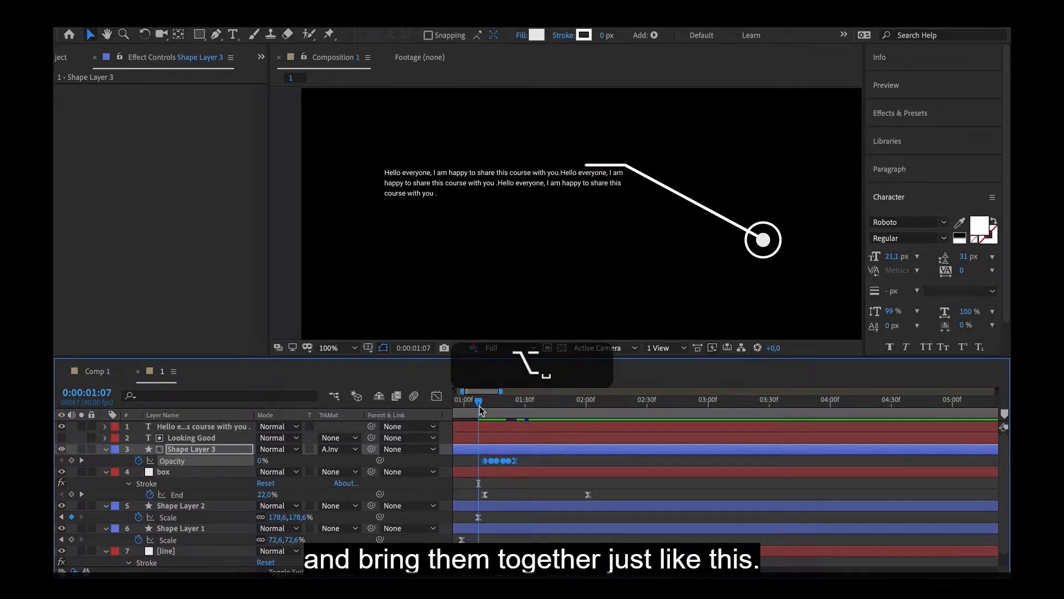
key("space")
key("space")
left_click_drag(465, 413, 441, 422)
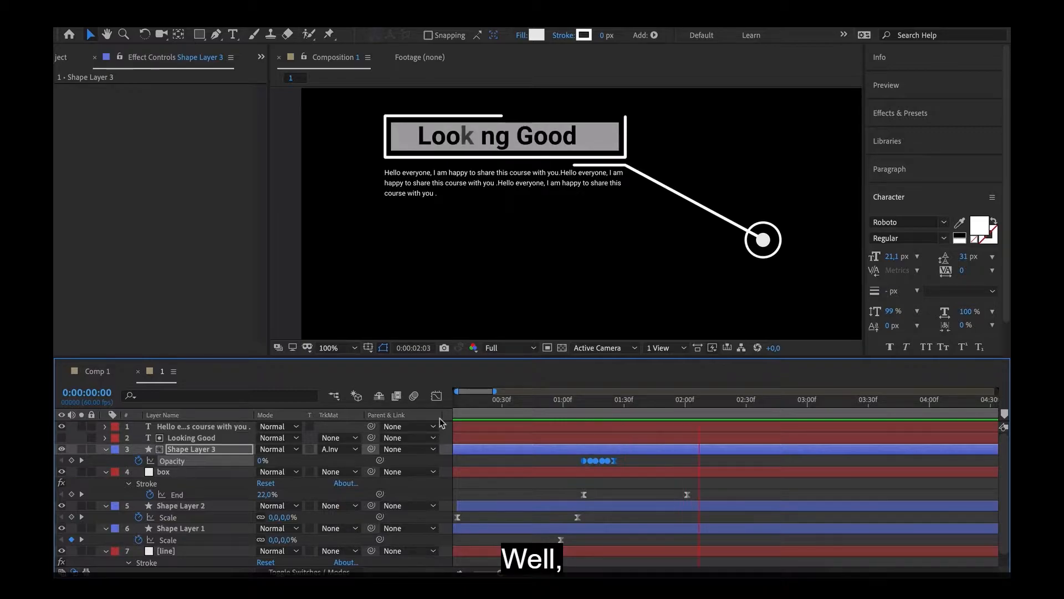
Try setting all the selected Opacity keyframes of Shape Layer 3 to 70%, preview the result, and undo the change
left_click(590, 413)
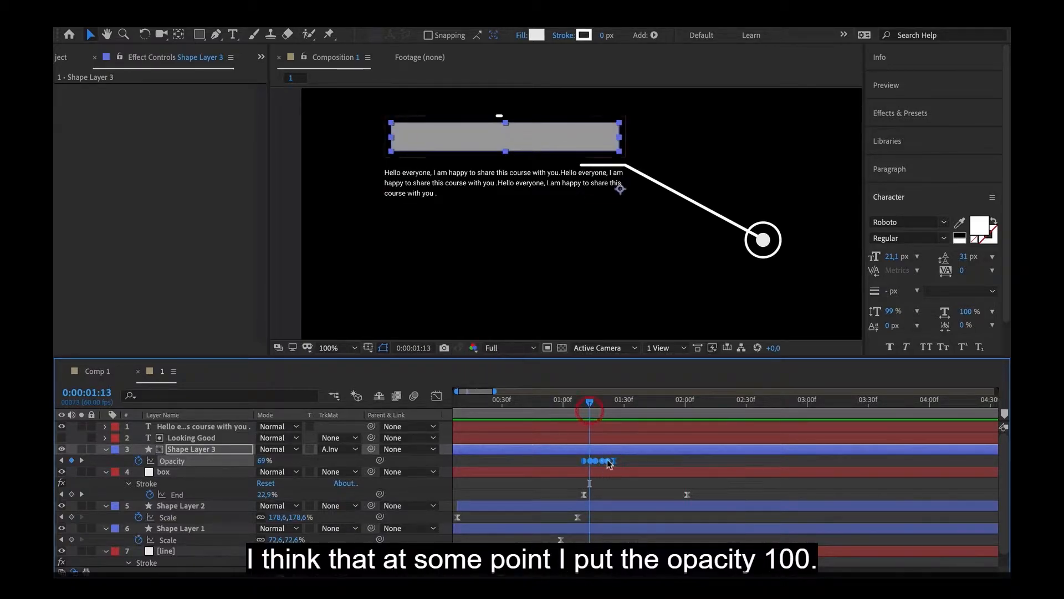
left_click_drag(586, 409, 603, 416)
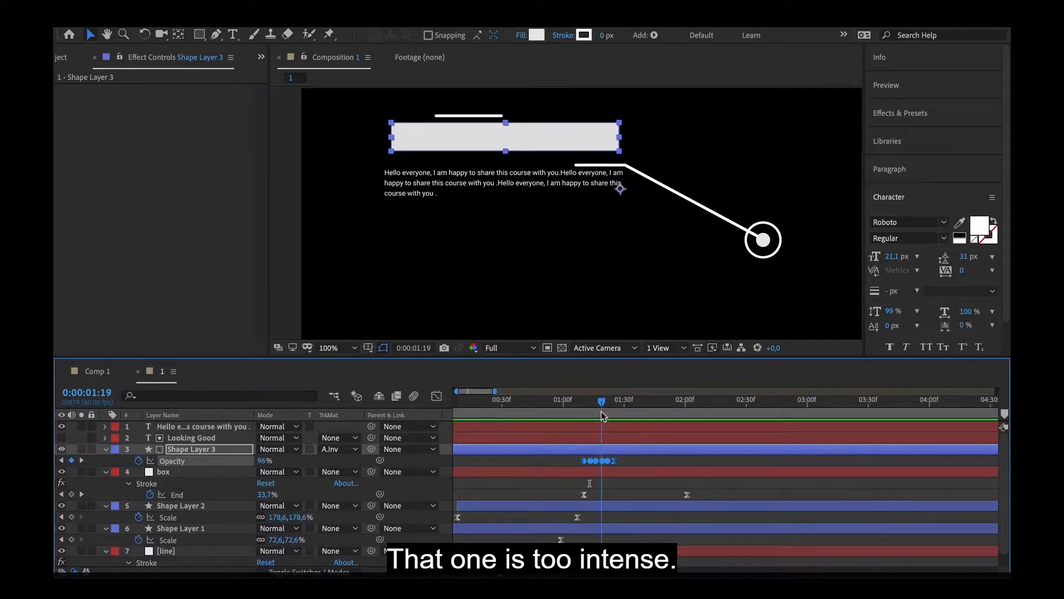
double_click(603, 461)
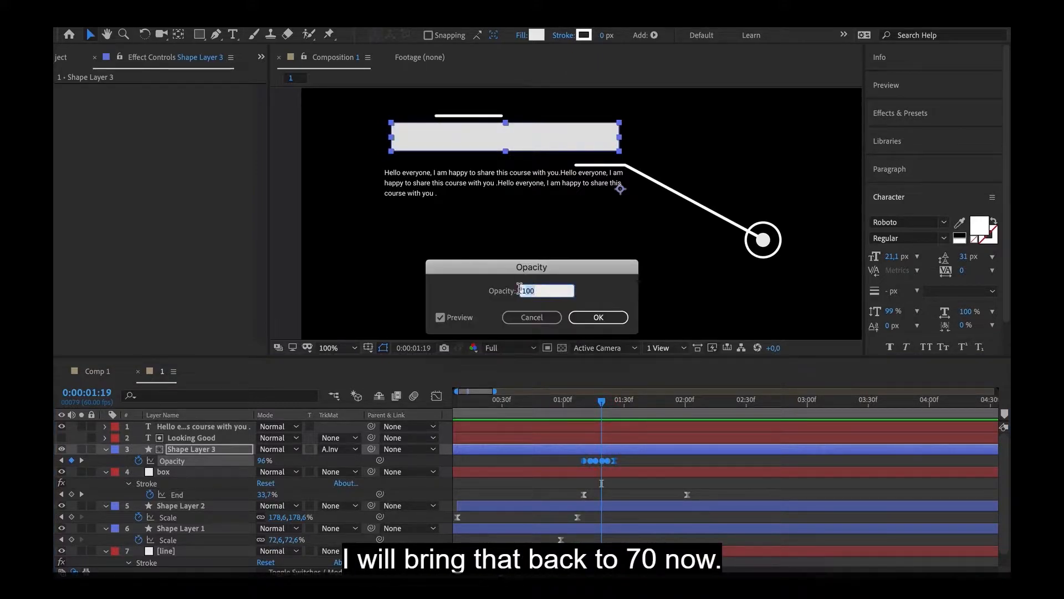
type("70")
key("Return")
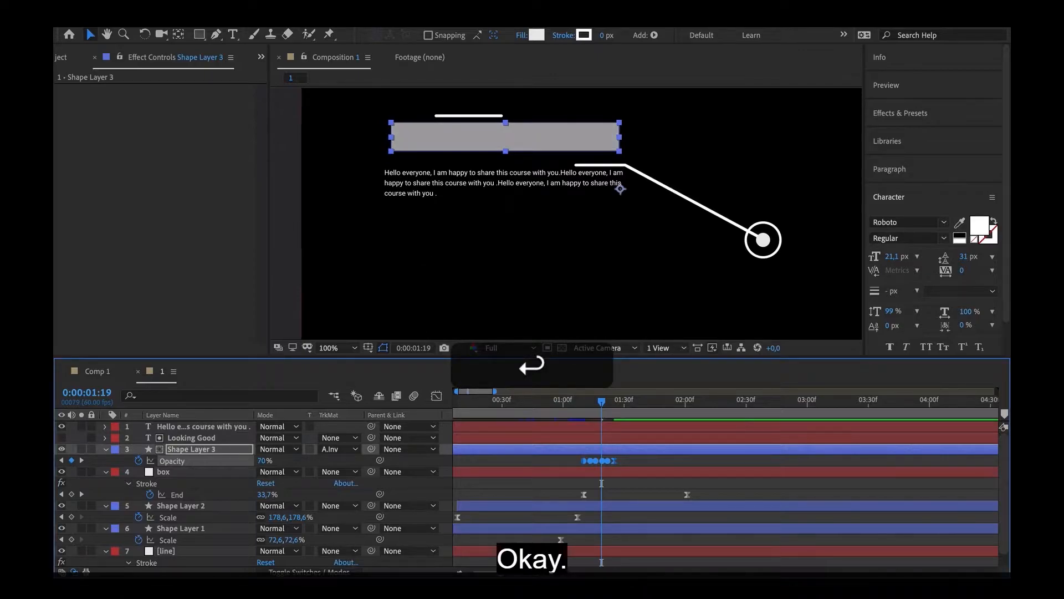
left_click(579, 400)
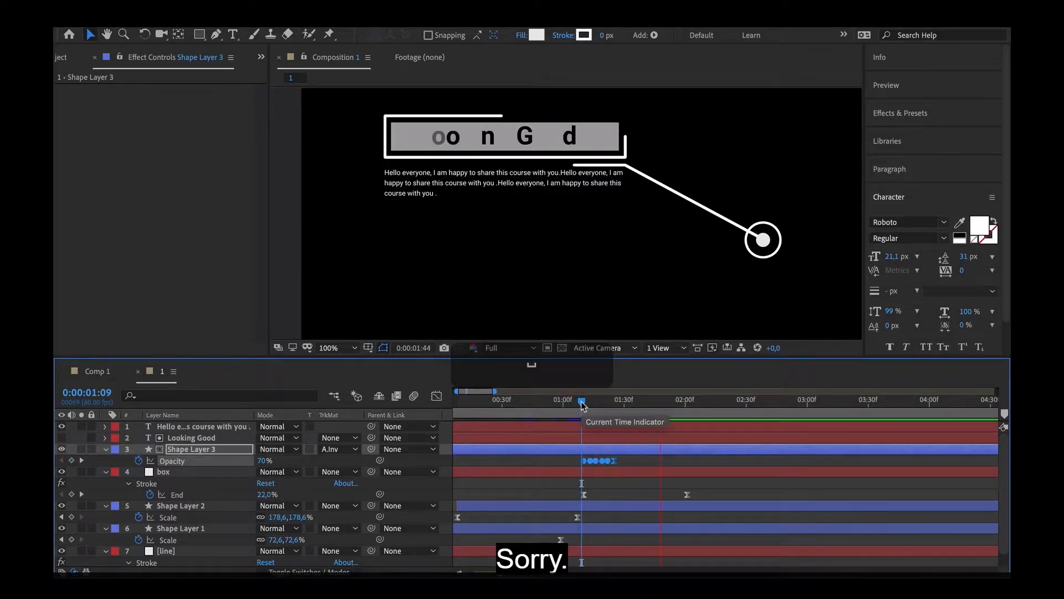
left_click_drag(578, 406, 567, 408)
key("space")
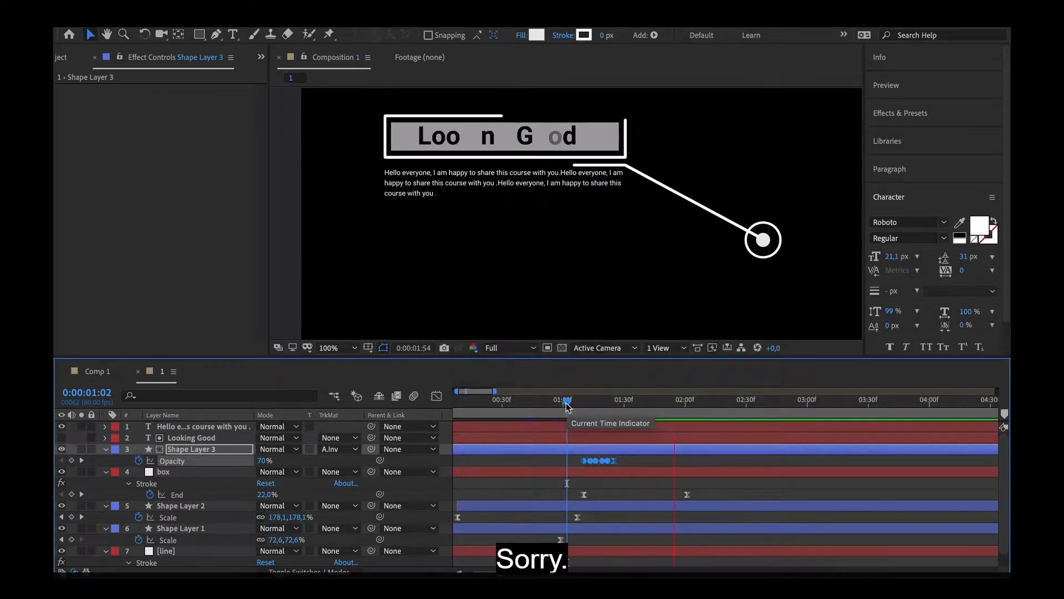
key("space")
key("super+z")
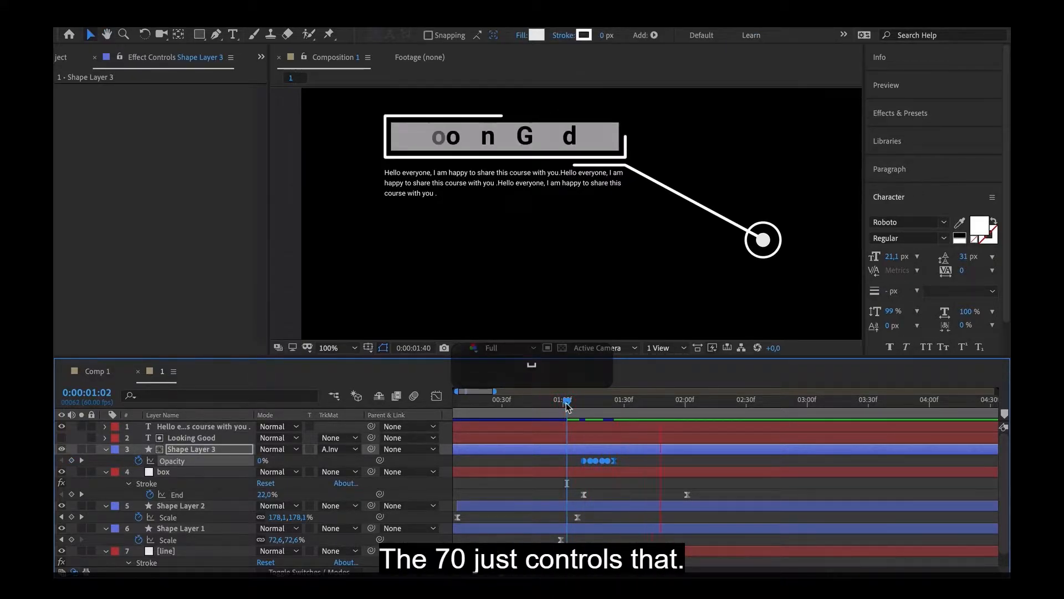
Set only Shape Layer 3's Opacity keyframe at about 0:00:01:19 to 70% and preview the flash
left_click_drag(566, 407, 580, 415)
left_click(632, 460)
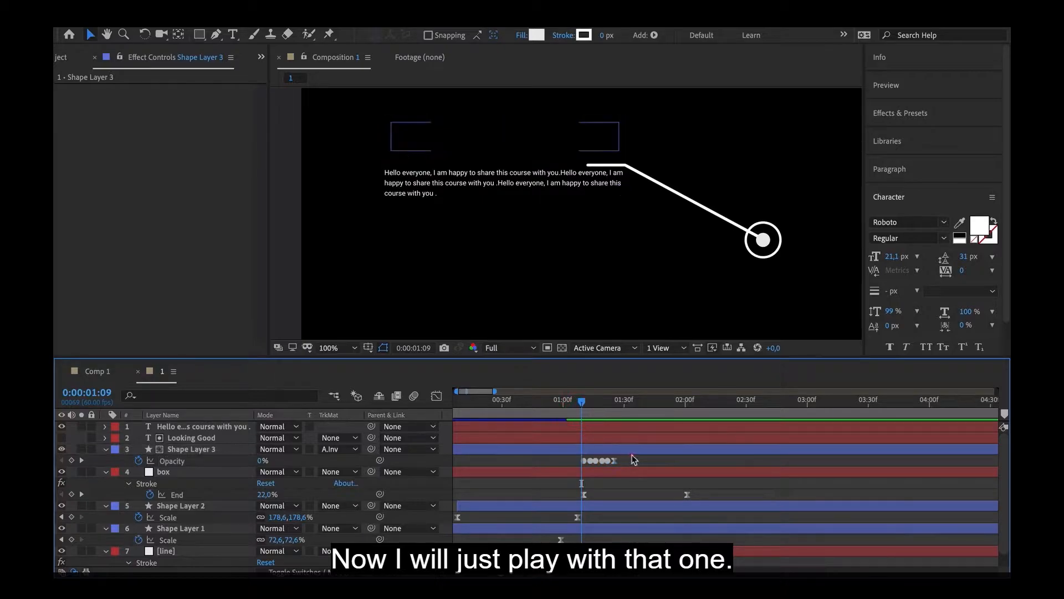
left_click(602, 460)
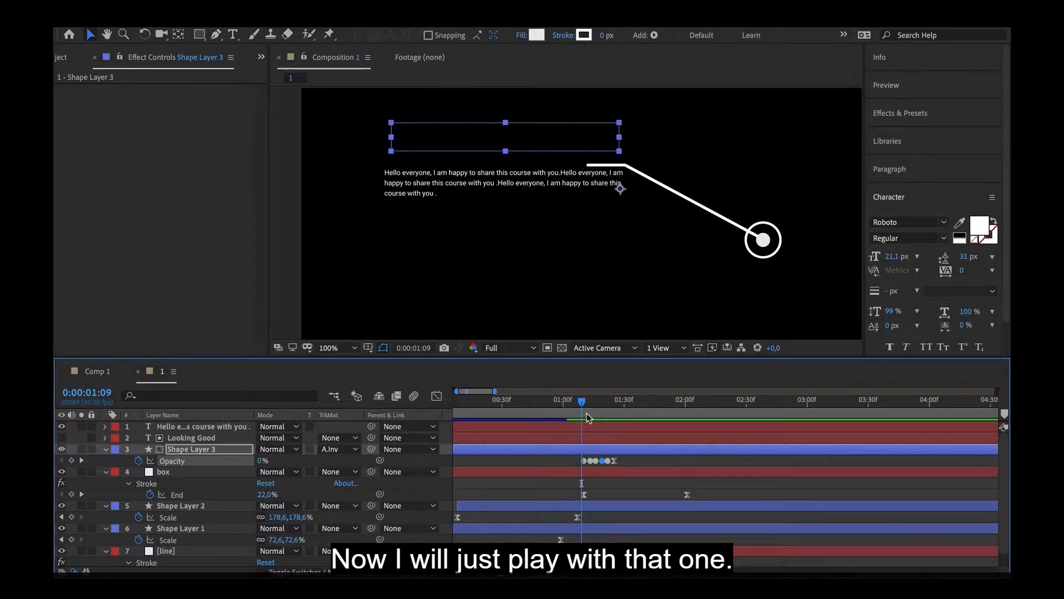
left_click_drag(585, 415, 604, 418)
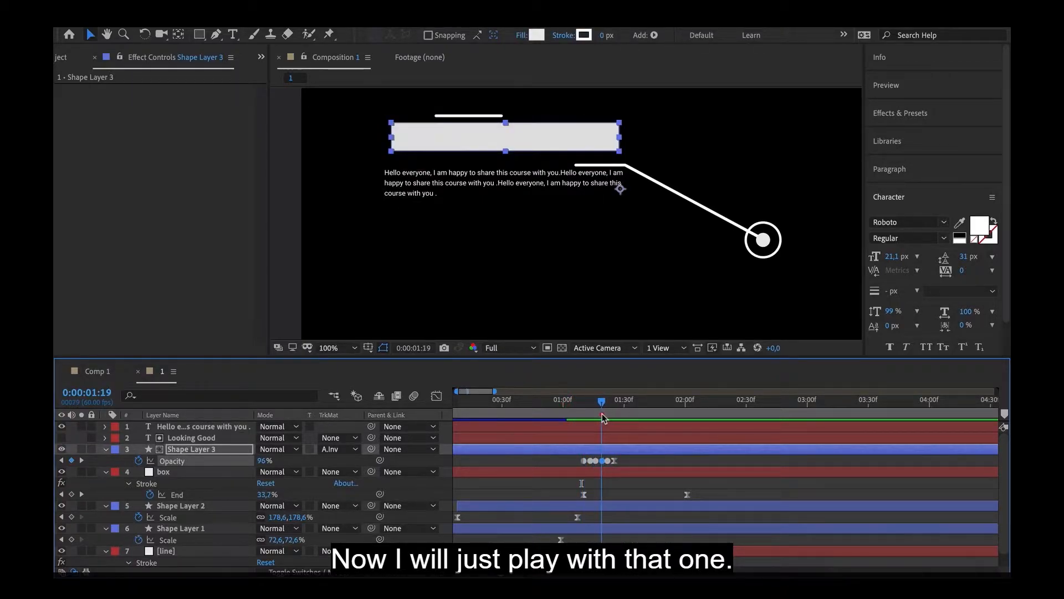
double_click(607, 461)
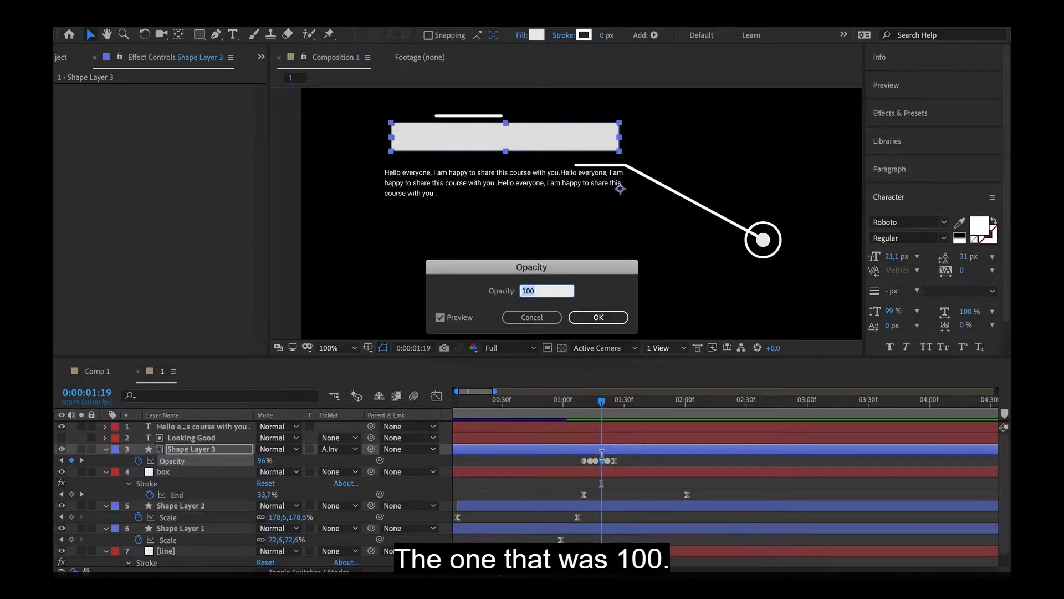
type("70")
key("Return")
left_click(576, 402)
key("space")
left_click(576, 405)
key("space")
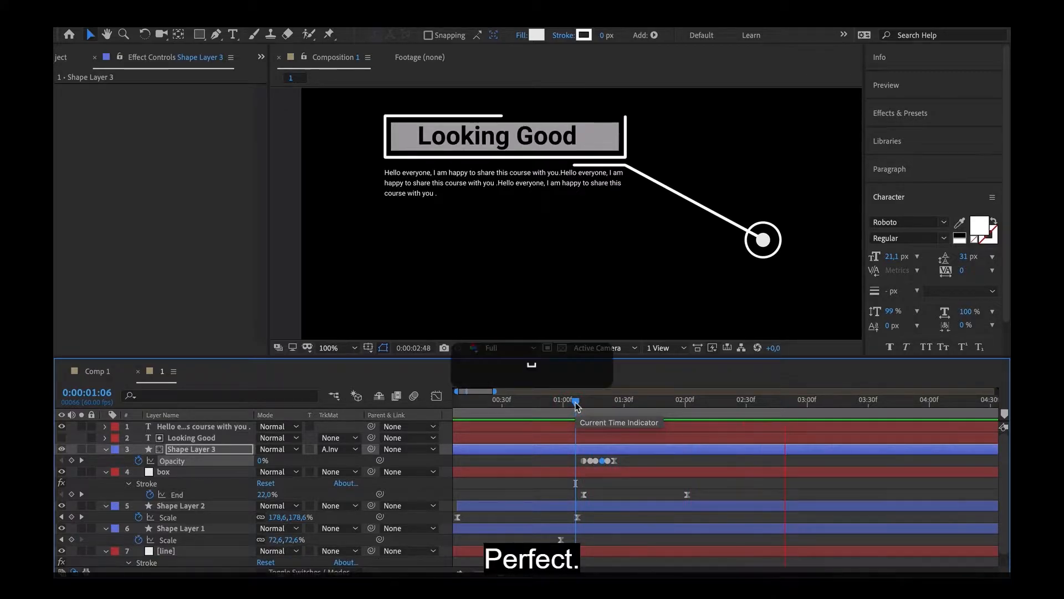
Add an Opacity text animator to the paragraph text layer and set its opacity to 0%
left_click(559, 464)
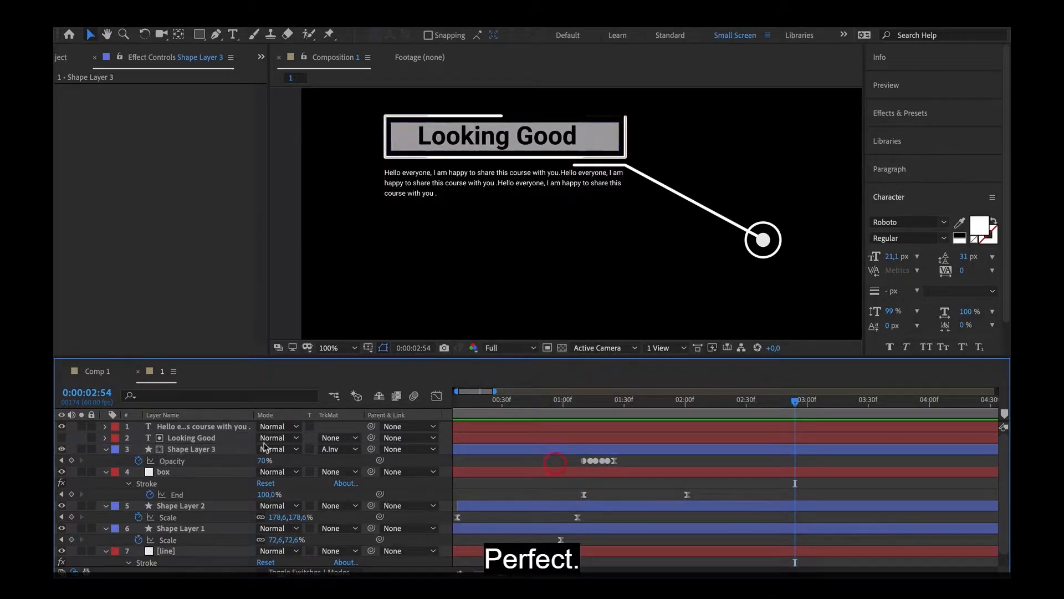
left_click(105, 454)
left_click(214, 430)
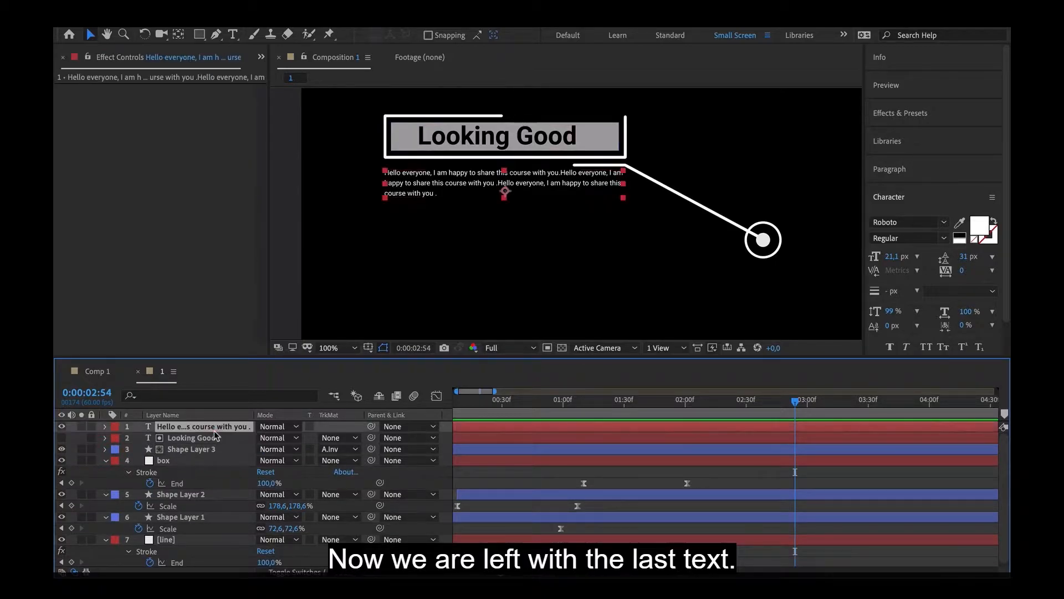
left_click(105, 427)
left_click(117, 439)
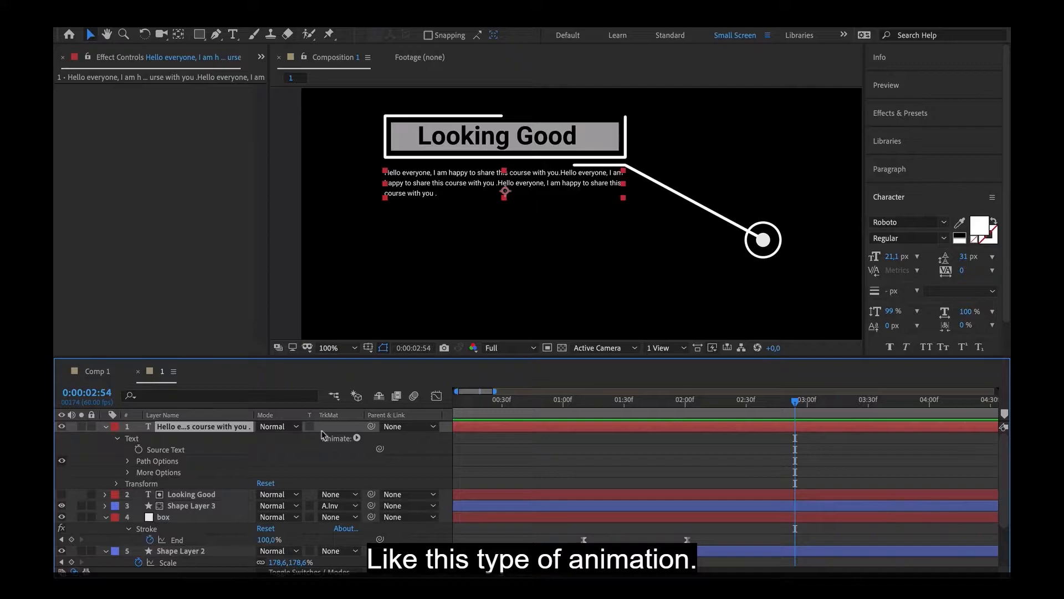
left_click(357, 438)
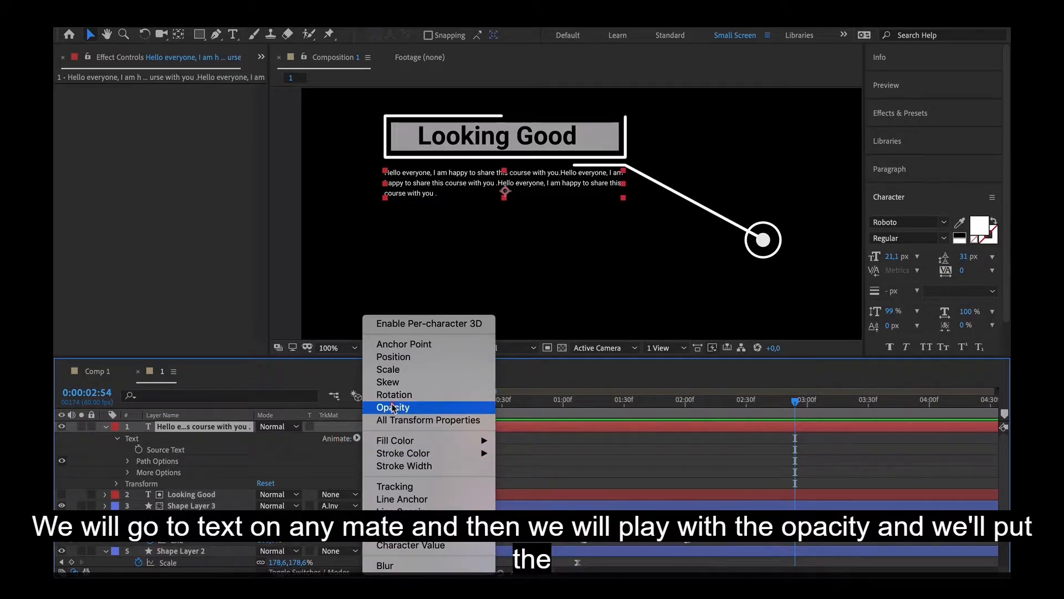
left_click(392, 407)
left_click(268, 506)
type("0")
key("Return")
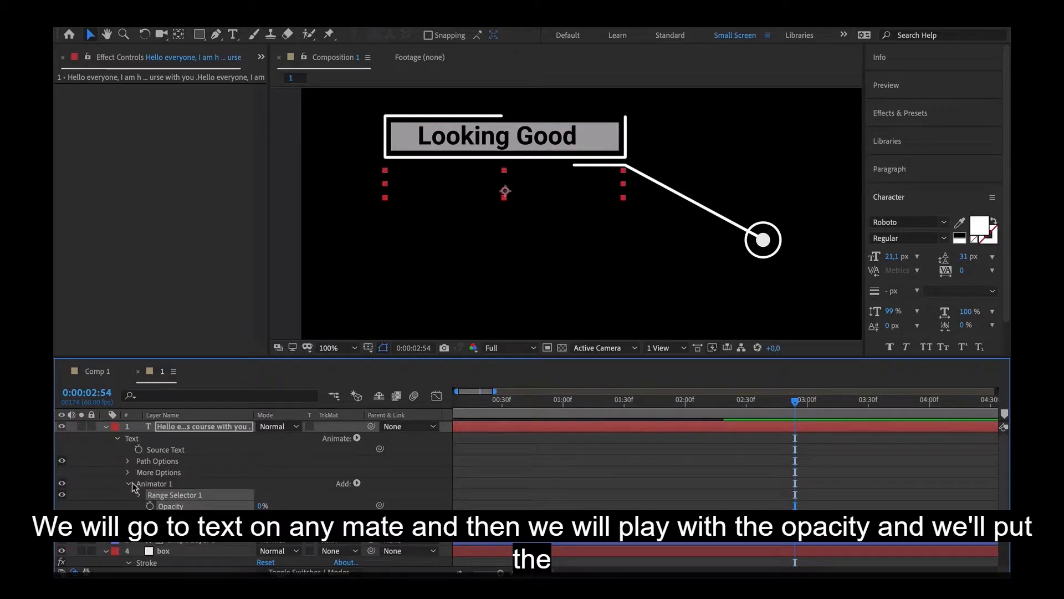
Keyframe the paragraph's Range Selector Offset from 0% at 0:00:02:06 to 100% at 0:00:02:33, and preview the text reveal
left_click(139, 495)
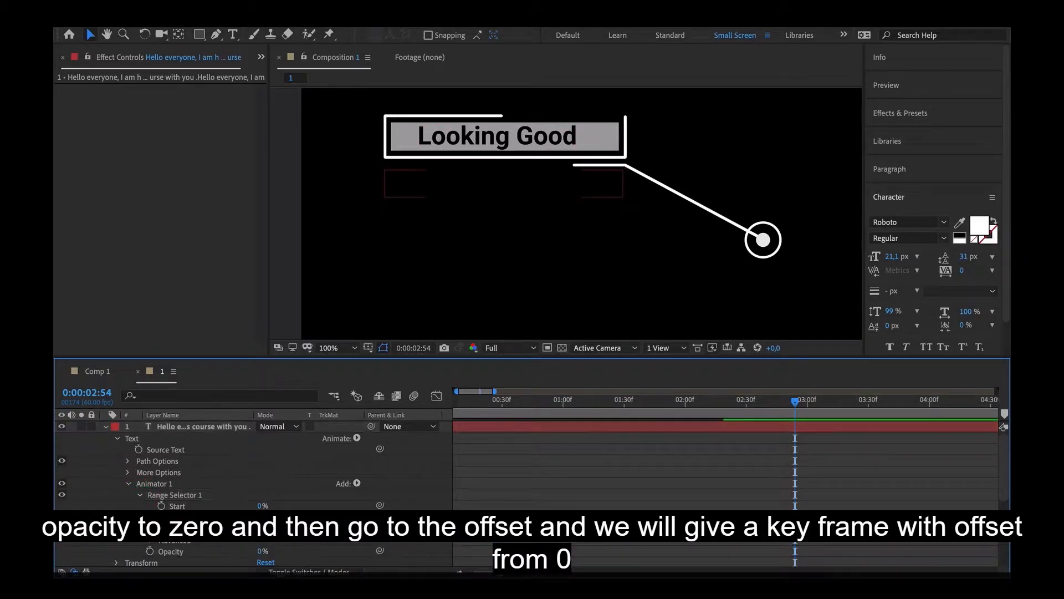
left_click_drag(576, 411, 698, 411)
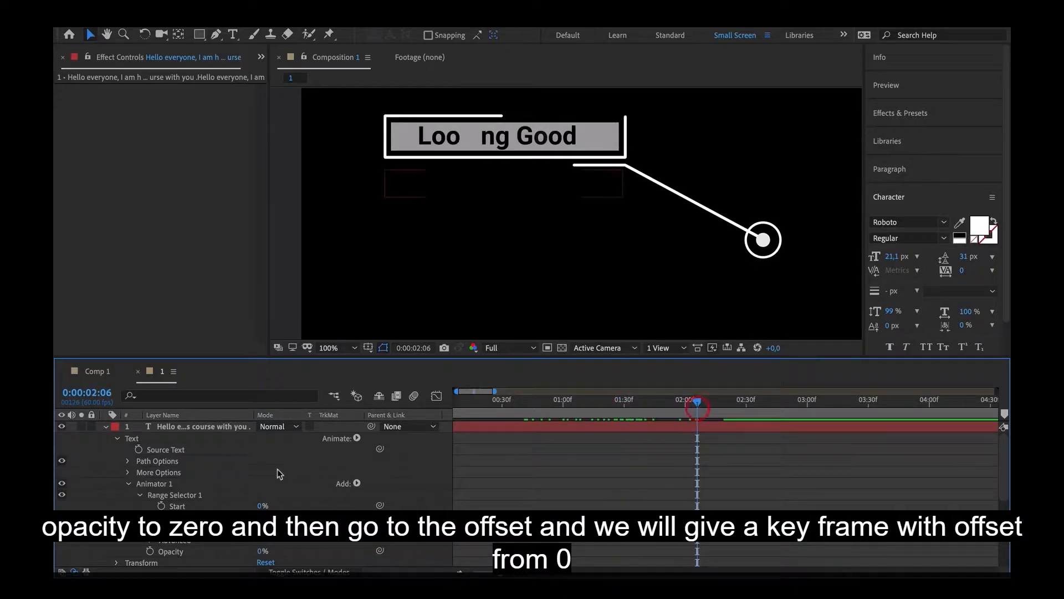
left_click(162, 530)
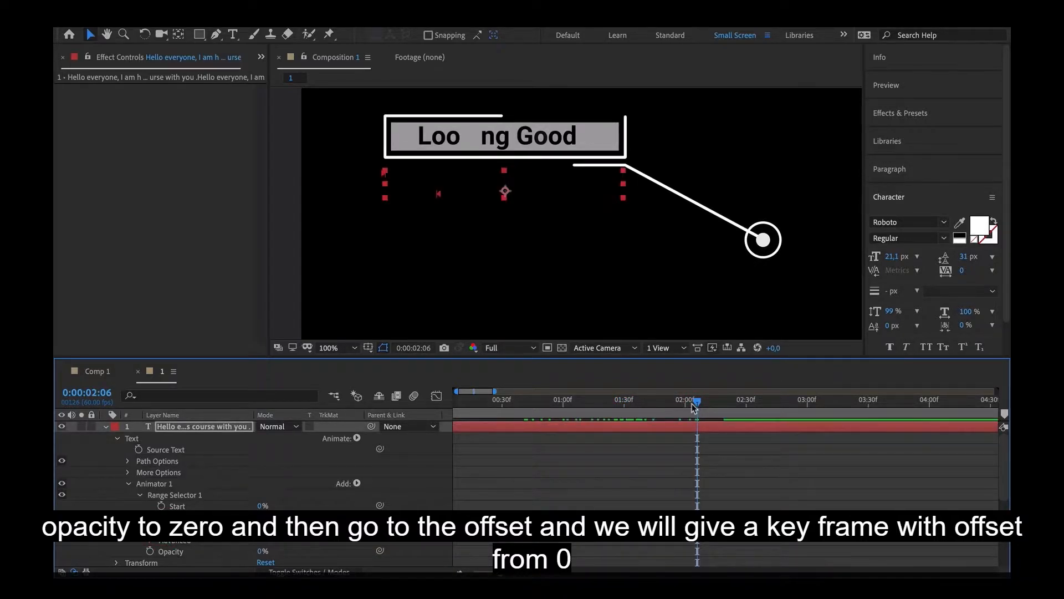
left_click_drag(709, 411, 752, 411)
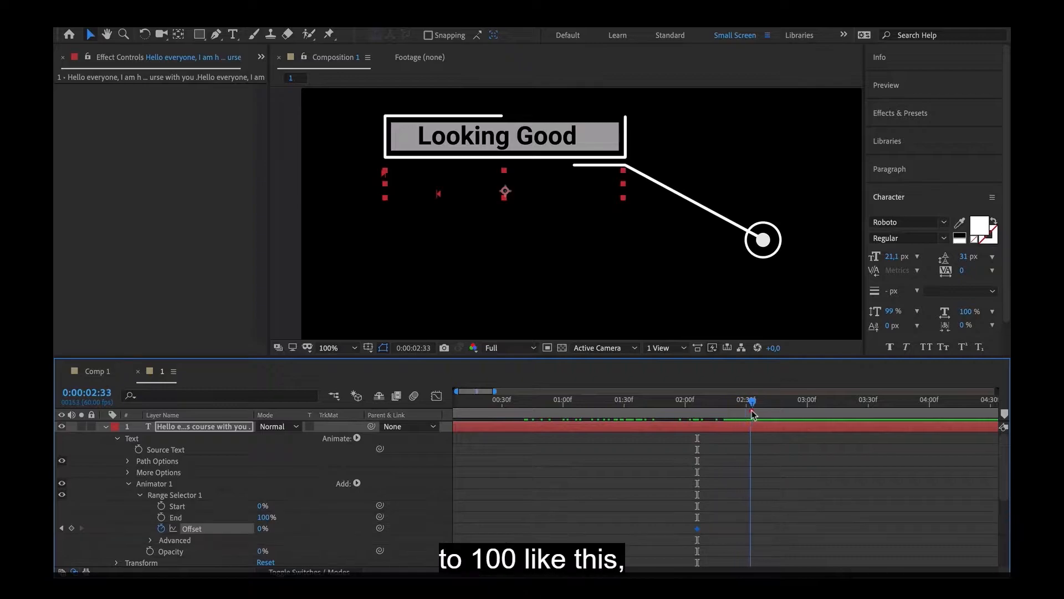
type("100")
left_click(283, 518)
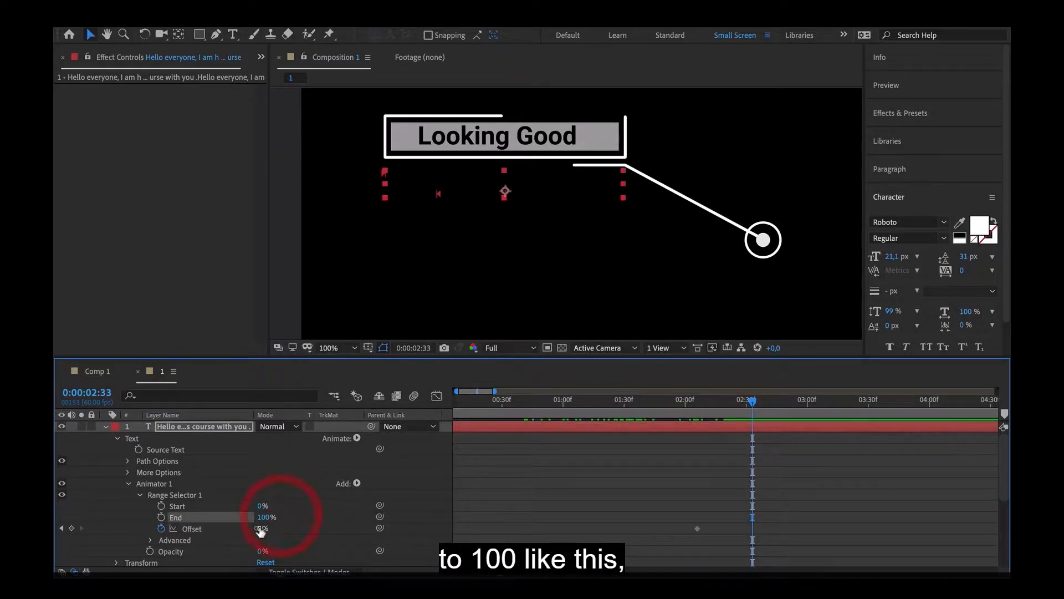
left_click(401, 499)
left_click_drag(693, 398, 625, 400)
key("space")
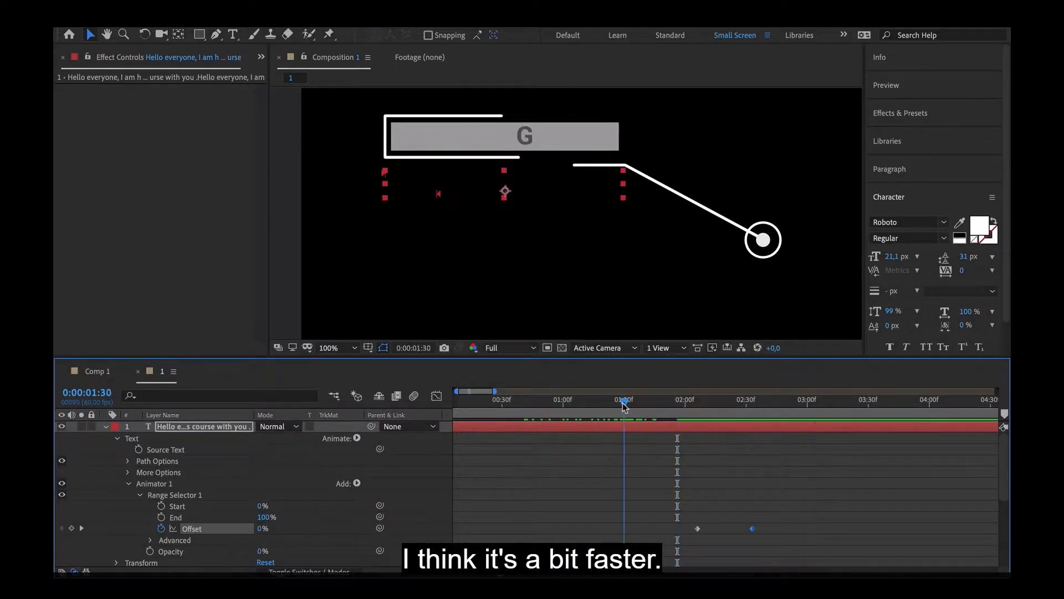
Slow the paragraph reveal by moving its second Offset keyframe to about 0:00:02:52, preview it, and check the speed graph
key("space")
key("space")
left_click_drag(753, 528, 792, 528)
left_click(671, 404)
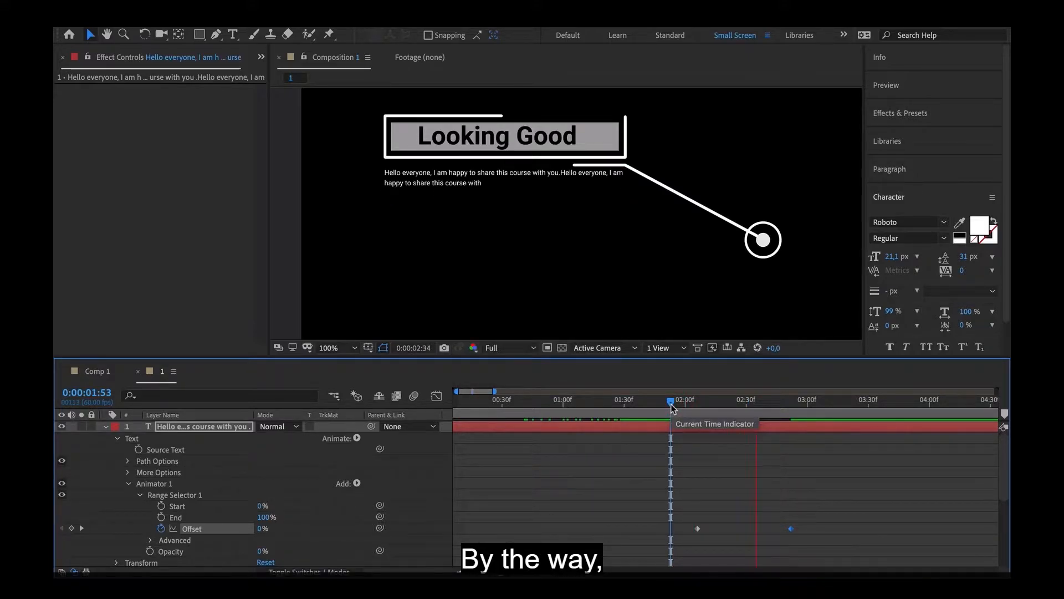
key("space")
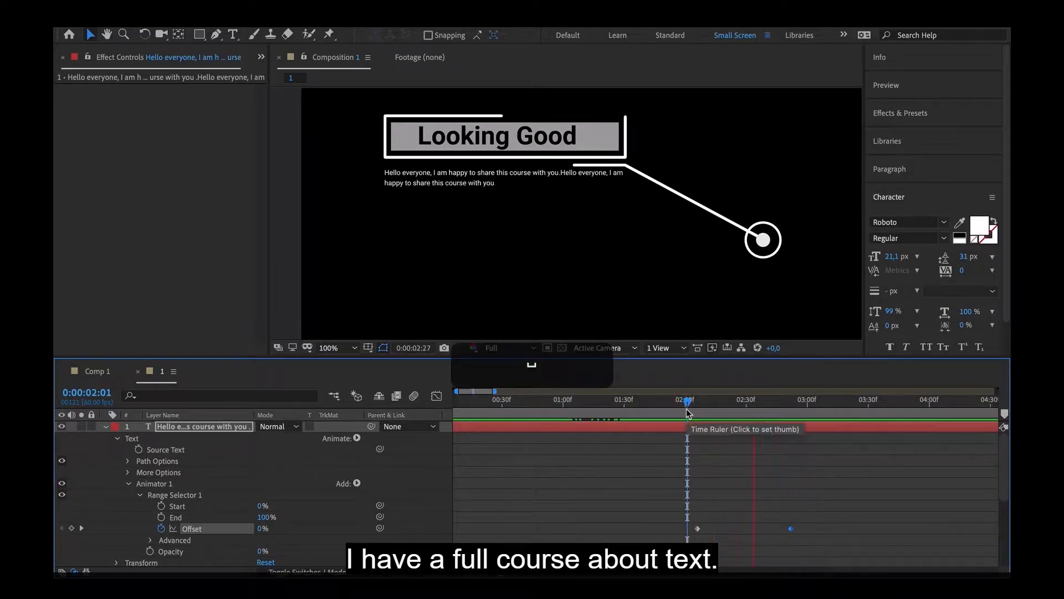
key("space")
left_click(437, 396)
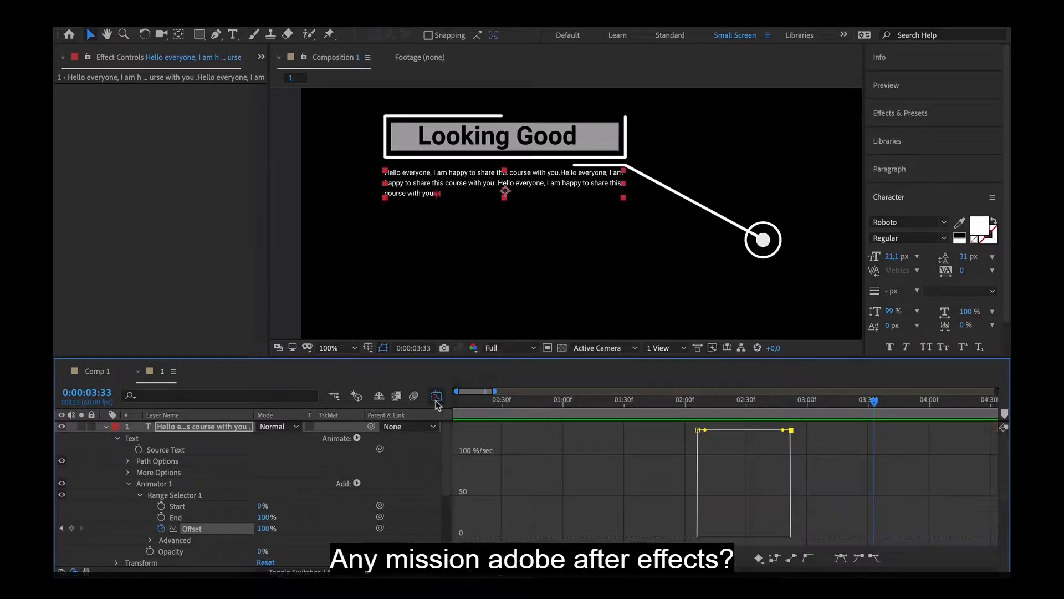
left_click(437, 397)
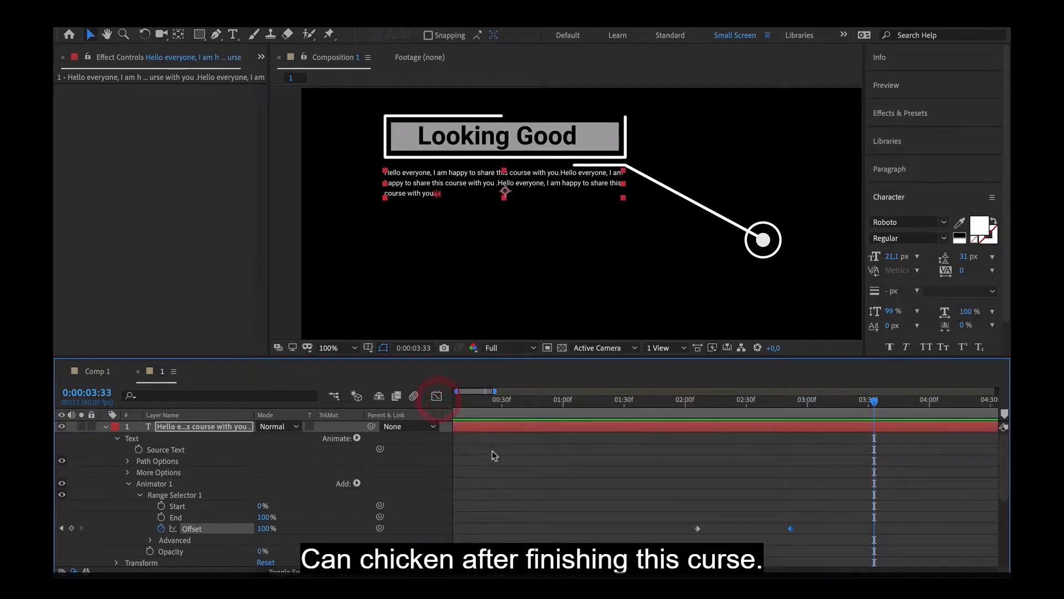
Collapse the expanded properties of the paragraph text, box, both circle and line layers
left_click(105, 427)
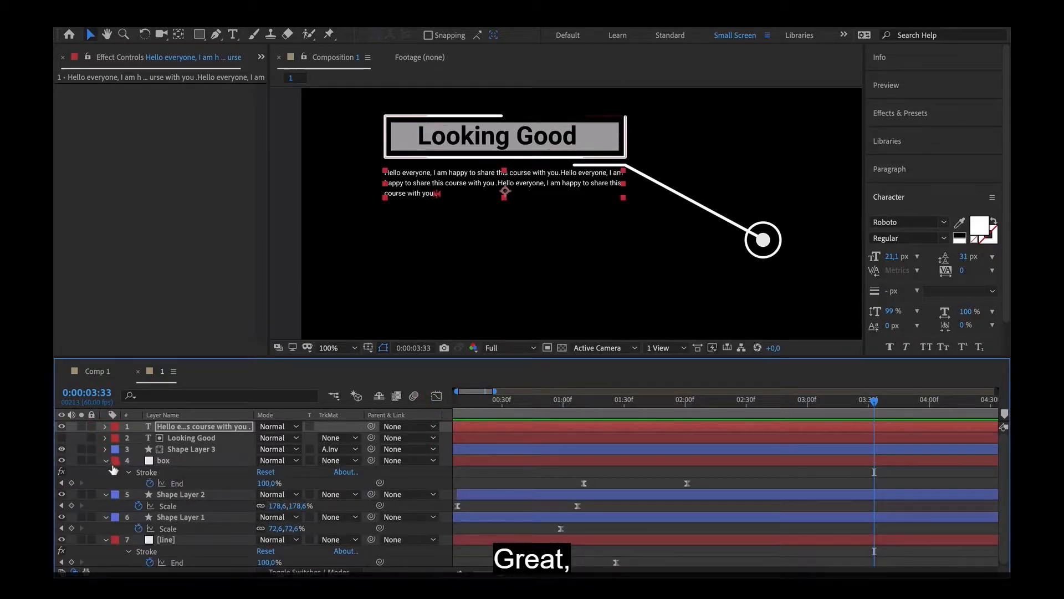
left_click(106, 460)
left_click(105, 471)
left_click(106, 483)
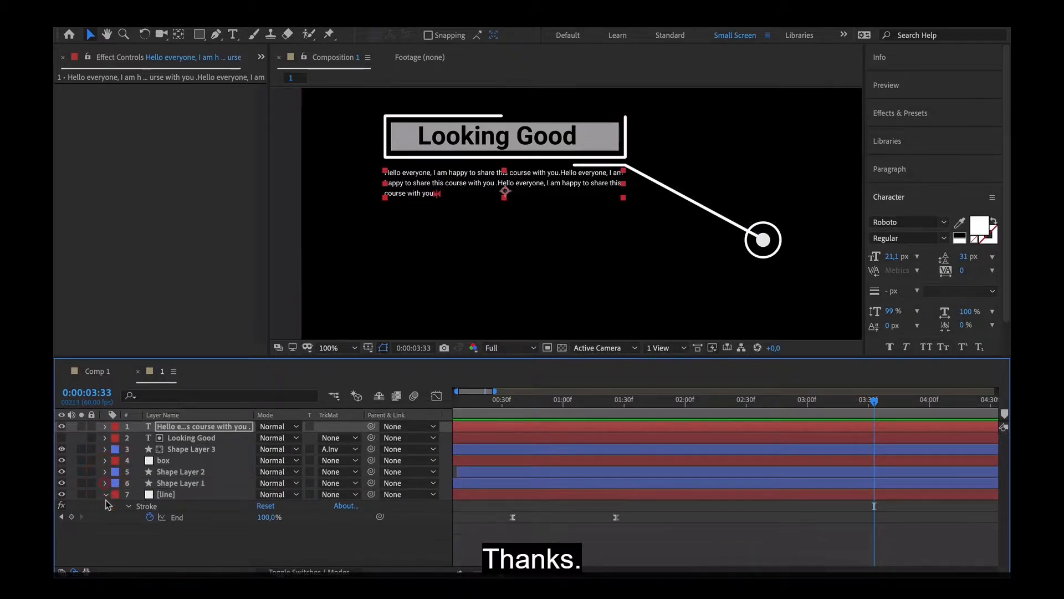
left_click(106, 494)
Preview the whole call-out title animation from the start of the composition
scroll(534, 450, "down", 5)
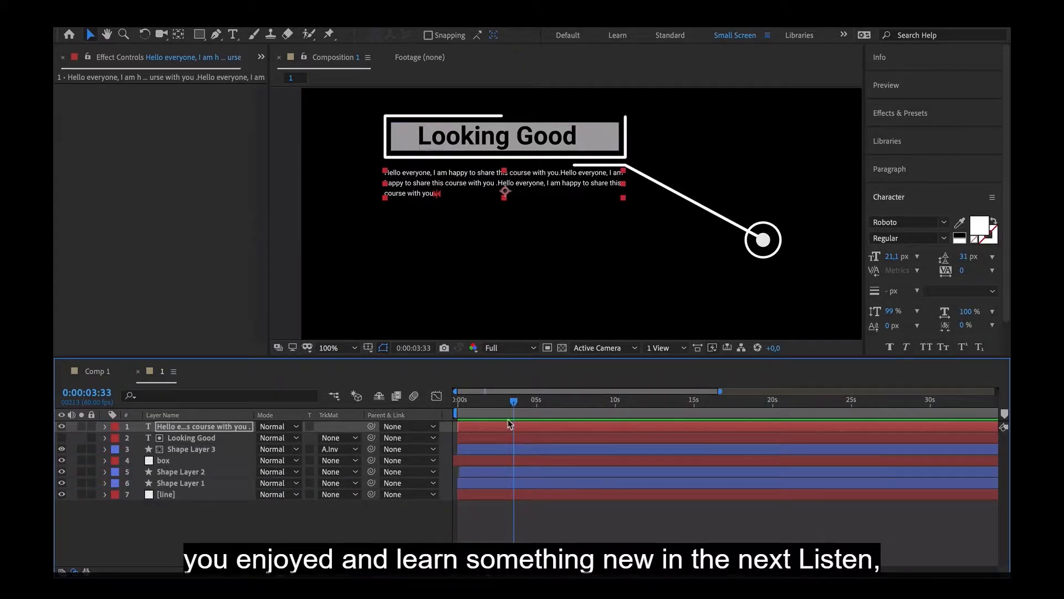
left_click_drag(512, 410, 416, 414)
key("space")
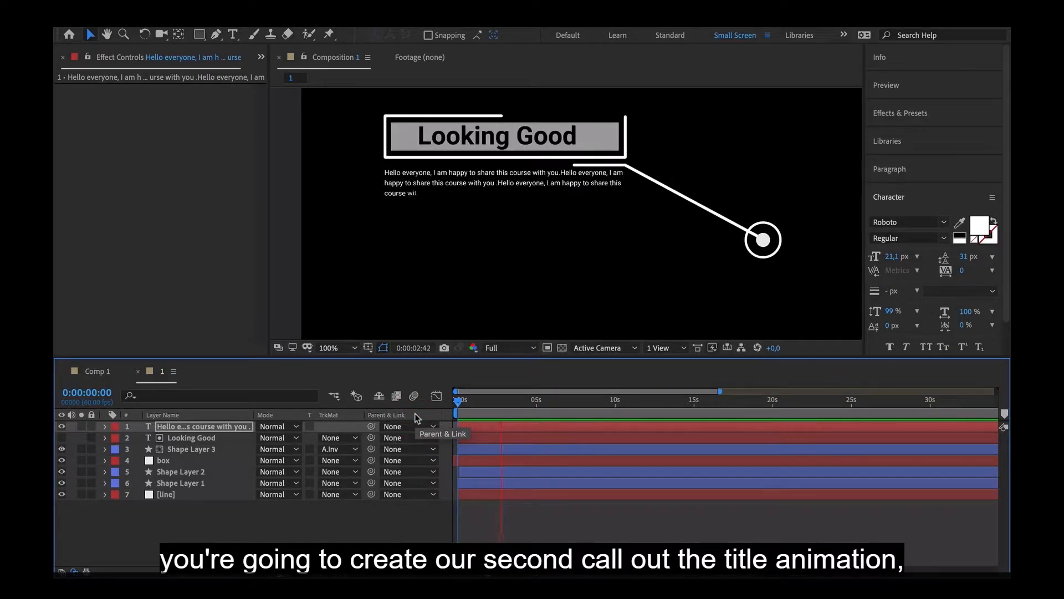
key("space")
scroll(492, 223, "down", 2)
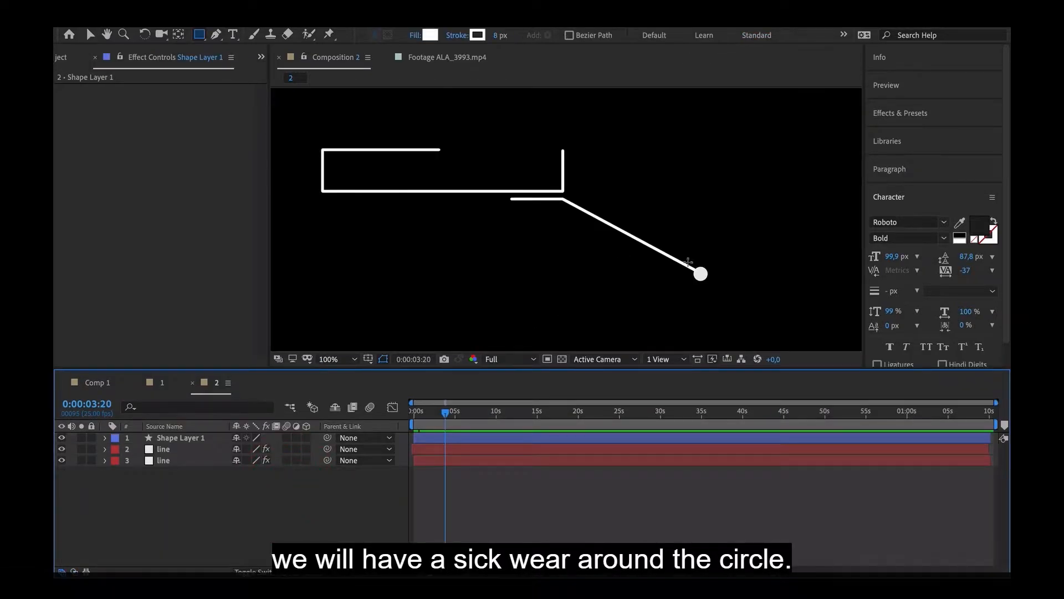
In composition 2, draw a small square around the circle at the line's end, with a 9 px stroke and no fill
mouse_move(689, 261)
left_mouse_down()
mouse_move(728, 301)
mouse_move(713, 274)
left_mouse_up()
key("v")
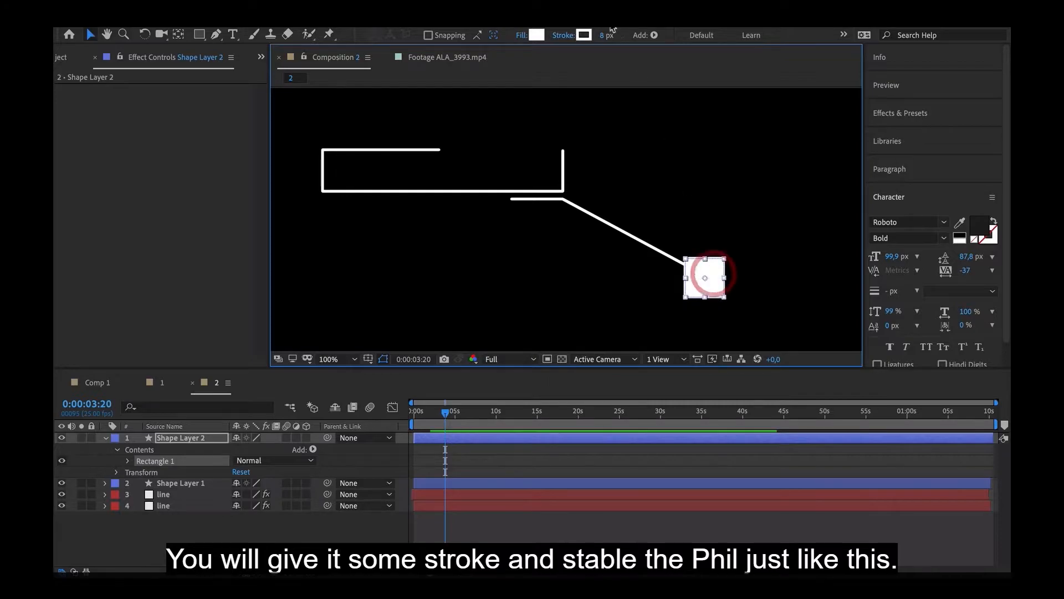
left_click_drag(605, 35, 609, 35)
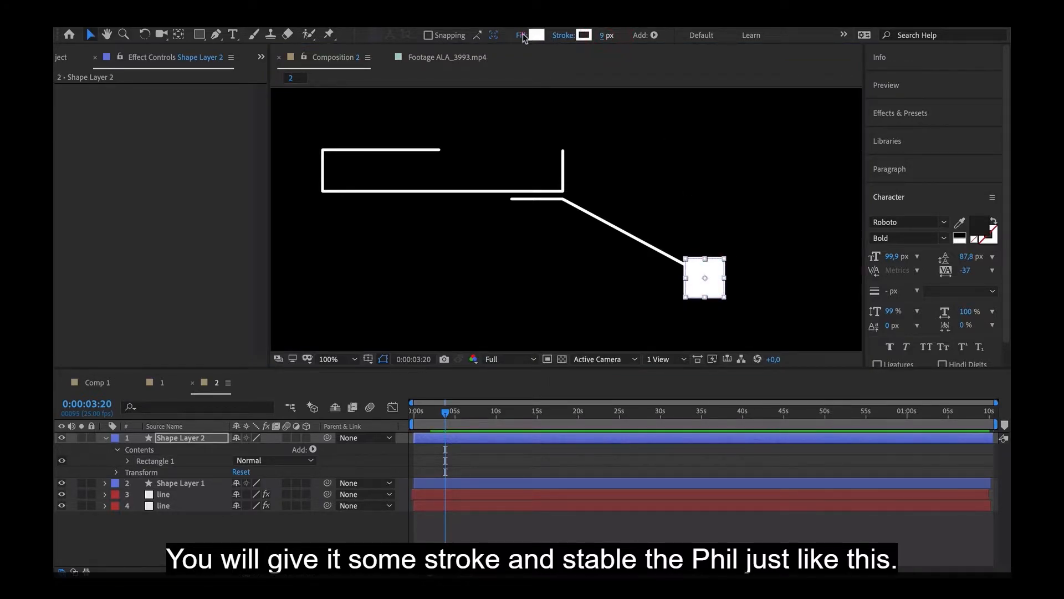
left_click(522, 36)
left_click(466, 265)
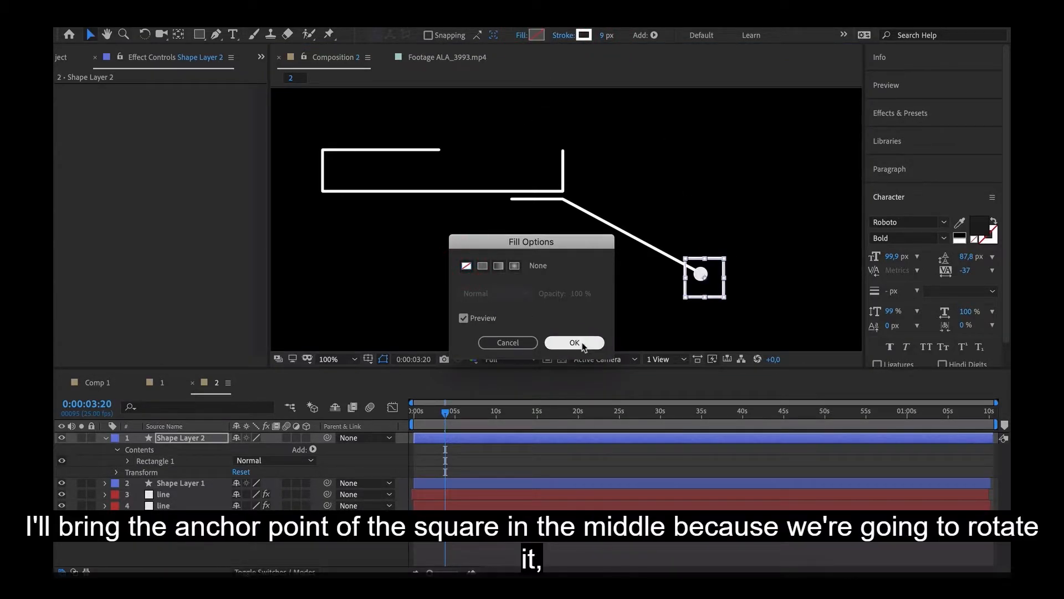
left_click(574, 343)
Center the square and its anchor point on the circle, and scale the square down slightly in proportion
scroll(577, 233, "up", 2)
left_click_drag(696, 265, 480, 161)
key("v")
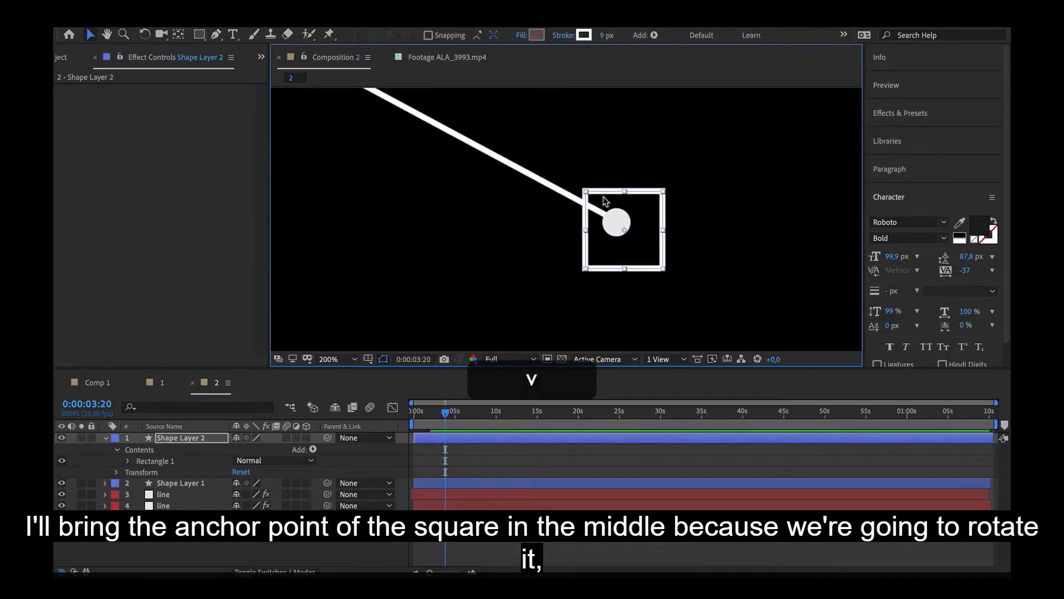
left_click(590, 179)
left_click(191, 444)
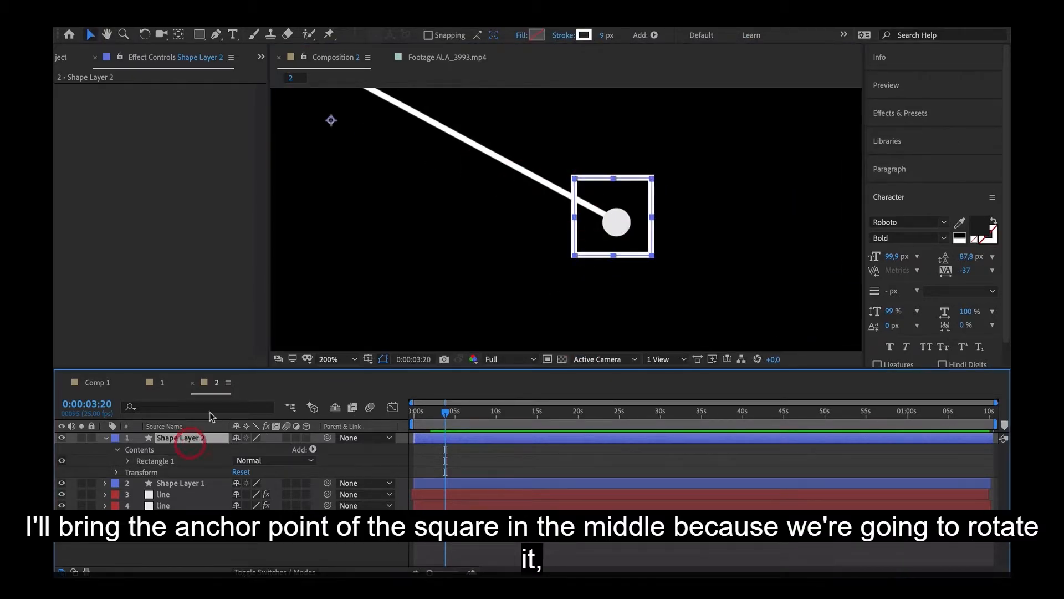
key("y")
mouse_move(527, 189)
left_mouse_down()
mouse_move(621, 224)
mouse_move(610, 216)
left_mouse_up()
key("v")
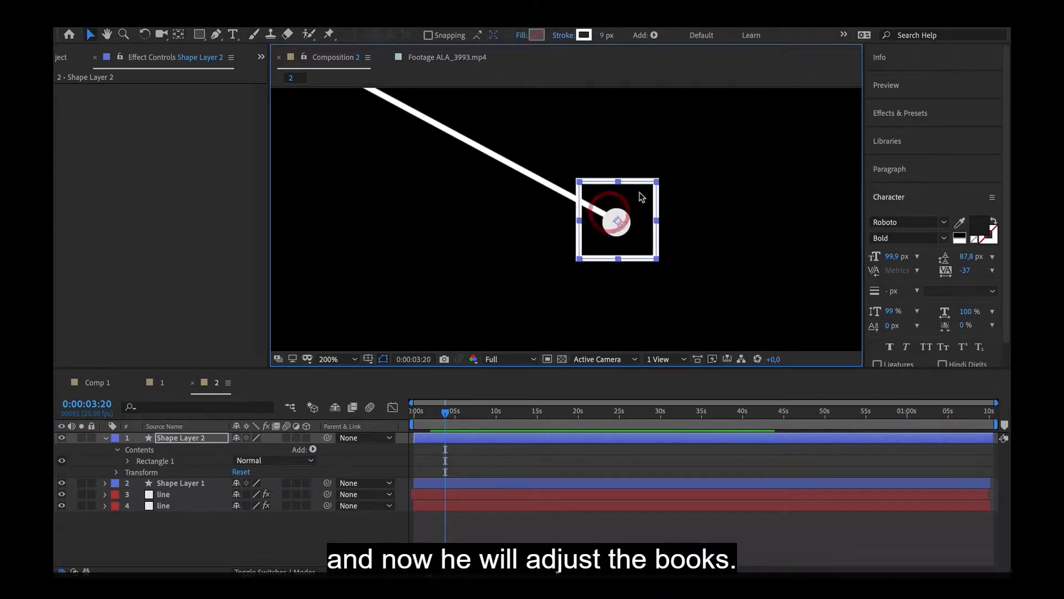
key("shift")
left_click_drag(657, 181, 651, 191)
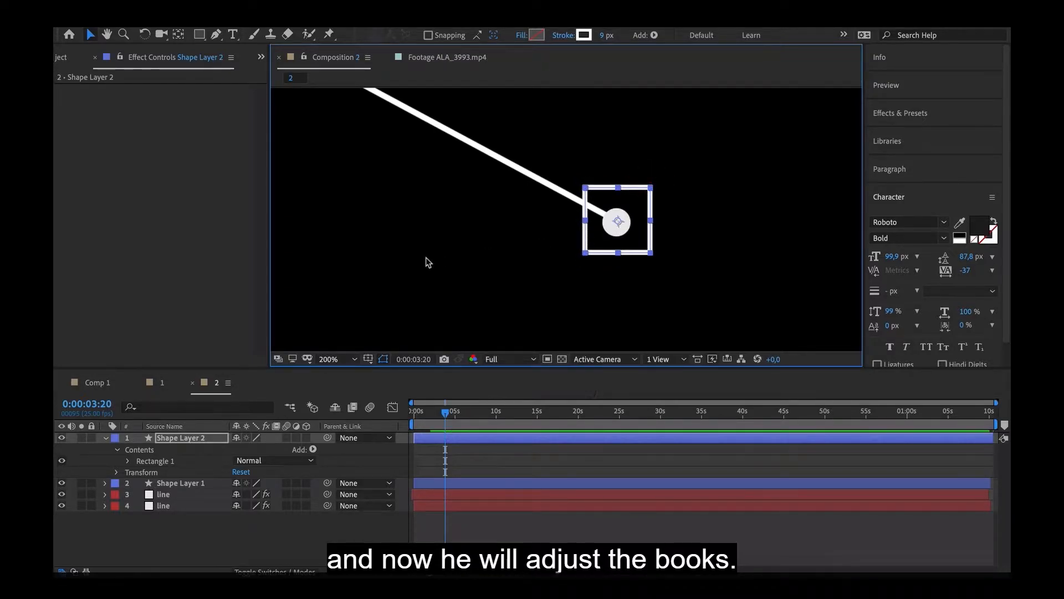
Remove the Stroke End keyframes from the line layer that outlines the box
scroll(438, 254, "down", 1)
key("space")
left_click_drag(416, 172, 551, 235)
left_click(498, 205)
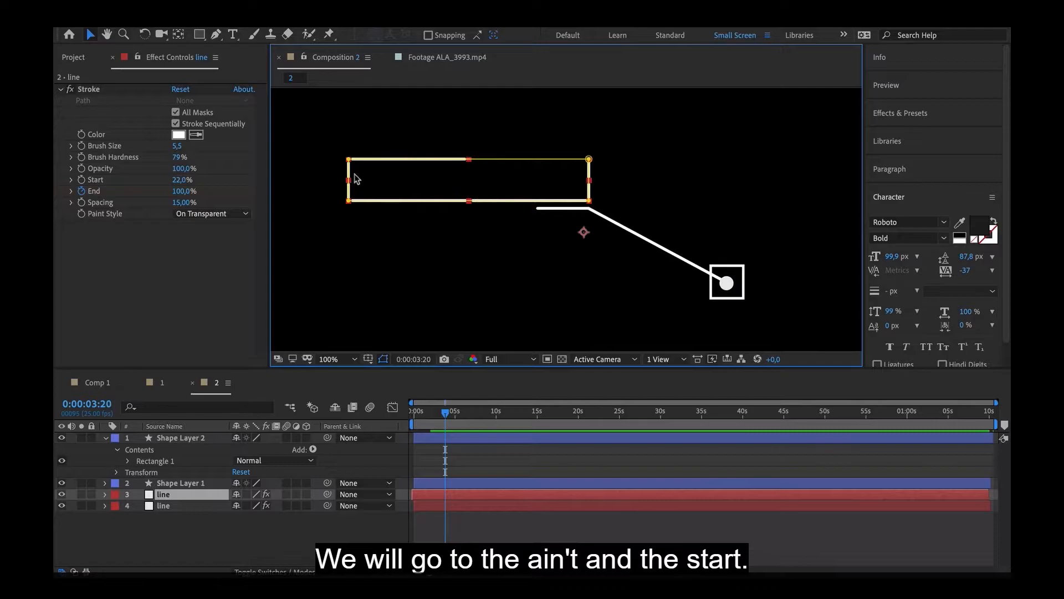
left_click(158, 506)
left_click(166, 494)
key("u")
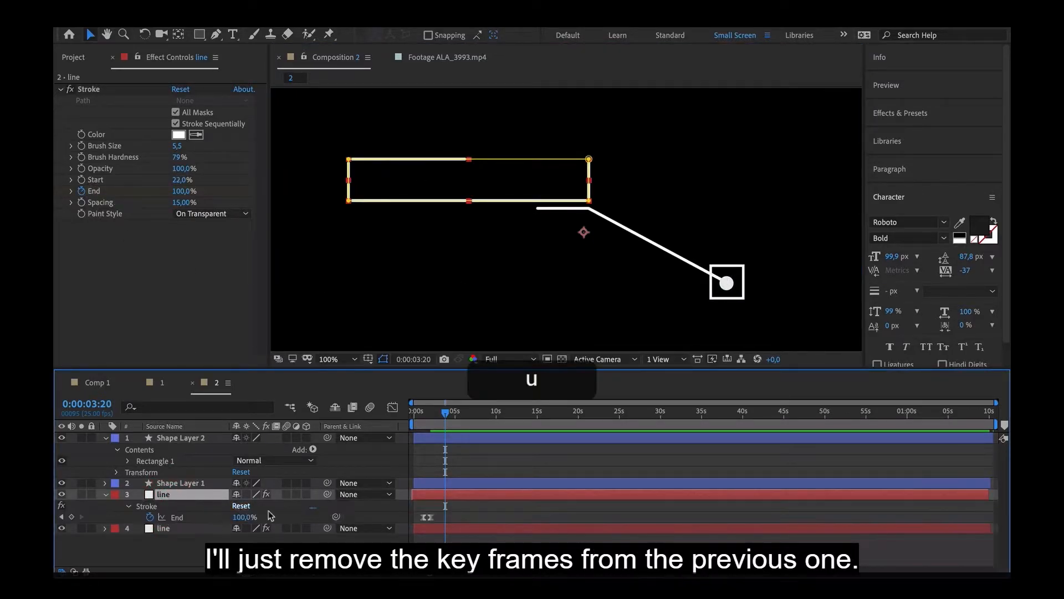
left_click(148, 517)
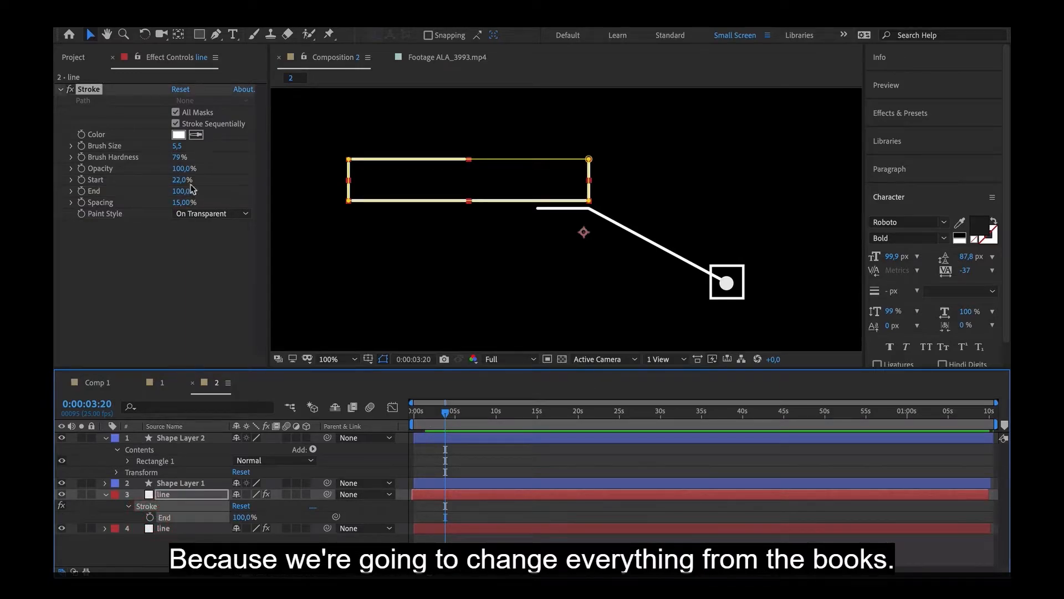
Set the box outline's Stroke Start to 77% so only its lower right corner is drawn
left_click_drag(183, 182, 228, 185)
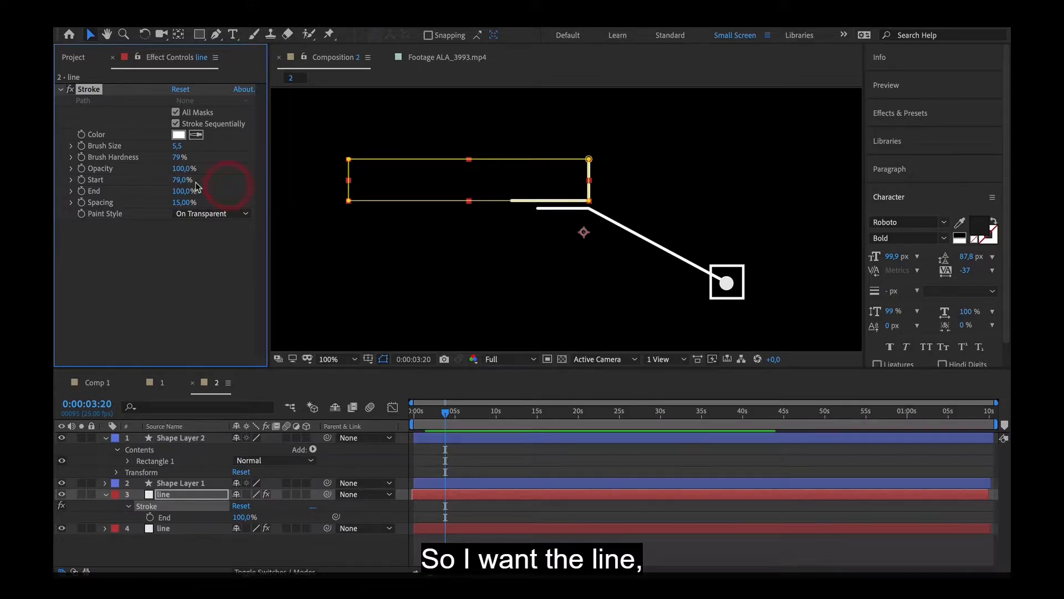
type("77")
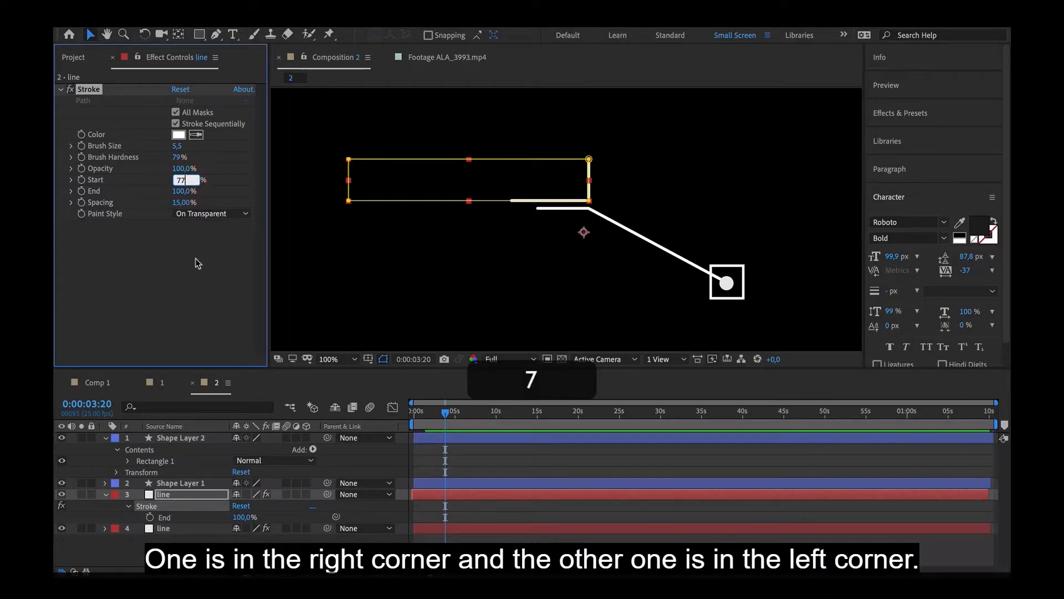
left_click(197, 260)
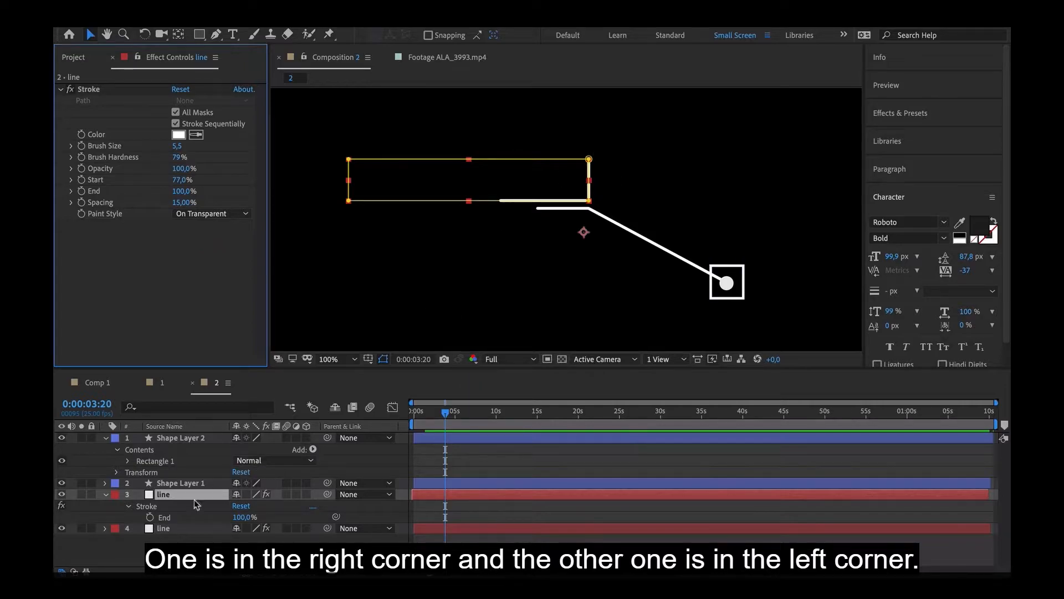
Duplicate the line layer that draws the box's corner outline
left_click(181, 528)
left_click(175, 495)
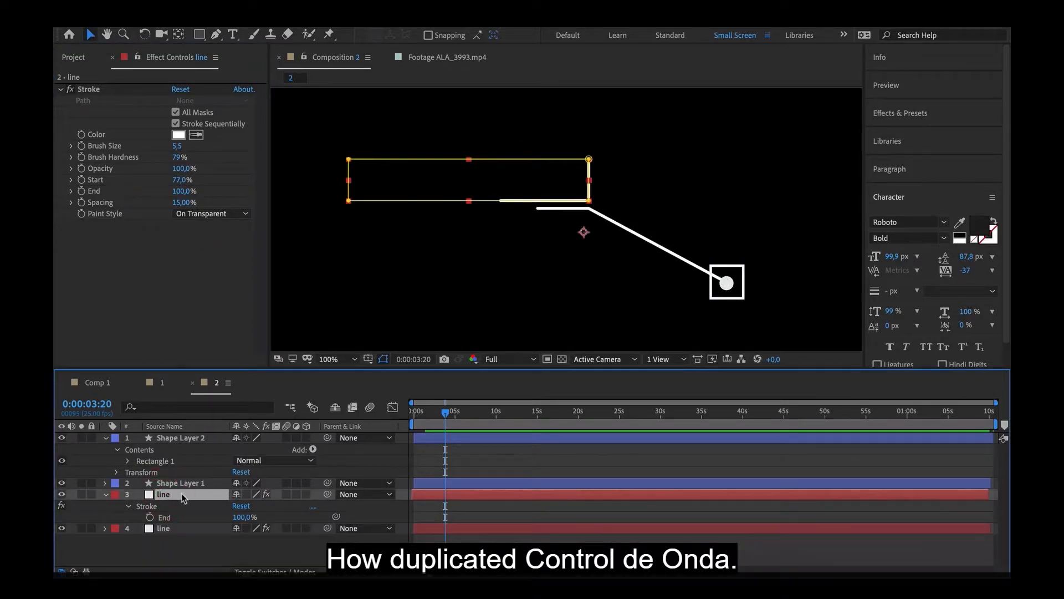
key("super+d")
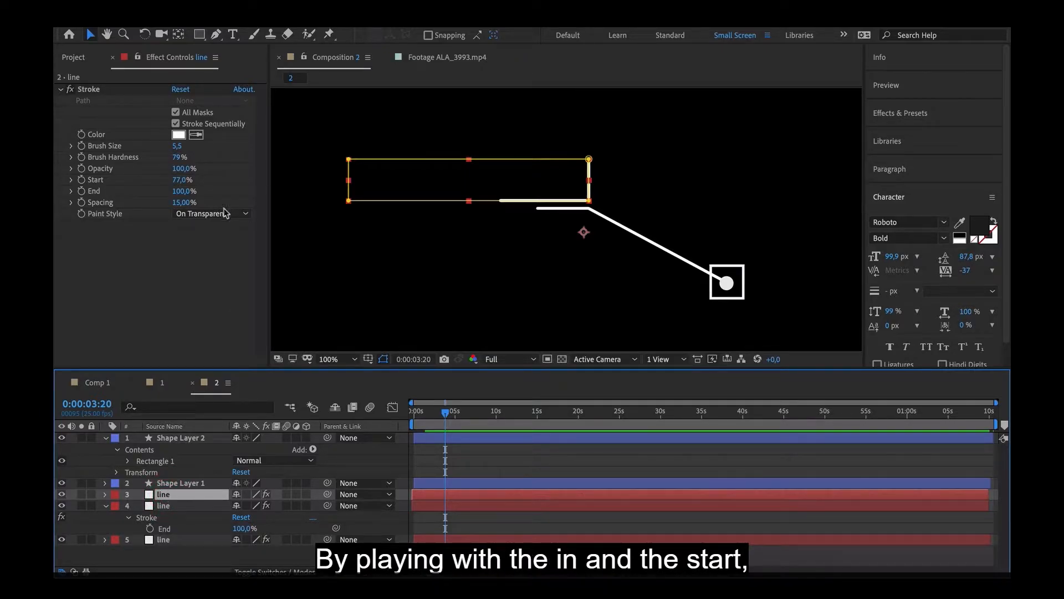
Set the duplicated line's Stroke Start to 30% and End to 47% so it draws the box's upper left corner
left_click_drag(183, 183, 188, 179)
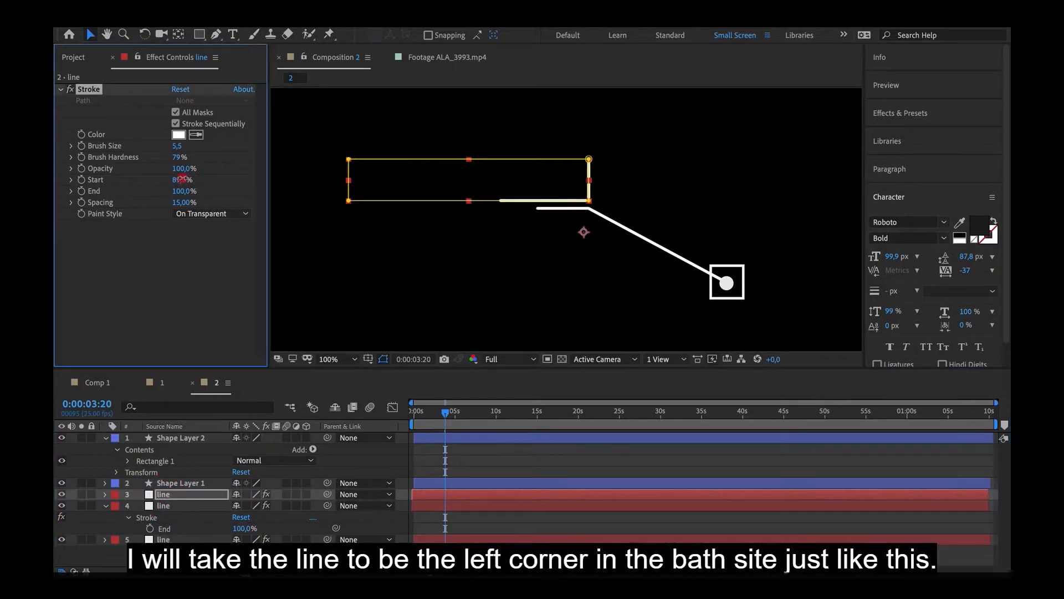
left_click(179, 179)
type("30")
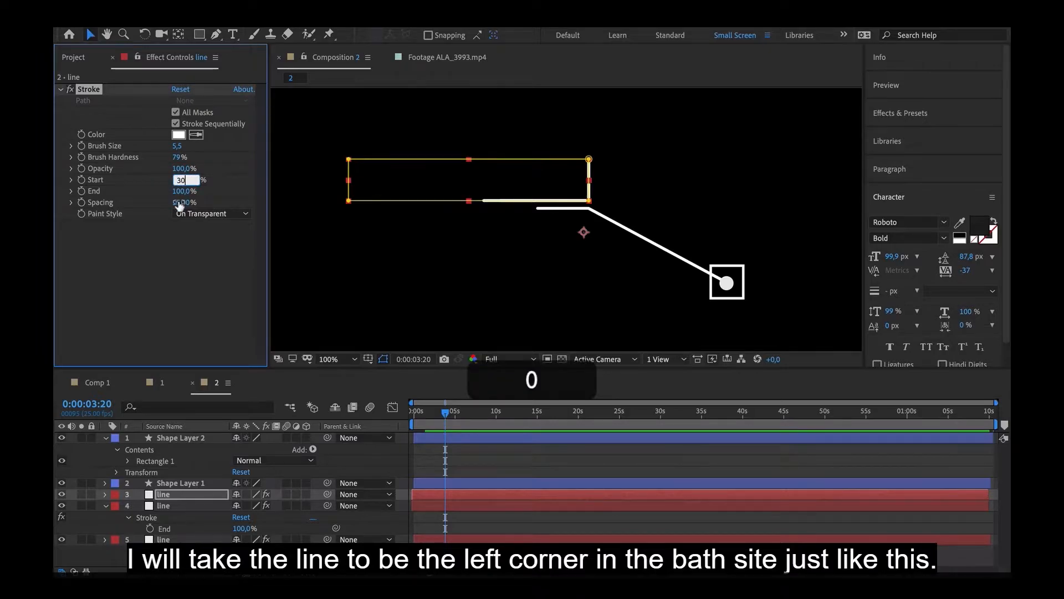
left_click(179, 191)
type("4")
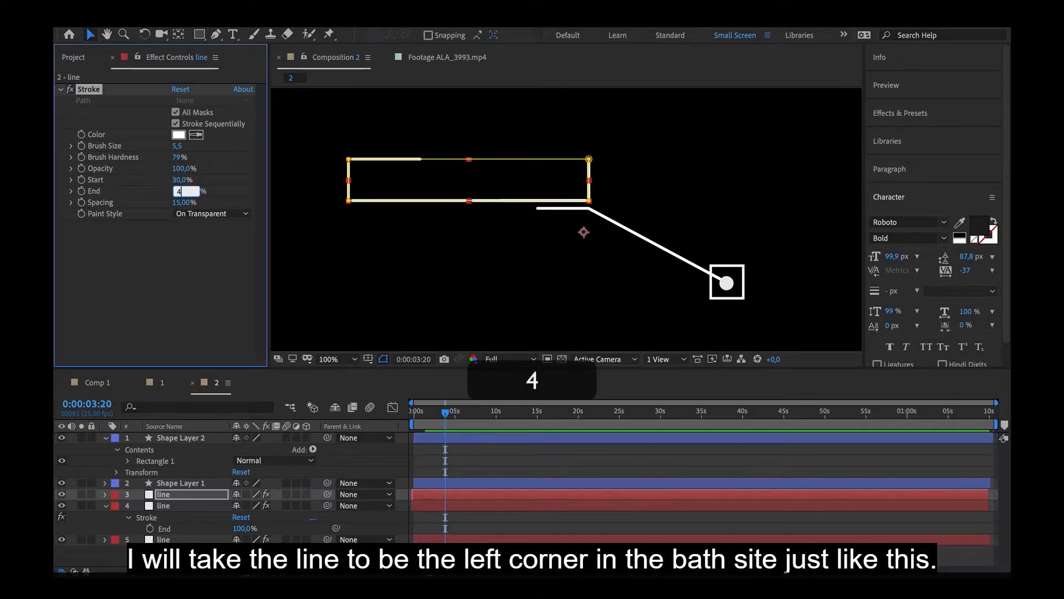
type("7")
left_click(198, 298)
Rename both corner line layers to "box"
left_click(190, 513)
left_click(187, 493)
key("Return")
type("b")
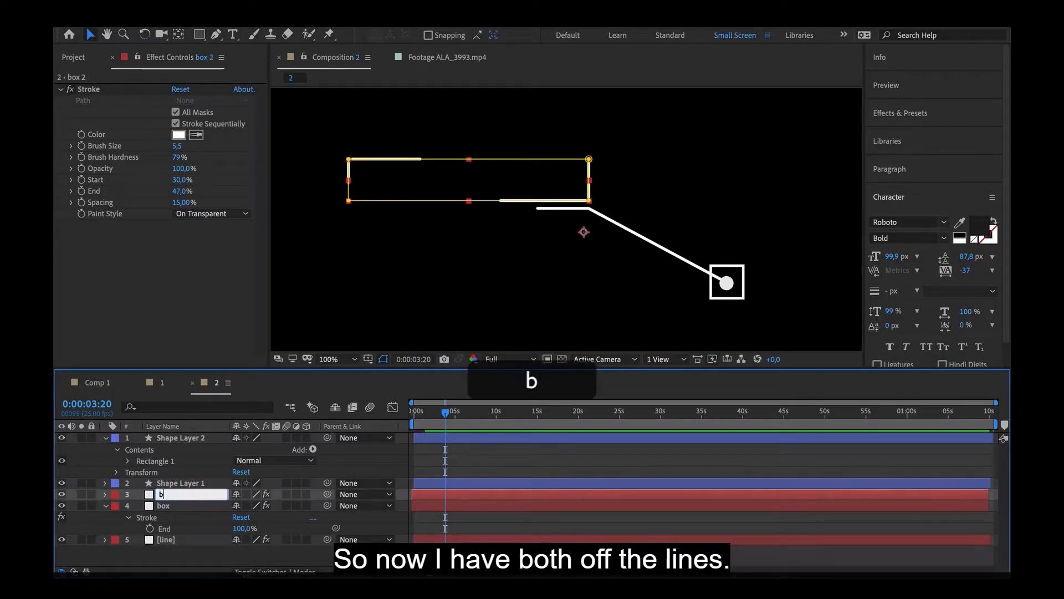
type("ox")
key("Return")
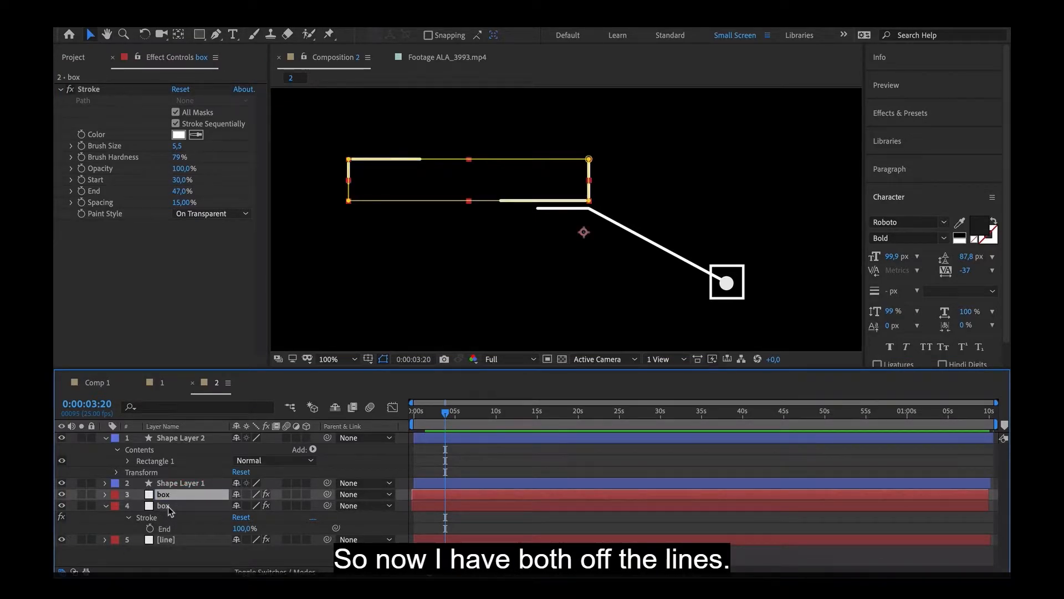
Copy Shape Layer 3 and the "Looking Good" text from composition 1 into composition 2 and move them to the top of the layer stack
left_click(166, 383)
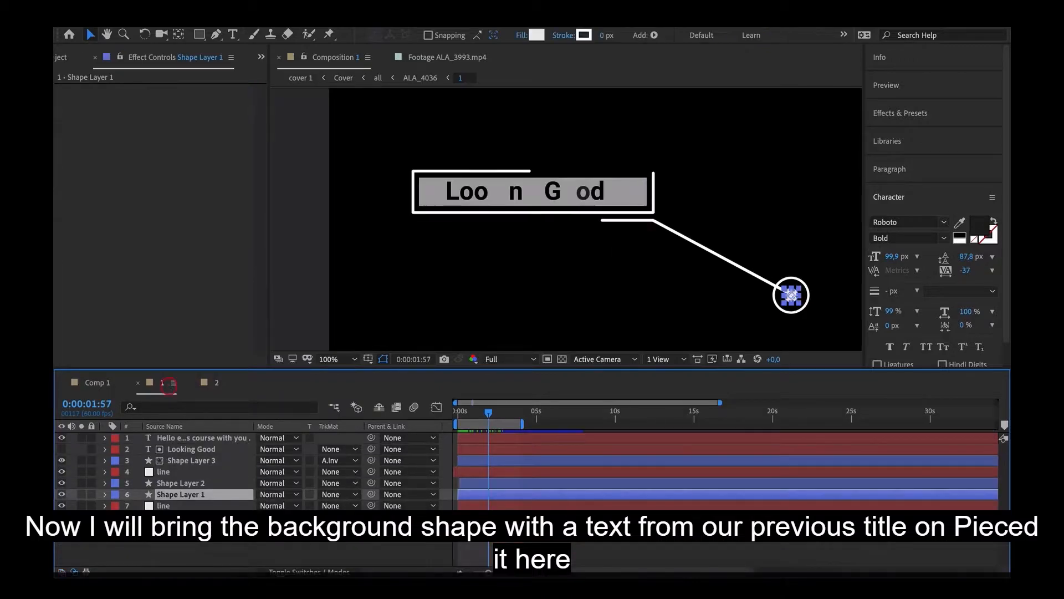
left_click(186, 460)
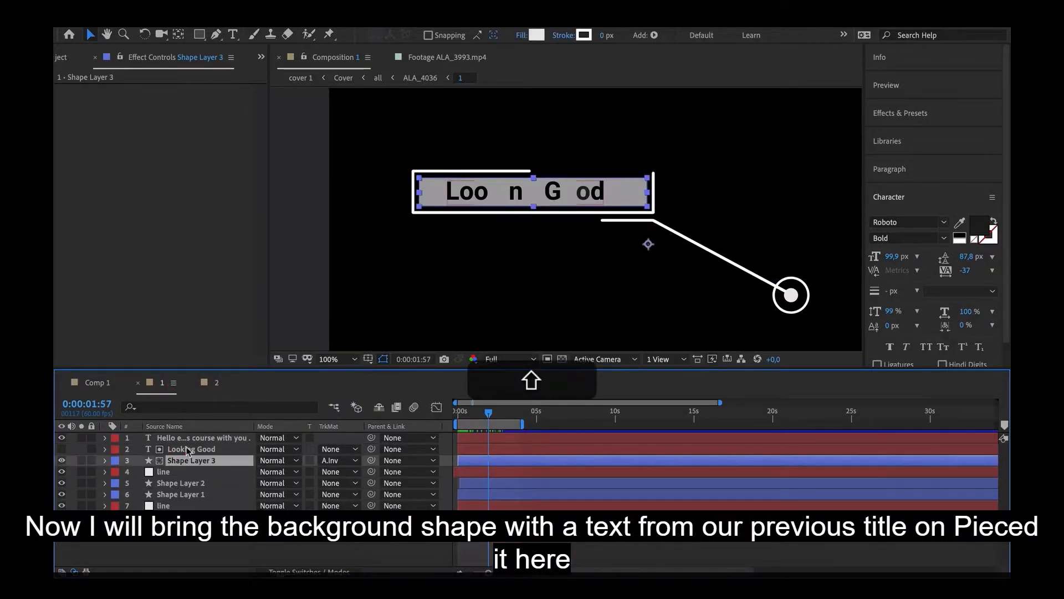
left_click(187, 449, "shift")
key("super+c")
left_click(216, 383)
key("super+v")
left_click_drag(183, 505, 192, 438)
Move the grey bar's anchor point to the middle of its right edge and position the bar inside the box corners
left_click(189, 439)
scroll(493, 189, "up", 5)
key("y")
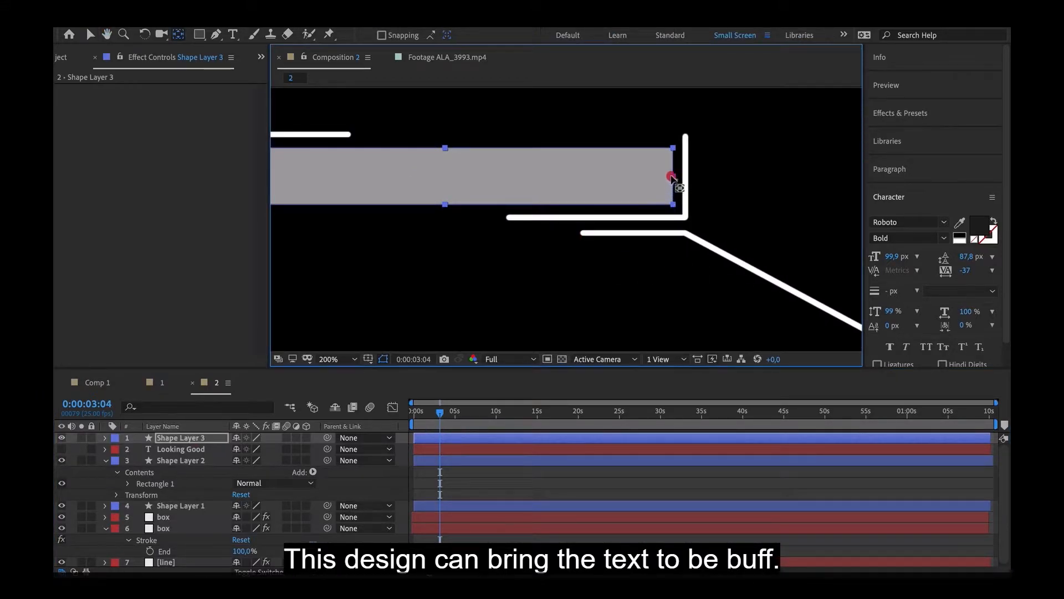
left_click_drag(610, 180, 643, 192)
key("v")
left_click_drag(479, 161, 537, 186)
Place the text layer above the bar's layer and change its text to "Beautiful Days"
left_click_drag(186, 449, 183, 439)
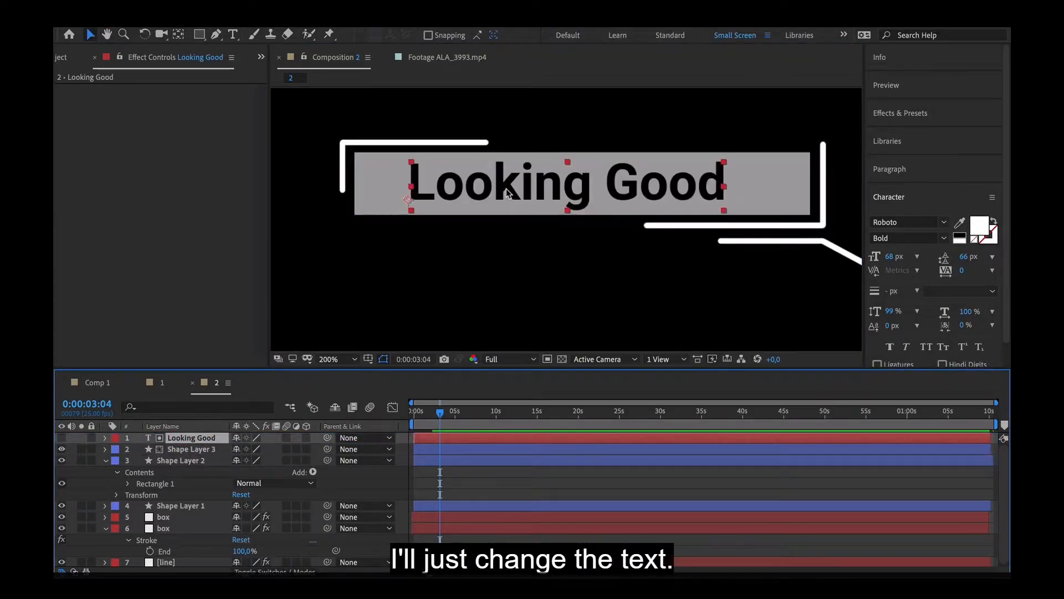
double_click(506, 188)
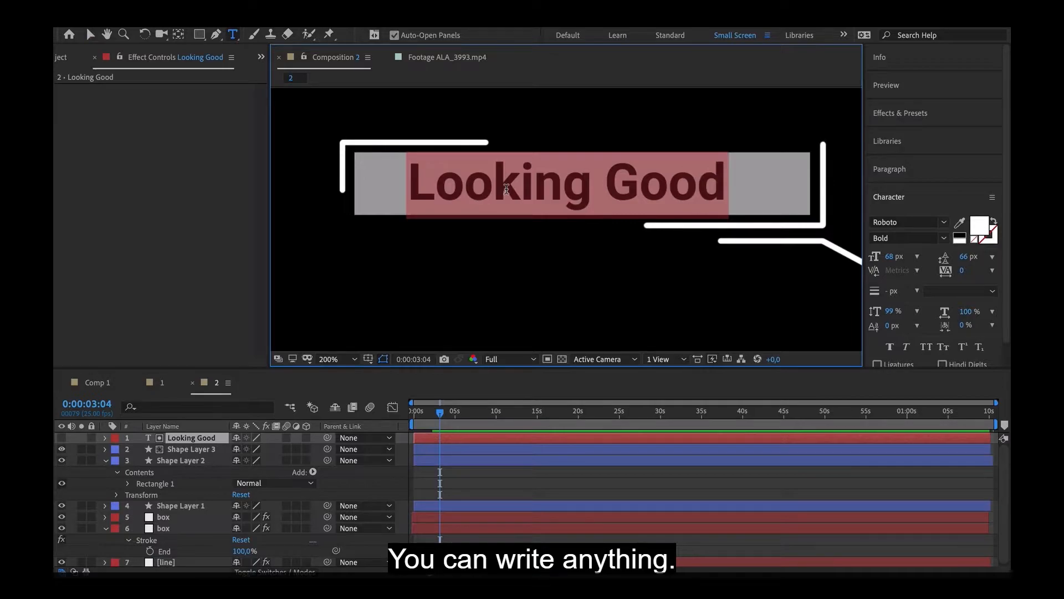
key("shift")
type("Be")
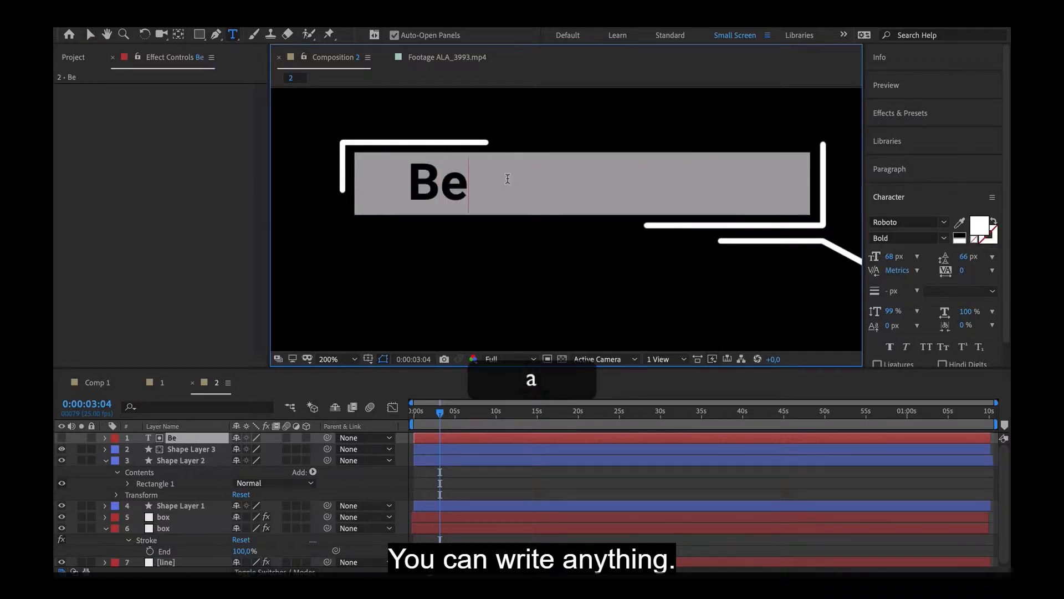
type("autiful days")
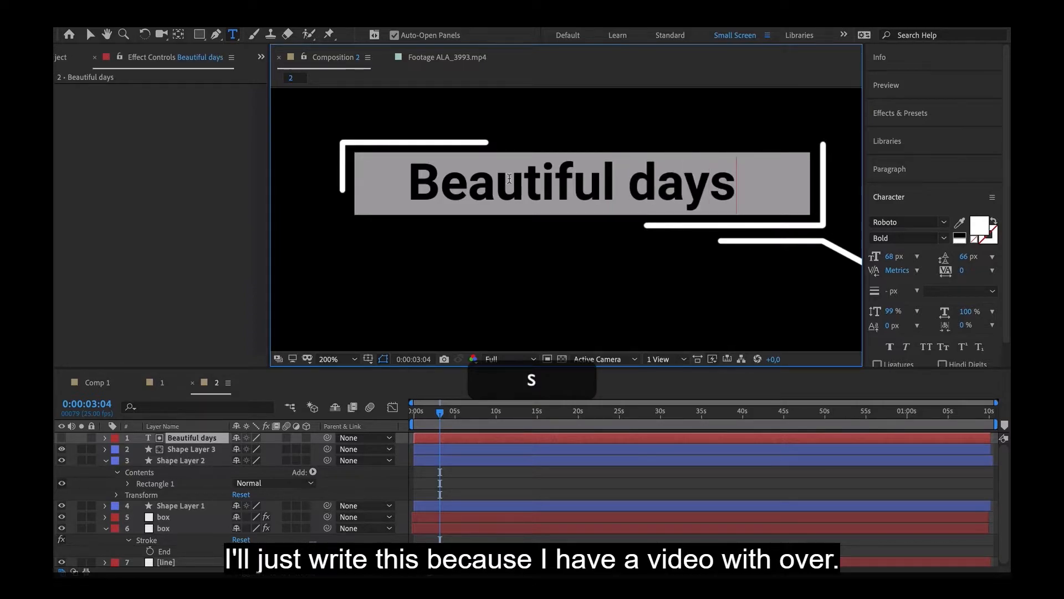
key("shift+BackSpace")
type("D")
left_click(197, 439)
scroll(514, 268, "down", 1)
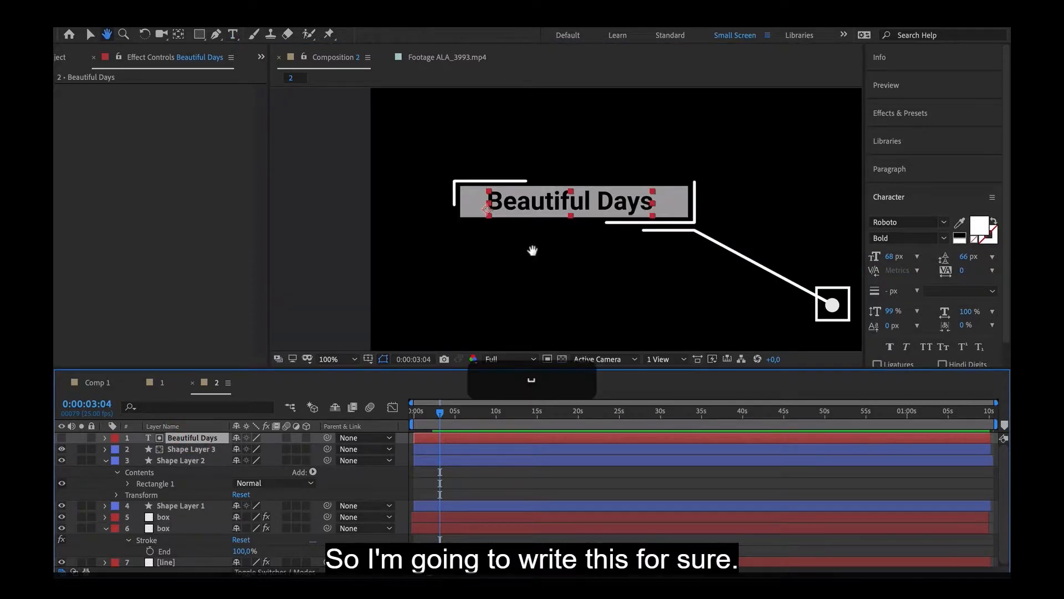
left_click_drag(533, 249, 482, 200)
mouse_move(431, 418)
left_mouse_down()
mouse_move(421, 421)
mouse_move(441, 426)
left_mouse_up()
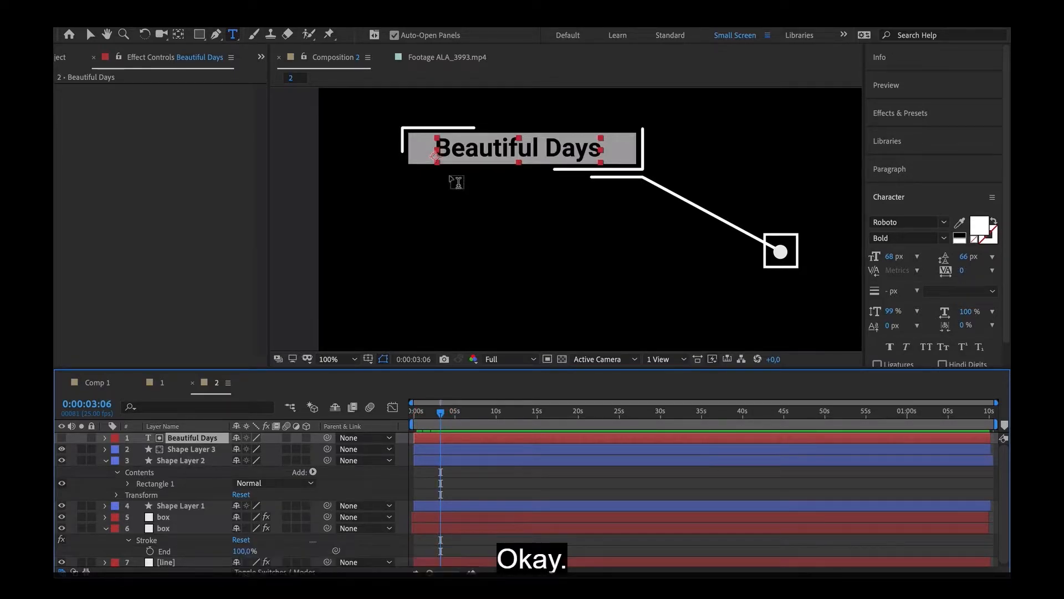
key("v")
left_click(427, 149)
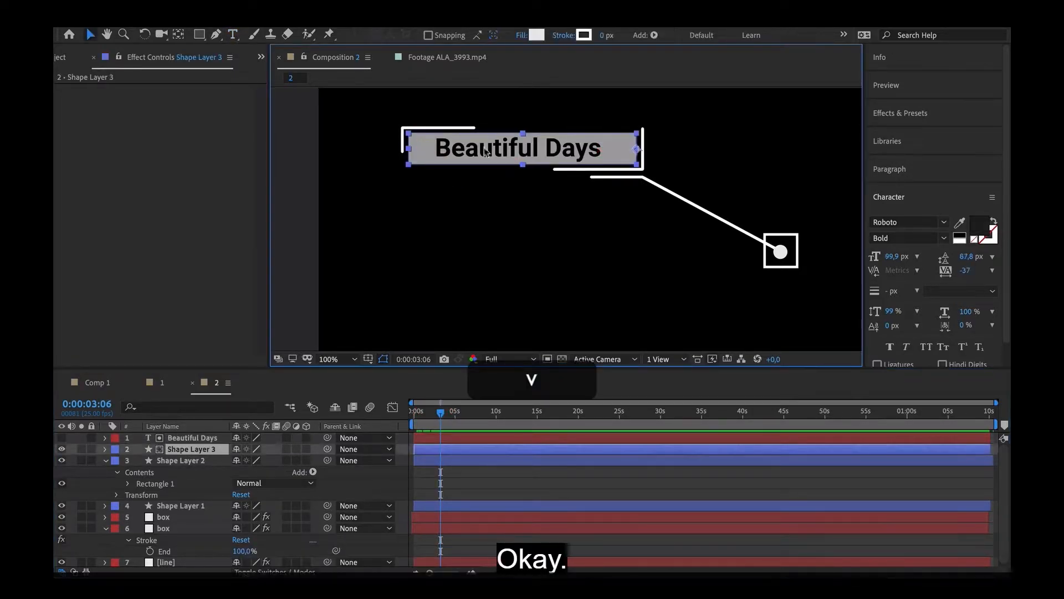
left_click(208, 438)
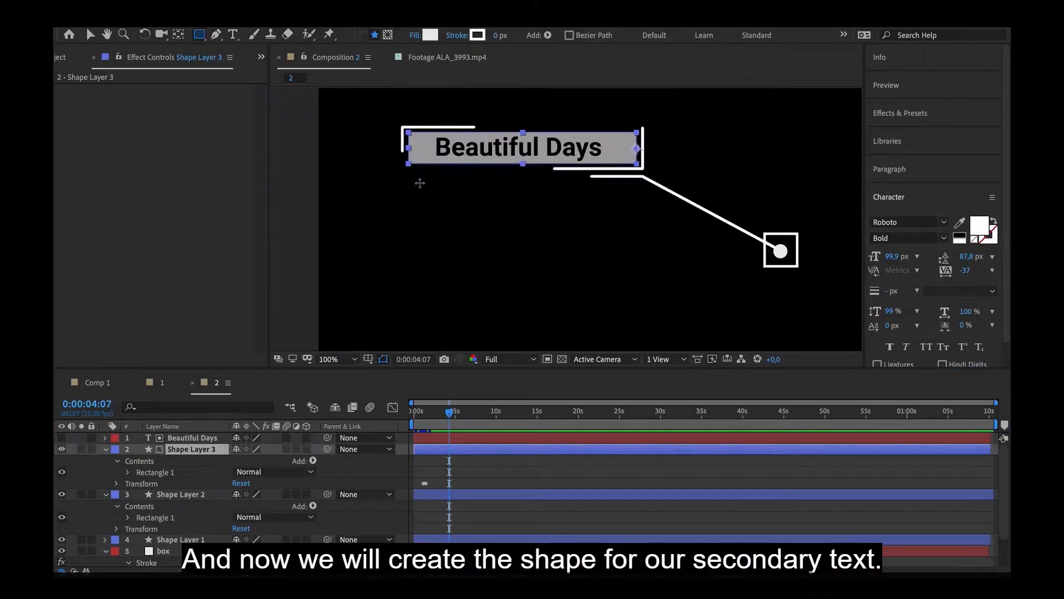
left_click_drag(420, 183, 627, 240)
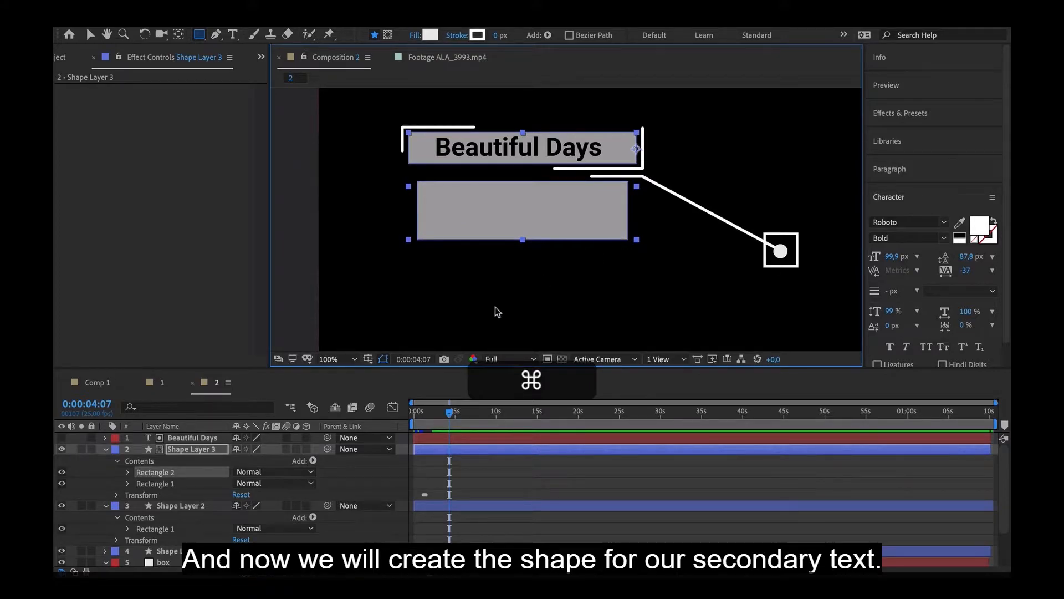
key("super+z")
With no layer selected, draw a separate outlined rectangle beneath the title bar and move it up slightly
left_click(357, 474)
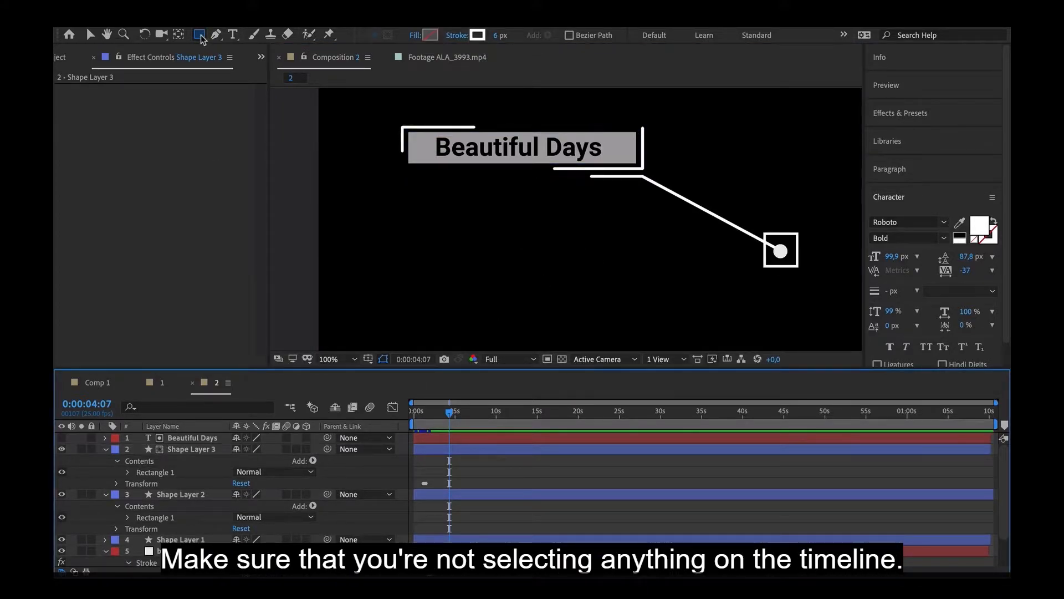
left_click_drag(426, 190, 638, 218)
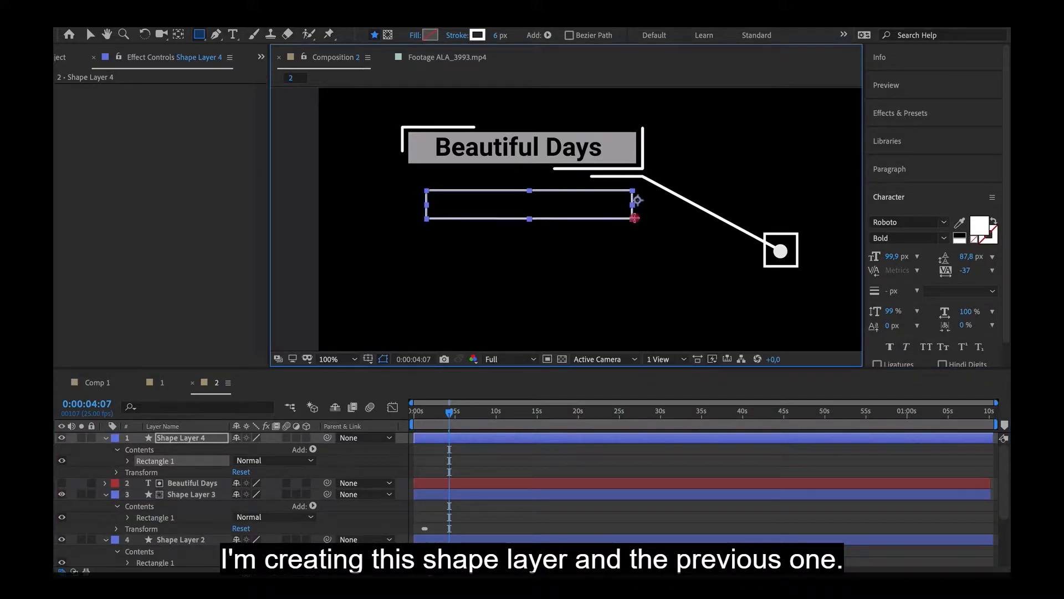
key("period")
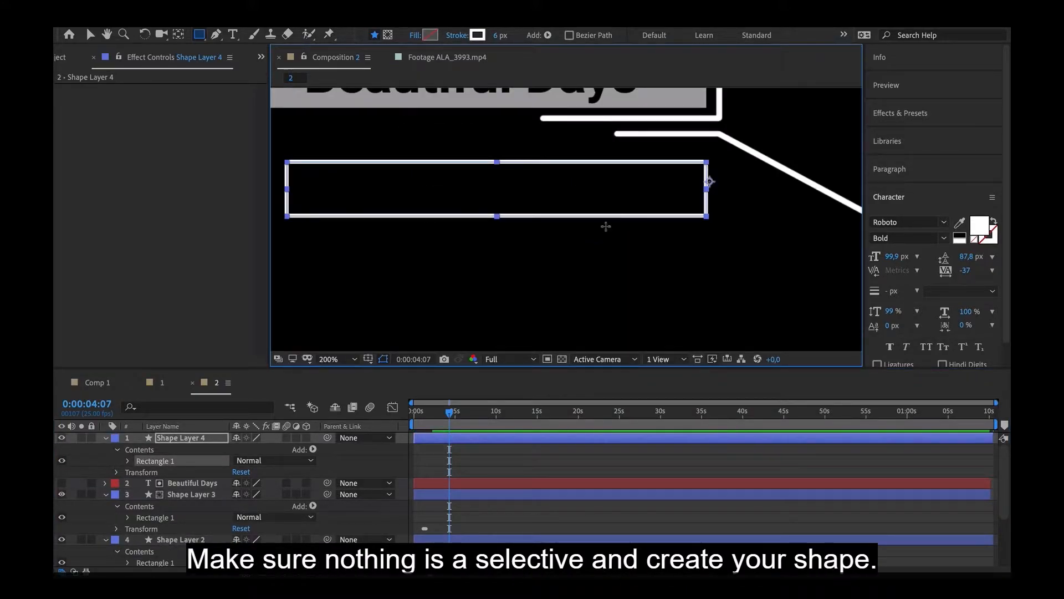
left_click(194, 441)
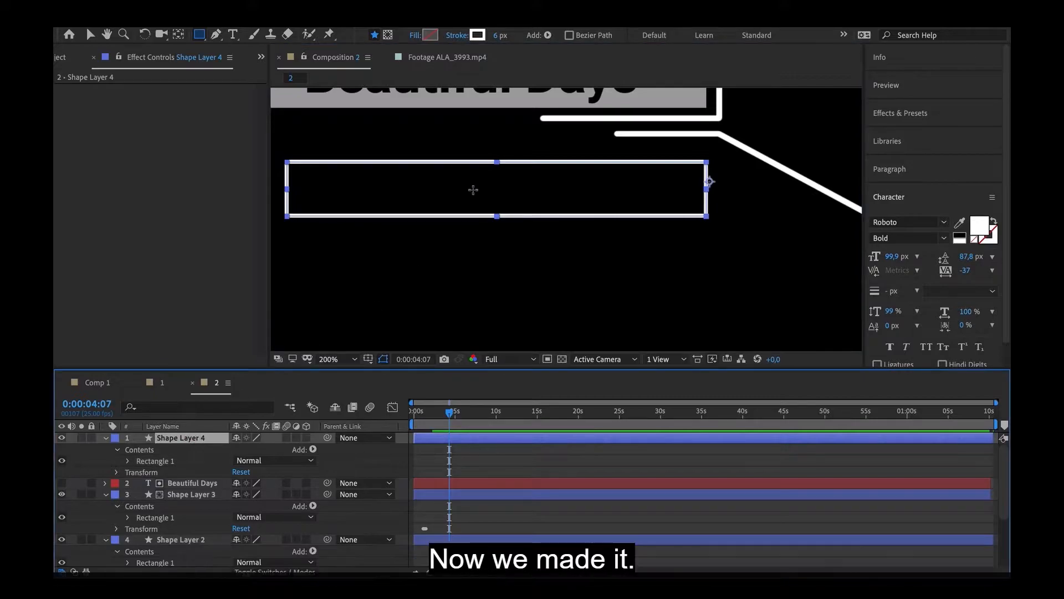
key("v")
left_click_drag(472, 192, 475, 180)
Move the new rectangle's anchor point to its right edge, then scale the rectangle narrower and slightly flatter
key("y")
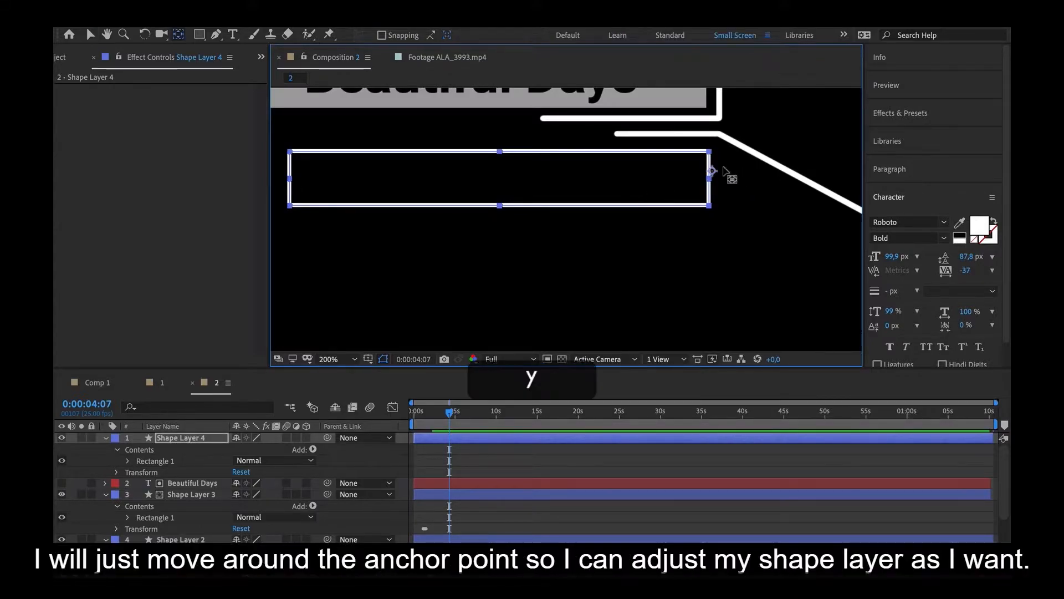
left_click_drag(711, 170, 703, 184)
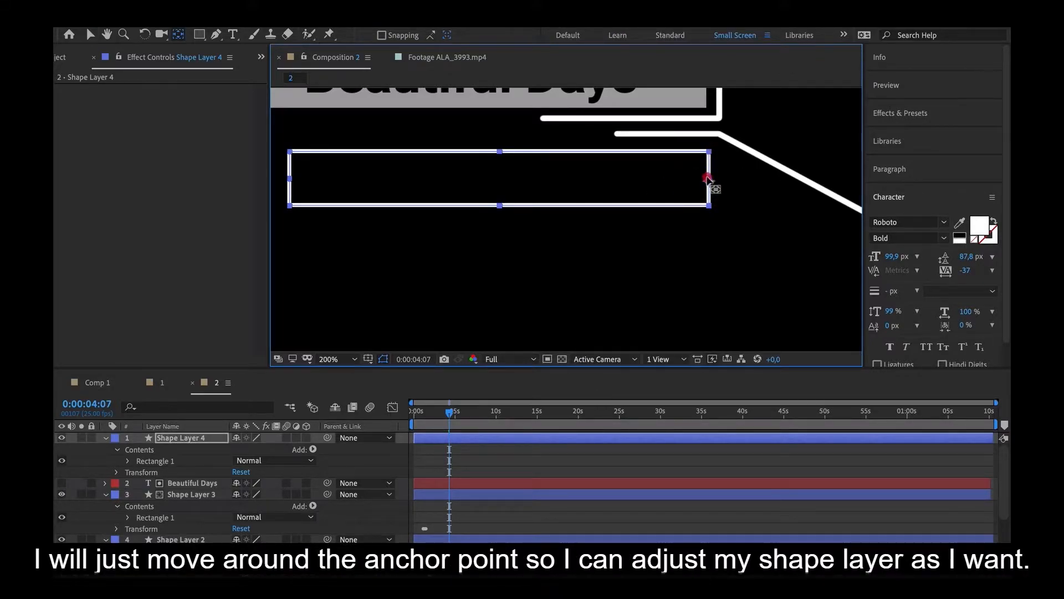
key("v")
left_click_drag(290, 179, 422, 191)
left_click_drag(610, 197, 609, 192)
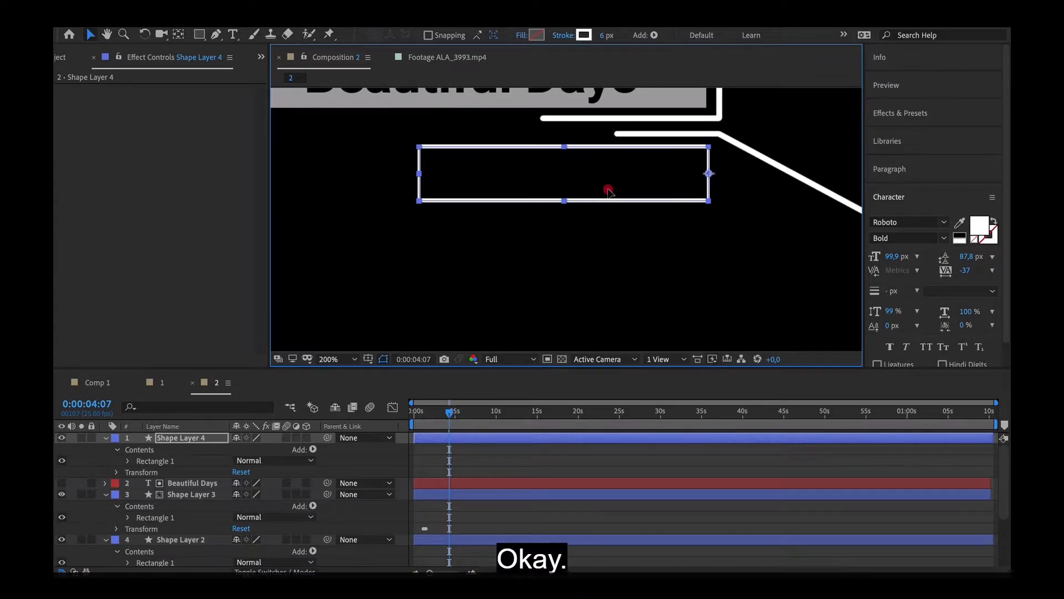
left_click_drag(564, 147, 585, 168)
left_click(585, 166)
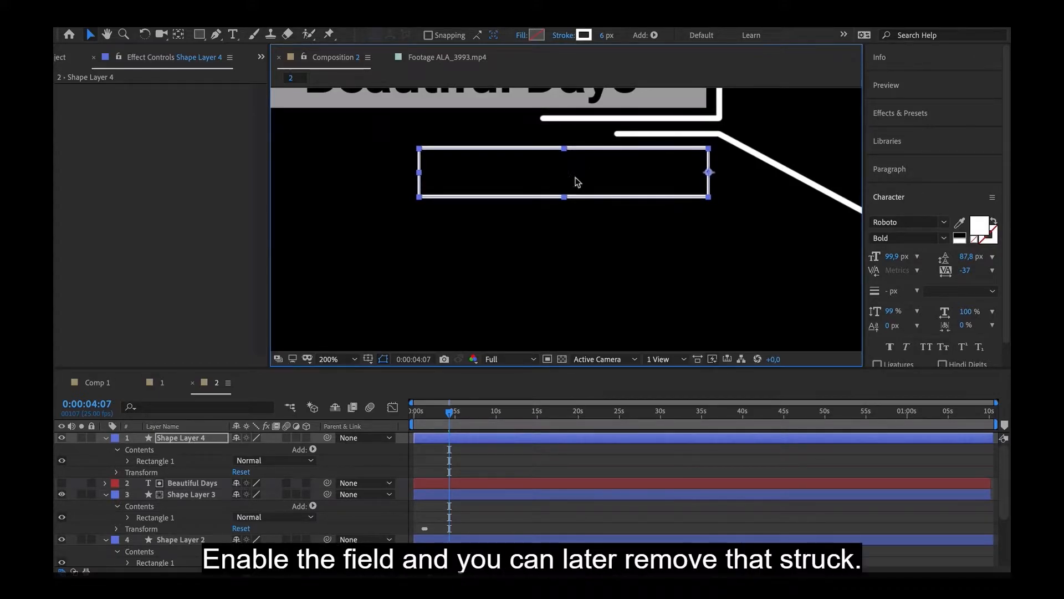
Enable a solid white fill on the rectangle beneath the title bar
scroll(580, 183, "down", 1)
left_click(577, 248)
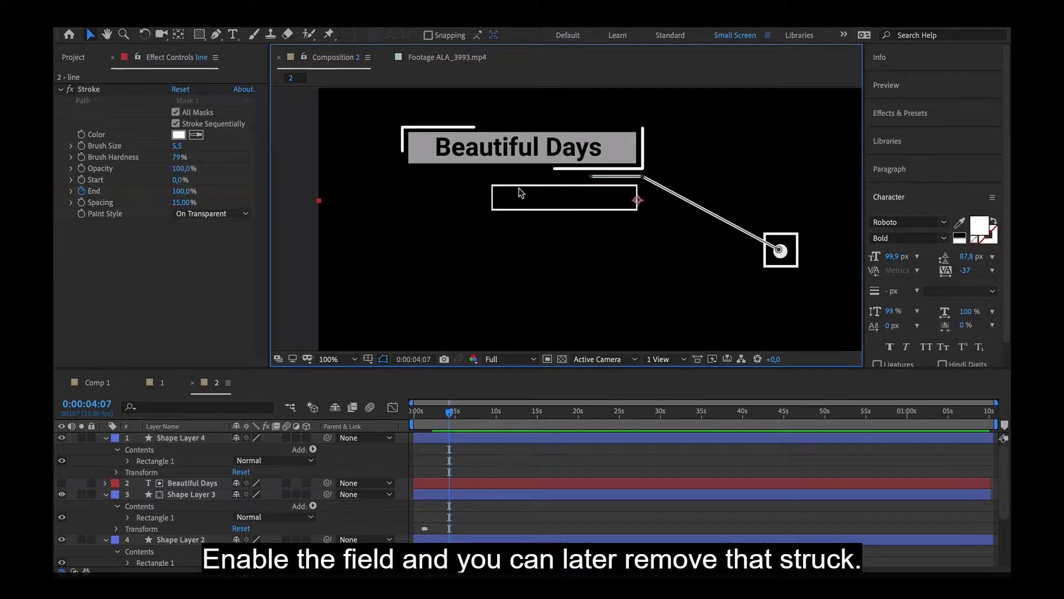
left_click_drag(193, 438, 534, 60)
left_click(538, 35)
left_click(503, 350)
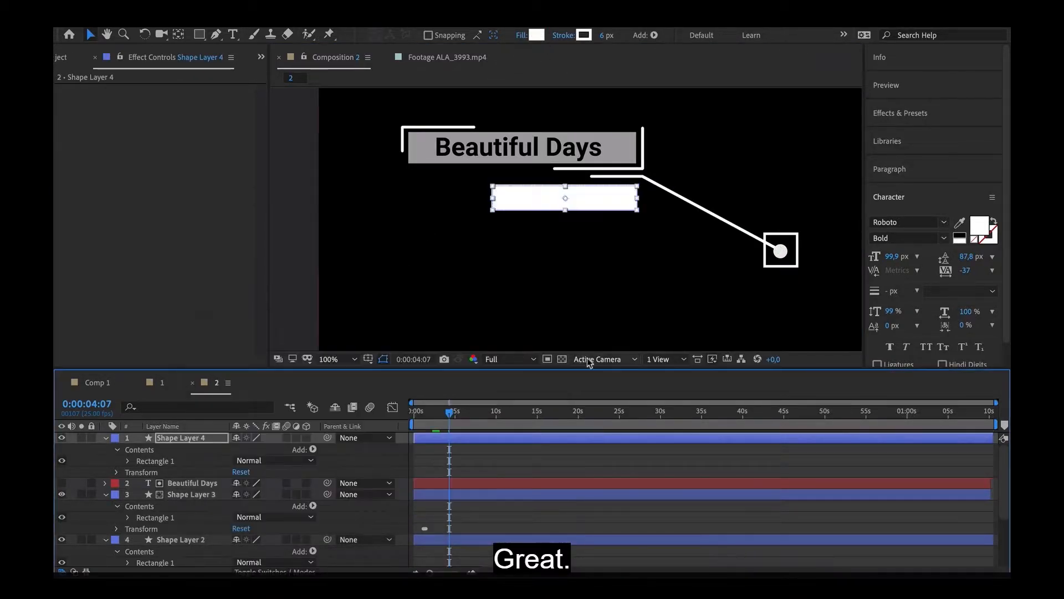
Reduce the white bar's height slightly and nudge it up closer to the call-out line
left_click(586, 454)
scroll(602, 229, "up", 1)
left_click(585, 175)
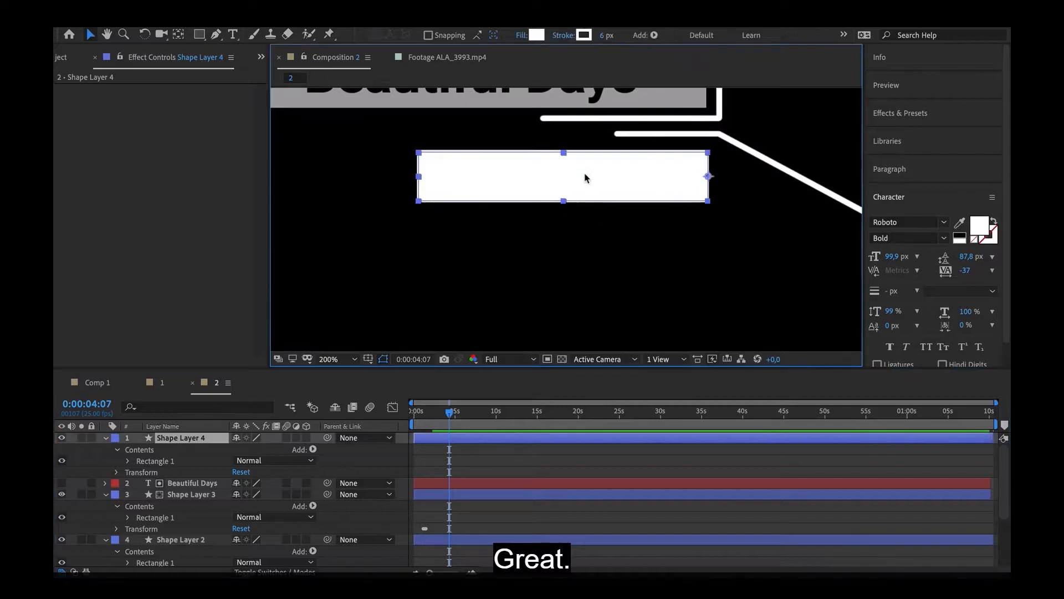
left_click_drag(564, 154, 564, 157)
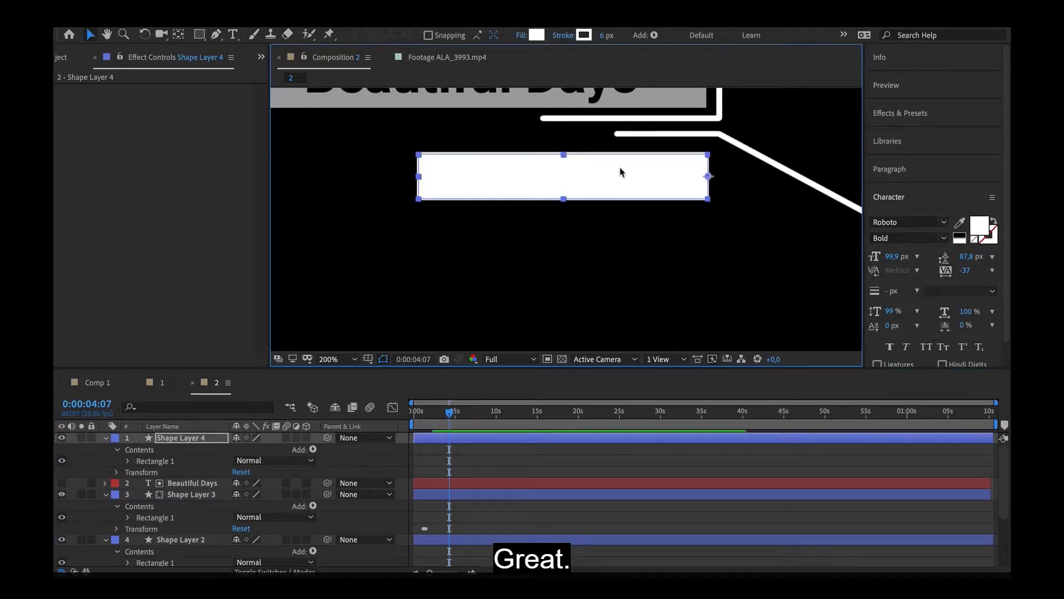
key("Up")
key("Up")
key("Up")
key("Up")
key("Up")
key("Up")
key("Left")
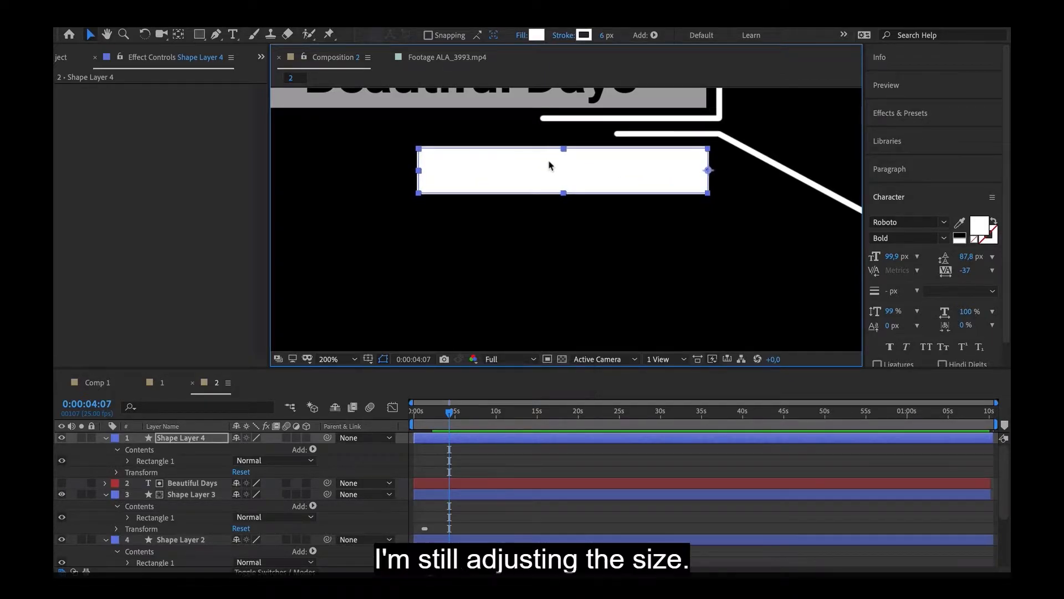
key("comma")
key("period")
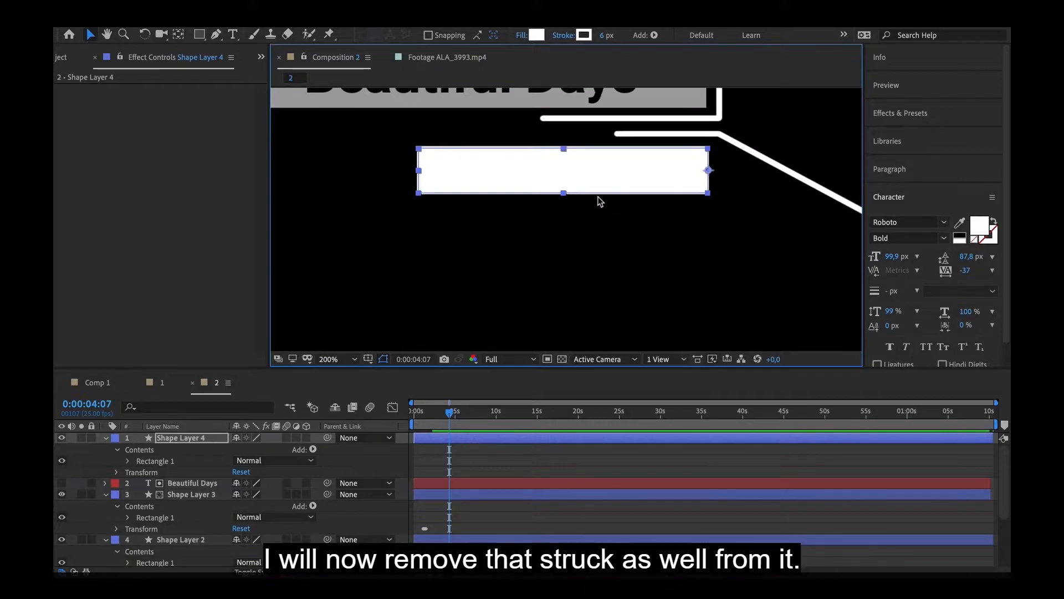
key("Up")
key("comma")
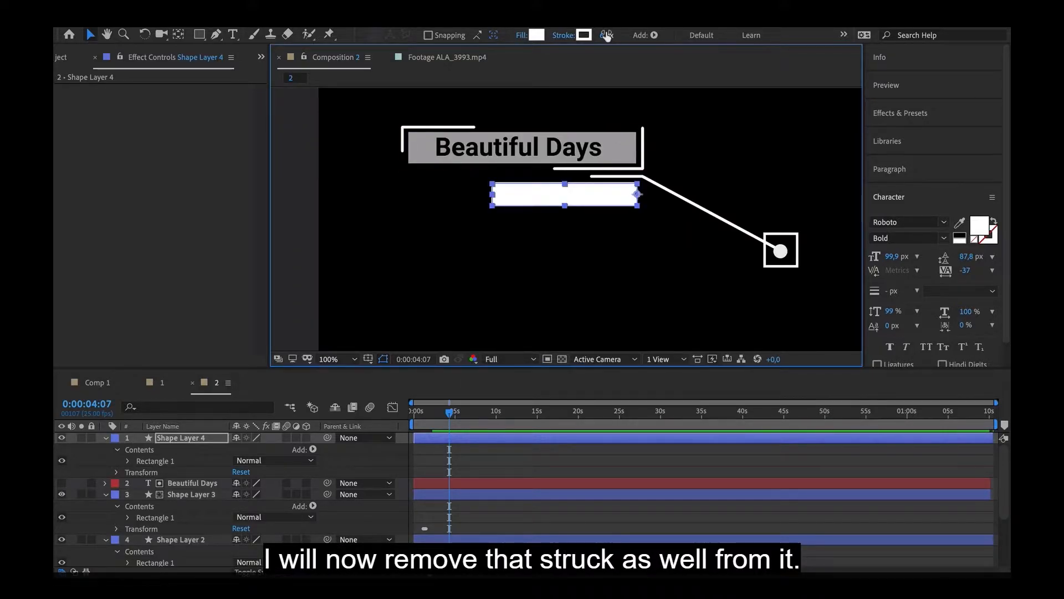
Set the white bar's stroke width to 0 px and move the bar up slightly
key("period")
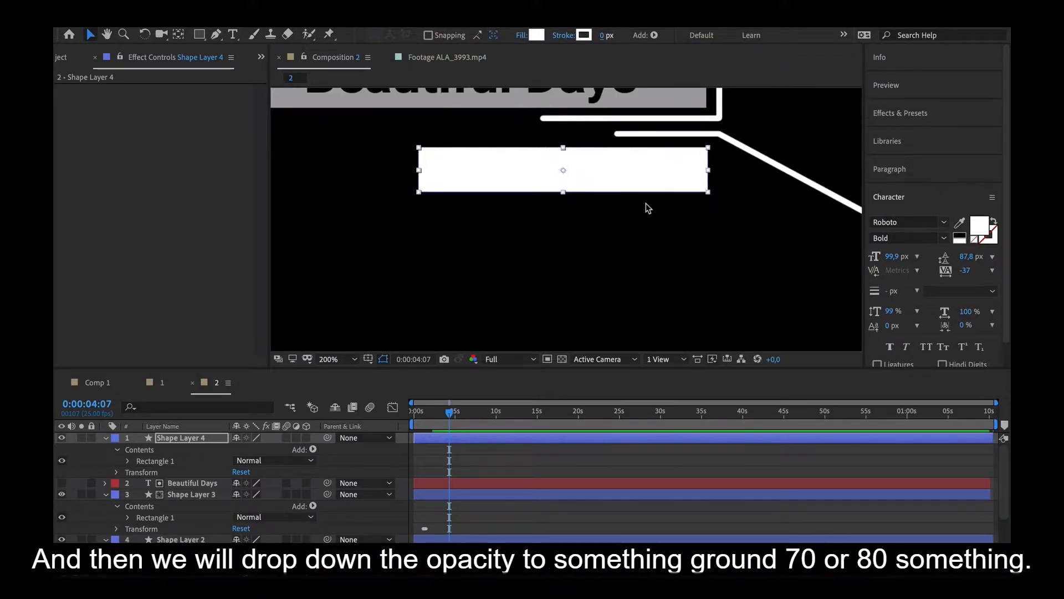
key("Up")
key("Up")
key("Down")
key("Down")
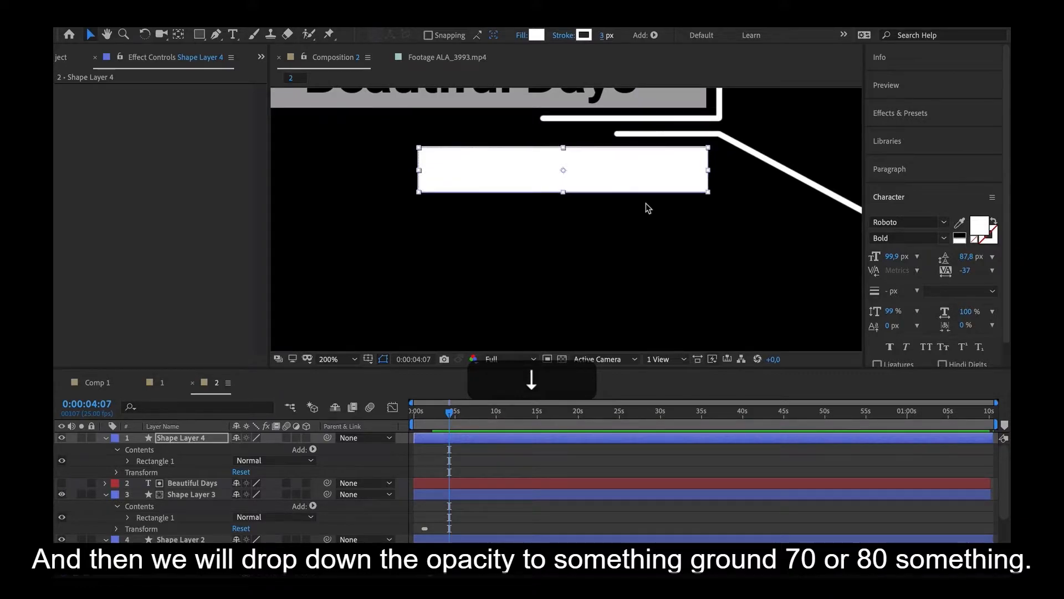
left_click_drag(603, 36, 470, 37)
left_click_drag(623, 179, 623, 177)
left_click(186, 438)
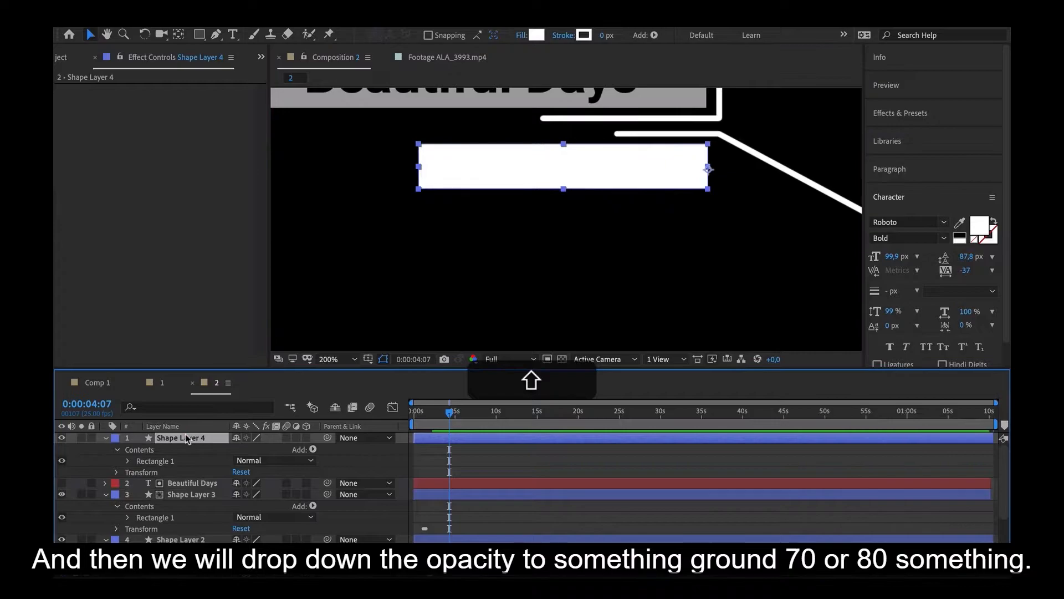
Set the opacity of the smaller bar beneath the title to 70%
type("t")
type("70")
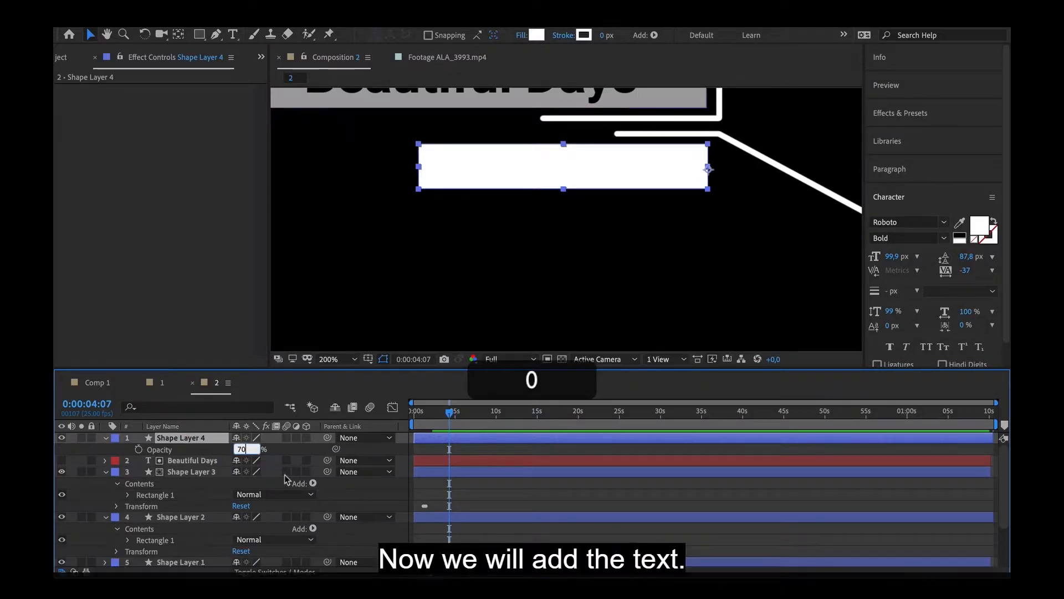
left_click(288, 449)
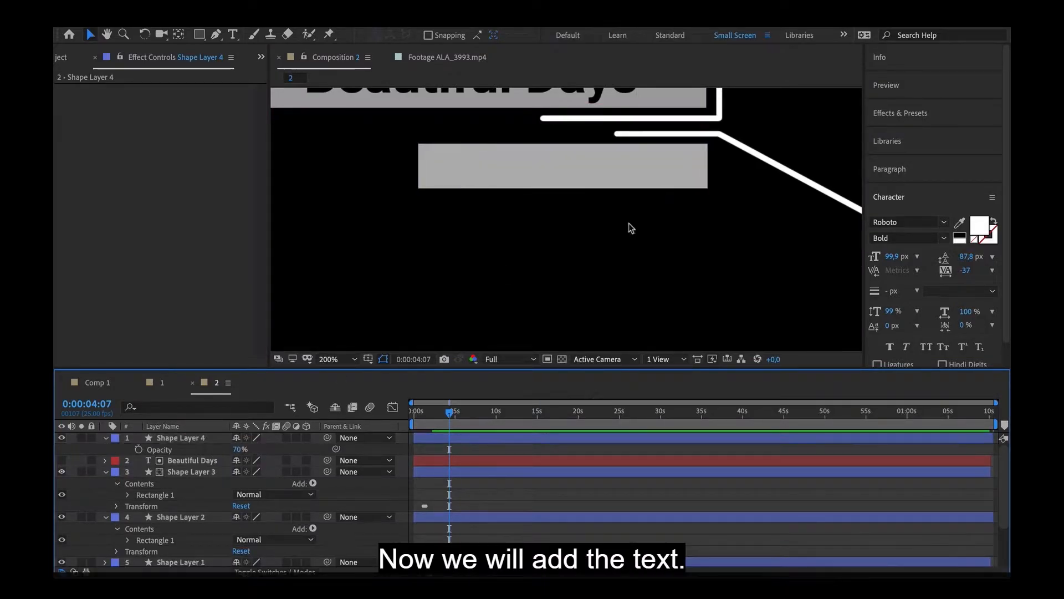
Add a white Roboto Bold text layer reading "are coming" over the smaller bar
left_click(192, 438)
scroll(461, 244, "down", 1)
left_click(490, 450)
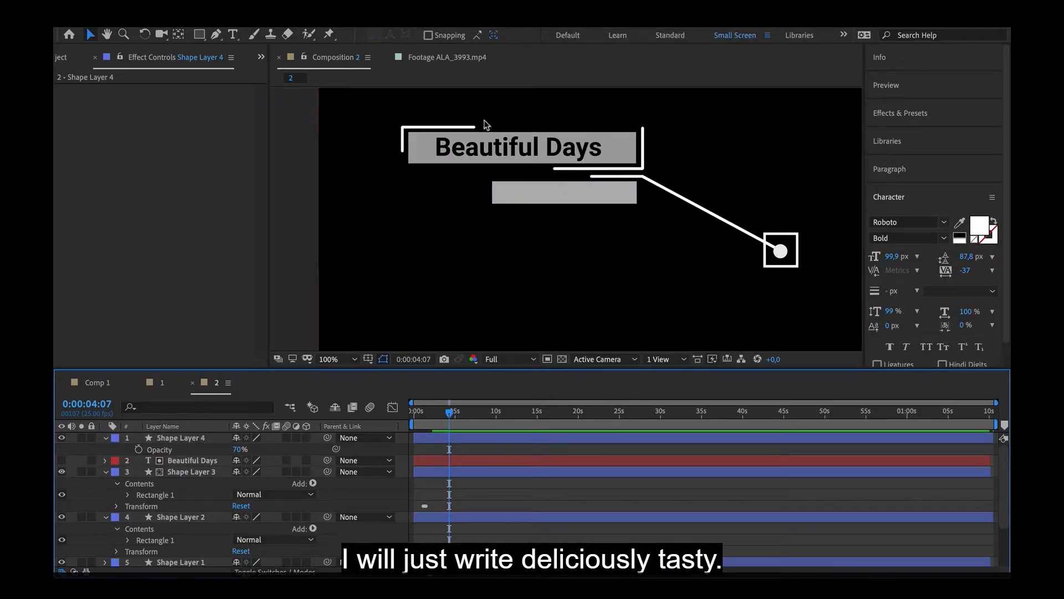
left_click(235, 35)
scroll(487, 170, "up", 1)
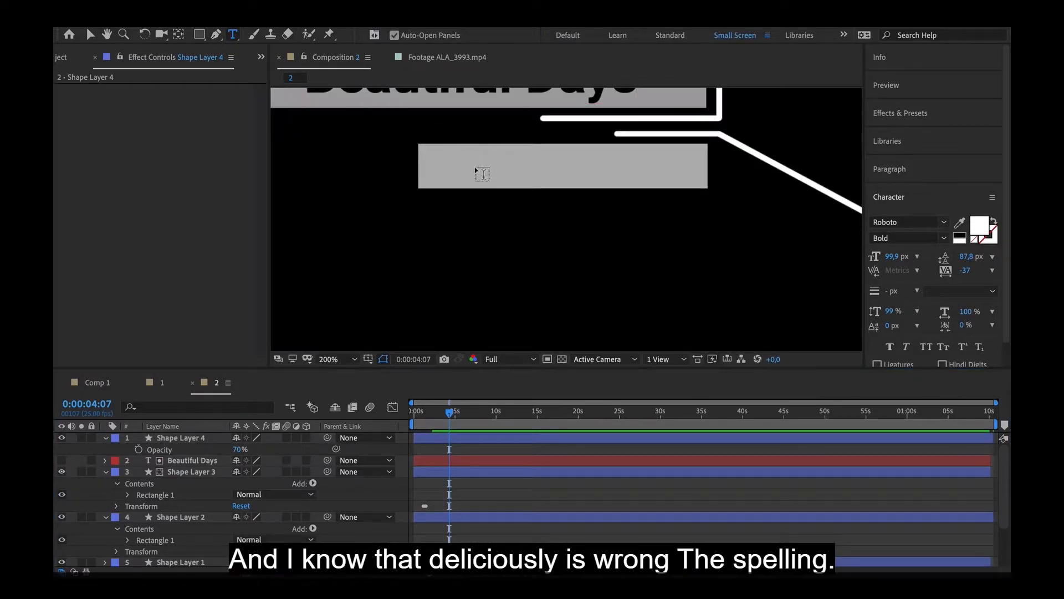
left_click(475, 167)
type("a")
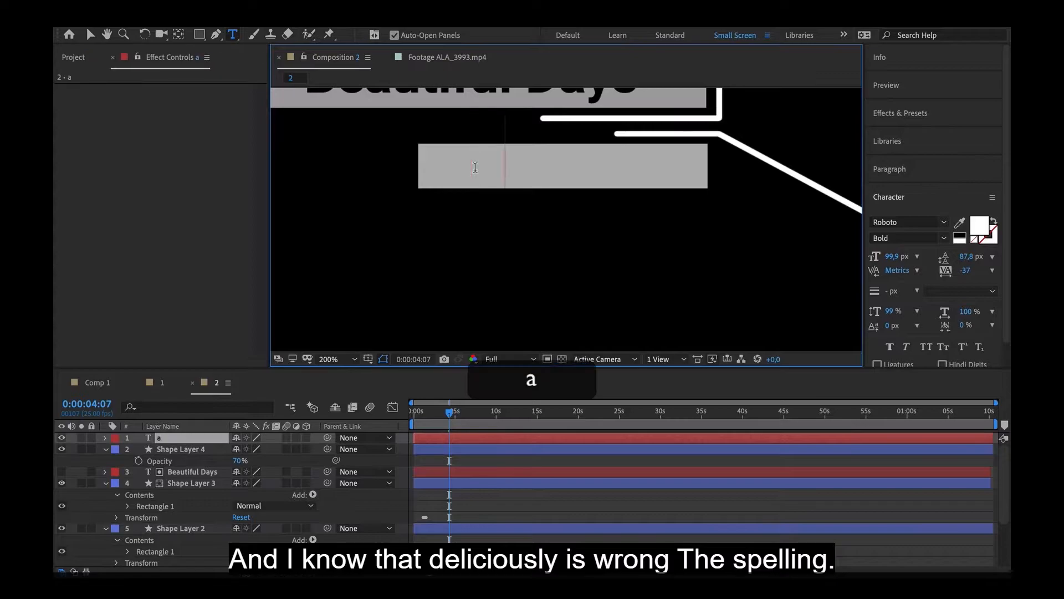
type("re coming")
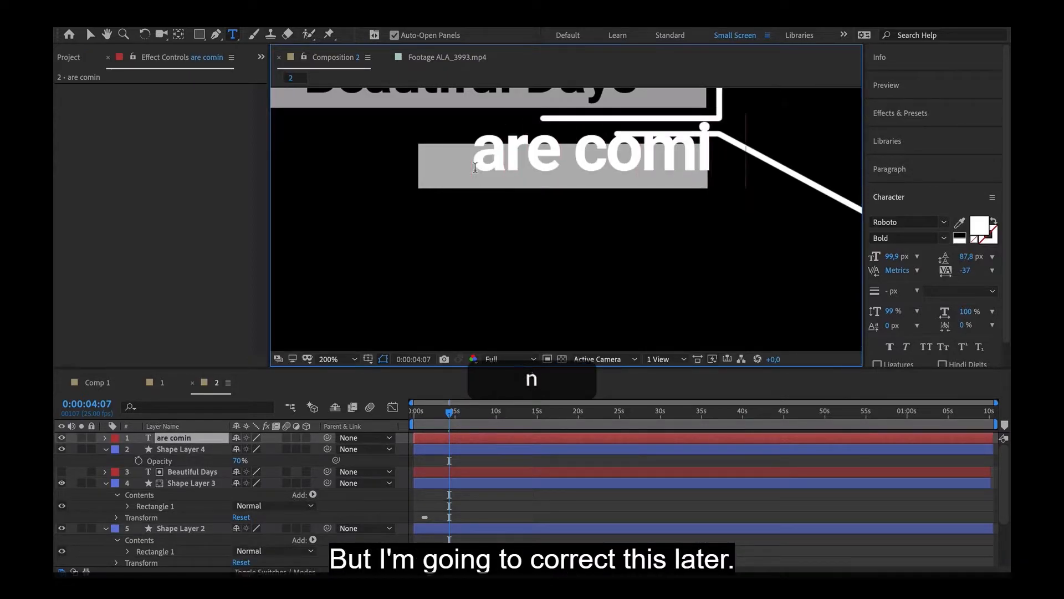
type("v")
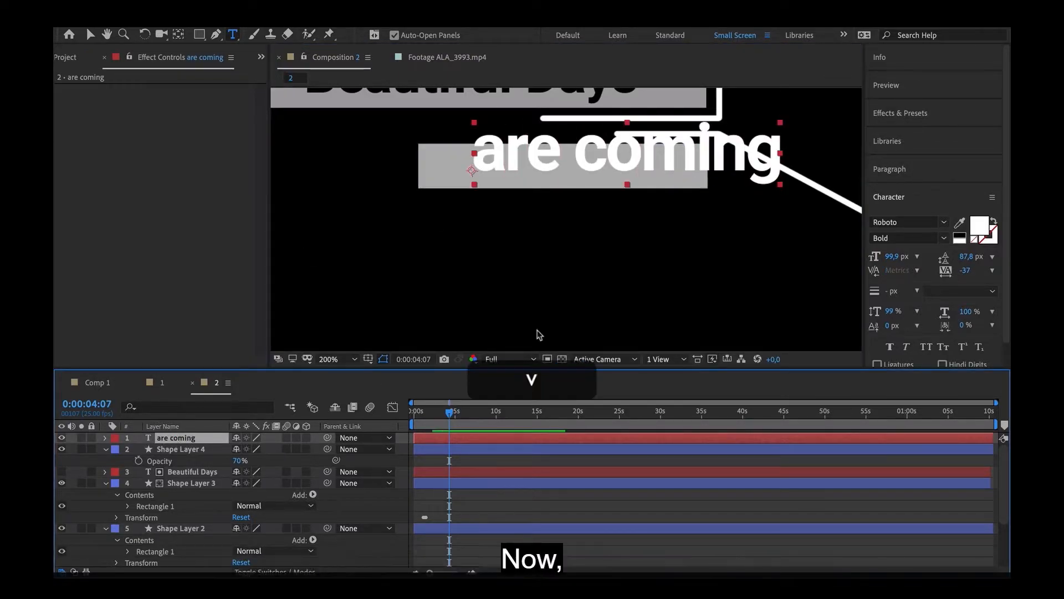
Scale the "are coming" text down to fit the bar's height and position it on the bar
left_click_drag(779, 154, 666, 206)
scroll(651, 173, "down", 1)
scroll(634, 175, "up", 1)
key("space")
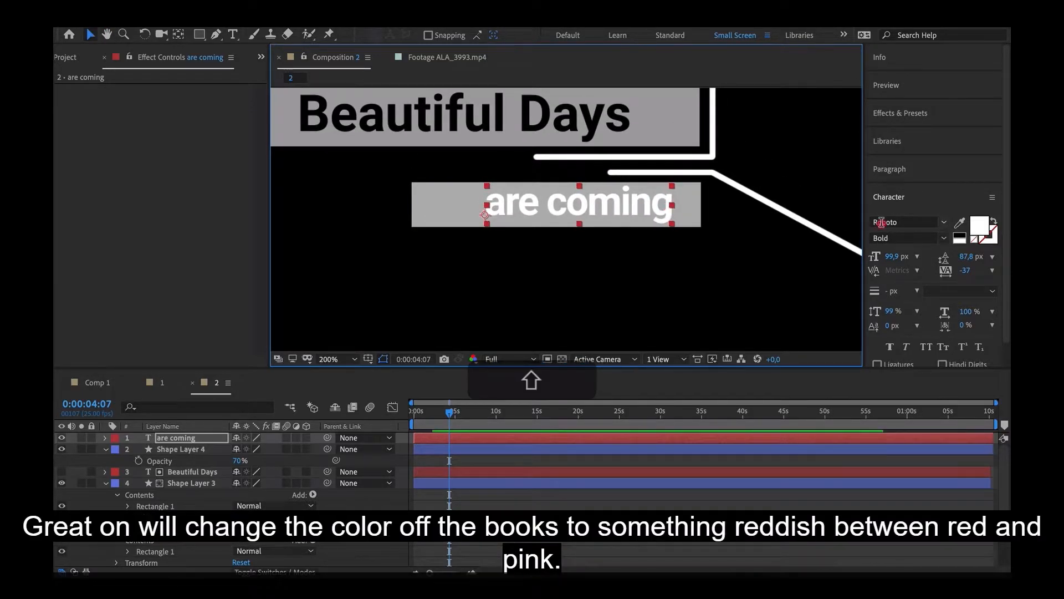
left_click(890, 221)
left_click(945, 222)
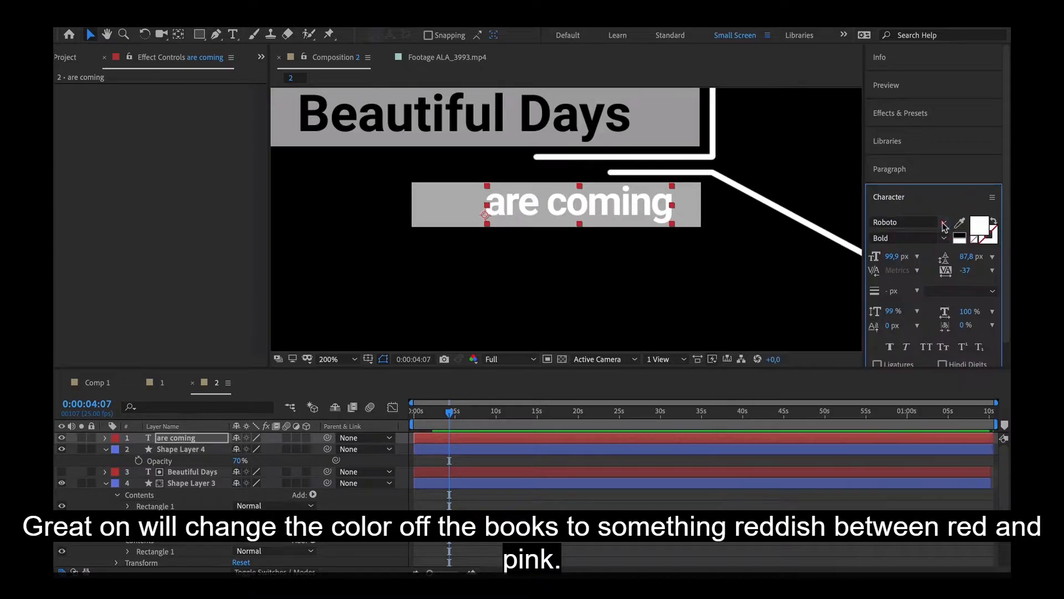
left_click(944, 238)
left_click(900, 371)
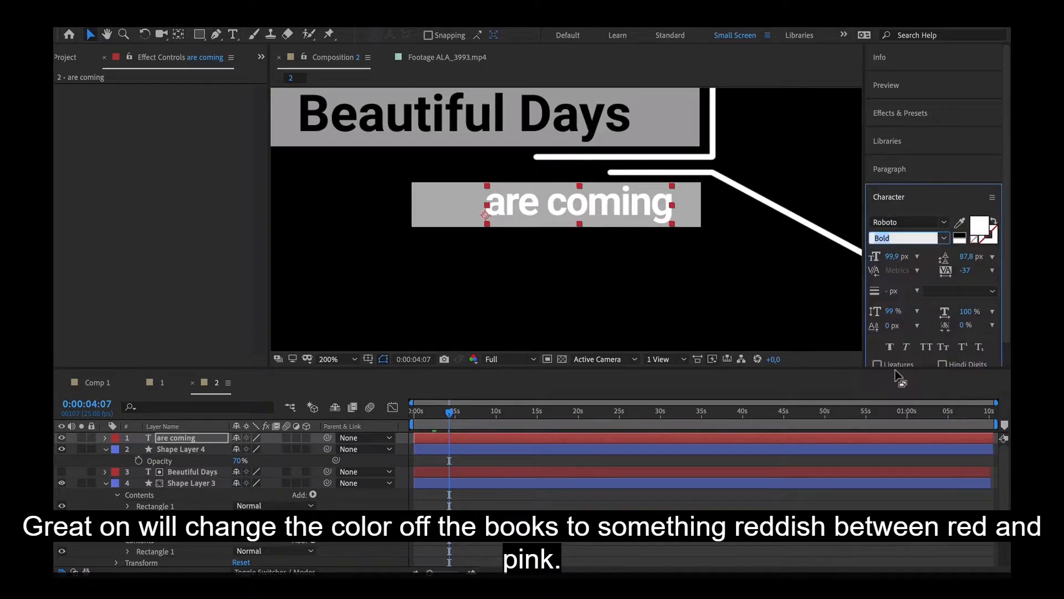
Shorten the smaller bar from its left edge to fit the "are coming" text, and nudge the text slightly right
left_click(561, 225)
left_click_drag(412, 205, 478, 208)
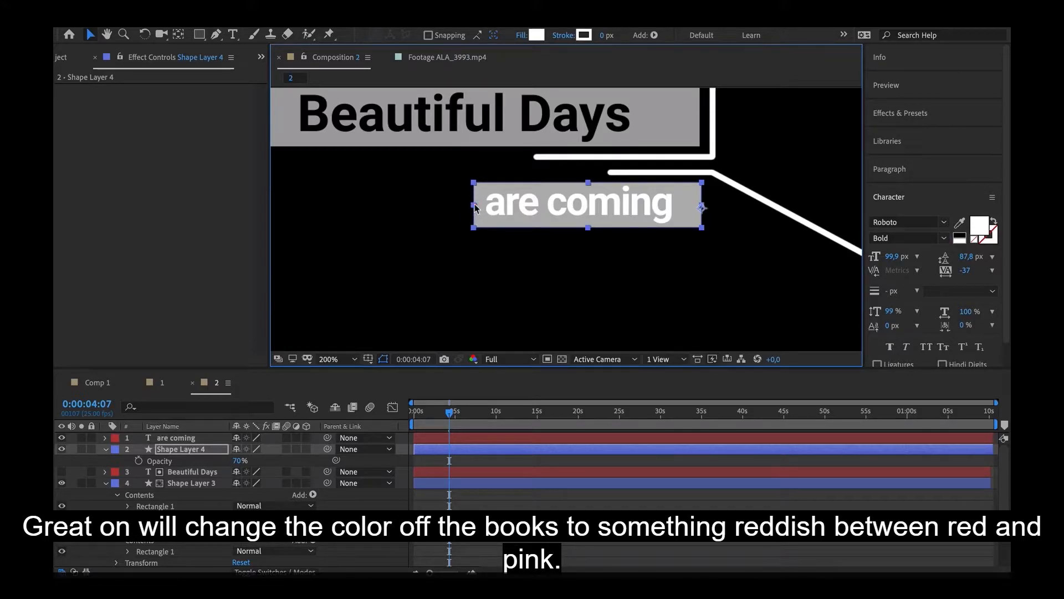
left_click(194, 438)
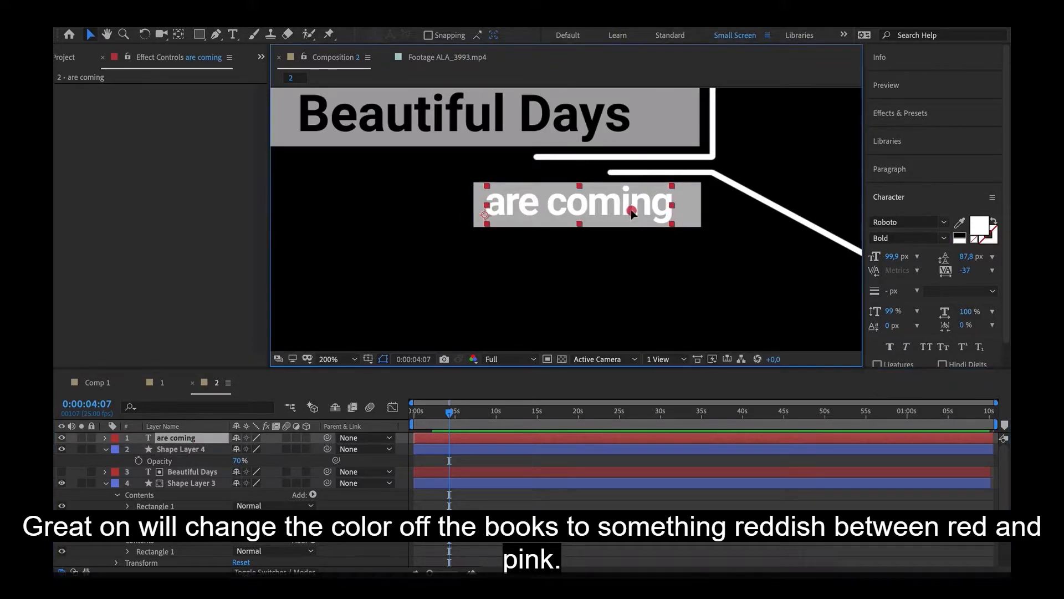
left_click_drag(630, 211, 637, 211)
Change the smaller bar's fill to the pinkish red E51050
left_click(693, 207)
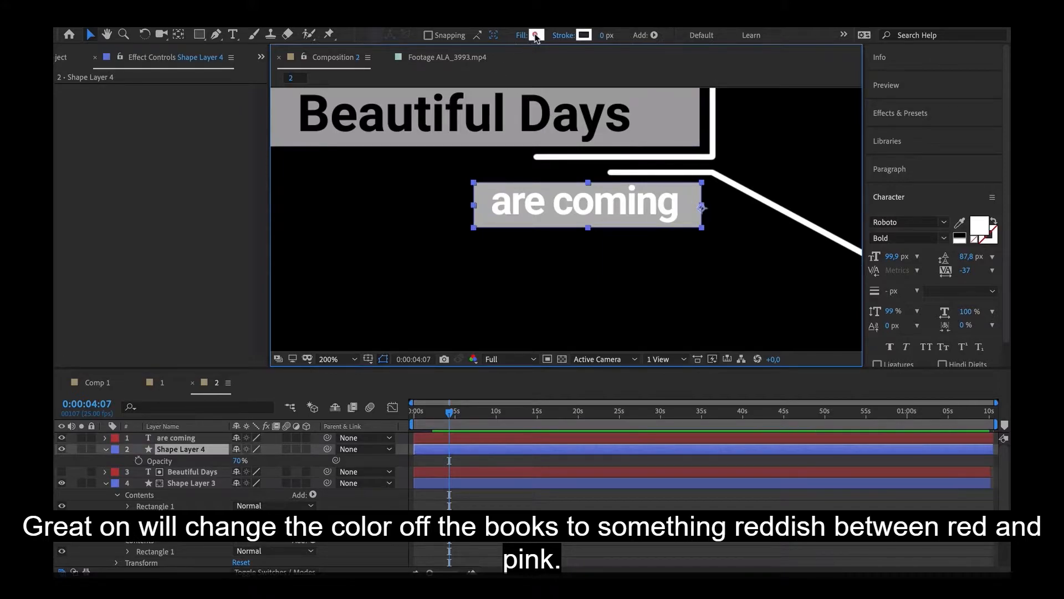
left_click(536, 34)
left_click_drag(398, 389, 370, 364)
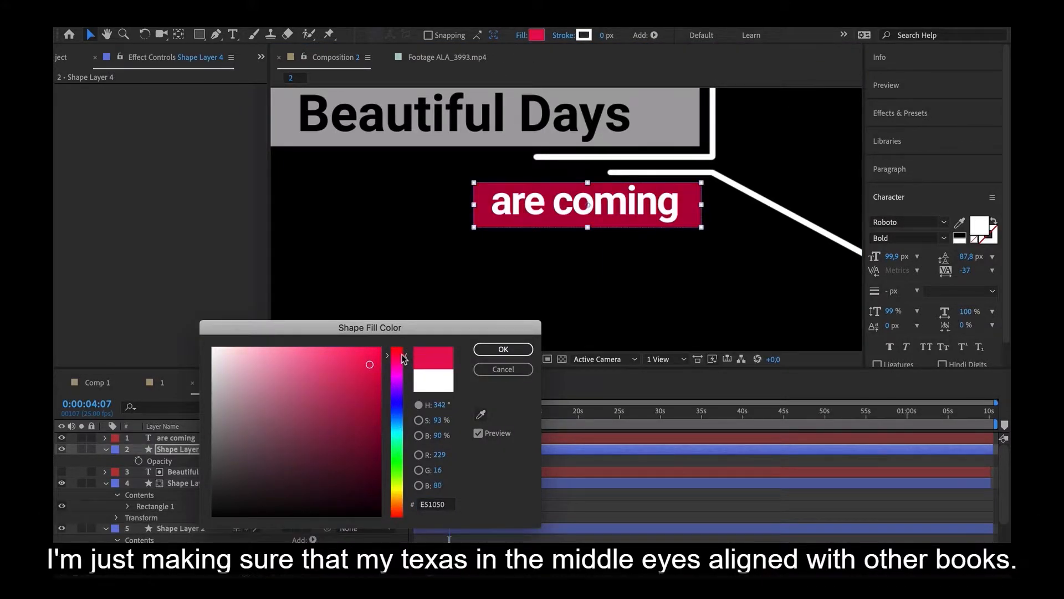
left_click(516, 348)
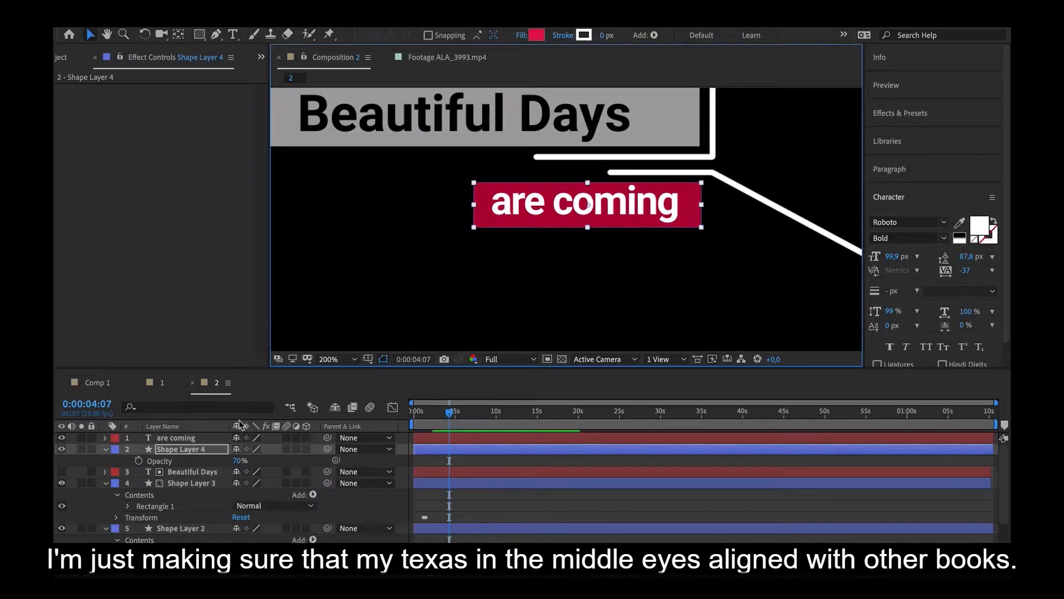
Scale the "are coming" text down slightly and center it inside the red bar
left_click(195, 438)
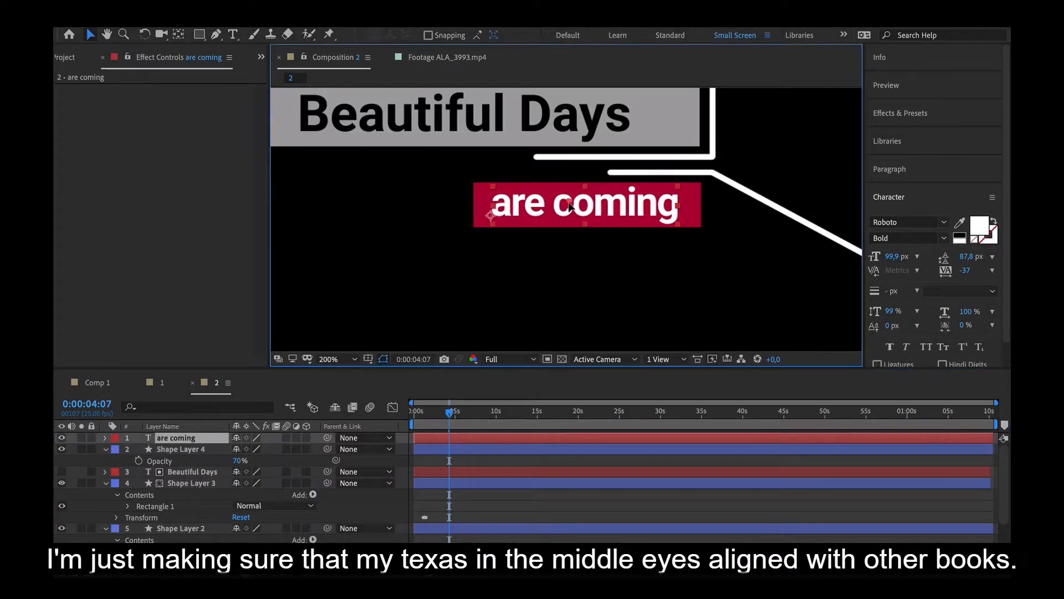
left_click_drag(569, 206, 567, 207)
left_click_drag(676, 206, 659, 212)
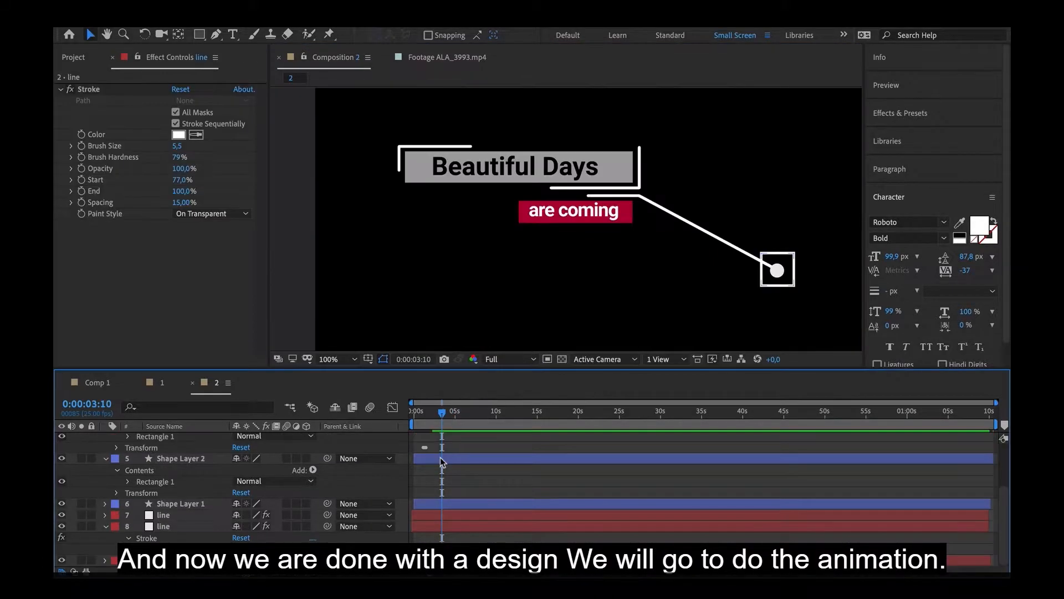
Start keyframing the Stroke End of the lower-right corner line at 0:00:03:22 and reveal its keyframe
mouse_move(450, 406)
left_mouse_down()
mouse_move(433, 420)
mouse_move(454, 423)
mouse_move(415, 424)
mouse_move(446, 425)
left_mouse_up()
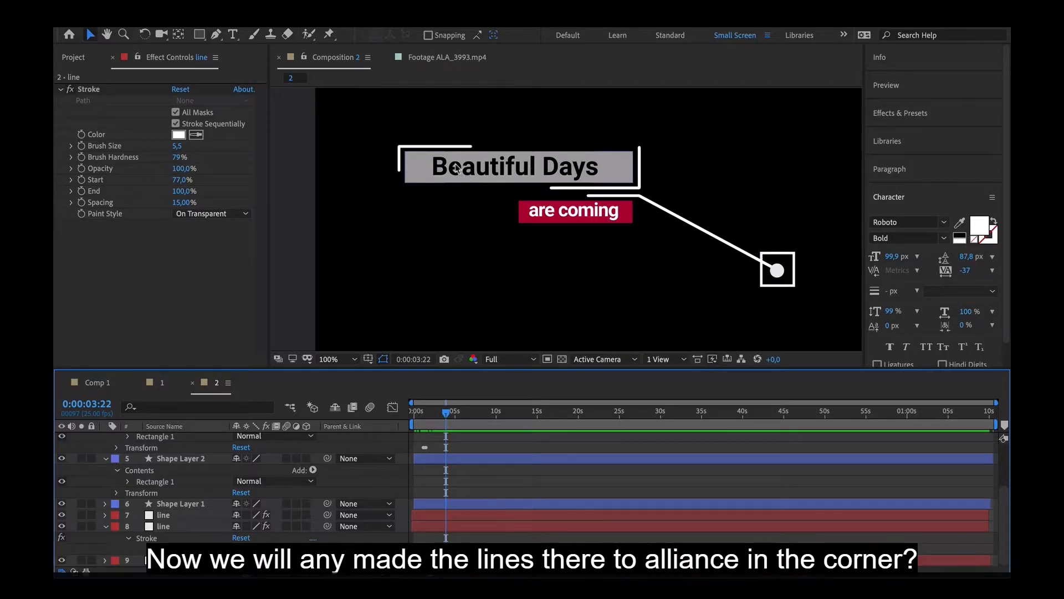
left_click(186, 515)
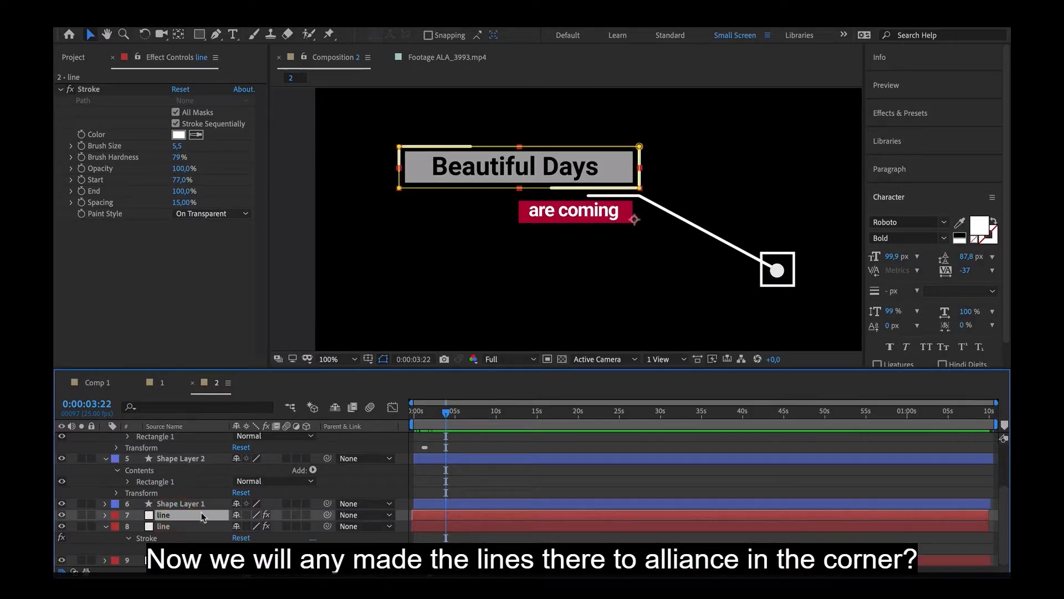
left_click(105, 527)
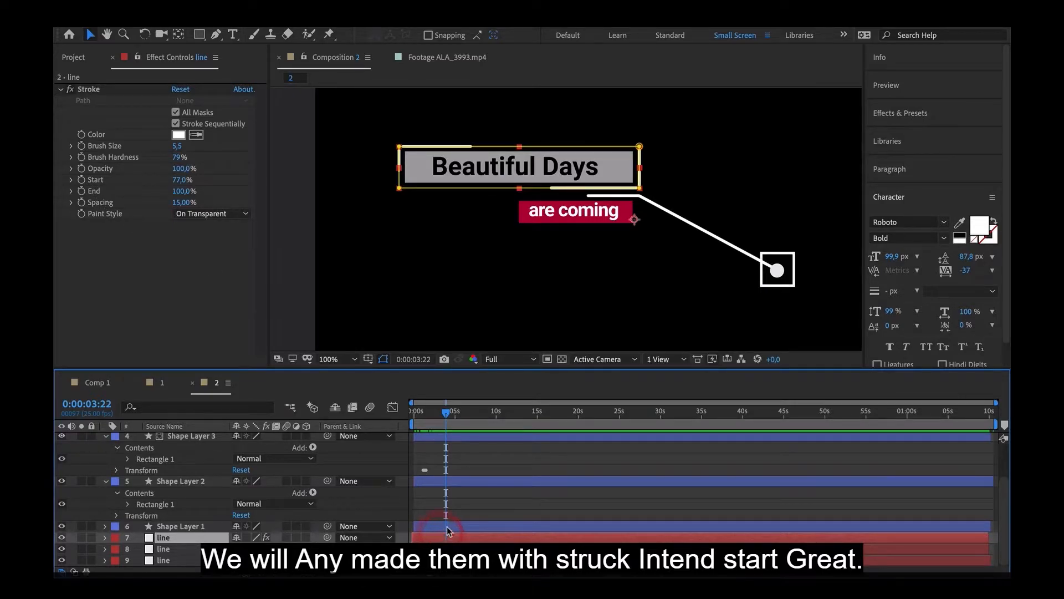
key("equal")
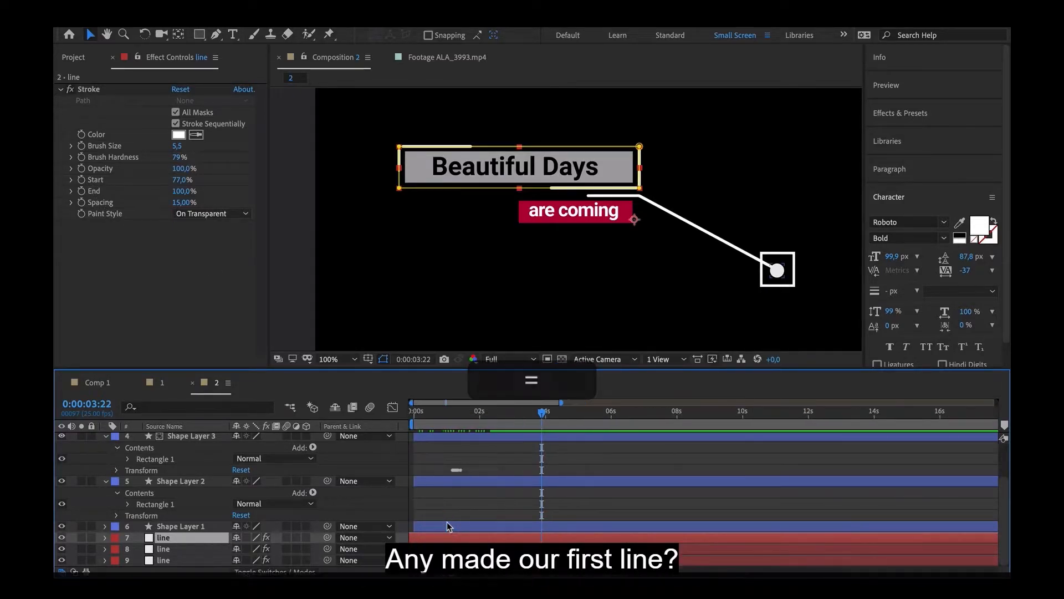
left_click(82, 193)
key("u")
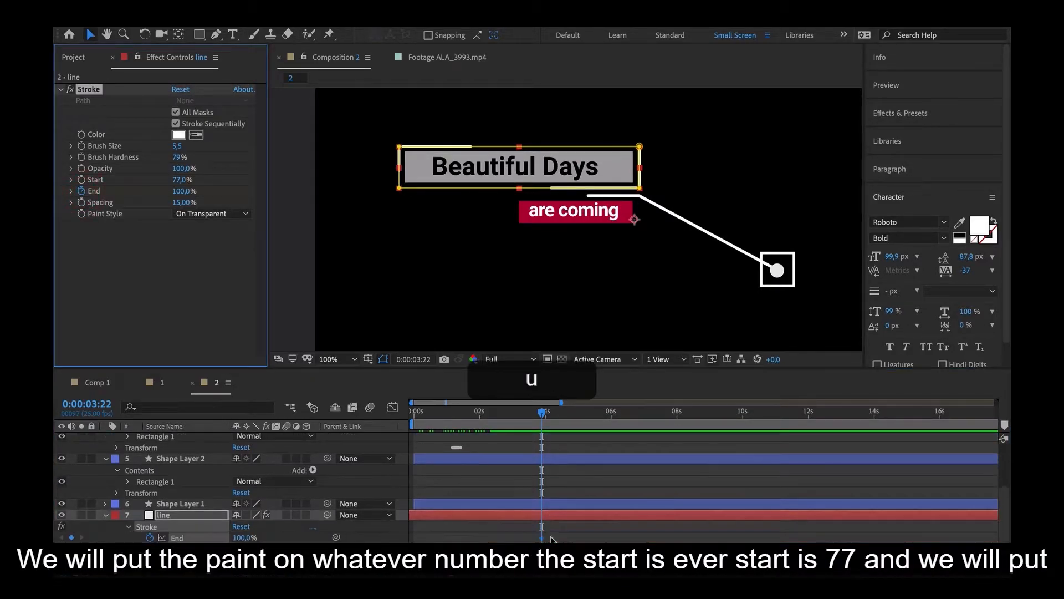
Move the 100% End keyframe to a little after 4 seconds, and set End to 77% at 0:00:03:22
left_click_drag(543, 536, 564, 537)
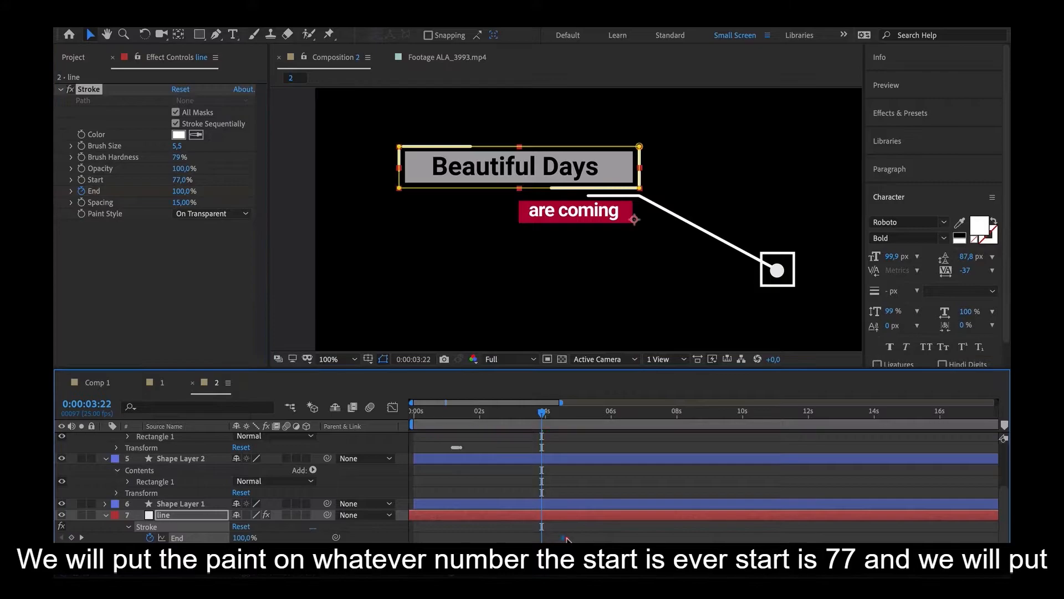
left_click(182, 192)
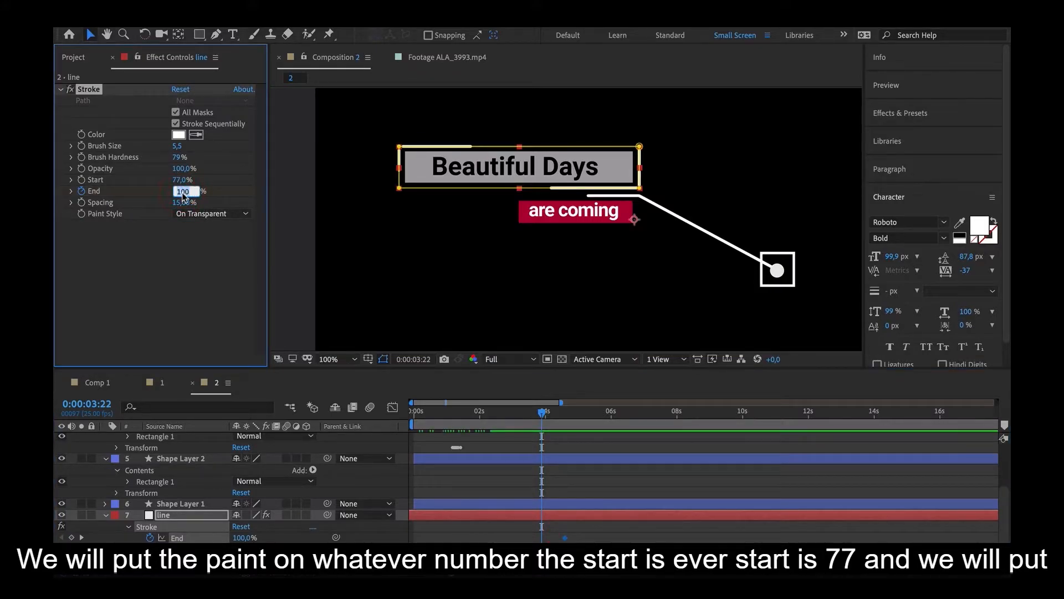
type("77")
left_click(498, 532)
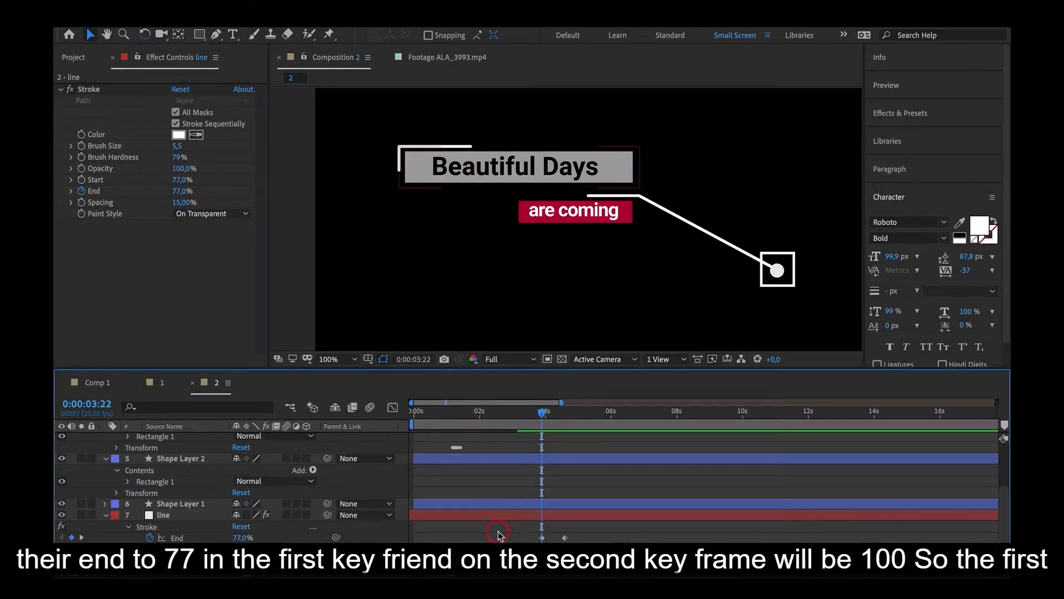
Move the lower-right line's first End keyframe slightly earlier and preview the line drawing on
mouse_move(546, 415)
left_mouse_down()
mouse_move(564, 417)
mouse_move(549, 427)
left_mouse_up()
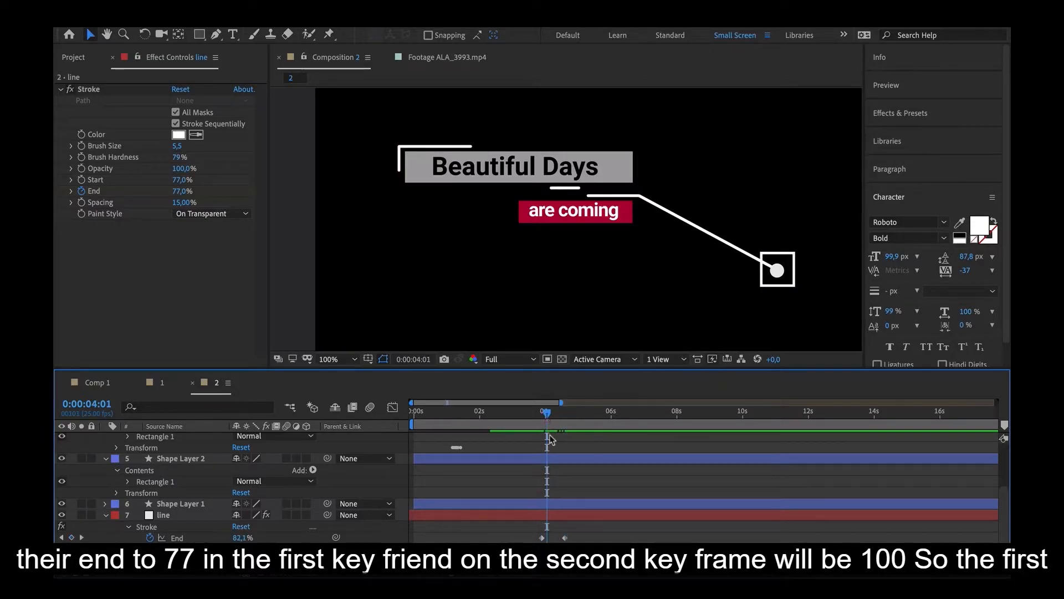
left_click_drag(542, 537, 537, 538)
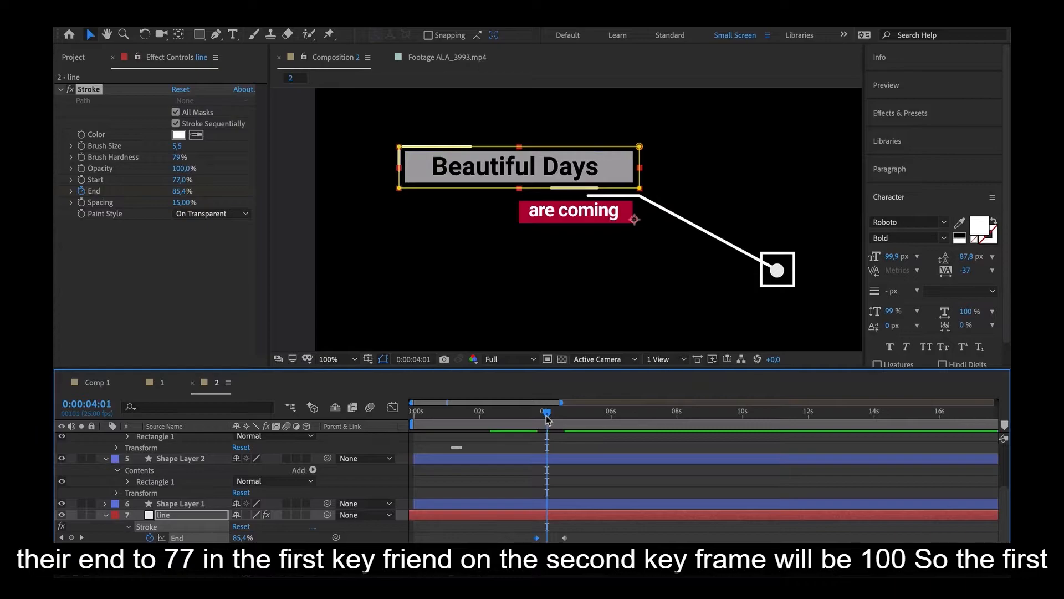
left_click_drag(559, 420, 533, 416)
left_click(565, 538)
key("space")
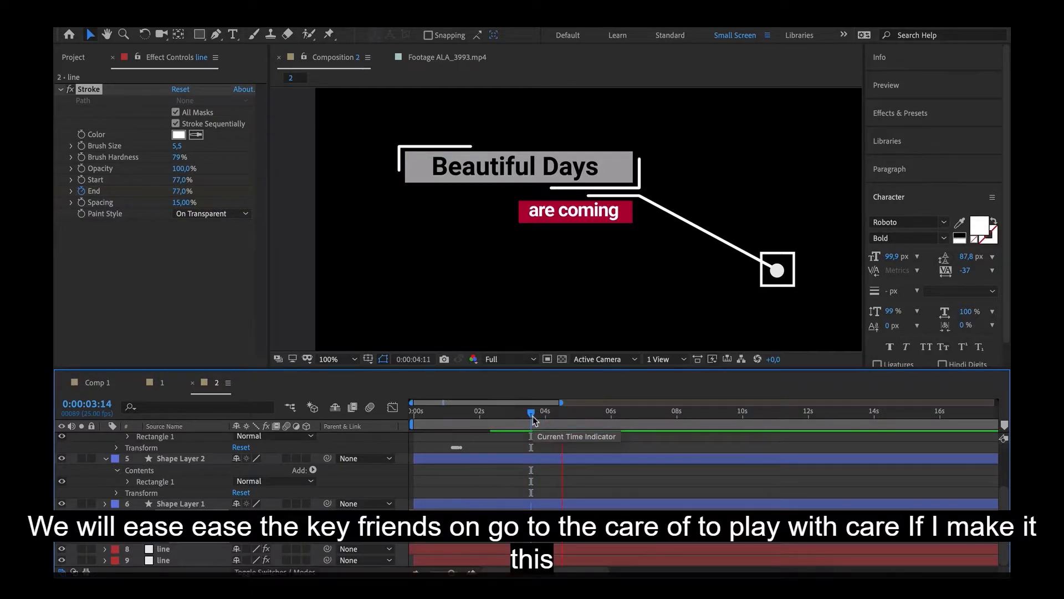
key("space")
Apply Easy Ease to the lower-right line's two End keyframes
left_click(584, 543)
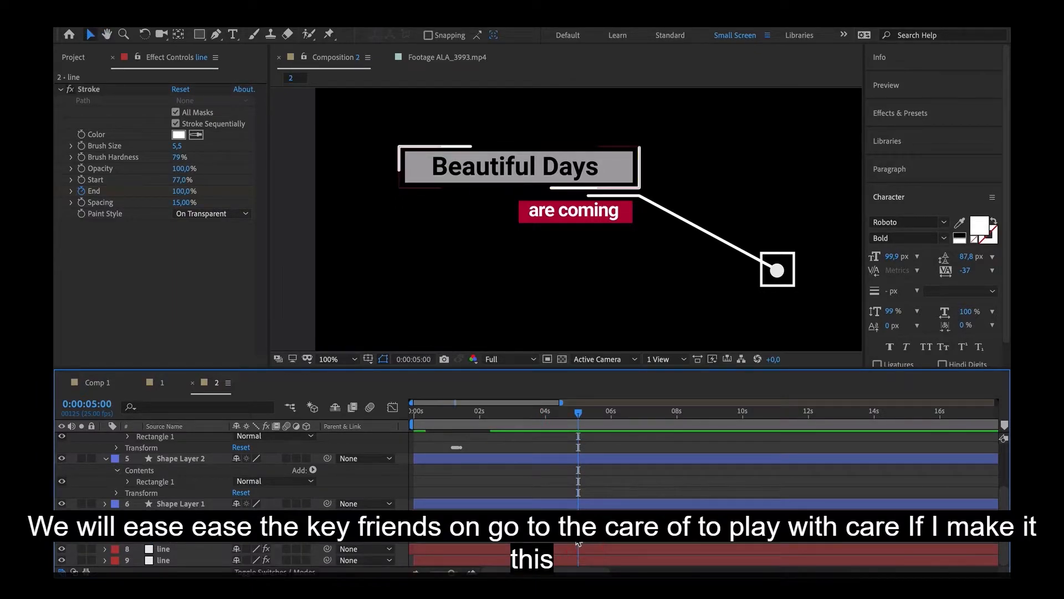
left_click(578, 546)
right_click(579, 546)
mouse_move(610, 565)
left_click(719, 490)
Reshape the End speed curve by extending the last keyframe's incoming ease so the line slows toward its end
left_click(392, 407)
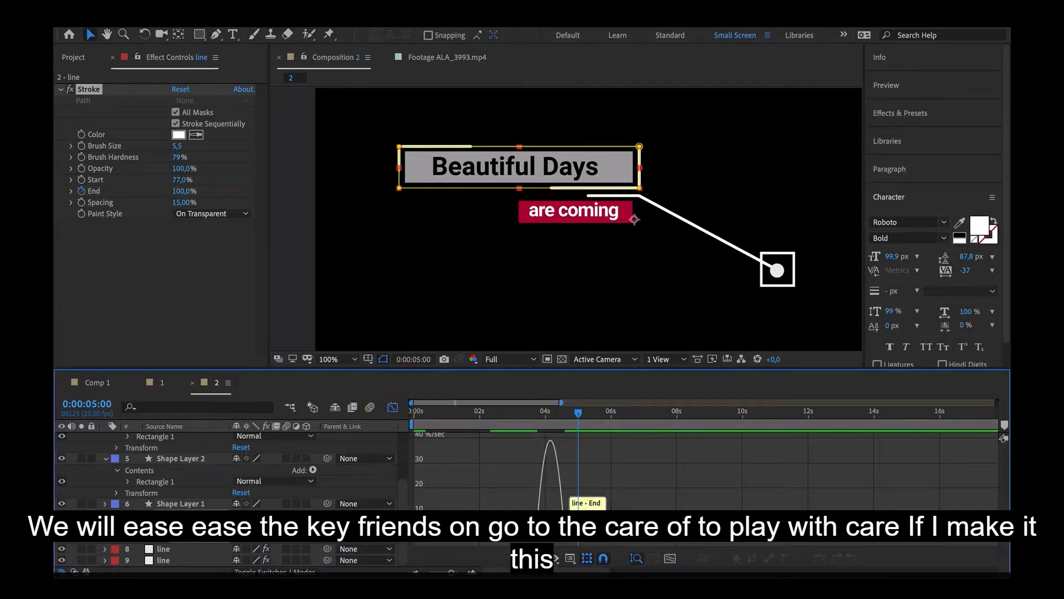
left_click(563, 541)
left_click_drag(556, 539, 545, 538)
left_click(393, 407)
Preview the title animation and shift the lower-right line's two End keyframes earlier, finishing near 0:00:03:13
key("space")
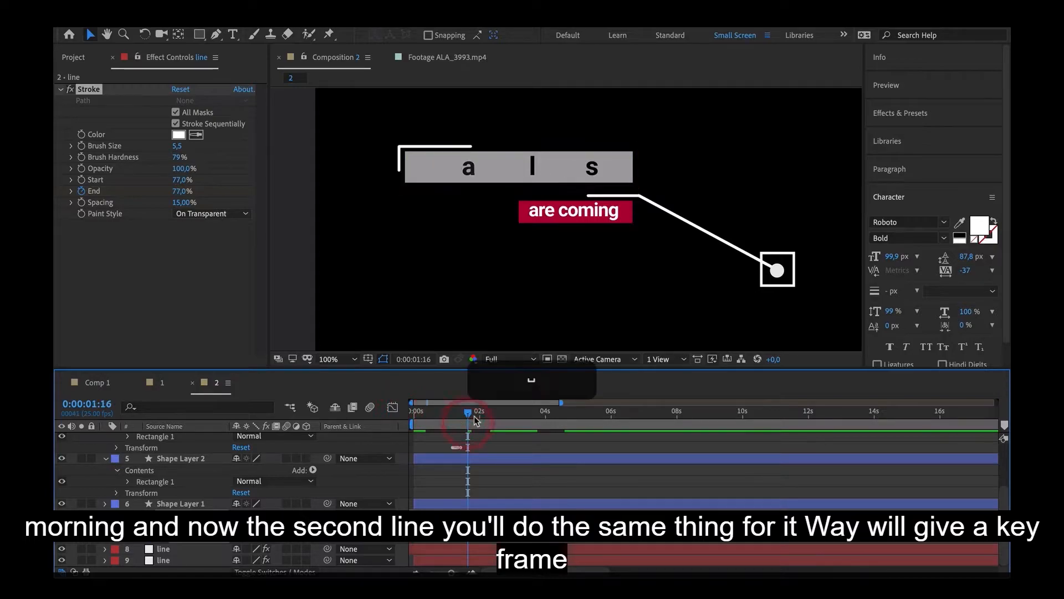
key("space")
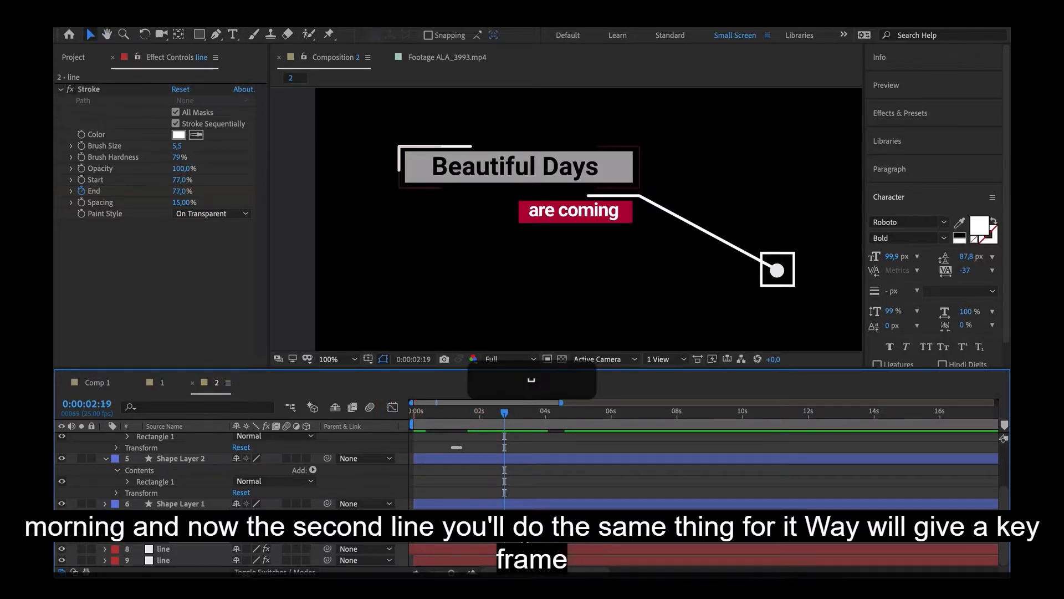
key("space")
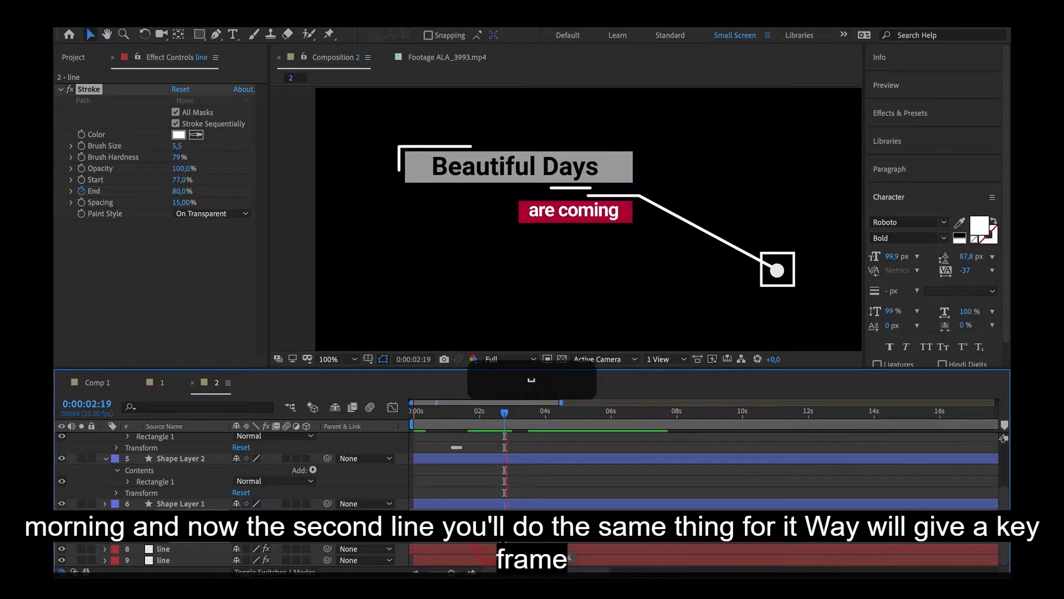
Start End keyframes on the upper-left line's Stroke at 0:00:03:13 and show that keyframe in the timeline
left_click(171, 549)
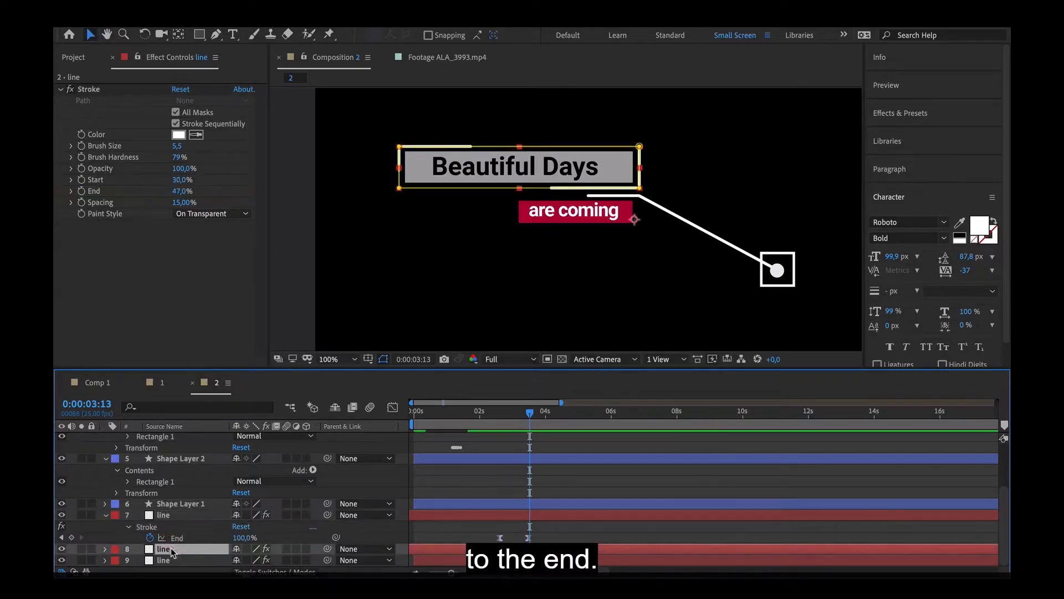
left_click(81, 192)
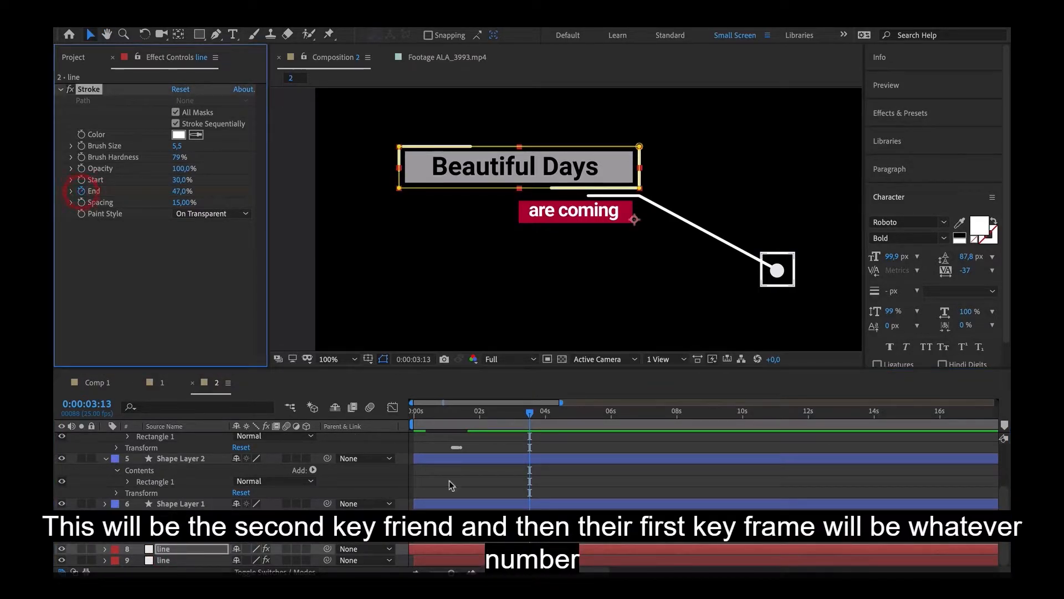
key("u")
key("shift")
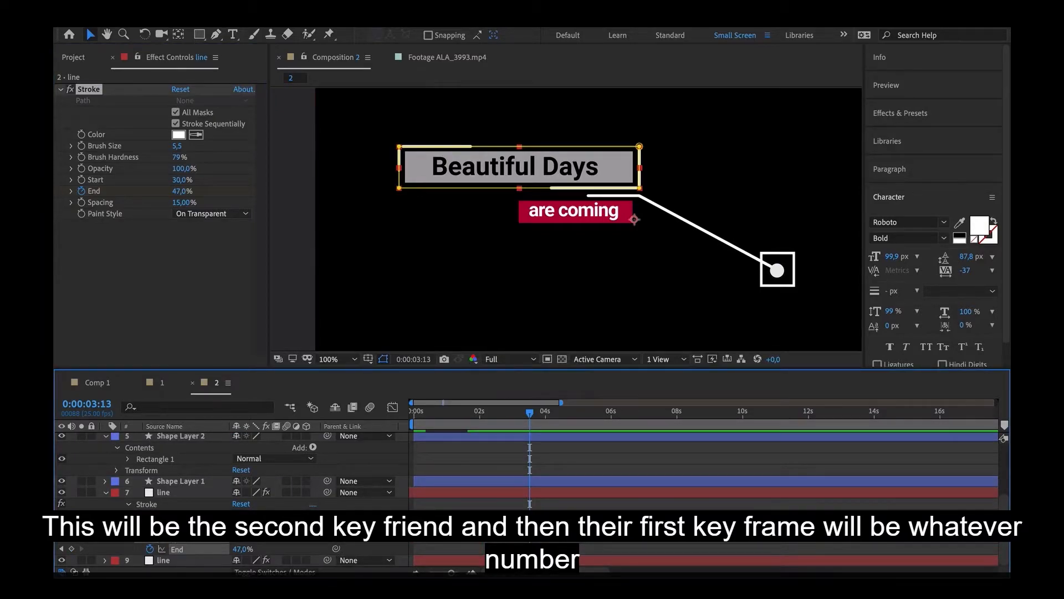
left_click(177, 527)
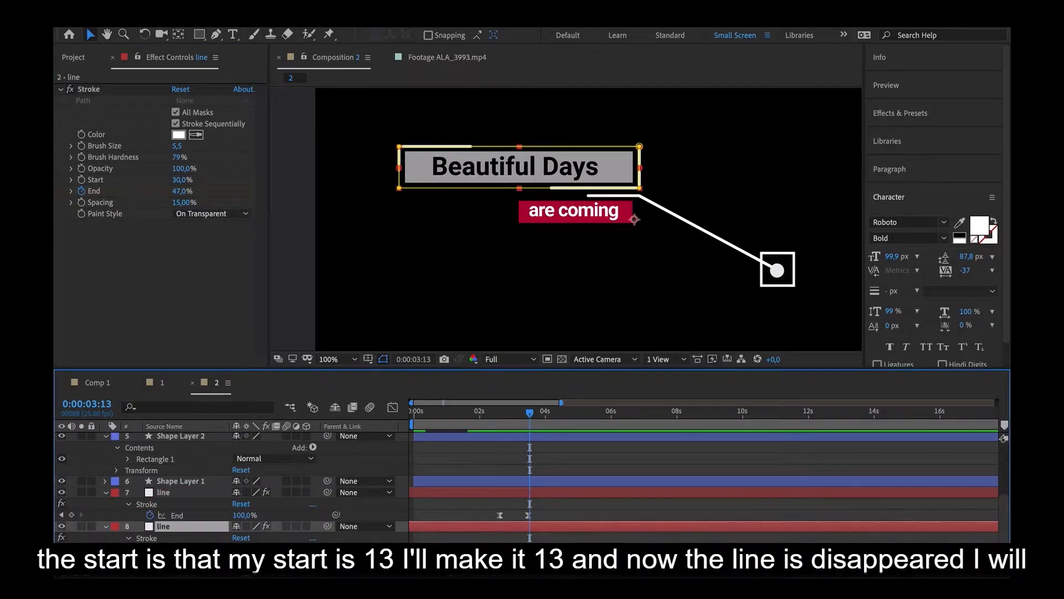
left_click(530, 549)
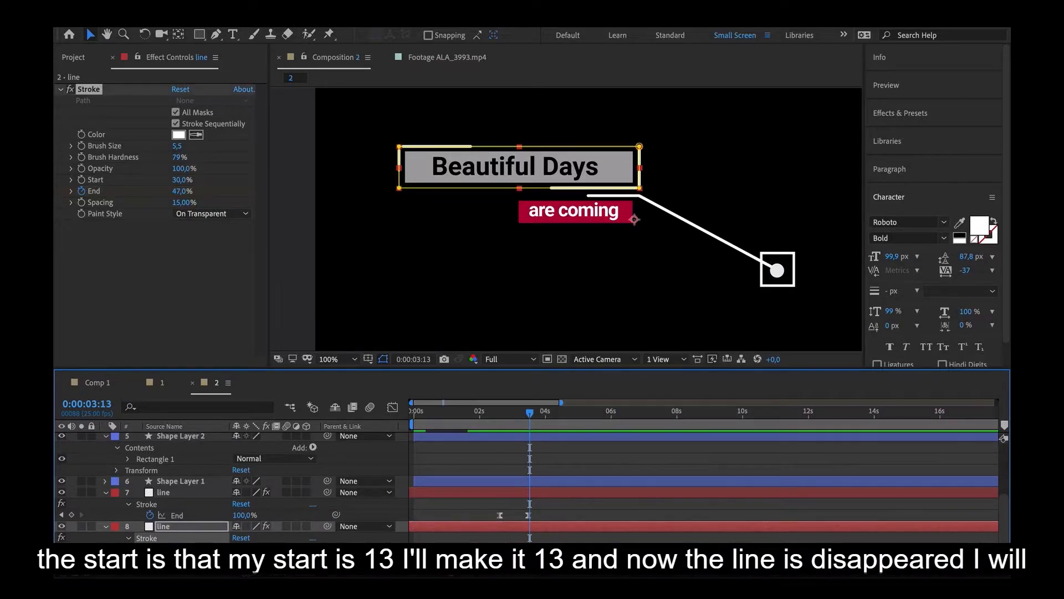
Set the upper-left line's Stroke End to 30% at 0:00:02:15 and preview the line drawing on
key("shift")
left_click(511, 421, "shift")
left_click(178, 191)
type("30")
key("Return")
key("space")
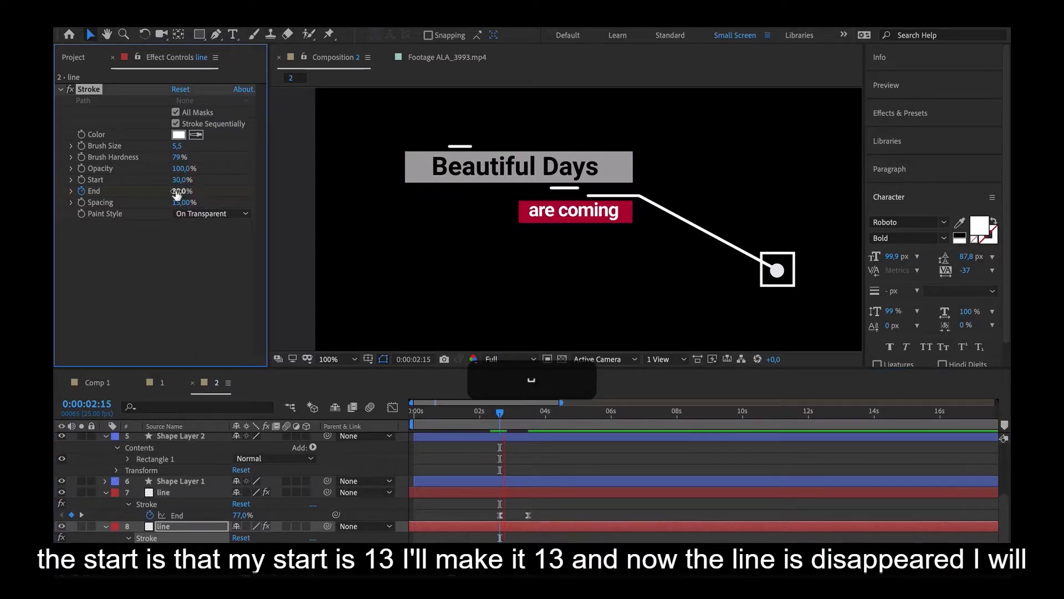
key("space")
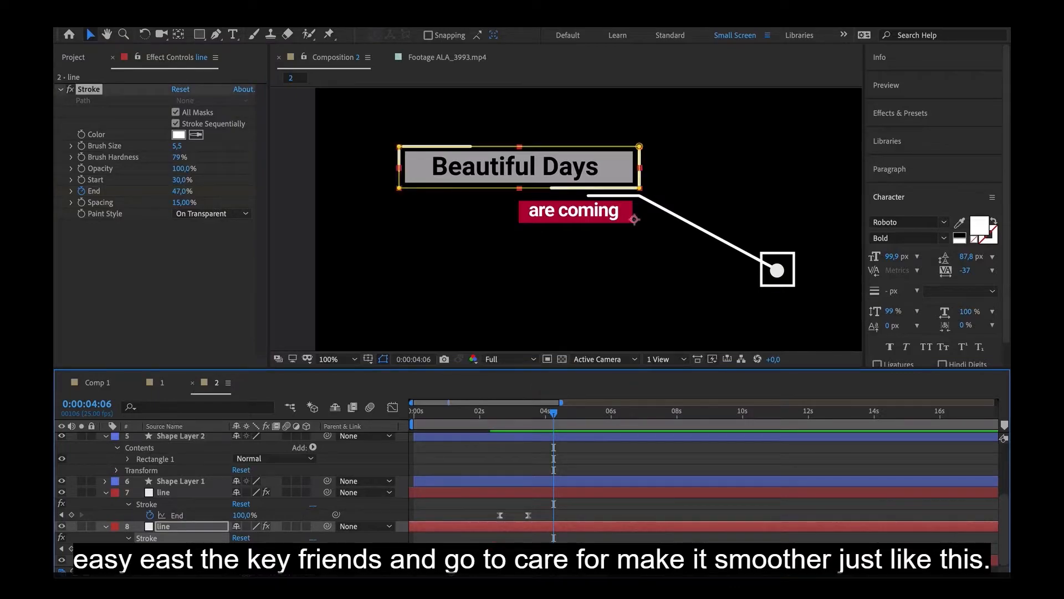
Apply Easy Ease to the upper-left line's two End keyframes
right_click(499, 549)
mouse_move(546, 551)
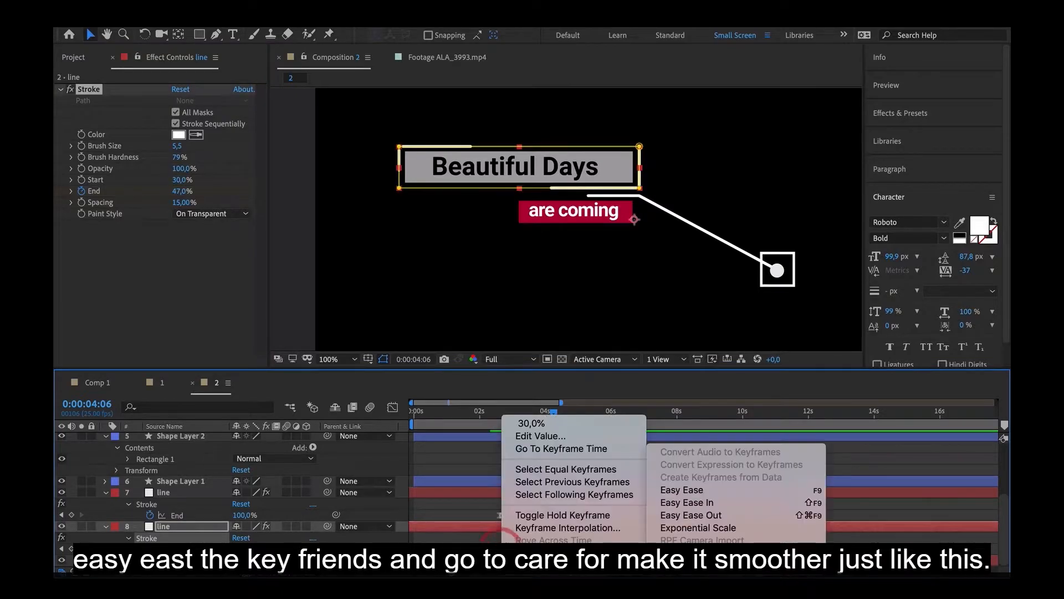
left_click(702, 488)
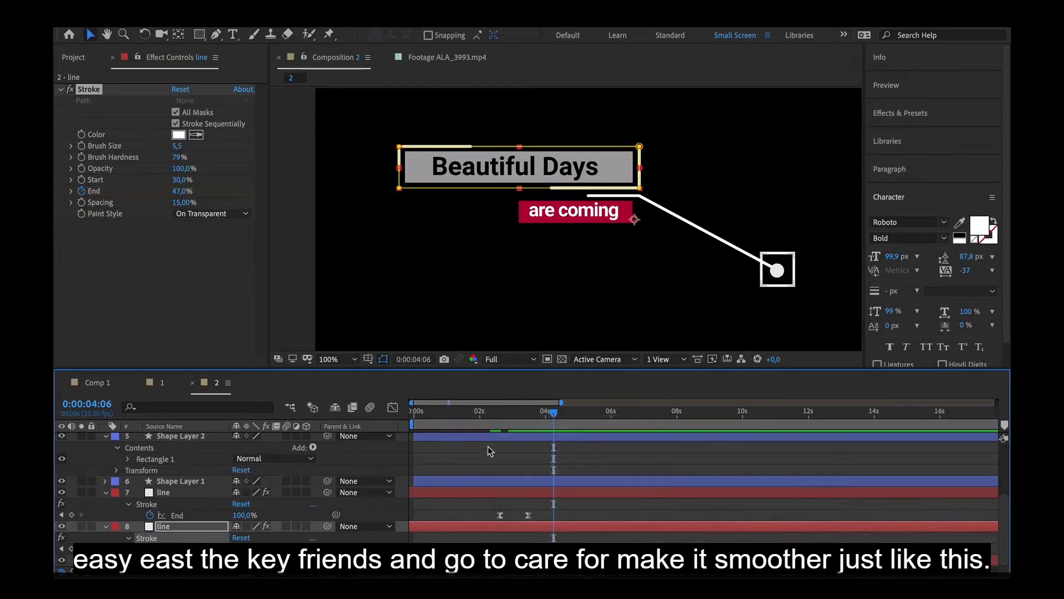
Extend the last End keyframe's incoming ease in the upper-left line's speed graph so the motion slows toward its end
left_click(393, 408)
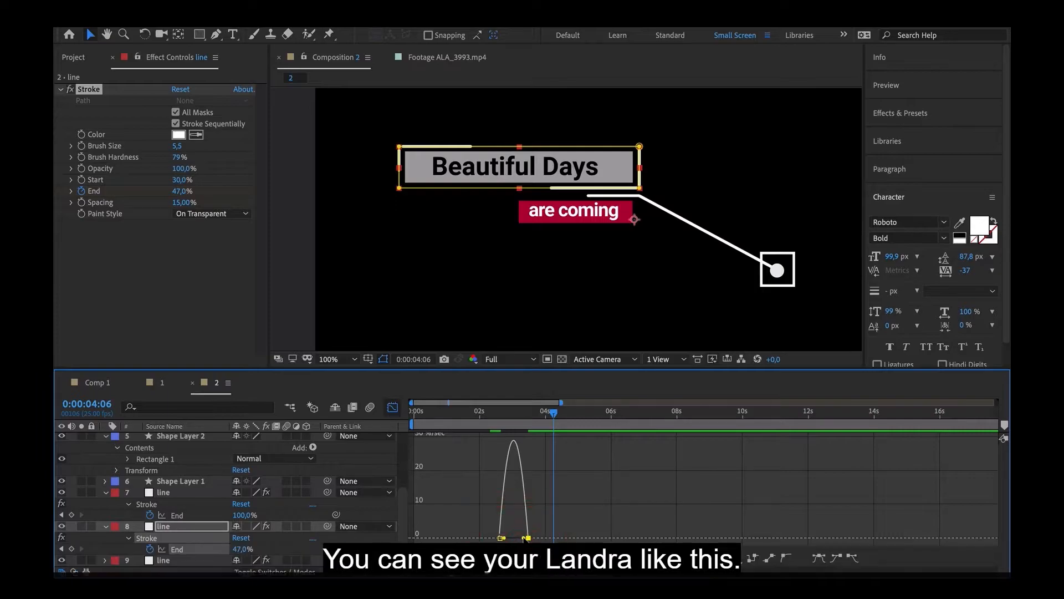
left_click_drag(523, 538, 516, 537)
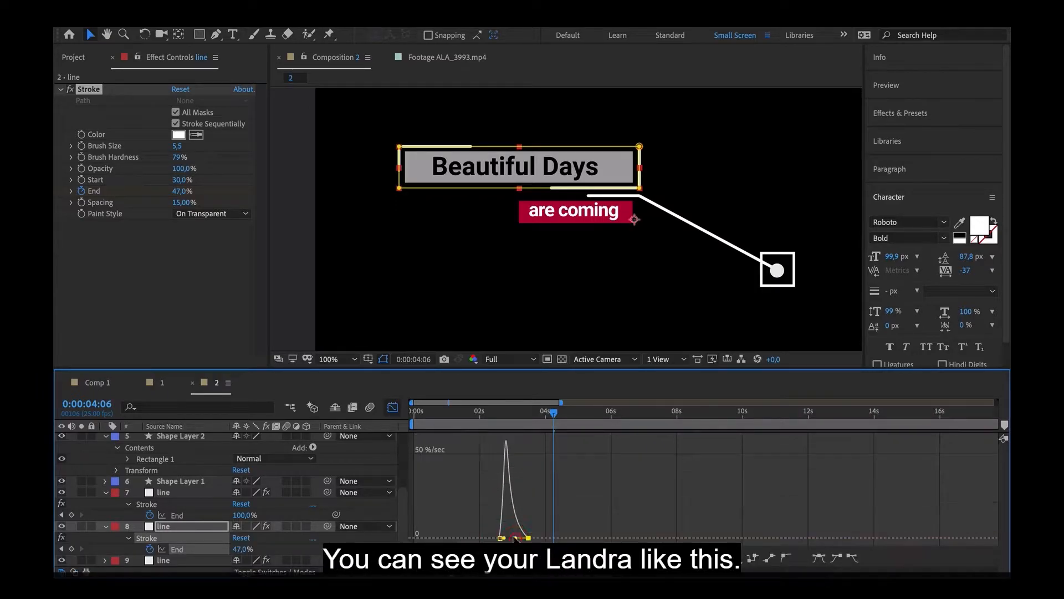
left_click(392, 408)
left_click(497, 422)
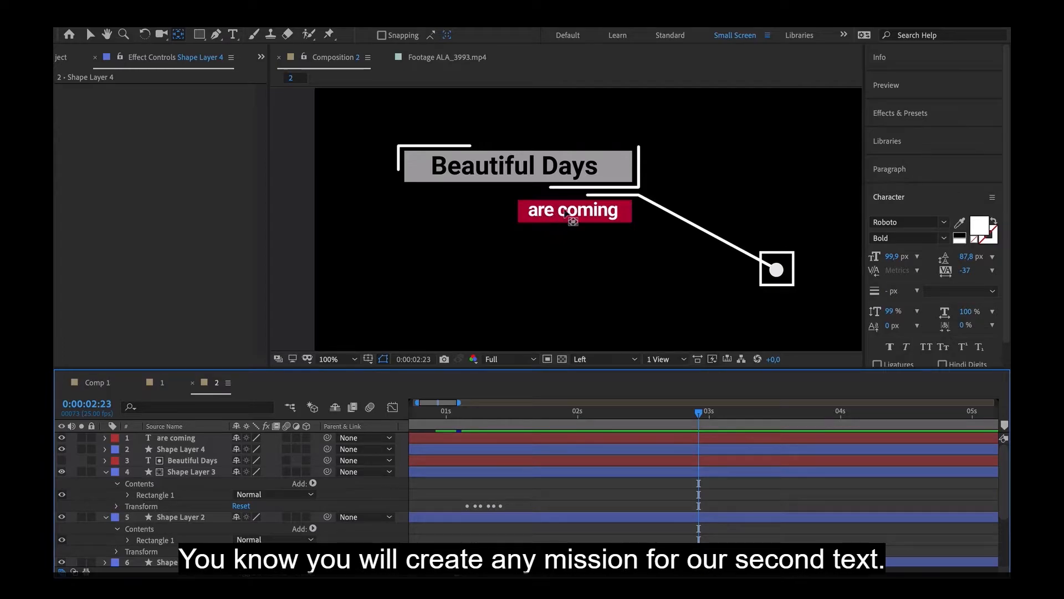
Start Opacity keyframes on both the "are coming" text and its red bar at 0:00:02:01
left_click(179, 449)
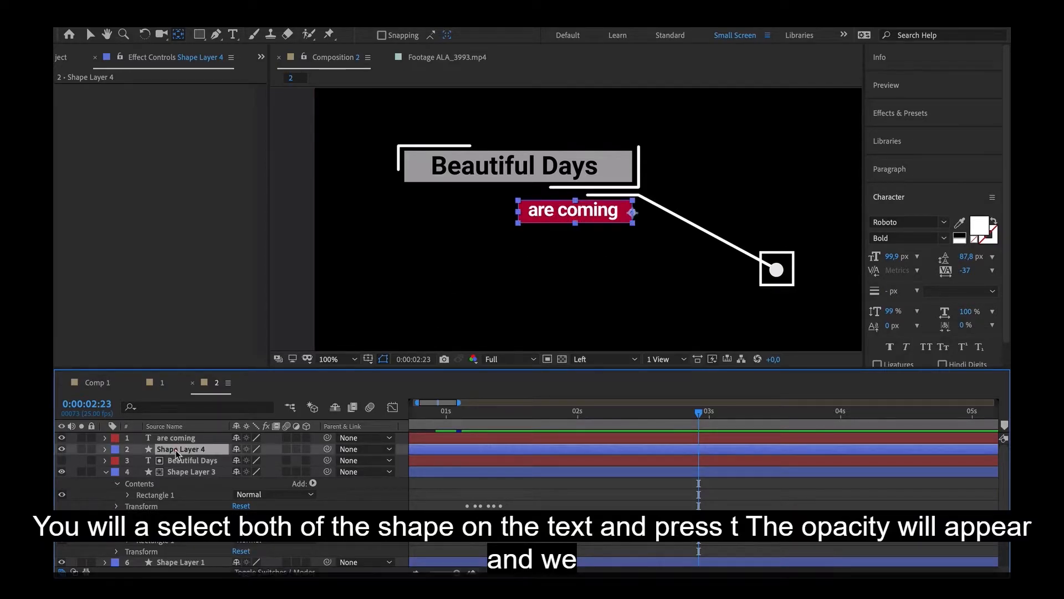
left_click(176, 437, "shift")
left_click(583, 413)
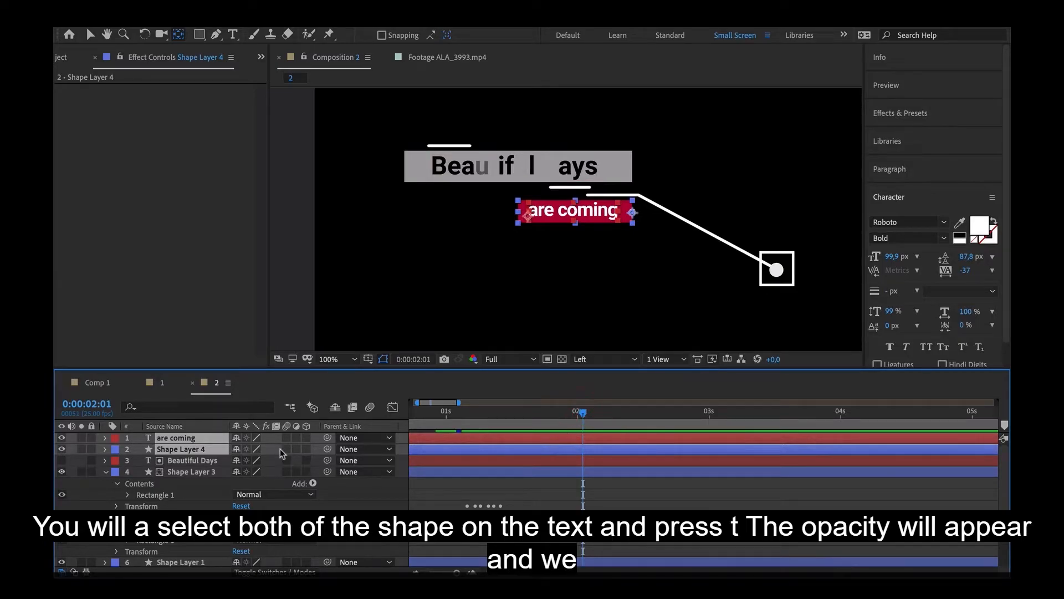
key("t")
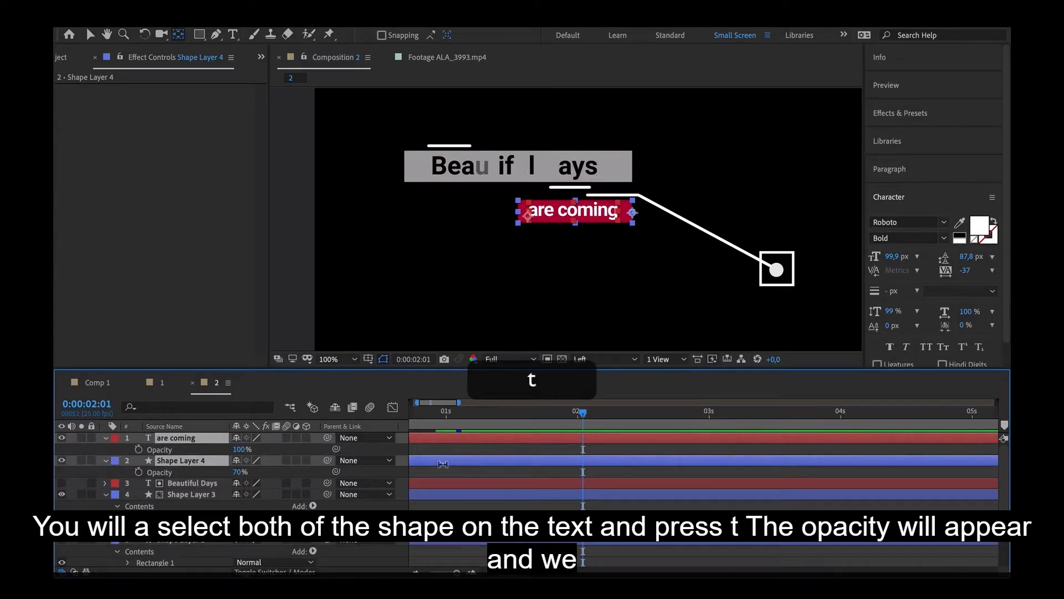
left_click(138, 449)
Move both layers' Opacity keyframes to 0:00:02:04 and add 0% Opacity at 0:00:02:01 and 0:00:02:07
left_click_drag(583, 456, 599, 454)
left_click_drag(240, 449, 160, 450)
left_click_drag(583, 416, 615, 415)
left_click_drag(241, 449, 158, 450)
Try to paste both layers' middle Opacity keyframes together at 0:00:02:10, and undo the paste
left_click_drag(606, 447, 593, 481)
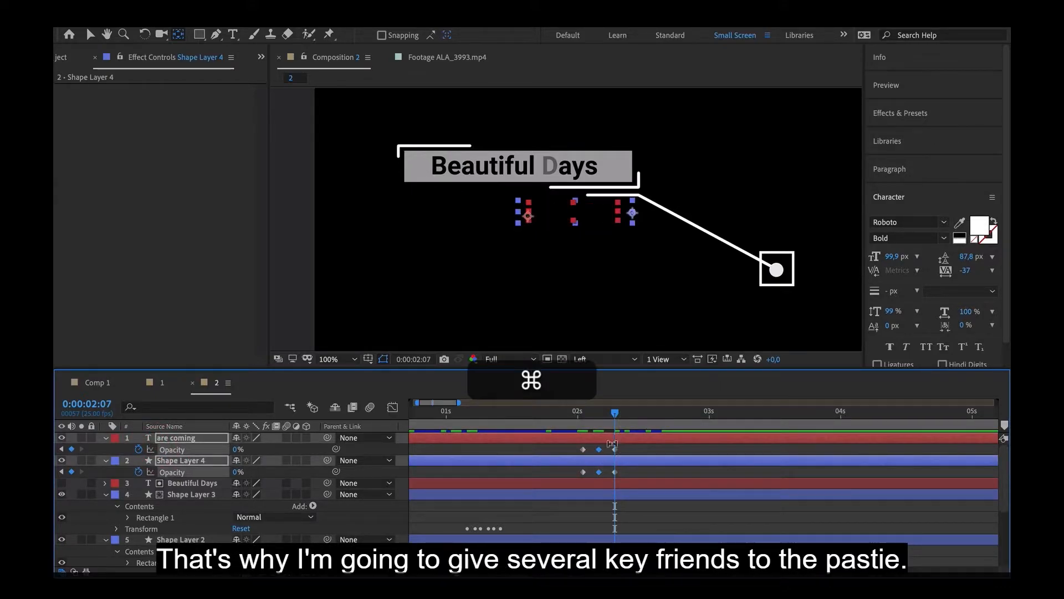
key("super+c")
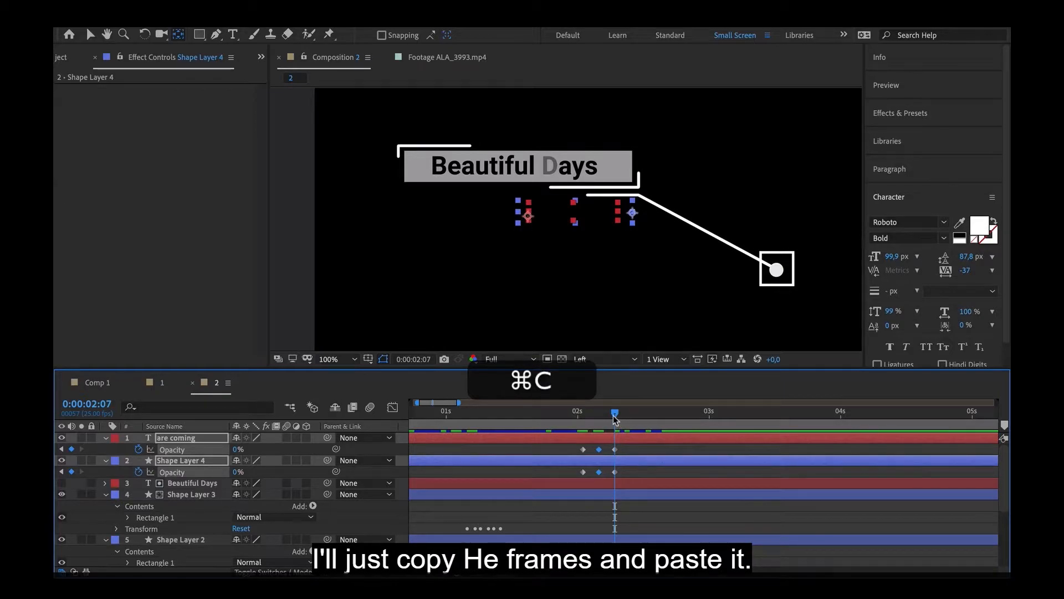
left_click_drag(615, 414, 630, 417)
key("super+v")
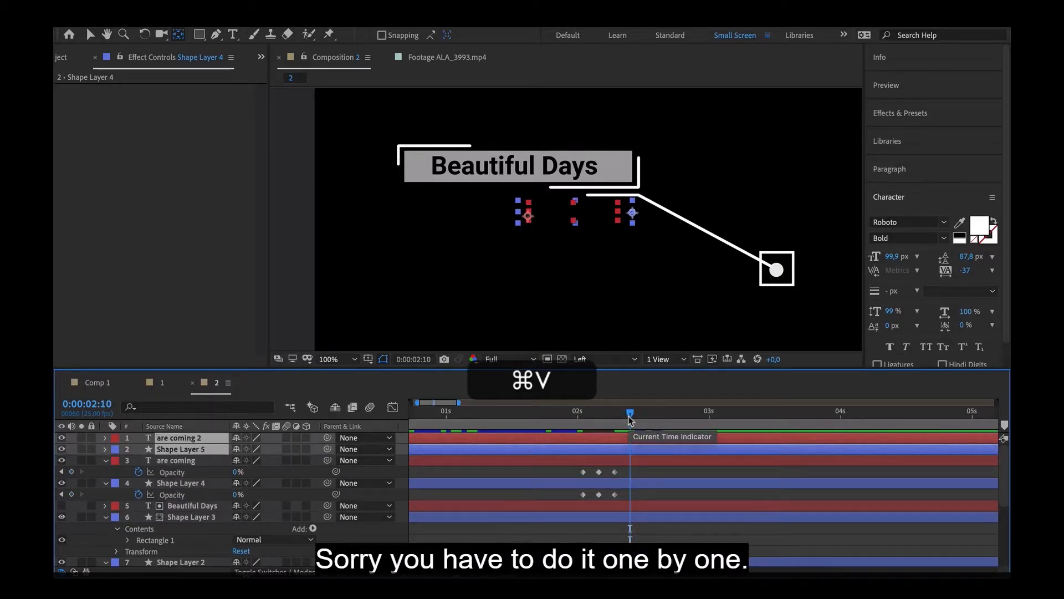
key("super+z")
Copy the middle Opacity keyframe to 0:00:02:10 on the "are coming" text and red bar separately, and preview the flicker
left_click(612, 455)
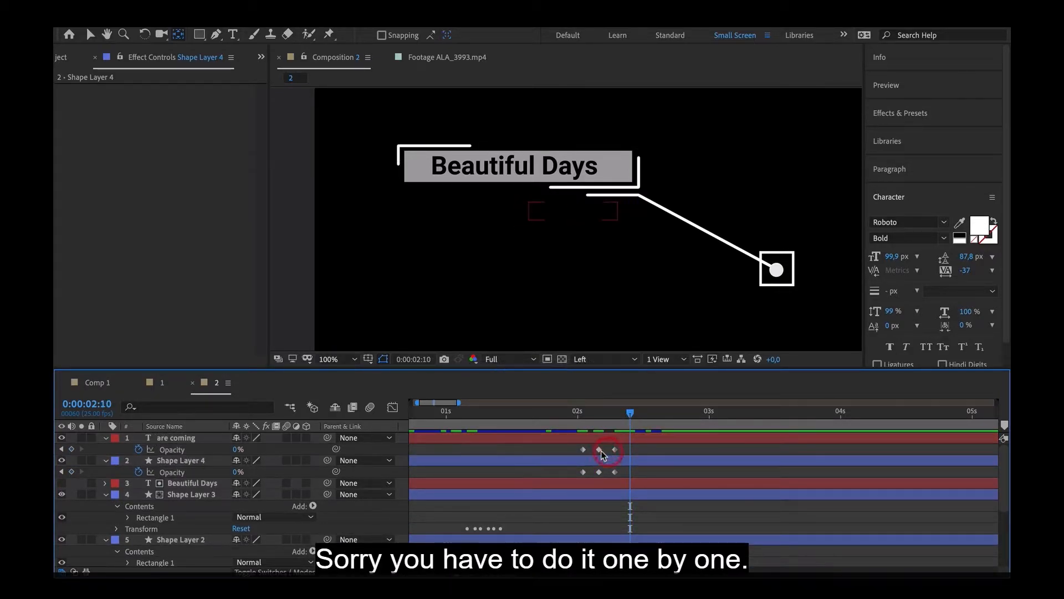
left_click(615, 449)
key("super+c")
key("super+v")
left_click(600, 472)
key("super+c")
key("super+v")
left_click_drag(636, 417, 586, 419)
key("space")
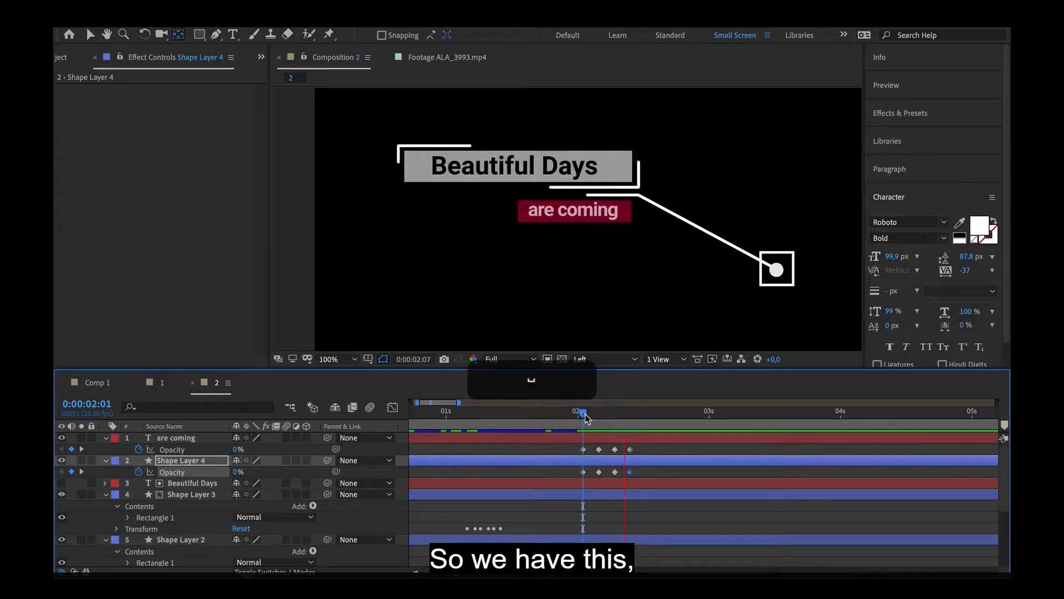
key("space")
left_click(588, 415)
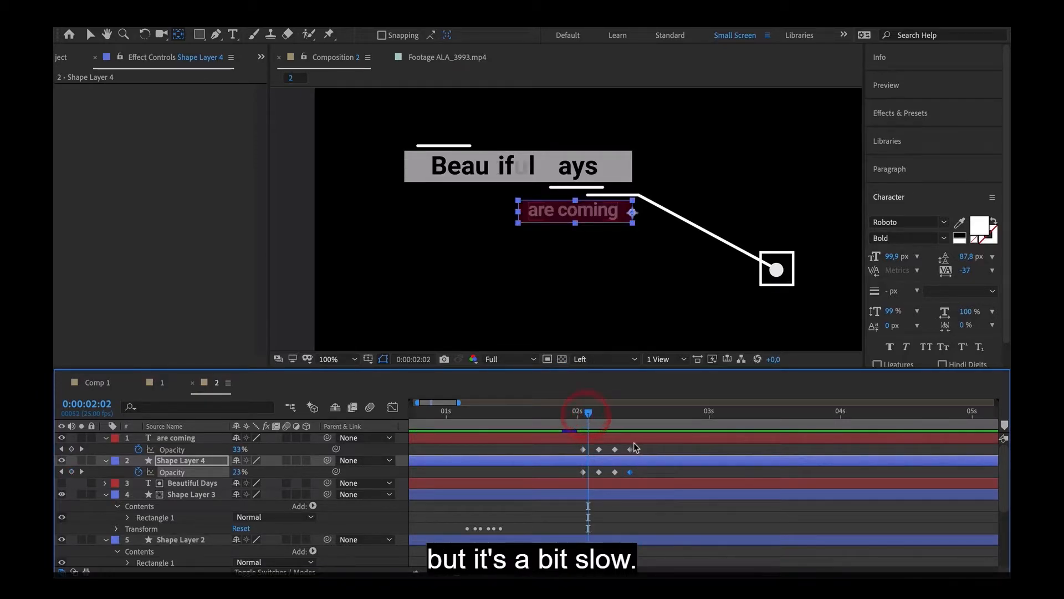
Compress the Opacity keyframes of the "are coming" text and red bar proportionally so the flicker ends near 0:00:02:05
left_click_drag(643, 446, 609, 476)
key("space")
key("space")
left_click(612, 450, "super")
left_click(610, 450, "alt+super")
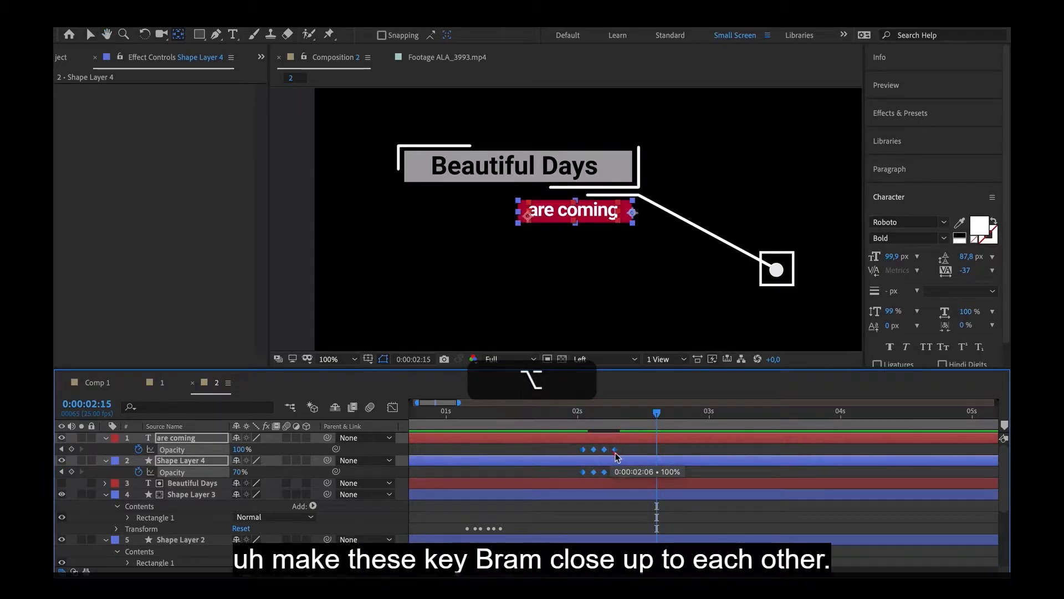
Play back the shortened "are coming" flicker and the whole title animation from the start to check the timing
left_click(577, 414)
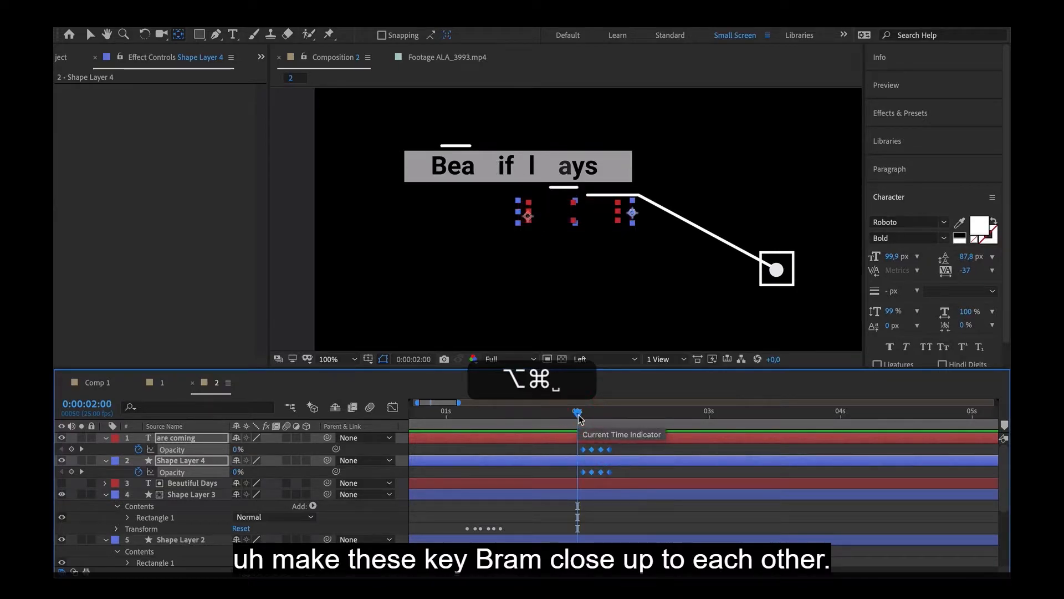
key("space")
left_click(572, 416)
key("space")
key("space")
left_click(569, 417)
key("space")
key("space")
left_click_drag(578, 414, 369, 418)
key("space")
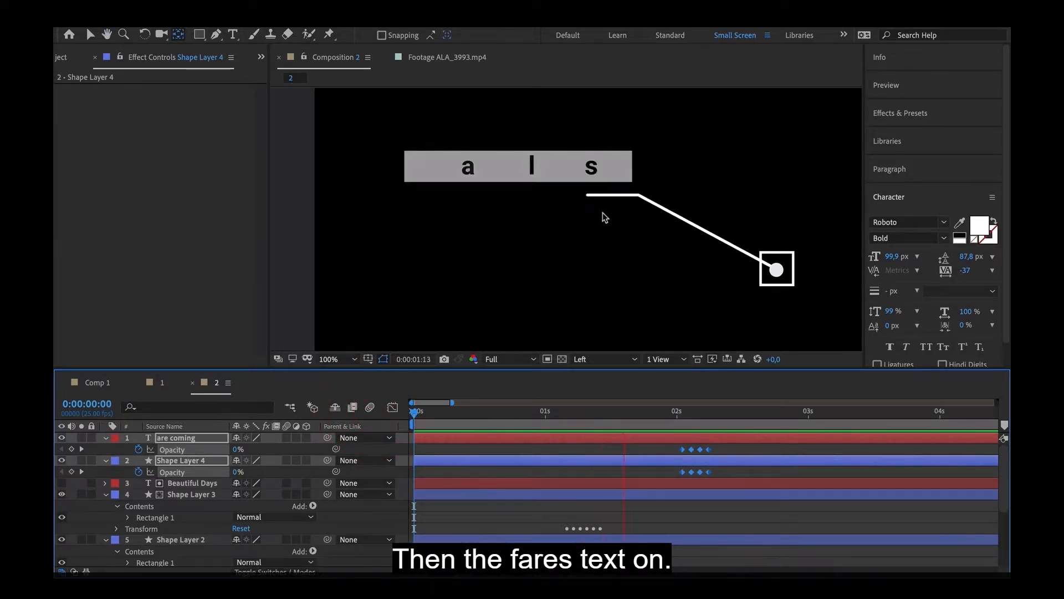
key("space")
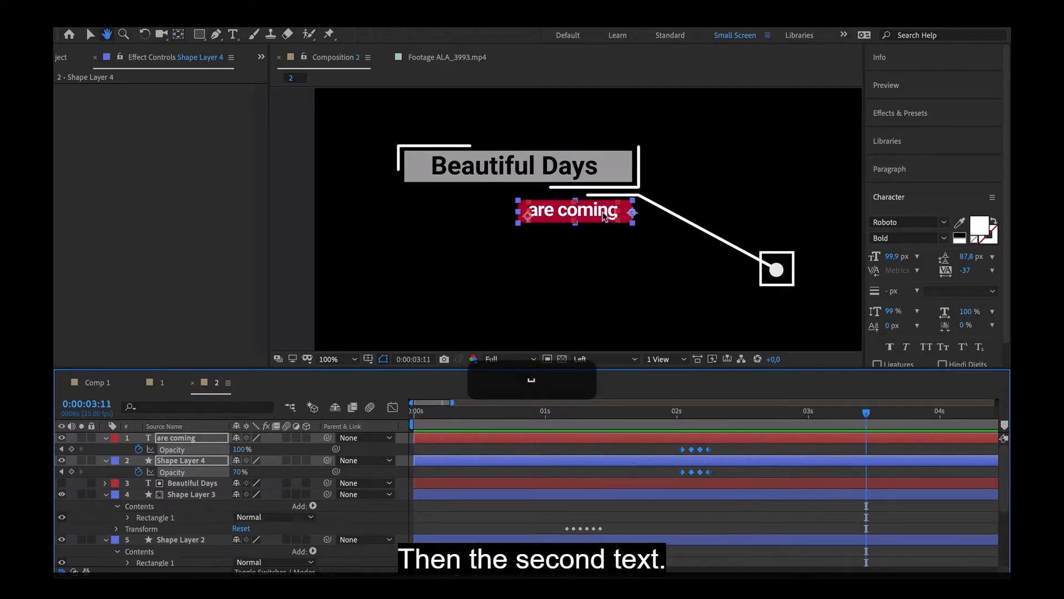
scroll(604, 216, "down", 1)
left_click(430, 416)
key("space")
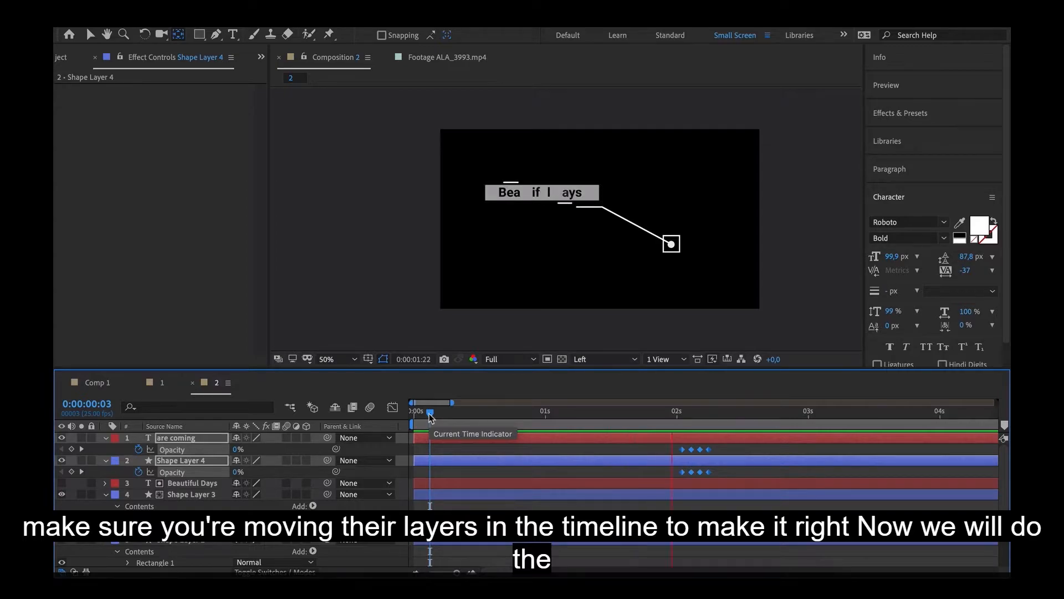
key("space")
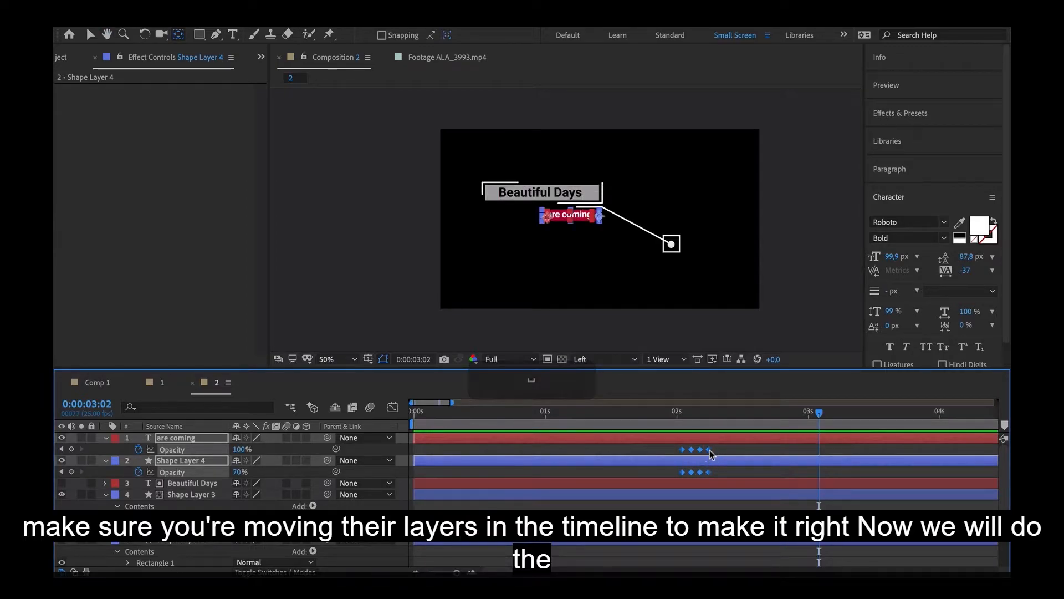
Shift the "are coming" text and red bar layers earlier so their flicker ends near 0:00:02:00, and preview it
key("v")
left_click_drag(693, 438, 661, 438)
left_click(619, 413)
key("space")
key("space")
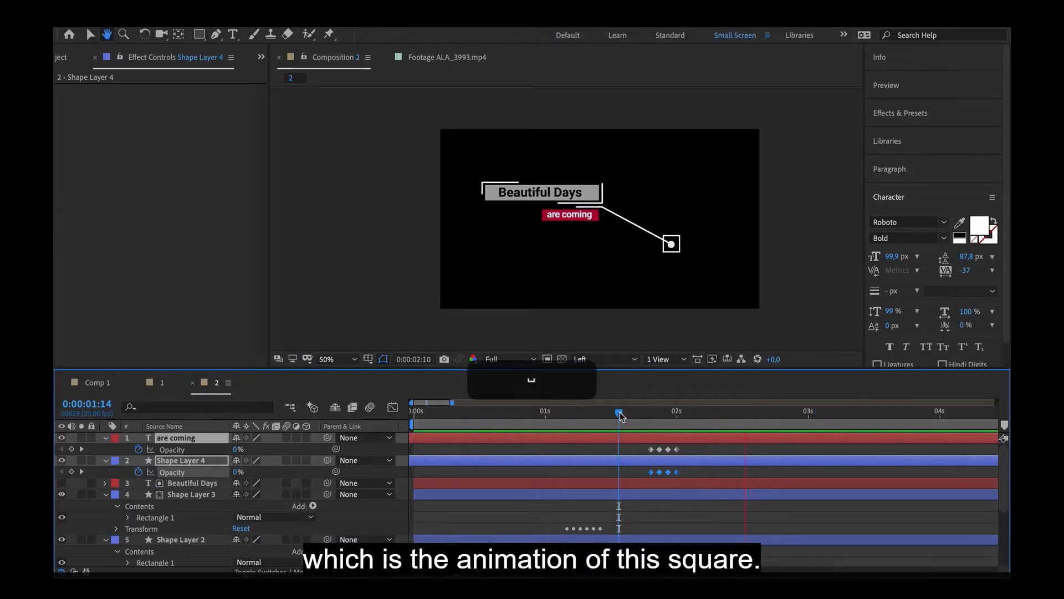
Select the square outline around the circle and show its Scale and Rotation properties in the timeline
scroll(707, 217, "up", 1)
left_click(792, 259)
key("space")
left_click_drag(724, 239, 618, 207)
scroll(166, 526, "down", 1)
key("s")
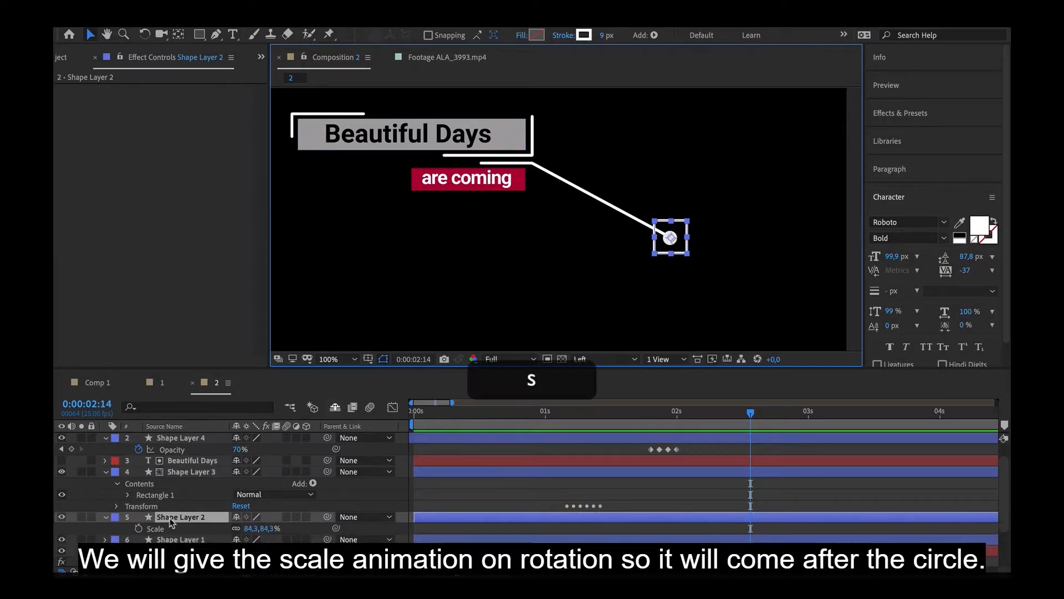
key("shift+r")
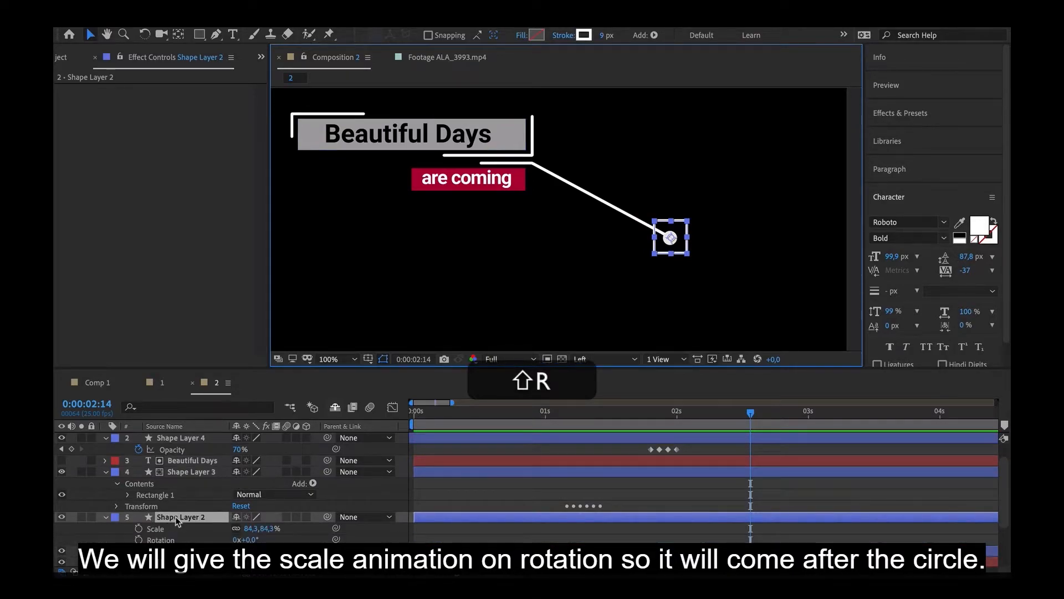
Keyframe the square's Scale at its current size at 0:00:00:08 and set it to 0% at 0:00:00:00
left_click_drag(675, 410, 456, 413)
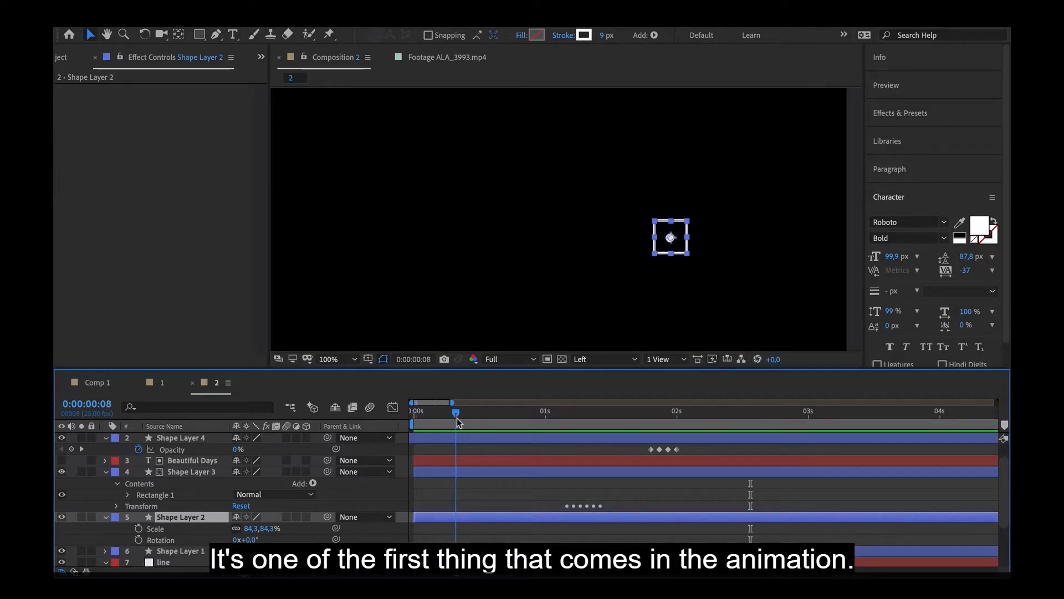
left_click(452, 451)
scroll(420, 496, "down", 1)
scroll(421, 498, "down", 1)
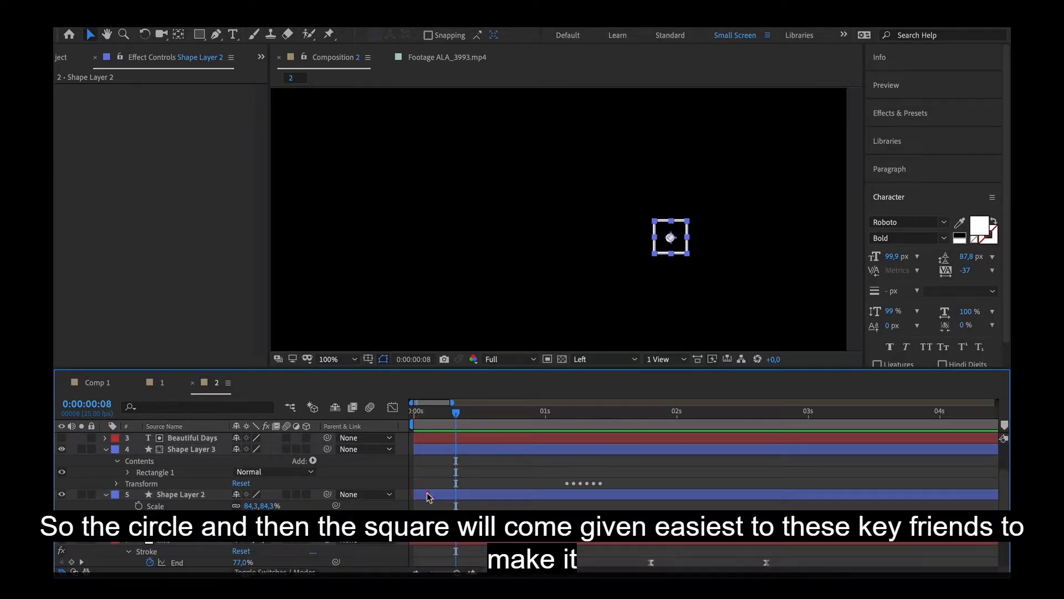
left_click(428, 494)
left_click(139, 506)
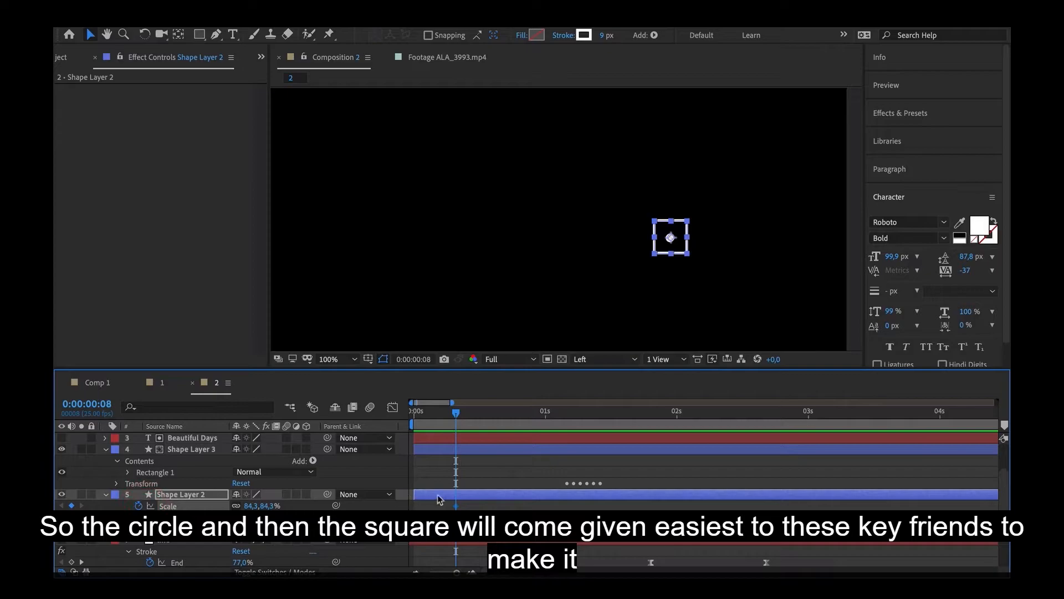
left_click_drag(453, 416, 415, 413)
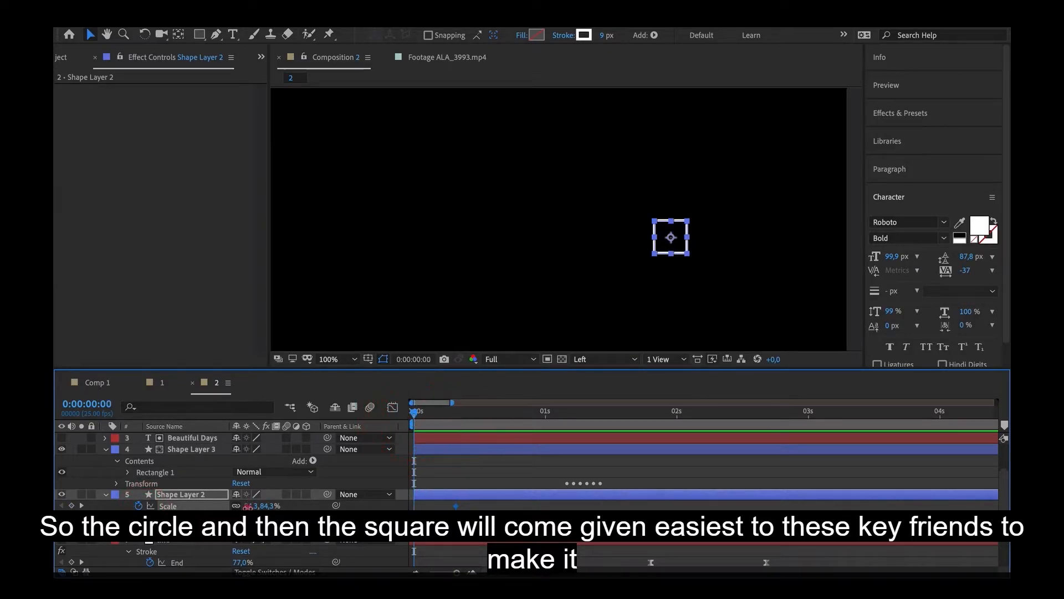
type("0")
key("Return")
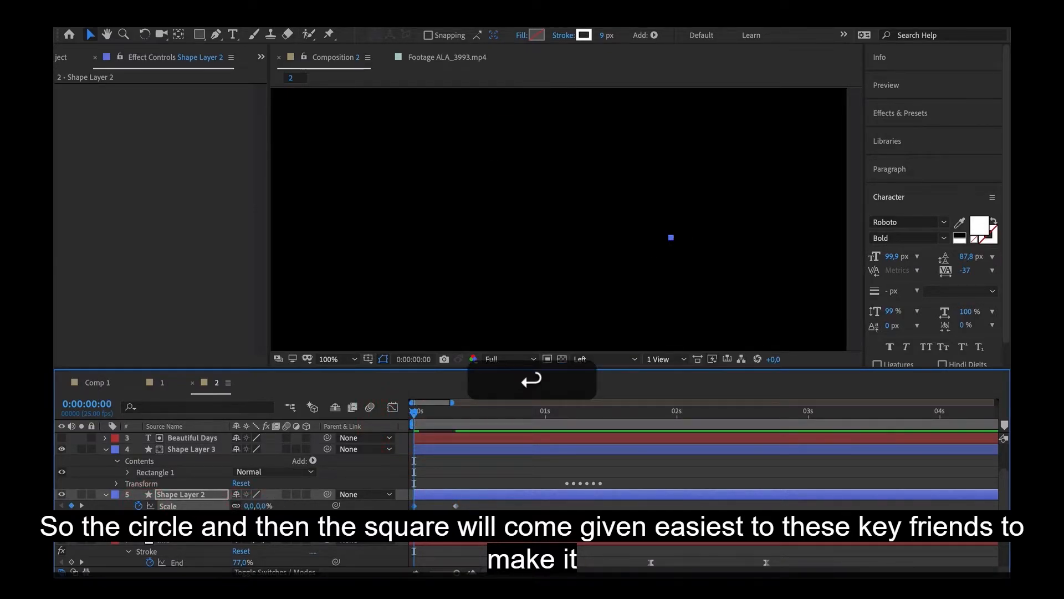
Apply Easy Ease to both of the square's Scale keyframes and shape their speed graph with an early peak and long ease-out
left_click_drag(477, 507, 409, 513)
right_click(415, 505)
mouse_move(457, 565)
left_click(607, 489)
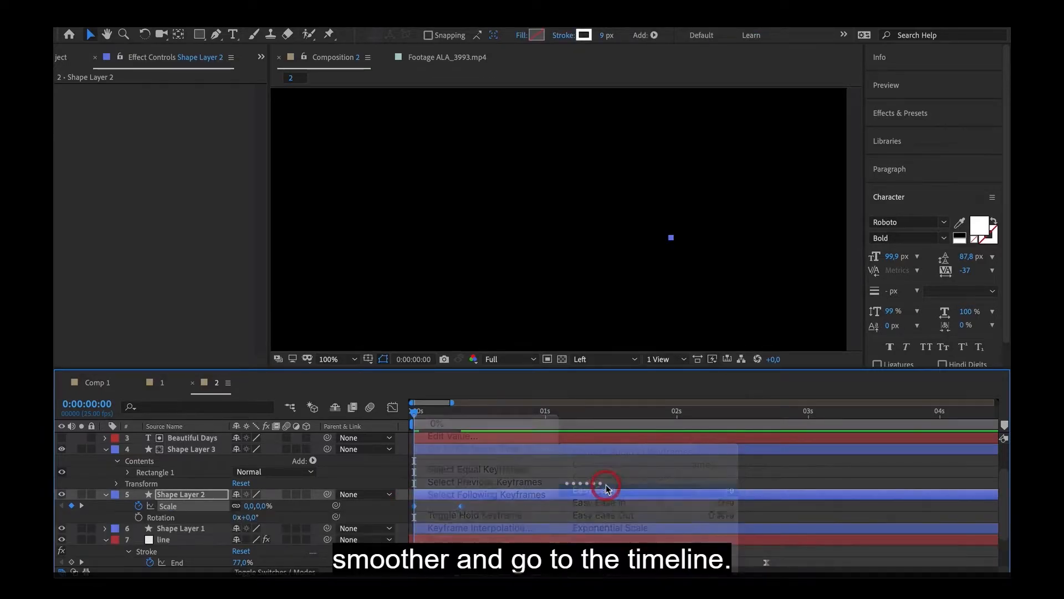
left_click(392, 407)
left_click_drag(469, 528, 441, 537)
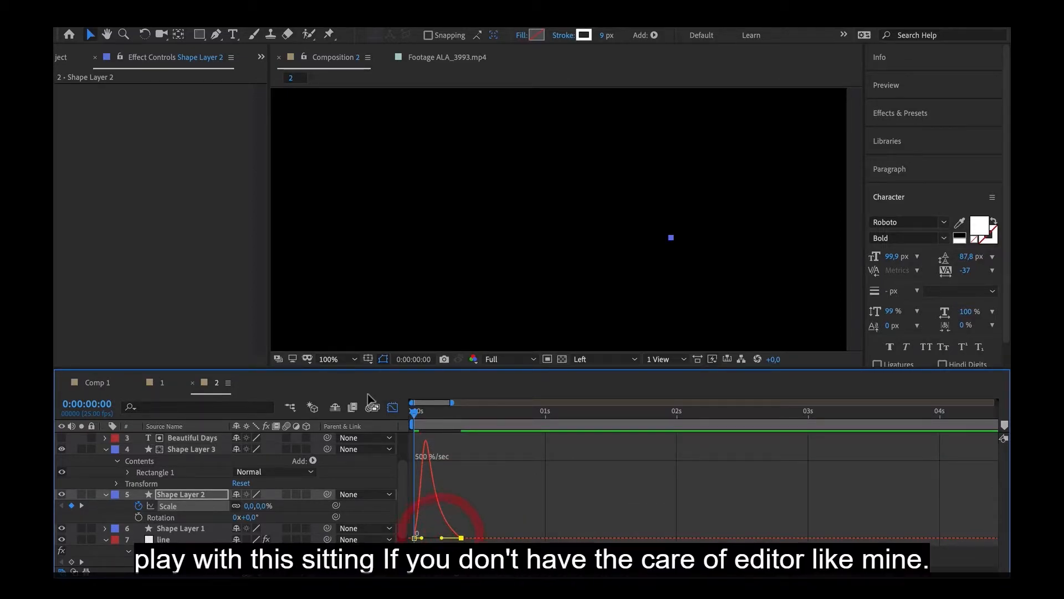
Play back the eased square scaling and check the graph type options for its speed graph
left_click(393, 407)
key("space")
key("space")
left_click(394, 408)
left_click(571, 558)
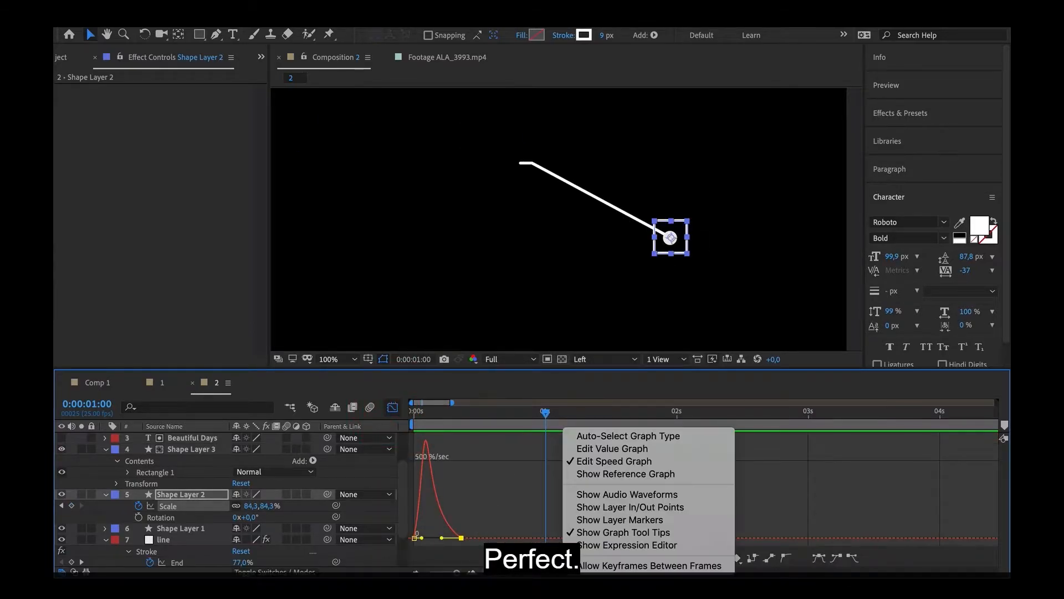
left_click(392, 408)
key("space")
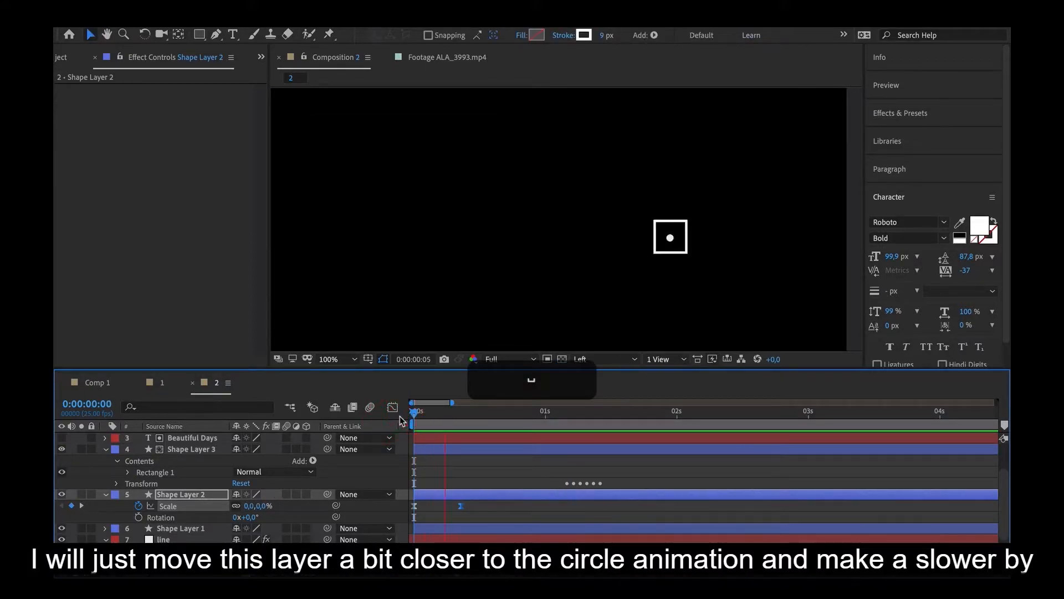
Shift the square's layer slightly later than the circle's, preview it, and extend the layer's start back to the composition's beginning
key("period")
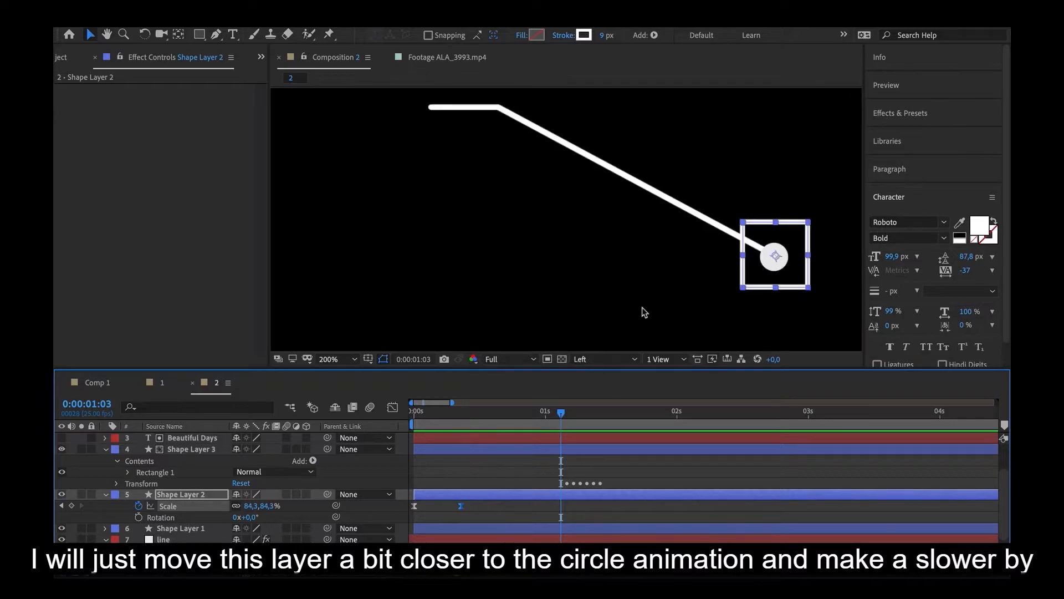
left_click(450, 499)
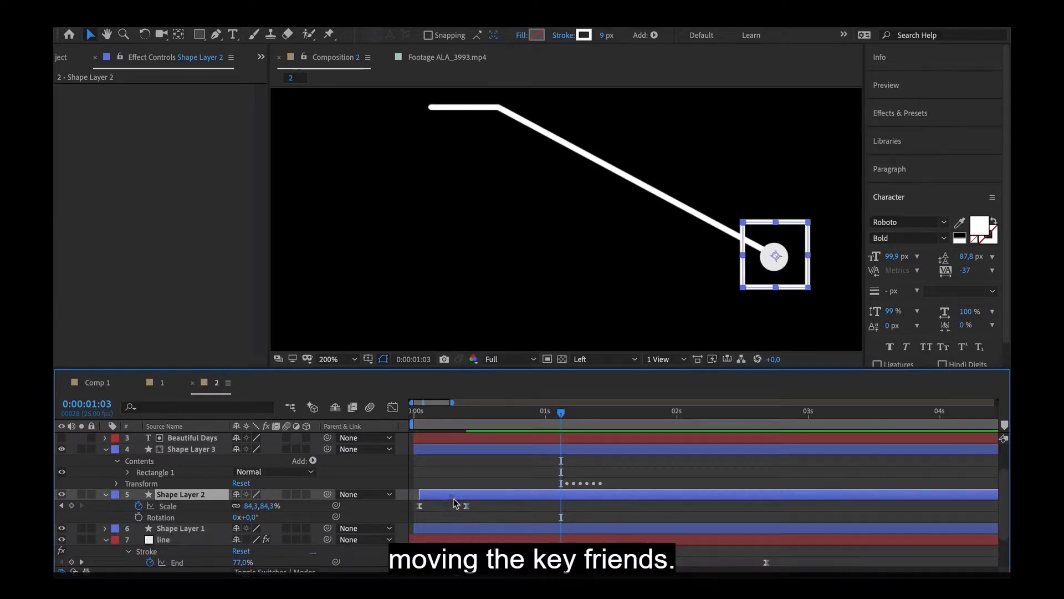
left_click(466, 506)
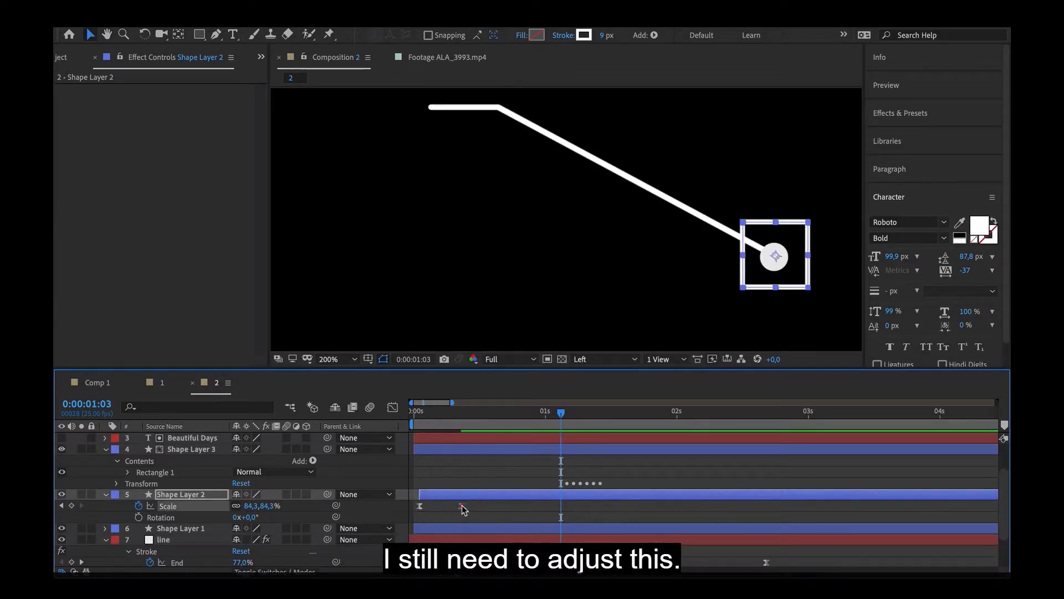
left_click(420, 424)
key("space")
key("space")
left_click_drag(420, 495, 381, 490)
Play back the opening from 0:00:00:02 to check the delay between the circle and square animations
left_click(425, 416)
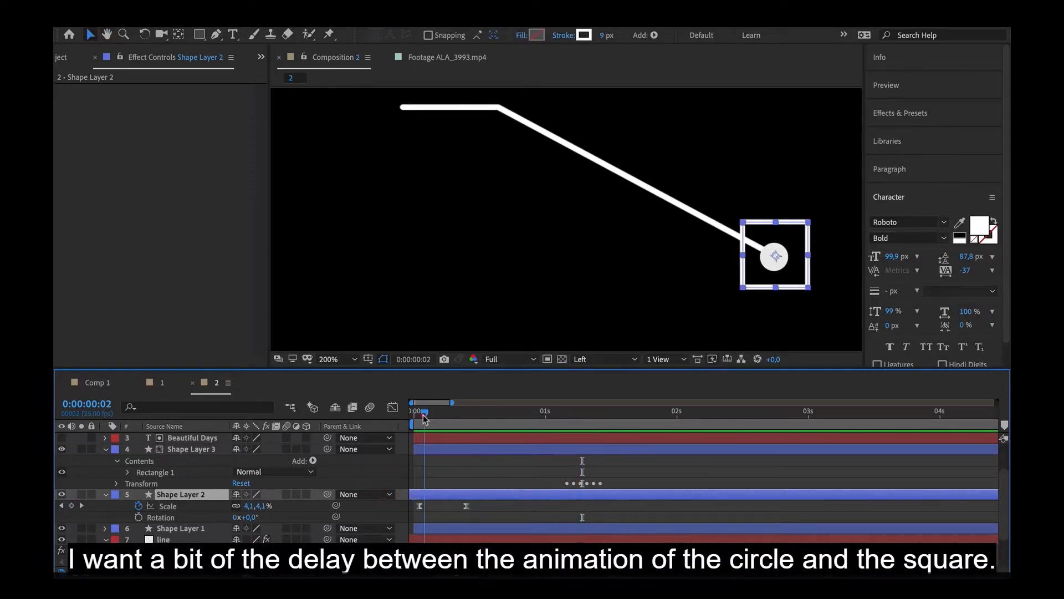
key("space")
key("space")
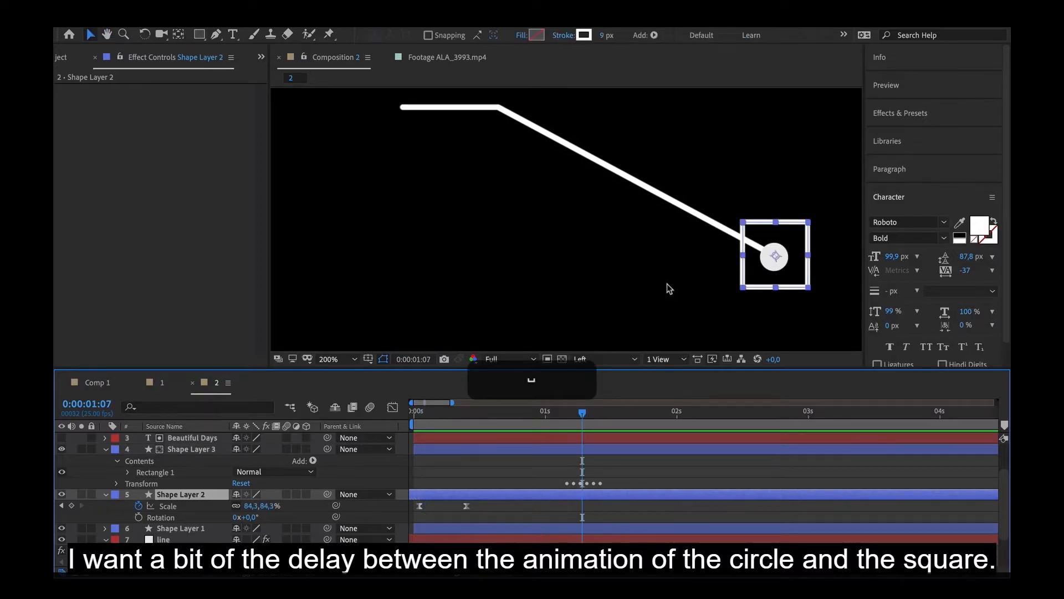
left_click_drag(669, 289, 532, 281)
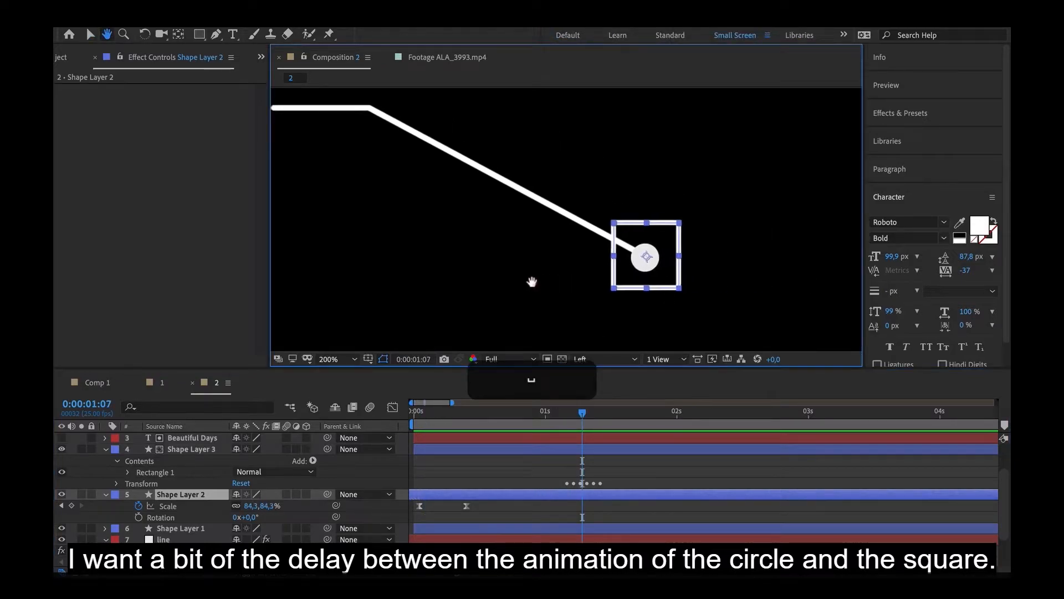
left_click(424, 417)
key("space")
key("space")
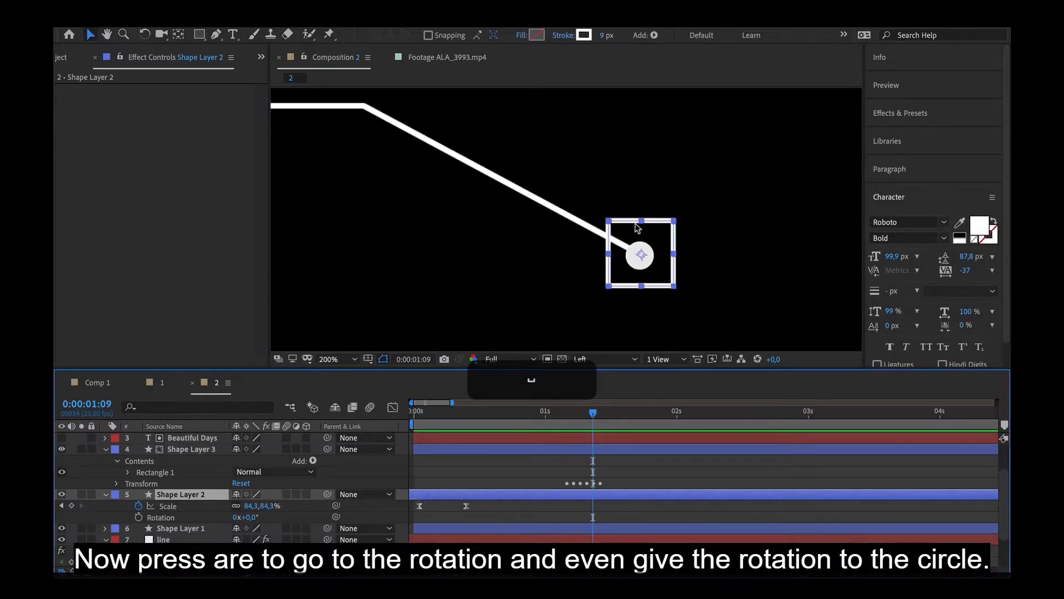
Show the square's Rotation property and keyframe it at 0° at the start of the composition
key("Down")
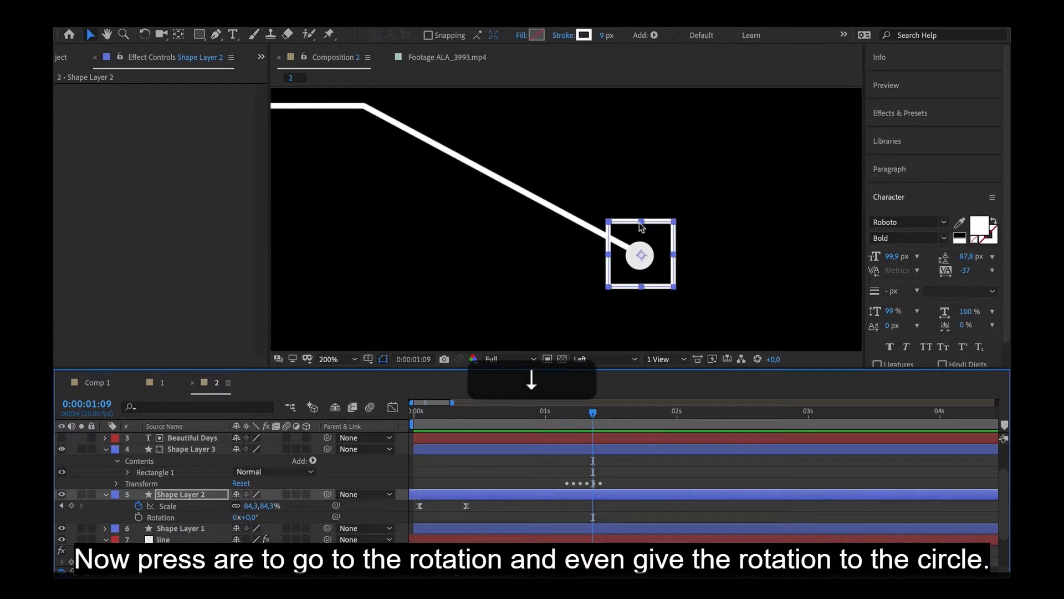
left_click(166, 495)
key("r")
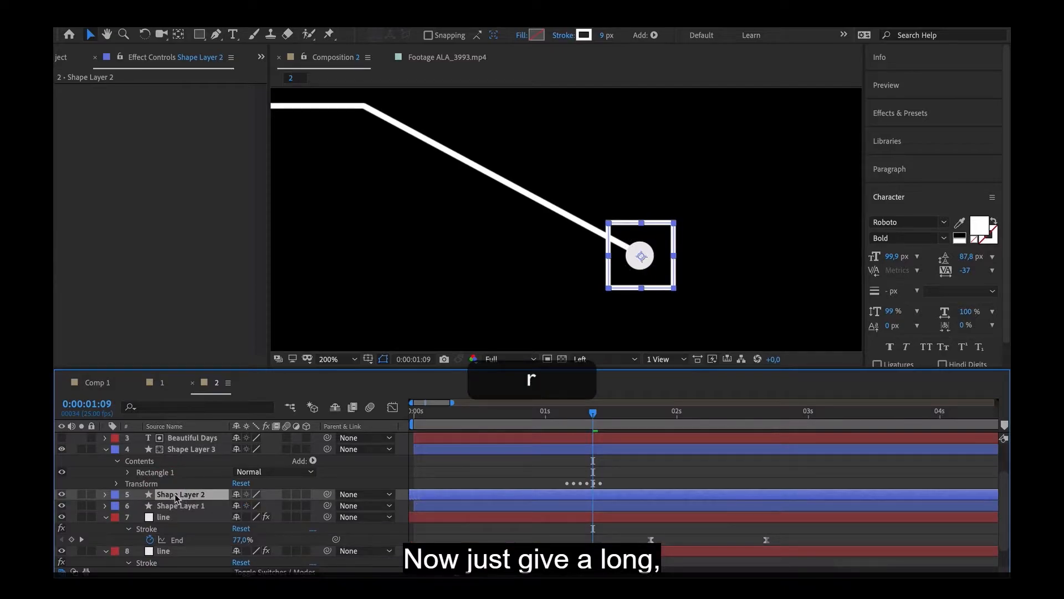
left_click(139, 506)
left_click_drag(593, 505, 421, 517)
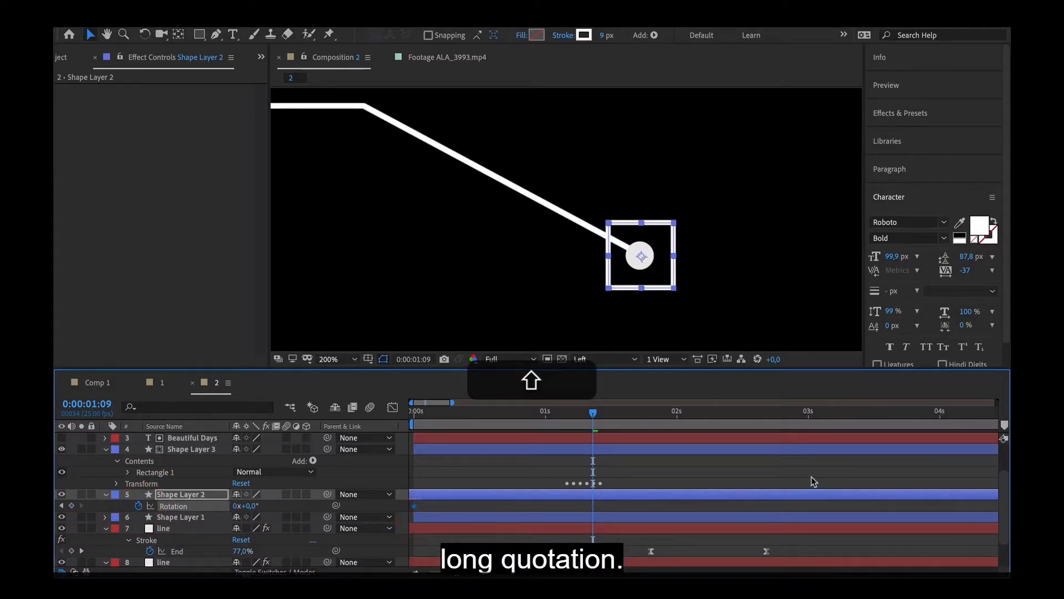
Add a second Rotation keyframe with a higher angle at 0:00:11:08 to make the square rotate slowly and continuously
key("minus")
key("minus")
left_click_drag(563, 415, 545, 416)
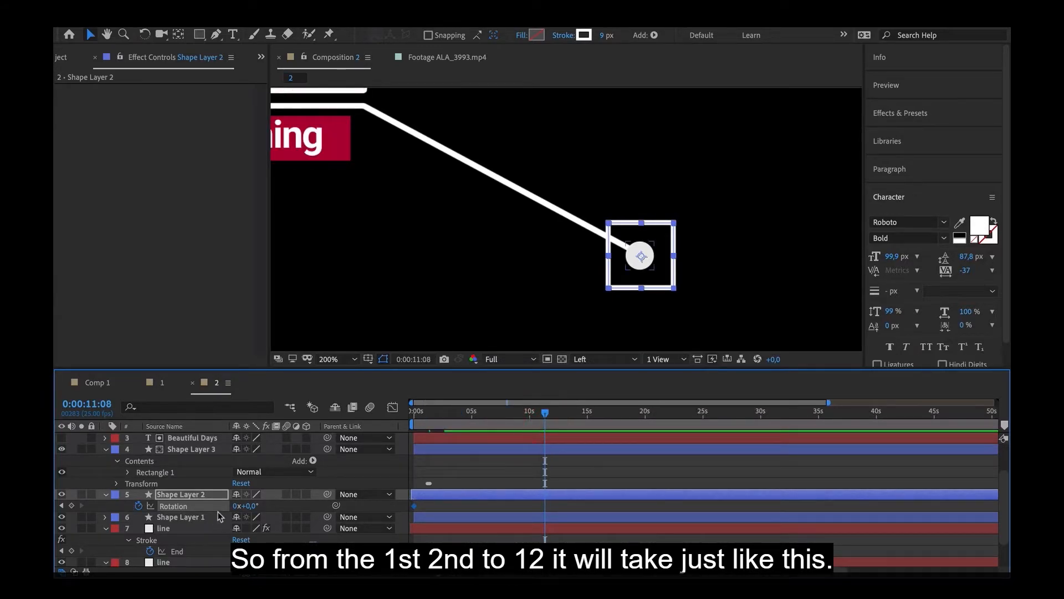
left_click_drag(248, 506, 403, 505)
Play back the complete second title animation from the start with the whole frame in view
key("space")
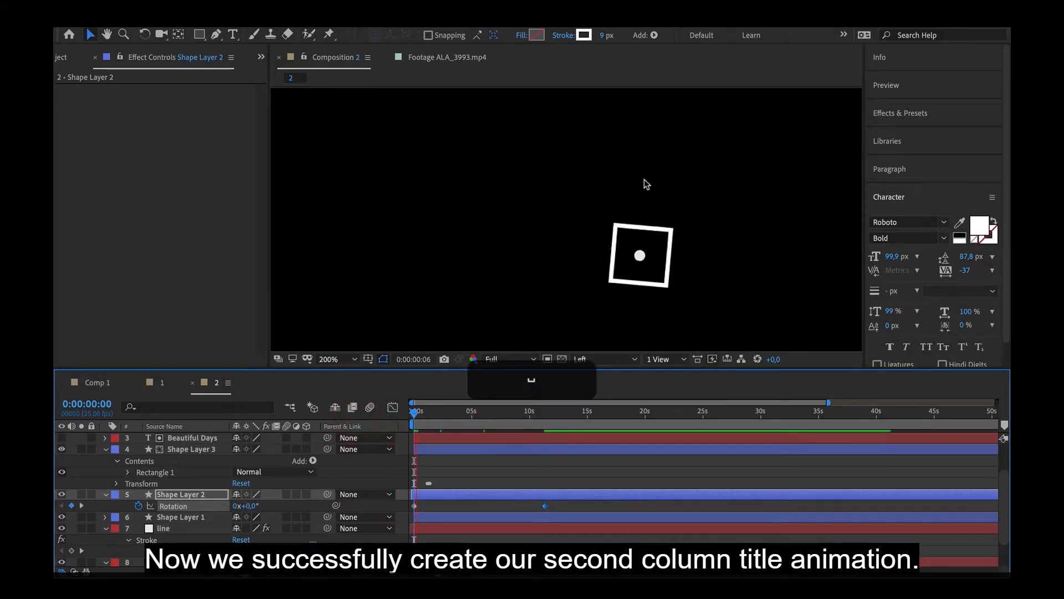
scroll(676, 242, "down", 2)
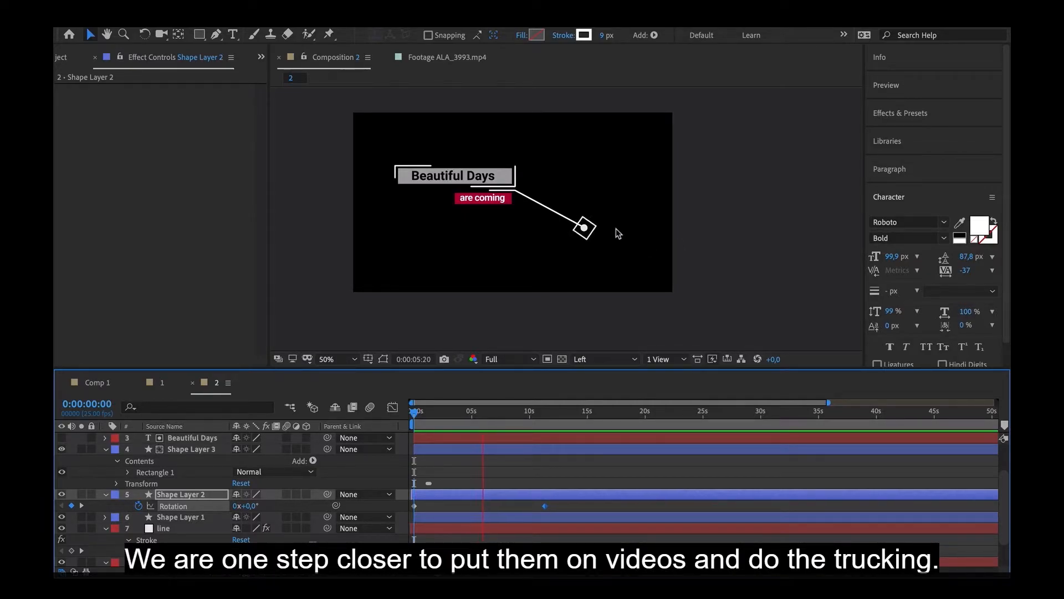
key("space")
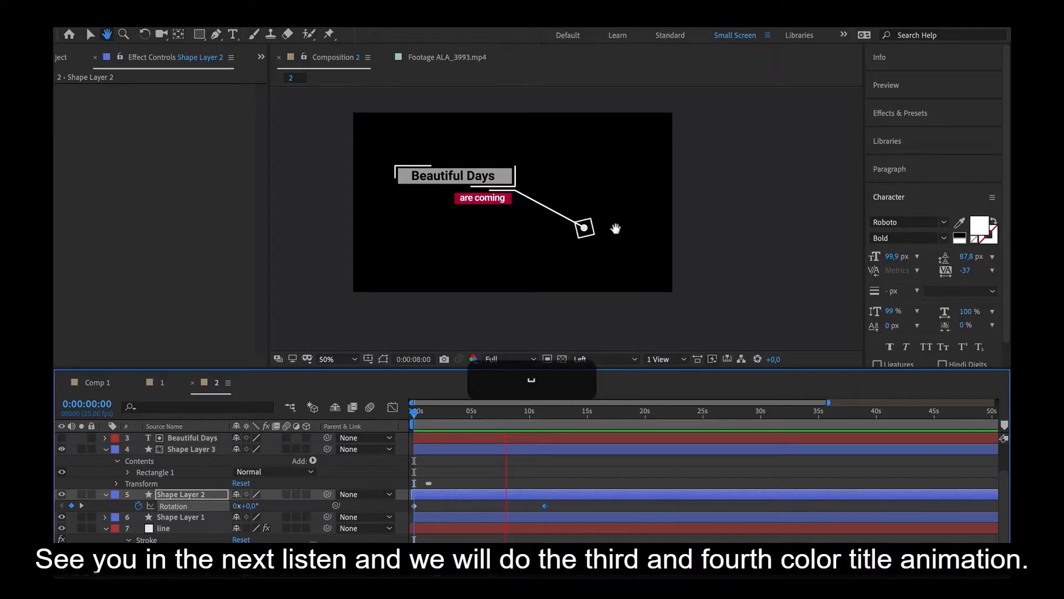
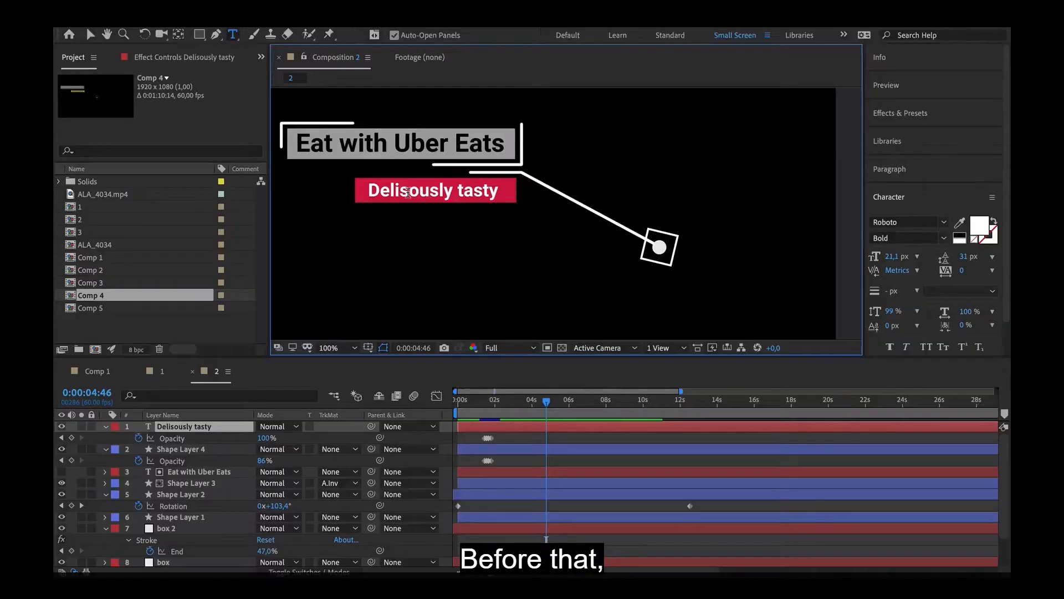
Correct the red bar's text to "Deliciously tasty" and check the title at 0:00:02:26
left_click(408, 192)
type("iciously tasty")
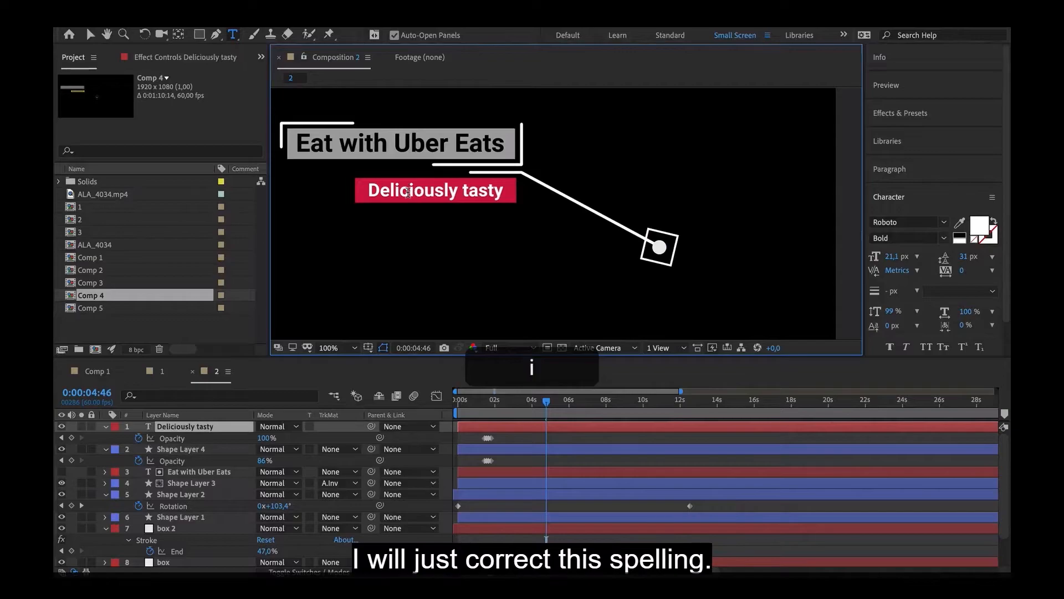
left_click_drag(472, 403, 503, 411)
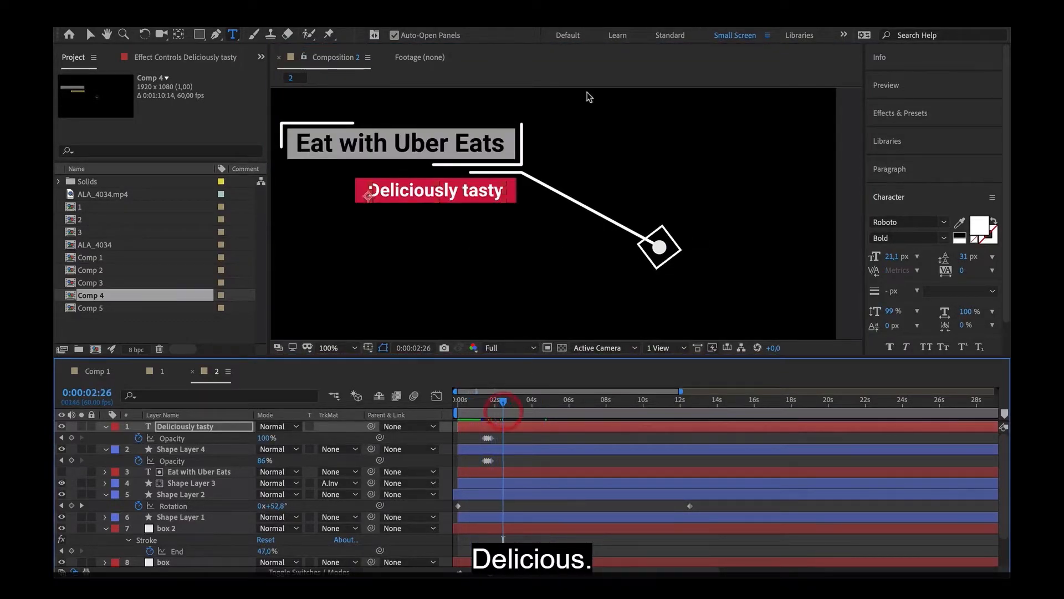
Create a new 1920 x 1080, 60 fps composition named 3 for the third call-out title
left_click(96, 349)
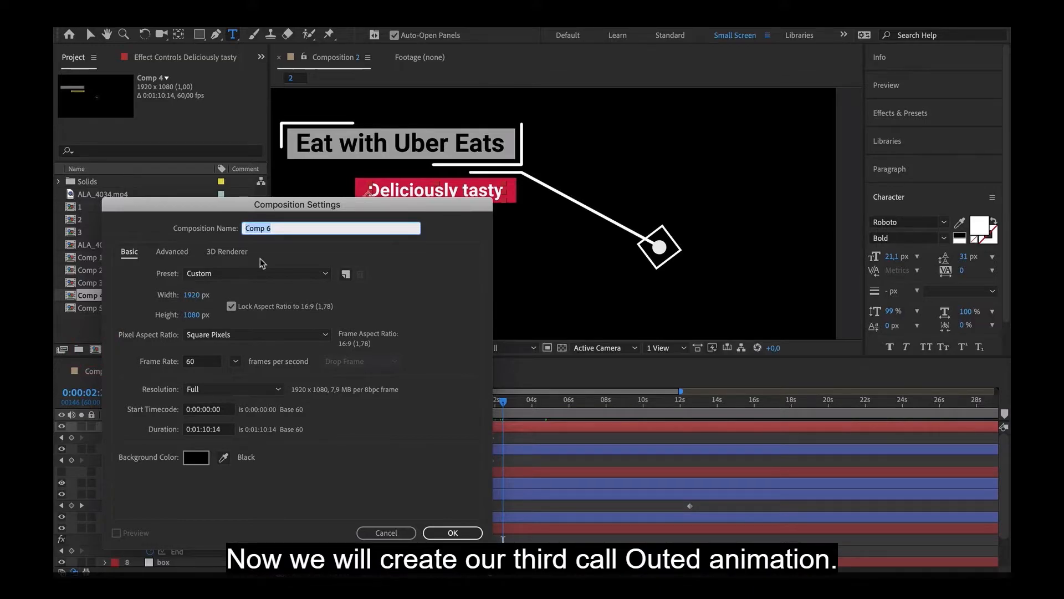
type("3")
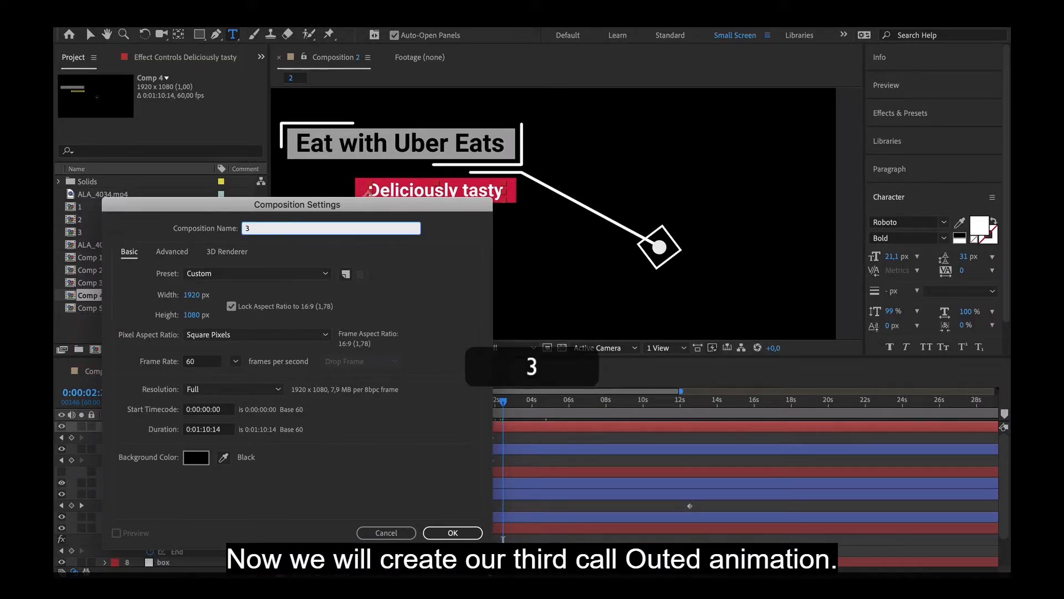
key("Return")
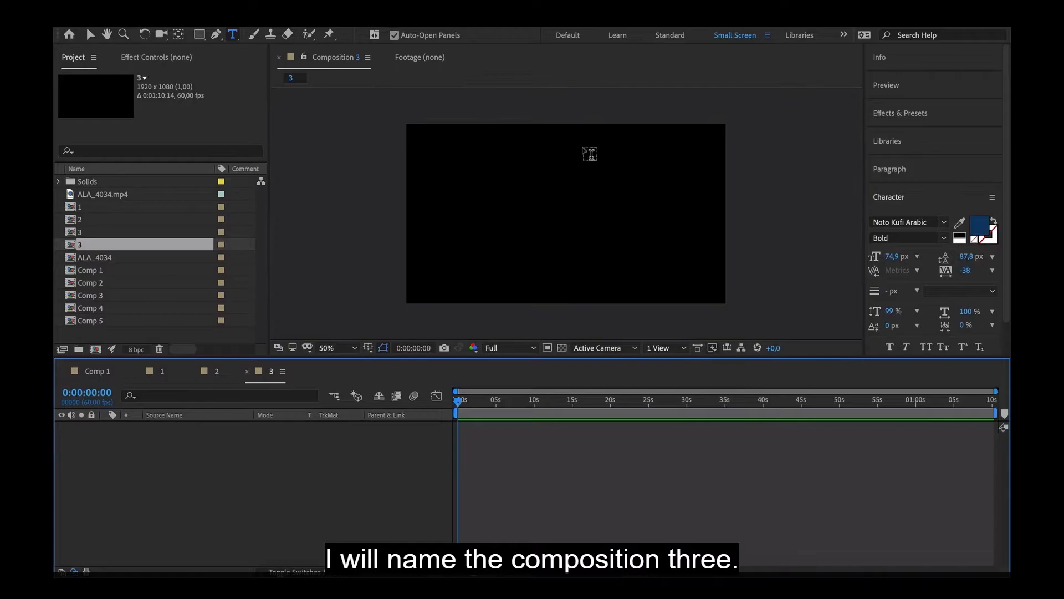
Copy the circle and rotating square layers from composition 2 into composition 3 and scrub through their animation
left_click(216, 371)
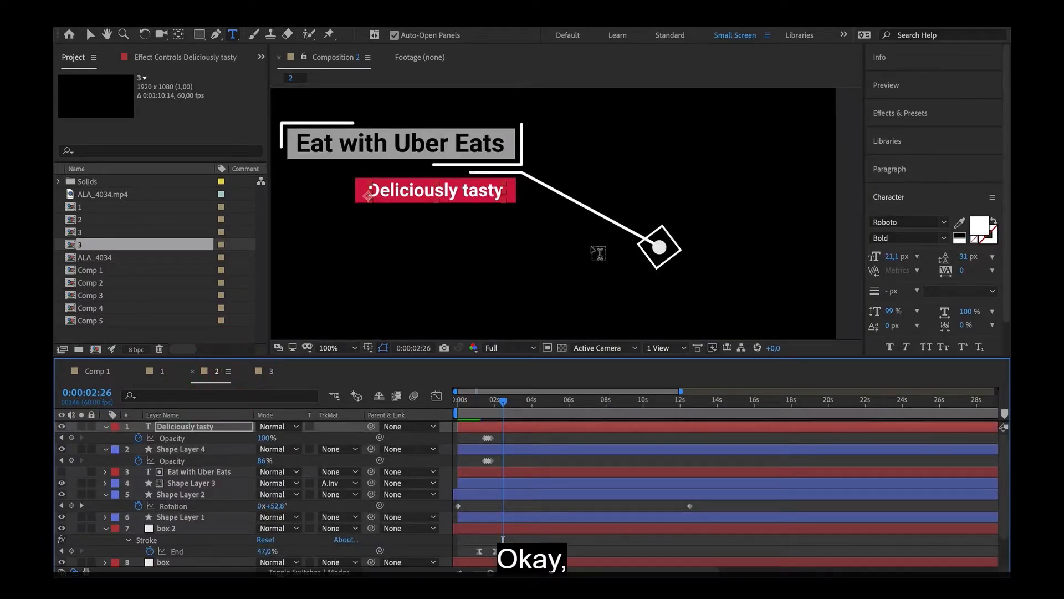
key("v")
left_click(671, 251)
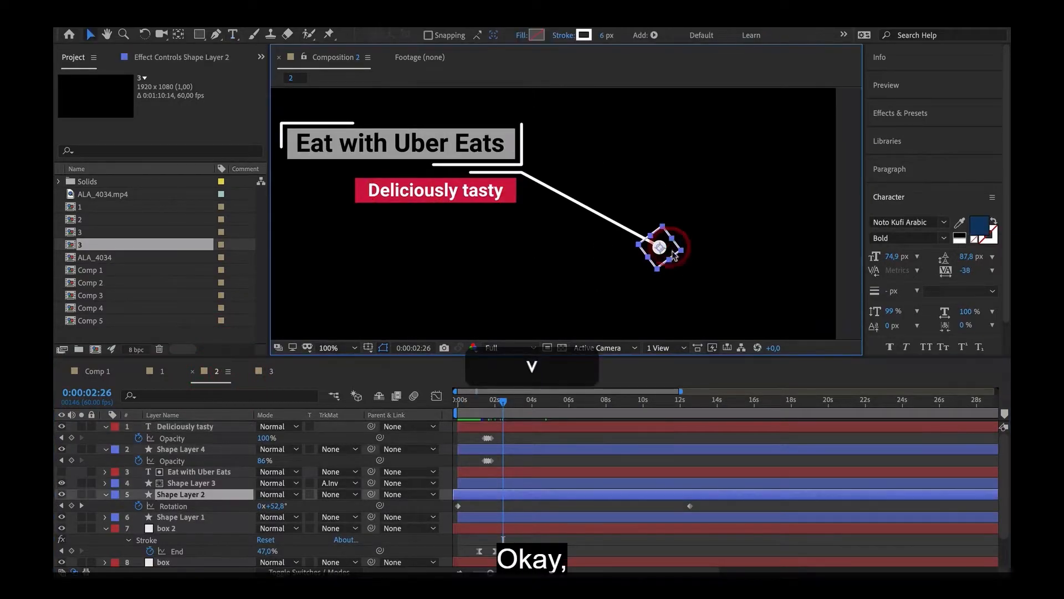
left_click(169, 516, "shift")
key("super+c")
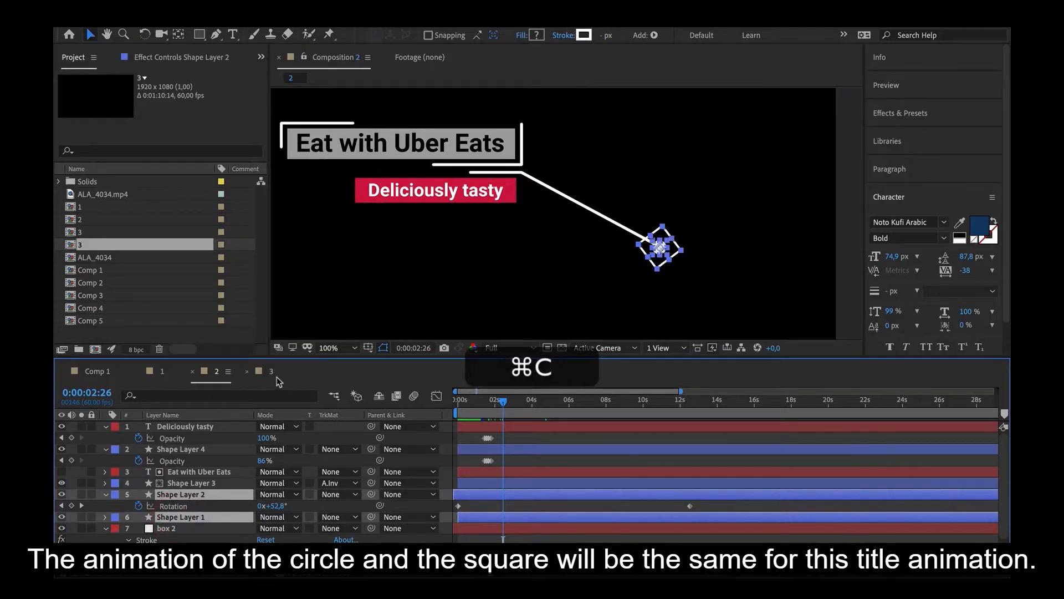
left_click(270, 372)
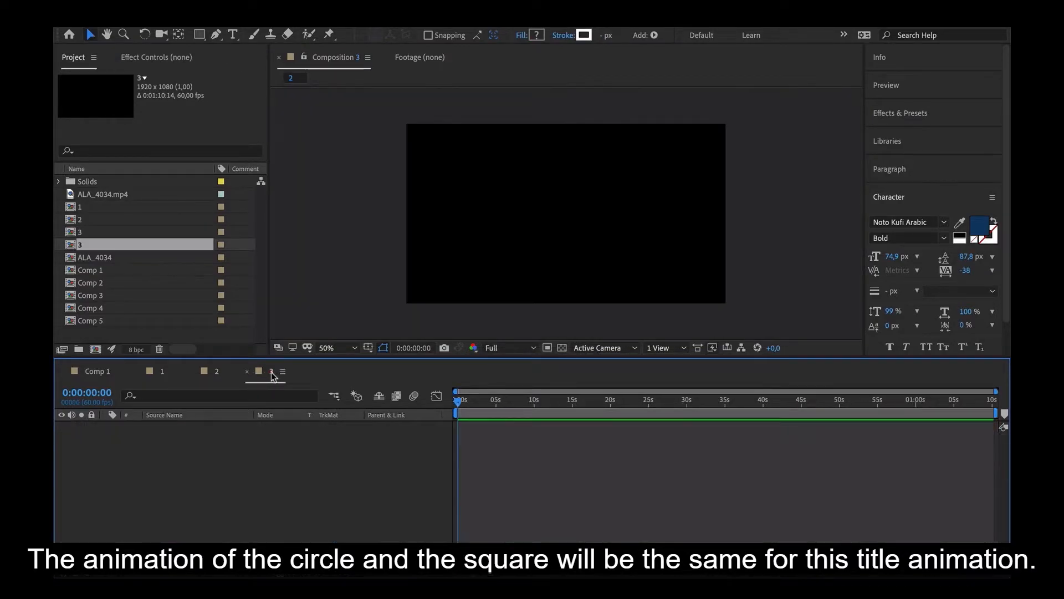
key("super+v")
left_click_drag(475, 408, 503, 408)
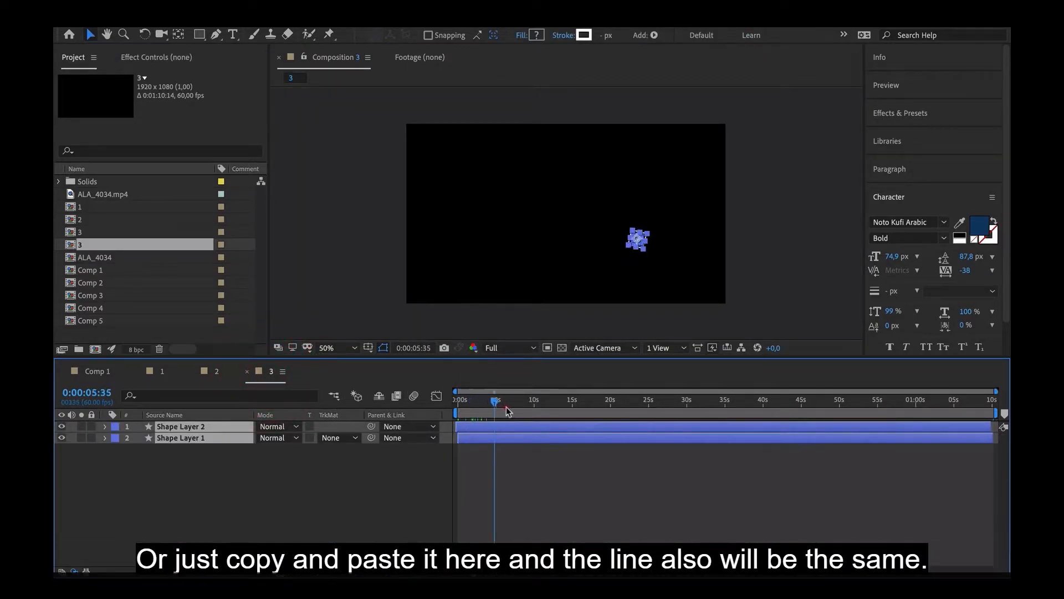
left_click(332, 478)
Try to copy the connector line from composition 2 into composition 3
left_click(218, 370)
scroll(200, 469, "down", 3)
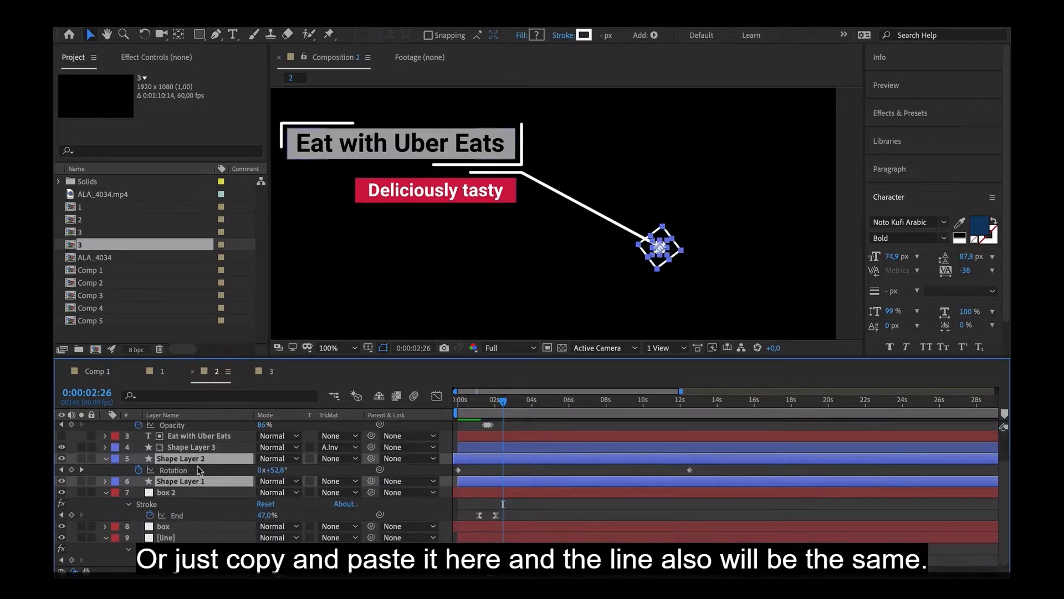
left_click(176, 492)
left_click(174, 526)
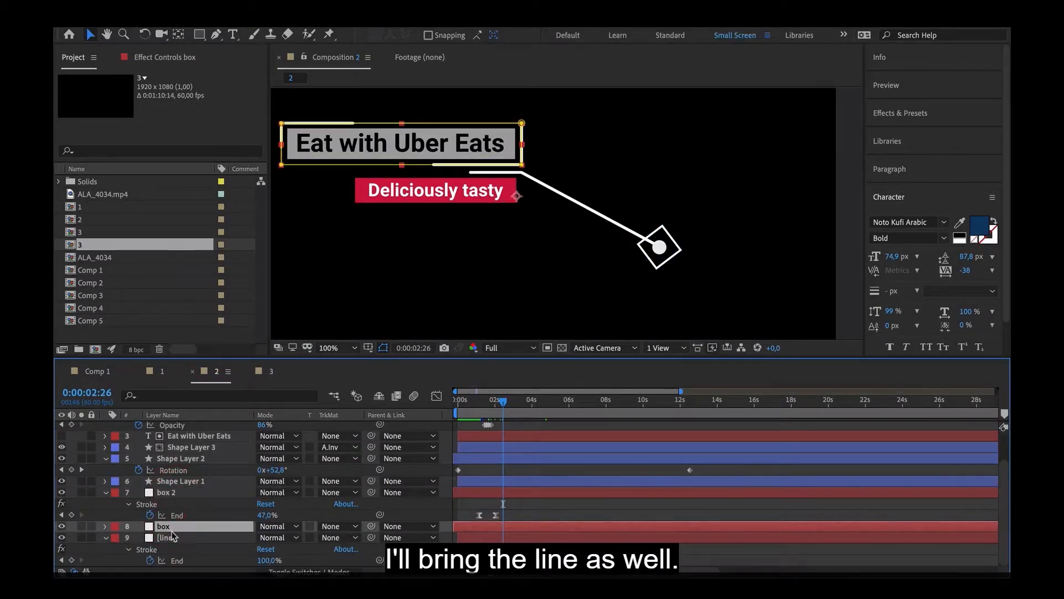
left_click(176, 537)
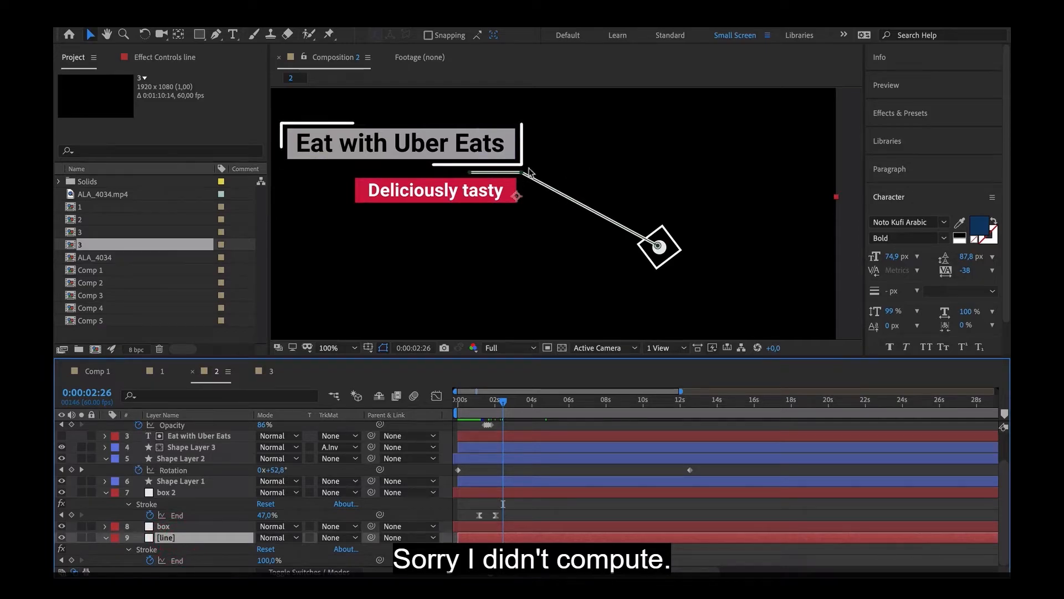
left_click(659, 245)
key("super+c")
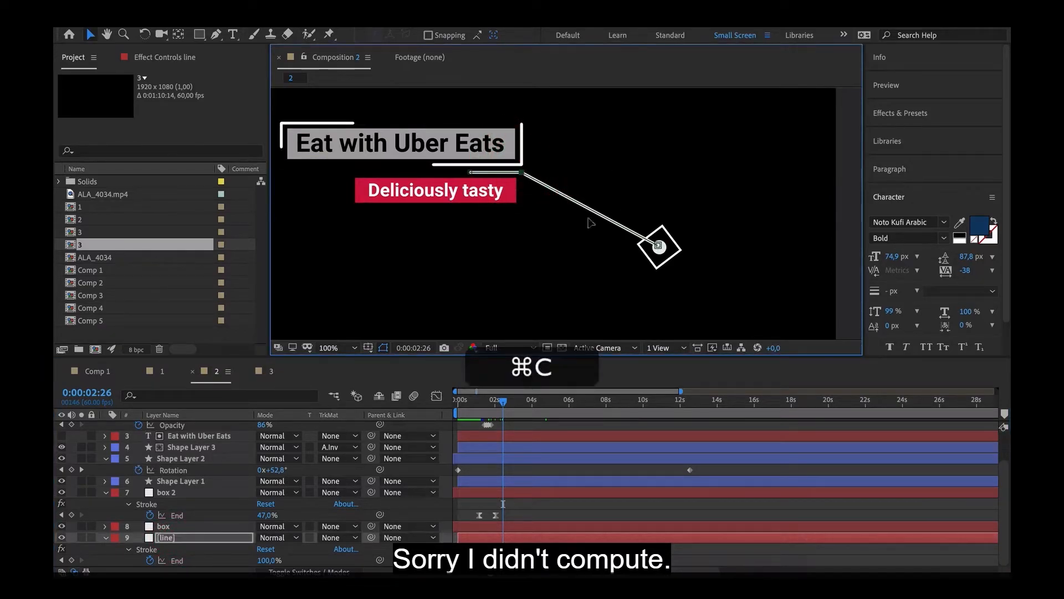
left_click(265, 372)
key("super+v")
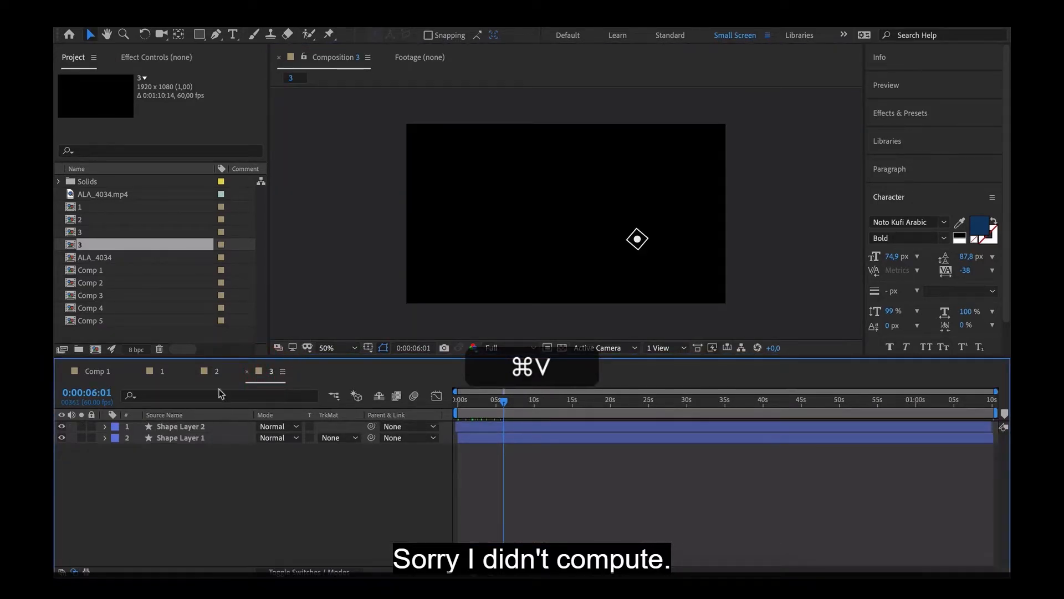
Copy the whole "line" layer from composition 2 and paste it into composition 3
left_click(216, 371)
left_click(168, 538)
key("super+c")
left_click(265, 372)
key("super+v")
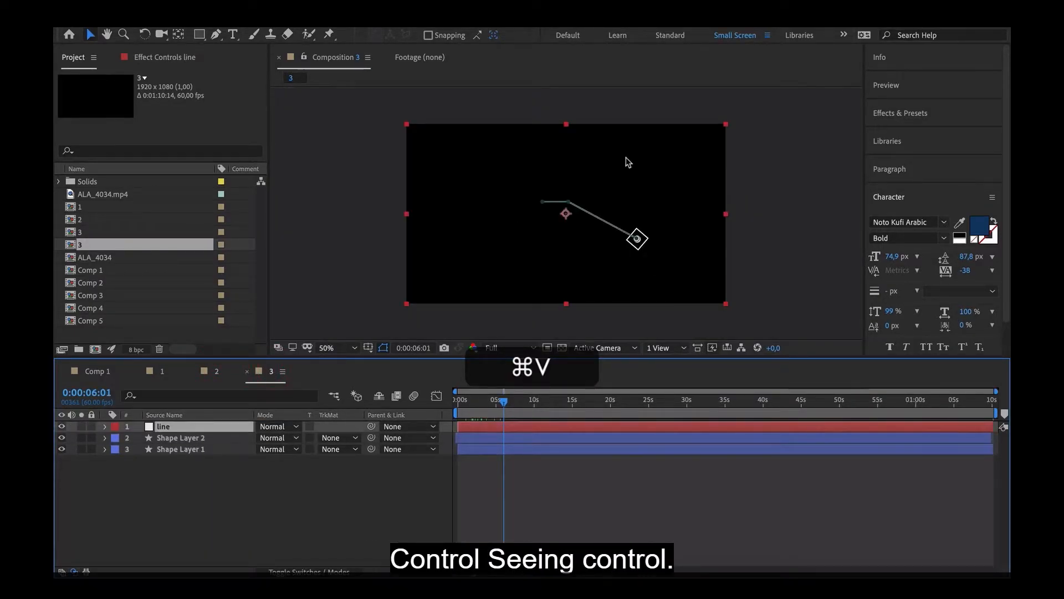
Delete the outer end point of the "line" layer's mask and reposition the bend point to leave one straight diagonal connector
scroll(626, 158, "up", 2)
scroll(515, 176, "up", 1)
scroll(478, 158, "down", 1)
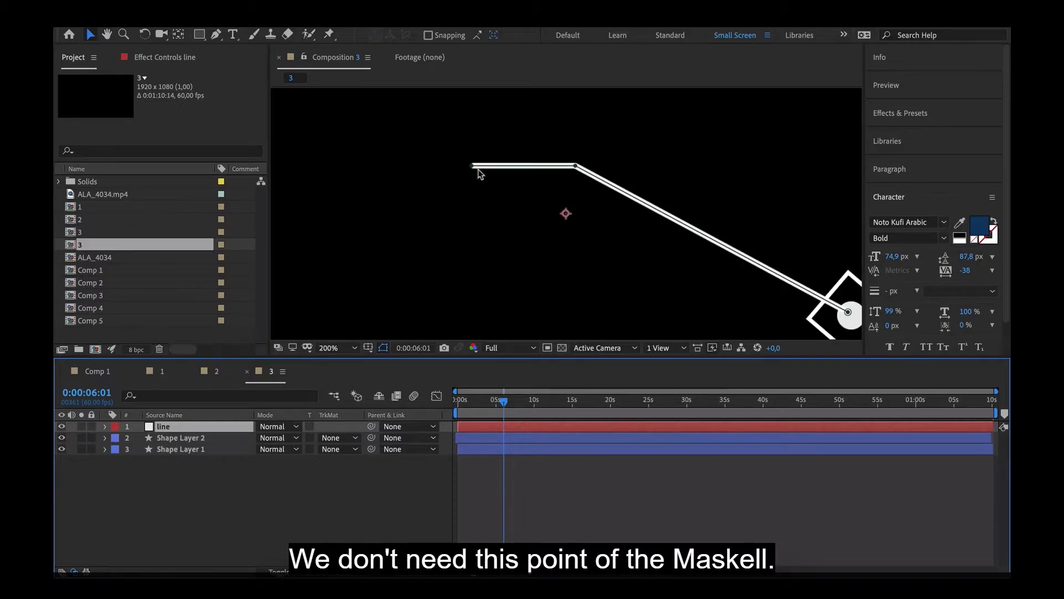
left_click(473, 166)
key("BackSpace")
scroll(715, 218, "down", 2)
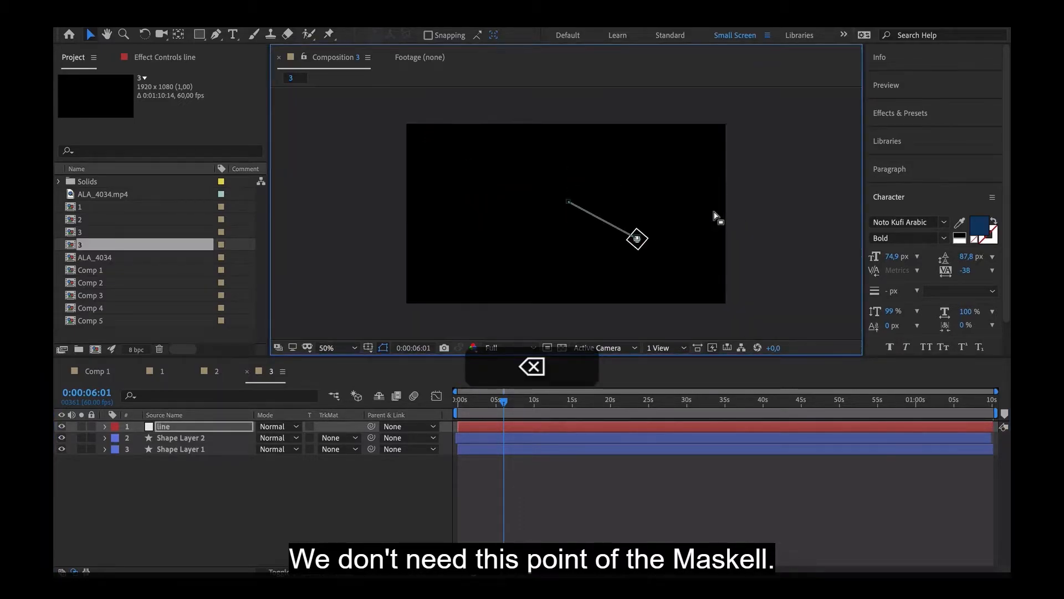
left_click_drag(570, 204, 548, 201)
left_click(377, 488)
scroll(457, 227, "up", 1)
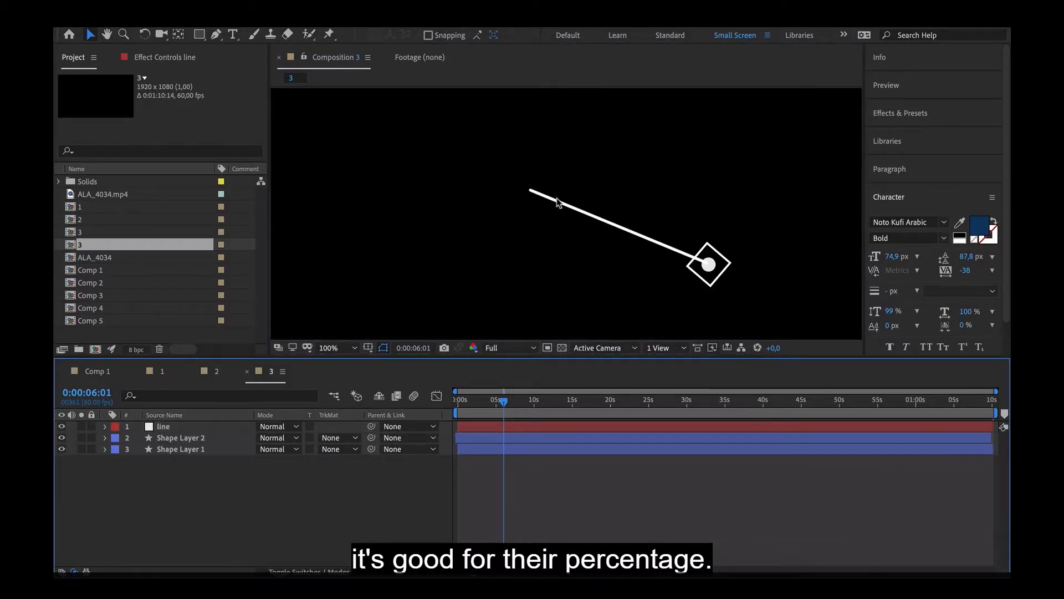
Create a new white 1920 x 1080 solid named White Solid 3 in composition 3
right_click(230, 505)
mouse_move(333, 433)
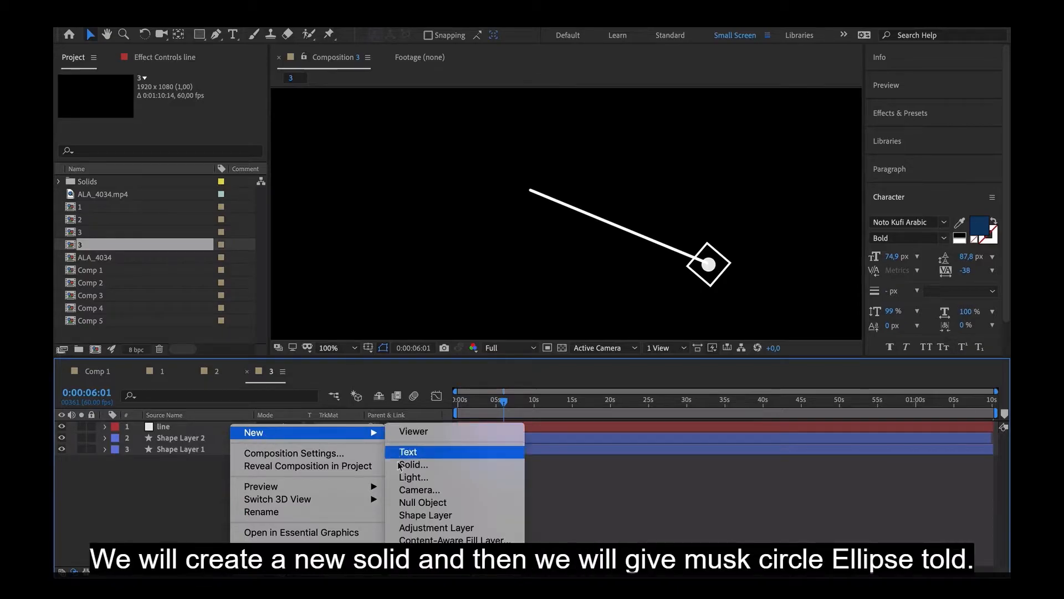
left_click(413, 464)
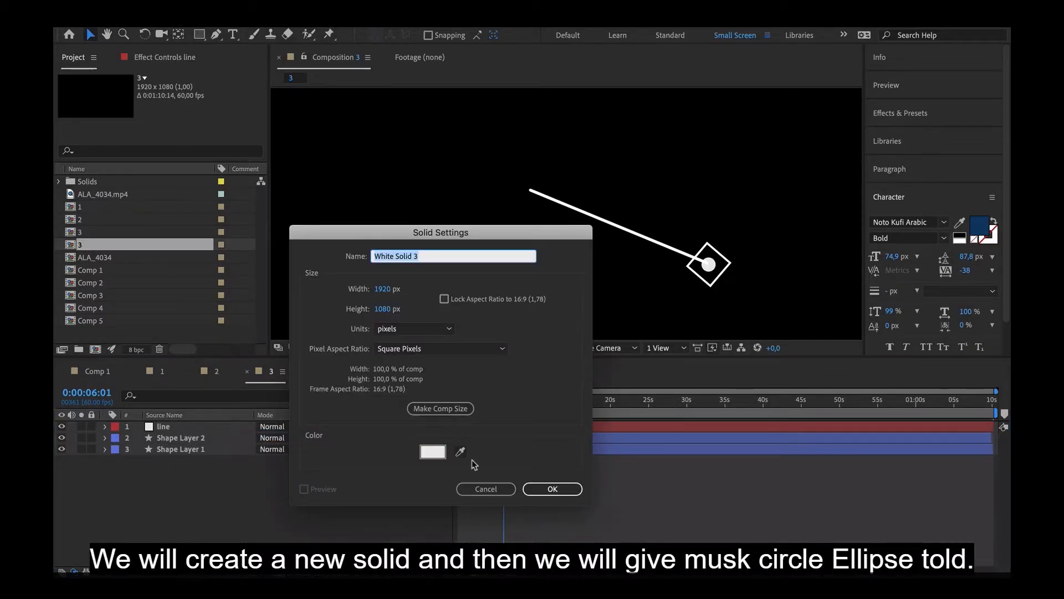
left_click(549, 488)
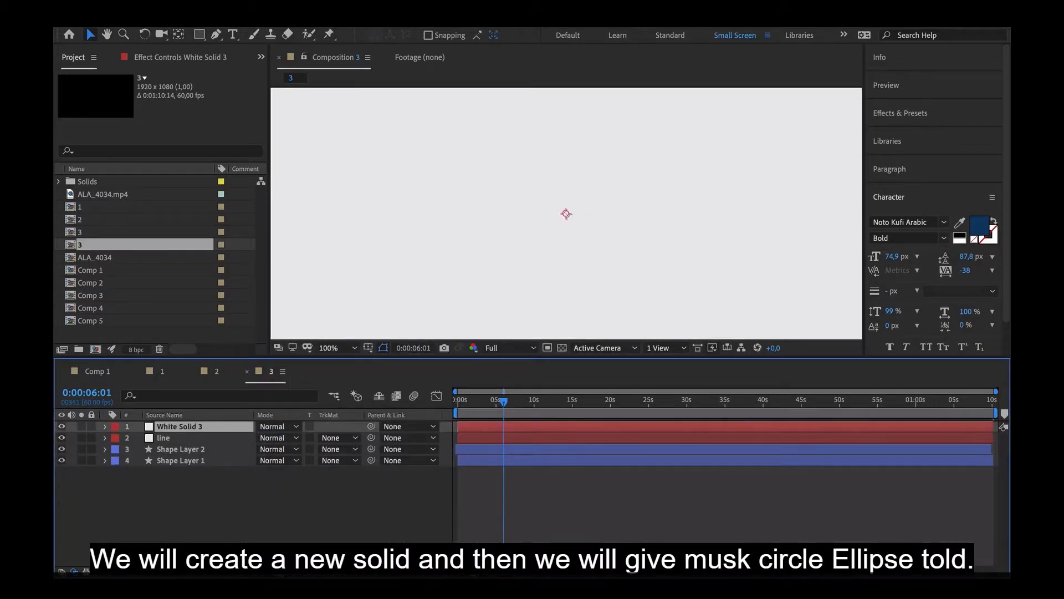
Draw a circular ellipse mask on White Solid 3 near the free end of the connector line
left_click(199, 34)
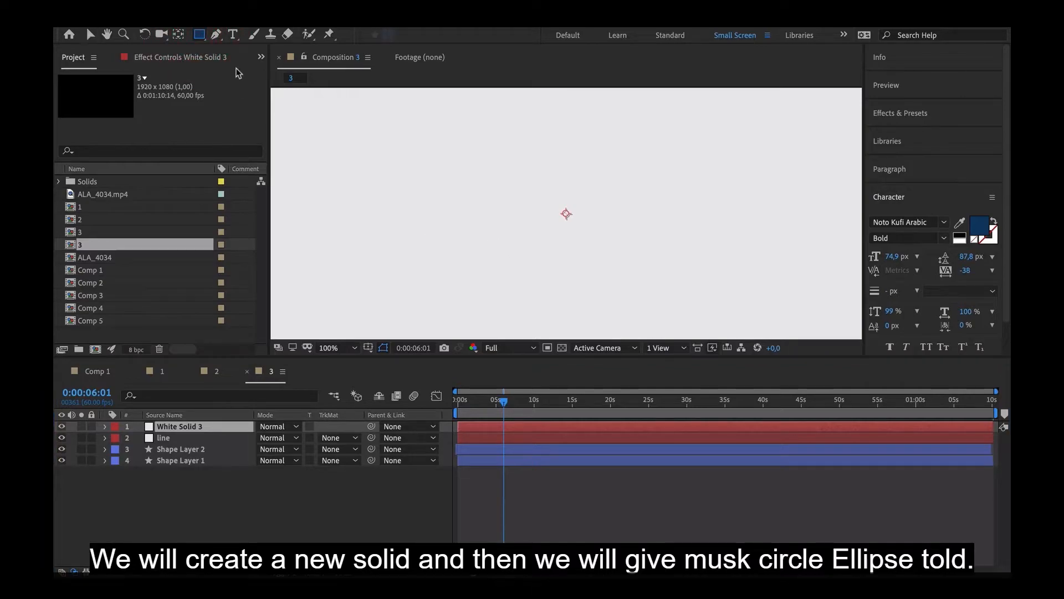
left_click_drag(199, 37, 242, 65)
left_click_drag(504, 213, 528, 179)
left_click(210, 426)
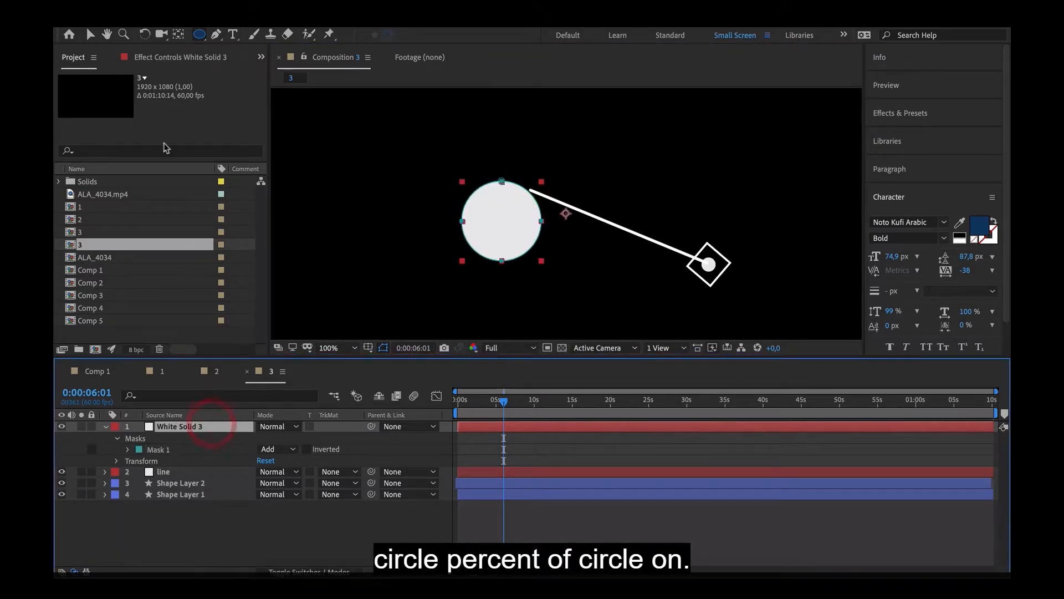
Apply the Stroke effect to White Solid 3 with All Masks enabled and Paint Style set to On Transparent
left_click(330, 23)
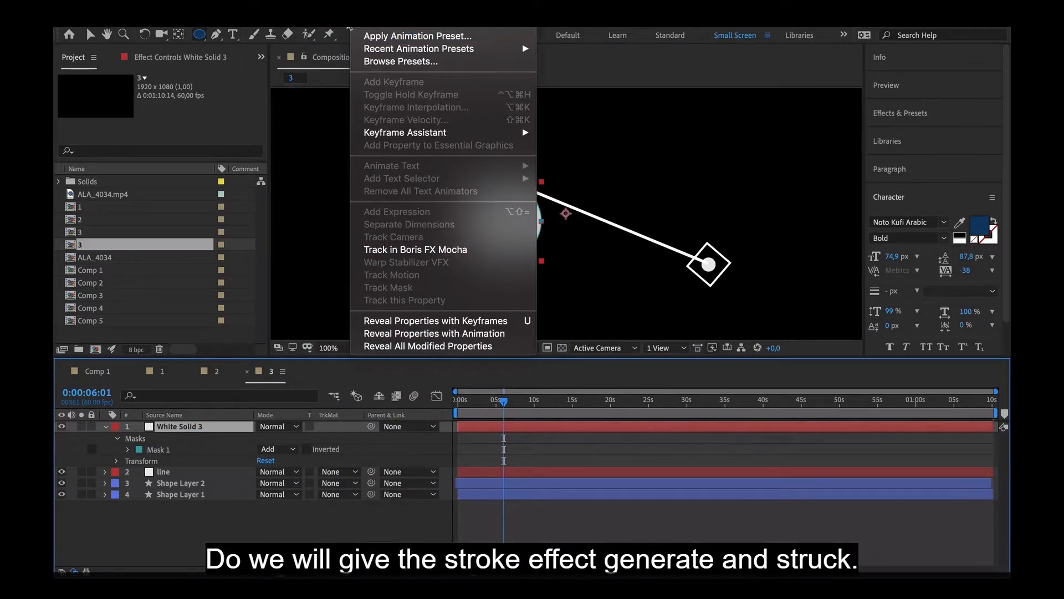
mouse_move(357, 186)
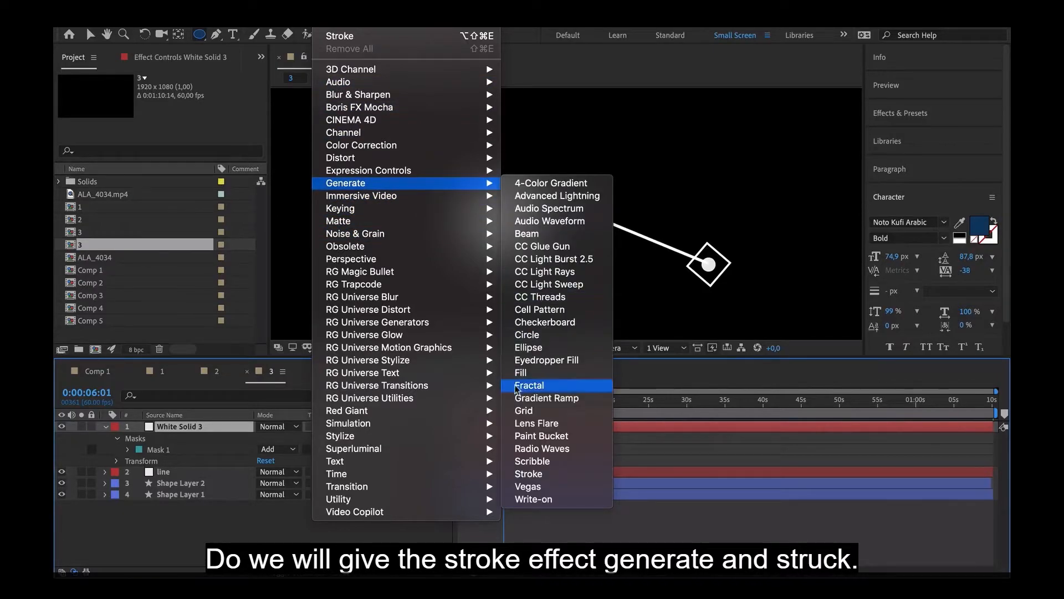
left_click(538, 473)
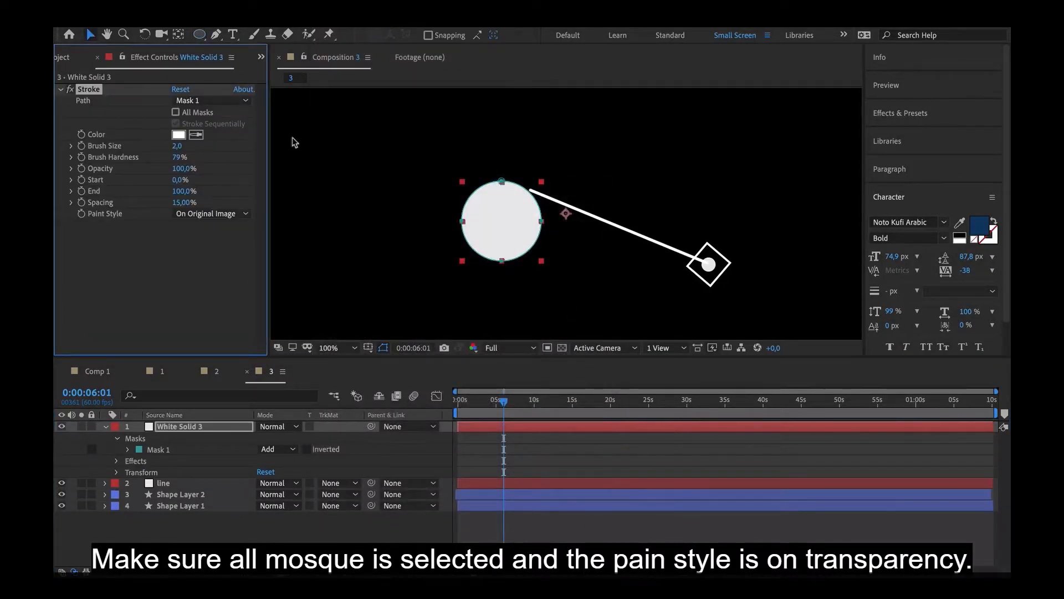
left_click(176, 113)
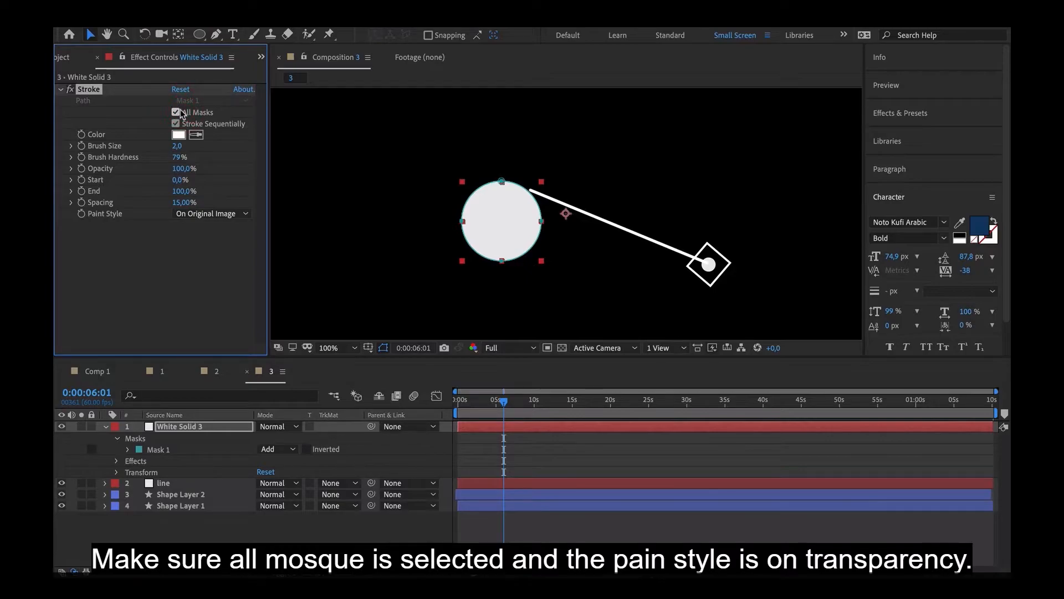
left_click(177, 428)
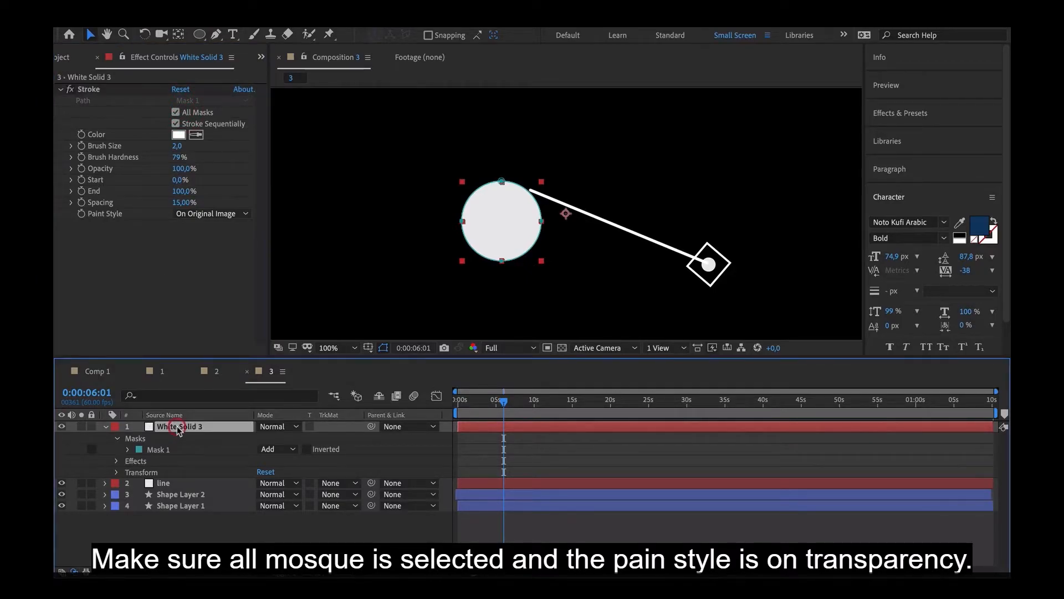
left_click(185, 216)
left_click(222, 238)
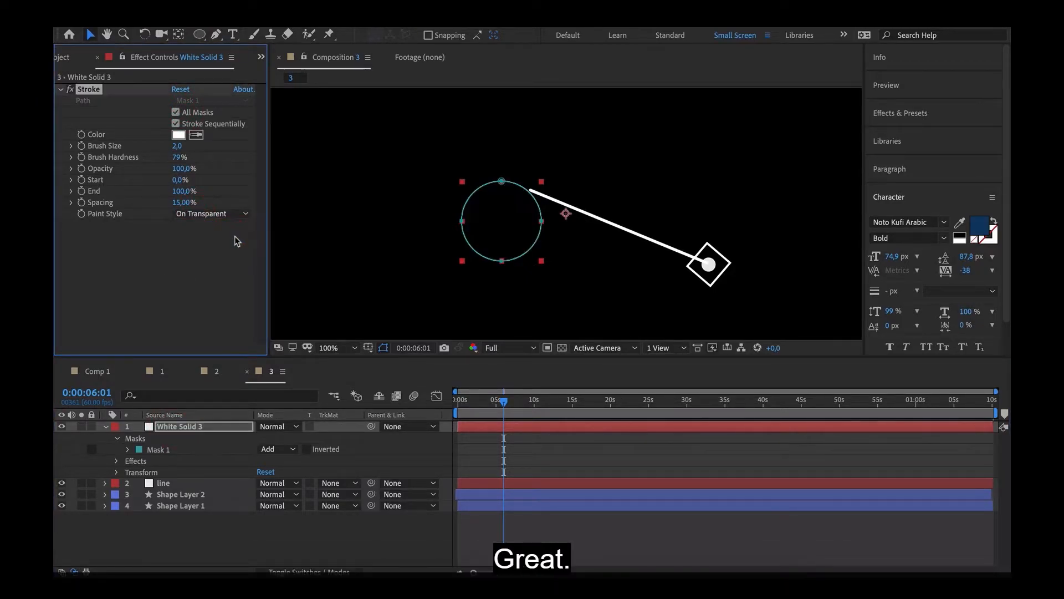
Set the ring stroke's Brush Size to 21,2 and Start to 30%, and move the ring to the connector line's free end
mouse_move(177, 149)
left_mouse_down()
mouse_move(319, 147)
mouse_move(309, 148)
left_mouse_up()
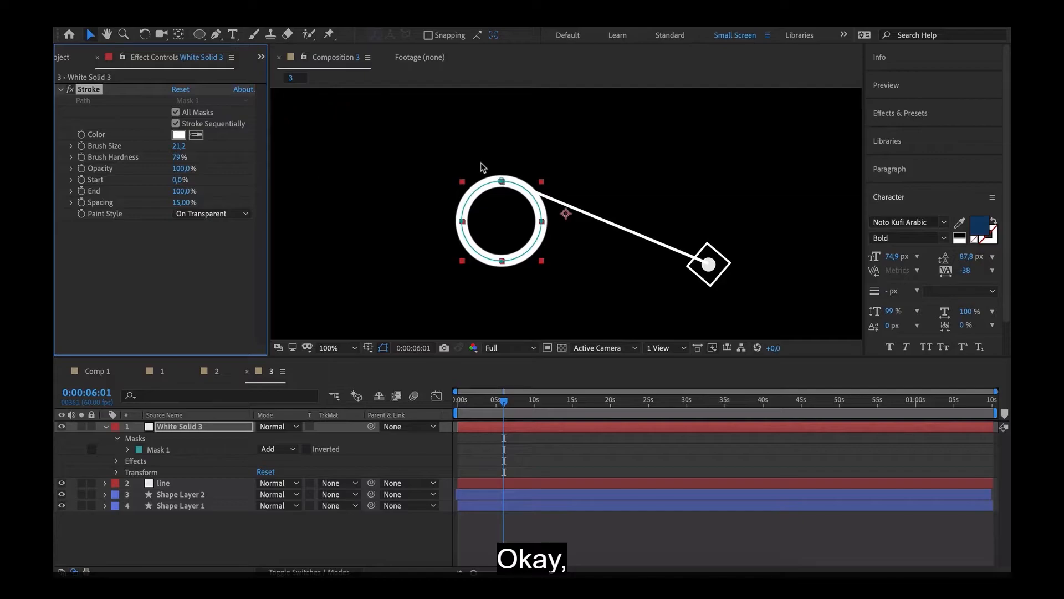
left_click_drag(499, 209, 490, 165)
mouse_move(181, 179)
left_mouse_down()
mouse_move(232, 173)
mouse_move(181, 174)
mouse_move(204, 173)
mouse_move(187, 179)
left_mouse_up()
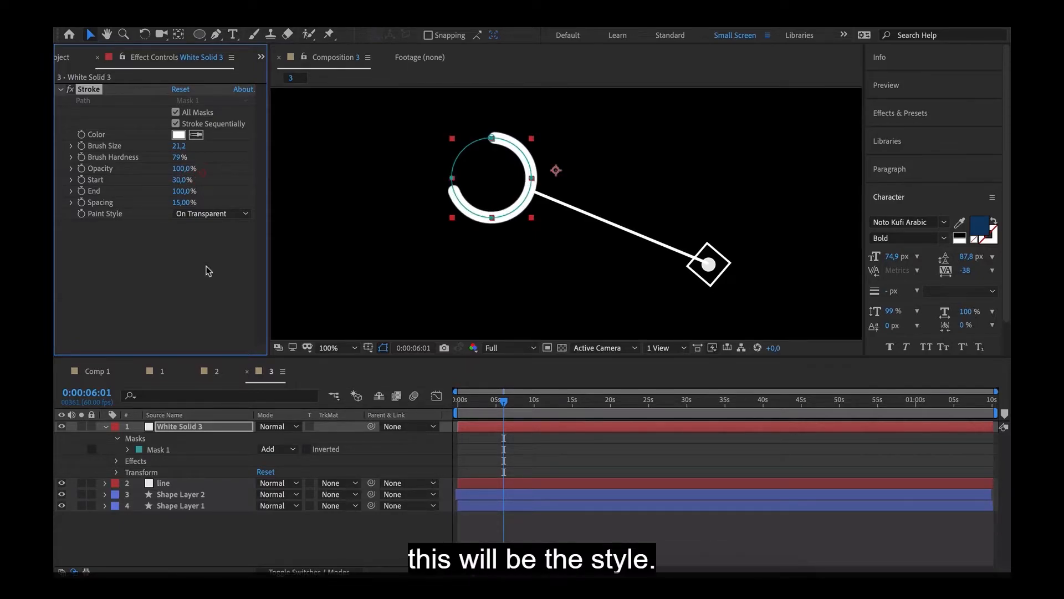
left_click(285, 533)
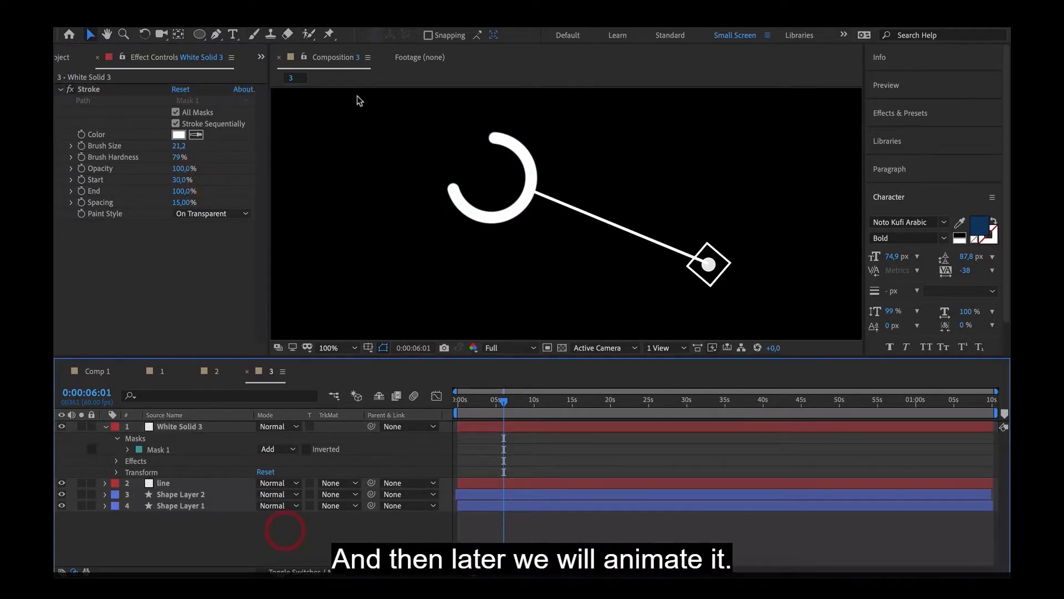
Undo the accidental change and nudge Mask 1 slightly so the ring sits properly against the end of the connector line
left_click(531, 191)
key("alt+super+z")
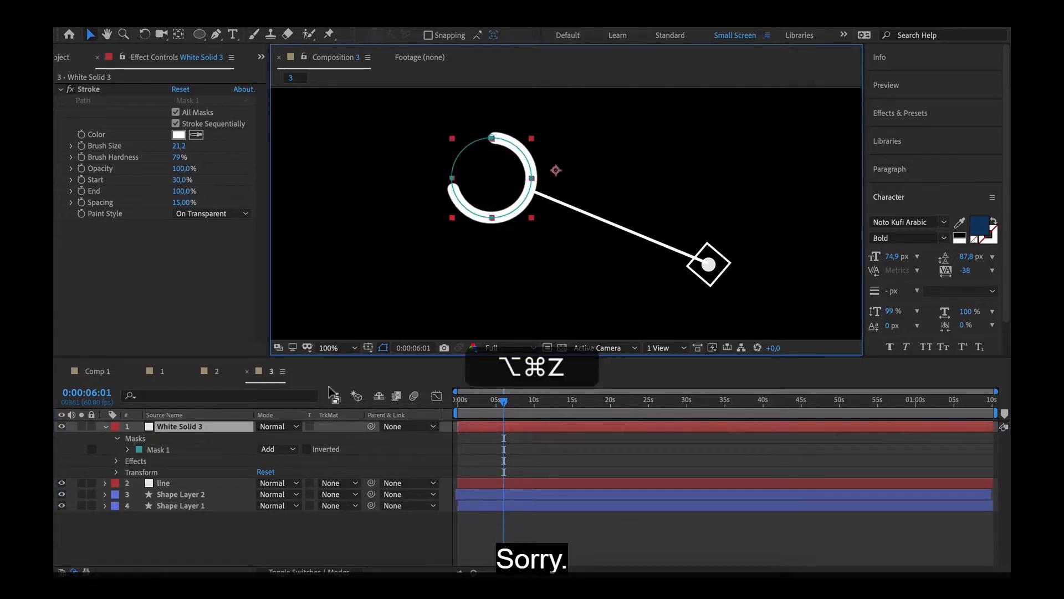
left_click(158, 449)
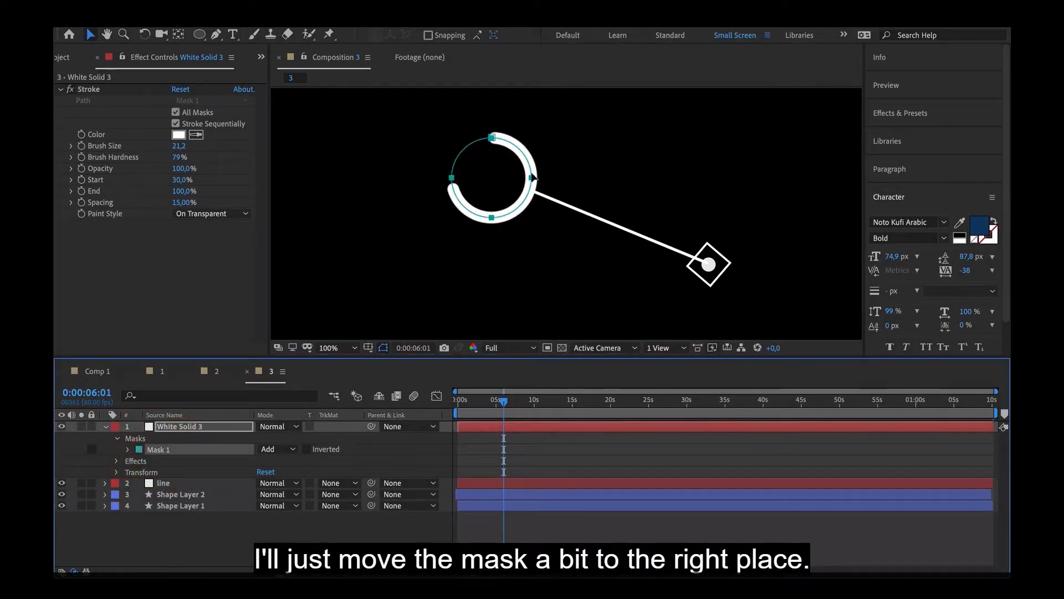
left_click_drag(534, 172, 532, 173)
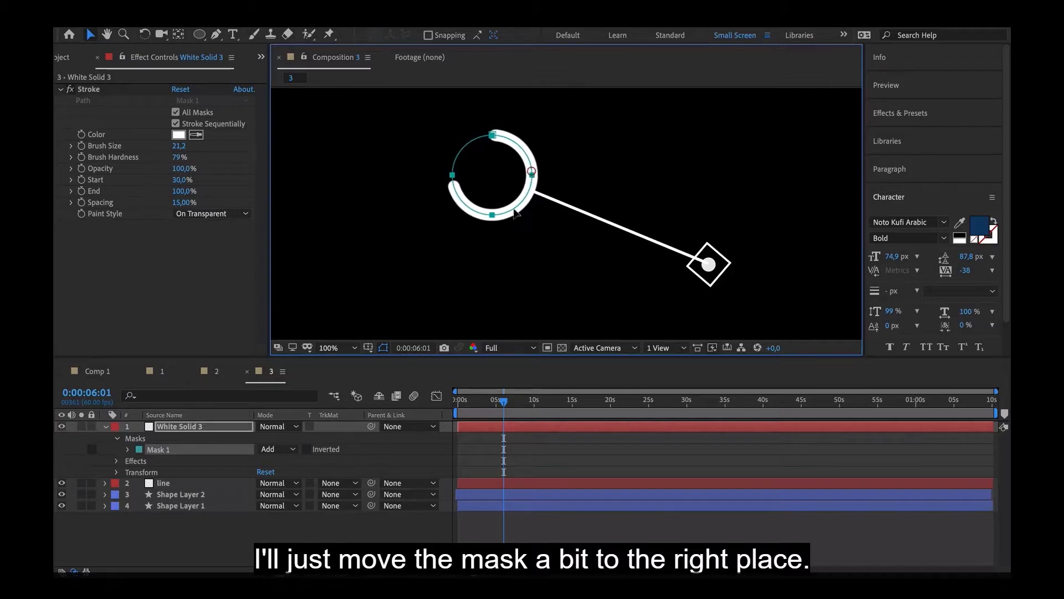
left_click(381, 525)
left_click(487, 143)
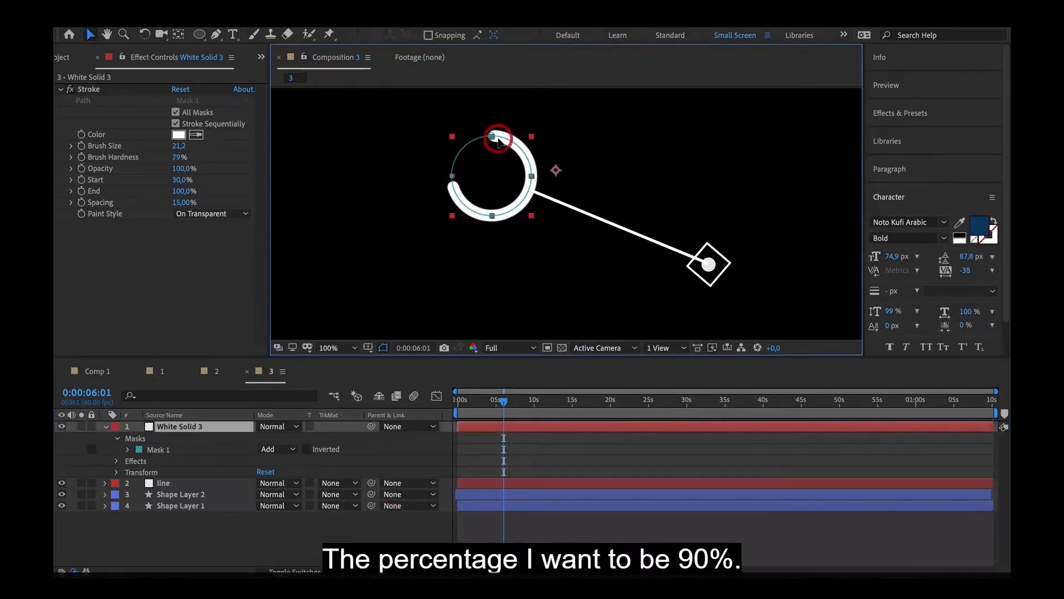
Set the ring stroke's Start to 20% and its Brush Size to 4,6
left_click(200, 191)
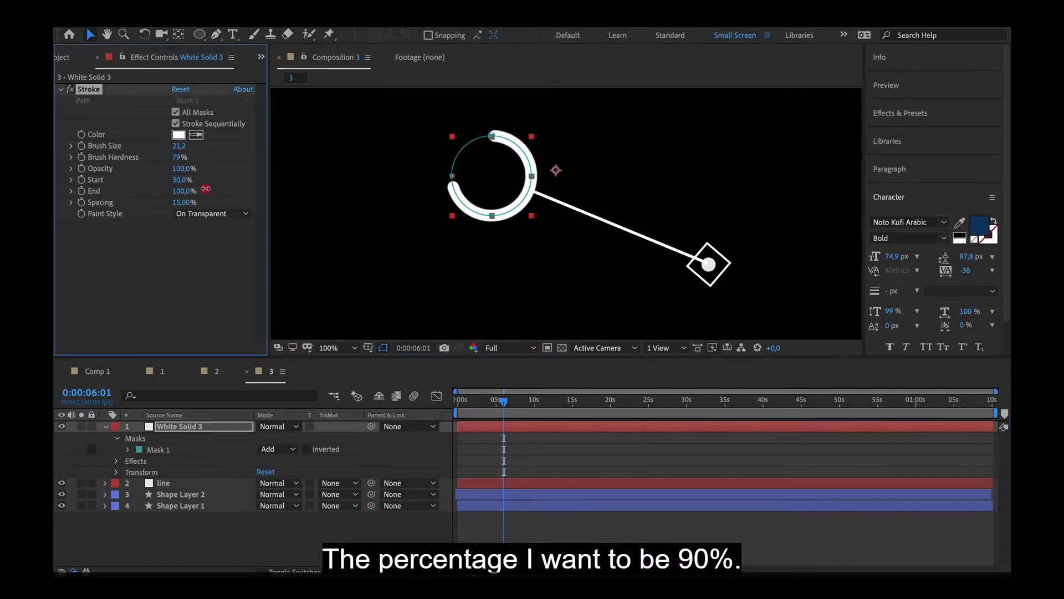
mouse_move(183, 180)
left_mouse_down()
mouse_move(148, 177)
mouse_move(181, 180)
mouse_move(161, 180)
left_mouse_up()
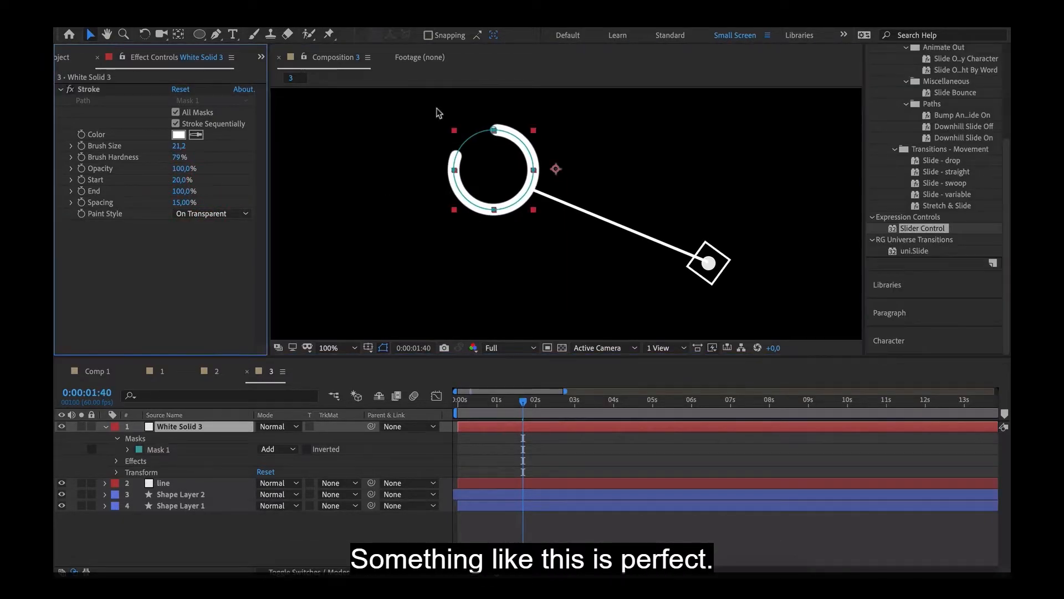
mouse_move(179, 146)
left_mouse_down()
mouse_move(58, 164)
mouse_move(88, 158)
left_mouse_up()
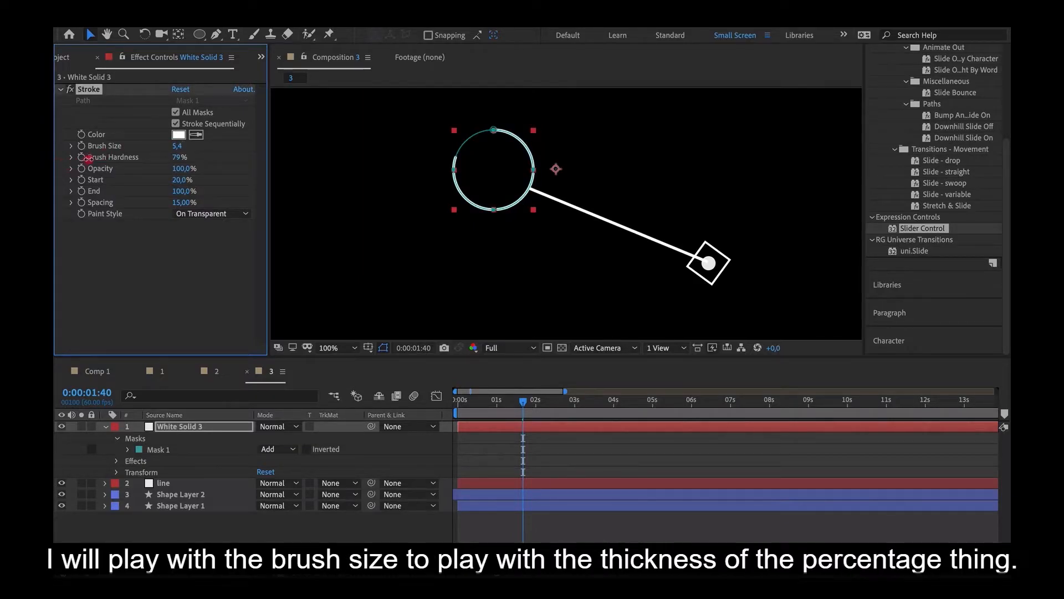
left_click(231, 524)
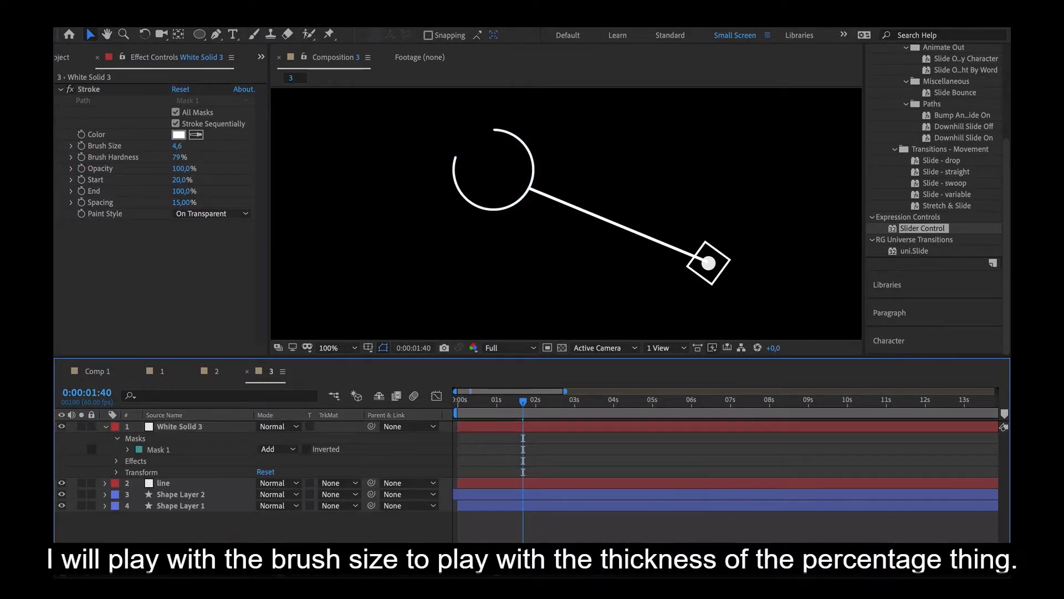
Add a white text layer reading "90%" inside the ring, without a space before the percent sign
left_click(234, 34)
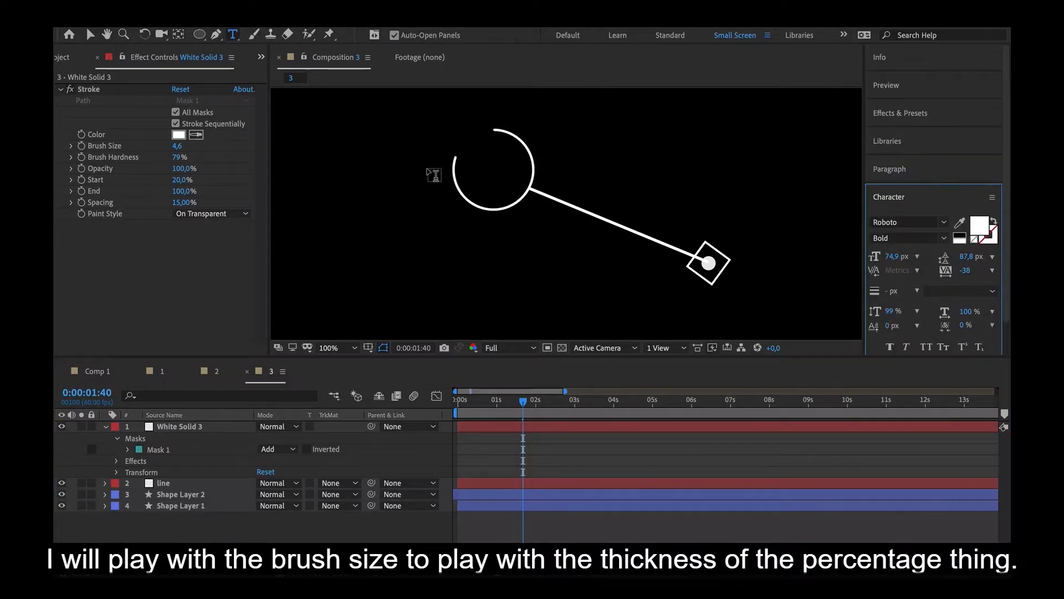
left_click(480, 168)
type("90")
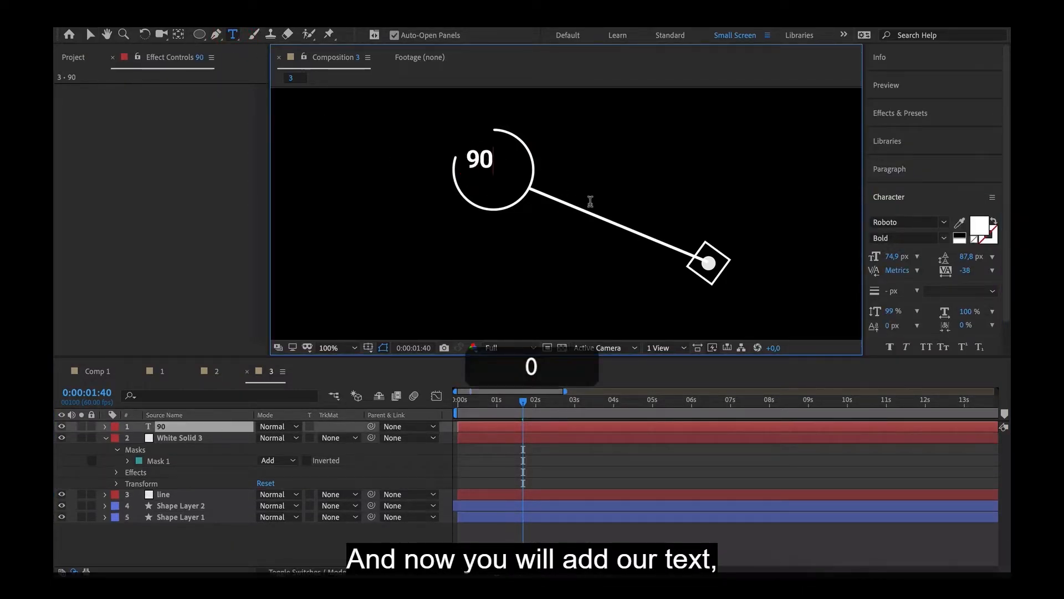
type(" %")
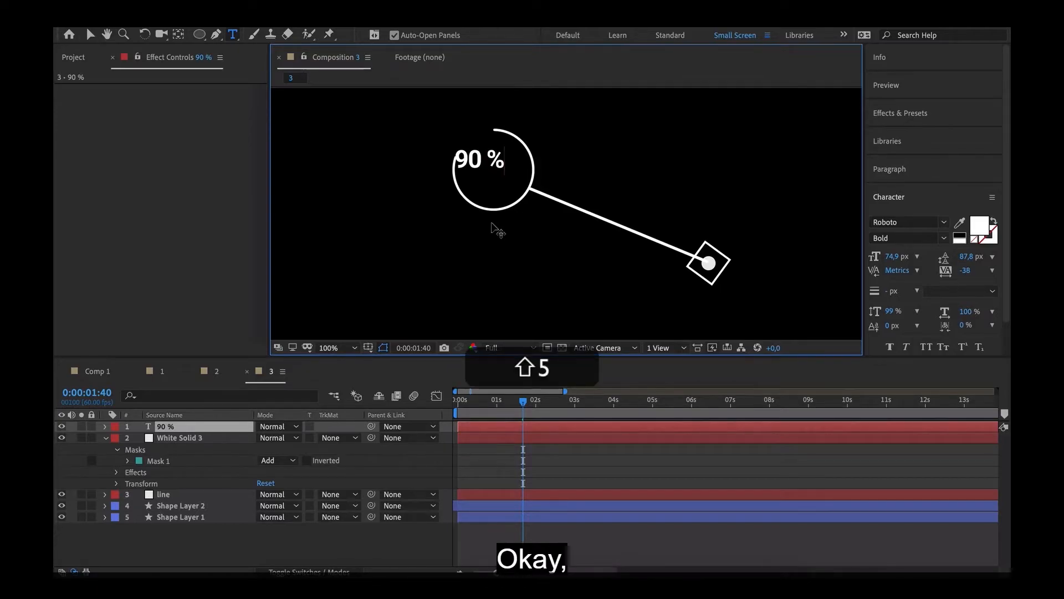
left_click(484, 150)
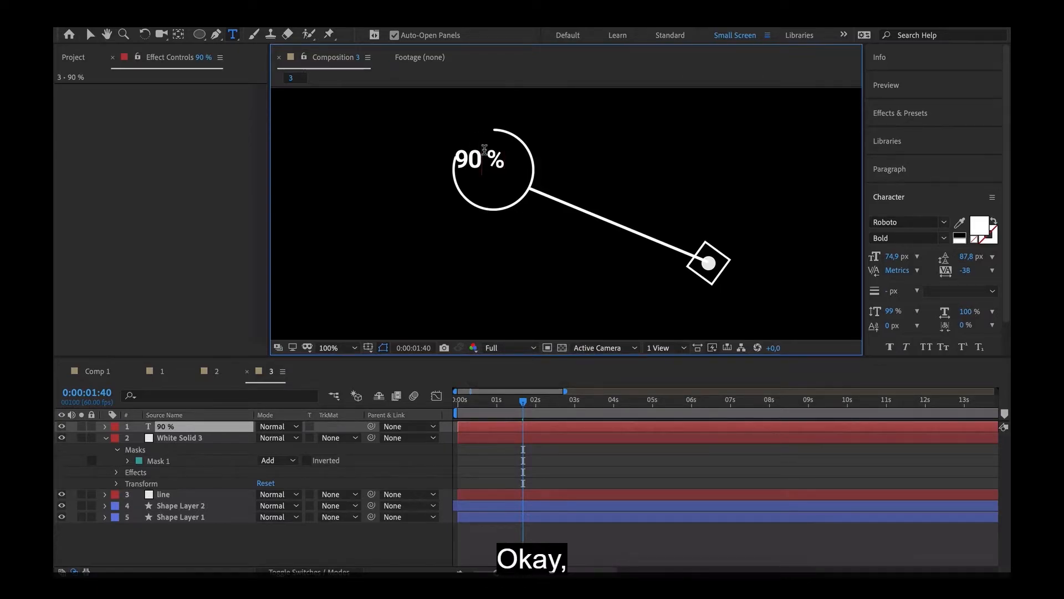
key("Delete")
Center the 90% text inside the ring
left_click(204, 429)
key("v")
mouse_move(496, 159)
left_mouse_down()
mouse_move(519, 168)
mouse_move(501, 169)
left_mouse_up()
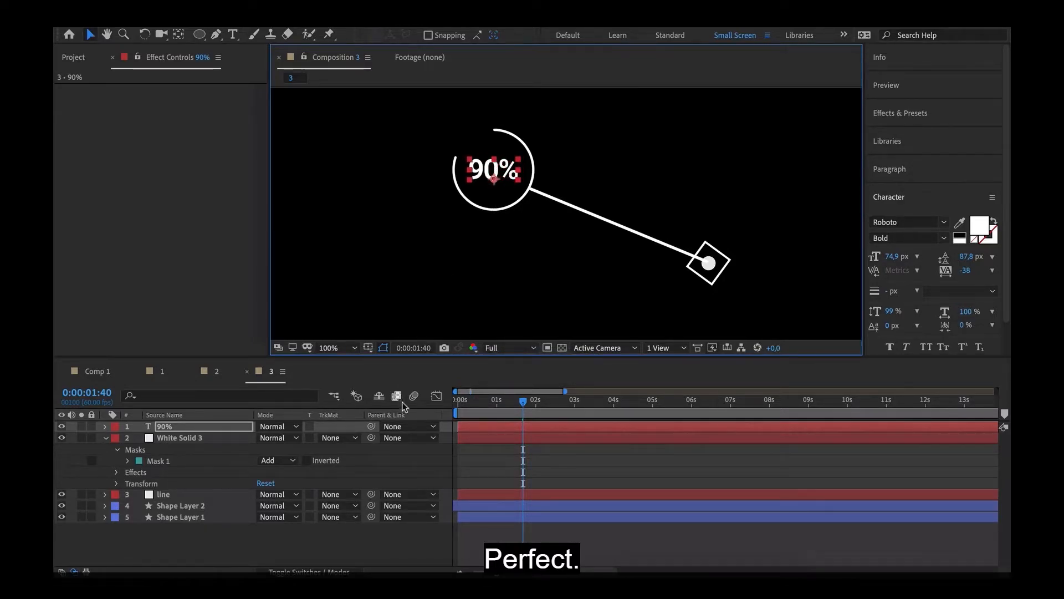
Preview the animation and add a Stroke Start keyframe of 100% to White Solid 3 at 0:00:01:23
key("space")
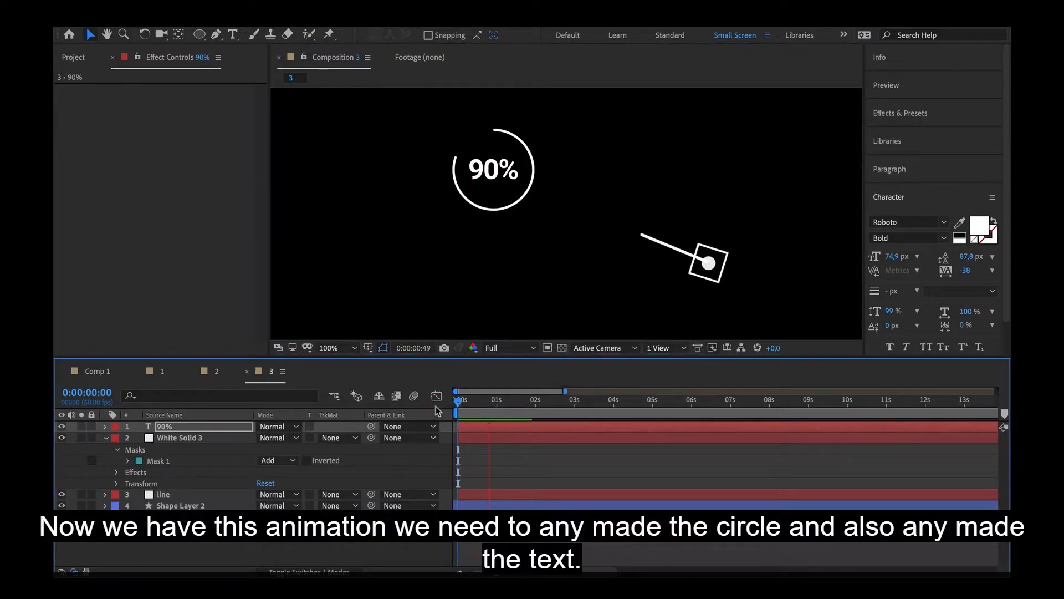
mouse_move(518, 405)
left_mouse_down()
mouse_move(476, 404)
mouse_move(511, 404)
left_mouse_up()
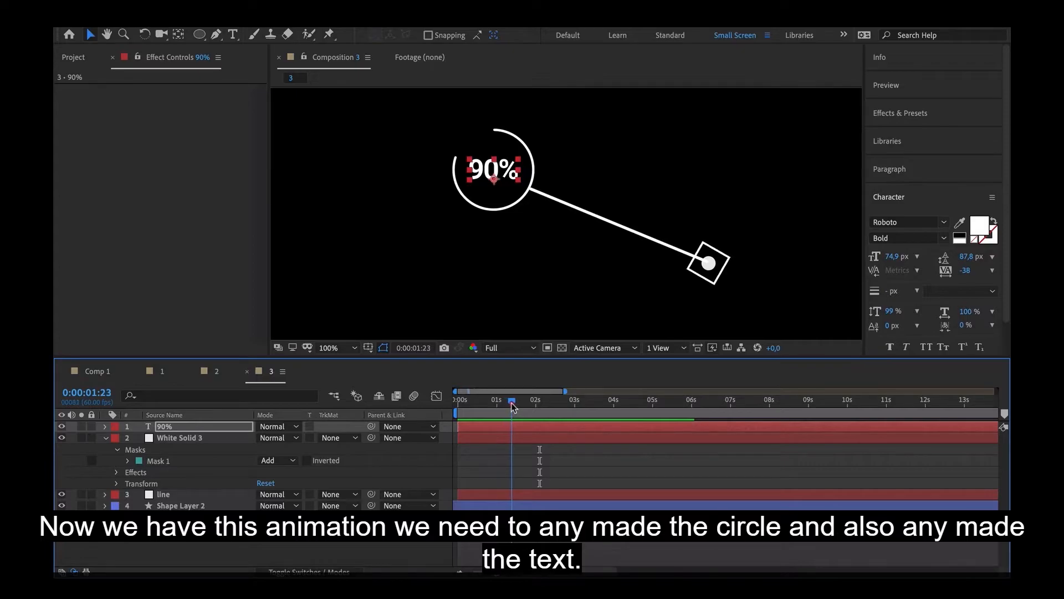
left_click(198, 438)
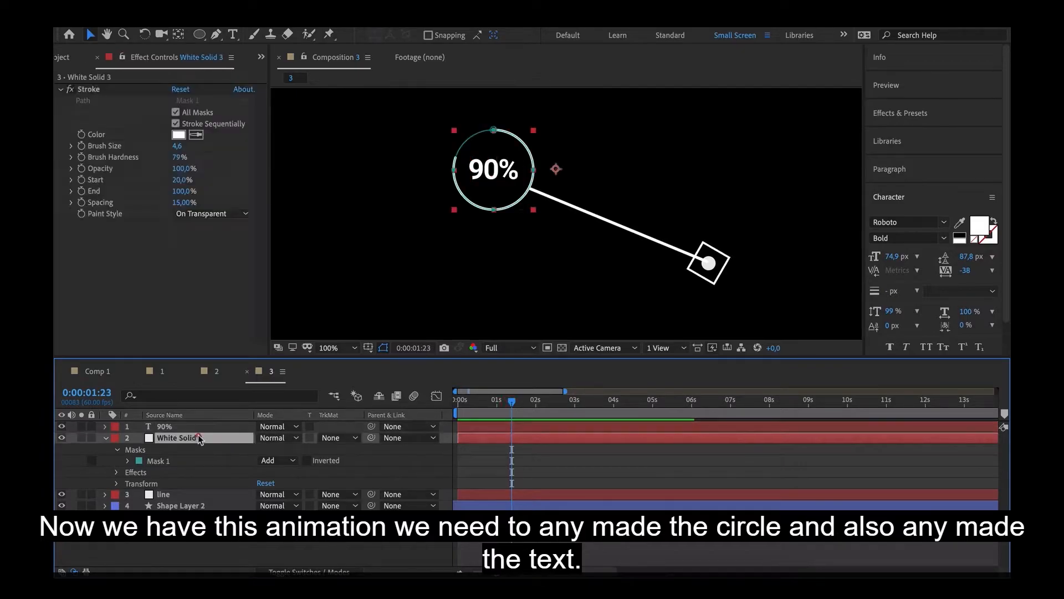
left_click(144, 189)
mouse_move(178, 184)
left_mouse_down()
mouse_move(156, 183)
mouse_move(213, 180)
left_mouse_up()
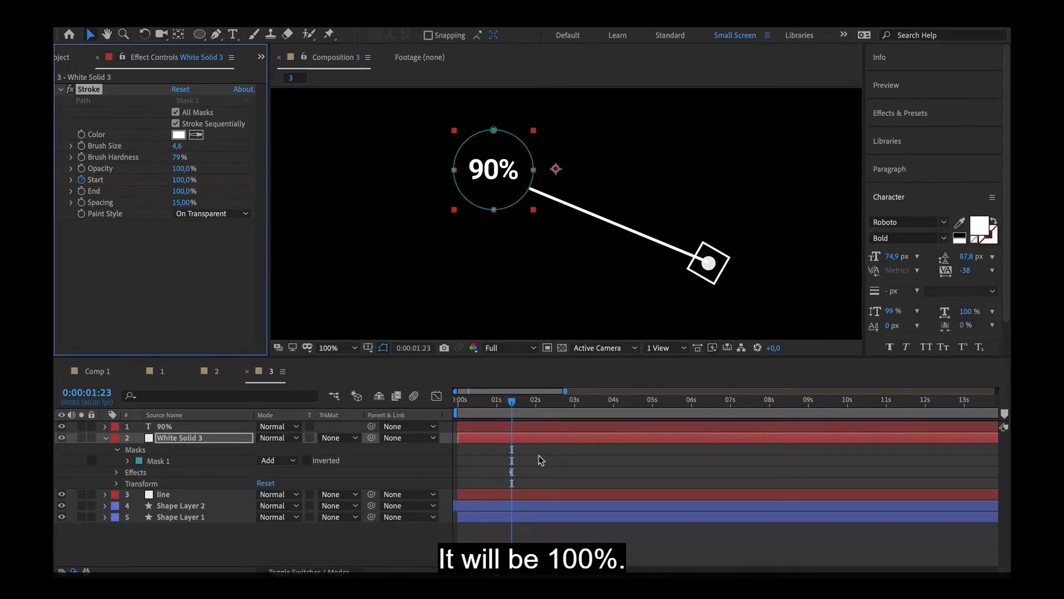
Reveal White Solid 3's keyframes and add a second Stroke Start keyframe of 20% at 0:00:01:59
key("u")
left_click_drag(512, 409, 535, 402)
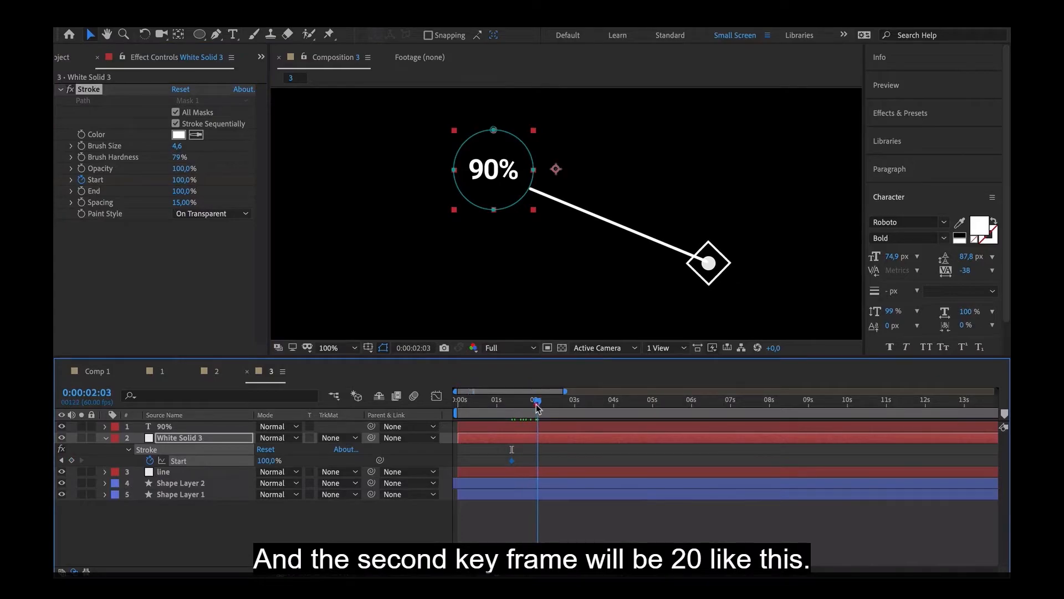
left_click(182, 181)
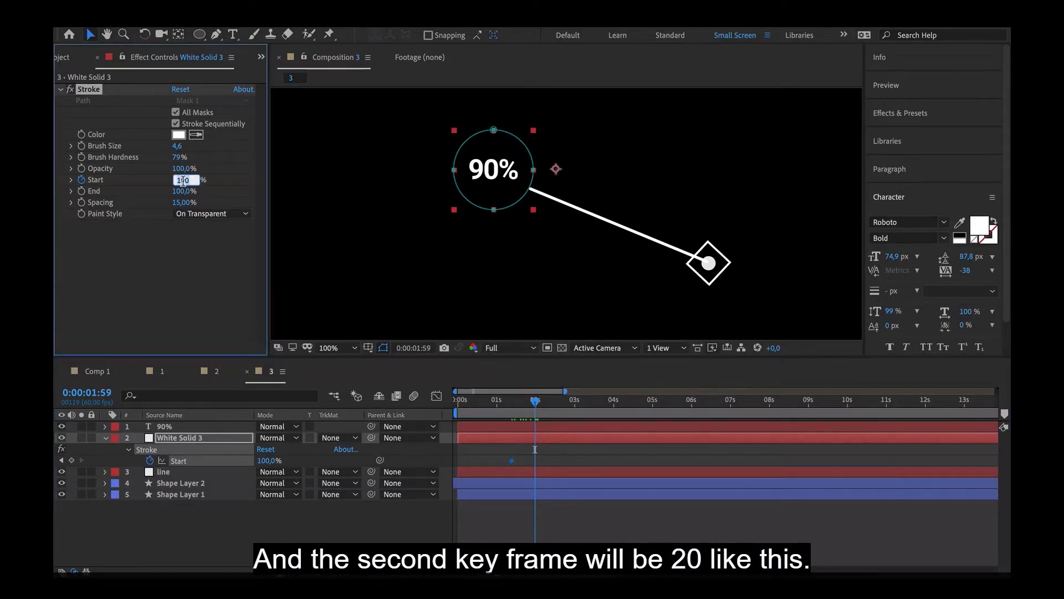
type("20")
key("Return")
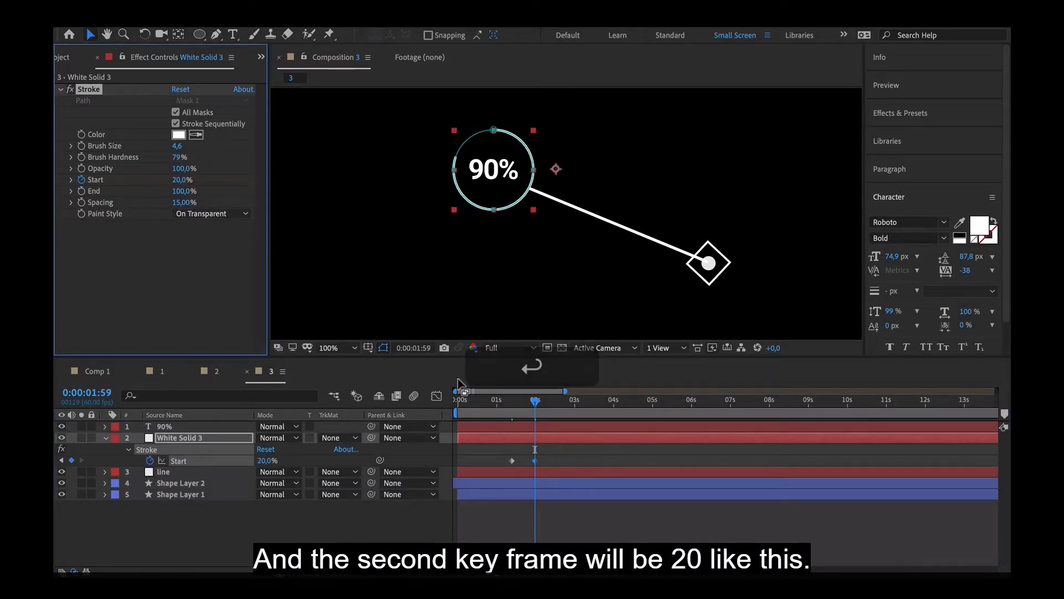
Play back the circle's stroke animation and apply Easy Ease to both Stroke Start keyframes on White Solid 3
left_click(558, 438)
key("space")
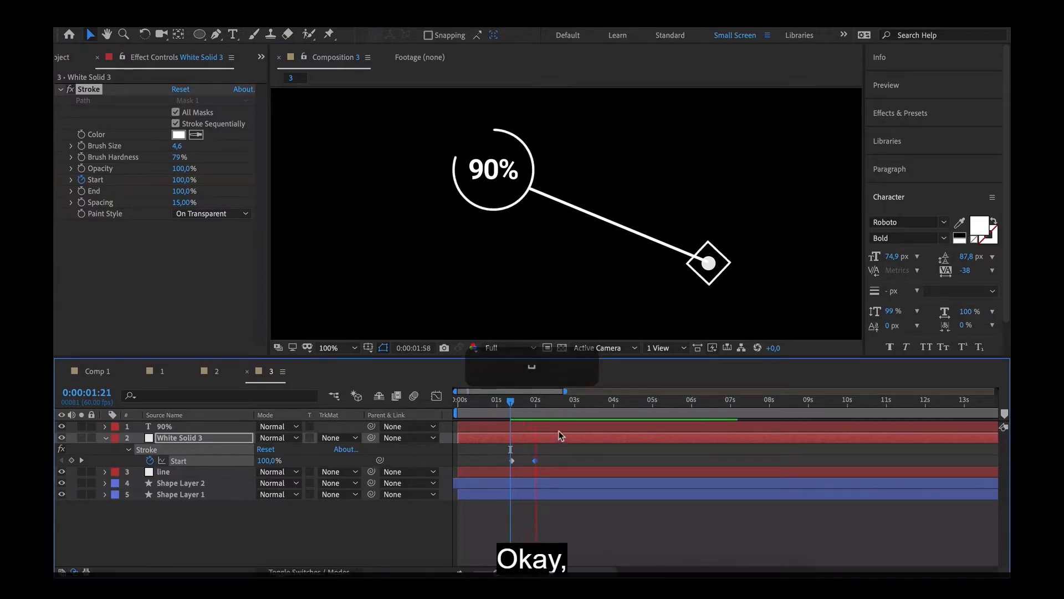
left_click(482, 407)
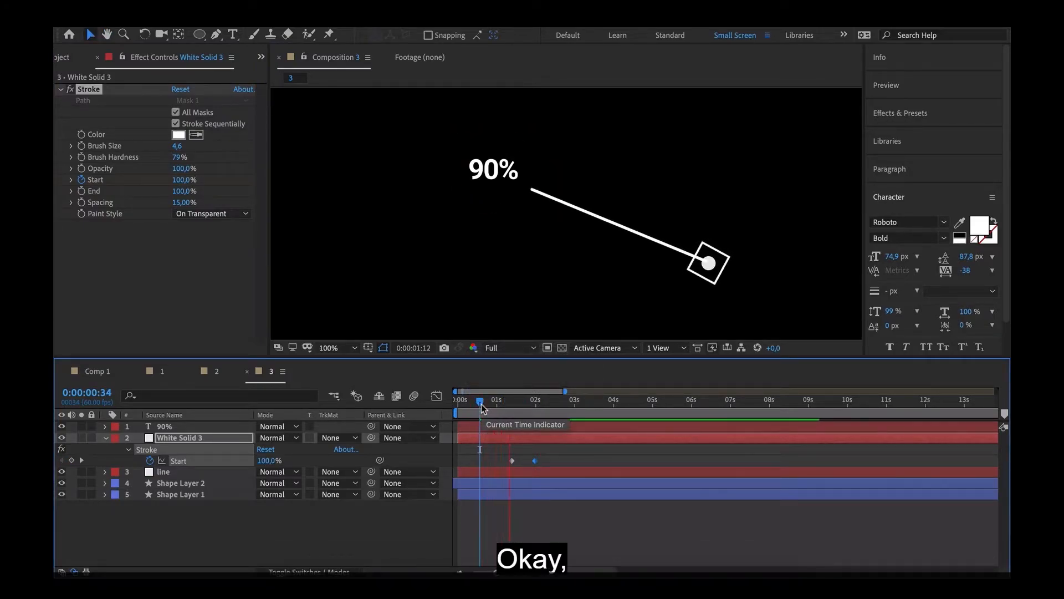
key("space")
left_click_drag(552, 456, 511, 463)
right_click(511, 462)
mouse_move(610, 568)
left_click(694, 490)
Reshape the Start speed curve in the Graph Editor so it peaks early and eases out gradually, and preview the animation
left_click(436, 396)
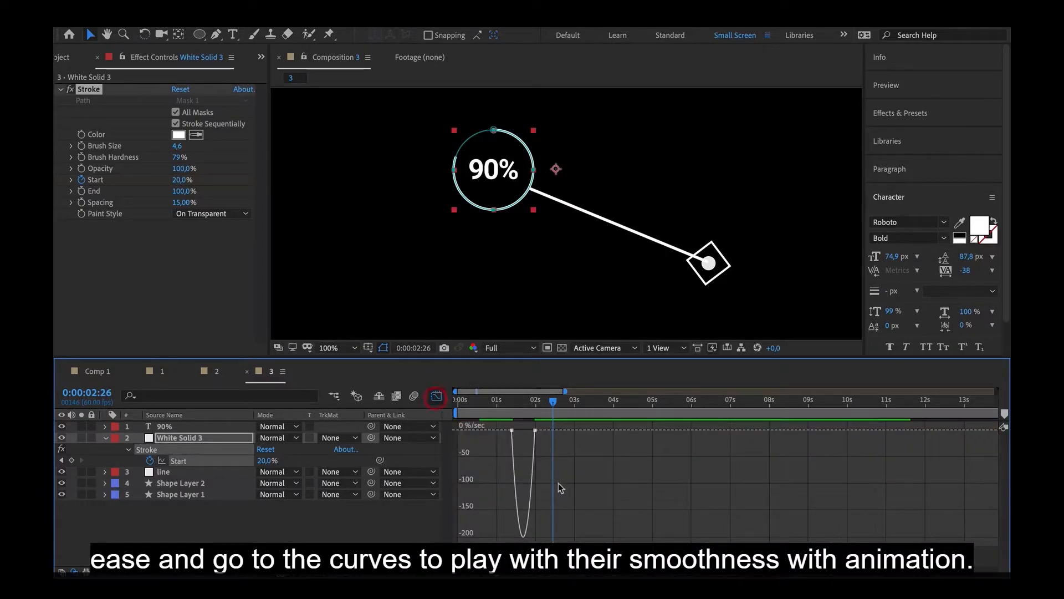
left_click_drag(529, 430, 525, 430)
key("space")
left_click(506, 406)
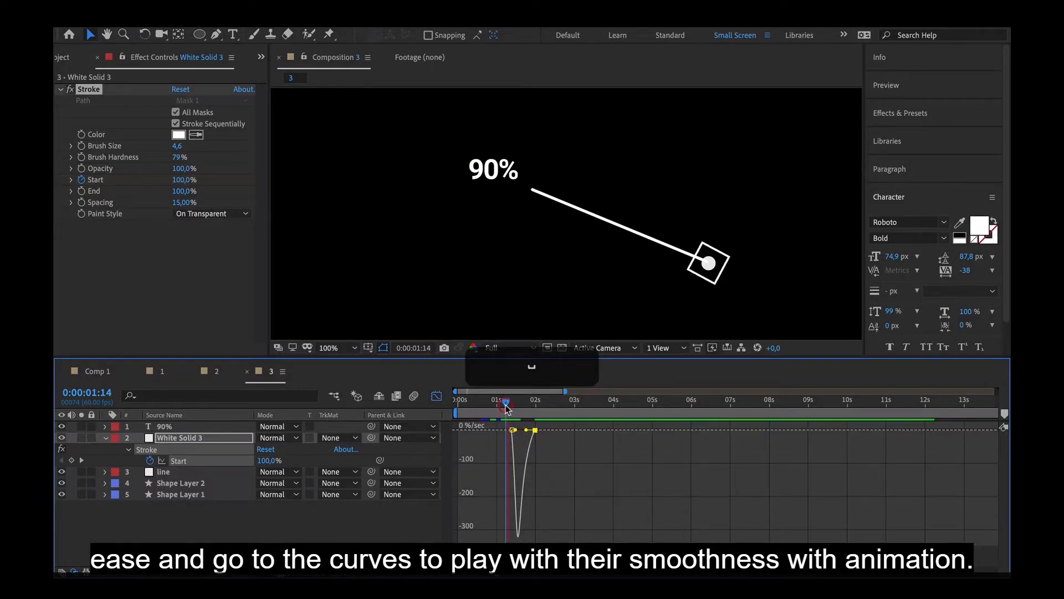
key("space")
key("space")
left_click_drag(506, 406, 484, 410)
key("space")
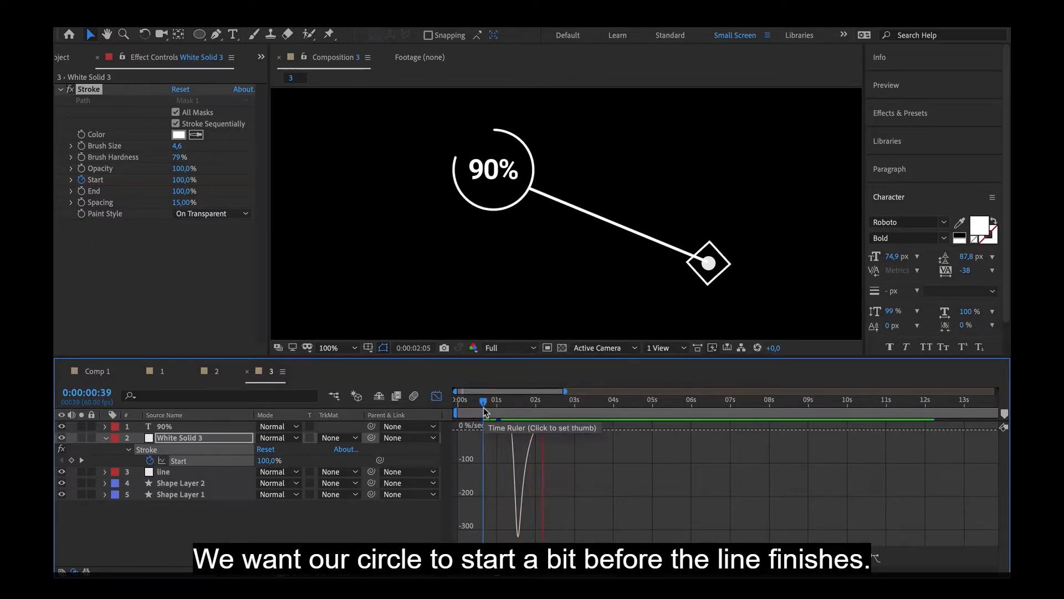
key("space")
left_click(436, 396)
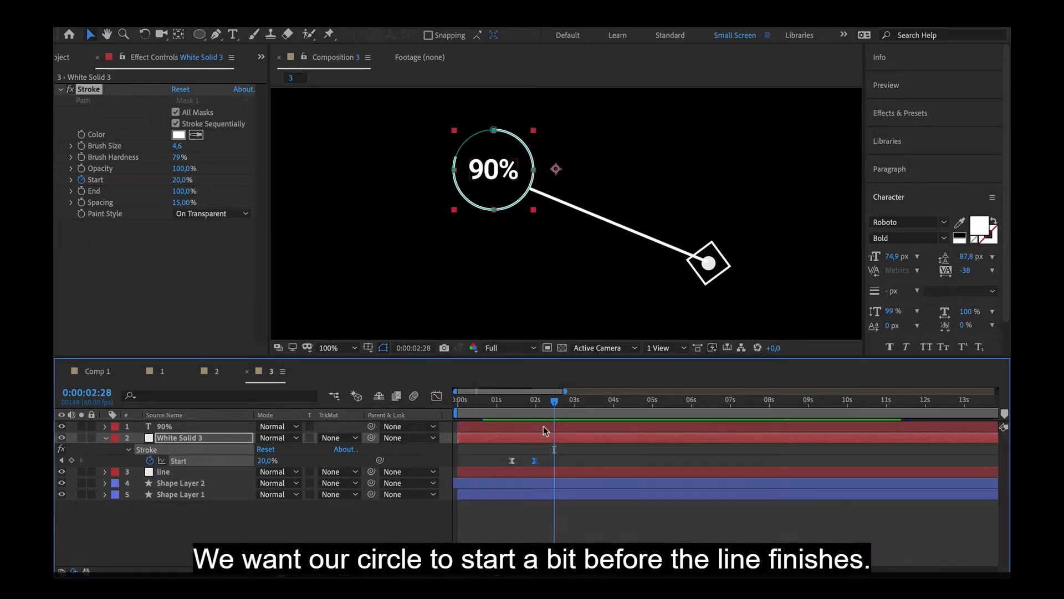
Move the circle's Start keyframes slightly earlier, to 0:00:01:15 and 0:00:01:57, and preview the timing
left_click(543, 453)
left_click_drag(535, 459, 528, 439)
key("space")
left_click(497, 404)
key("space")
key("space")
mouse_move(542, 404)
left_mouse_down()
mouse_move(516, 405)
mouse_move(534, 405)
left_mouse_up()
left_click(252, 543)
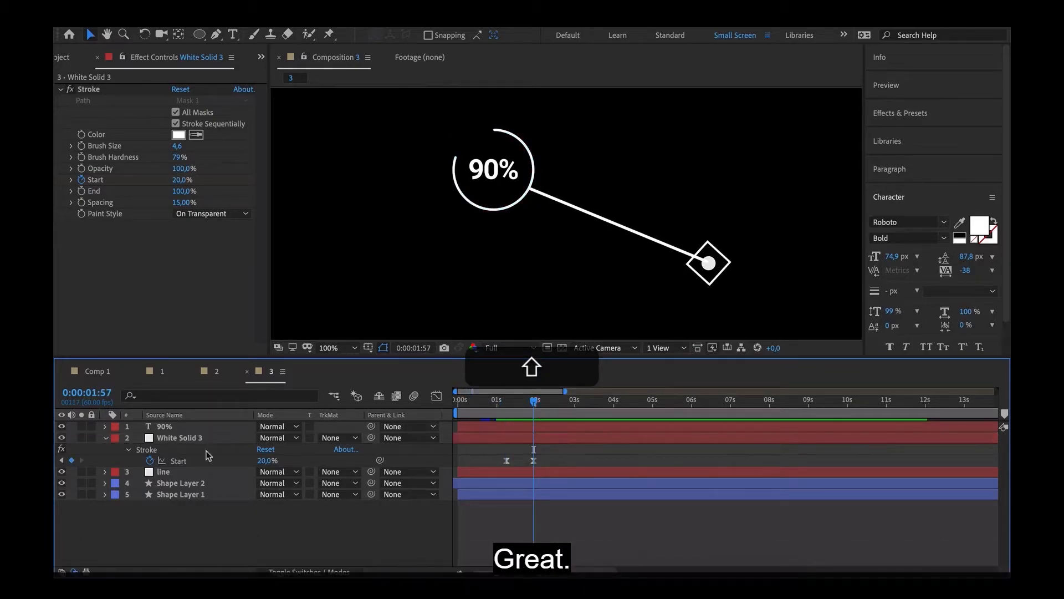
Keyframe the 90% text layer's opacity to fade in from 0% at 0:00:01:15 to 100% shortly after, and preview it
left_click(163, 426)
scroll(488, 189, "up", 1)
left_click_drag(498, 206, 459, 183)
left_click(414, 532)
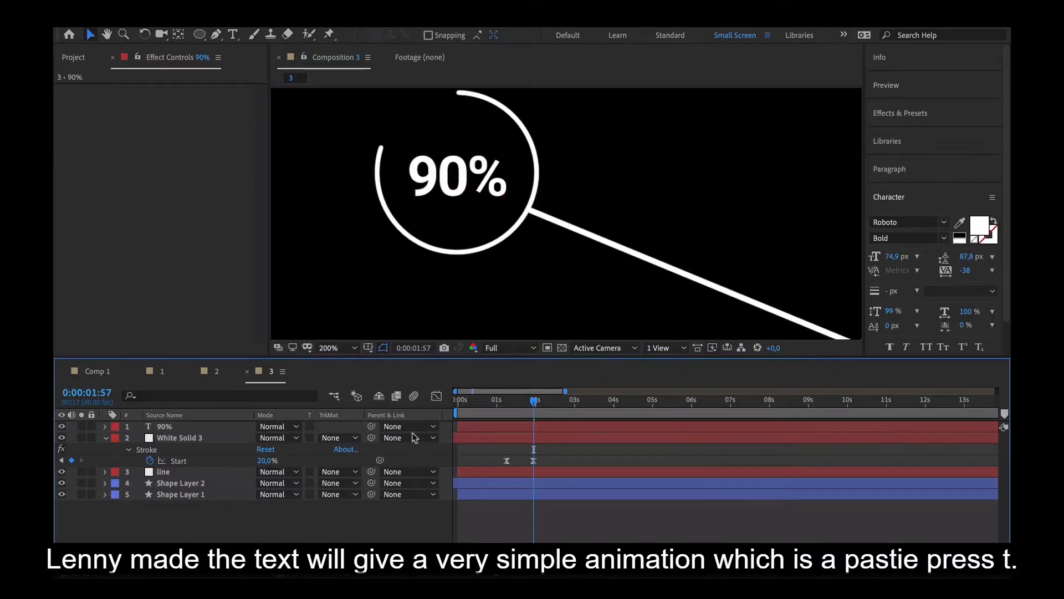
left_click(509, 408, "shift")
left_click(191, 427)
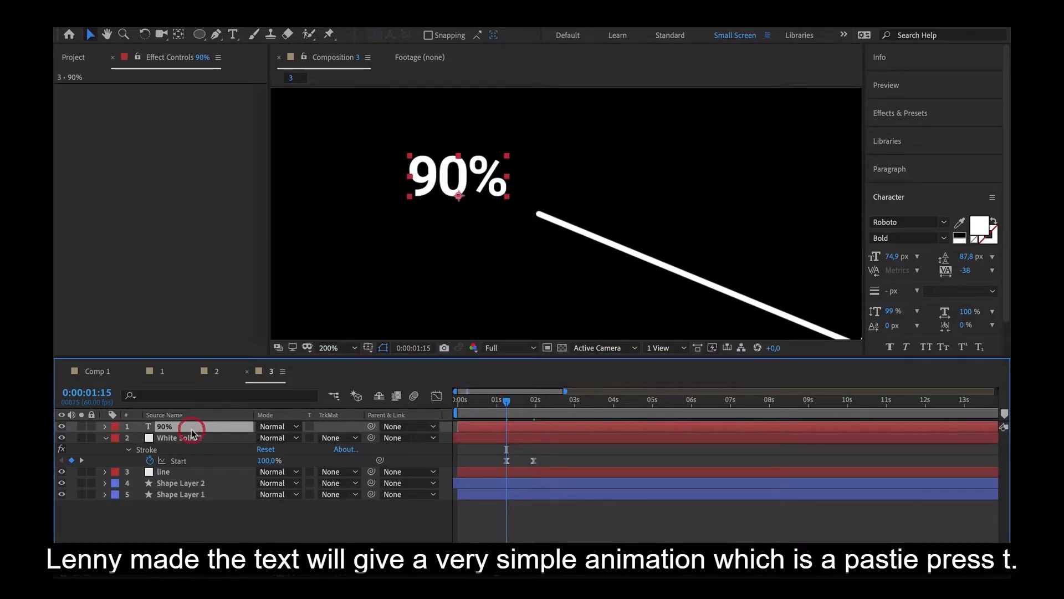
key("t")
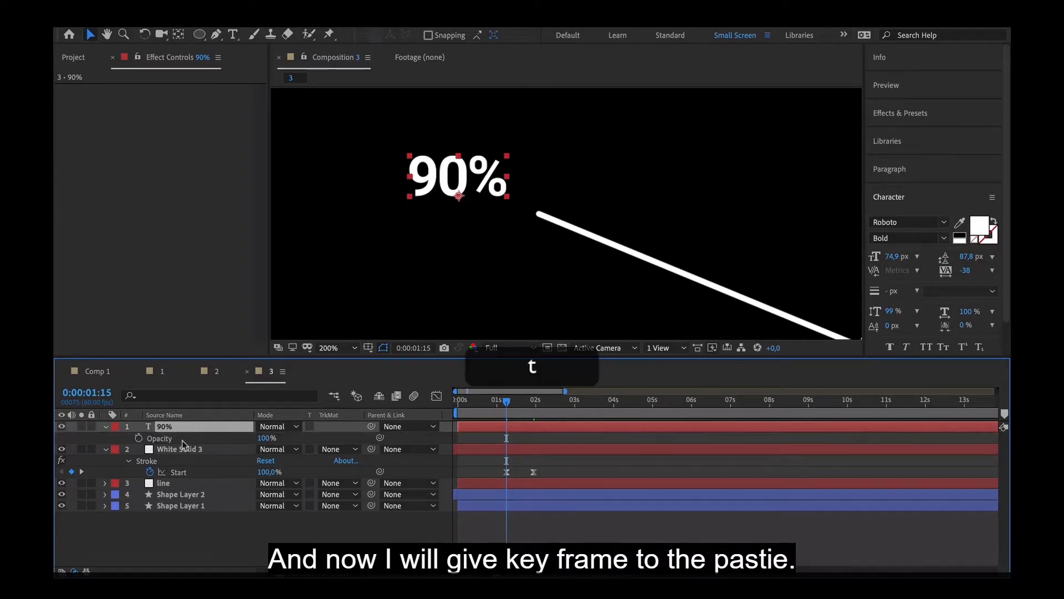
left_click(138, 438)
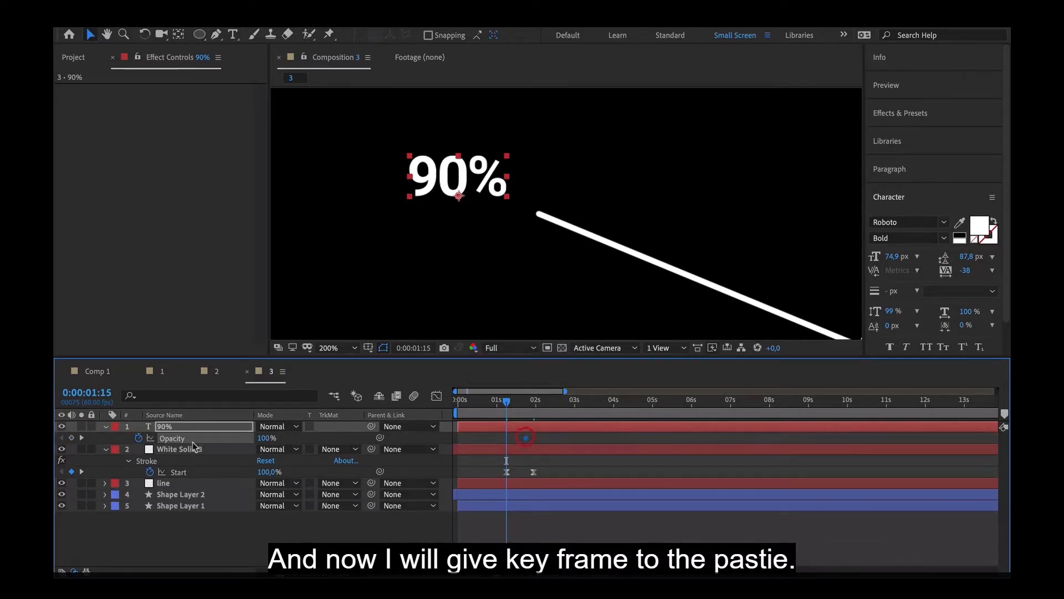
left_click_drag(263, 438, 112, 428)
key("space")
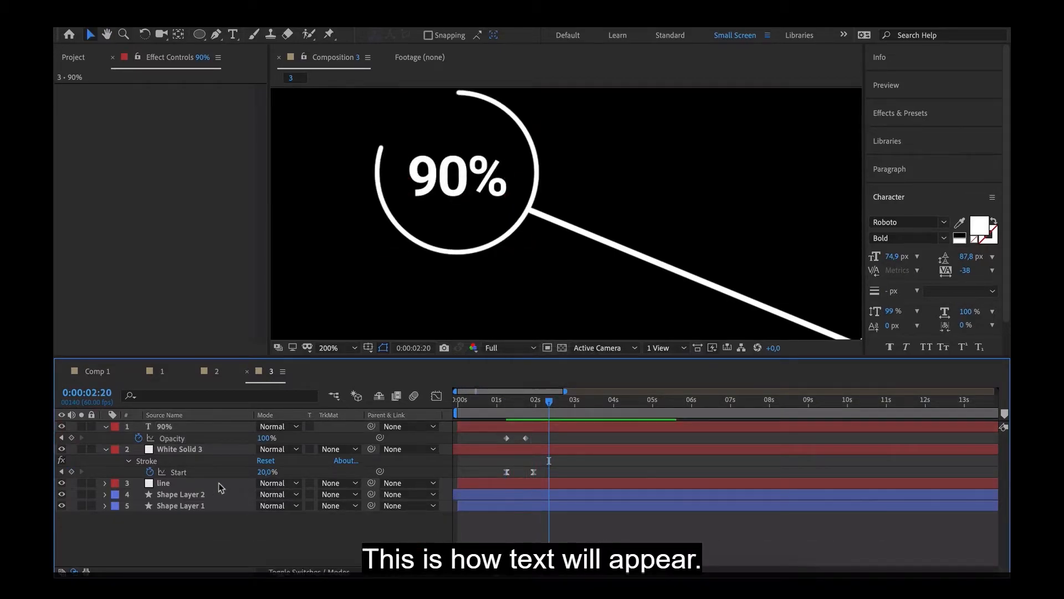
Draw a filled circle centred inside the white ring and place its layer directly beneath the 90% text layer
mouse_move(204, 33)
left_mouse_down()
mouse_move(261, 47)
mouse_move(262, 66)
left_mouse_up()
left_click_drag(455, 173, 524, 110)
key("v")
left_click_drag(458, 145, 460, 139)
left_click_drag(174, 430, 189, 483)
key("comma")
key("comma")
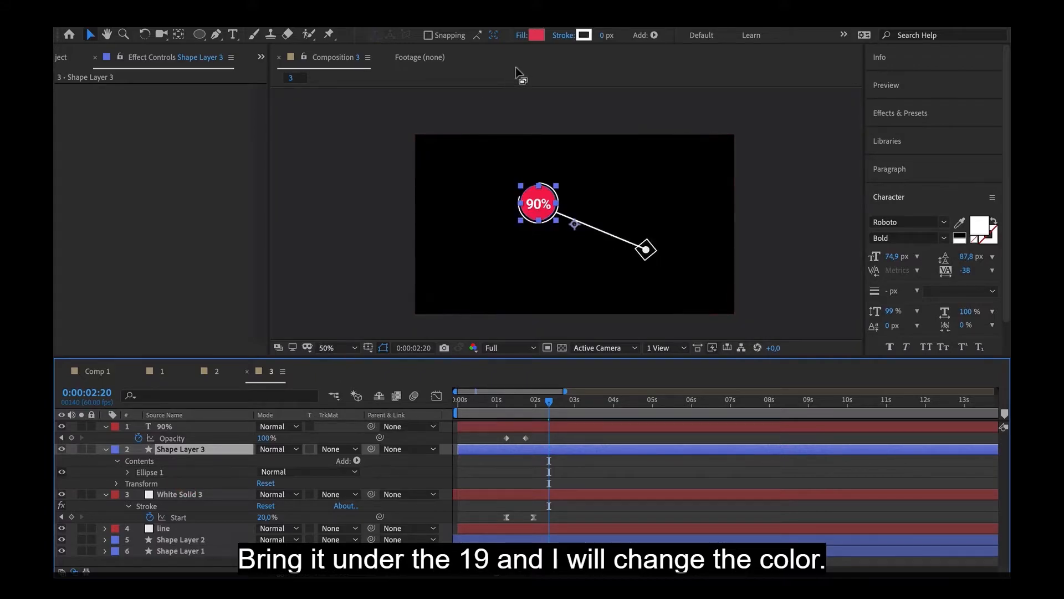
Change the new circle's fill colour to a yellow-orange, about #F7B52A
left_click(535, 36)
left_click_drag(401, 455, 400, 499)
left_click_drag(367, 414, 359, 355)
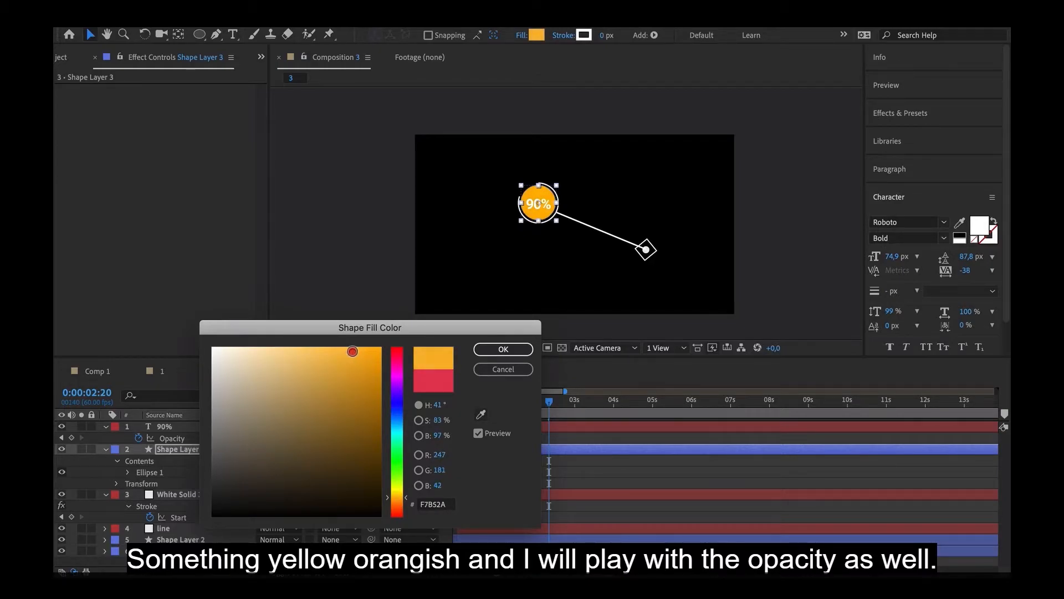
left_click(502, 348)
left_click(551, 481)
key("period")
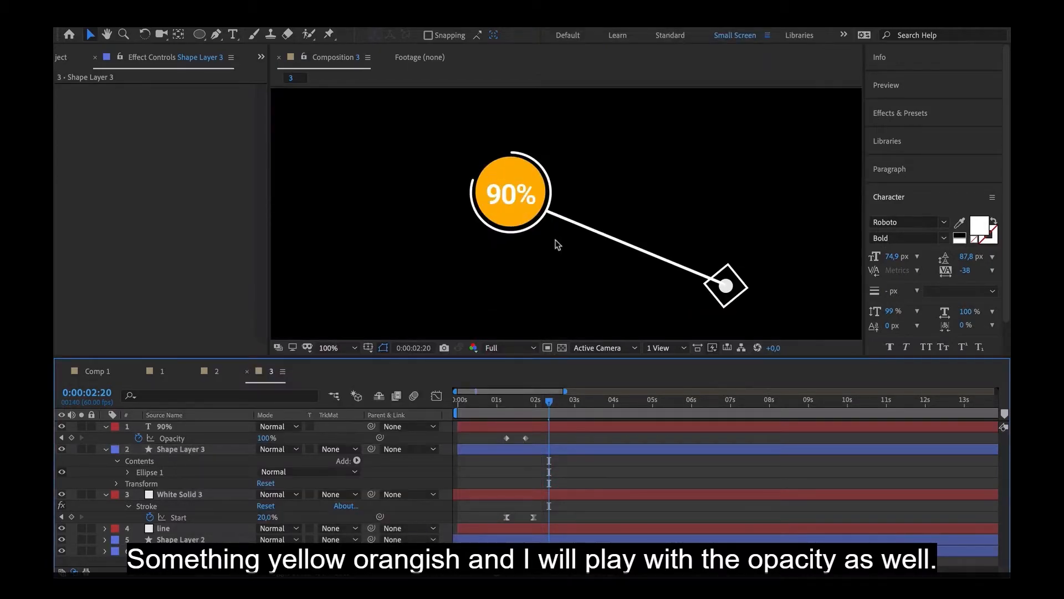
Set the opacity of the yellow-orange circle's layer, Shape Layer 3, to 70%
left_click(494, 176)
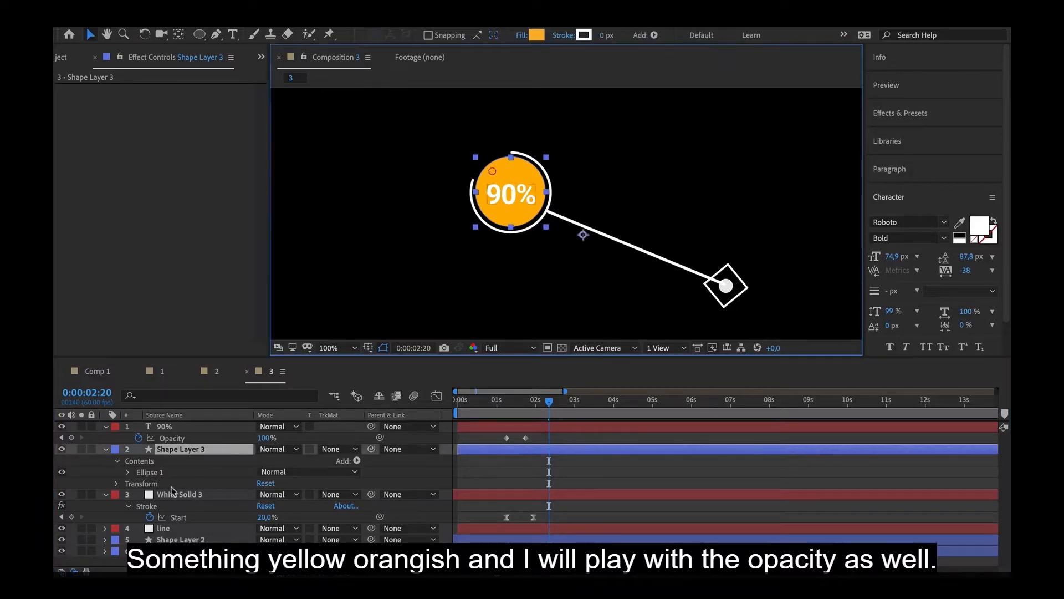
key("t")
left_click(266, 461)
type("7-")
key("BackSpace")
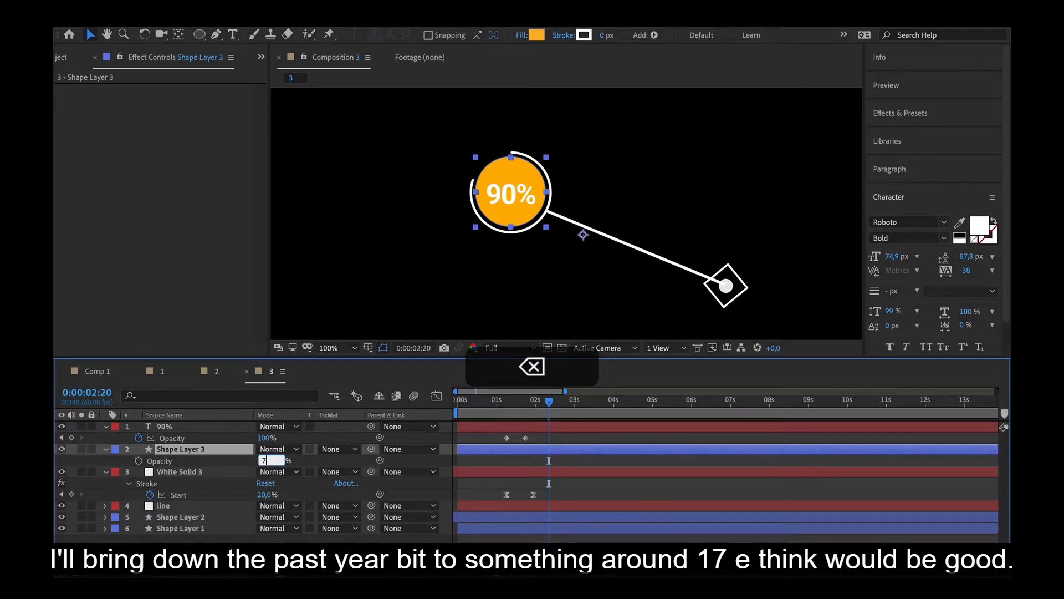
type("0")
key("Return")
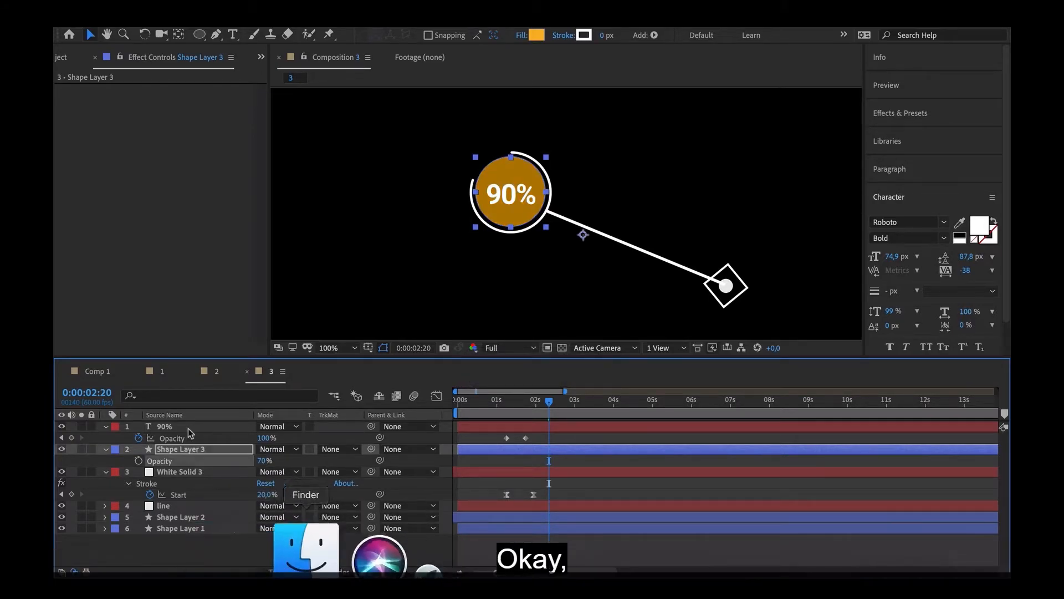
left_click(203, 541)
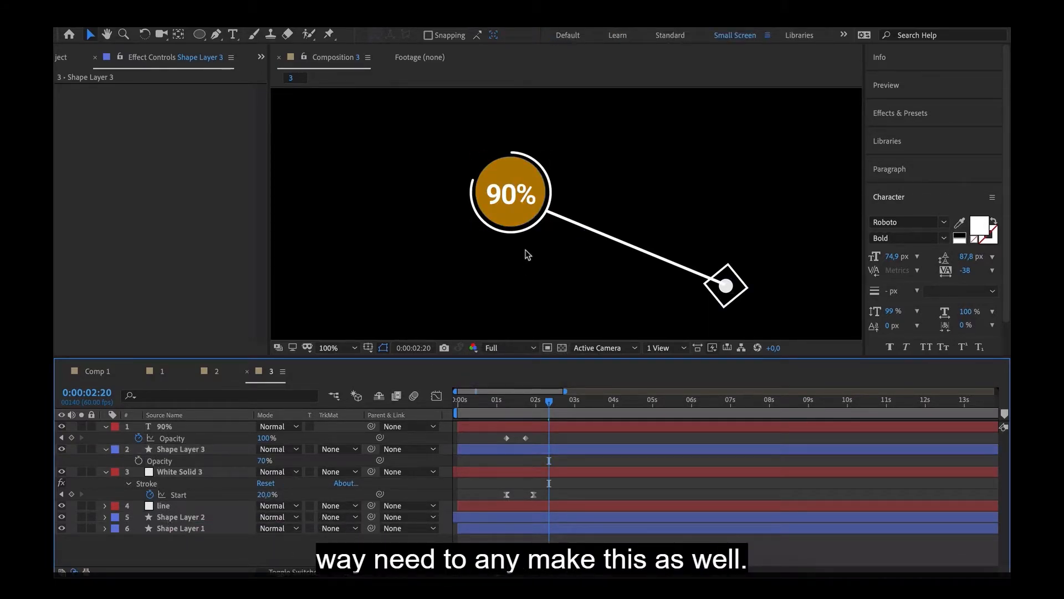
Keyframe Shape Layer 3's opacity from 0% at 0:00:01:15 to 70%, aligned with the text's opacity keyframes, and preview the fade-in
key("t")
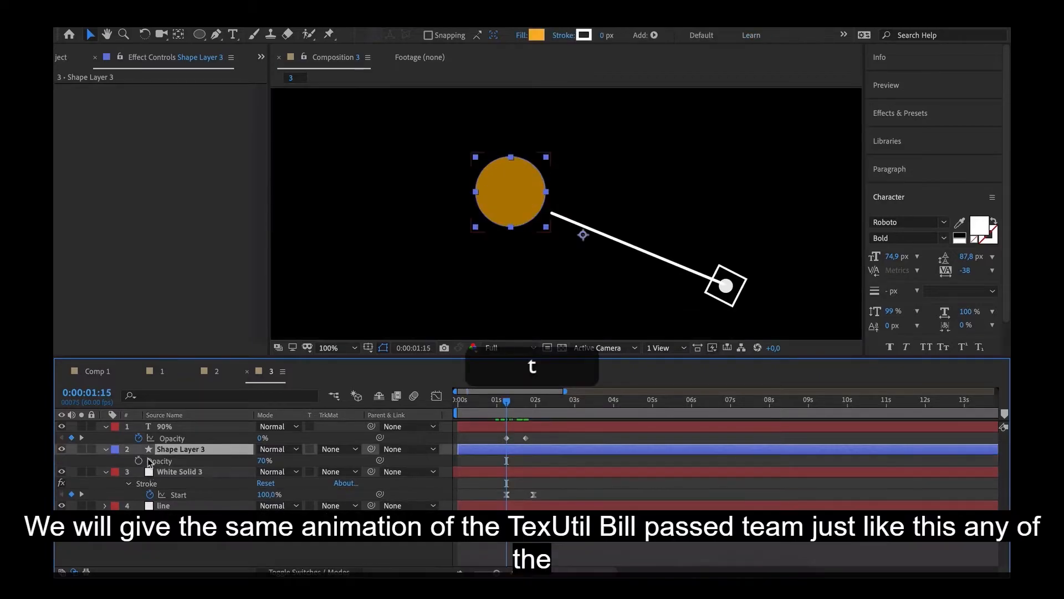
left_click(138, 461)
key("shift")
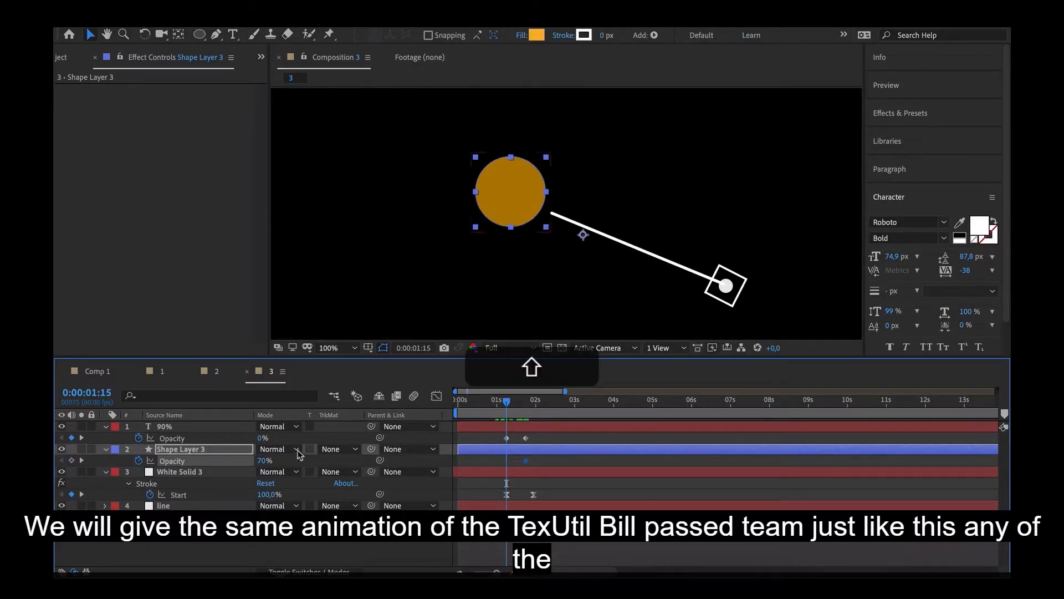
left_click_drag(267, 460, 191, 454)
left_click_drag(484, 407, 434, 408)
key("space")
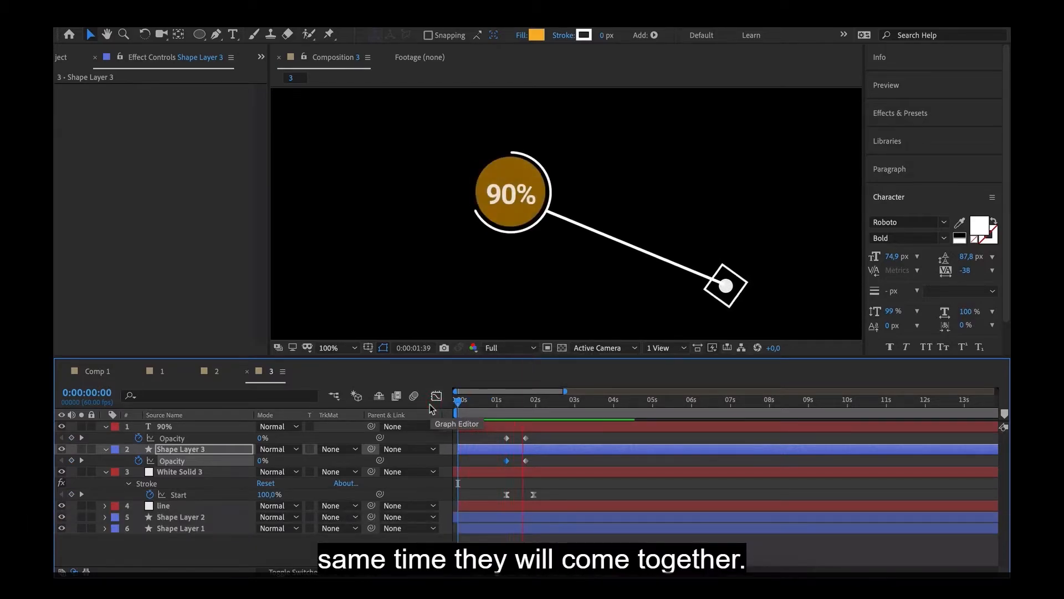
key("space")
scroll(600, 272, "down", 1)
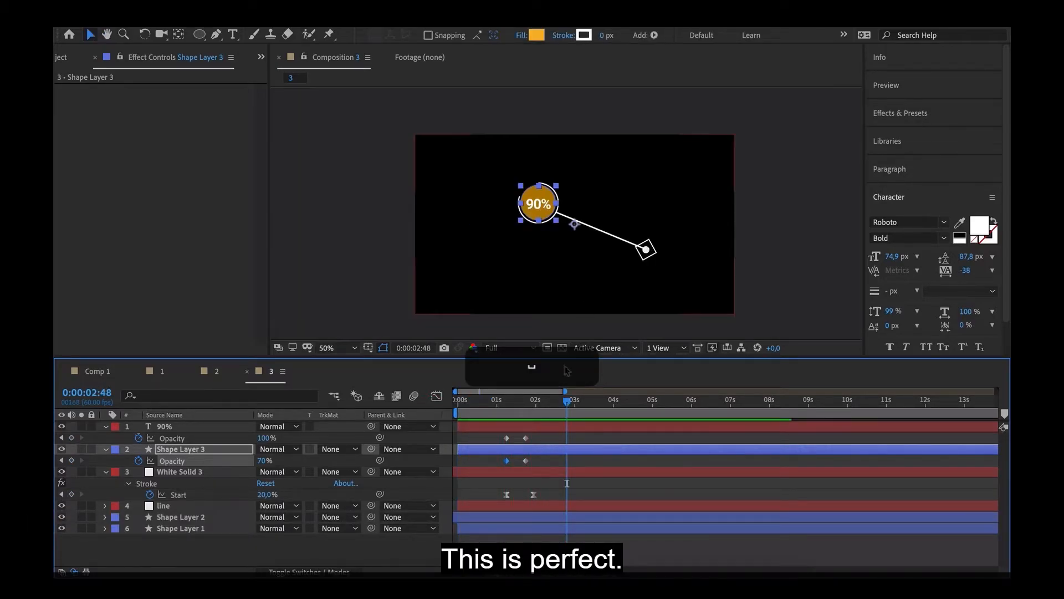
left_click(557, 490)
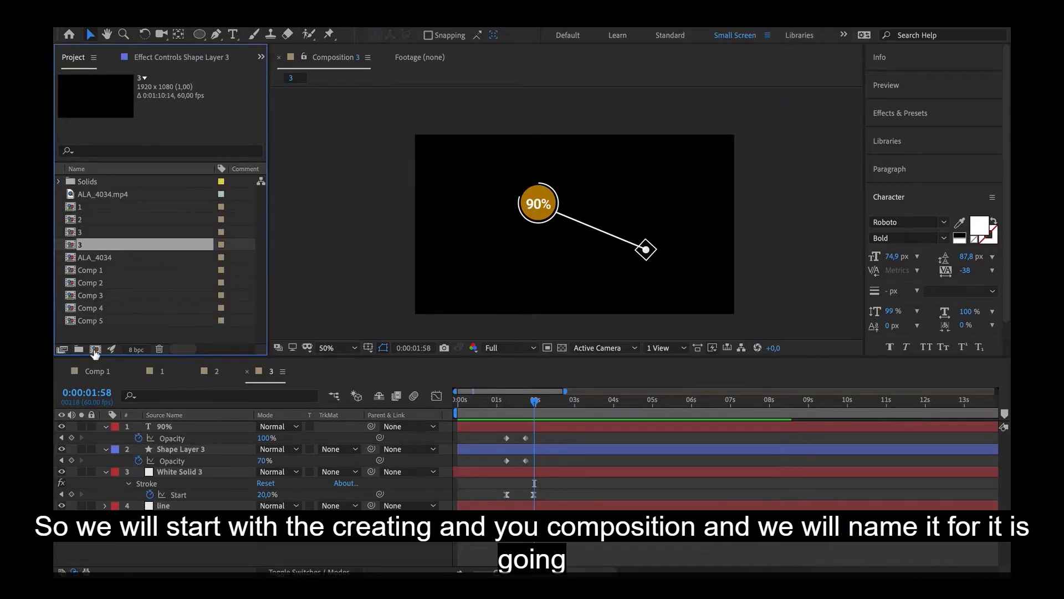
Create a new 1920 x 1080 composition named 4 at 60 frames per second
left_click(95, 349)
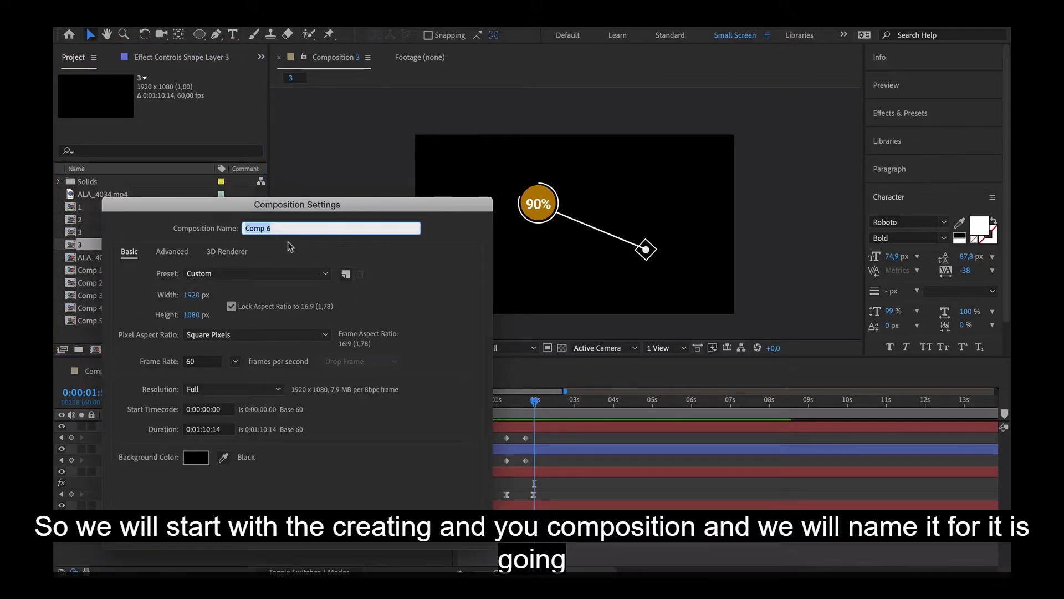
type("4")
key("Return")
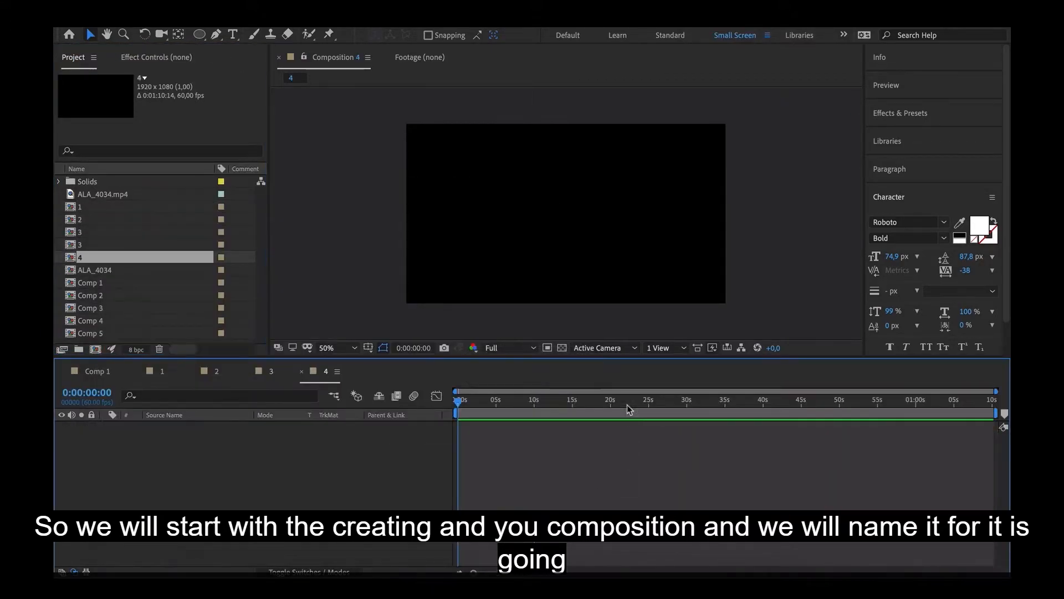
Add a white 1920 x 1080 px solid layer to composition 4
right_click(376, 447)
mouse_move(383, 433)
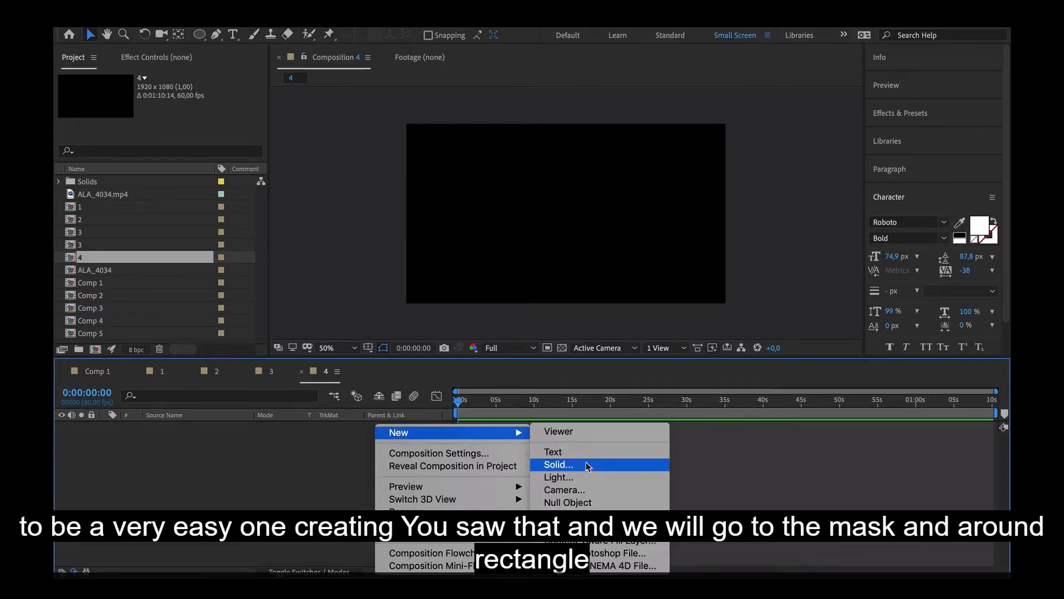
left_click(576, 465)
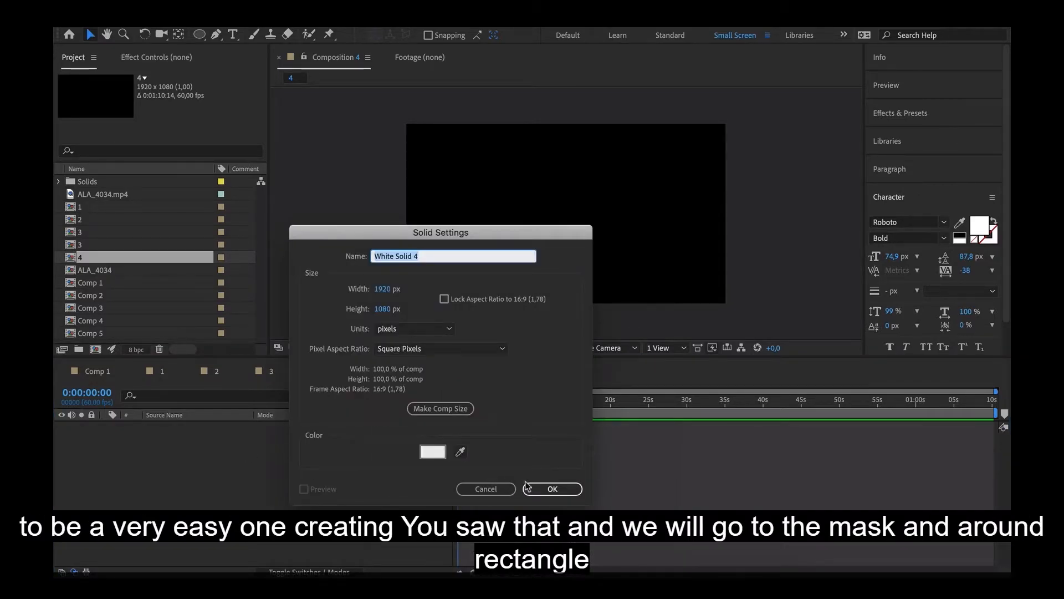
left_click(549, 488)
Mask the white solid with a wide, short rounded rectangle near the middle of the frame
scroll(592, 237, "up", 3)
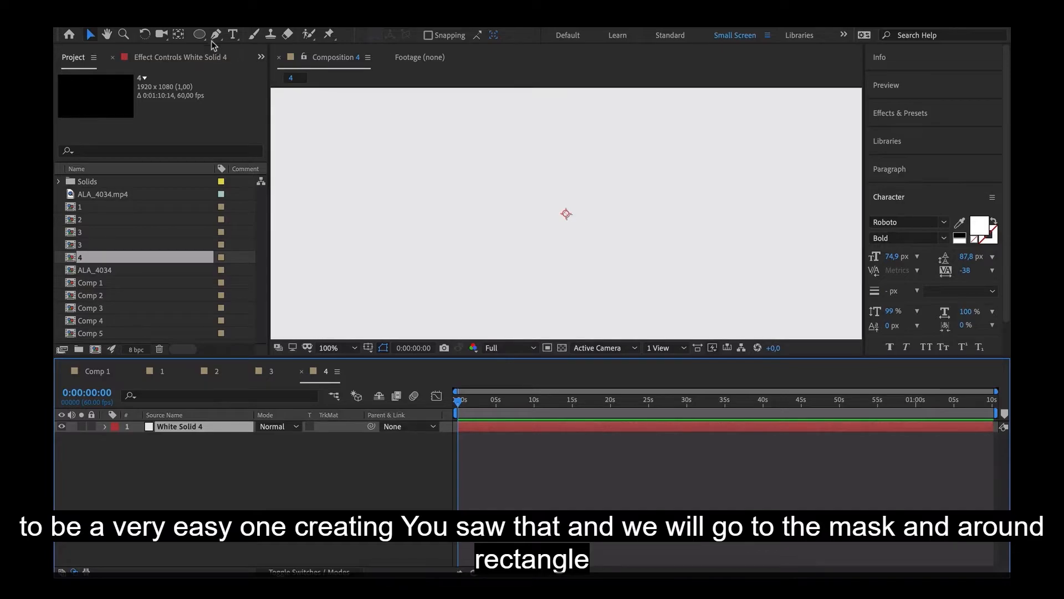
left_click_drag(199, 34, 236, 51)
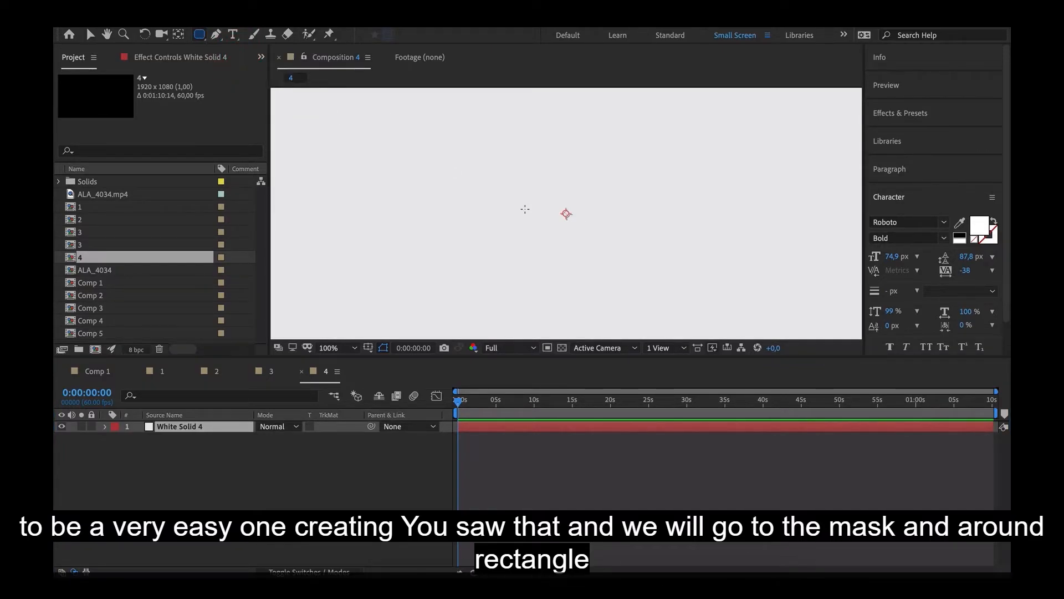
key("comma")
left_click_drag(478, 188, 670, 224)
key("period")
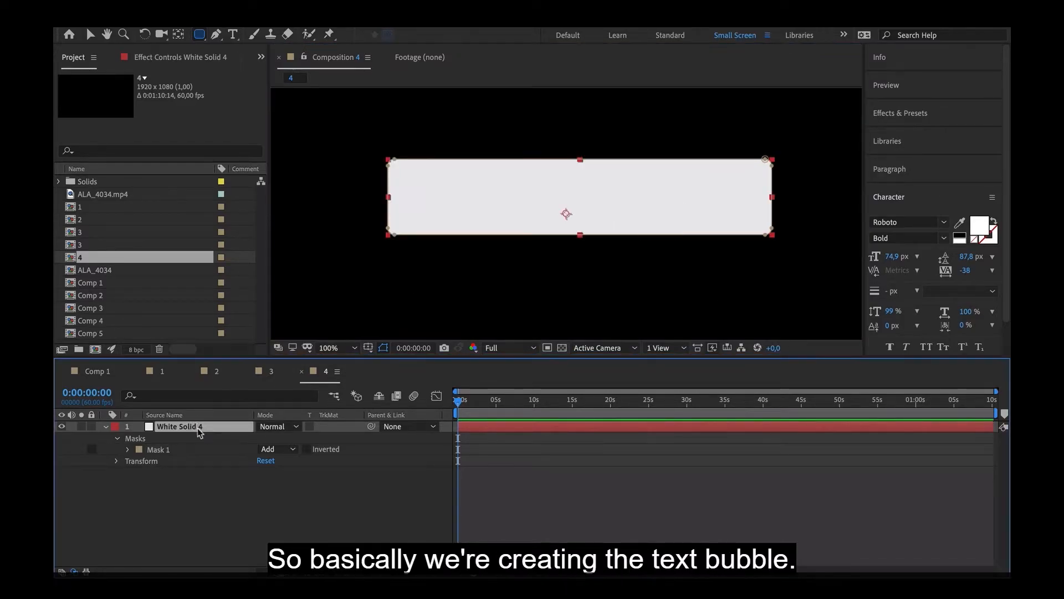
left_click(213, 496)
Add mask points along the rectangle's lower edge with the Pen tool and pull one down and outward to form a speech-bubble tail
key("space")
left_click_drag(611, 198, 549, 175)
left_click(577, 181)
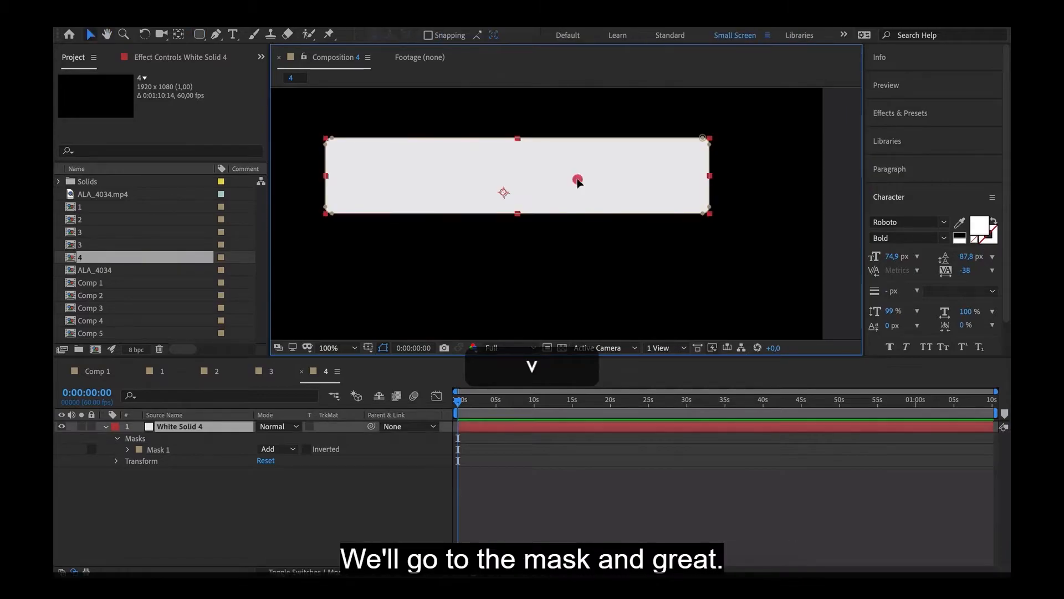
key("period")
left_click(835, 217)
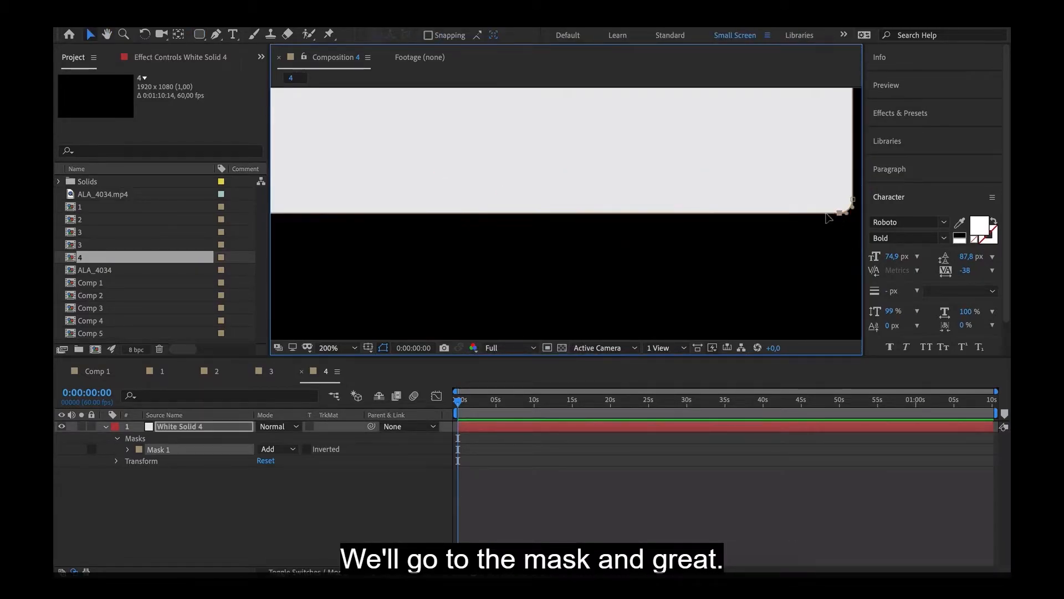
left_click(217, 35)
left_click(604, 213)
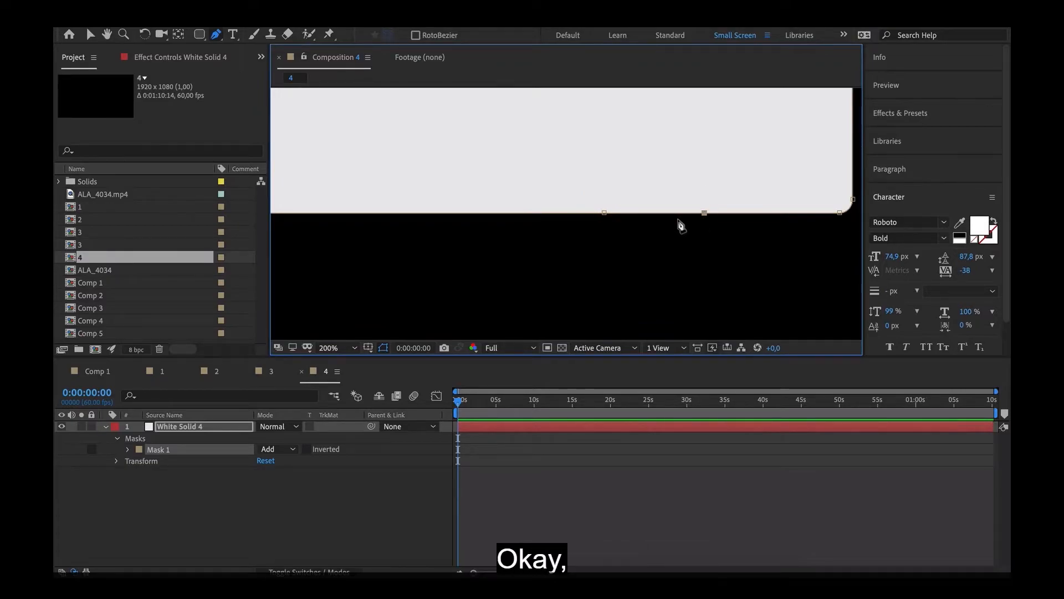
left_click_drag(605, 223, 793, 314)
key("super+z")
scroll(782, 307, "down", 1)
left_click(341, 495)
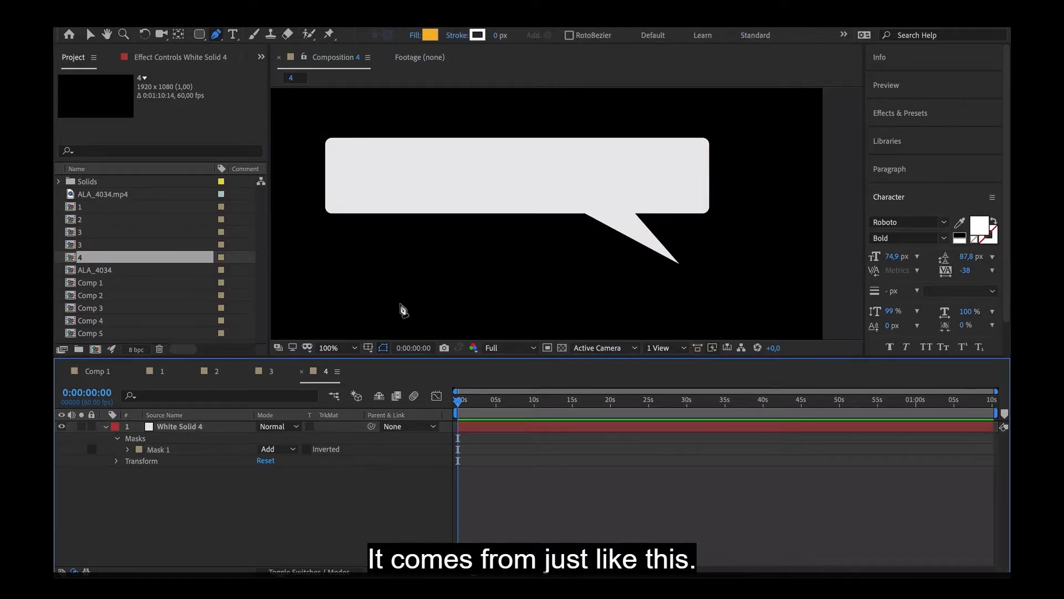
Narrow the speech-bubble tail by moving its left base point inward along the lower edge, and shorten its tip up toward the bubble
scroll(420, 254, "down", 1)
scroll(438, 255, "up", 1)
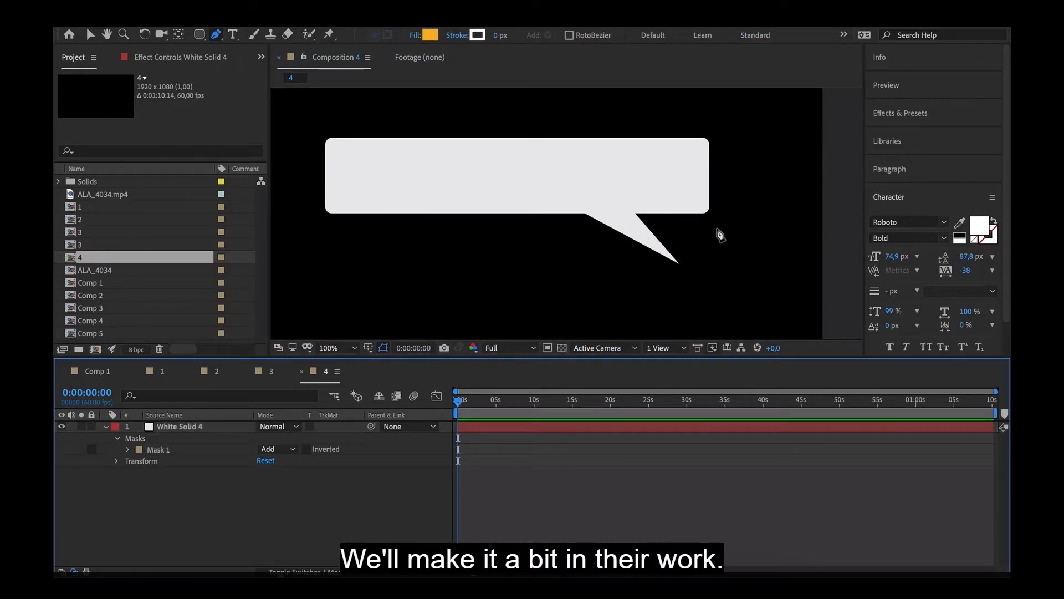
scroll(649, 240, "up", 1)
key("v")
left_click(658, 228)
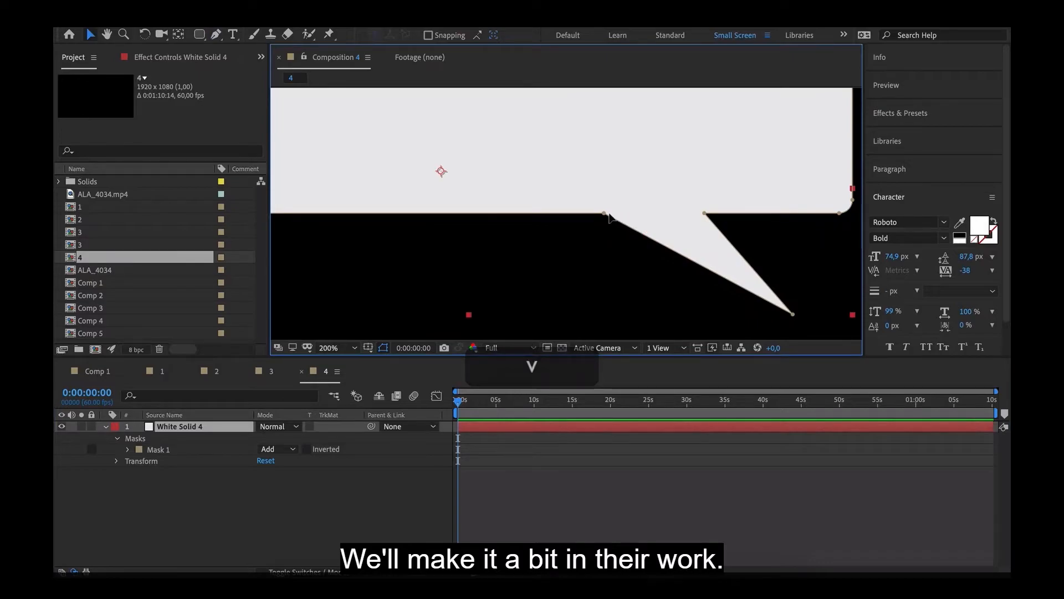
left_click(605, 213)
left_click(644, 213, "shift")
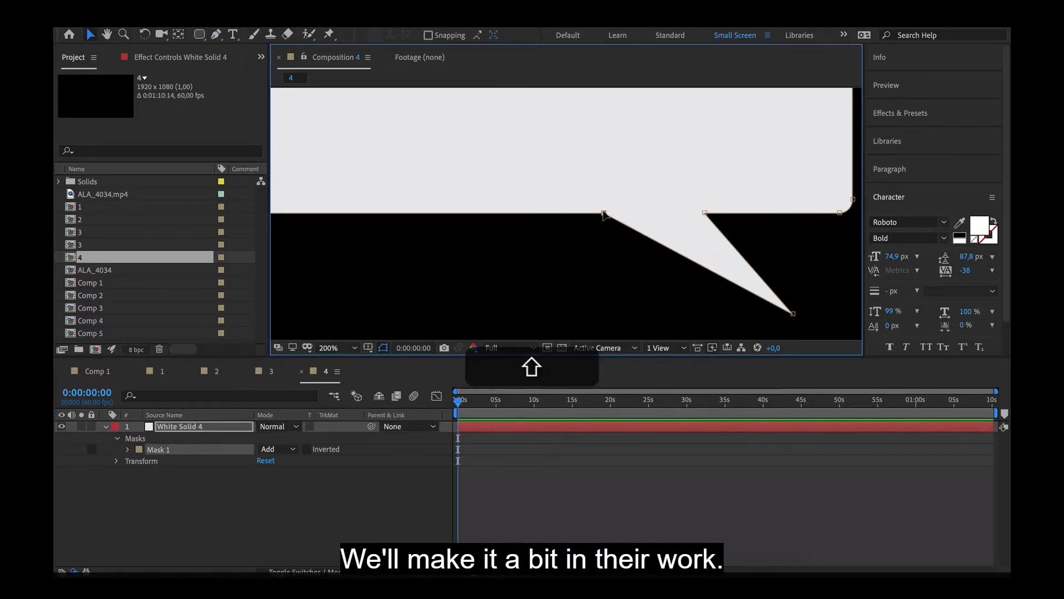
left_click(653, 214, "shift")
left_click_drag(605, 213, 638, 213)
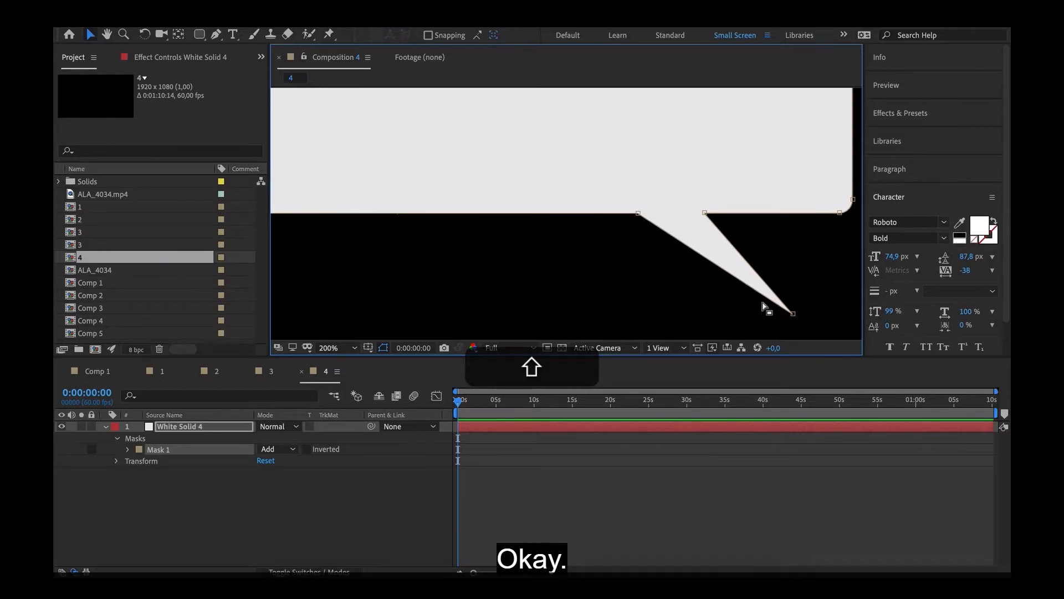
left_click_drag(795, 316, 782, 292)
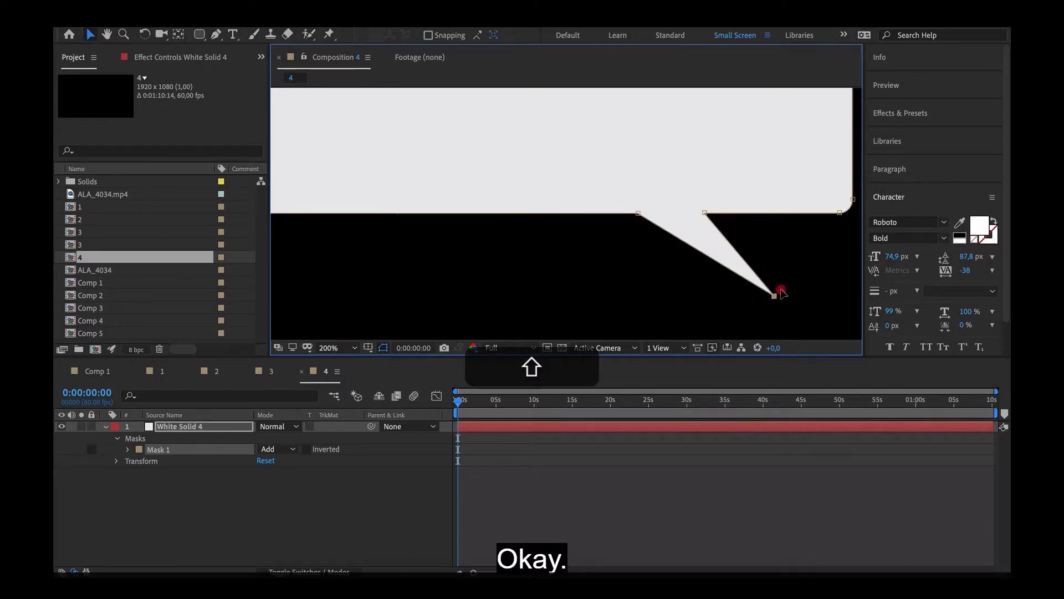
left_click(434, 490)
scroll(623, 301, "down", 1)
Apply the Gradient Ramp effect to the speech-bubble solid
left_click(494, 199)
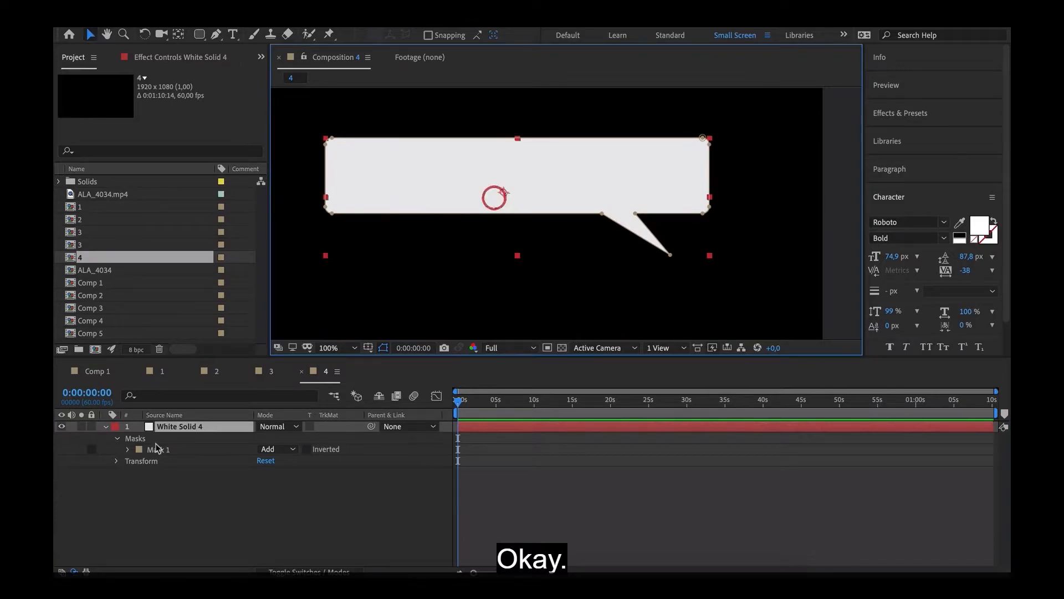
left_click(327, 12)
mouse_move(377, 12)
mouse_move(327, 12)
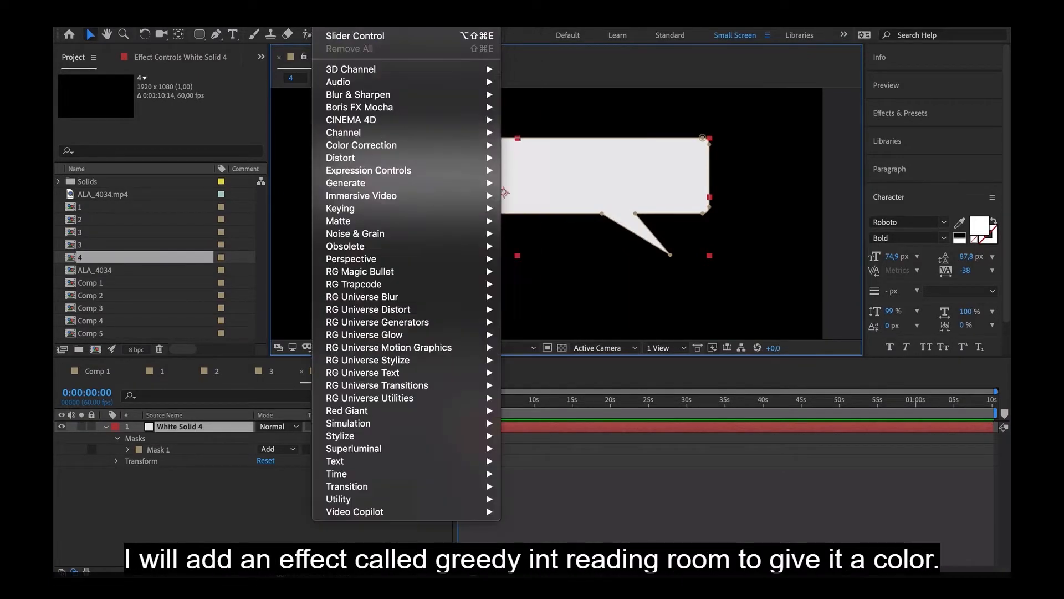
mouse_move(388, 182)
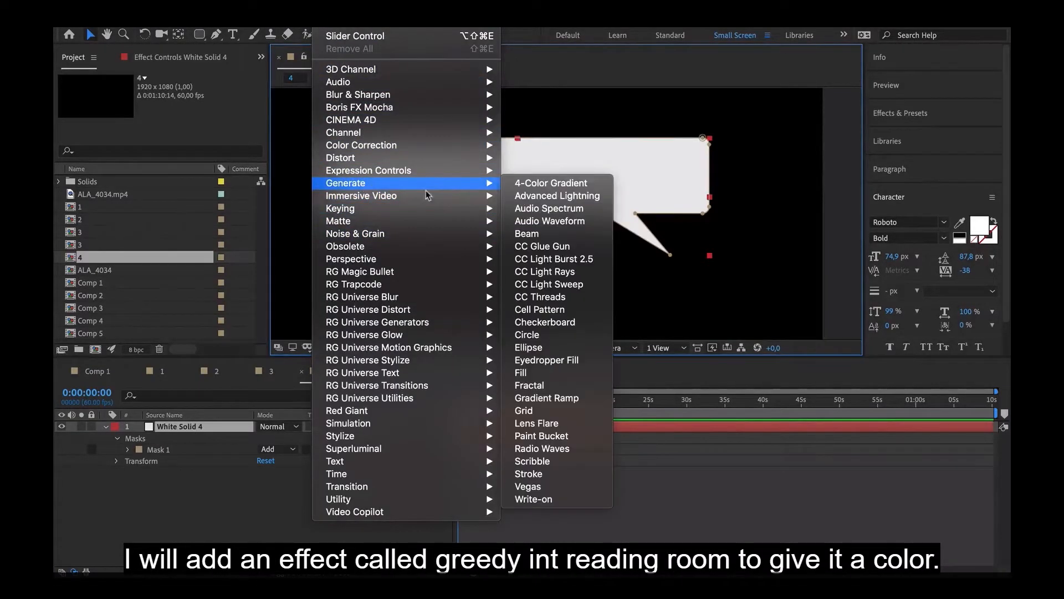
left_click(547, 398)
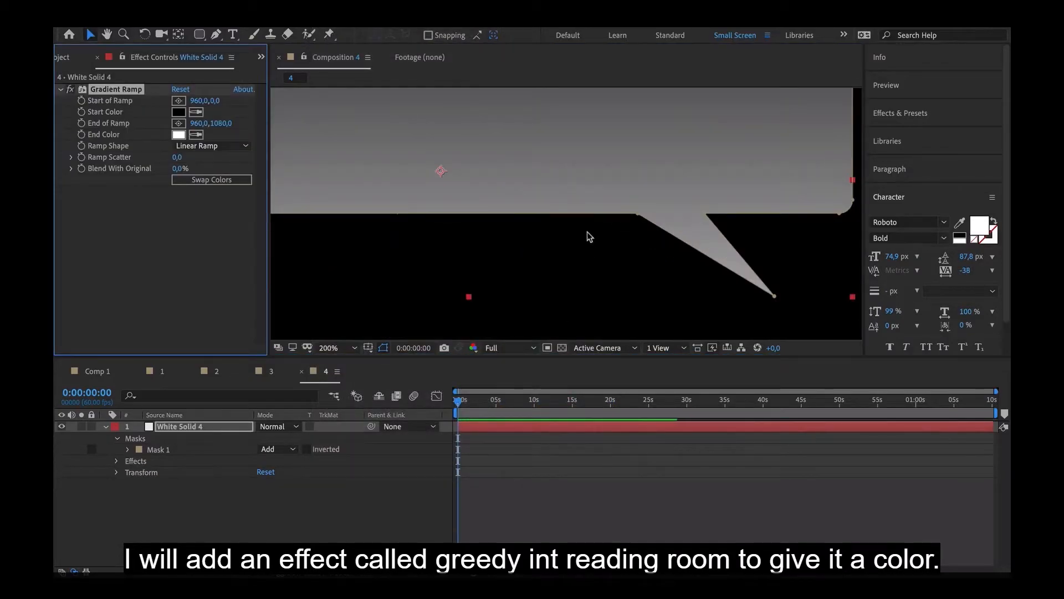
Set the Gradient Ramp's start color to light green 6BFF00 and its end color to dark green 316A08
left_click(185, 112)
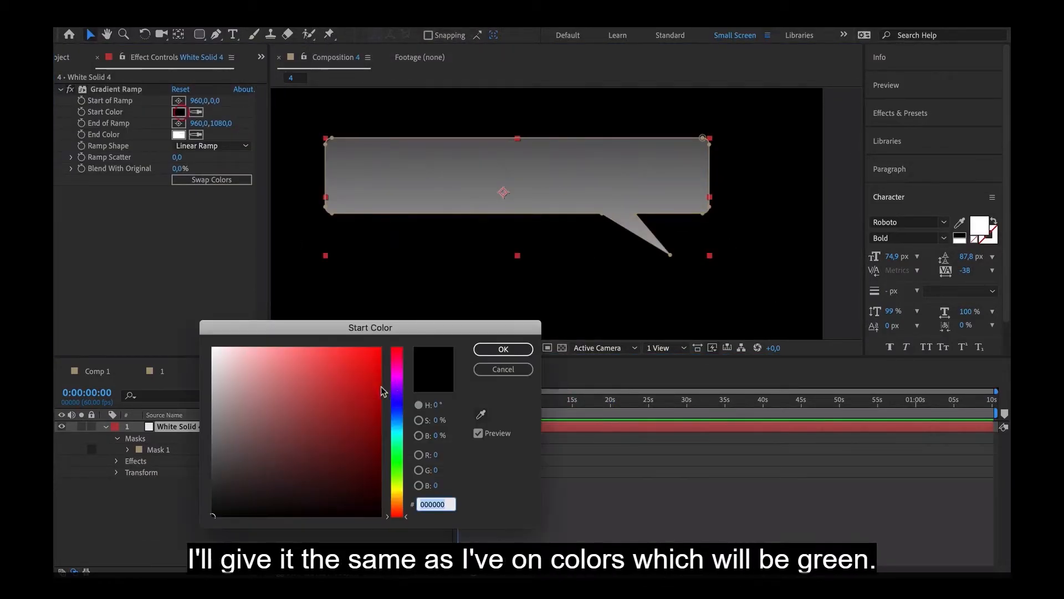
left_click(398, 475)
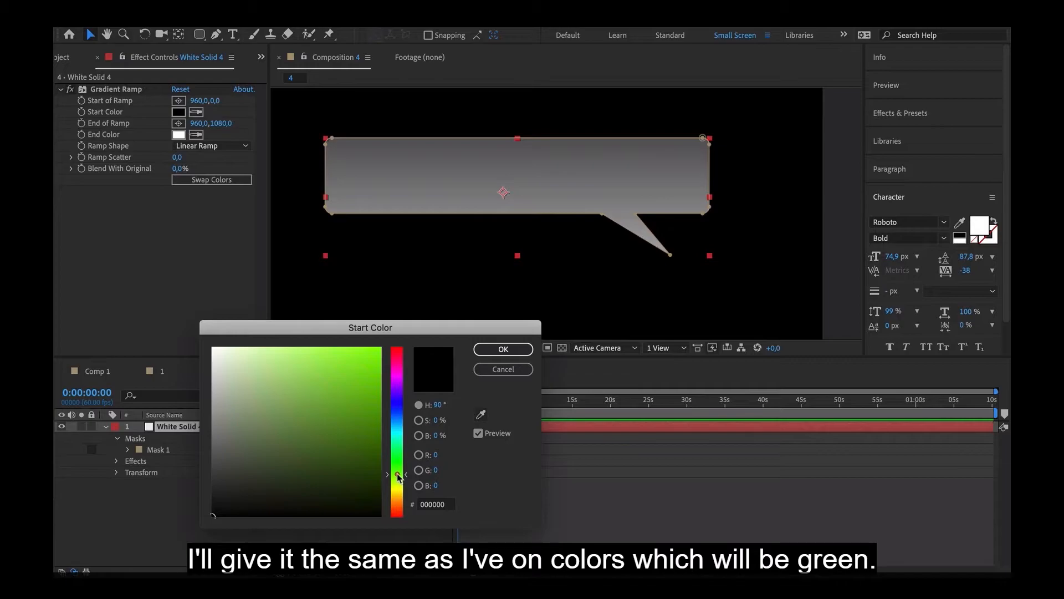
left_click(375, 345)
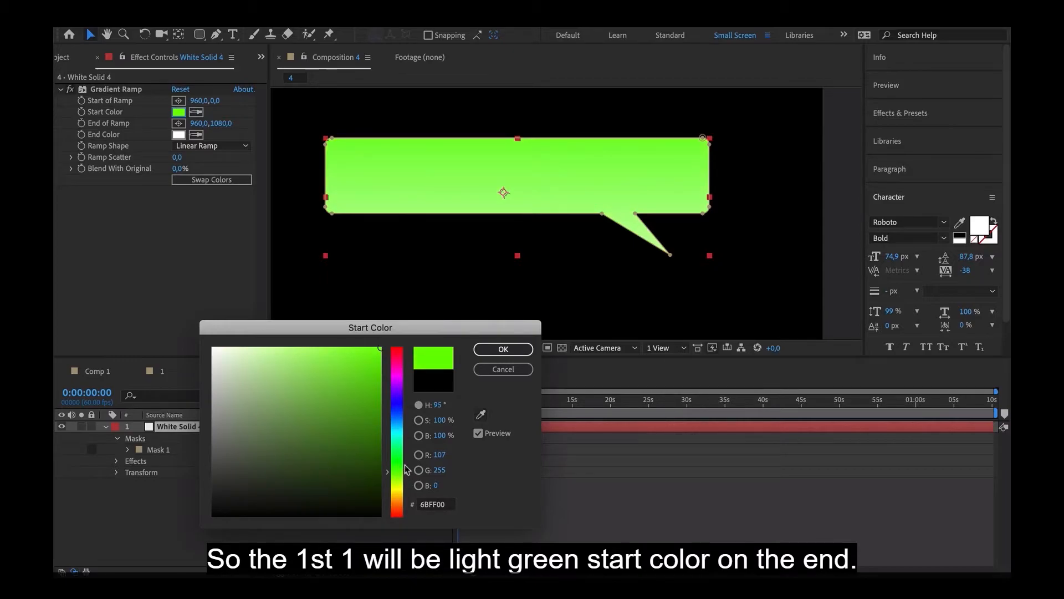
left_click(504, 349)
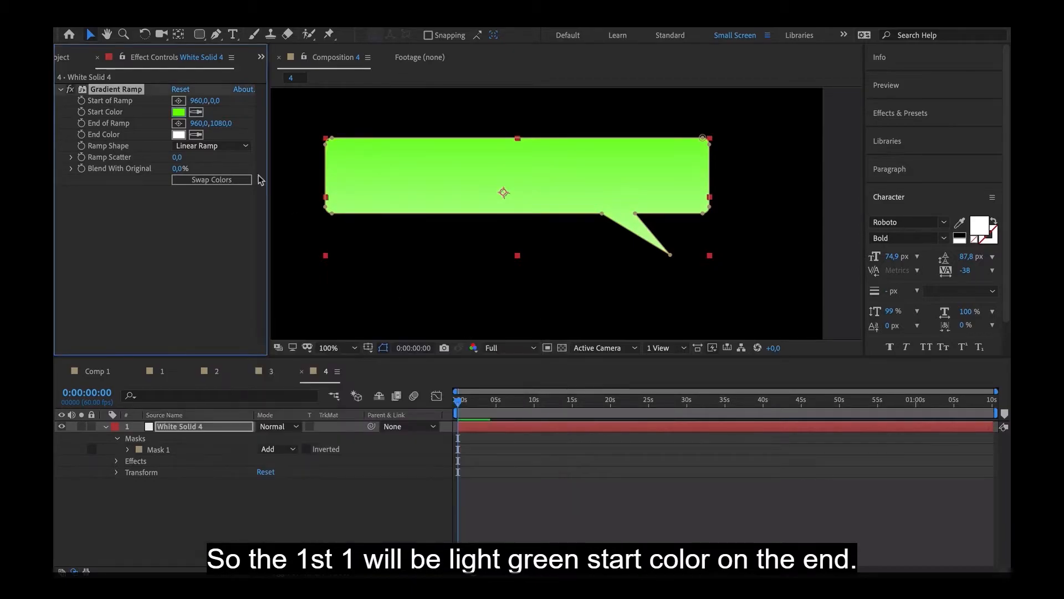
left_click(186, 113)
left_click(179, 134)
mouse_move(373, 433)
left_mouse_down()
mouse_move(374, 459)
mouse_move(370, 445)
left_mouse_up()
left_click(497, 353)
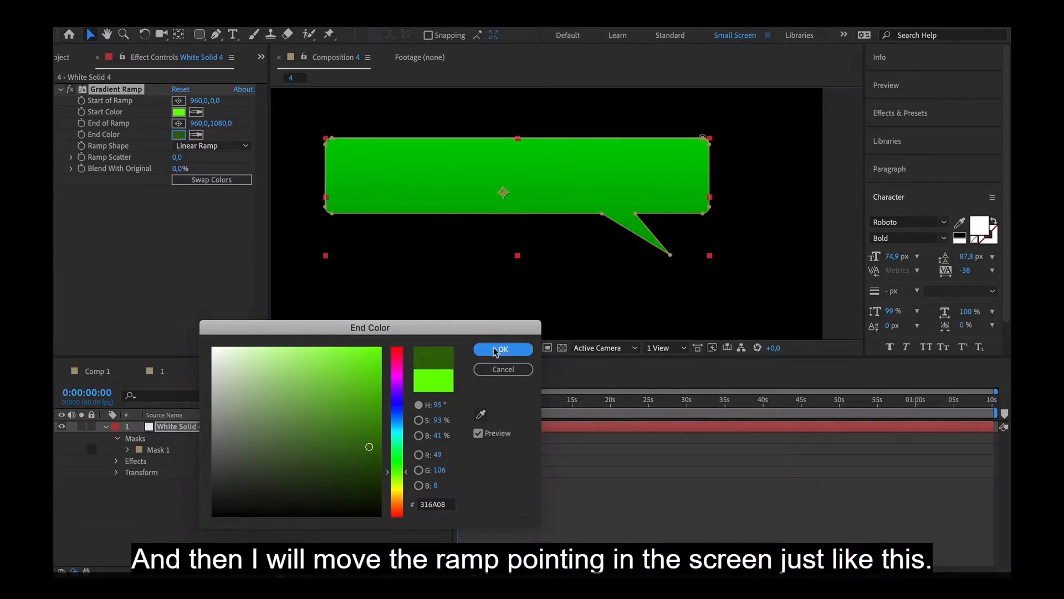
Reposition the ramp's start point above the bubble at about 1108, 120 and its end point just below it at about 992, 680
scroll(499, 278, "down", 3)
left_click_drag(549, 163, 550, 183)
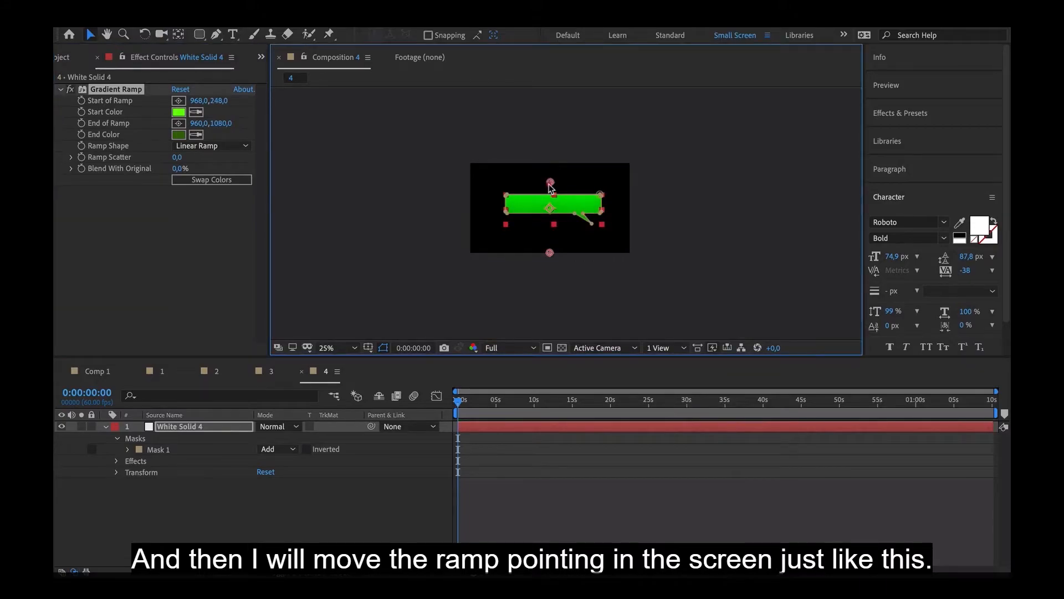
left_click_drag(549, 252, 553, 217)
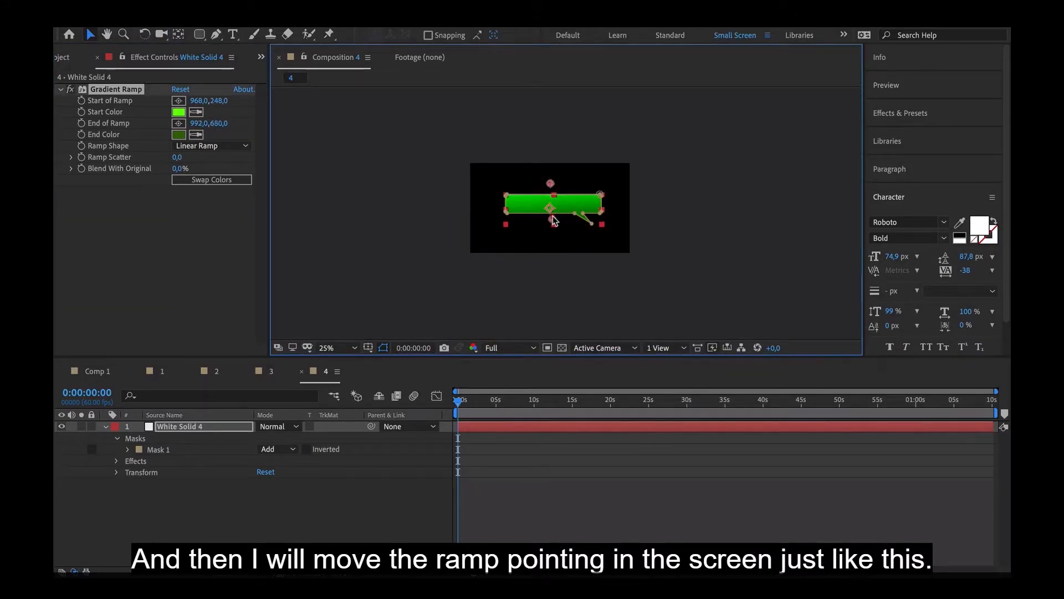
scroll(552, 219, "down", 1)
scroll(537, 209, "up", 2)
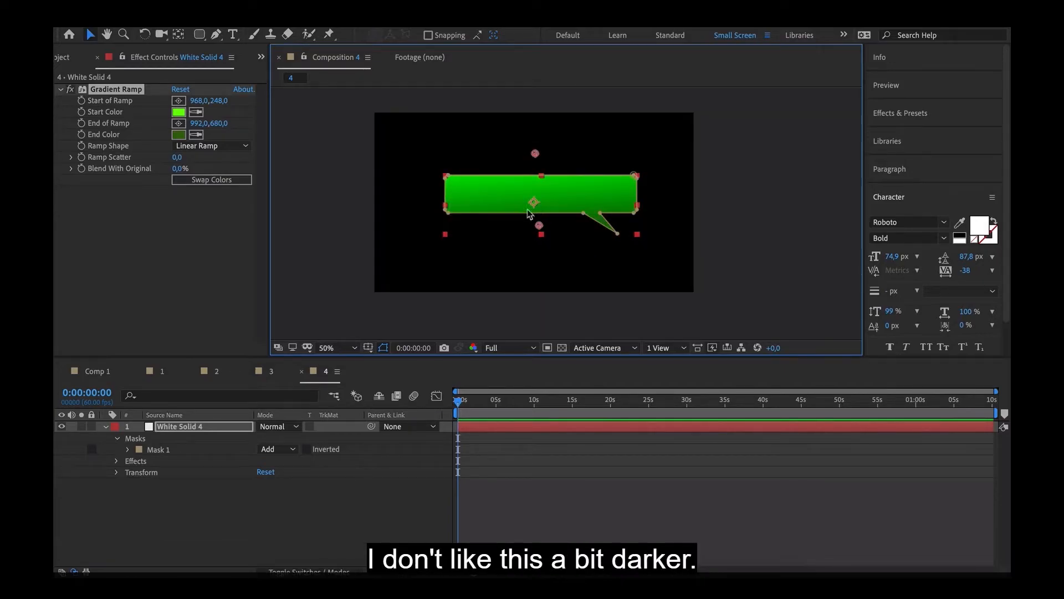
left_click_drag(535, 154, 559, 132)
Darken the ramp's end color to 2A5B06 and move its start point to about 1004, 144 above the bubble's center
left_click(178, 134)
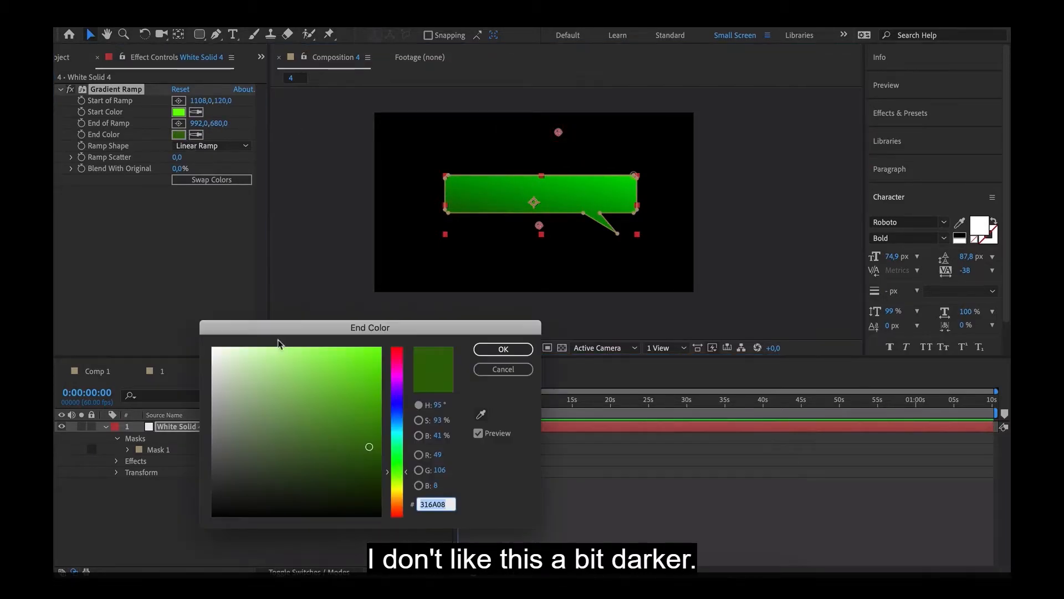
left_click(369, 466)
left_click_drag(371, 458, 370, 456)
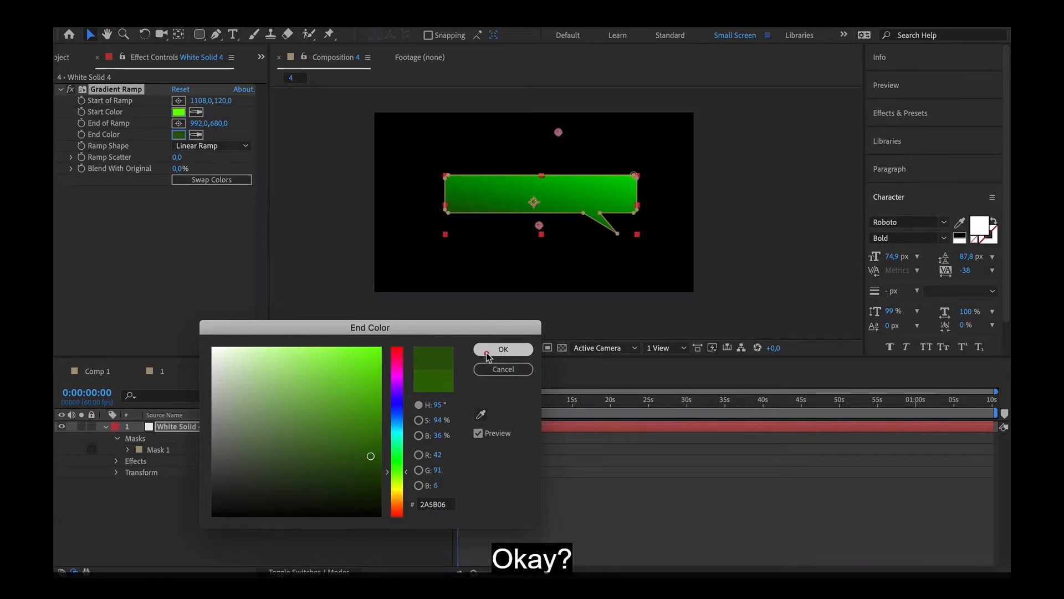
left_click(503, 349)
left_click_drag(558, 132, 537, 136)
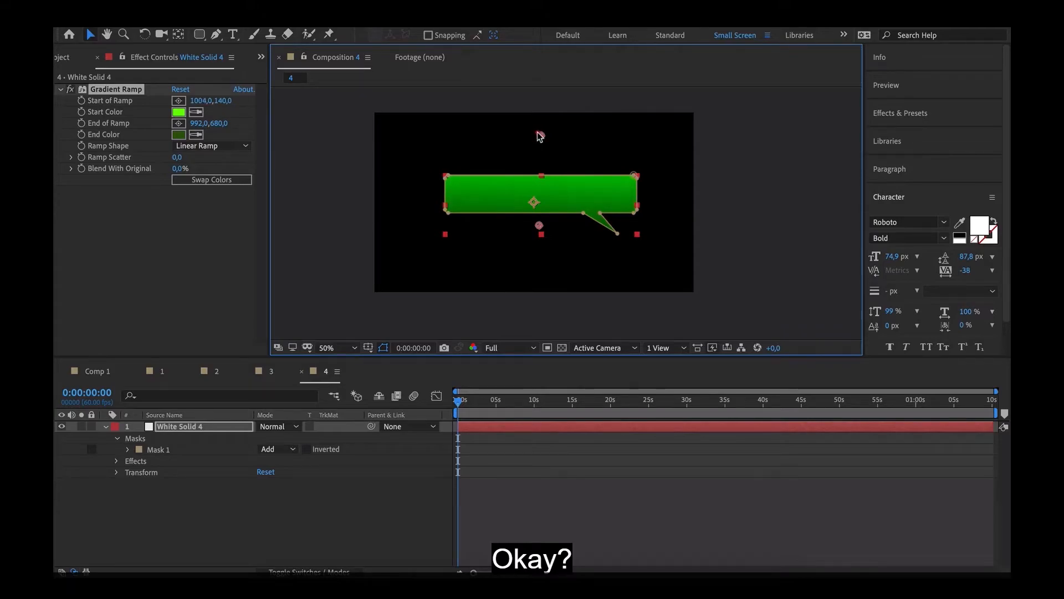
left_click(366, 497)
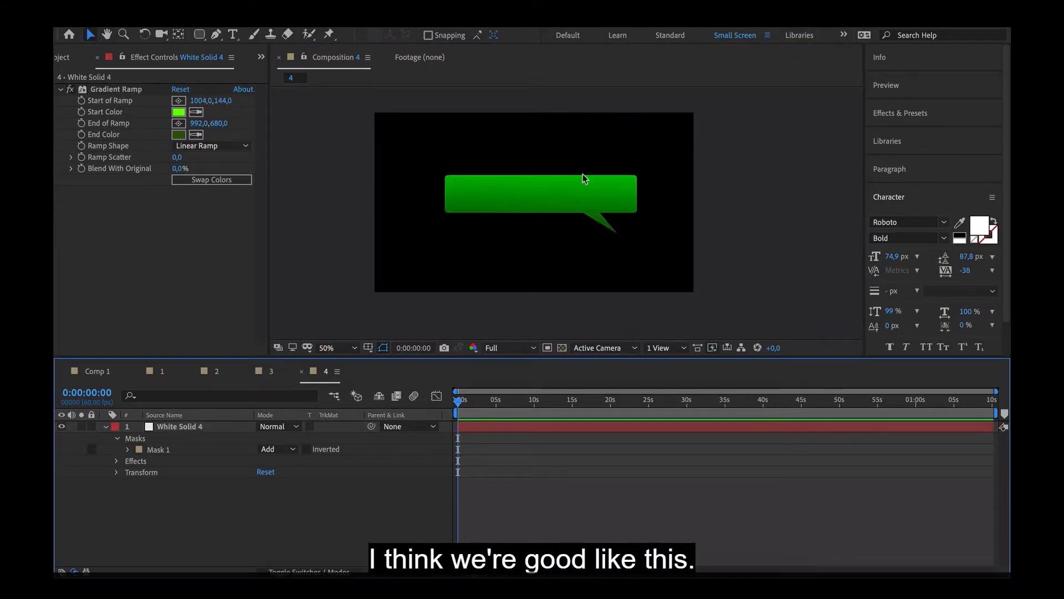
Add a text layer starting inside the bubble's upper-left area reading "Hey baby I am on my way home, anything you need from market :)"
scroll(585, 178, "up", 1)
left_click(353, 163)
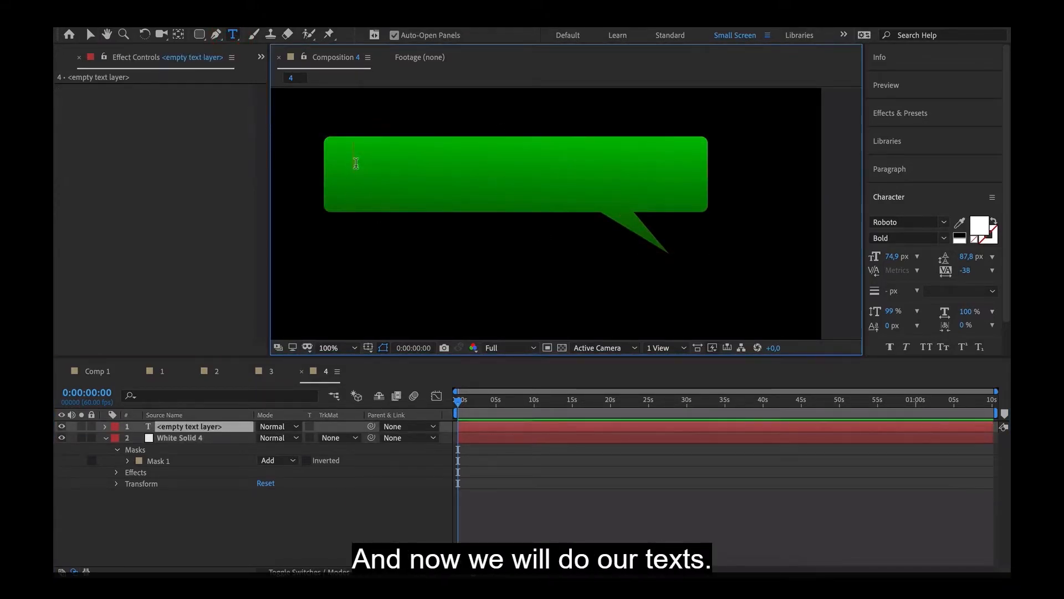
type("Hey baby")
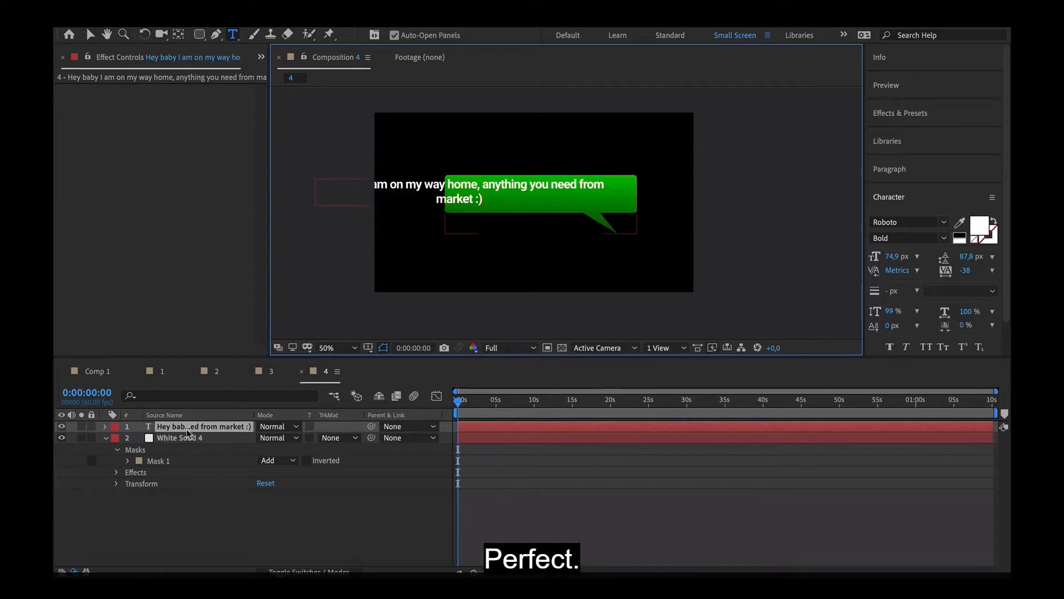
key("Escape")
Left-align the message text and break the line after "home,"
left_click(904, 170)
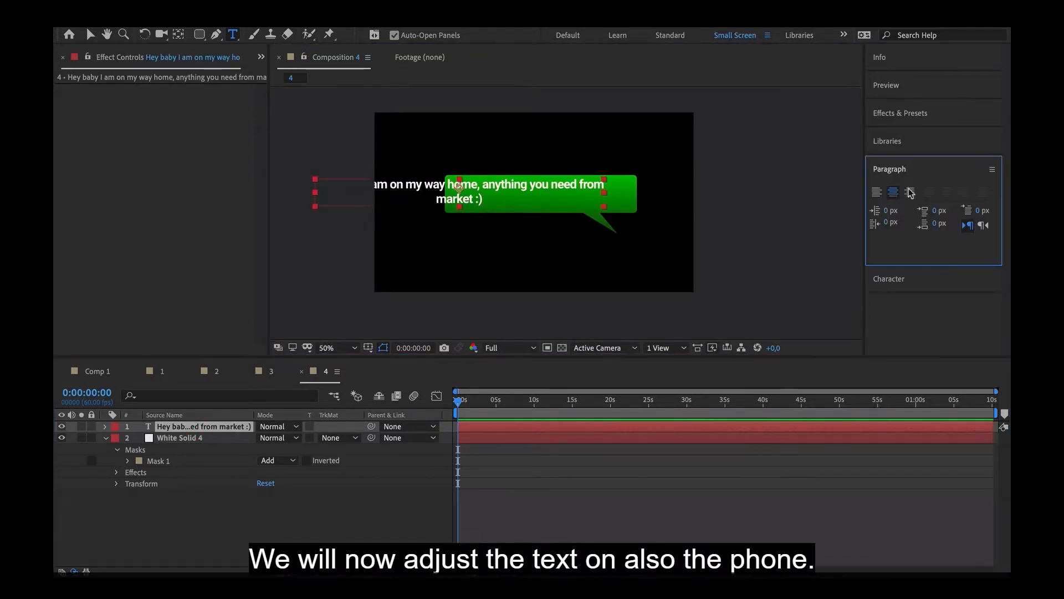
left_click(877, 192)
left_click(630, 185)
key("Return")
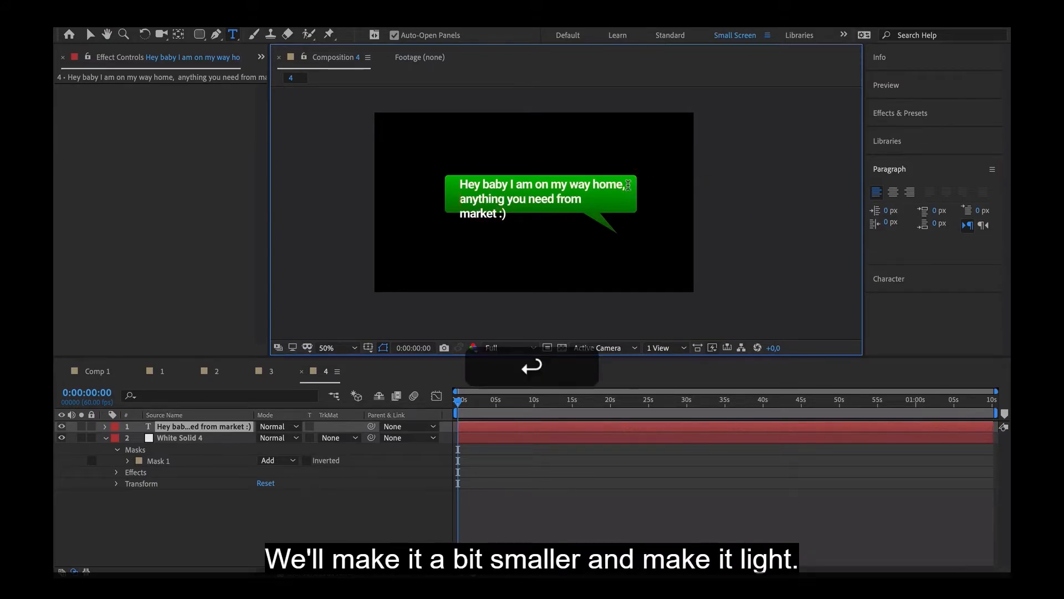
Set the whole message text to Roboto Light at about 51.2 px
scroll(614, 194, "up", 1)
left_click_drag(393, 182, 298, 112)
triple_click(380, 159)
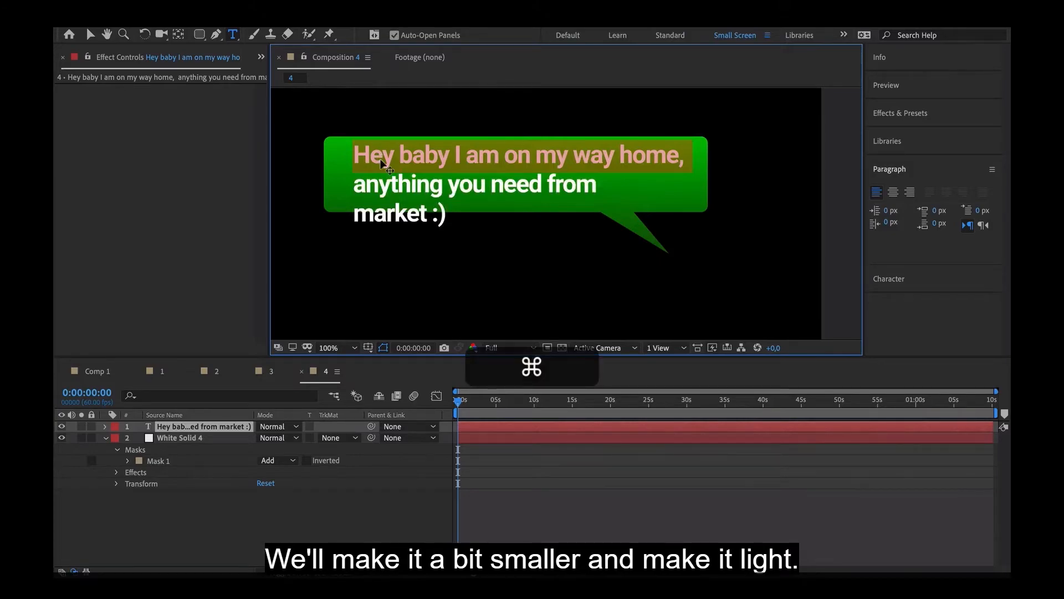
key("super+a")
left_click(907, 279)
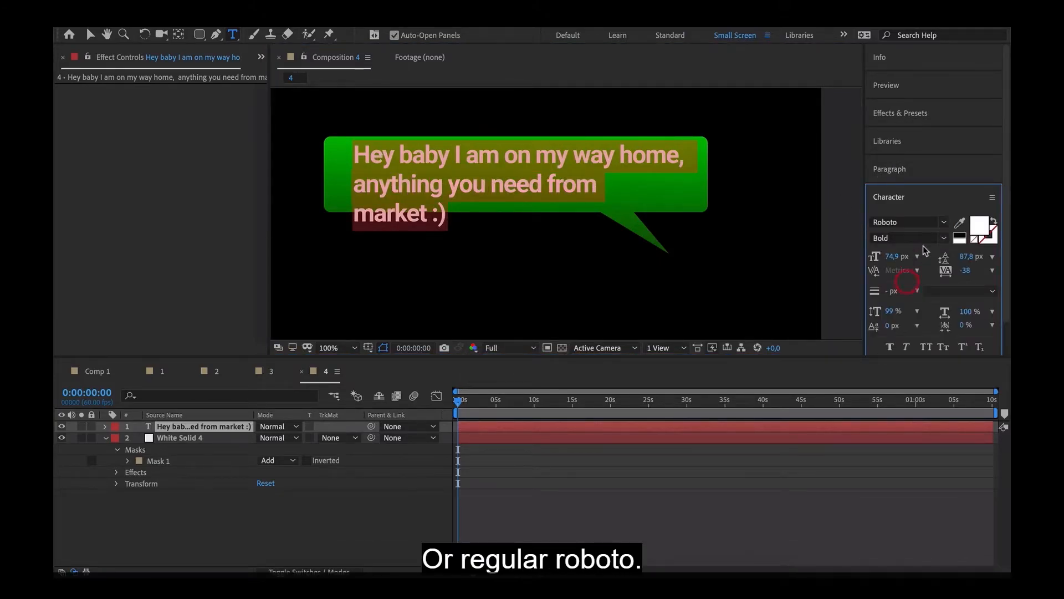
left_click(944, 239)
left_click(905, 280)
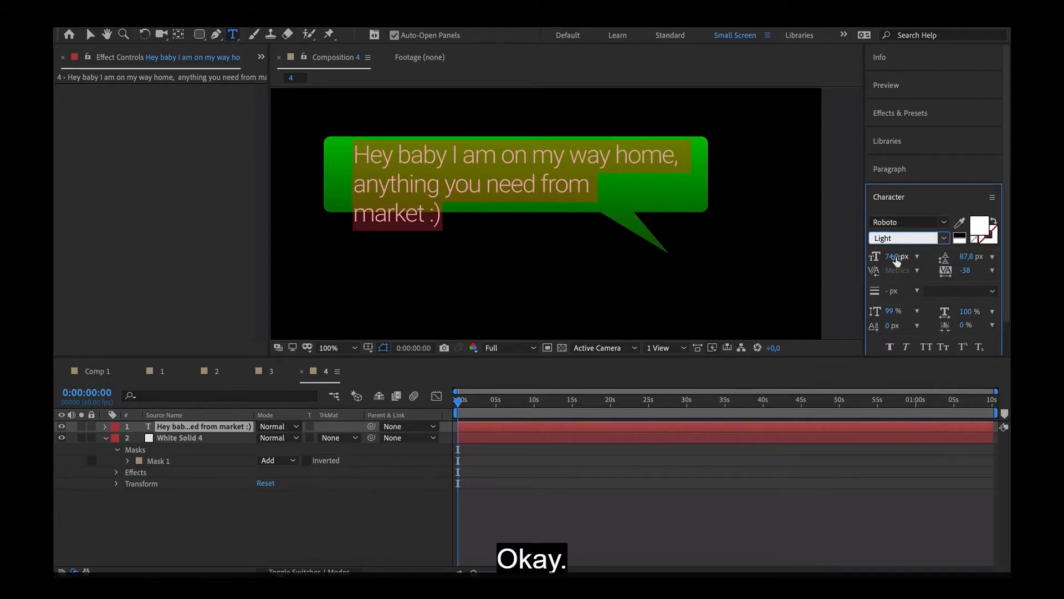
left_click_drag(897, 260, 883, 261)
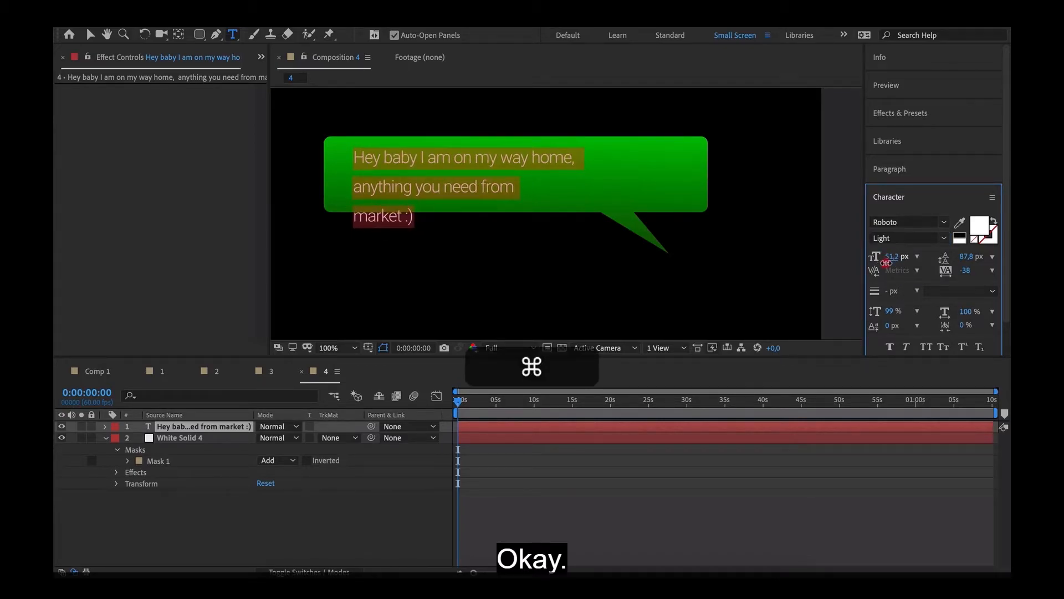
Reflow the message into two lines, breaking after "anything you" and keeping a space between "from" and "market" on the second line
left_click(357, 188, "super")
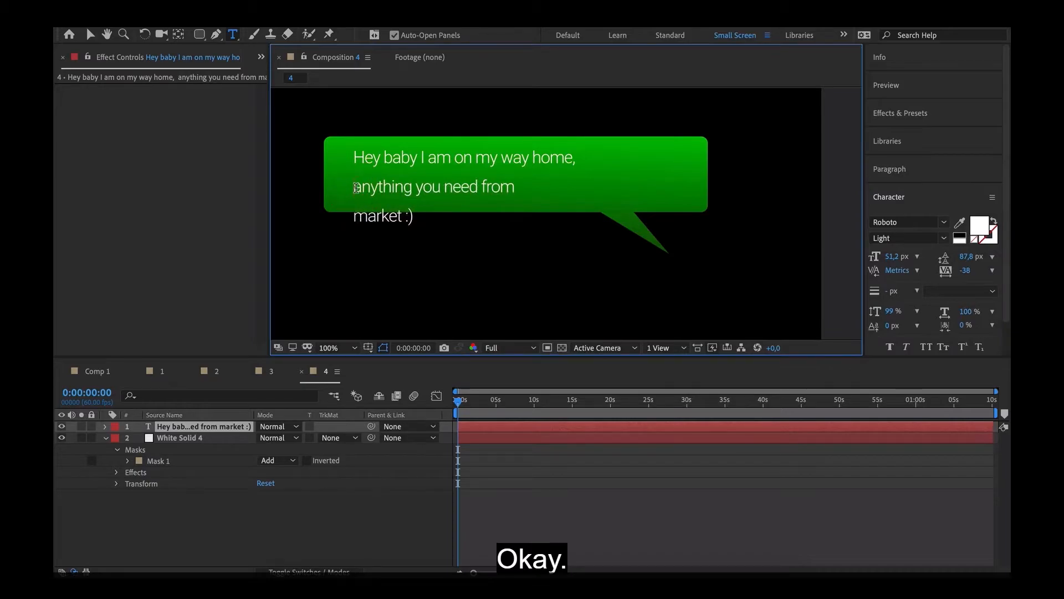
key("BackSpace")
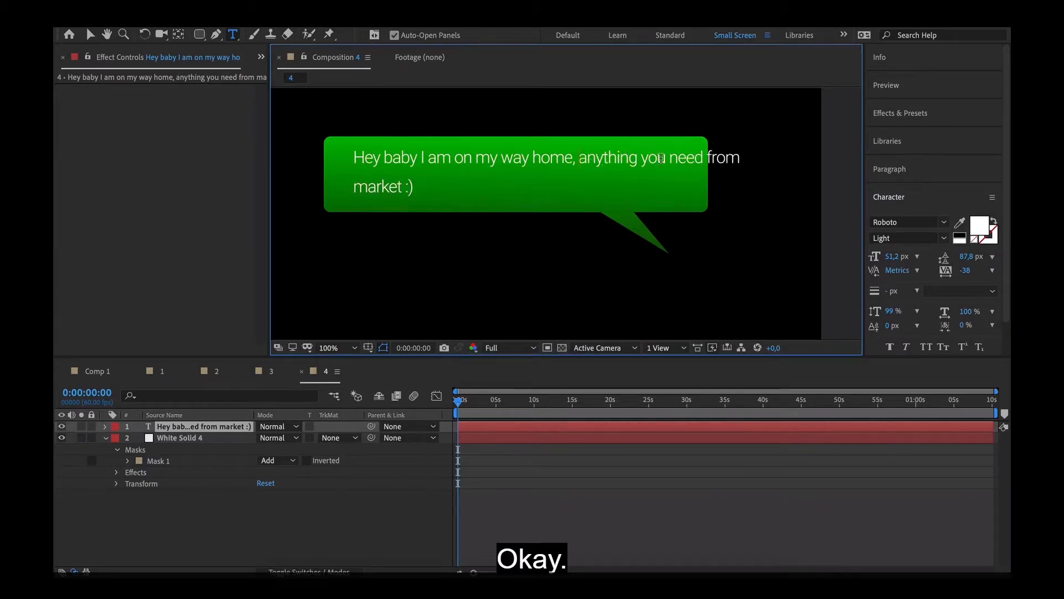
key("Return")
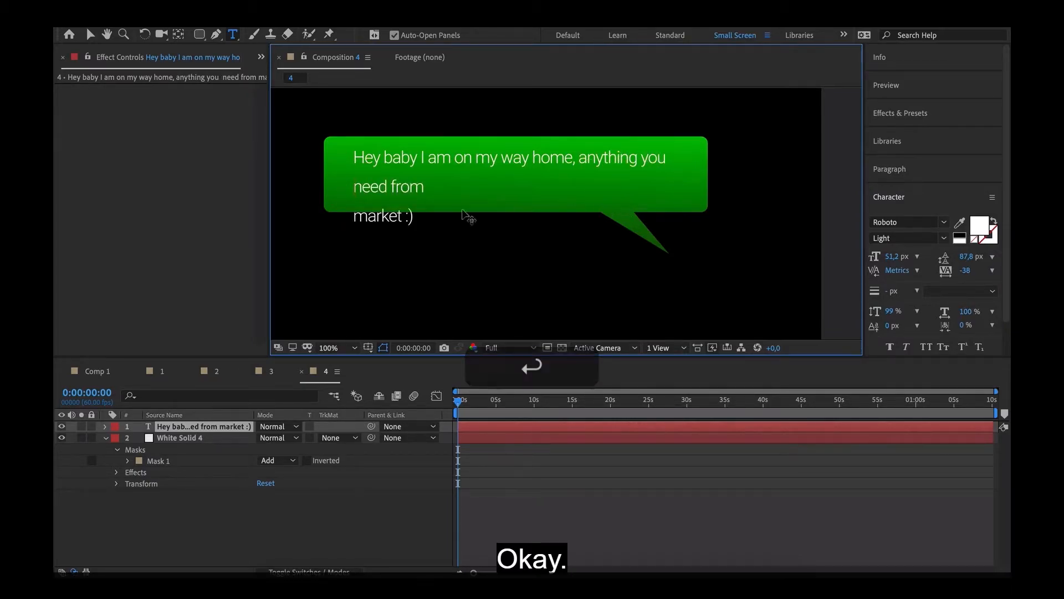
key("BackSpace")
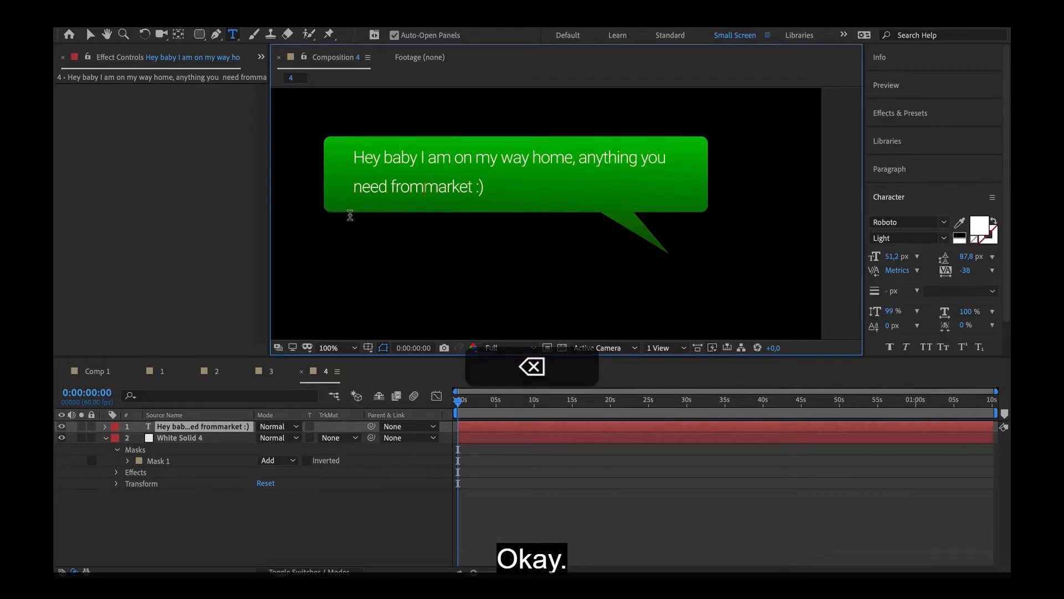
left_click_drag(527, 187, 309, 122)
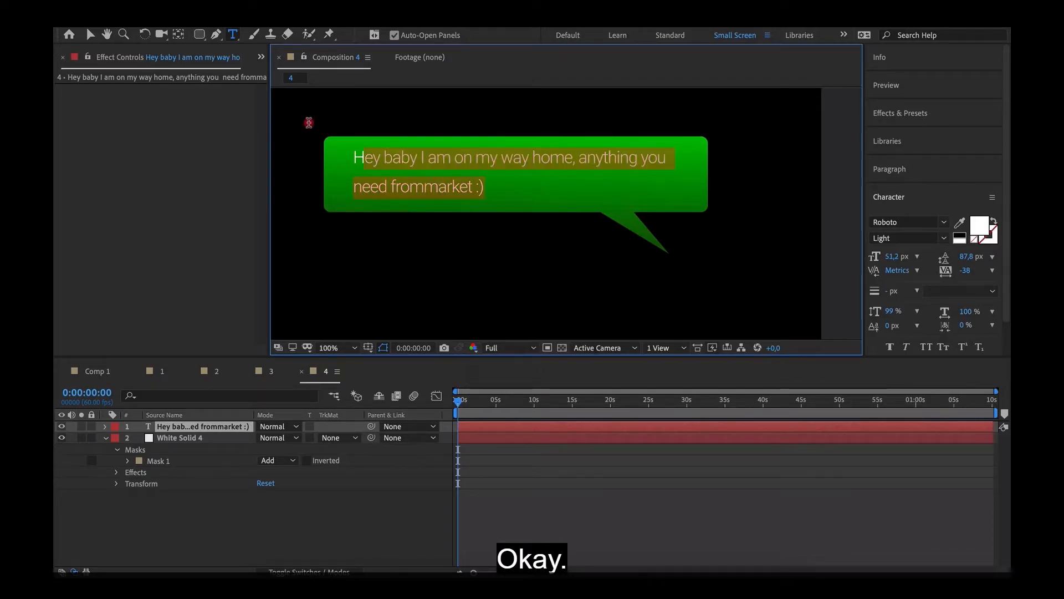
left_click(430, 187)
Set the whole message text's leading to 72 px and shift the text slightly down and left inside the bubble
left_click(369, 159)
key("super+a")
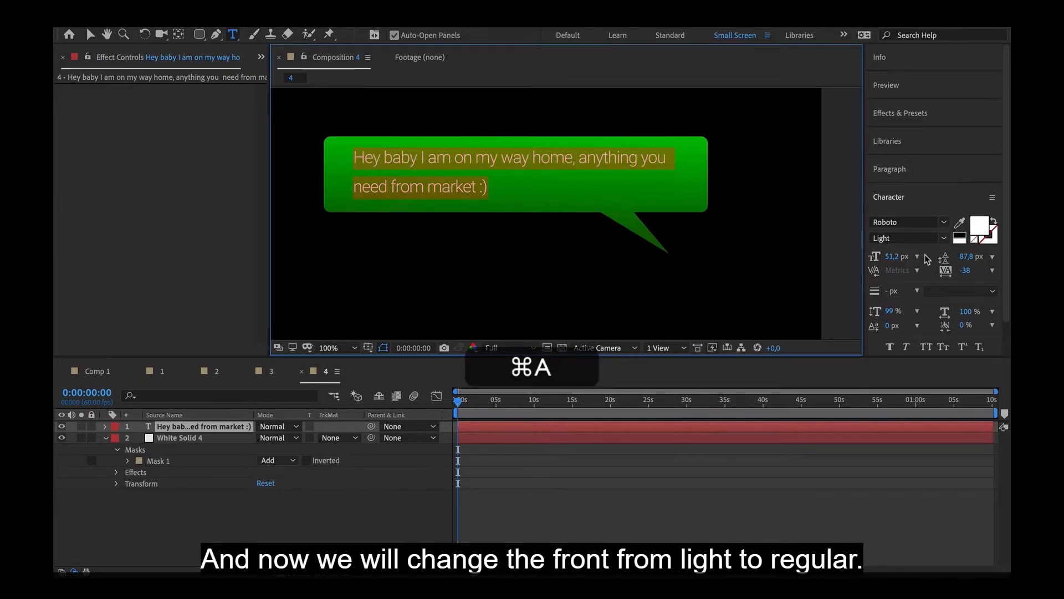
left_click_drag(963, 257, 953, 256)
left_click(224, 426)
key("v")
left_click_drag(470, 168, 464, 168)
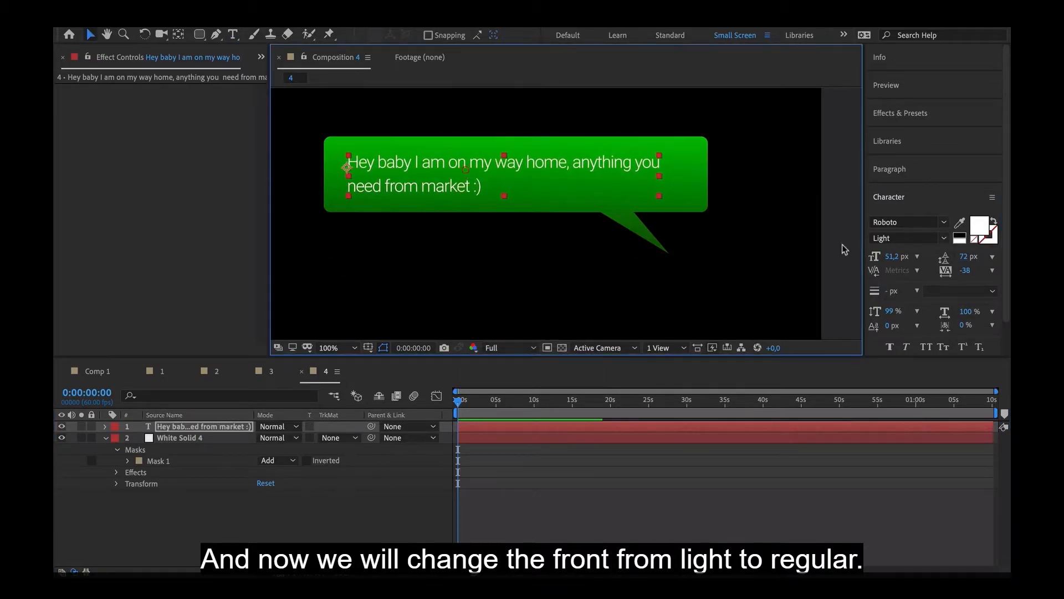
Change the message text's font style to Regular and nudge it slightly left within the bubble
left_click(942, 238)
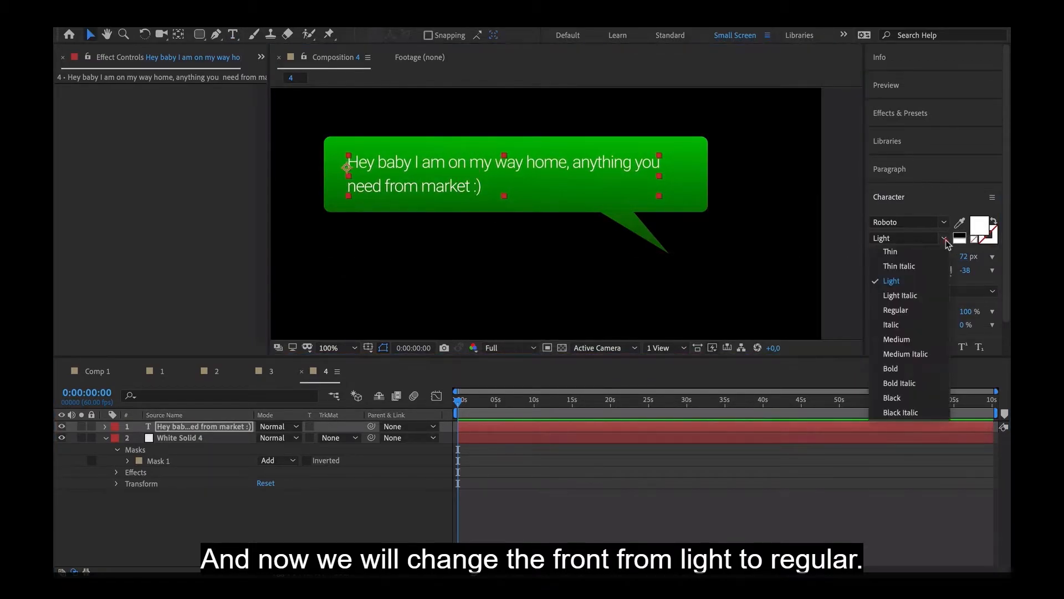
left_click(901, 307)
left_click(561, 165)
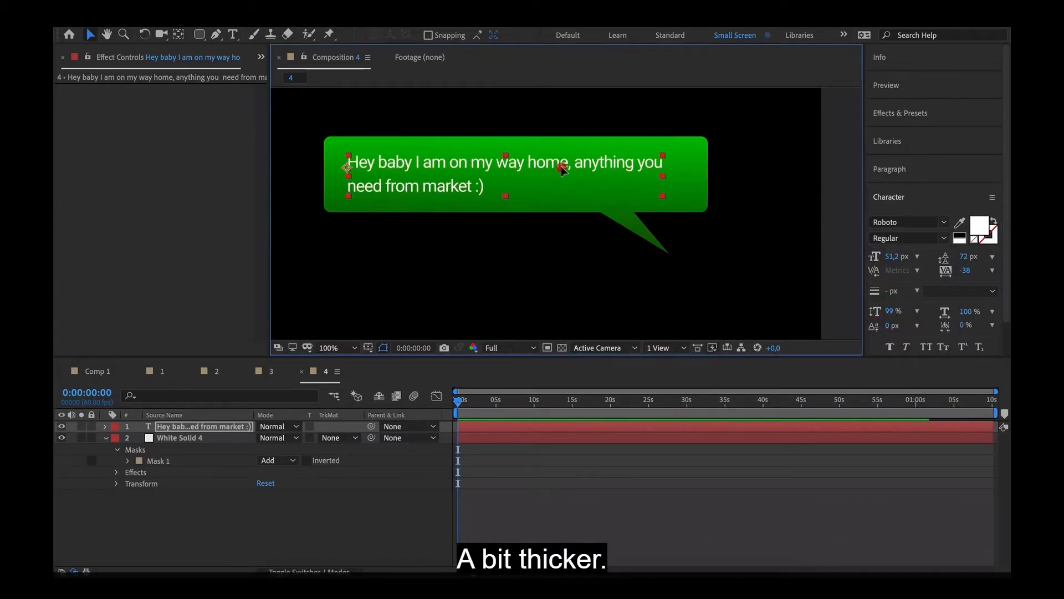
Narrow the bubble by shifting its right-side mask points and tail left, leaving a small margin beside the message text
left_click(701, 183)
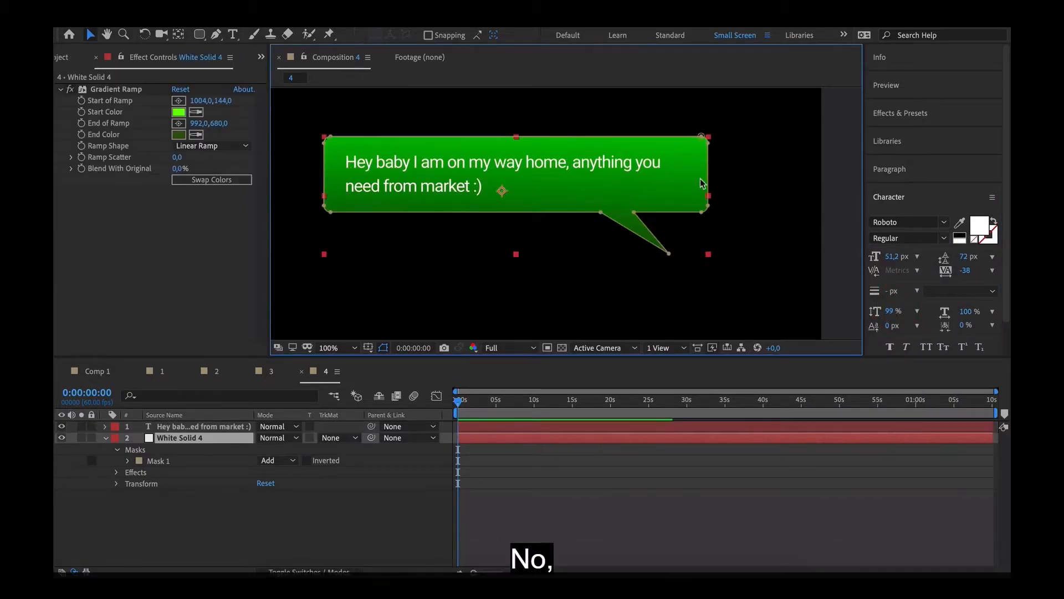
left_click(699, 135, "shift")
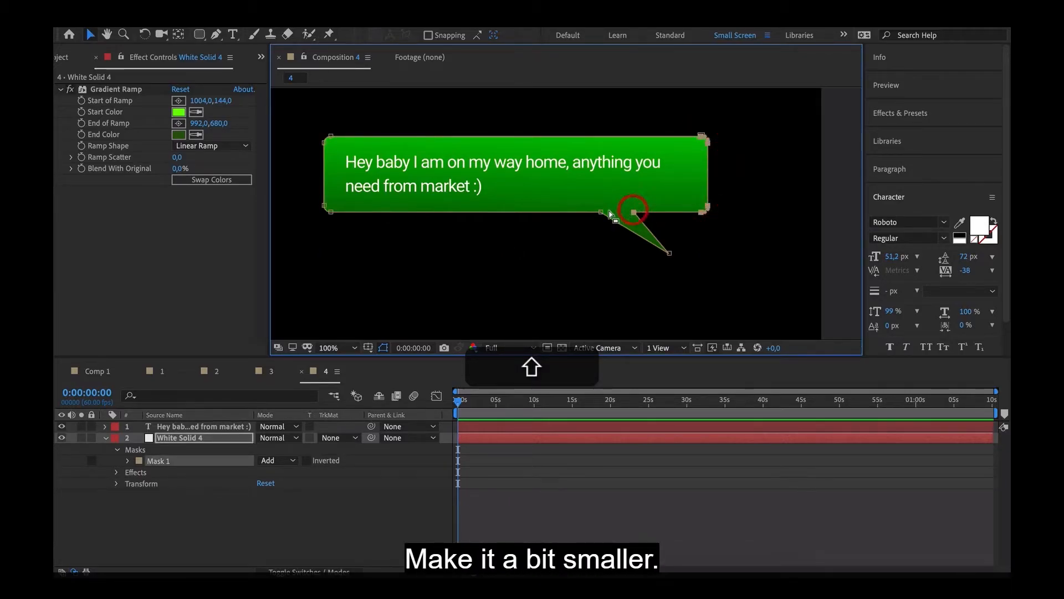
key("shift+Left")
key("shift+Left")
key("shift+Left")
key("shift+Left")
key("shift+Left")
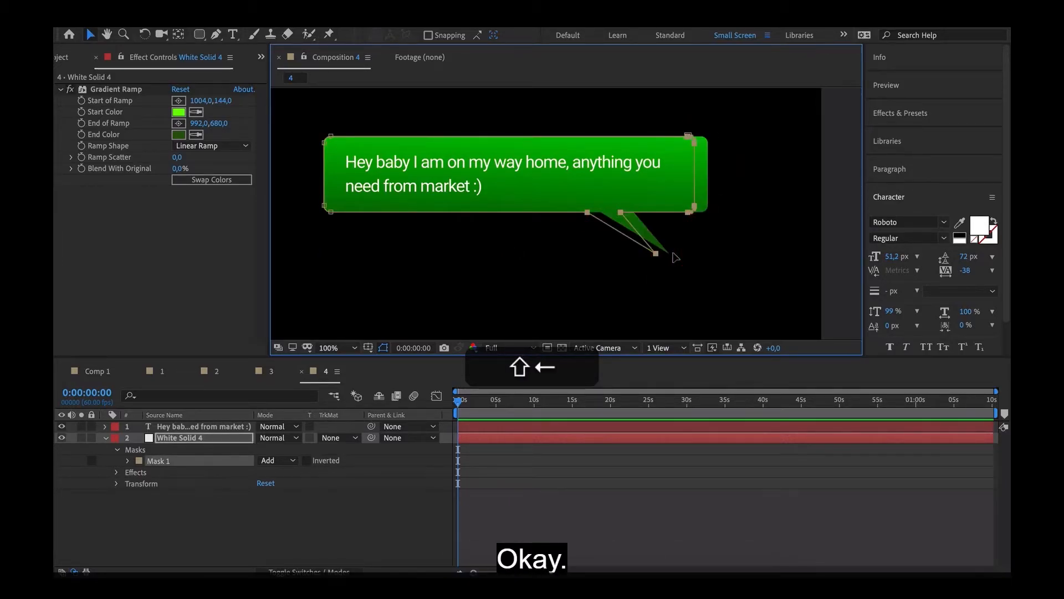
key("Right")
key("Right")
key("Right")
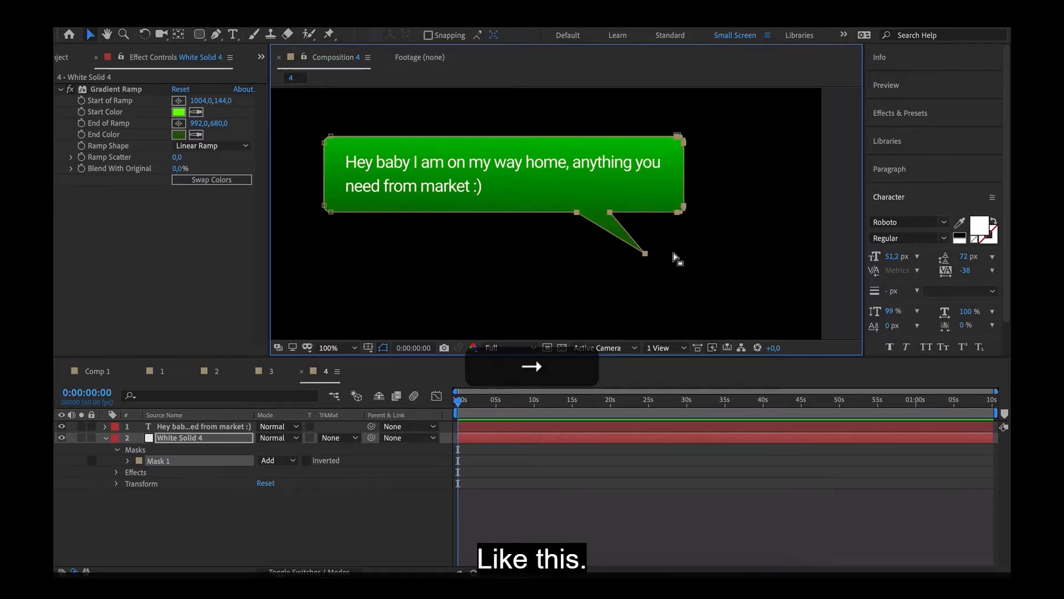
key("Left")
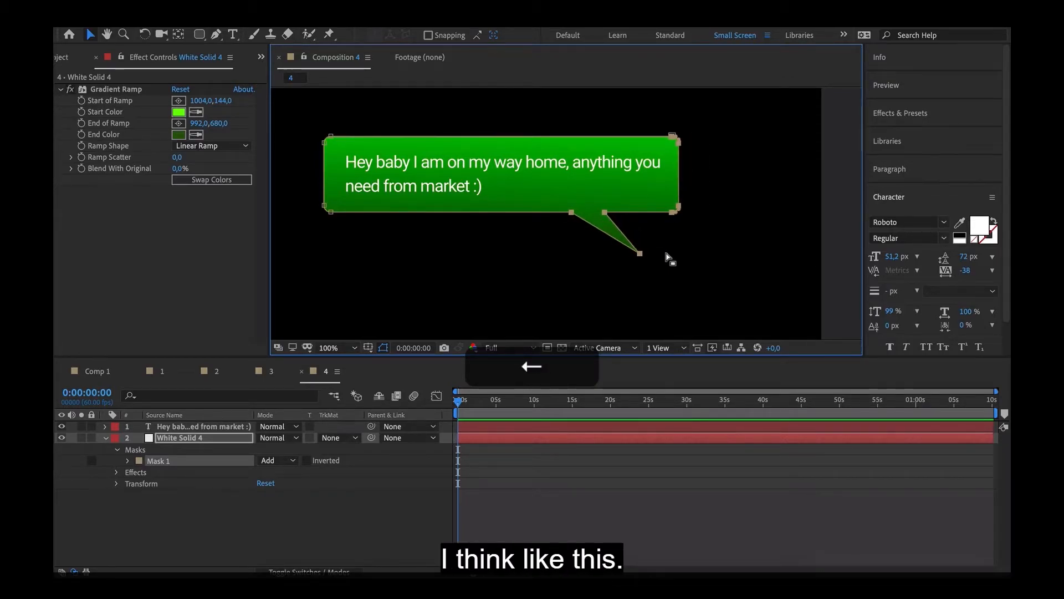
left_click(416, 488)
key("comma")
key("comma")
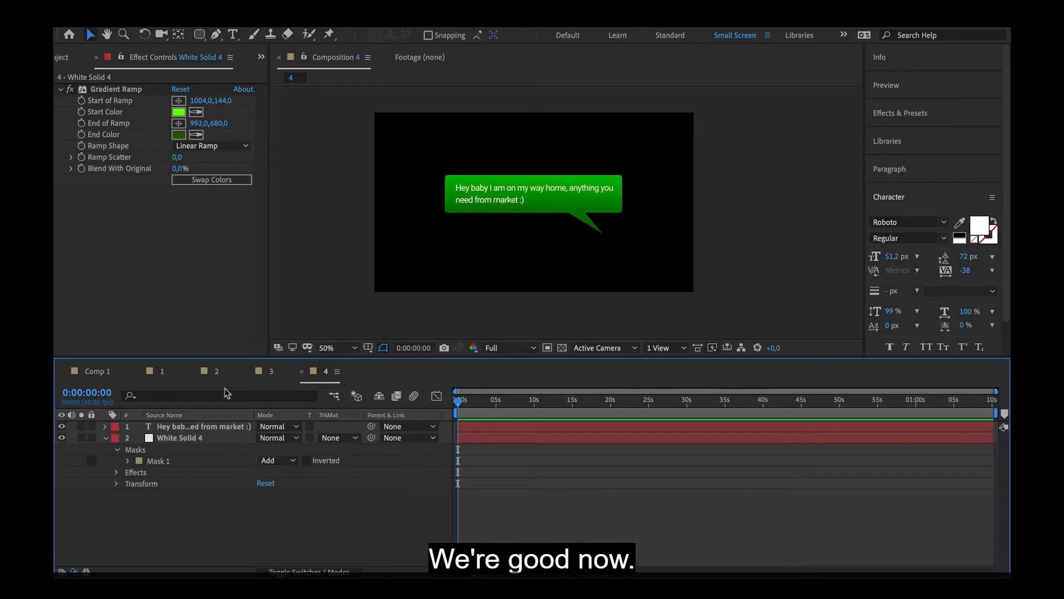
Move the bubble layer's anchor point to the tip of its tail
left_click(515, 203)
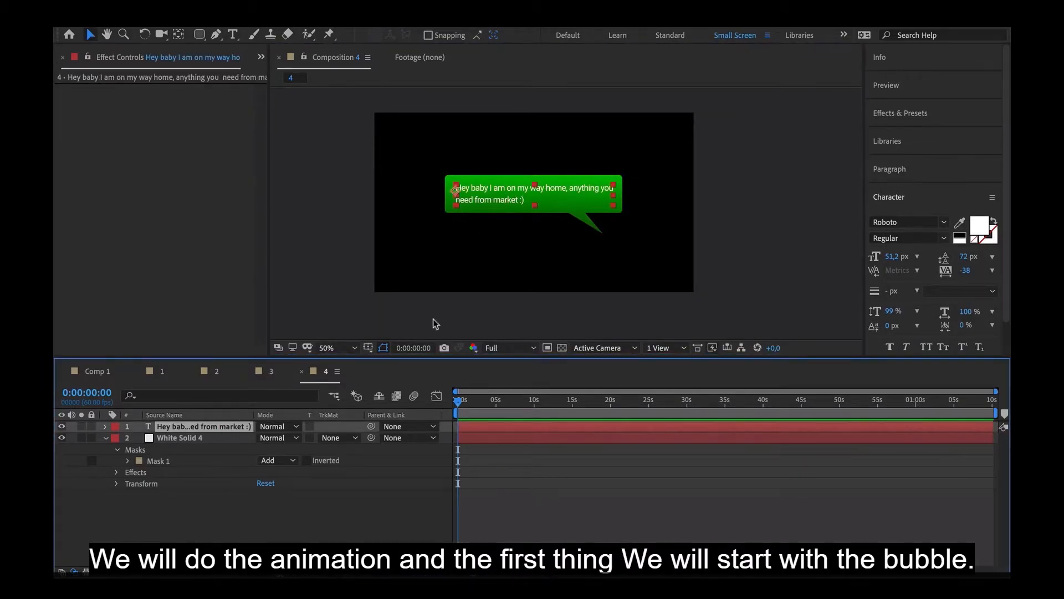
key("period")
key("period")
left_click(547, 208)
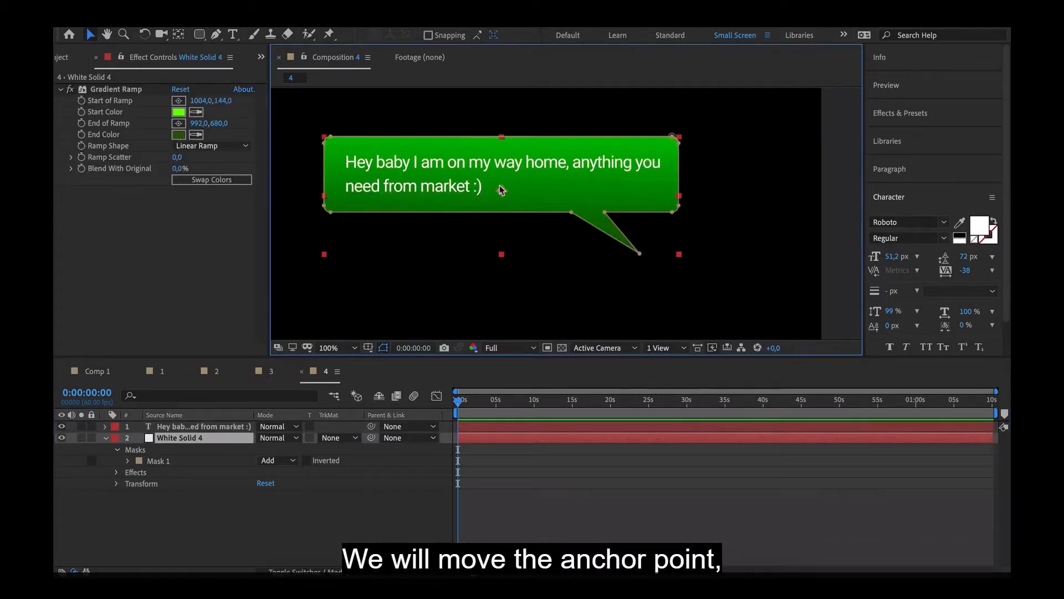
key("y")
left_click_drag(501, 191, 637, 254)
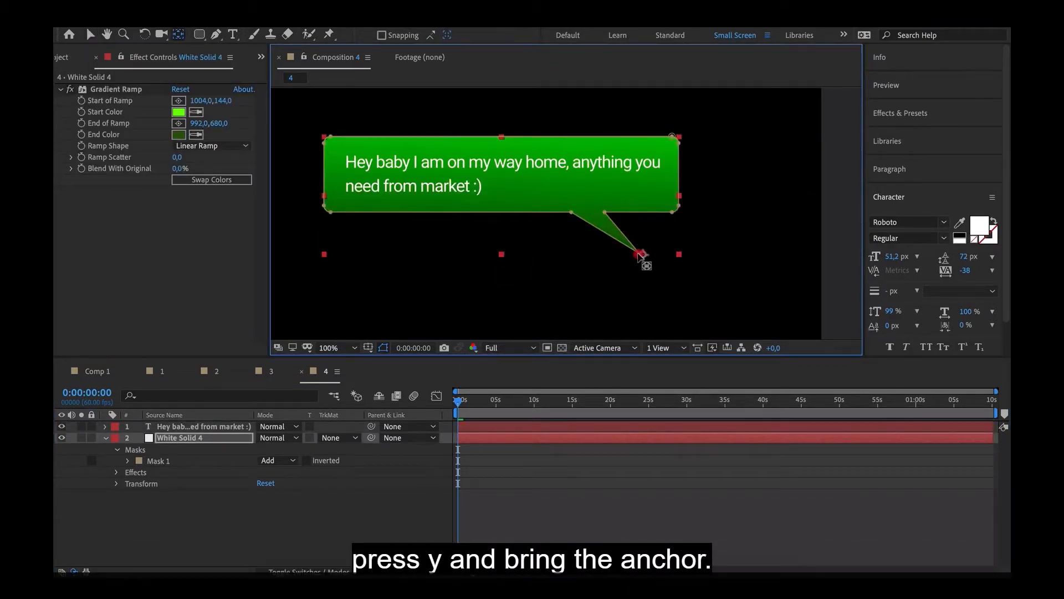
Keyframe the bubble's Scale from 0% at the start to 100% at about one second
left_click(199, 436)
key("s")
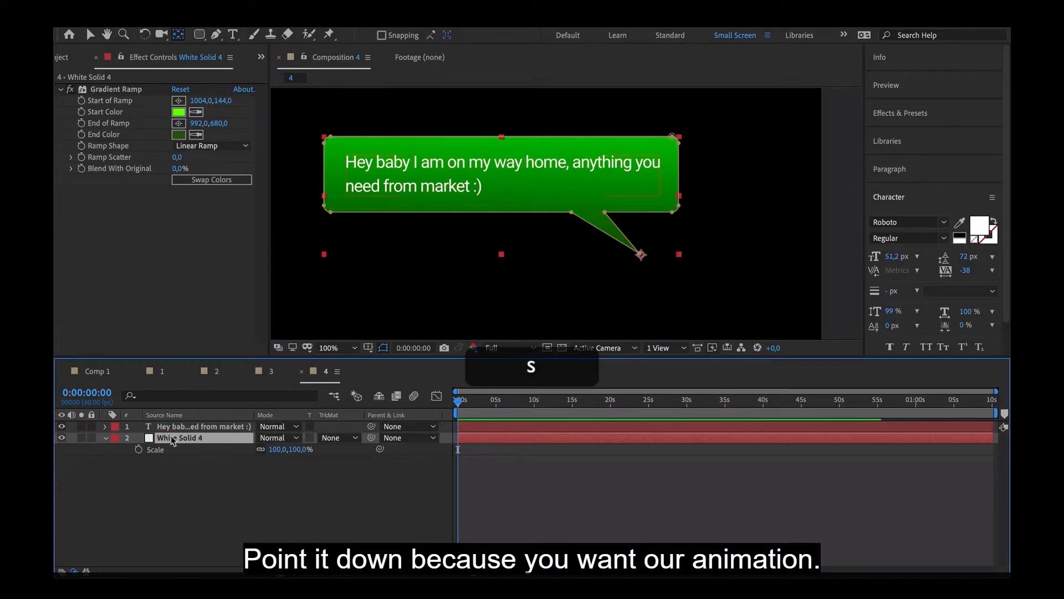
left_click(139, 450)
key("equal")
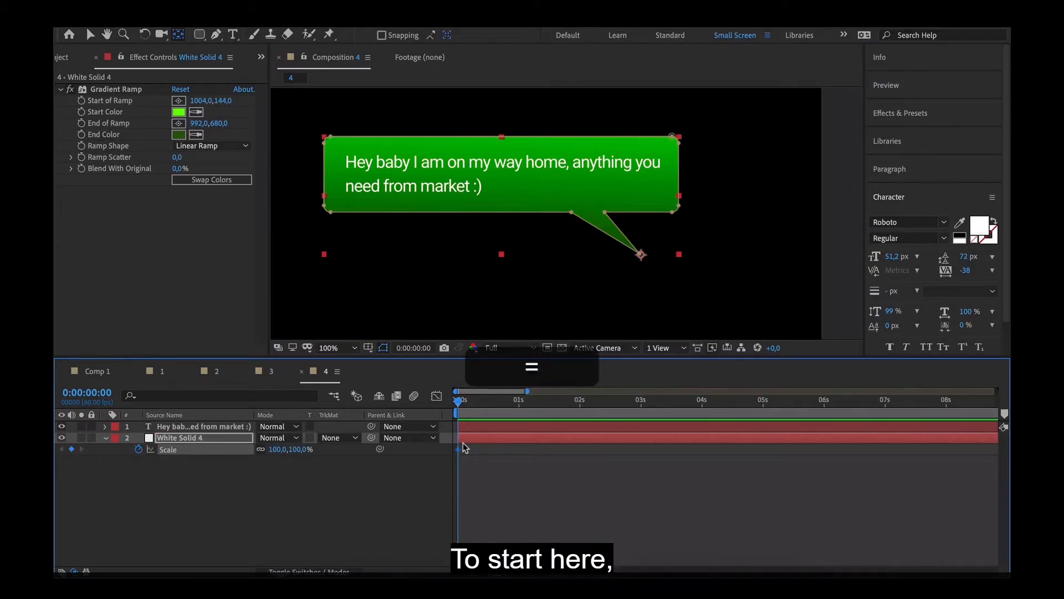
left_click_drag(459, 450, 517, 449)
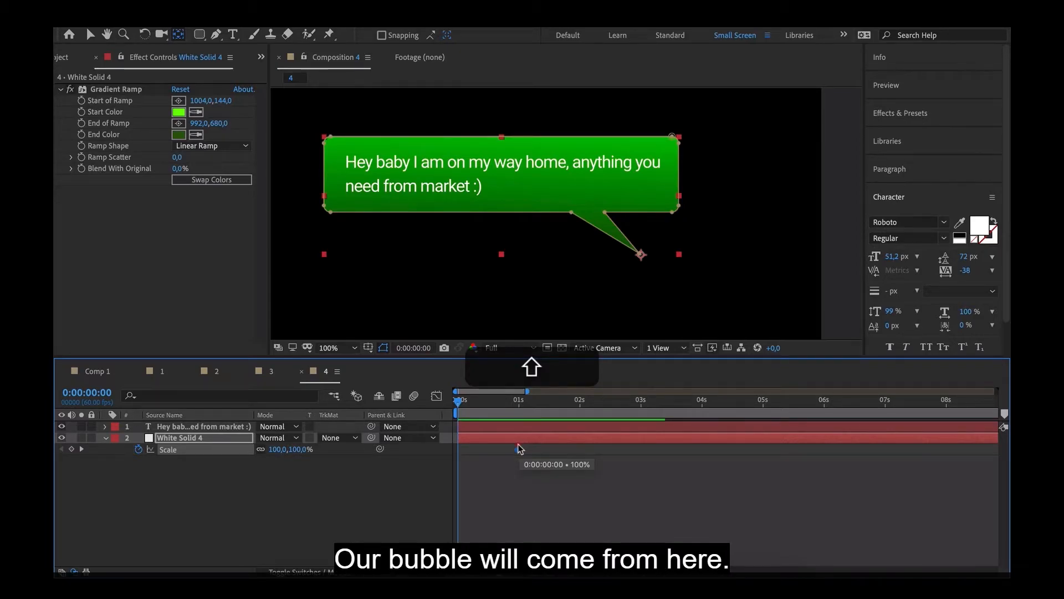
left_click(518, 447)
type("0")
key("Return")
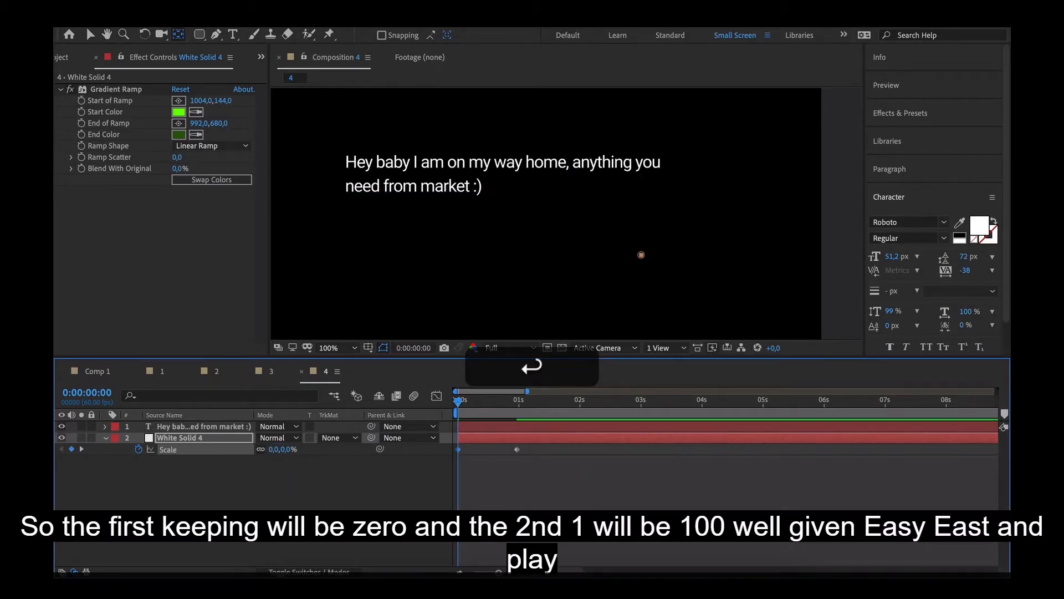
Apply Easy Ease to the bubble's Scale keyframes, shape the speed curve to peak early, and preview the growth
left_click_drag(455, 456, 455, 452)
right_click(458, 450)
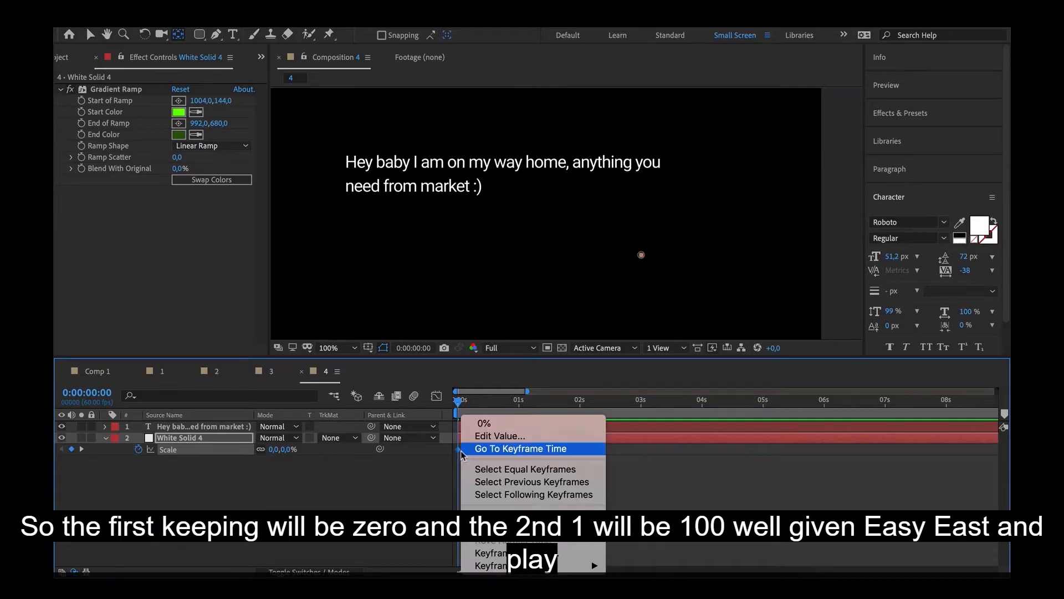
mouse_move(490, 565)
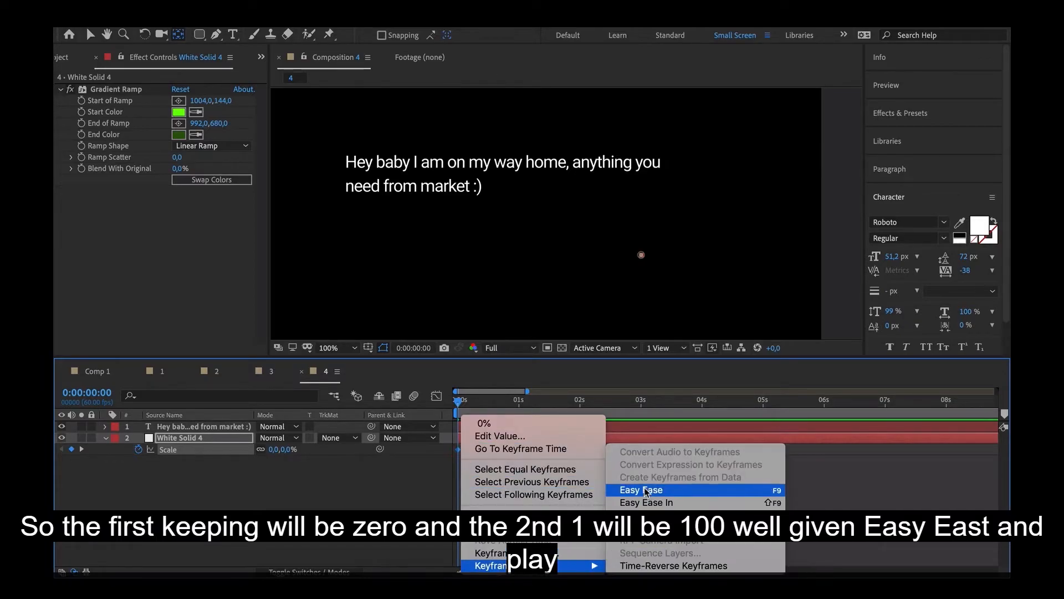
left_click(436, 397)
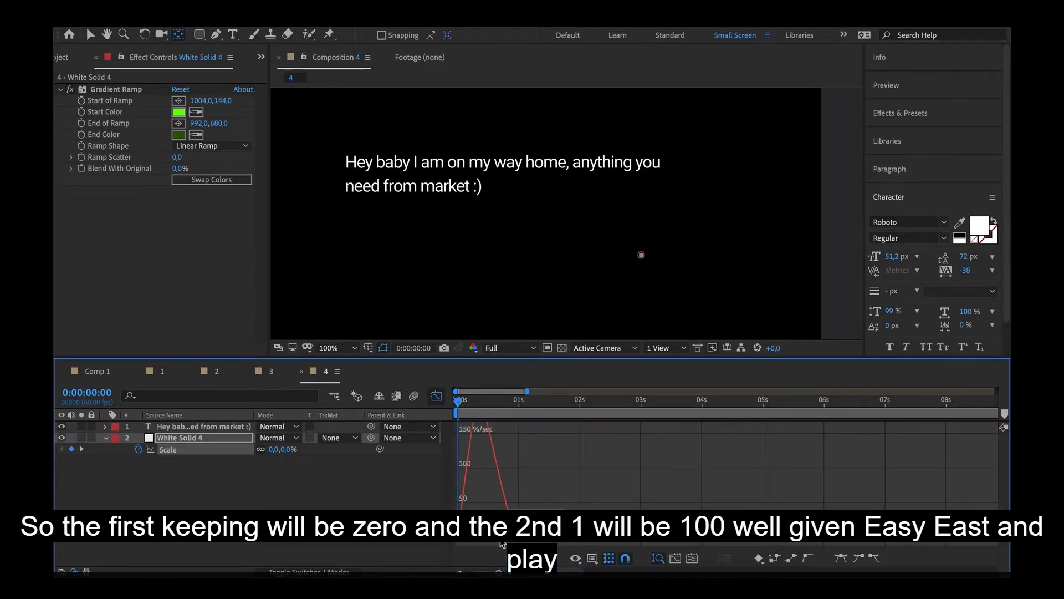
key("space")
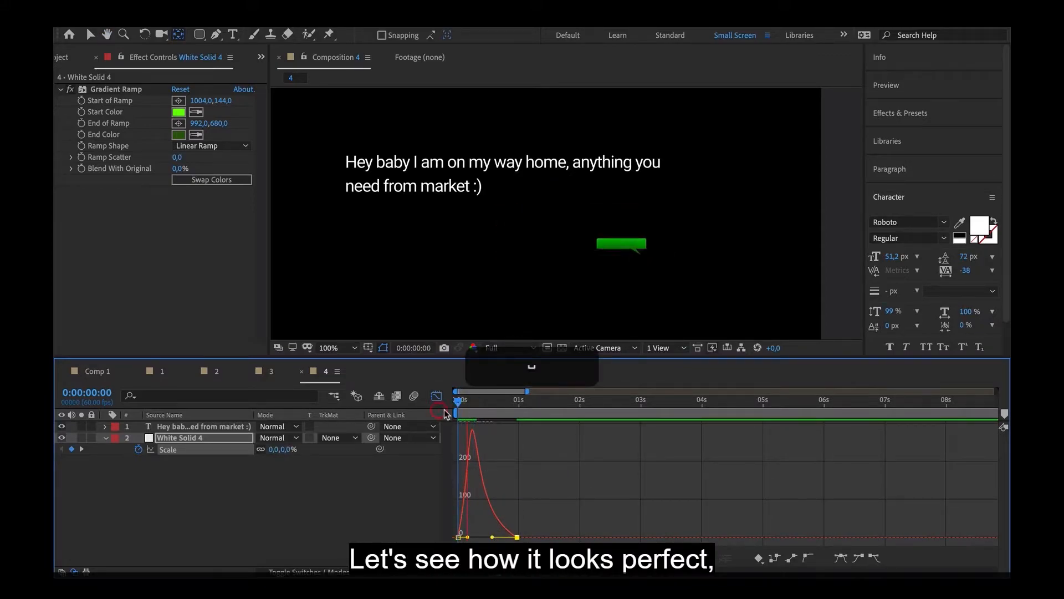
key("space")
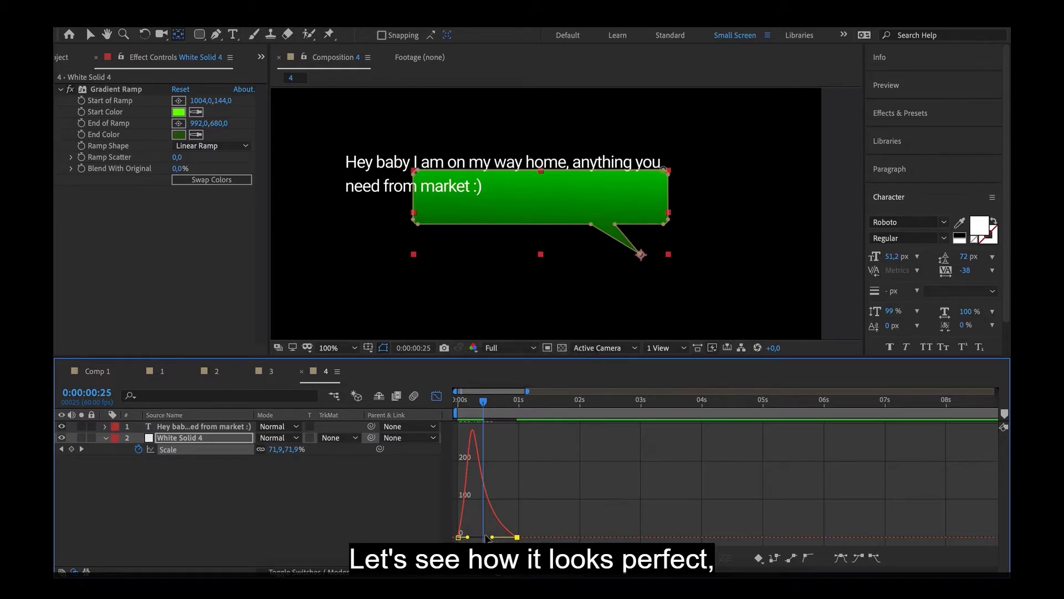
Lengthen the first Scale keyframe's easing so the speed peaks near frame 25, and preview the bubble's growth
left_click_drag(470, 538, 492, 537)
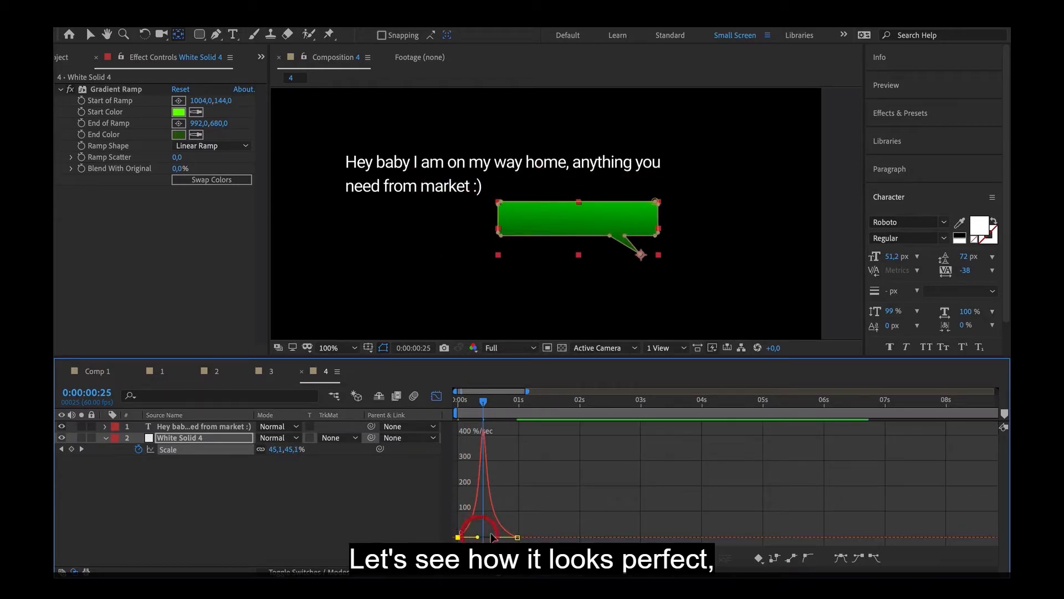
left_click(452, 402)
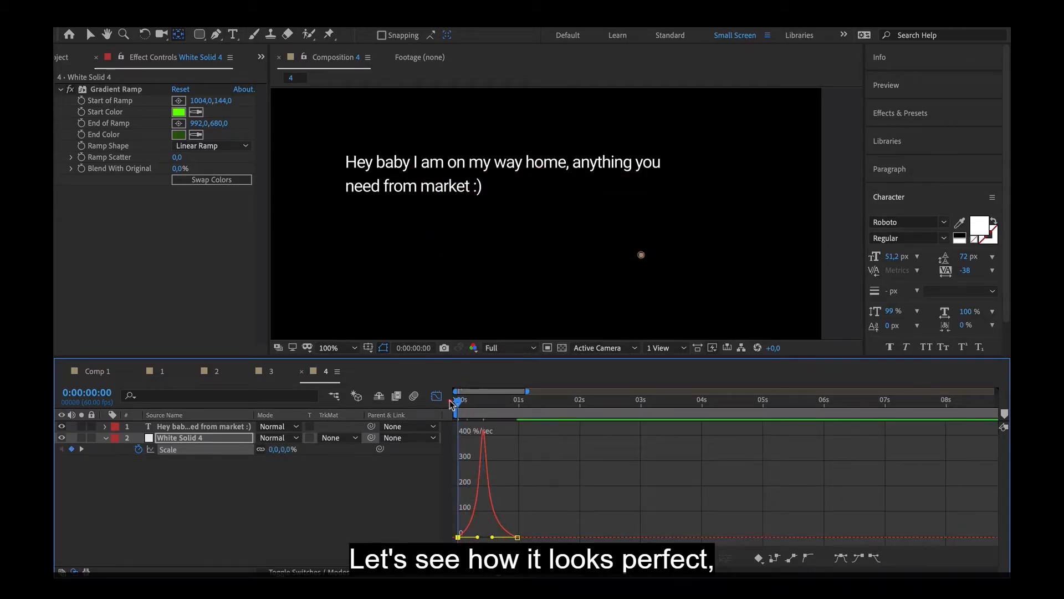
key("space")
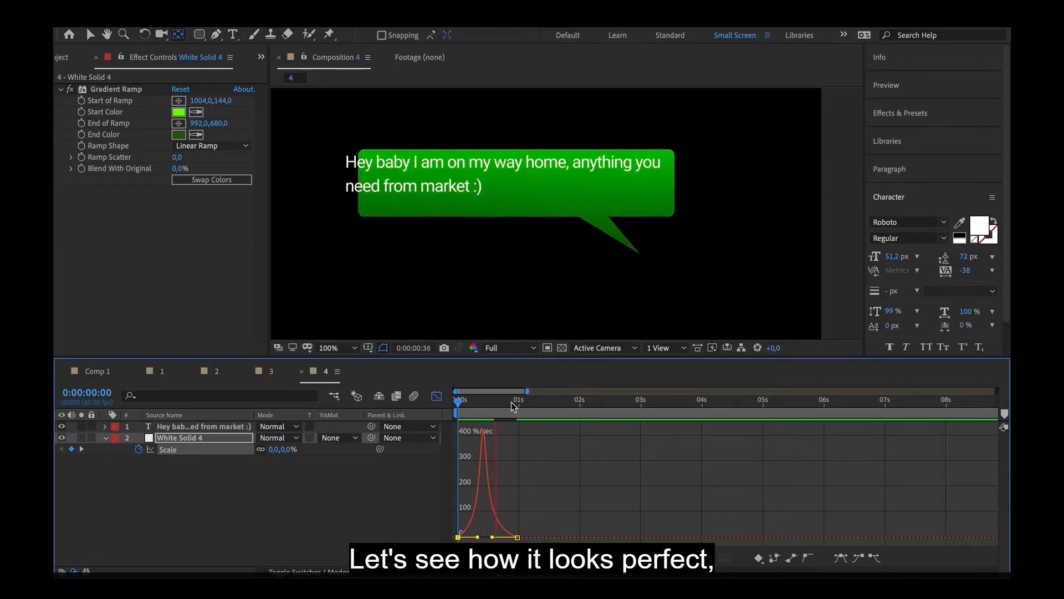
key("space")
left_click(462, 404)
key("space")
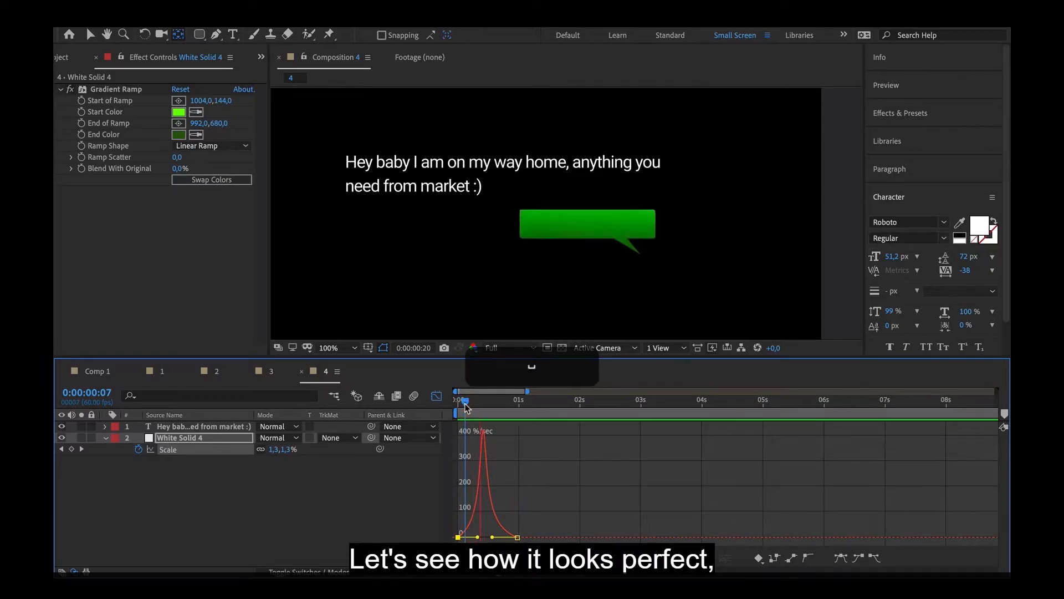
key("space")
Speed up the bubble's growth by moving the 100% Scale keyframe to 0:00:00:42, and preview the animation
key("shift+F3")
left_click_drag(518, 450, 500, 454)
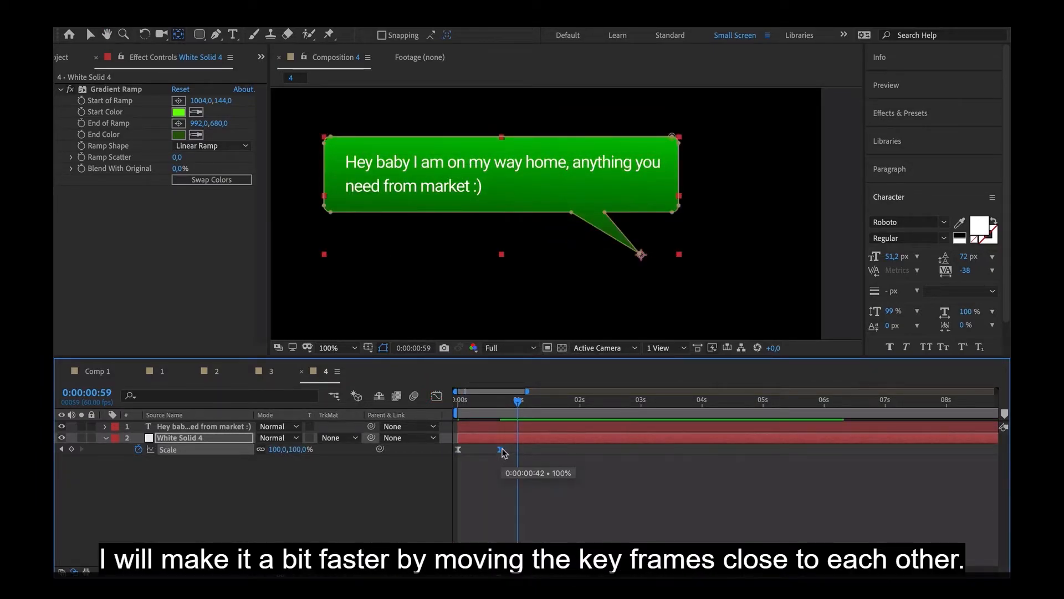
scroll(502, 278, "down", 2)
key("Home")
key("space")
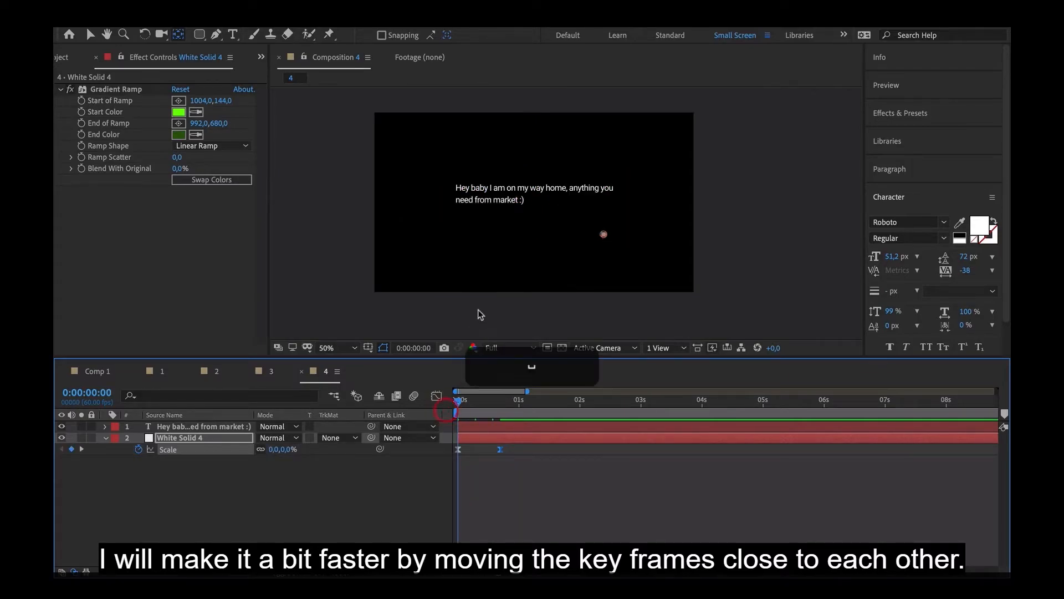
key("space")
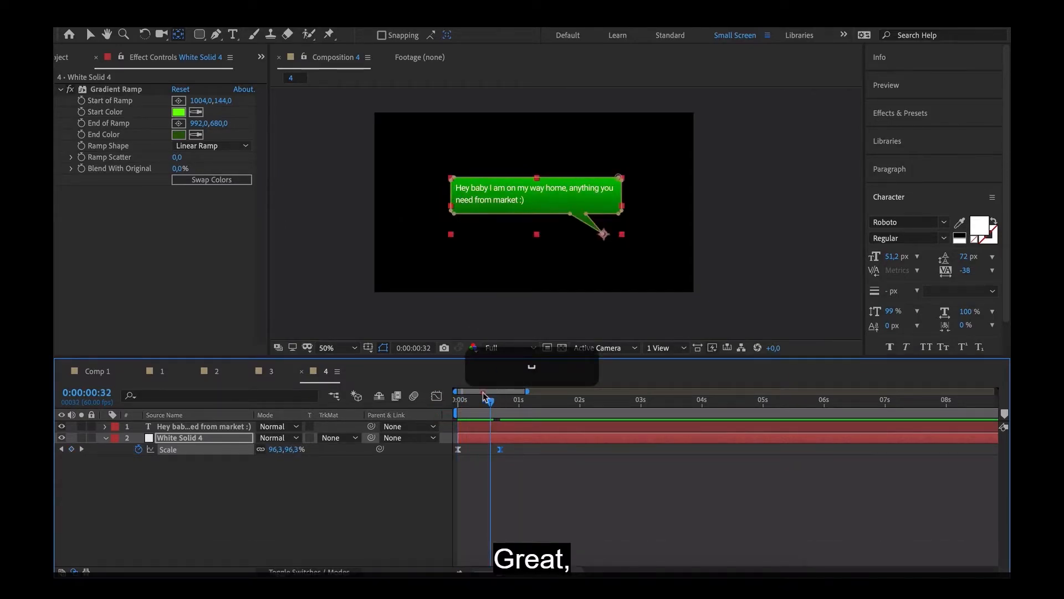
left_click(459, 406)
key("space")
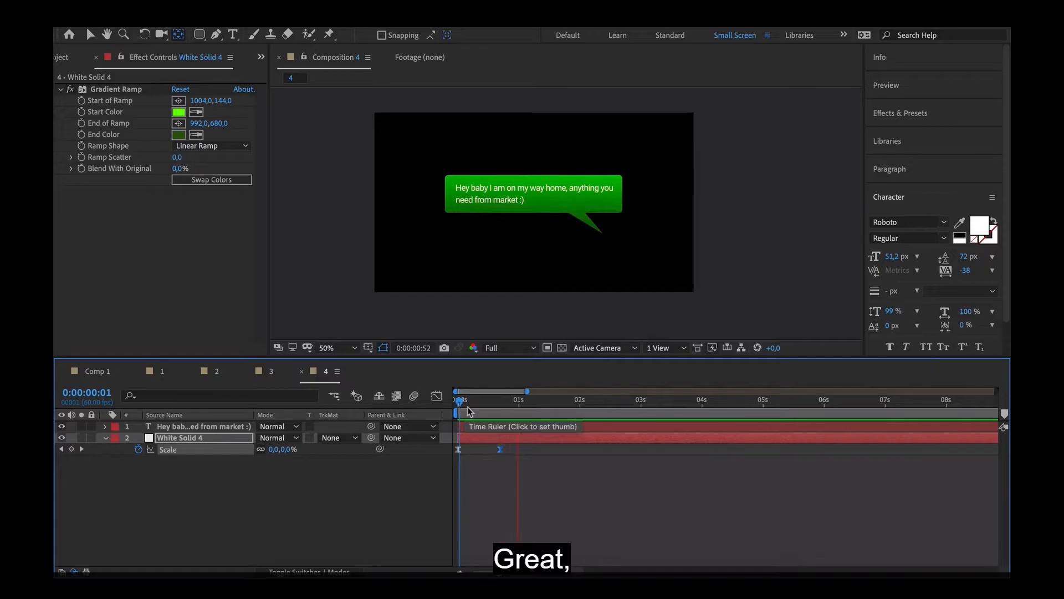
key("space")
left_click(461, 410)
key("space")
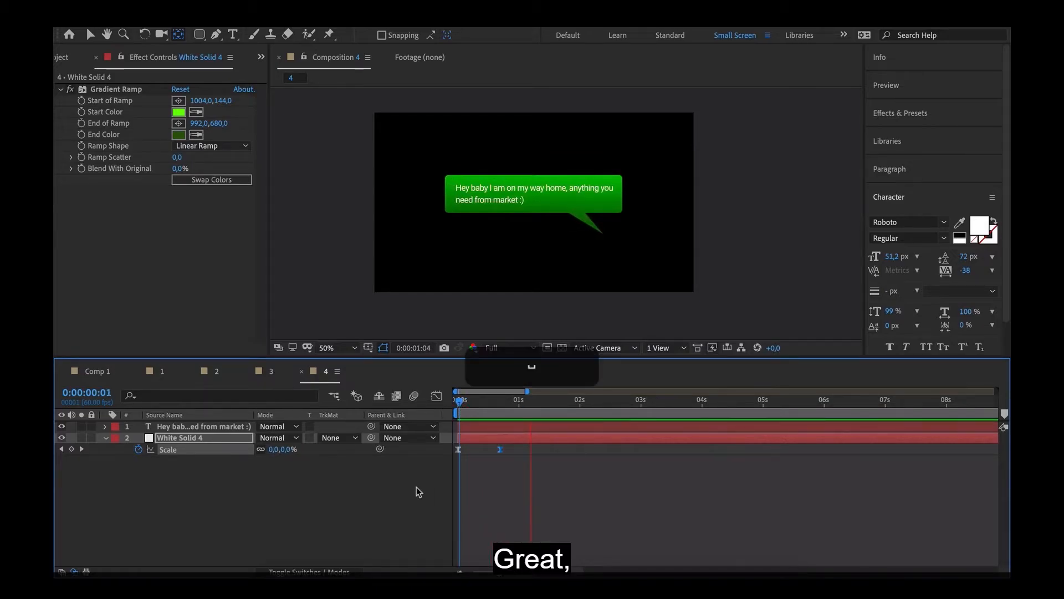
left_click(399, 498)
Copy composition 1's animated paragraph text into composition 4 and position it over the green speech bubble
scroll(593, 175, "up", 1)
left_click(492, 169)
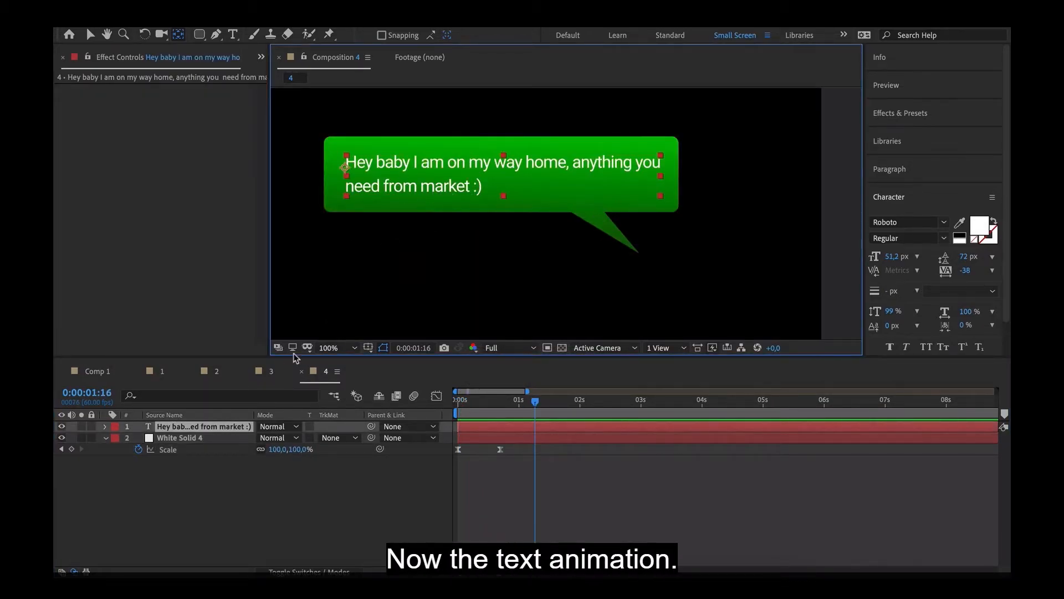
left_click(103, 427)
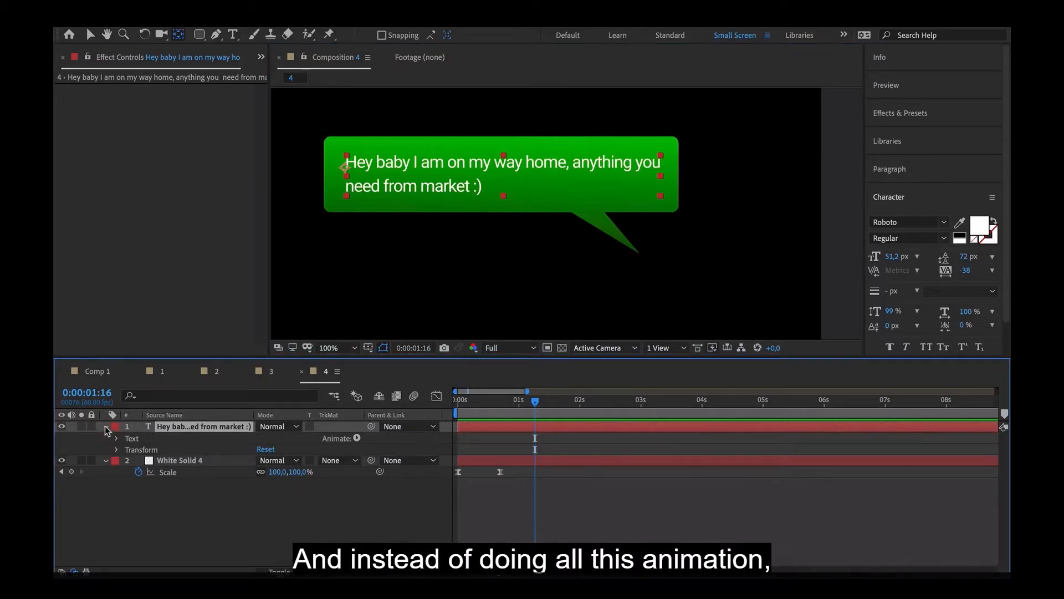
left_click(172, 379)
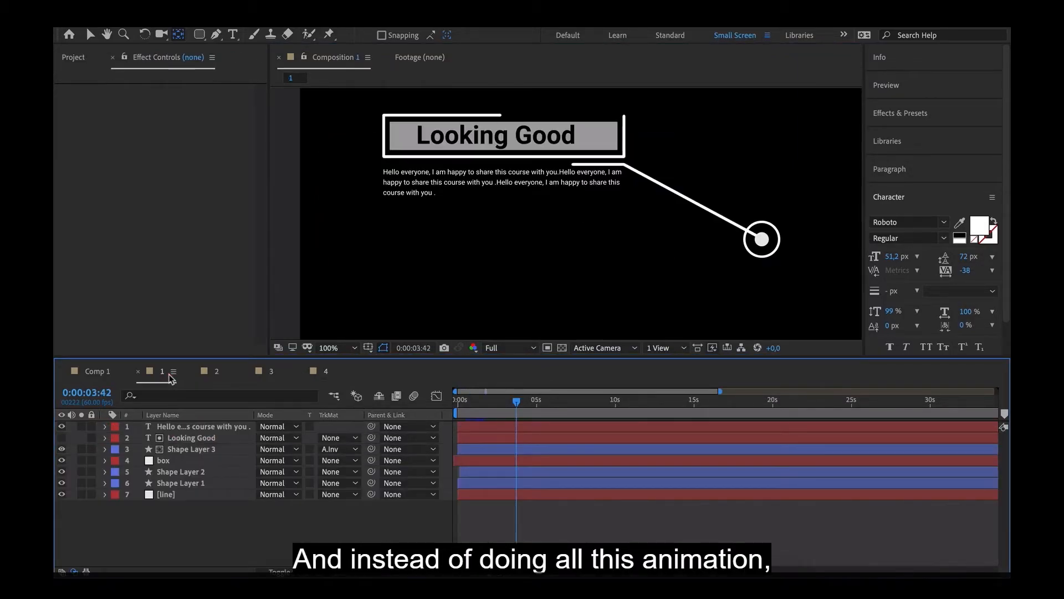
left_click(437, 190)
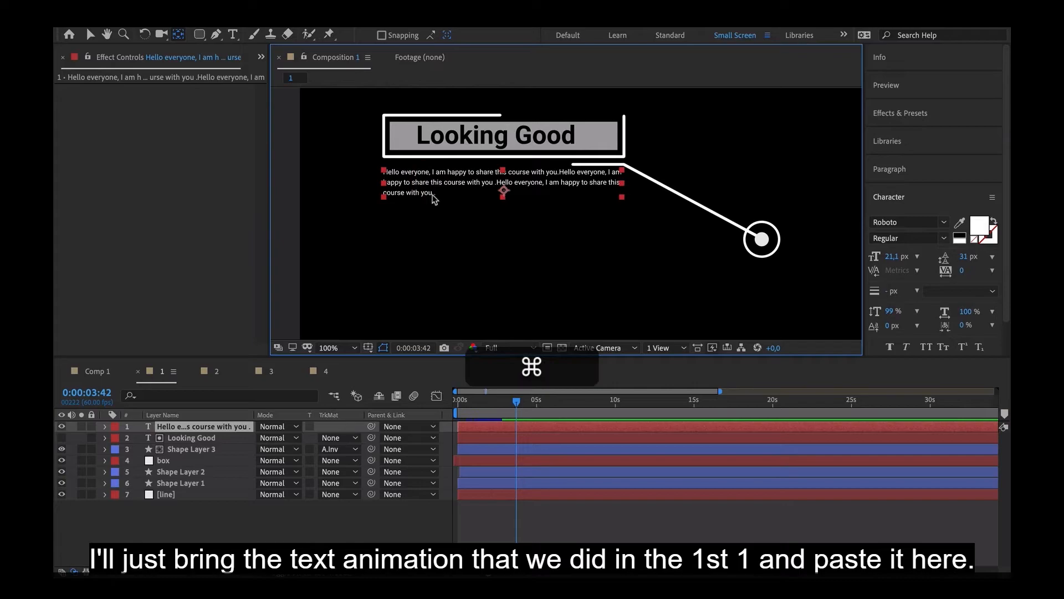
left_click(326, 372)
key("super+v")
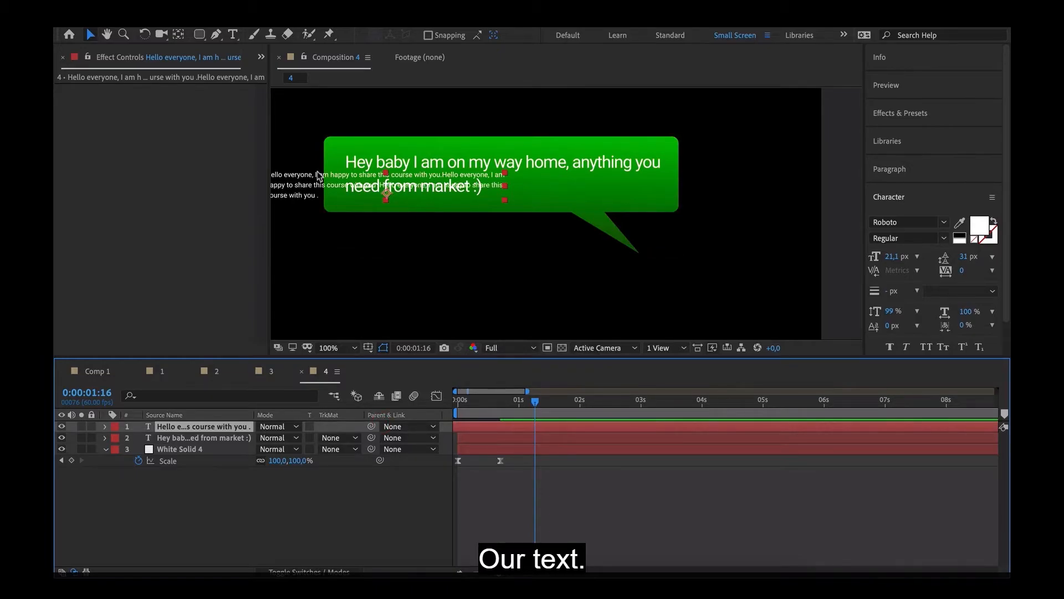
key("v")
left_click_drag(318, 176, 402, 149)
Replace the pasted paragraph's wording with the bubble's "Hey baby" message and delete the original message layer
double_click(425, 188)
key("super+c")
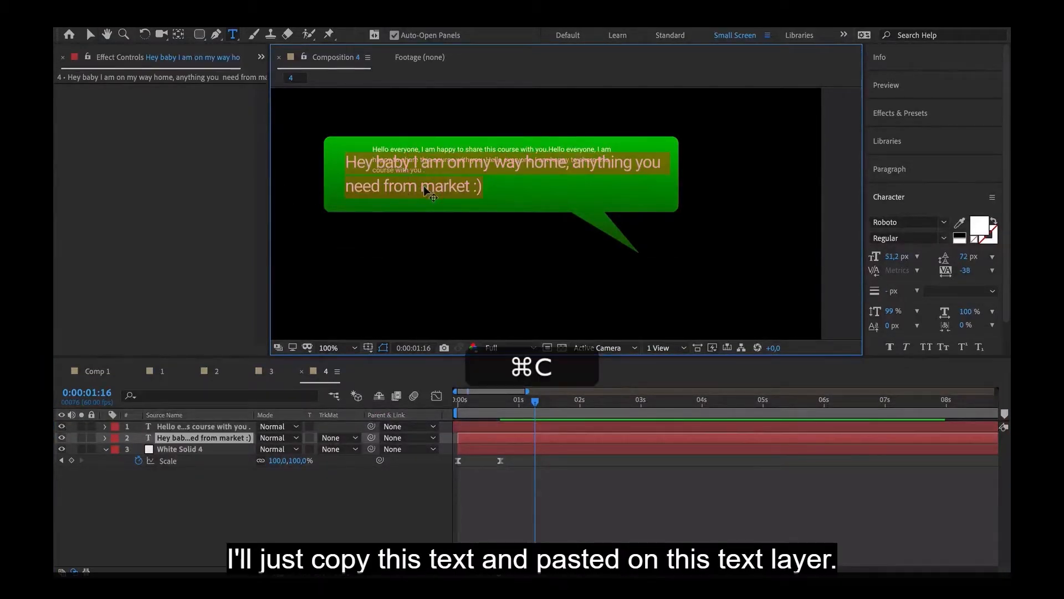
left_click(181, 439)
key("BackSpace")
left_click(193, 429)
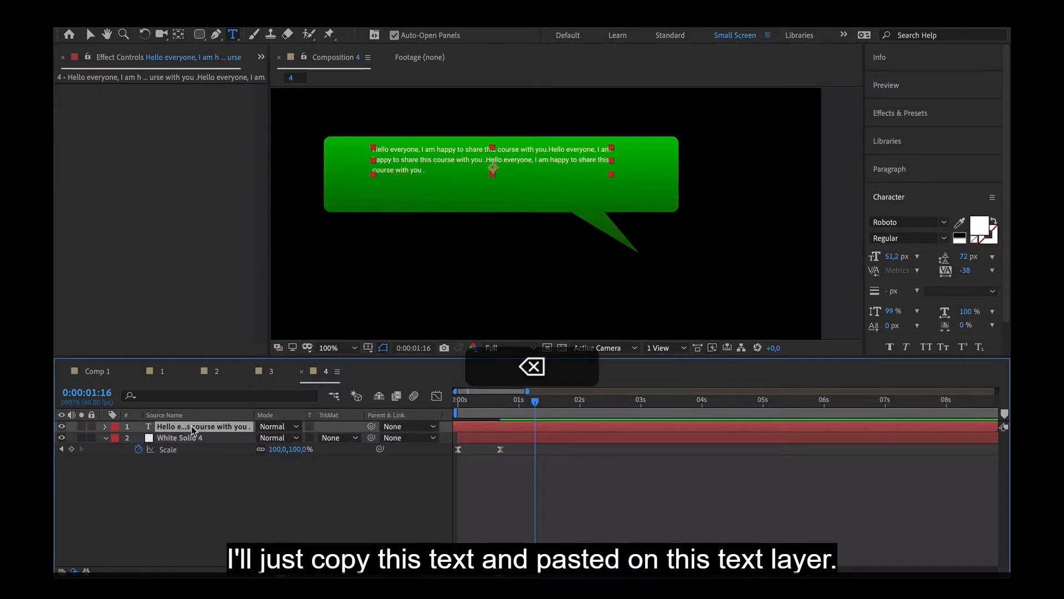
key("super+v")
left_click(195, 427)
double_click(205, 427)
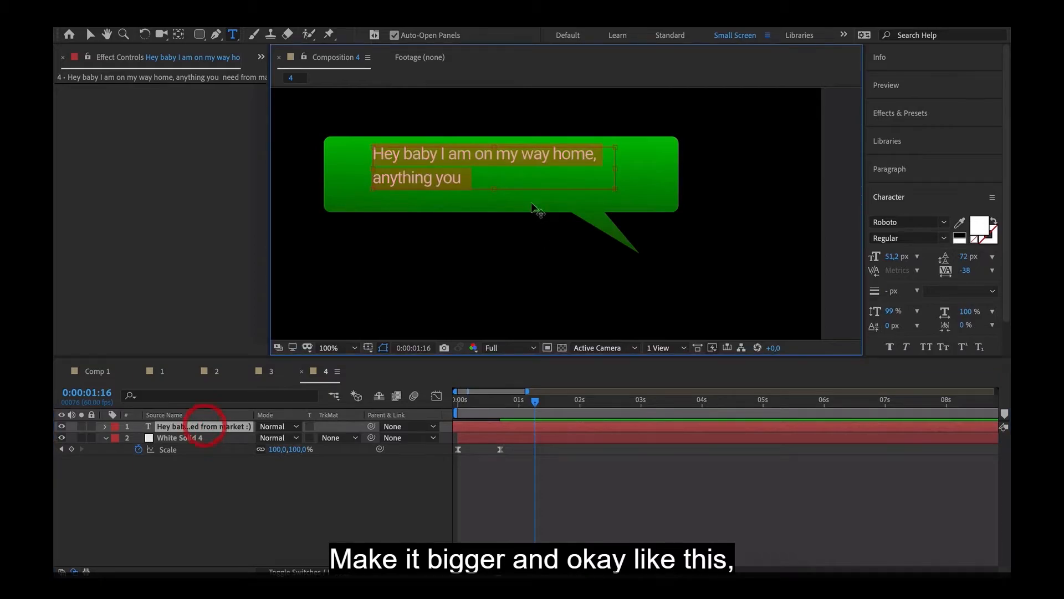
Enlarge the message's text box until the full text fits on two lines, and center it within the bubble
left_click_drag(491, 190, 499, 232)
left_click_drag(369, 187, 332, 188)
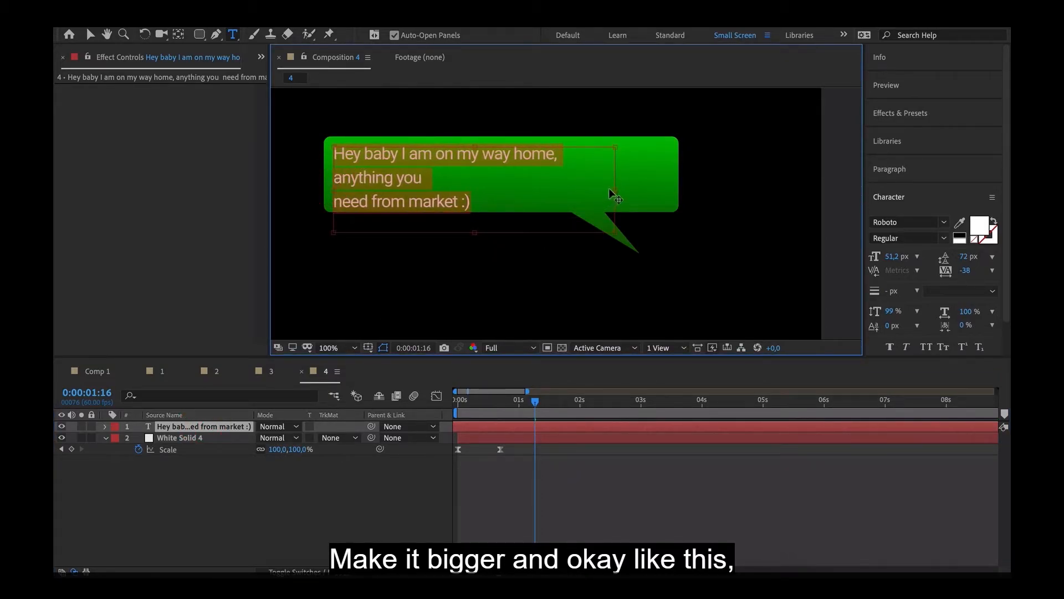
left_click_drag(654, 186, 702, 185)
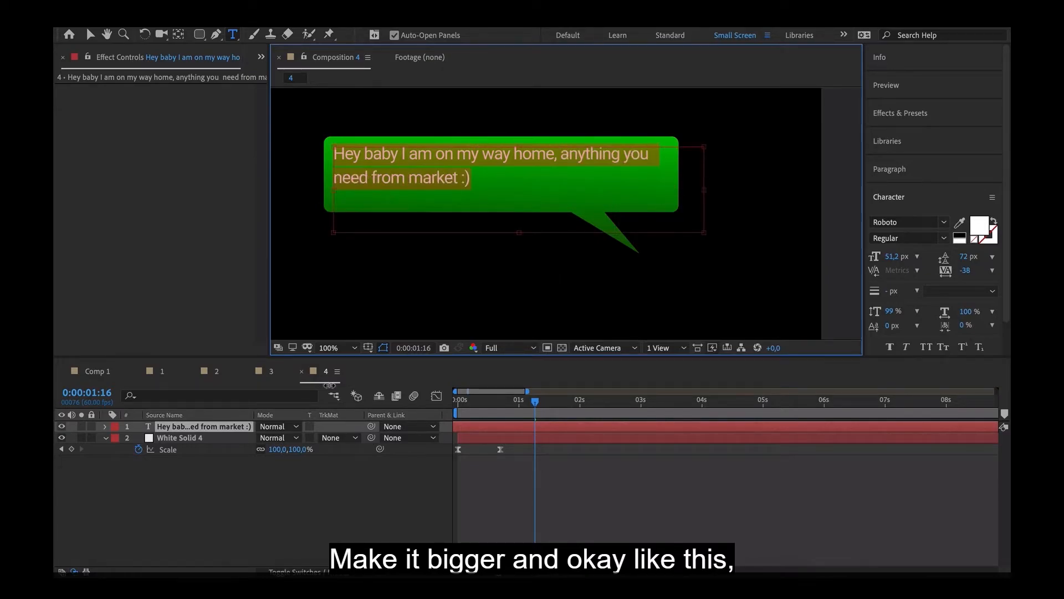
left_click(214, 476)
left_click(210, 426)
key("v")
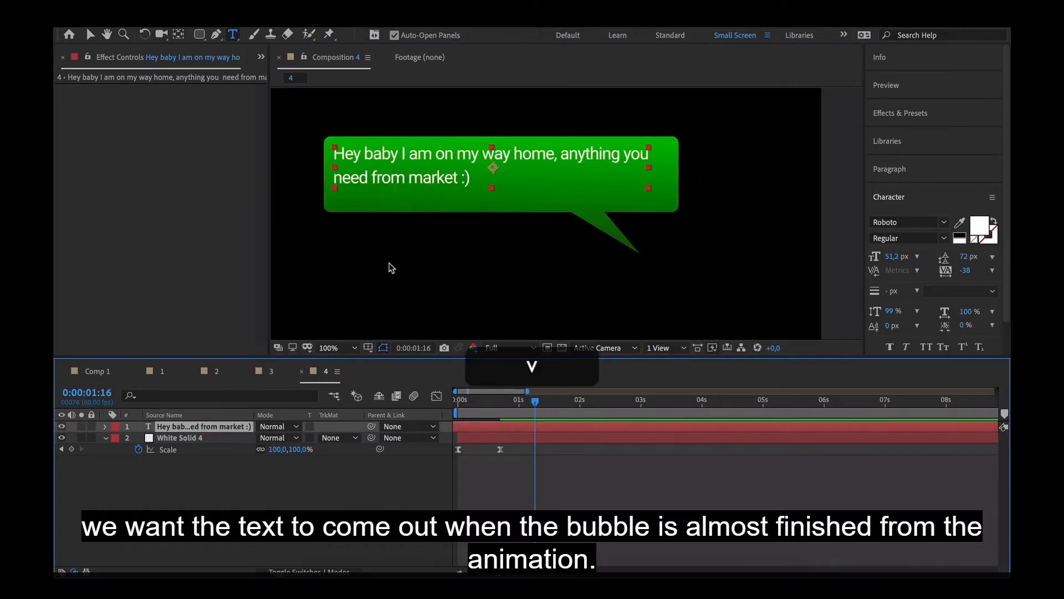
left_click_drag(410, 174, 413, 181)
Shift the message layer slightly in time so the text appears as the bubble finishes growing, and preview the animation
left_click_drag(470, 402, 520, 430)
key("space")
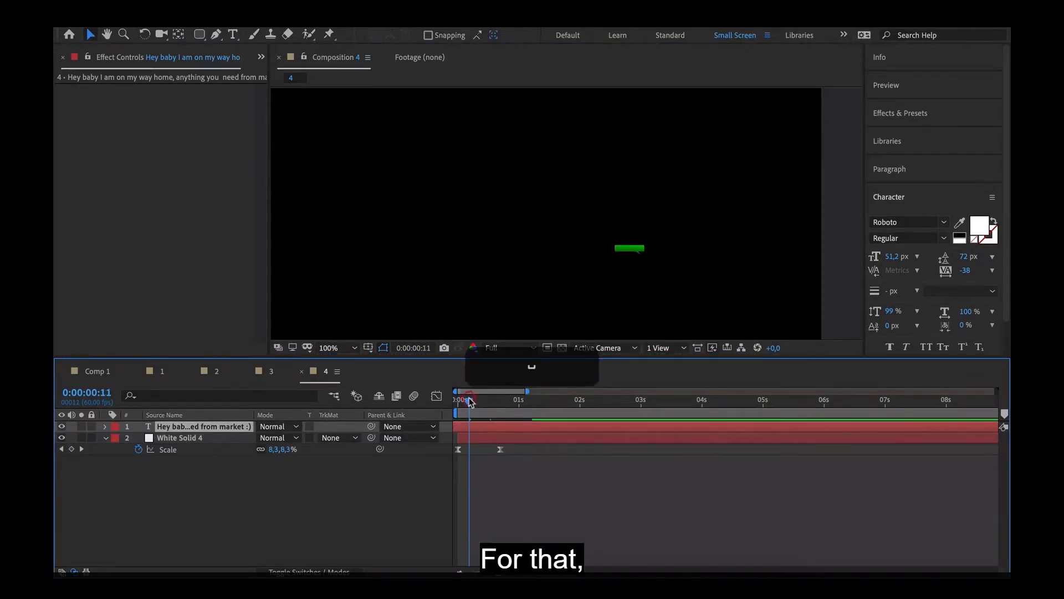
left_click_drag(481, 433, 488, 431)
left_click_drag(471, 406, 457, 410)
key("space")
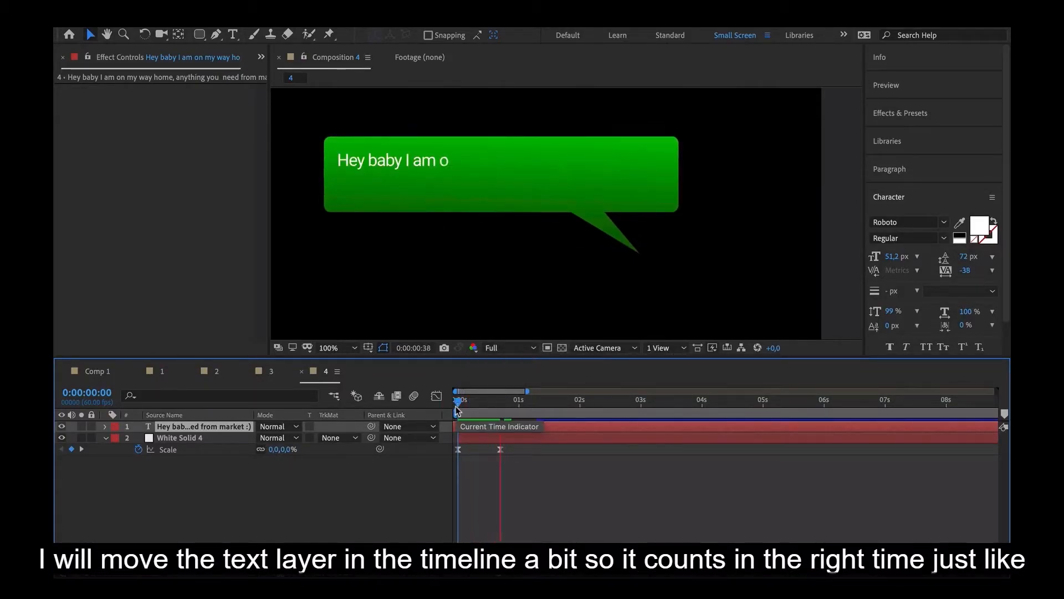
key("space")
key("space")
key("space")
scroll(571, 259, "down", 1)
left_click(586, 473)
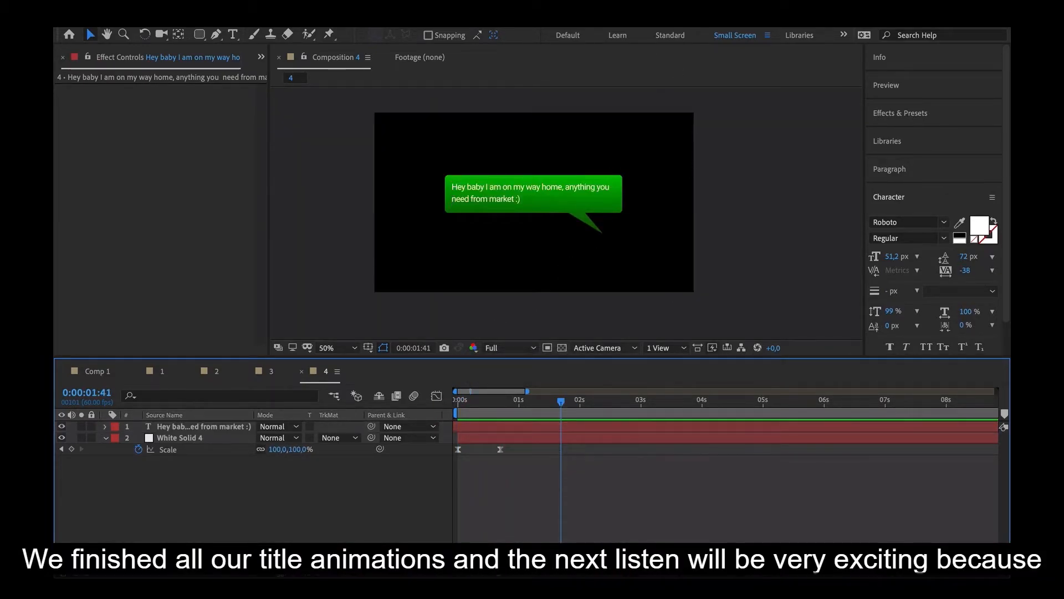
Open the Bike.mov footage and scrub through it to examine the blue bicycle seat's movement
left_click(700, 24)
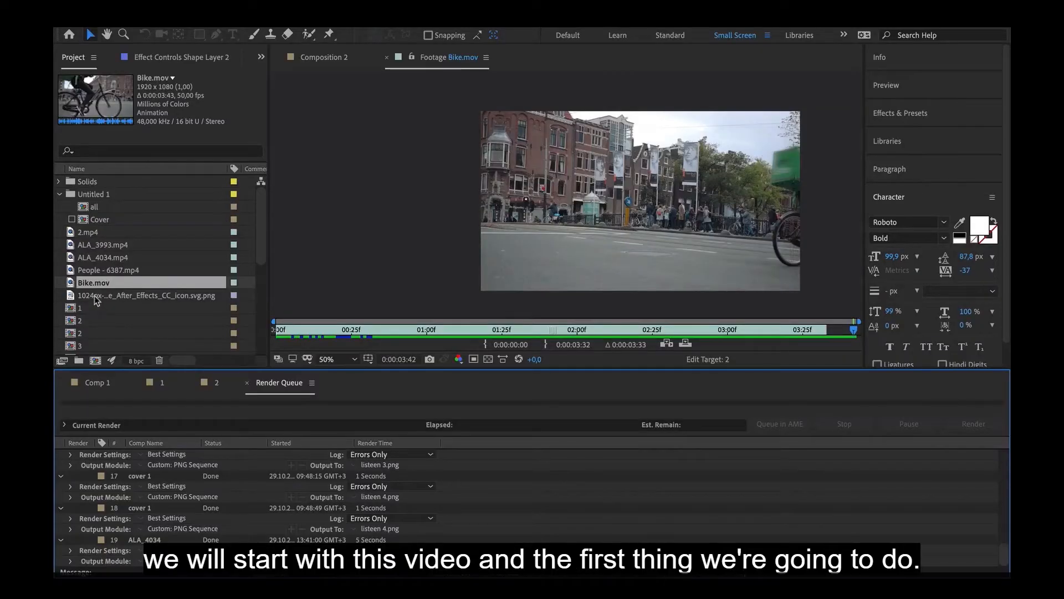
double_click(94, 282)
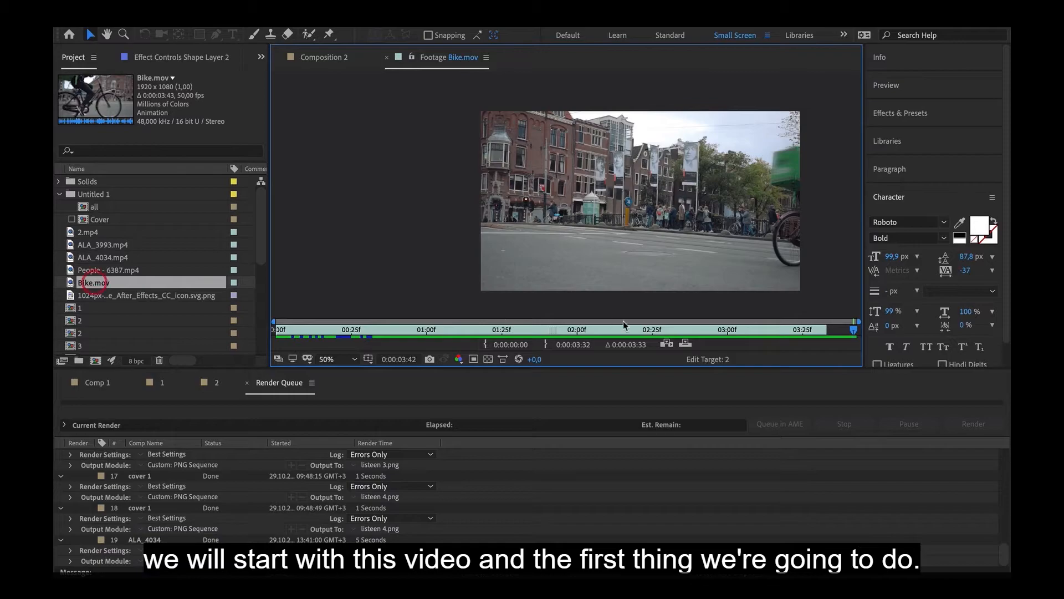
left_click_drag(695, 333, 297, 330)
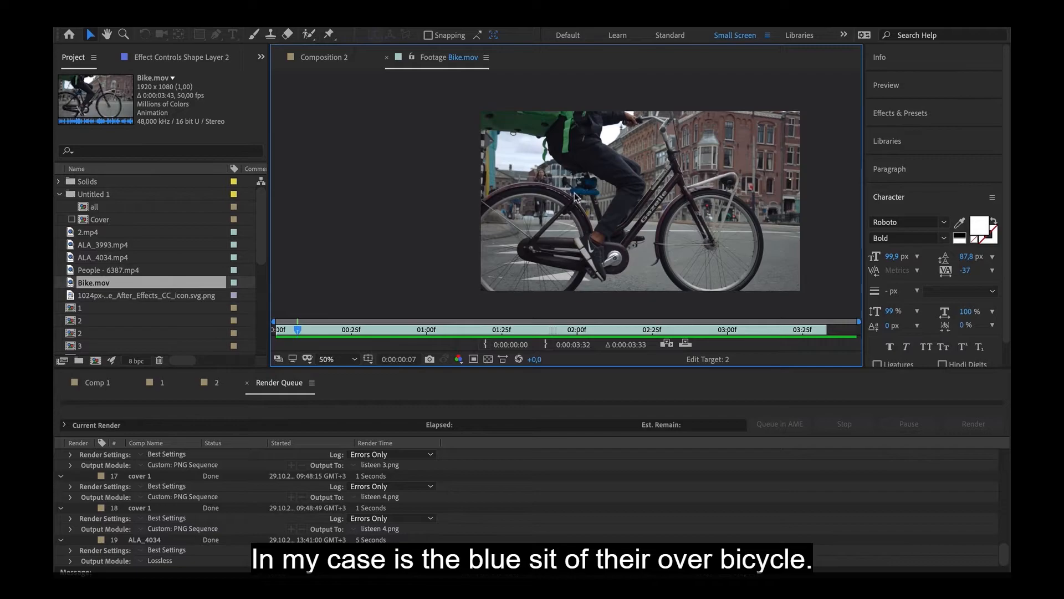
left_click_drag(296, 328, 482, 342)
Create a new composition from Bike.mov and preview it
left_click_drag(93, 282, 94, 362)
key("space")
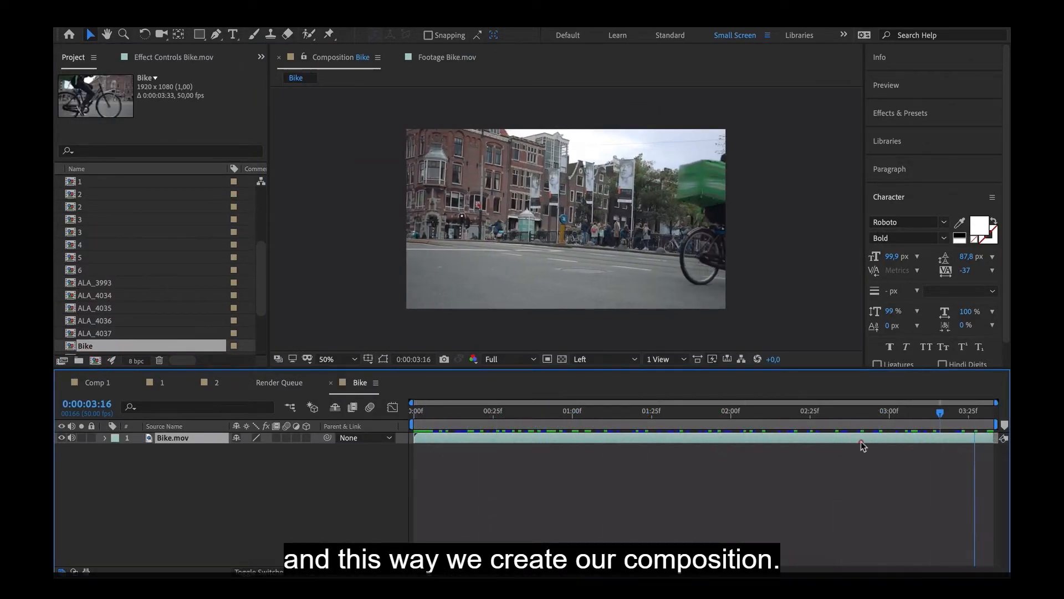
key("space")
key("space")
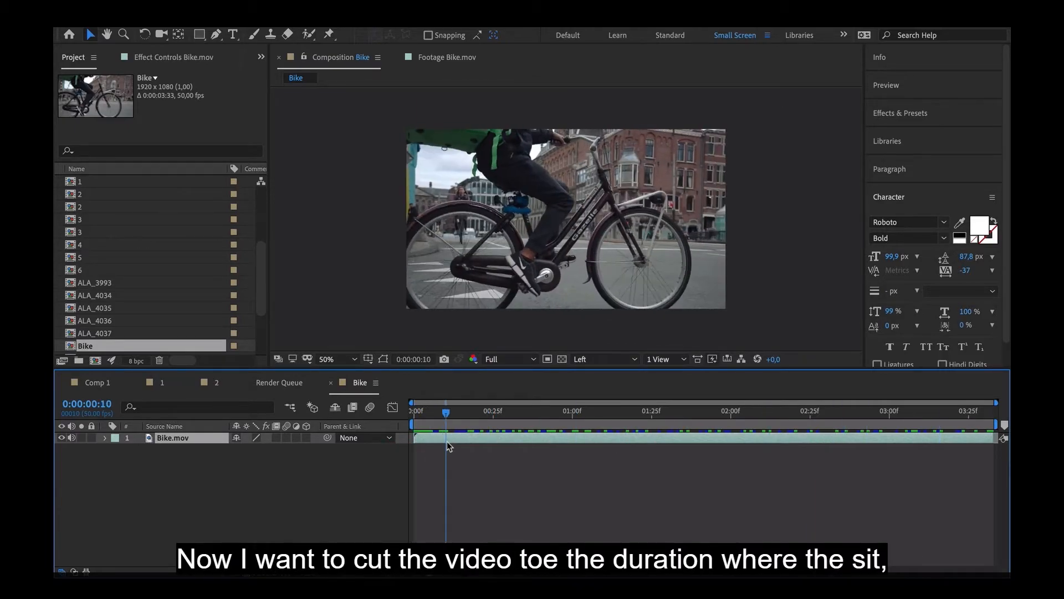
Split the Bike.mov layer at 0:00:03:23 and delete the part after the cut
left_click_drag(913, 472, 995, 460)
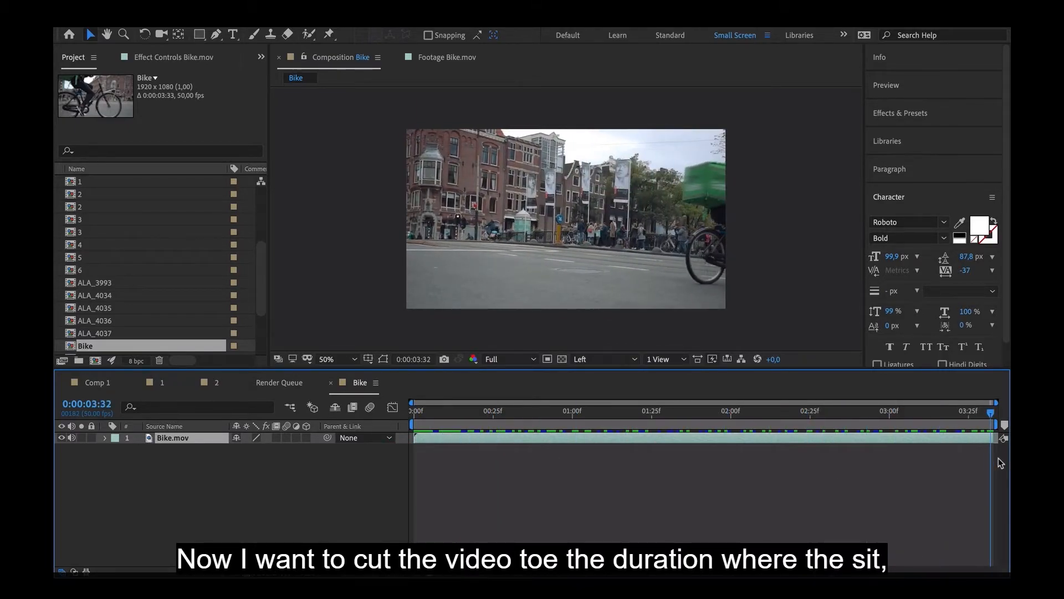
left_click_drag(988, 413, 963, 415)
left_click(980, 460)
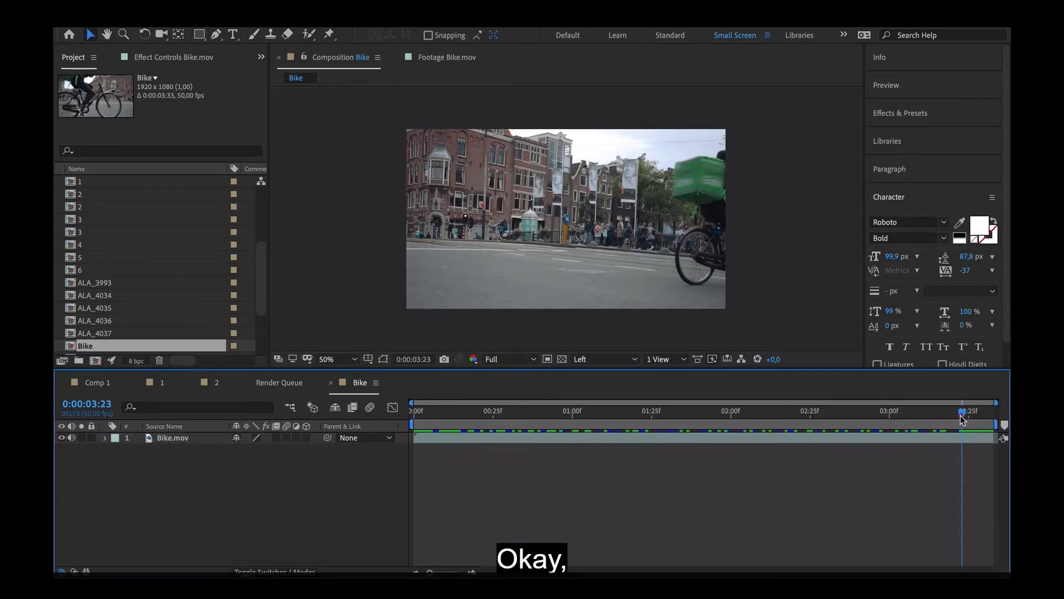
left_click(969, 439)
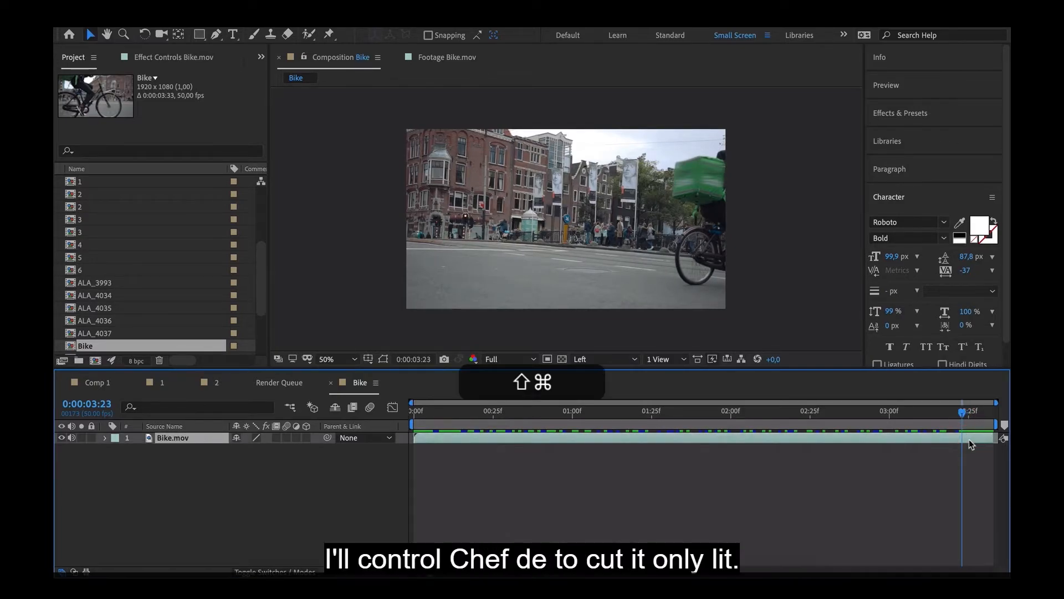
key("super+shift+d")
key("BackSpace")
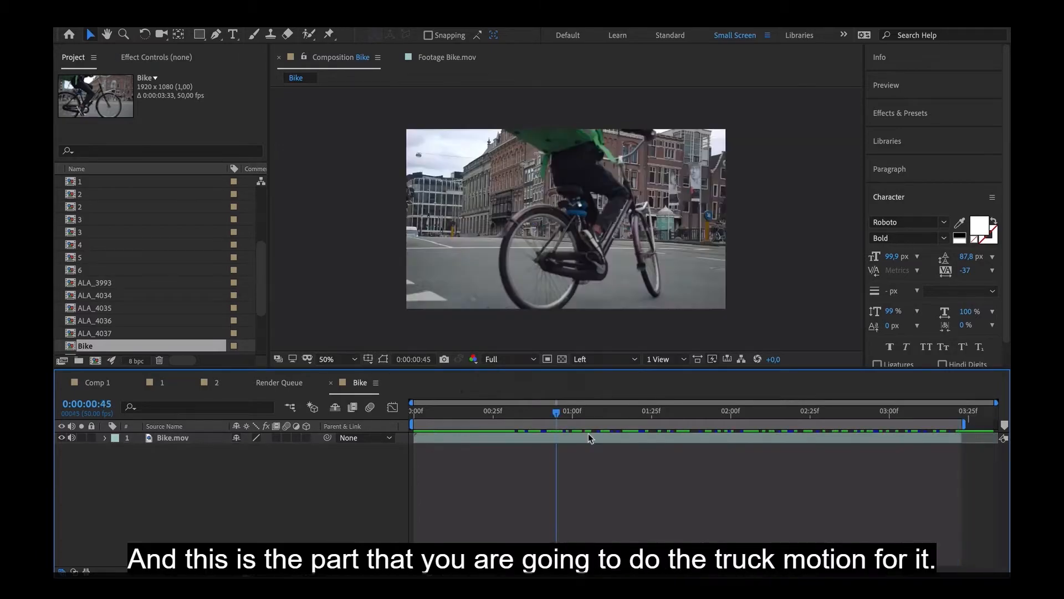
Apply Track in Boris FX Mocha to the Bike.mov layer at its first frame
left_click_drag(588, 435, 414, 438)
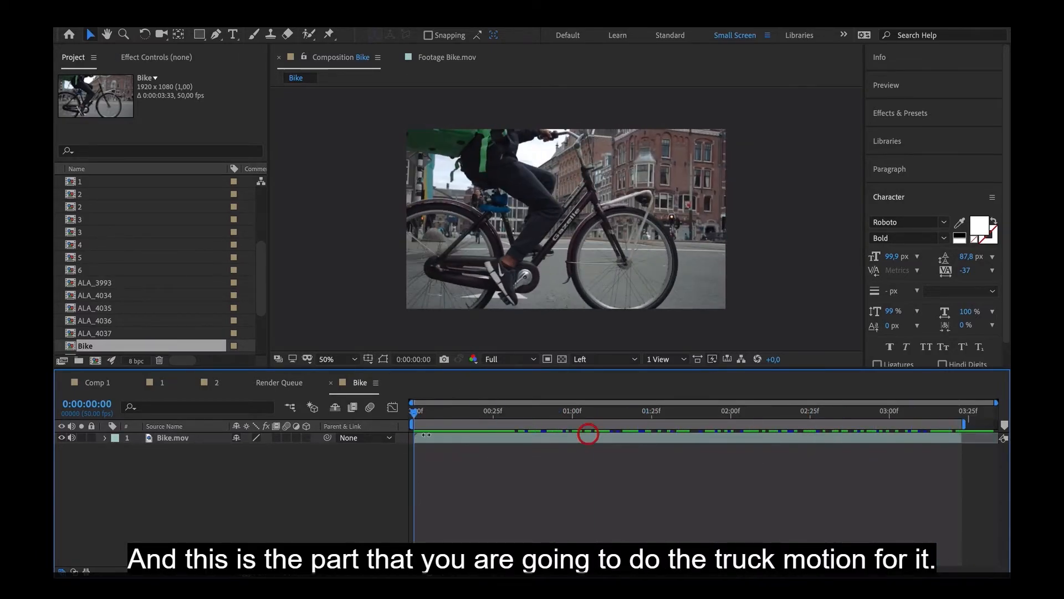
left_click(459, 442)
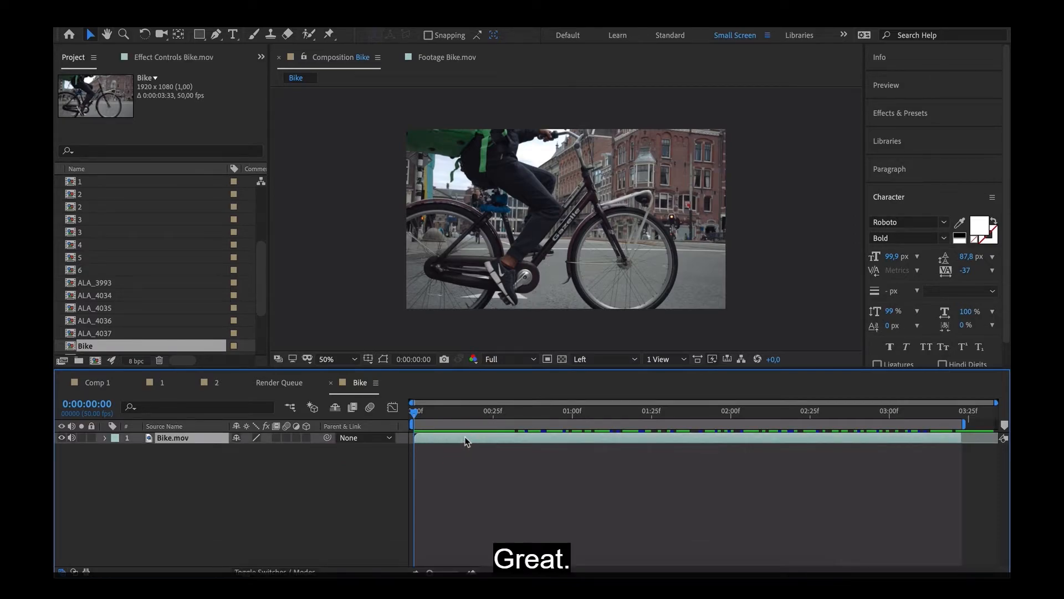
left_click(464, 436)
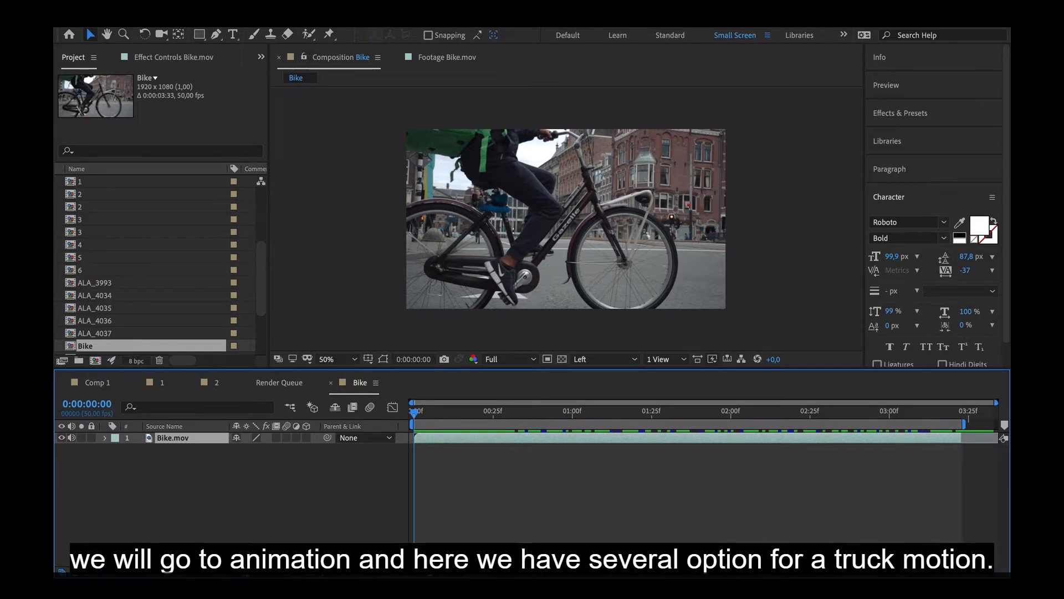
left_click(377, 9)
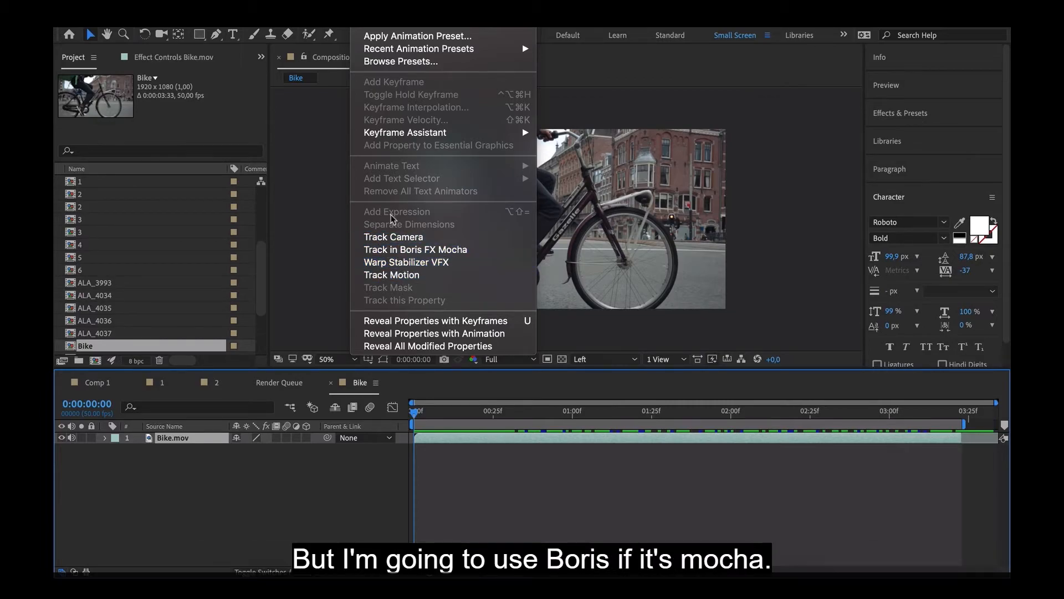
left_click(434, 250)
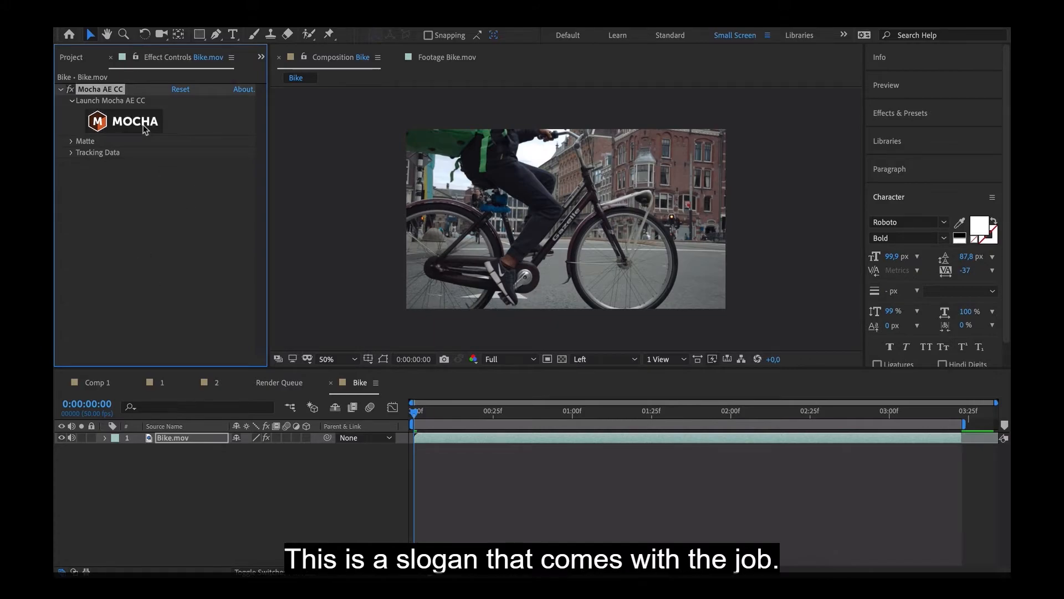
Launch the Mocha editor for the bike clip and widen its window
left_click(136, 122)
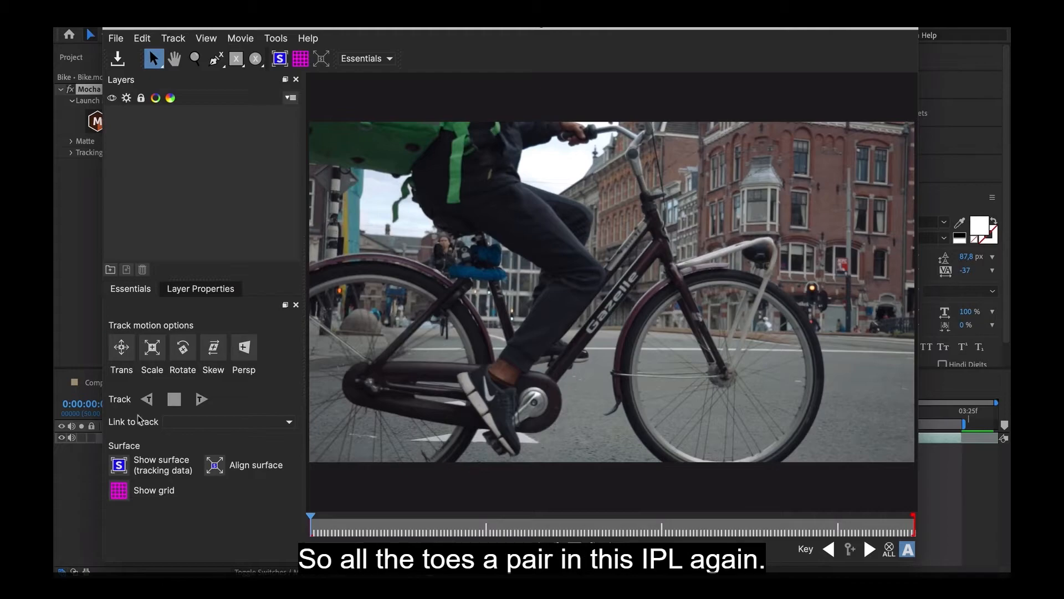
left_click_drag(103, 382, 64, 373)
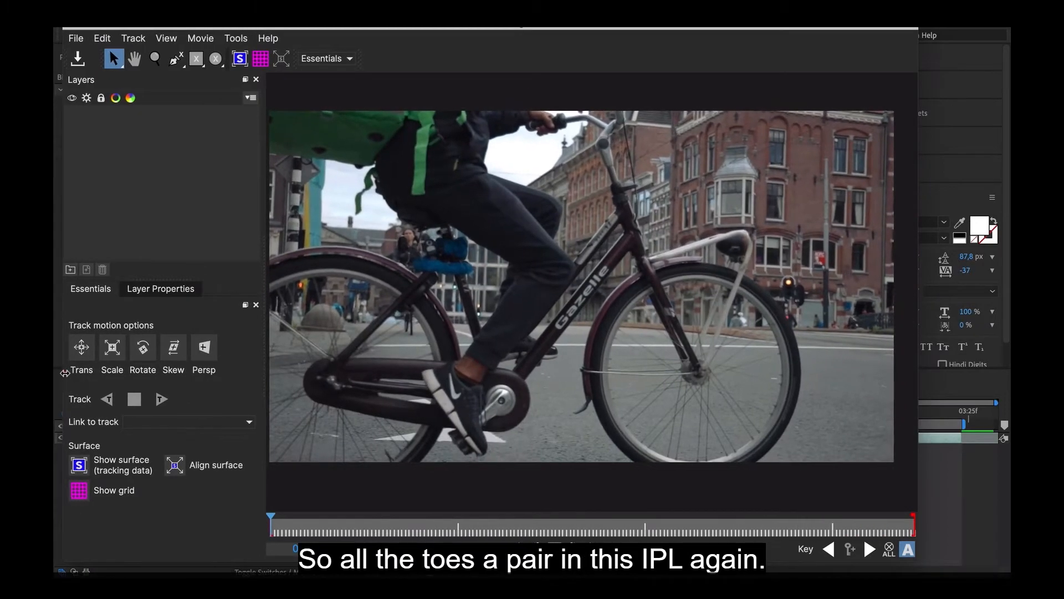
left_click_drag(920, 274, 950, 270)
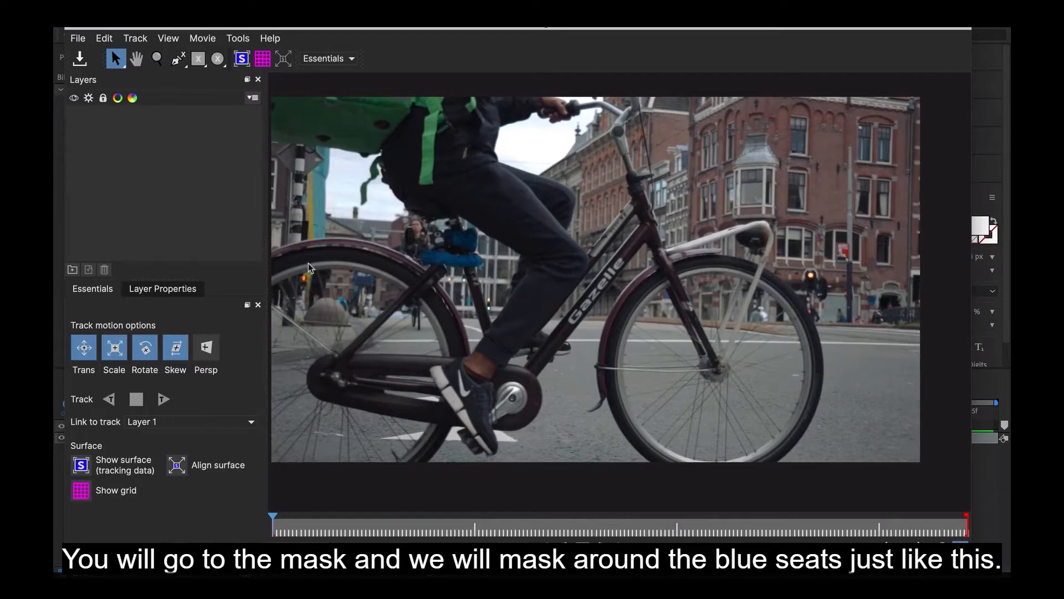
Draw an X-spline mask around the blue bicycle seat, refine its upper edge, and show its tracking surface
left_click(179, 59)
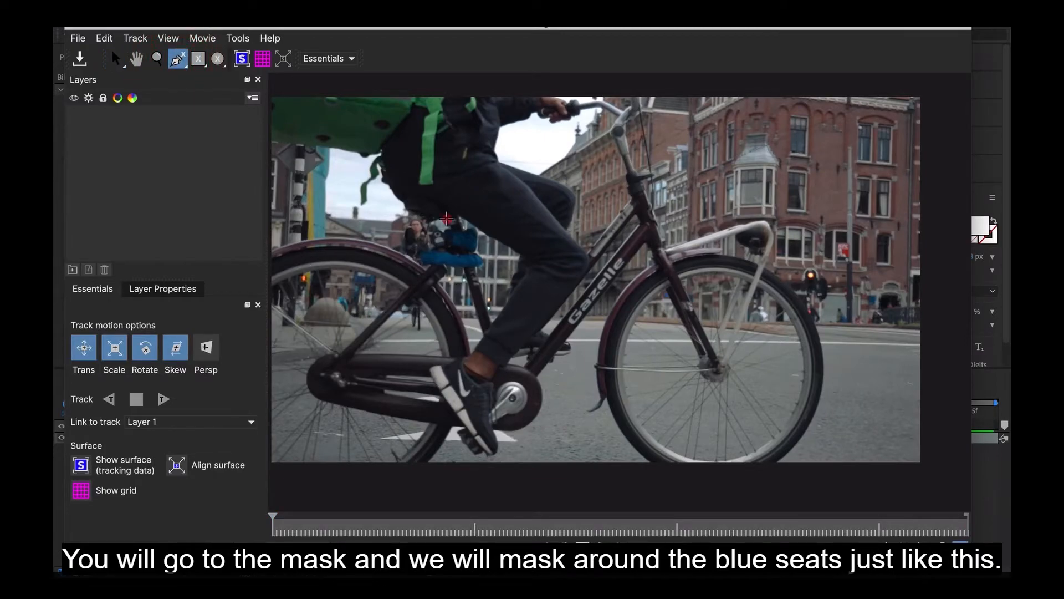
left_click(444, 225)
left_click(410, 254)
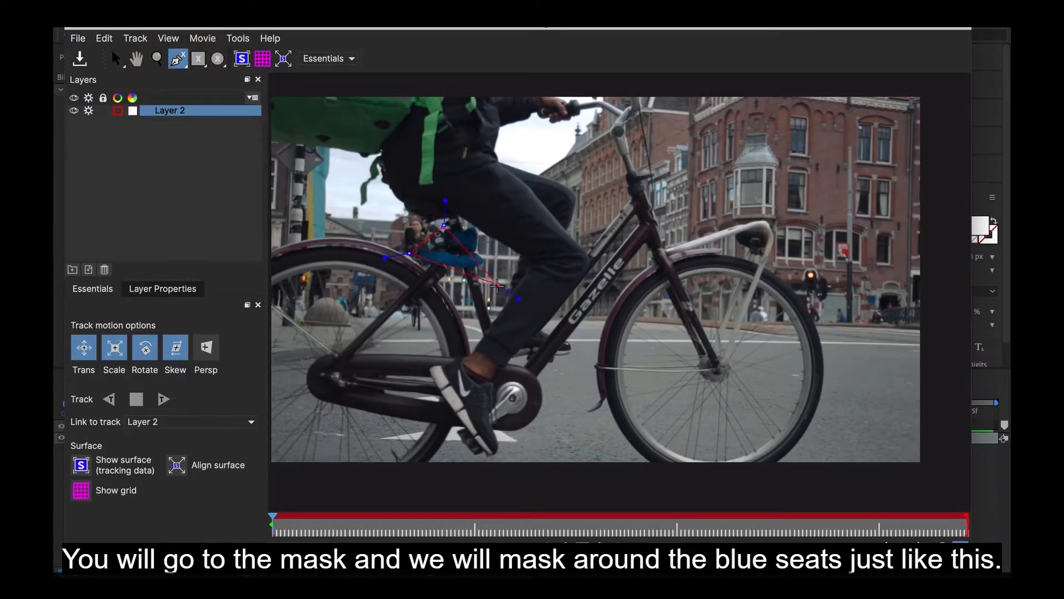
left_click(478, 289)
left_click(495, 227)
right_click(485, 219)
key("s")
left_click_drag(442, 226, 441, 219)
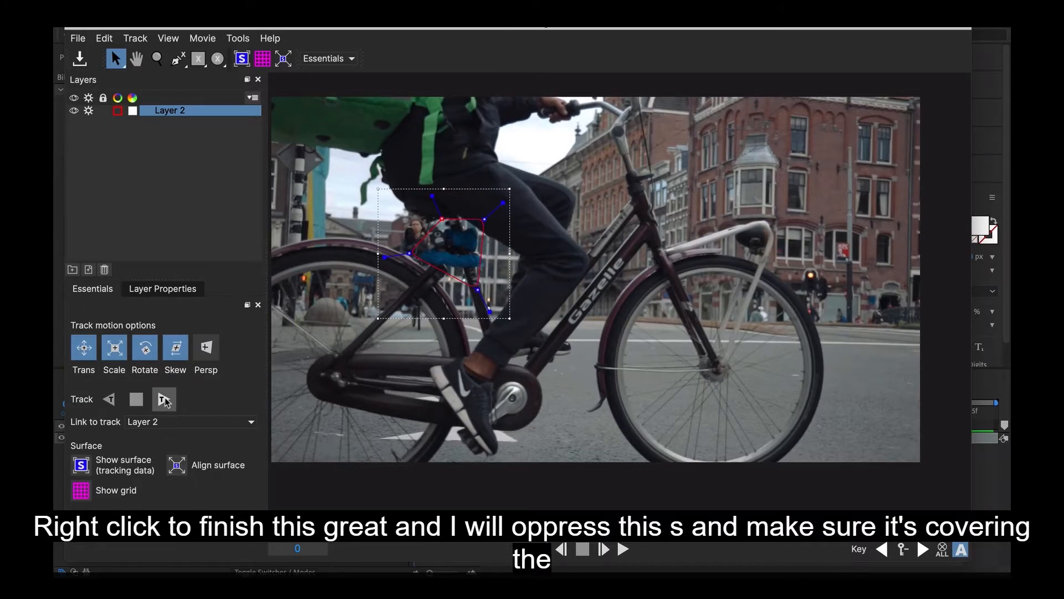
left_click(242, 59)
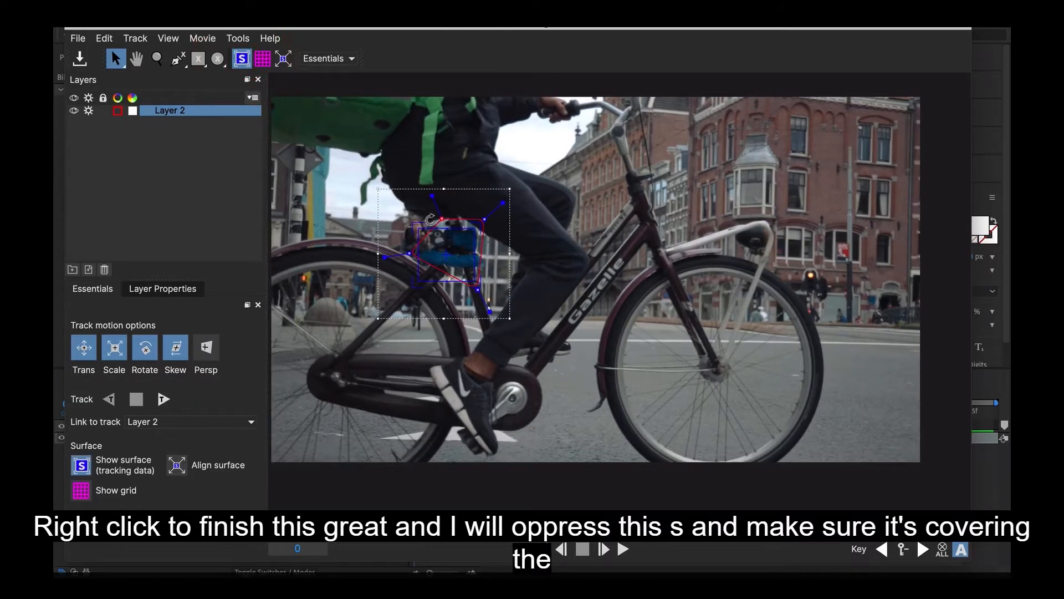
Fit the tracking surface's corners around the blue seat and track the masked layer forward through the clip
left_click_drag(421, 228, 441, 215)
left_click_drag(422, 278, 397, 265)
left_click_drag(476, 280, 487, 280)
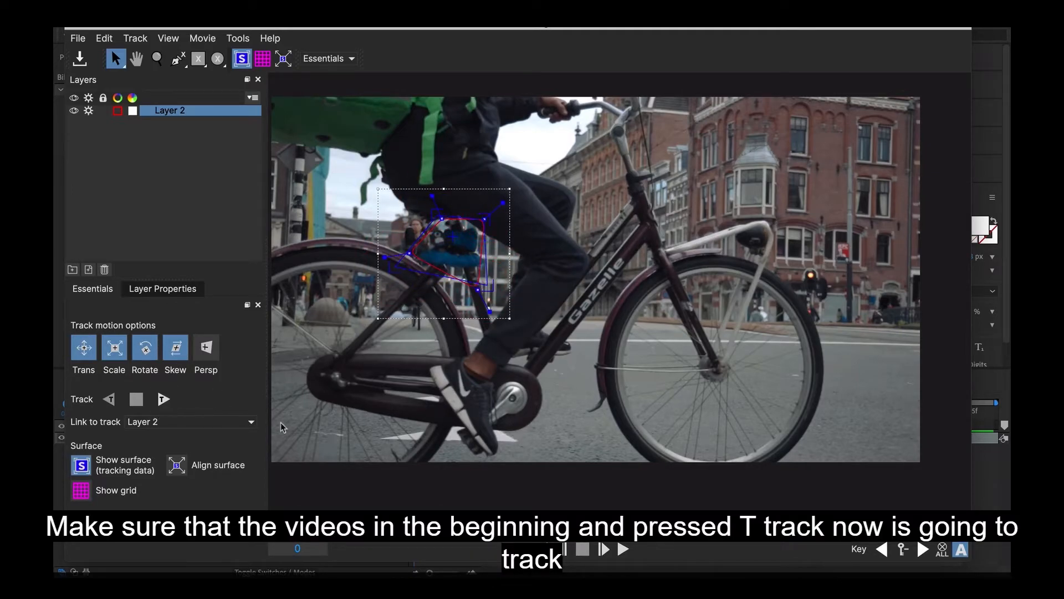
left_click(167, 400)
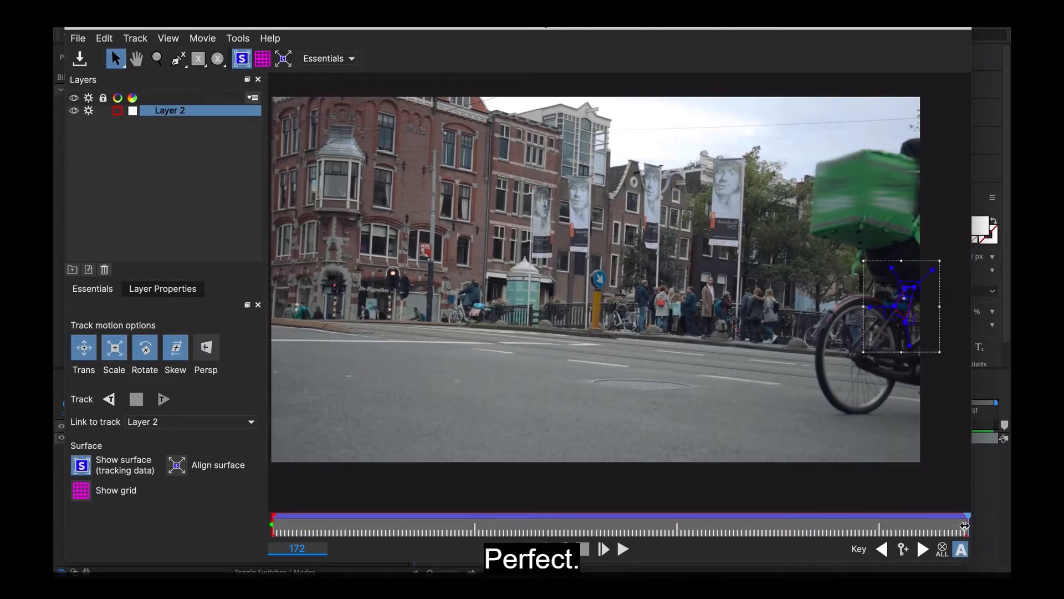
Review the seat track across the clip, checking the mask and surface at frames 73 and 146
left_click_drag(967, 525, 563, 506)
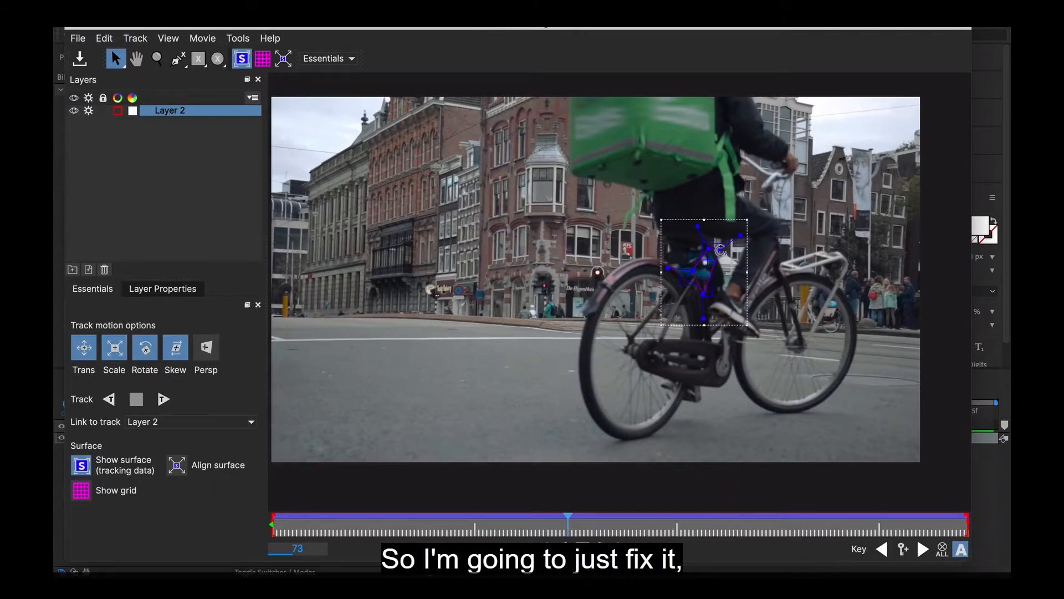
left_click_drag(718, 250, 720, 251)
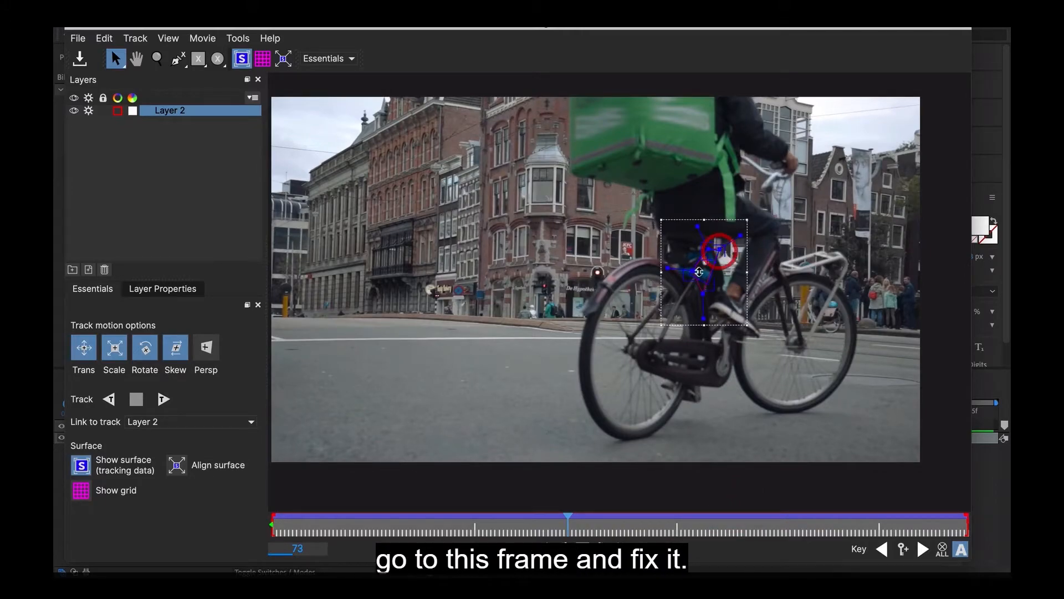
left_click(693, 270)
left_click_drag(567, 526, 864, 527)
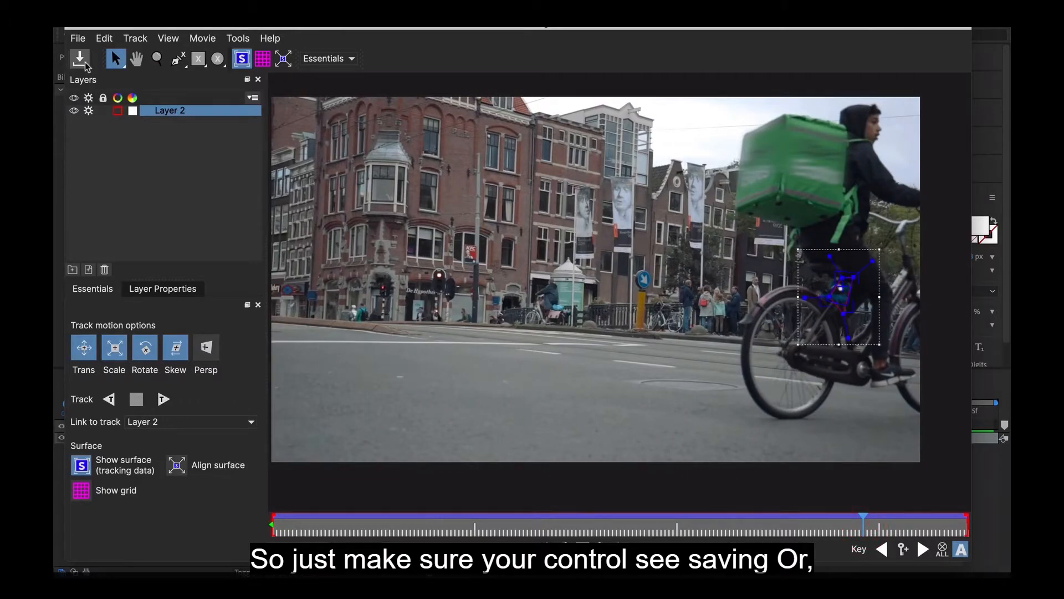
Save the Mocha tracking project and close its editor to return to the Bike composition in After Effects
key("super+s")
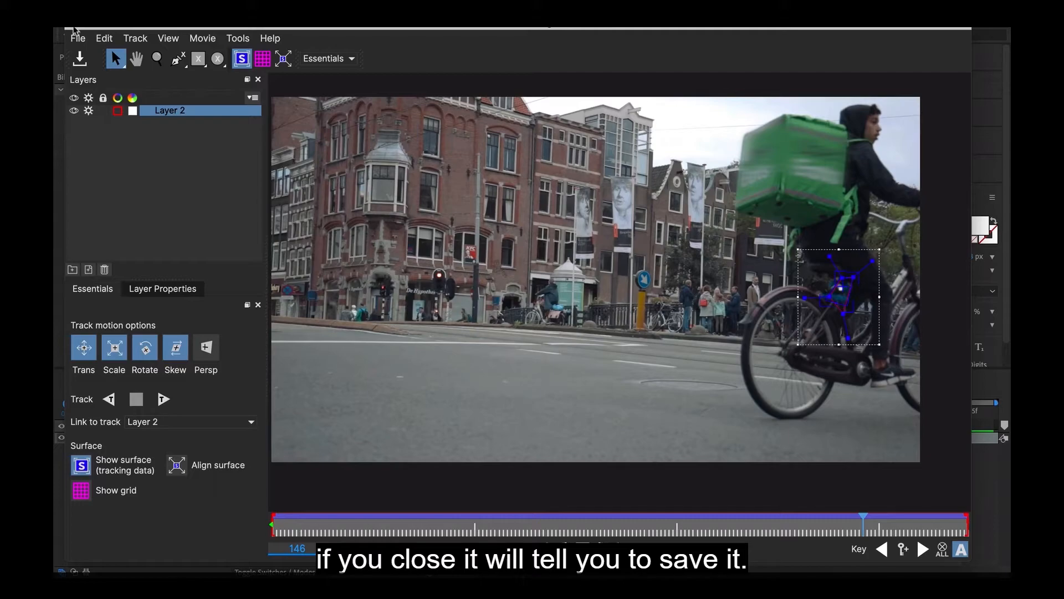
left_click(74, 28)
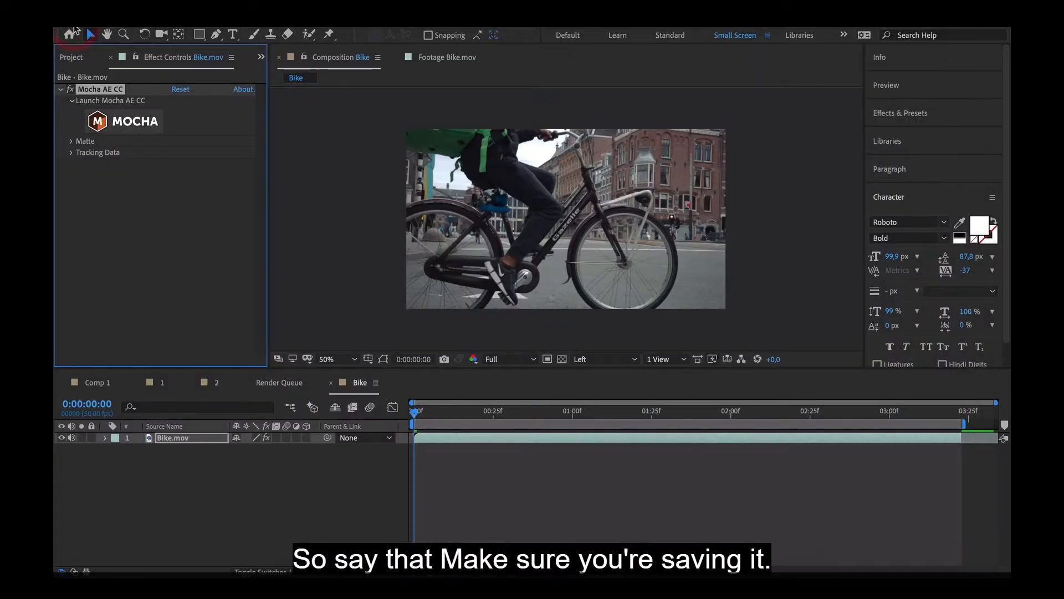
left_click(165, 283)
left_click(190, 464)
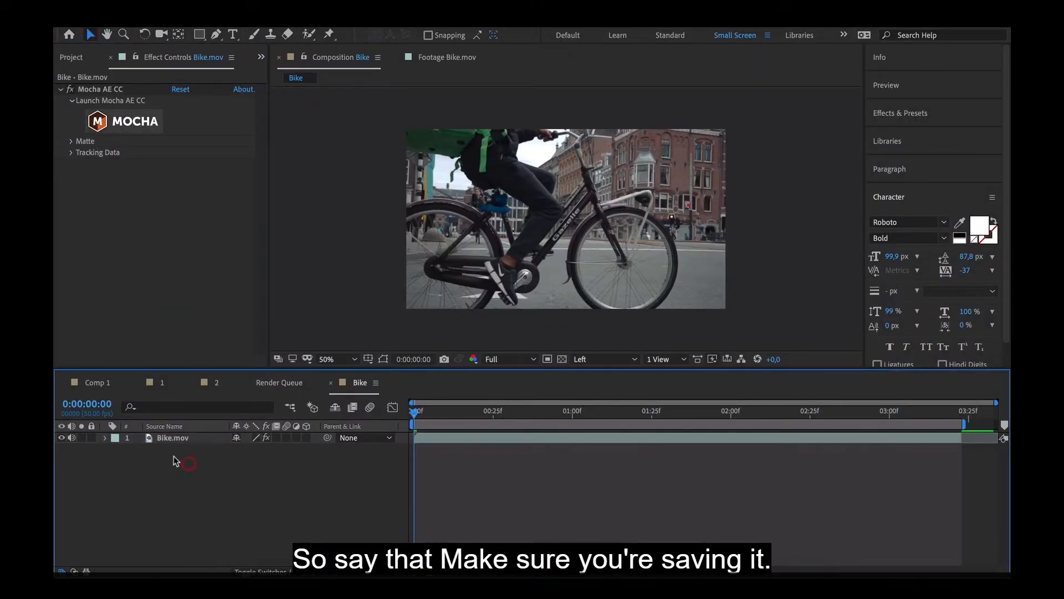
Create track data from Layer 2 in the Bike.mov Mocha effect and set its export option to Transform
left_click(181, 438)
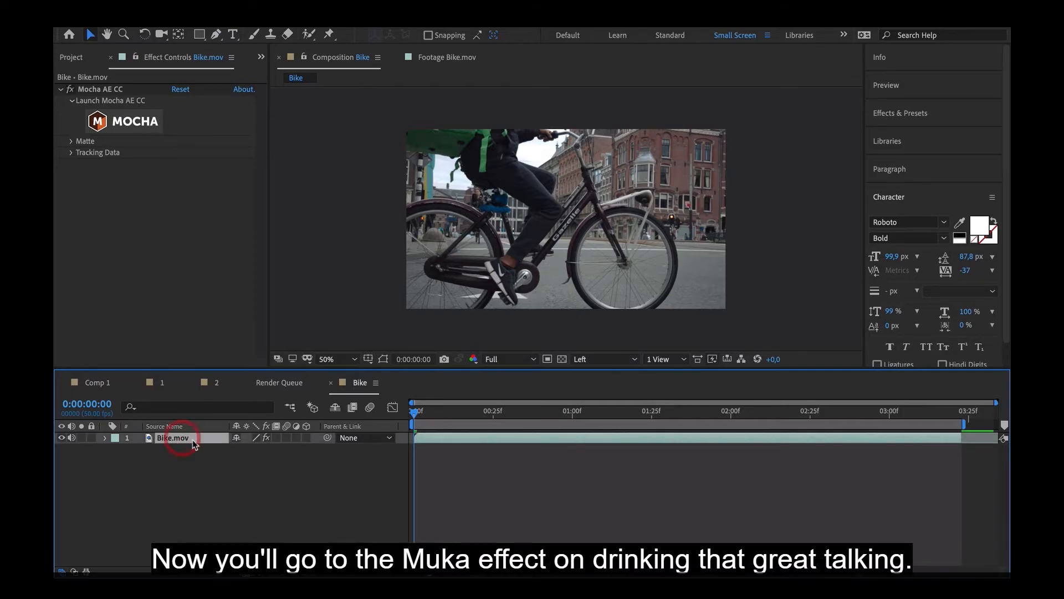
left_click(71, 153)
left_click(207, 165)
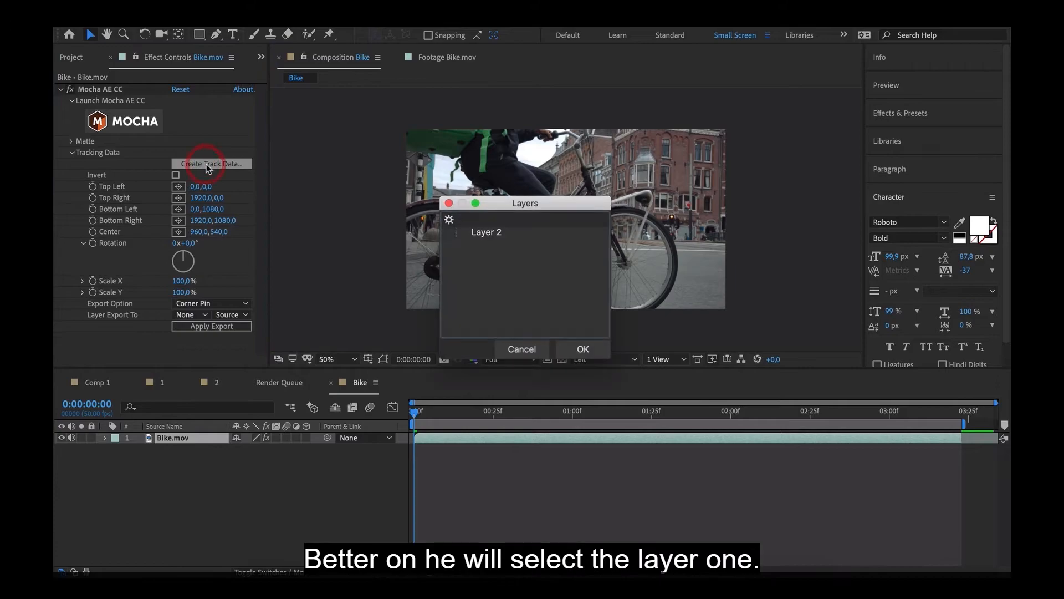
left_click(484, 233)
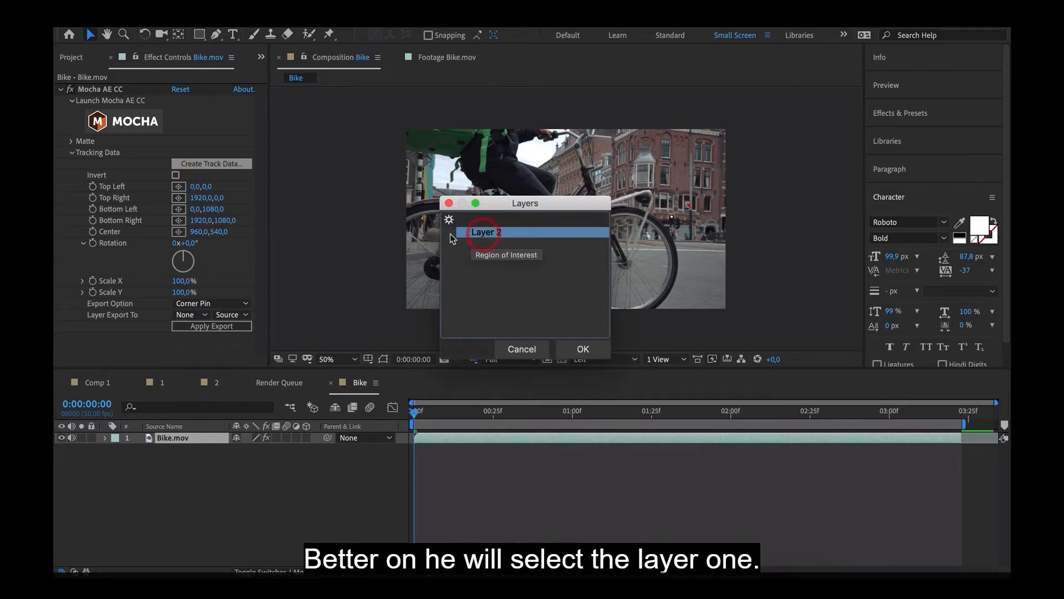
left_click(583, 349)
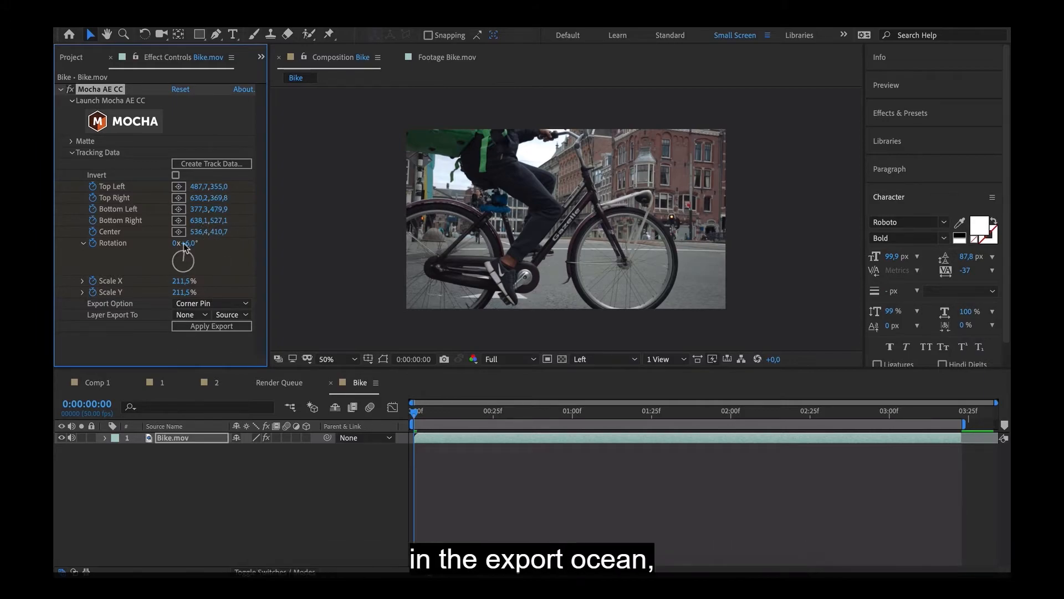
left_click(208, 305)
left_click(209, 339)
Add a null object to the Bike composition
left_click(197, 474)
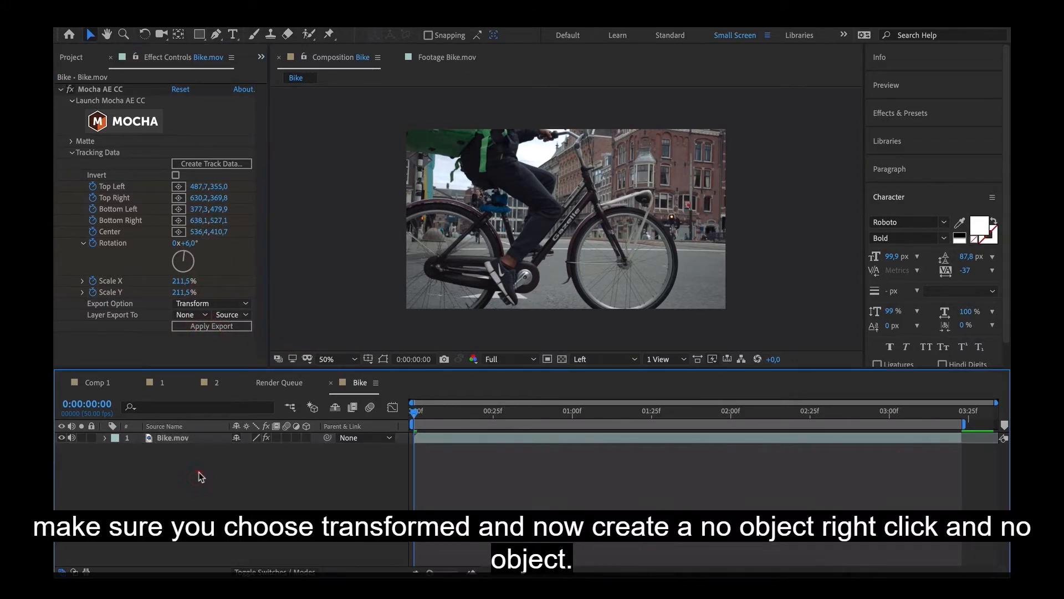
right_click(199, 472)
mouse_move(244, 431)
left_click(382, 499)
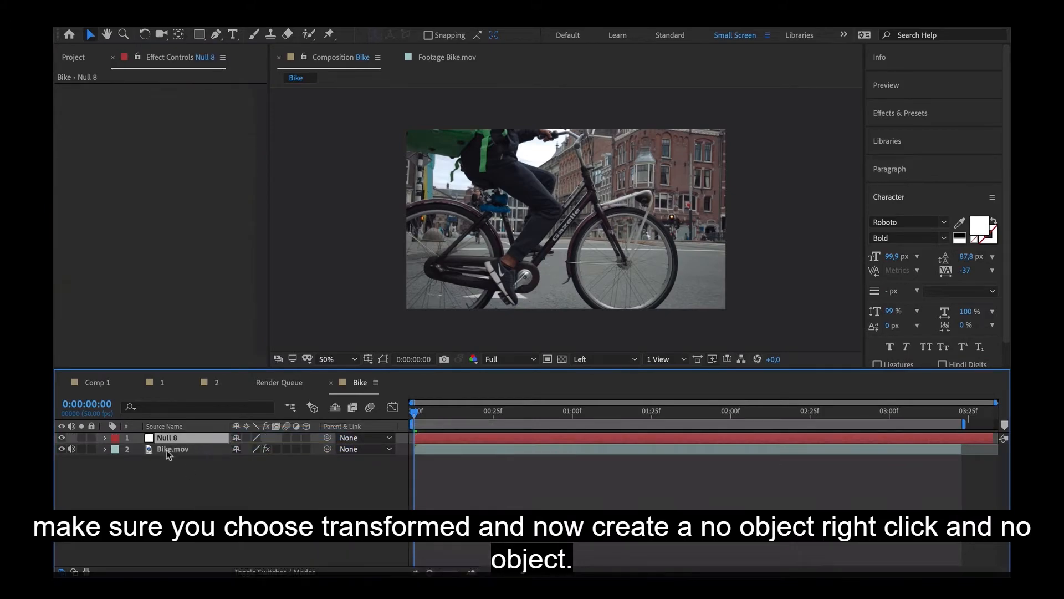
Set the Mocha effect on Bike.mov to export to the Null 8 layer and apply the export
left_click(171, 449)
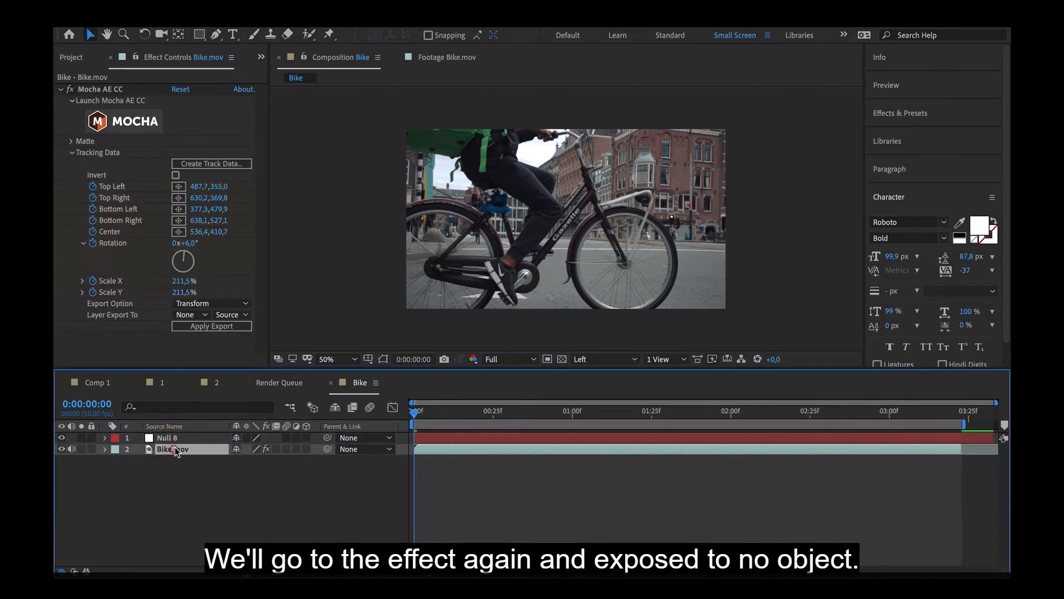
left_click(185, 315)
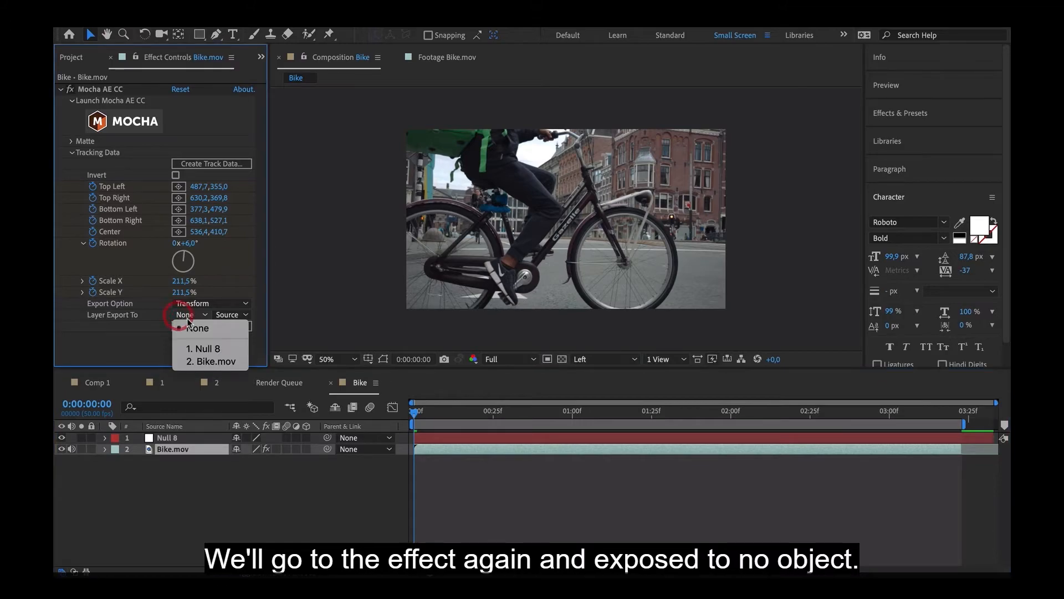
left_click(207, 349)
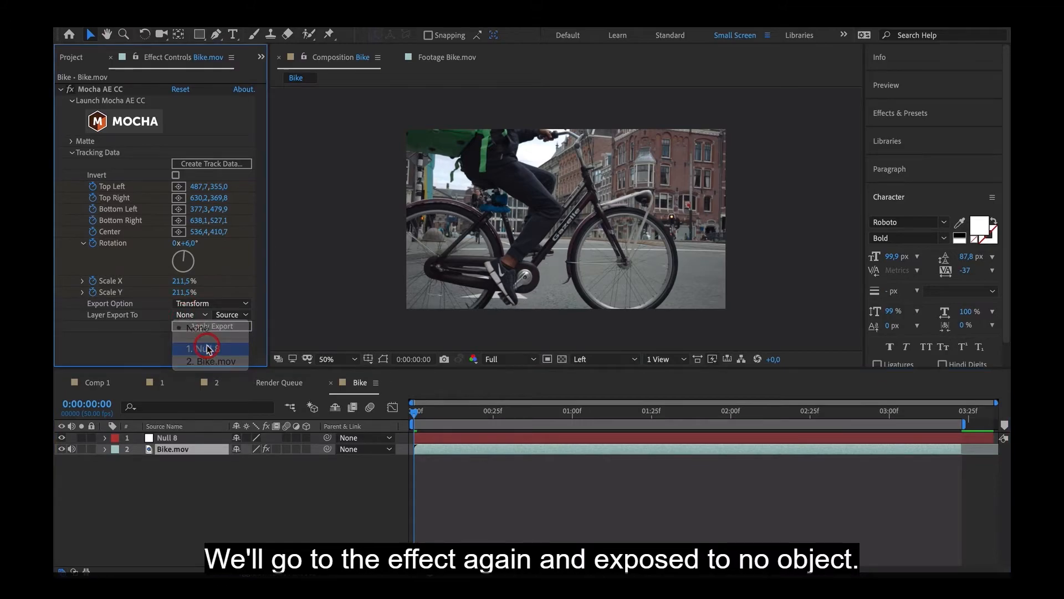
left_click(188, 449)
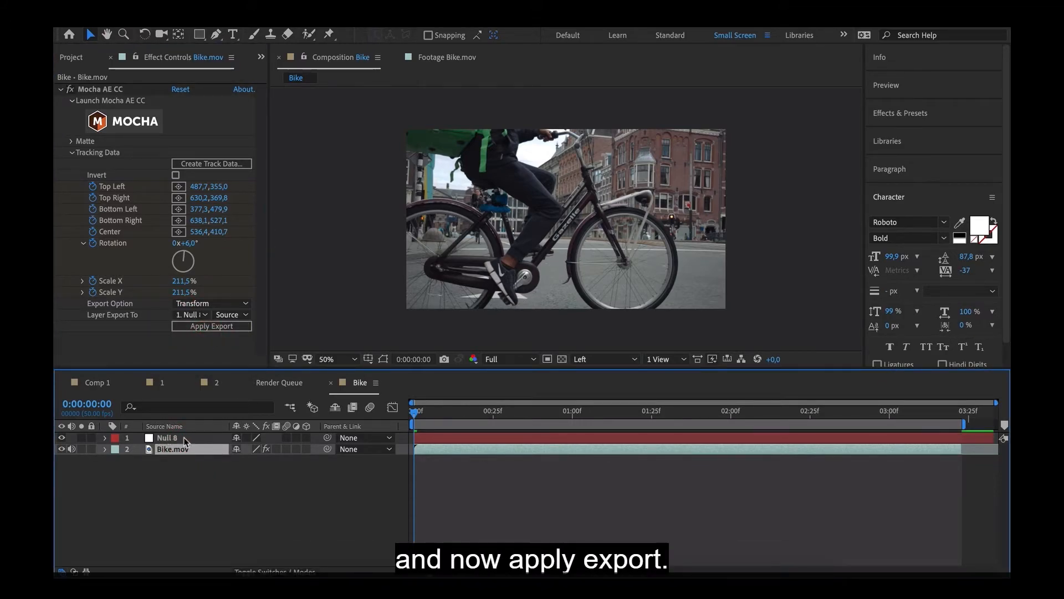
left_click(207, 326)
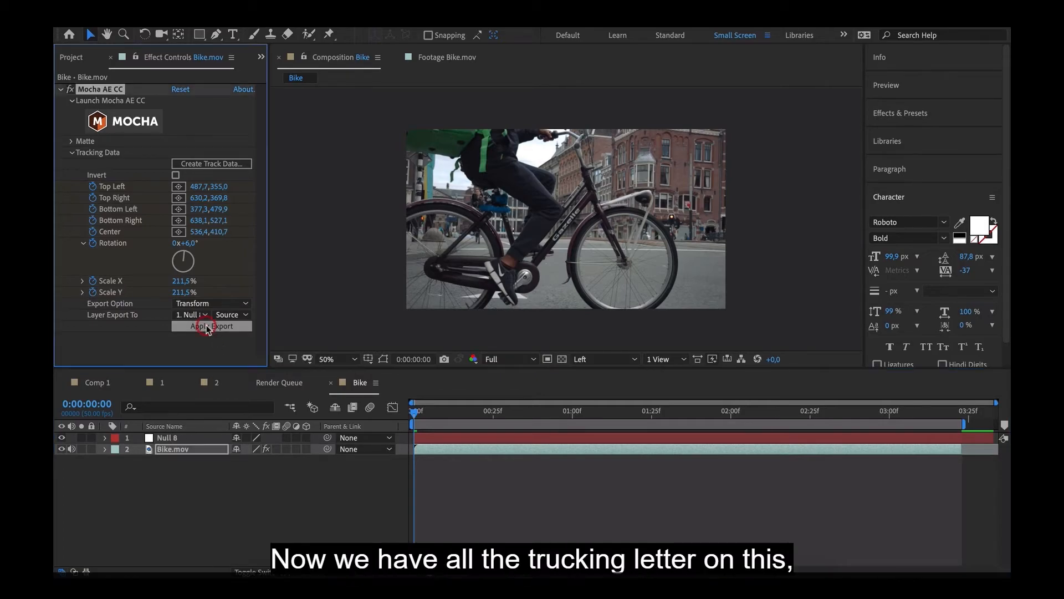
Reveal the null's keyframed properties and check its motion against the blue seat along the timeline
left_click(181, 438)
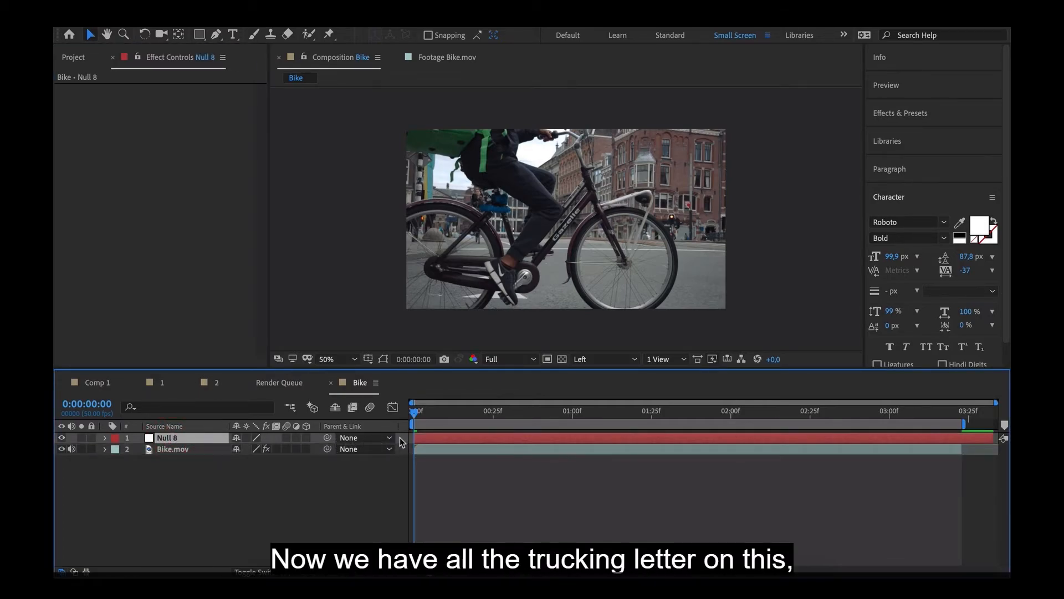
key("u")
left_click_drag(428, 420, 836, 411)
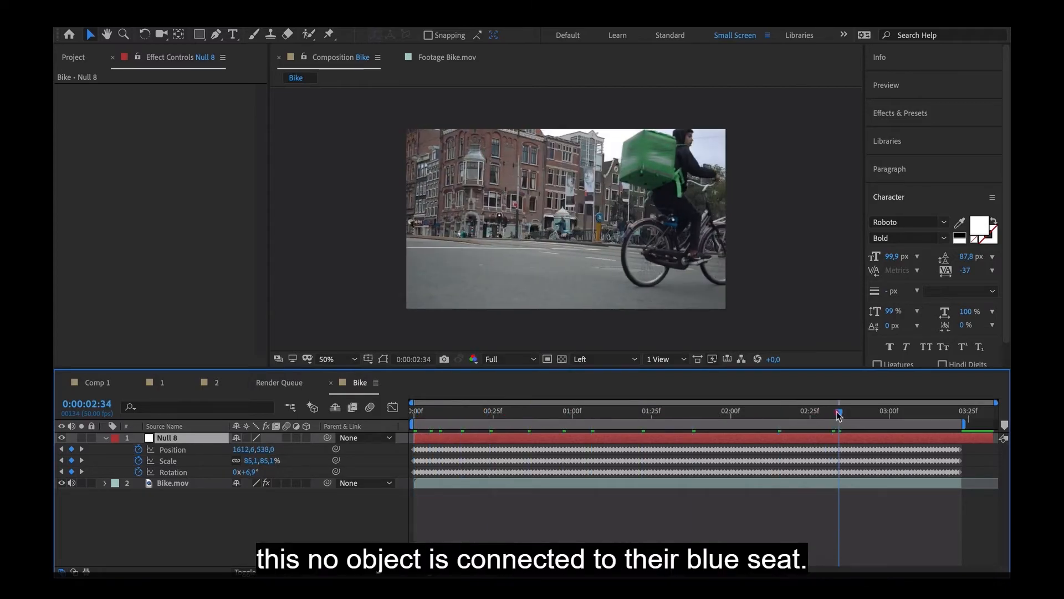
left_click(383, 358)
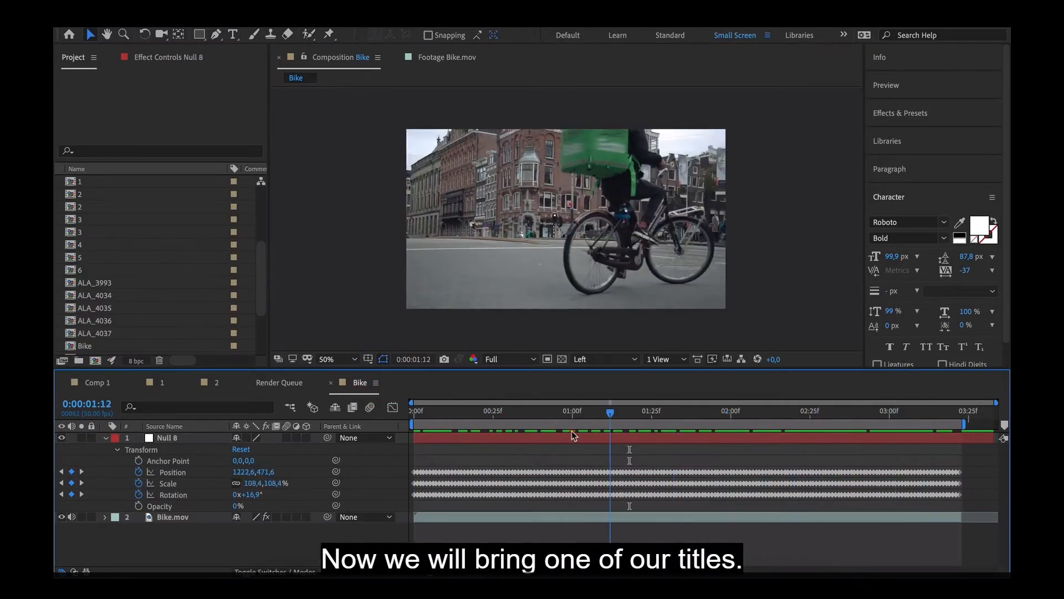
Add composition 2 above the null layer and position its call-out pointer on the blue seat at 0:00:01:38
left_click_drag(572, 431, 459, 430)
left_click_drag(78, 208, 150, 438)
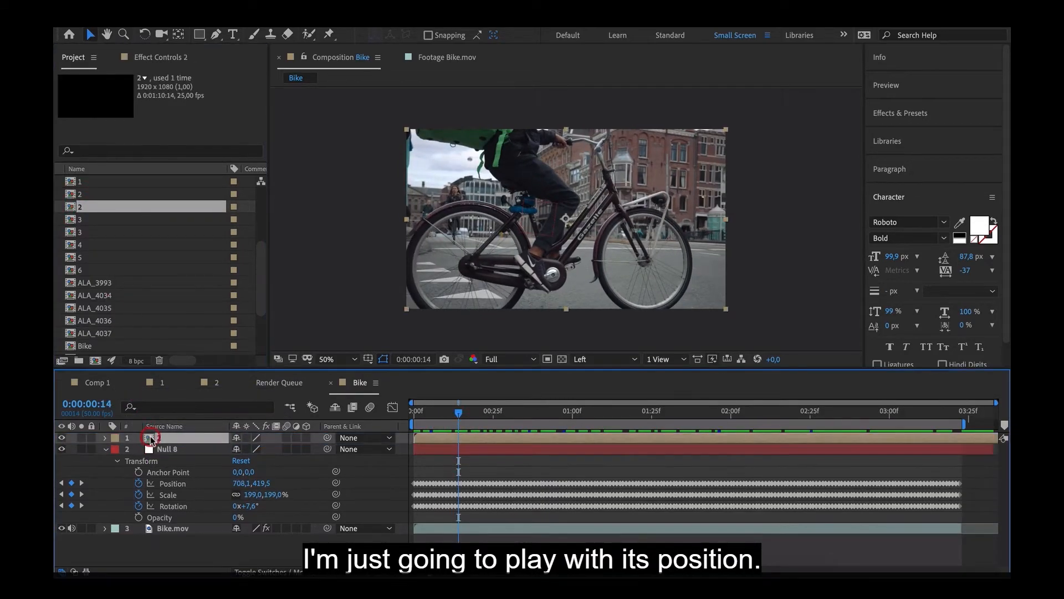
left_click_drag(463, 417, 613, 417)
left_click_drag(717, 250, 641, 196)
left_click(624, 413)
left_click_drag(624, 412, 693, 412)
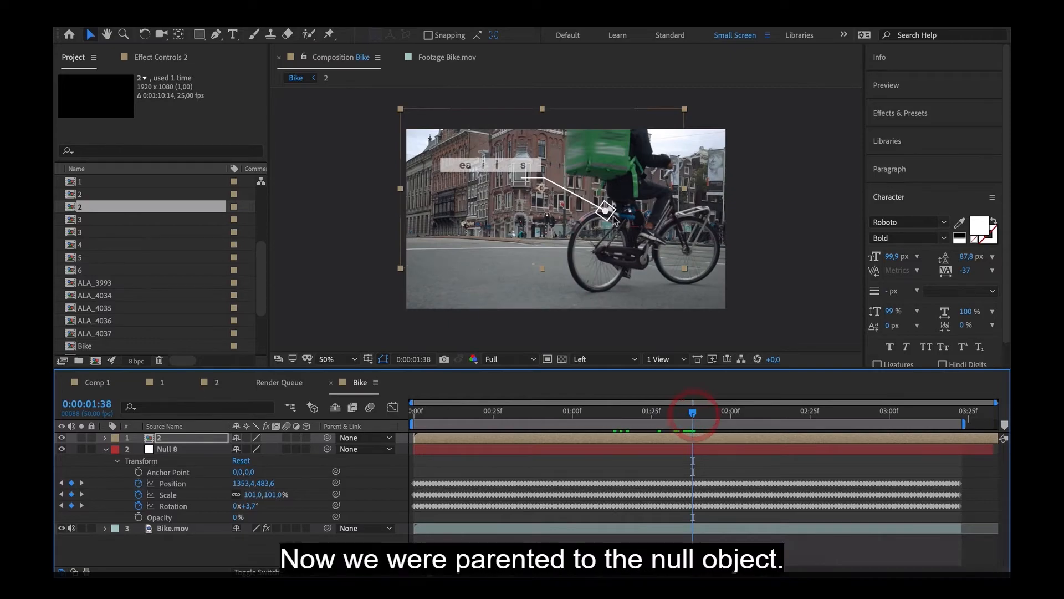
left_click(627, 213)
left_click_drag(629, 214, 632, 212)
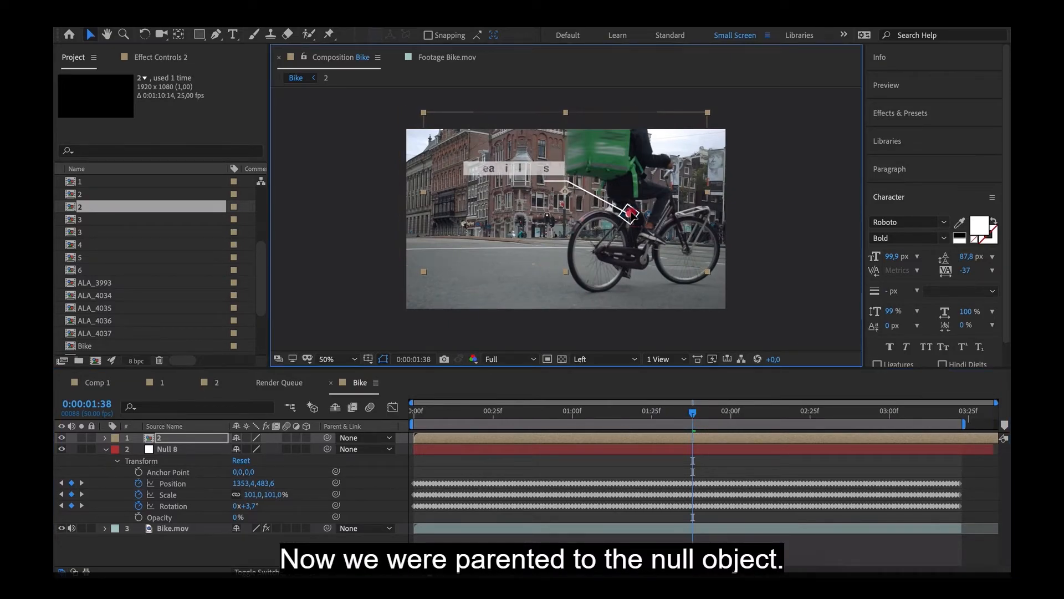
Check that the Parent & Link column is enabled and parent the composition 2 layer to Null 8
left_click(167, 441)
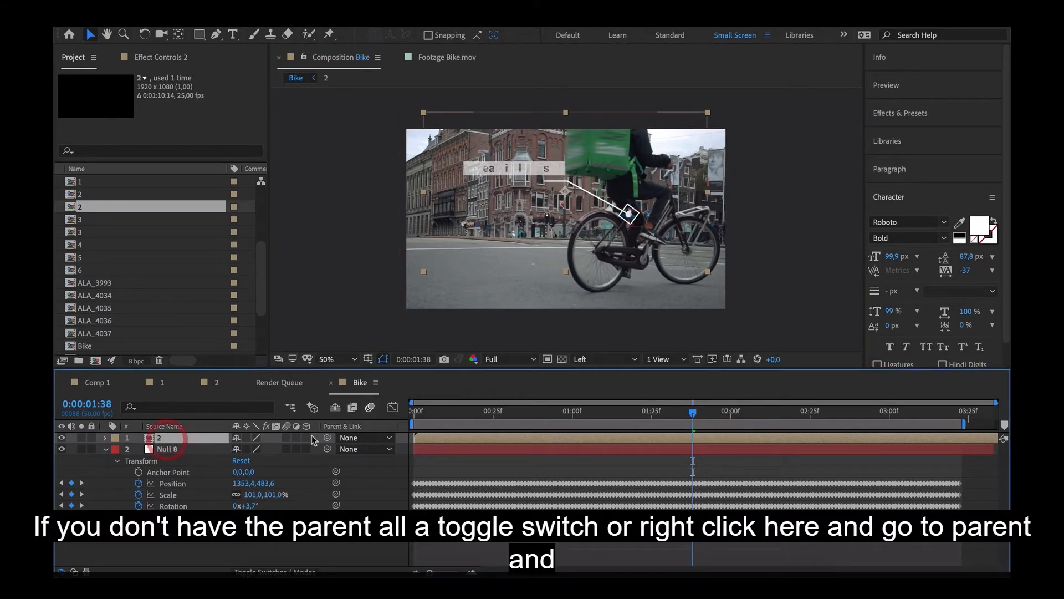
left_click(286, 572)
left_click(286, 573)
right_click(359, 428)
mouse_move(399, 471)
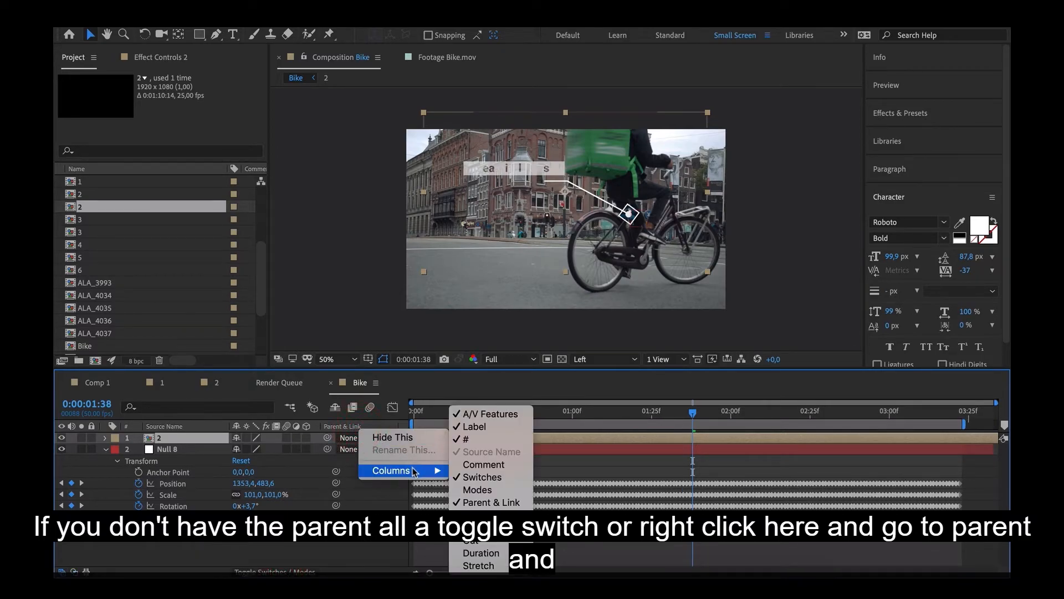
left_click(328, 553)
left_click_drag(327, 438, 189, 451)
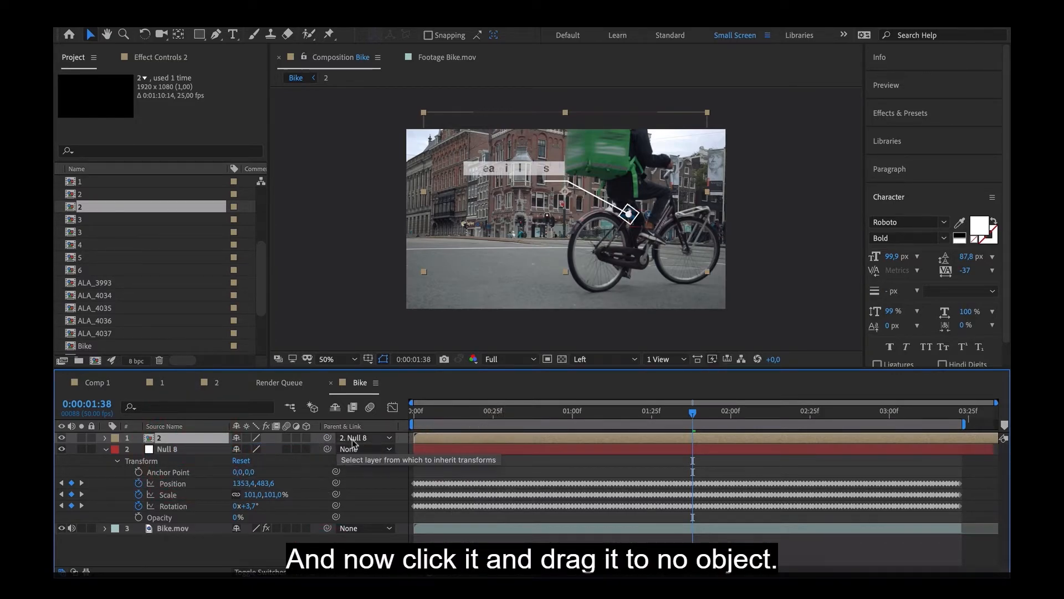
left_click_drag(327, 438, 198, 448)
Play back the Bike composition from 0:00:01:30 to check how the call-out follows the seat
left_click_drag(429, 420, 667, 426)
key("space")
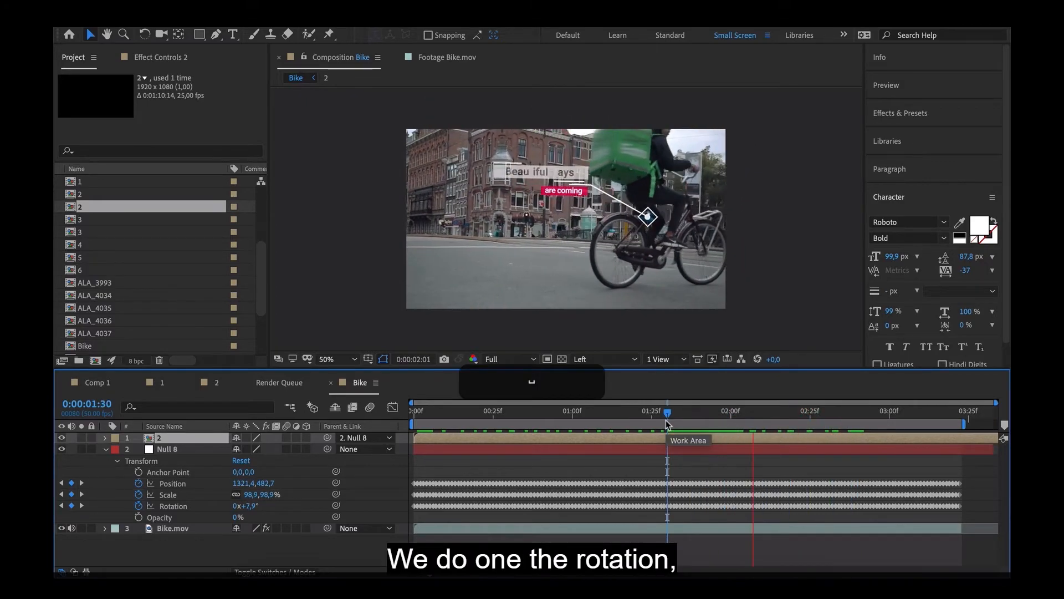
key("space")
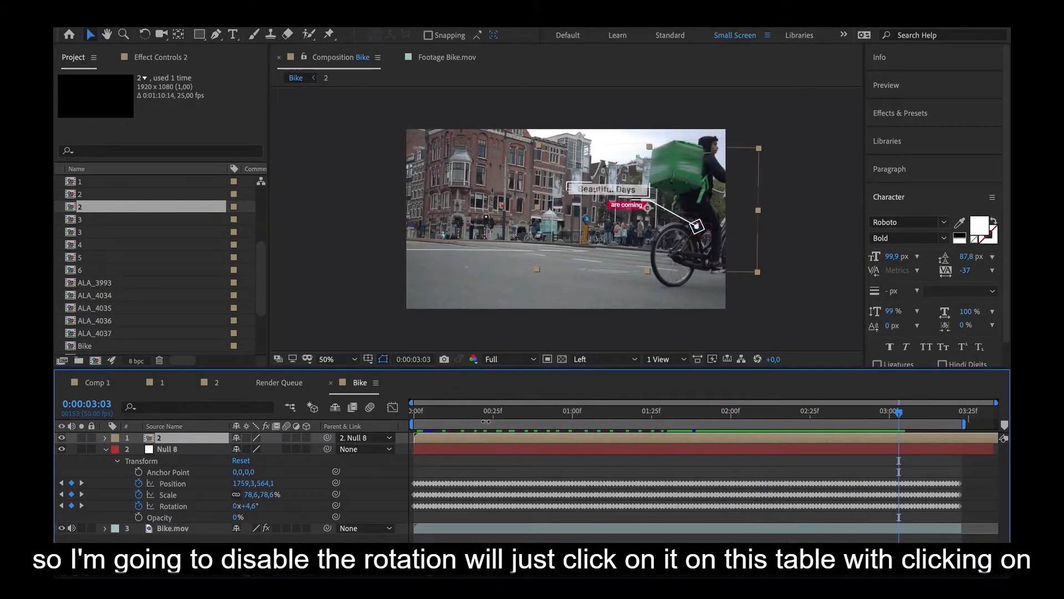
Remove the rotation animation from Null 8 at the first frame and preview the call-out's motion
left_click(411, 422)
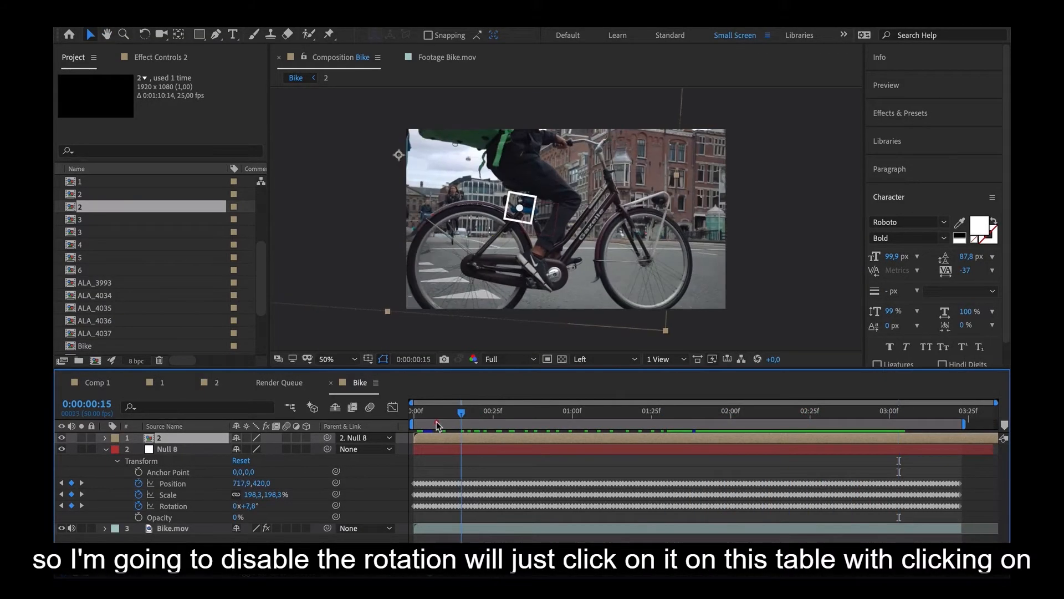
left_click(174, 507)
left_click(139, 506)
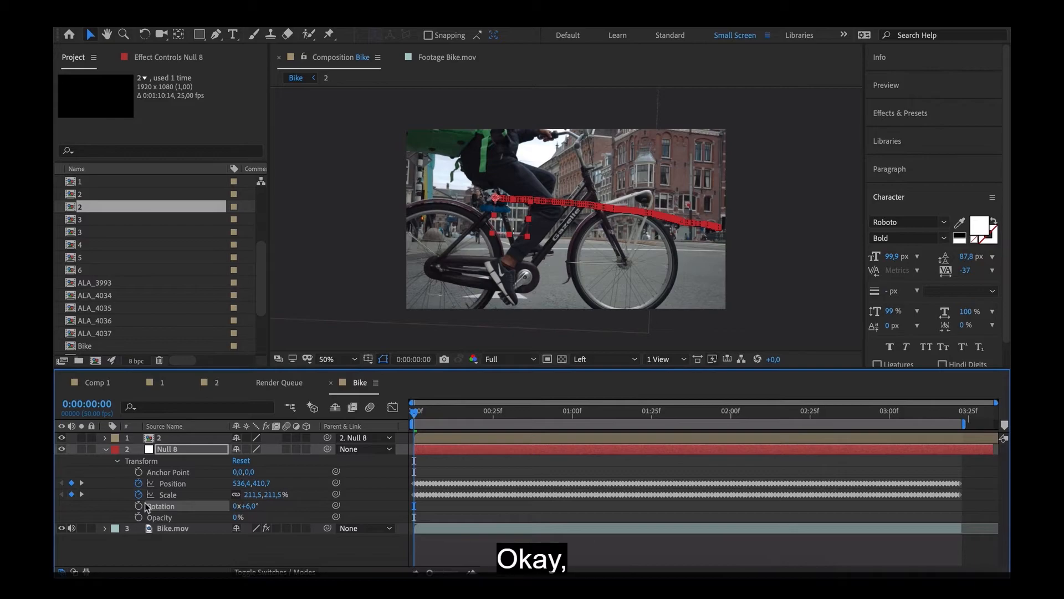
key("space")
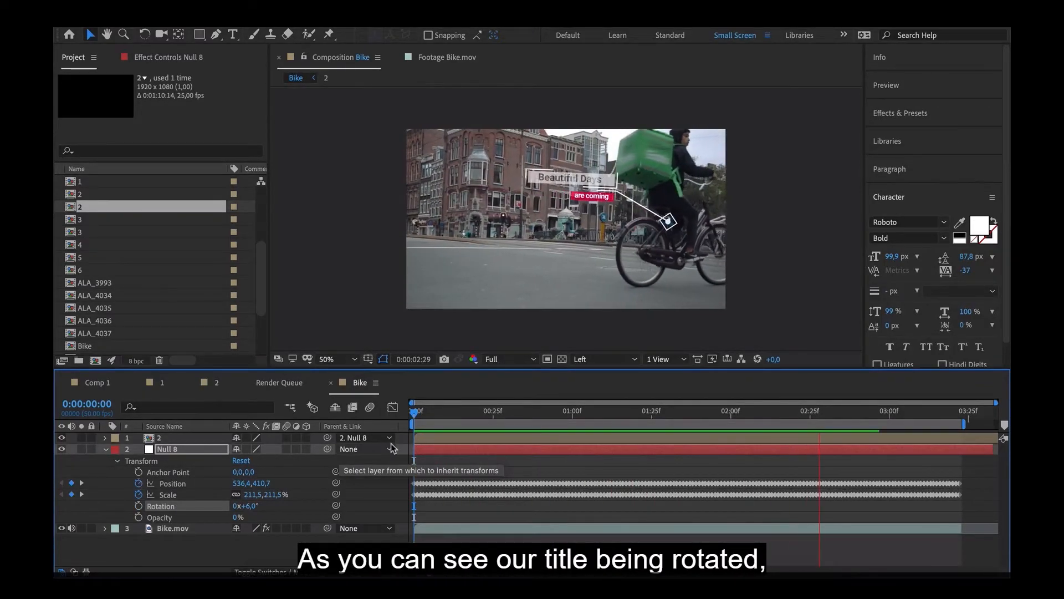
key("space")
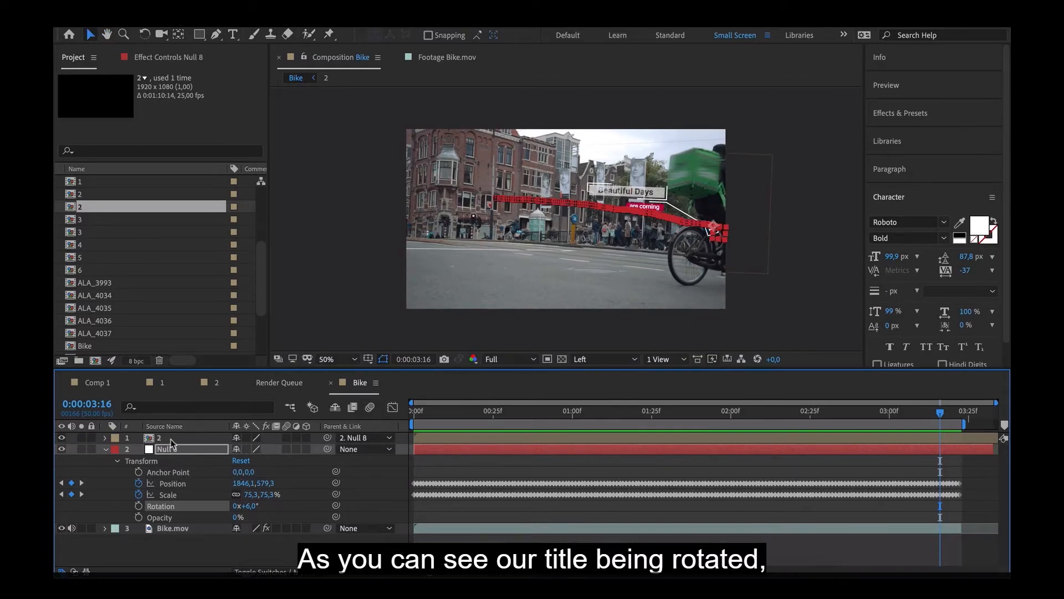
Straighten the composition 2 call-out by rotating its layer slightly at 0:00:03:16
left_click(170, 438)
key("w")
left_click_drag(775, 161, 775, 153)
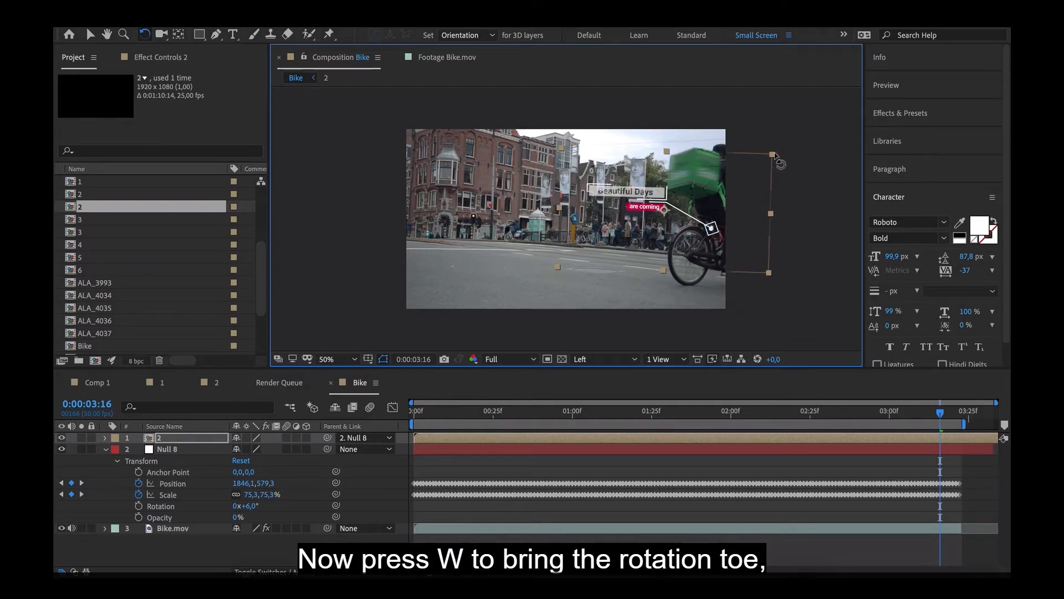
key("w")
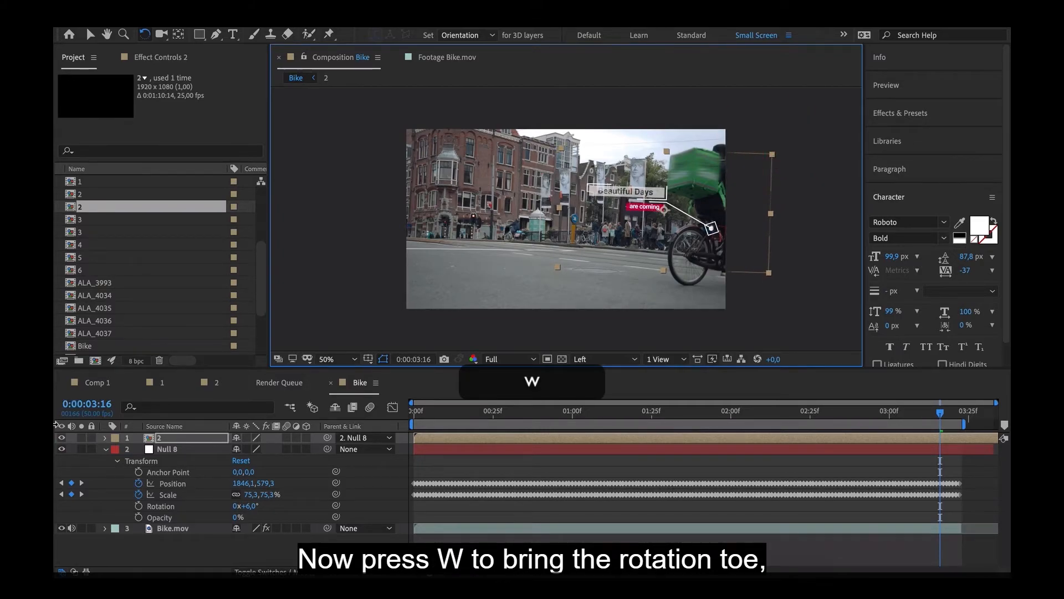
left_click(152, 438)
key("w")
left_click_drag(774, 156, 775, 154)
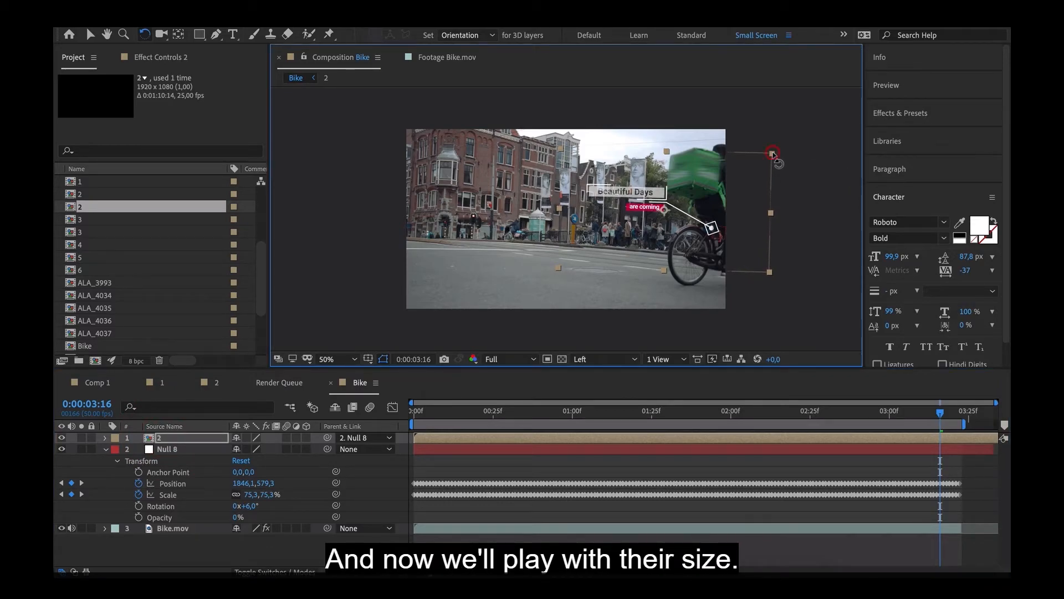
Preview the call-out from 0:00:00:21 and fine-tune the composition 2 layer's size and position on the seat at 0:00:02:12
key("v")
left_click_drag(558, 416, 482, 417)
key("space")
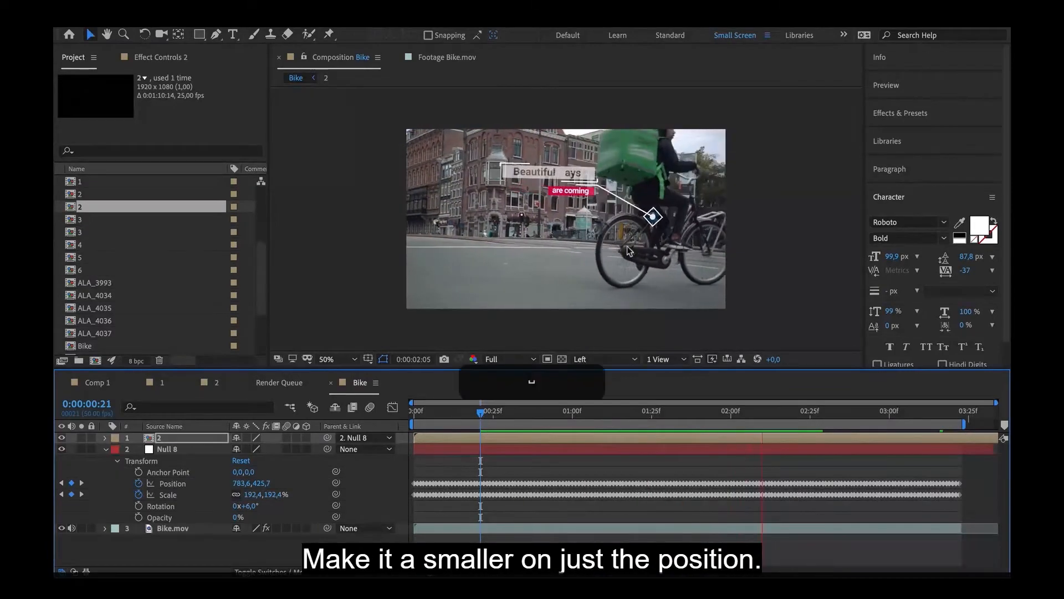
left_click(723, 201, "shift")
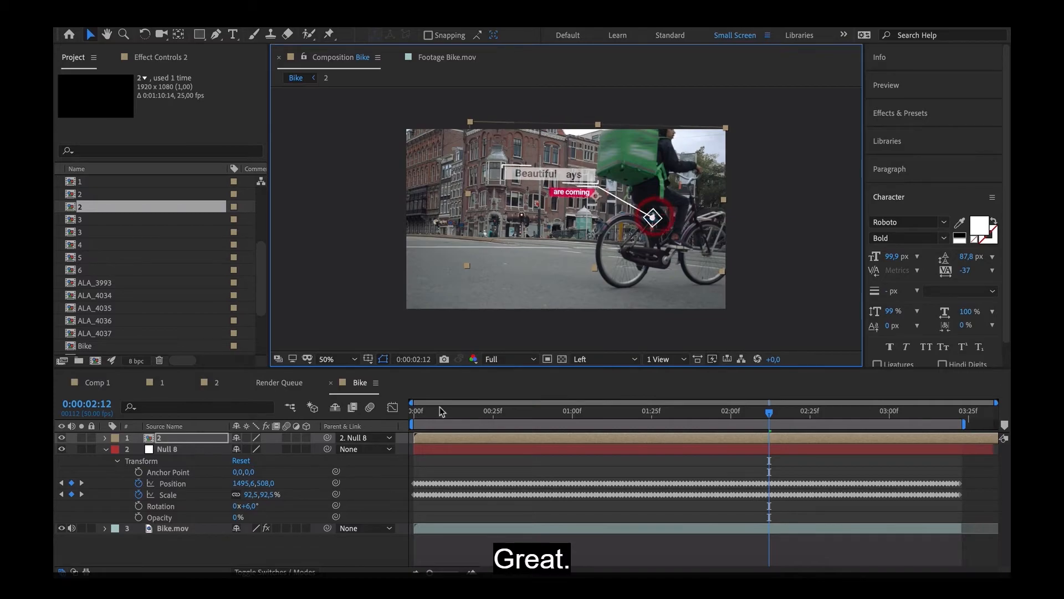
Play back the Bike composition from 0:00:00:03 to check the adjusted call-out against the moving seat
left_click(424, 416)
key("space")
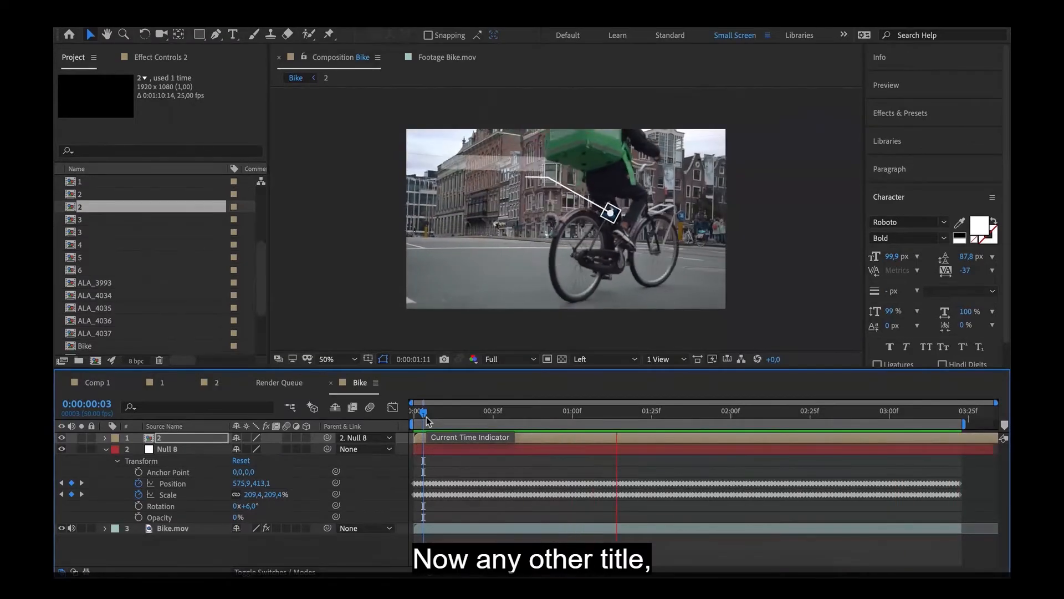
key("space")
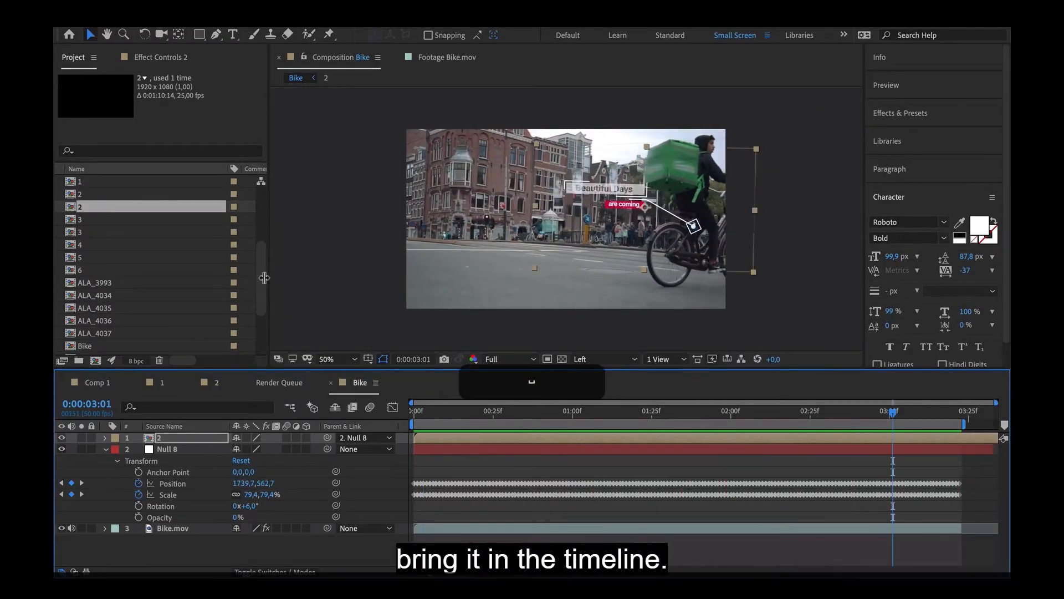
Add composition 1 above composition 2 in the Bike timeline and move its call-out pointer onto the seat at 0:00:03:01
left_click(103, 221)
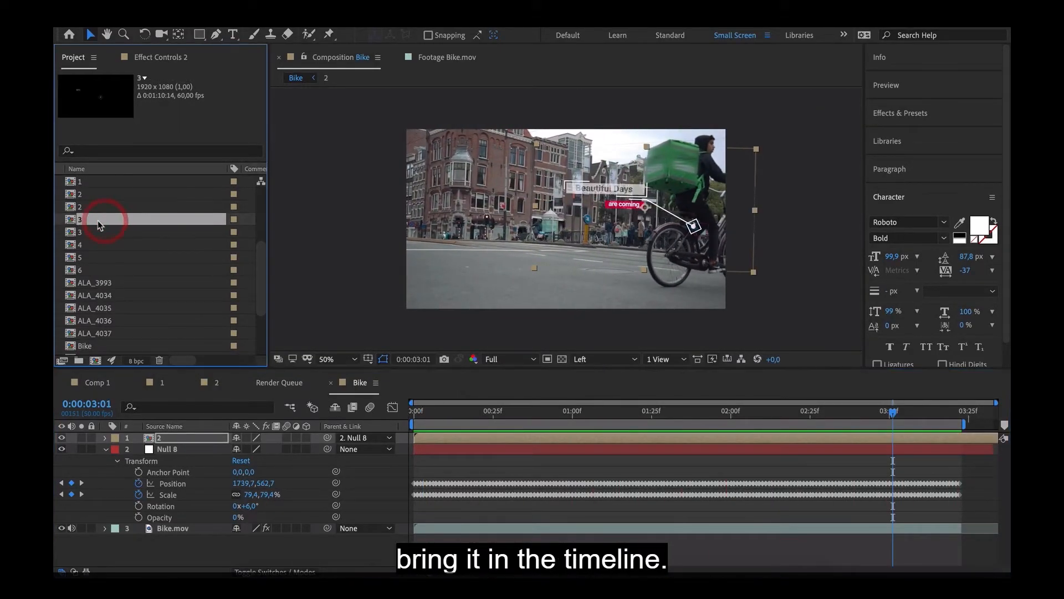
left_click(105, 183)
left_click_drag(109, 189, 204, 441)
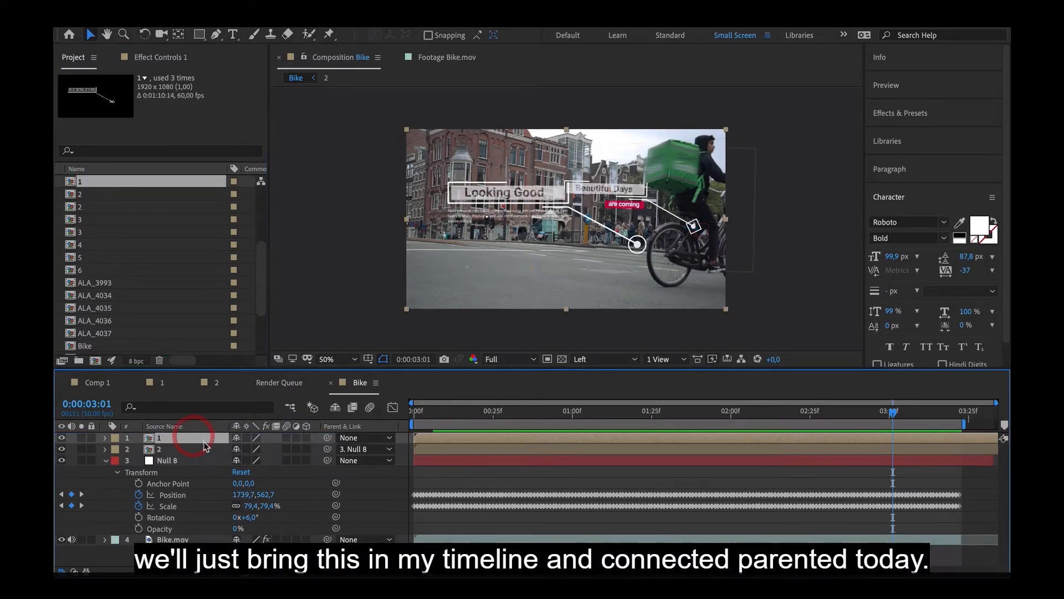
left_click_drag(567, 234, 625, 206)
Hide the composition 2 layer and parent the composition 1 layer to Null 8
left_click(62, 438)
left_click(62, 438)
left_click_drag(328, 439, 184, 463)
Preview composition 1, scale it down and reposition its pointer near the seat at 0:00:01:08, and play it back
left_click(432, 414)
key("space")
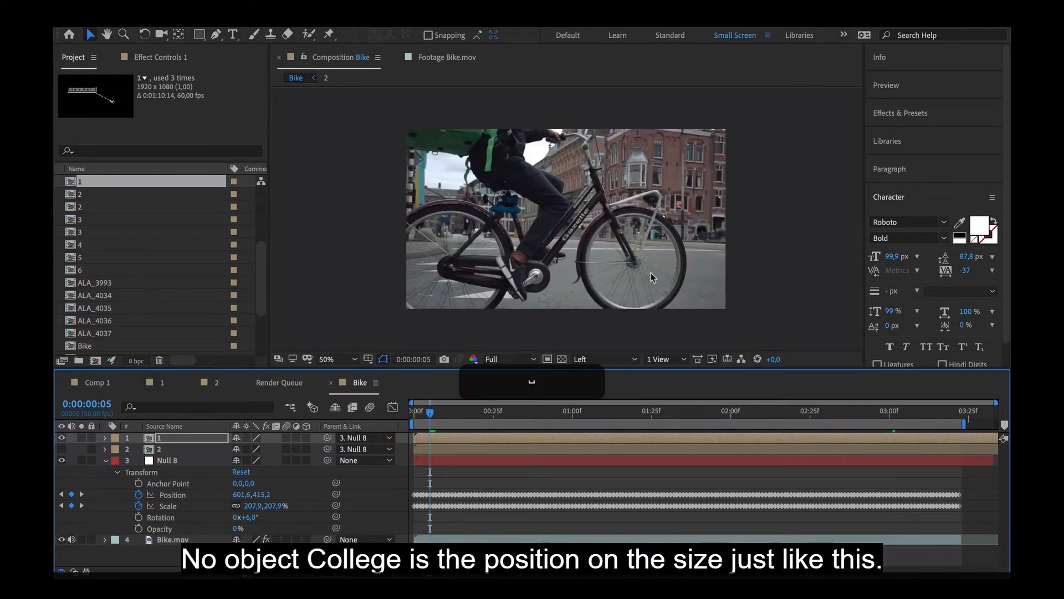
key("space")
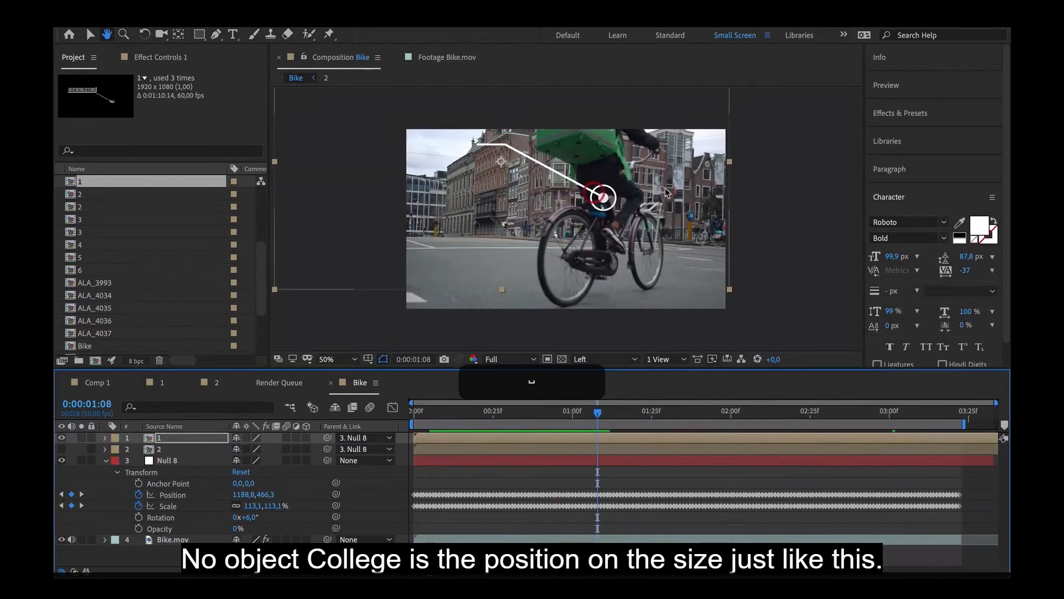
left_click_drag(729, 161, 701, 172)
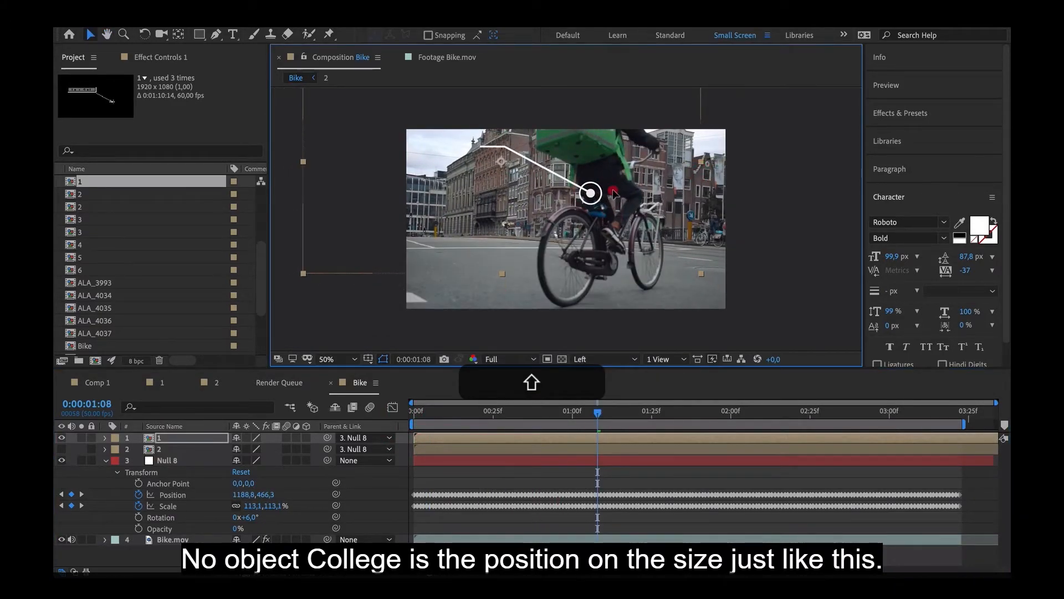
key("space")
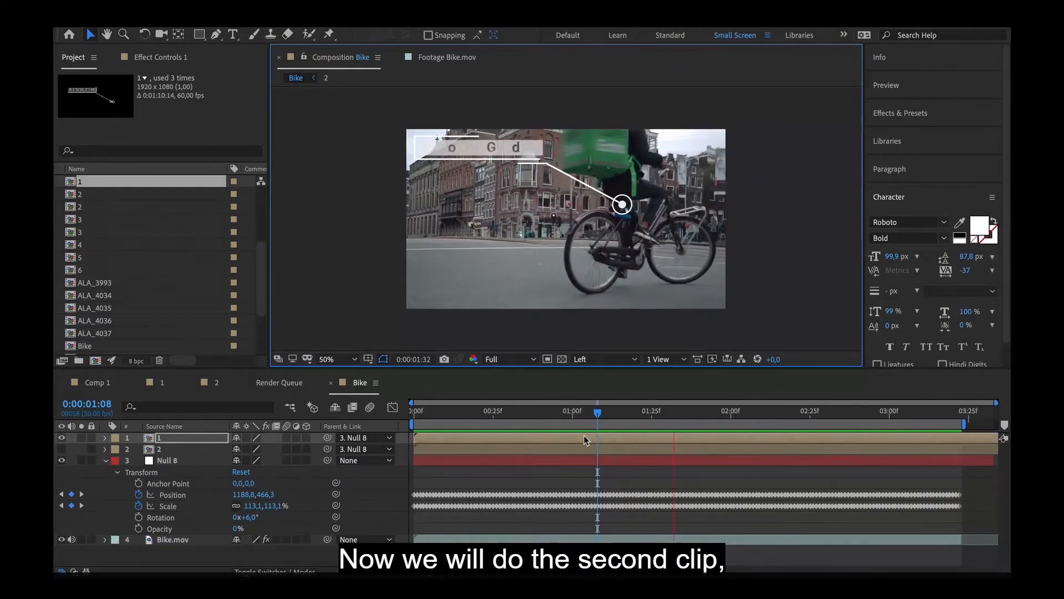
In the ALA_4037 composition, split ALA_3993.mp4 at 0:00:06:15 and delete the part after the cut
double_click(106, 210)
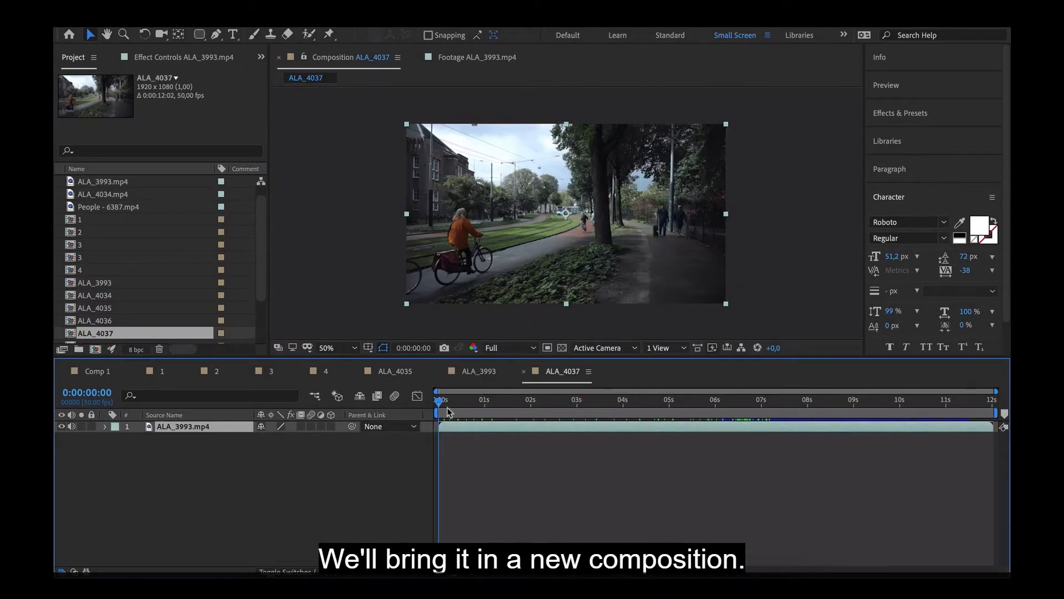
left_click(449, 411)
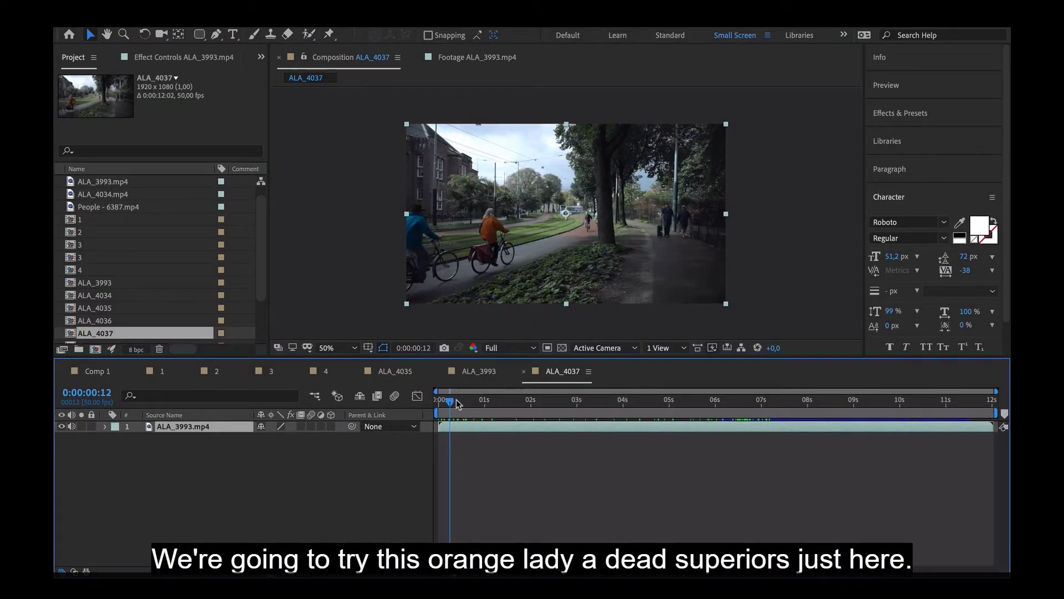
left_click_drag(532, 413, 729, 420)
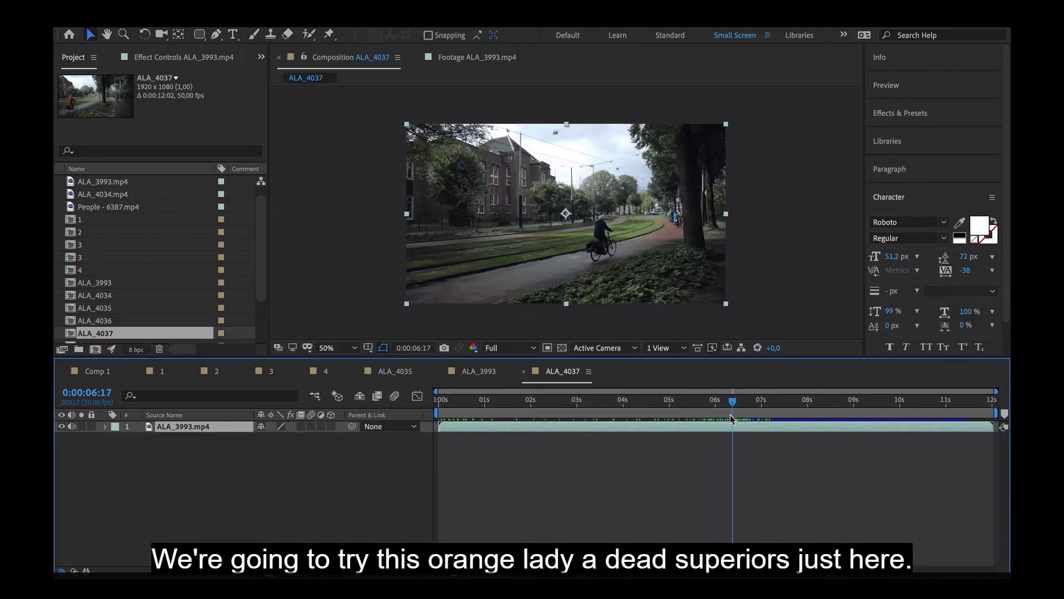
key("shift+super+d")
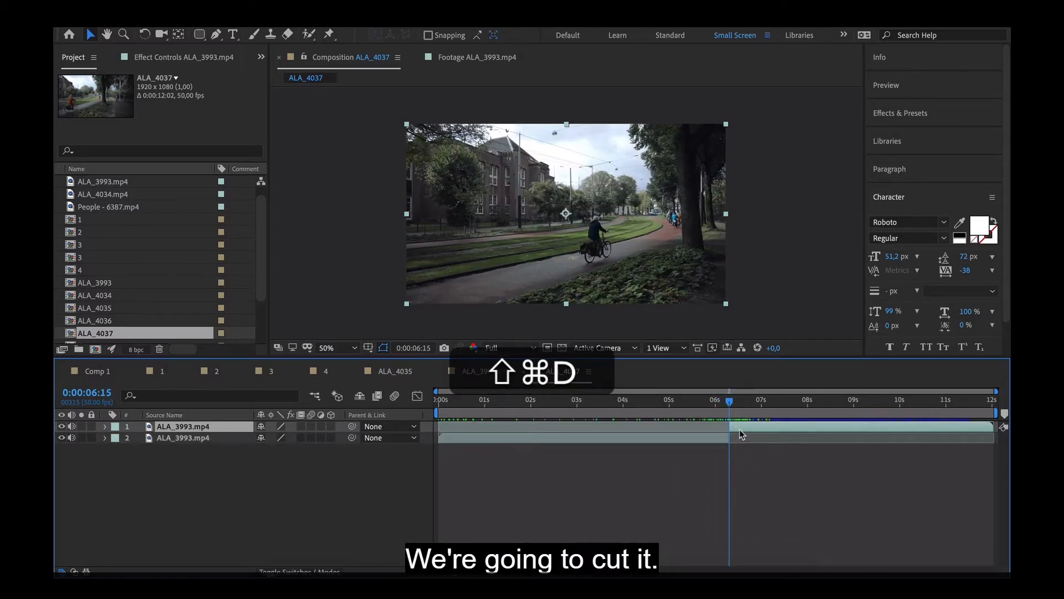
key("shift+super+BackSpace")
Play back the trimmed clip from the first frame to review the orange-jacketed cyclist's movement
left_click_drag(563, 401, 438, 401)
key("space")
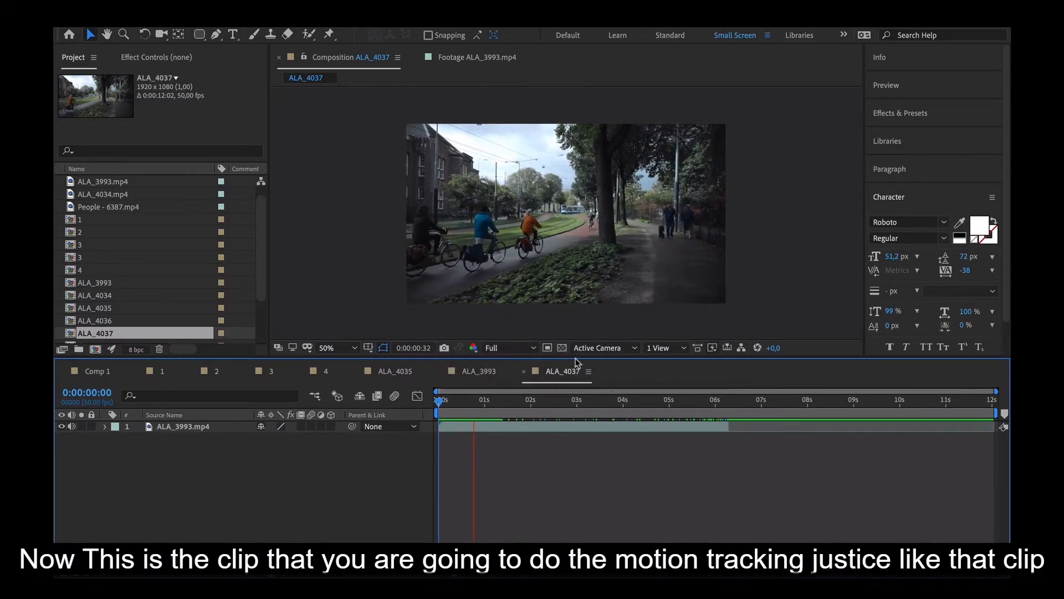
key("space")
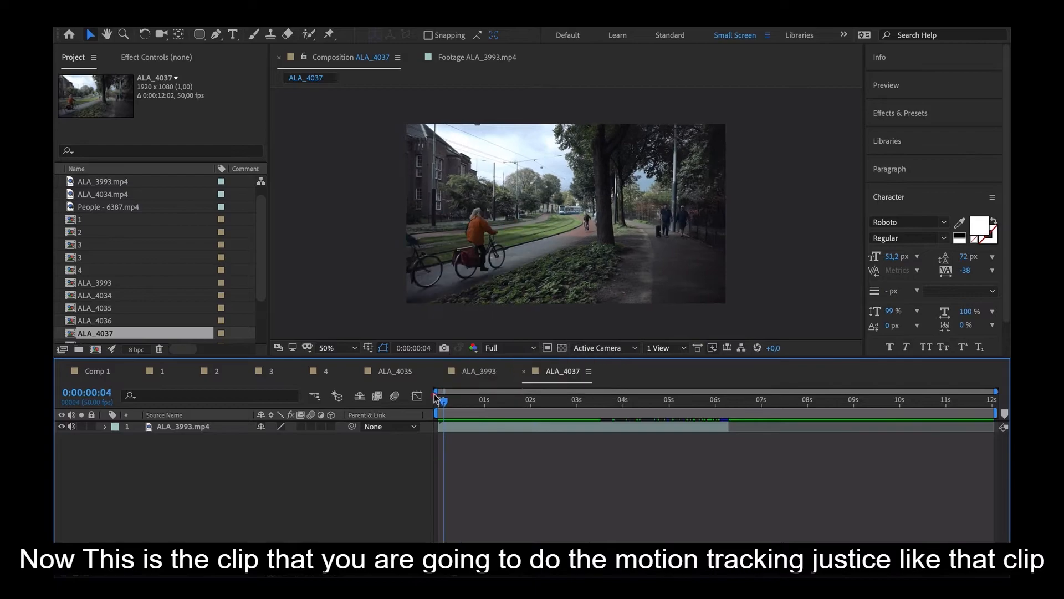
Apply Boris FX Mocha tracking to the ALA_3993.mp4 layer at the first frame and launch Mocha
left_click(423, 430)
left_click(321, 22)
mouse_move(374, 22)
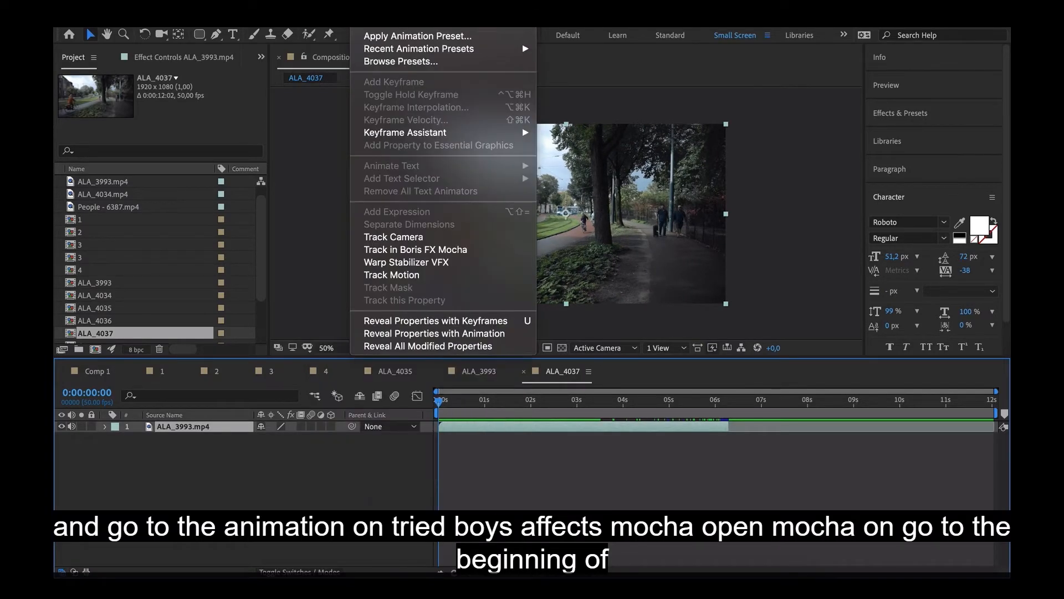
left_click(428, 249)
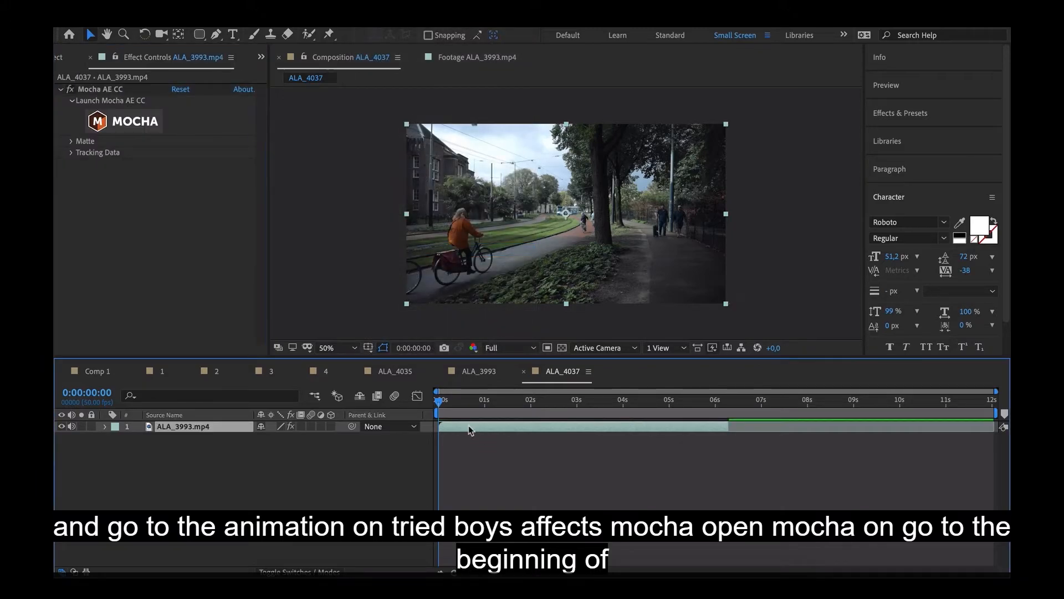
left_click(154, 122)
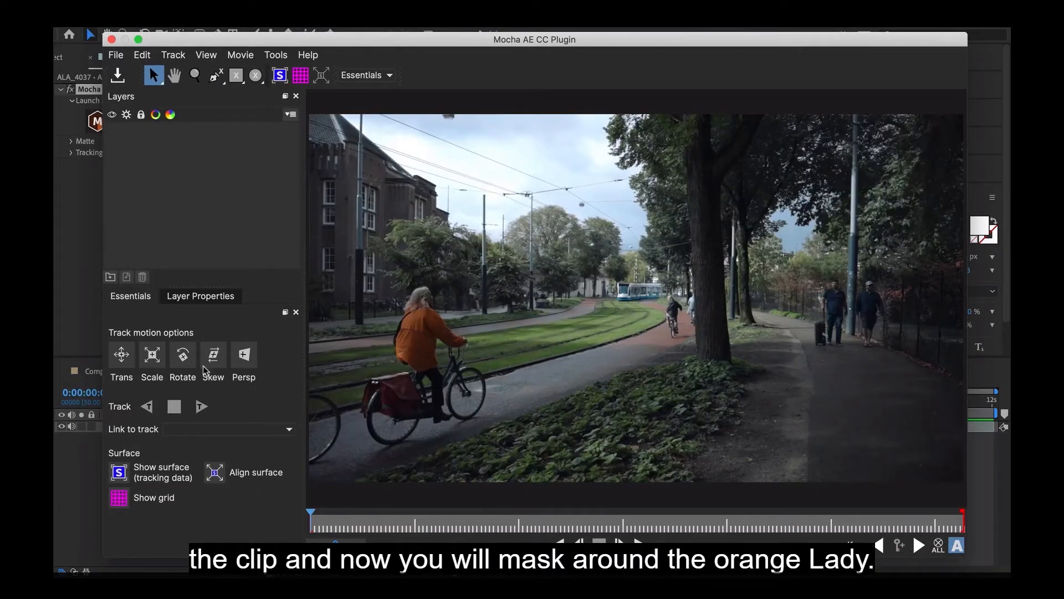
Draw a four-point spline mask around the cyclist in orange and raise its upper point above her head
left_click(215, 75)
left_click(412, 279)
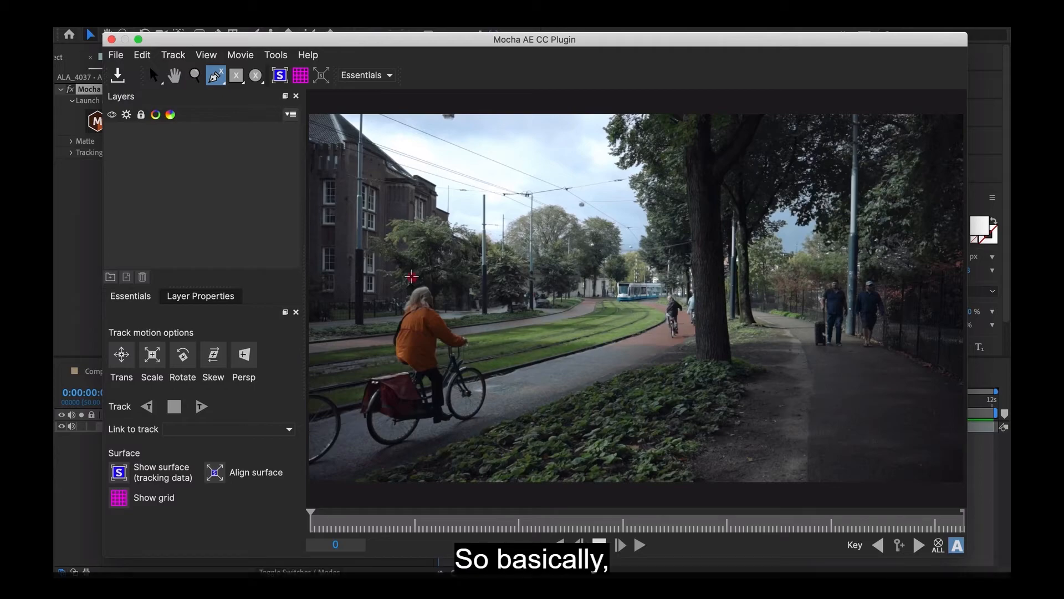
left_click(380, 365)
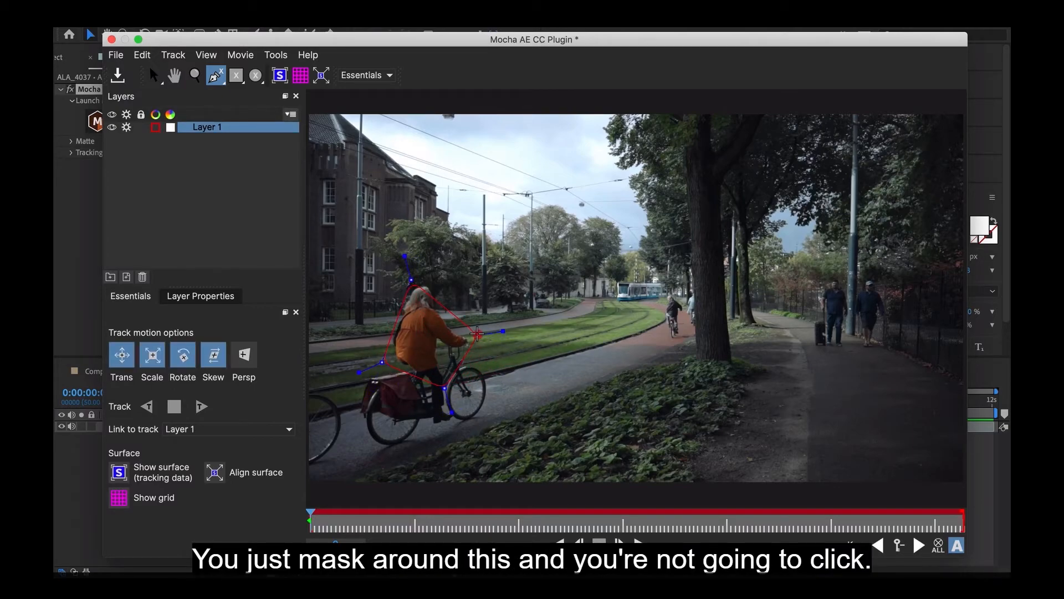
right_click(425, 288)
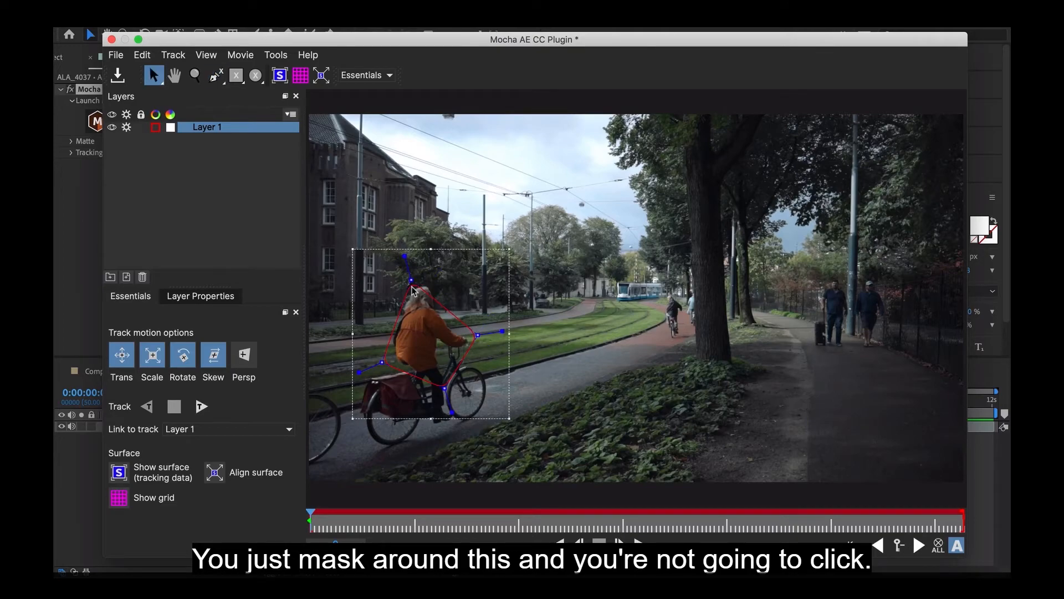
left_click_drag(410, 282, 415, 271)
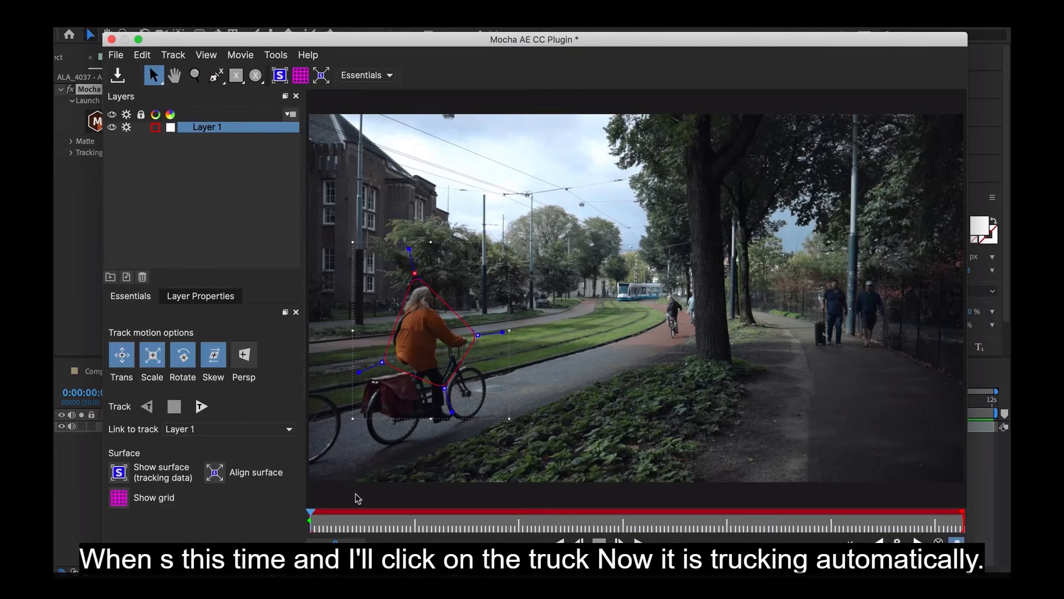
Track the masked cyclist forward to the last frame, pausing twice along the way to refit the mask around her
left_click(201, 409)
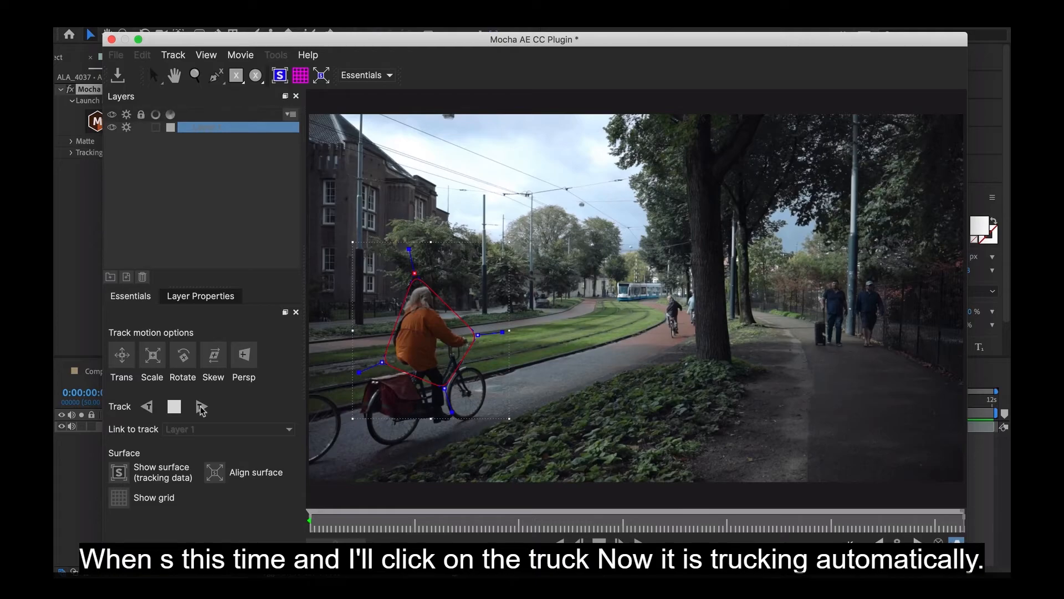
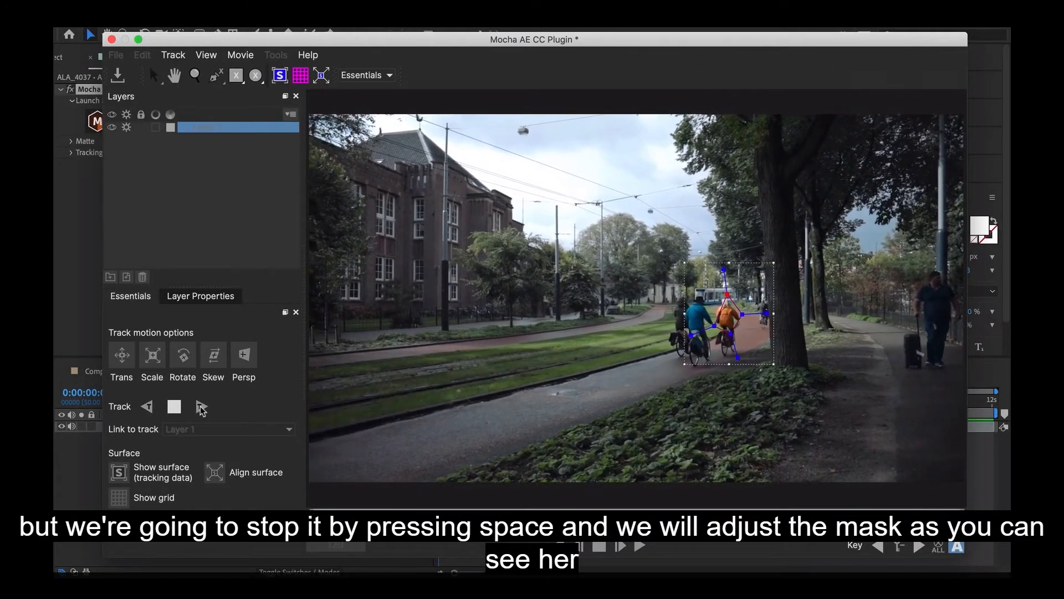
key("space")
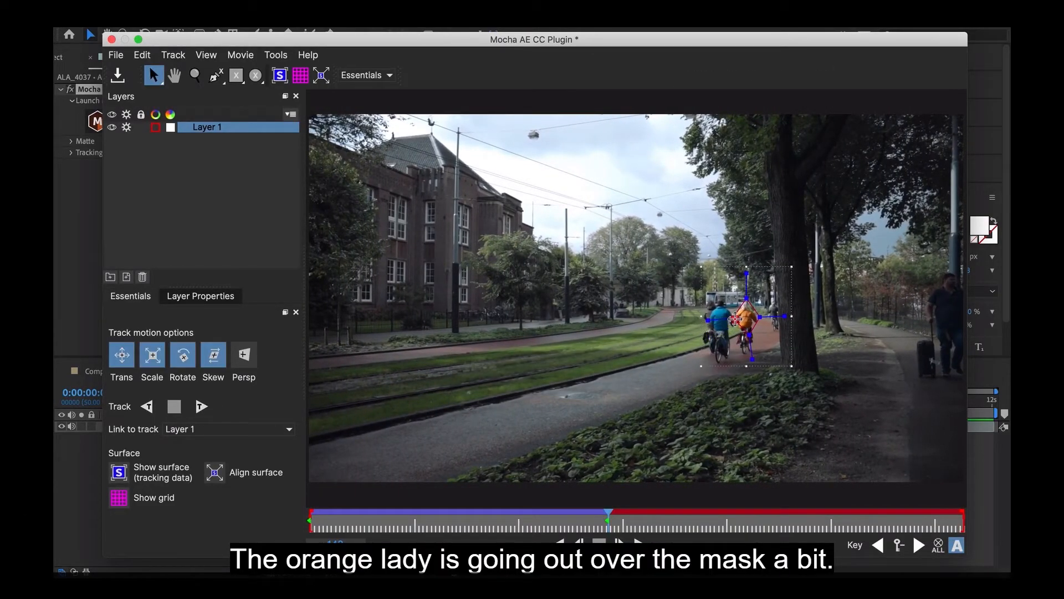
left_click_drag(748, 296, 747, 299)
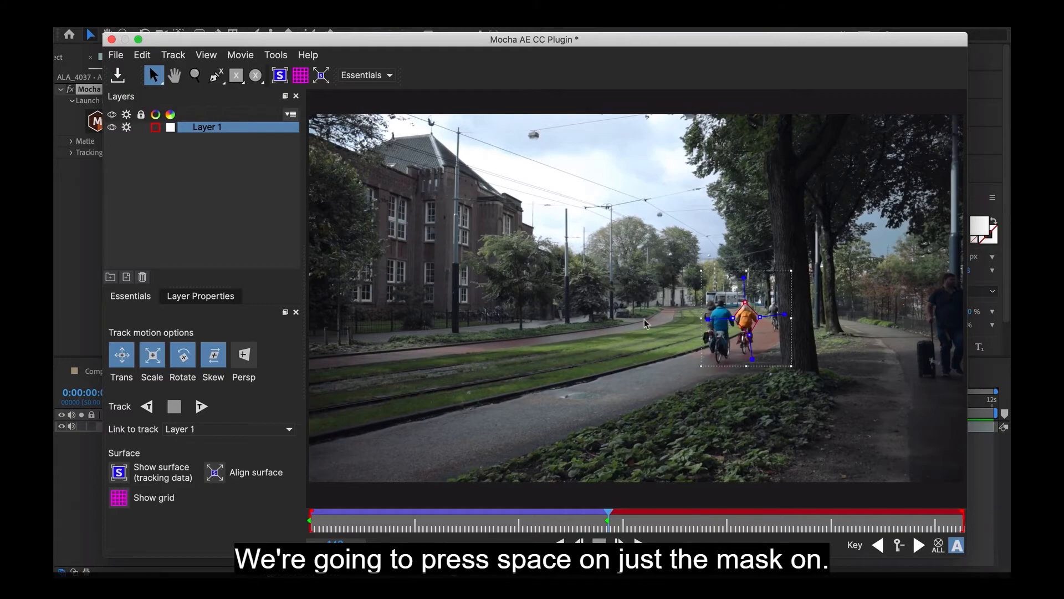
left_click(202, 407)
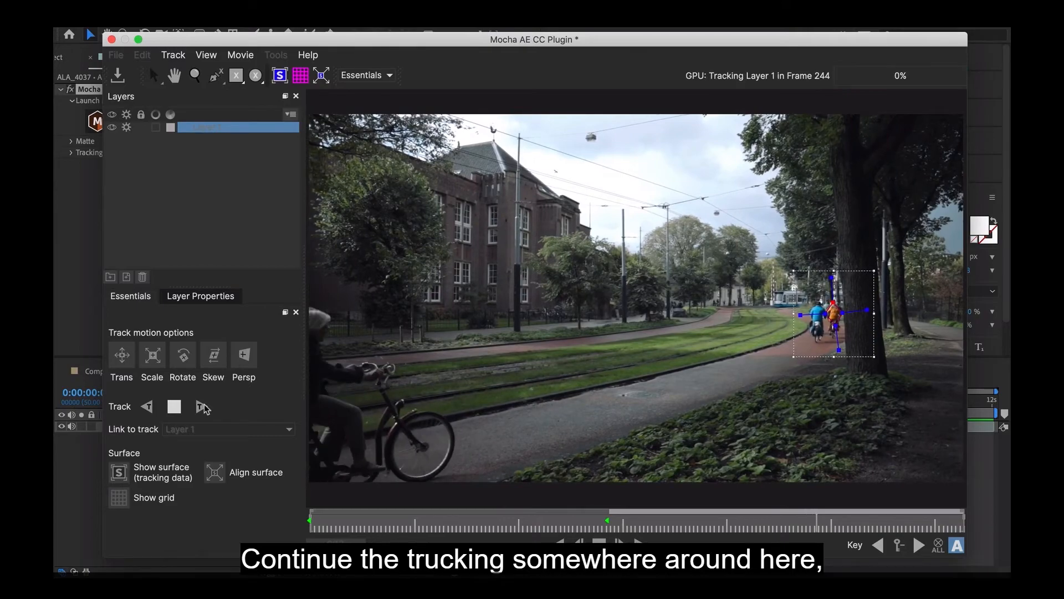
key("space")
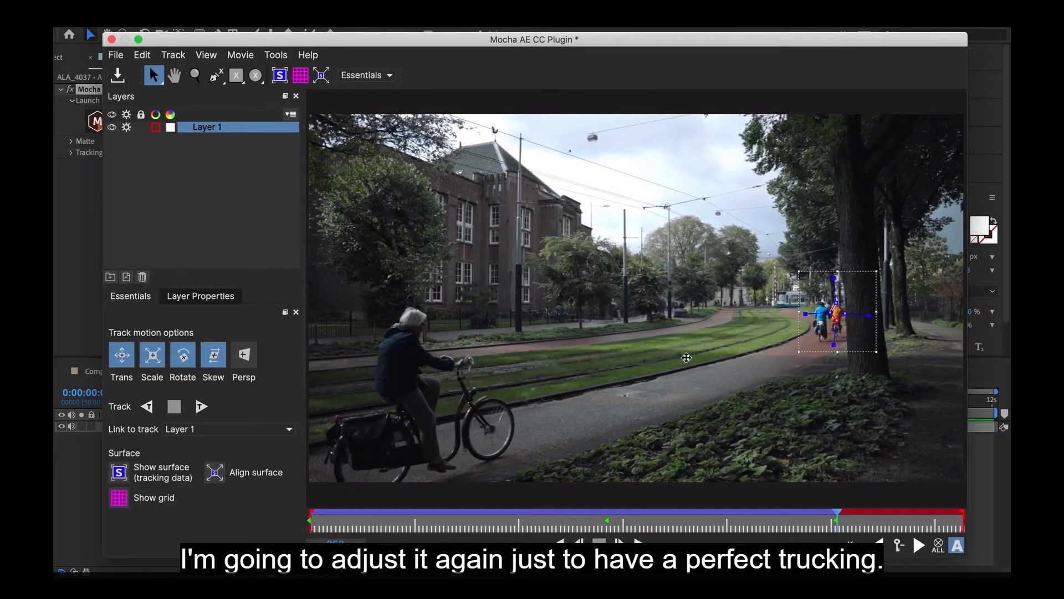
left_click(195, 403)
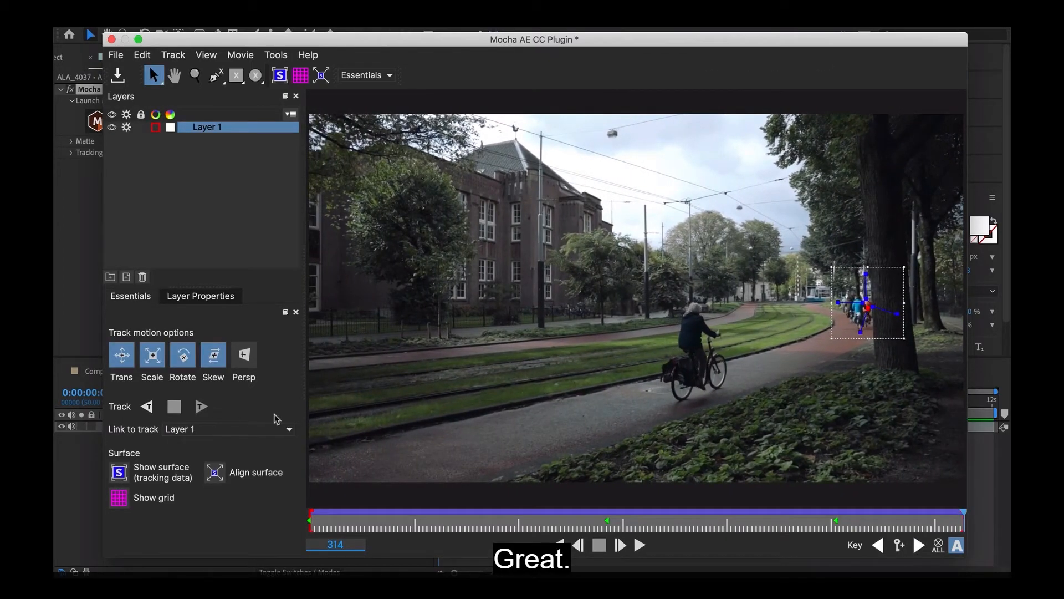
Return to the first frame of the tracked clip and save the Mocha project
left_click_drag(965, 525, 312, 521)
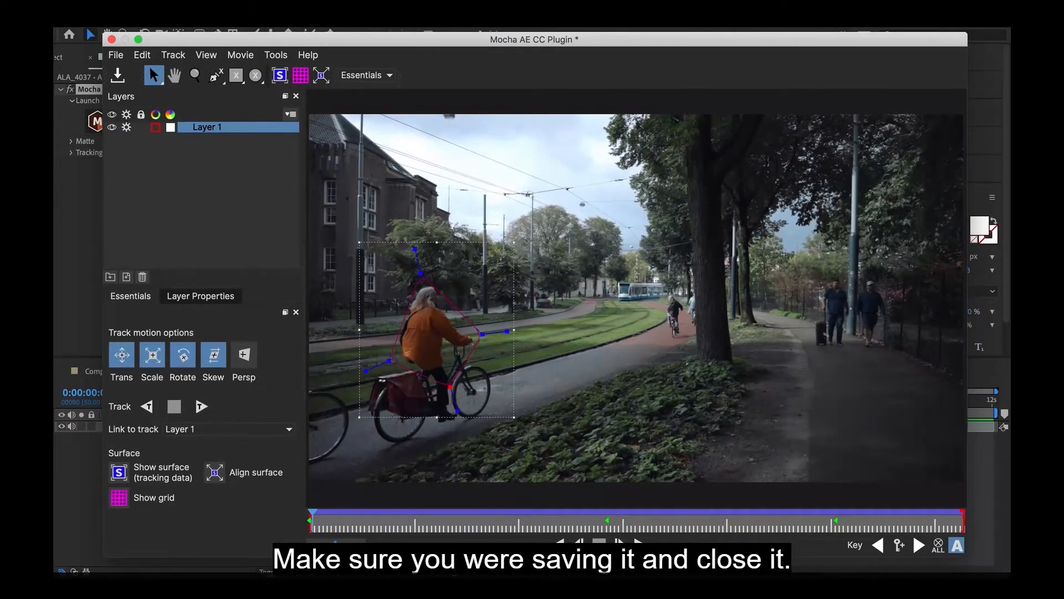
left_click(107, 82)
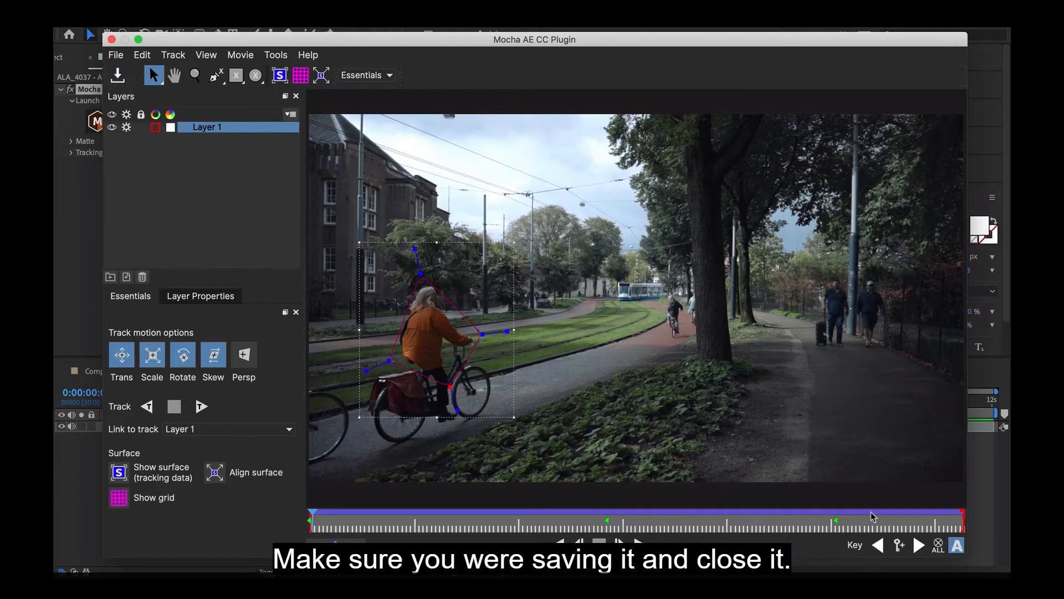
Close the Mocha tracker and create a new null object in the ALA_4037 composition
left_click(111, 40)
right_click(204, 473)
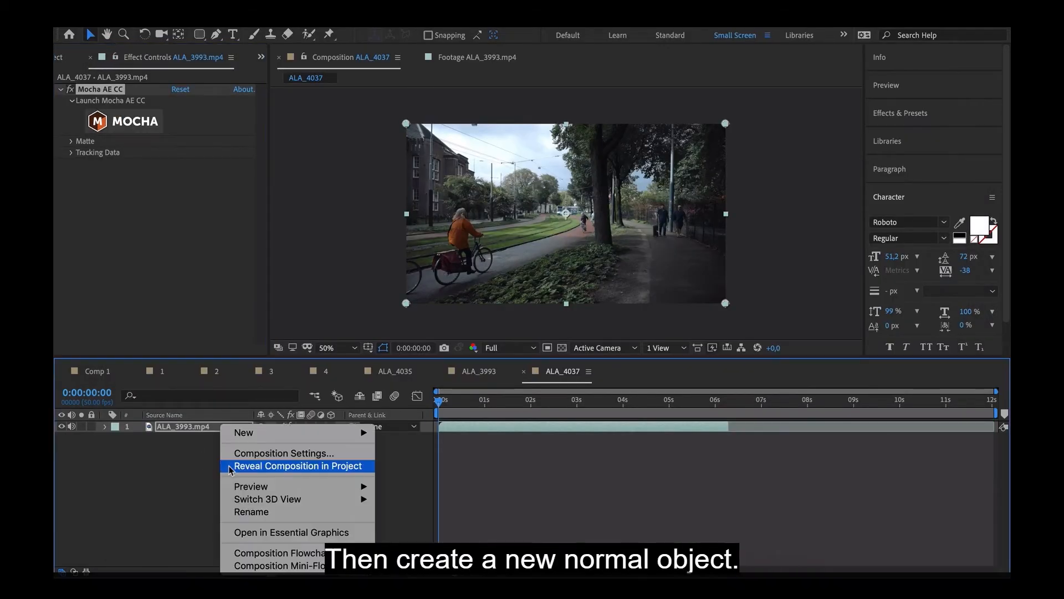
mouse_move(258, 435)
left_click(441, 502)
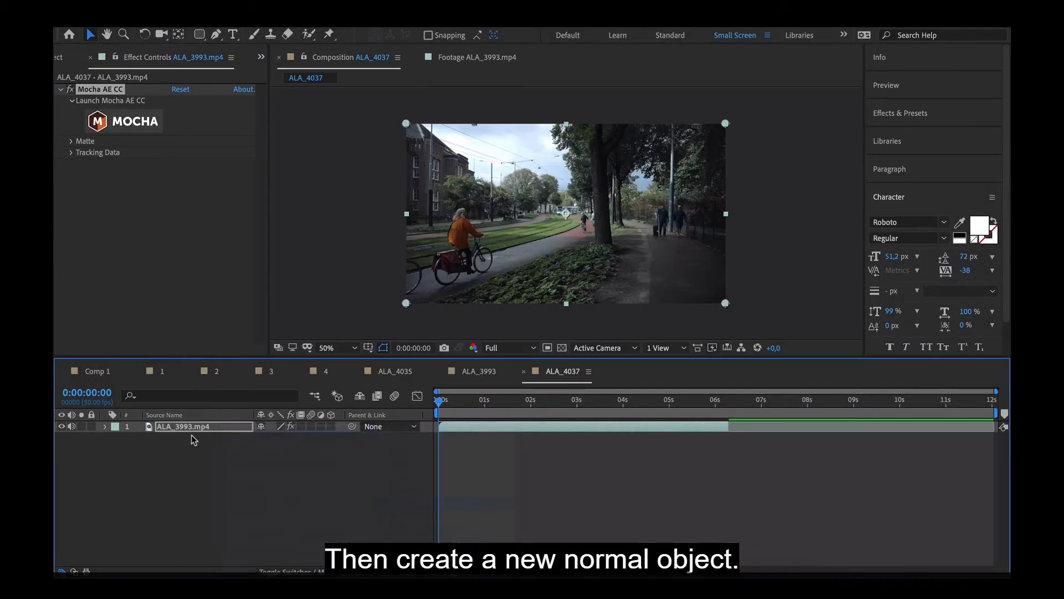
Create track data from Mocha's Layer 1 in the tracking effect on the ALA_3993.mp4 layer
left_click(206, 439)
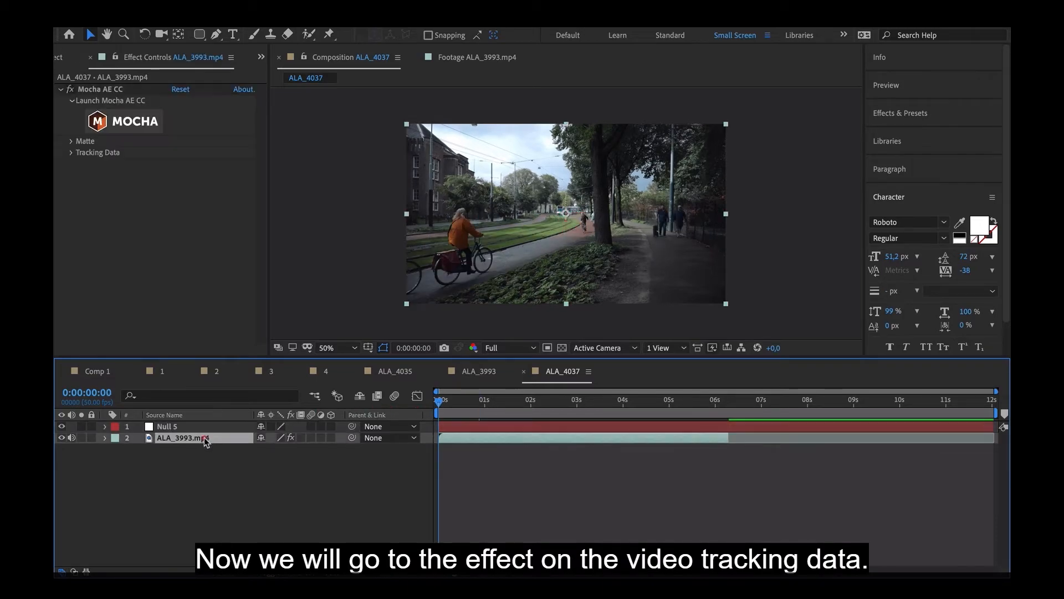
left_click(89, 153)
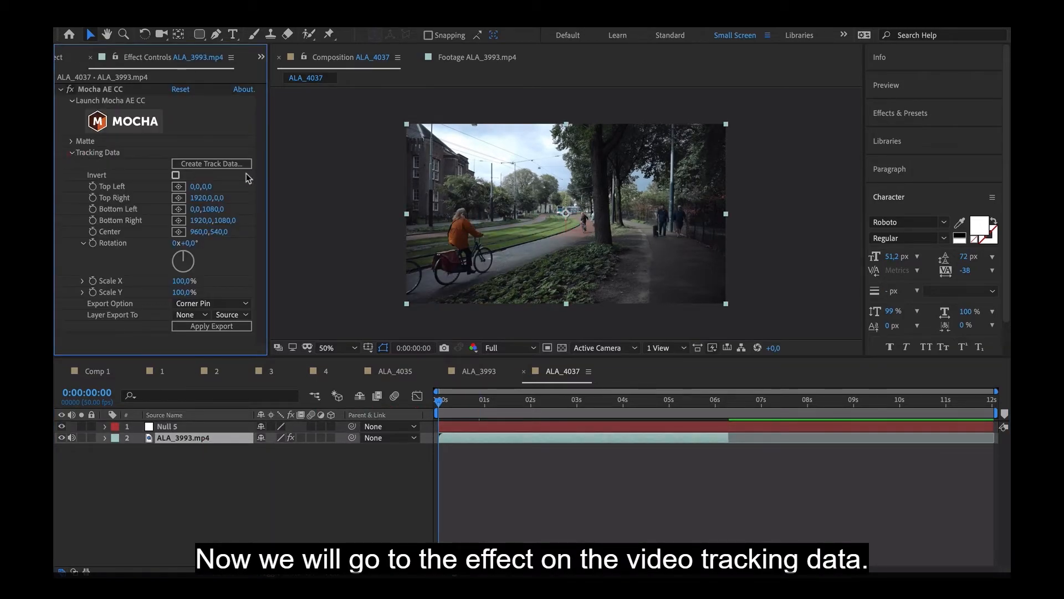
left_click(218, 168)
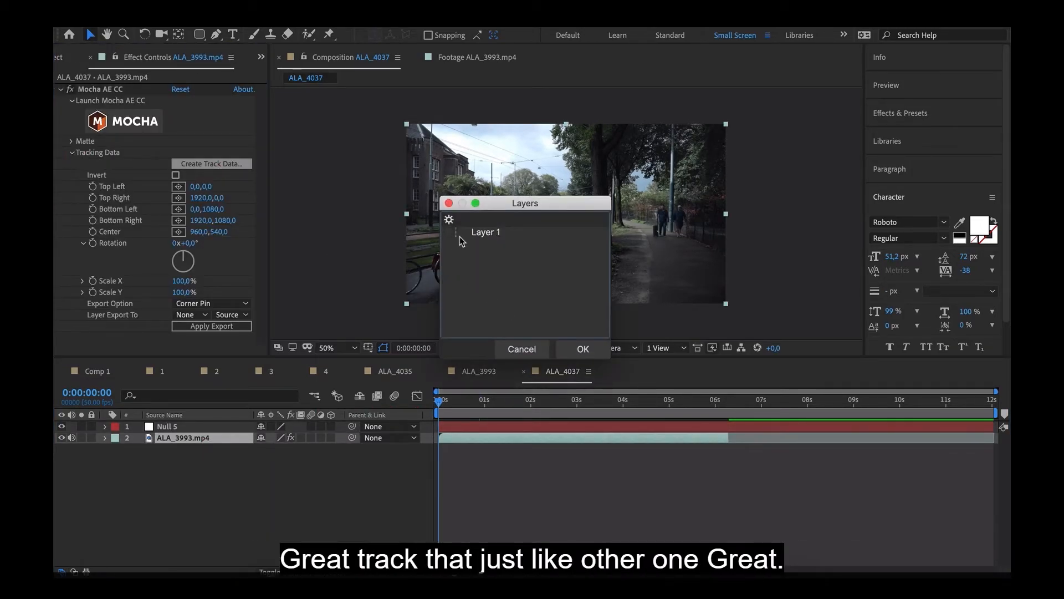
left_click(583, 348)
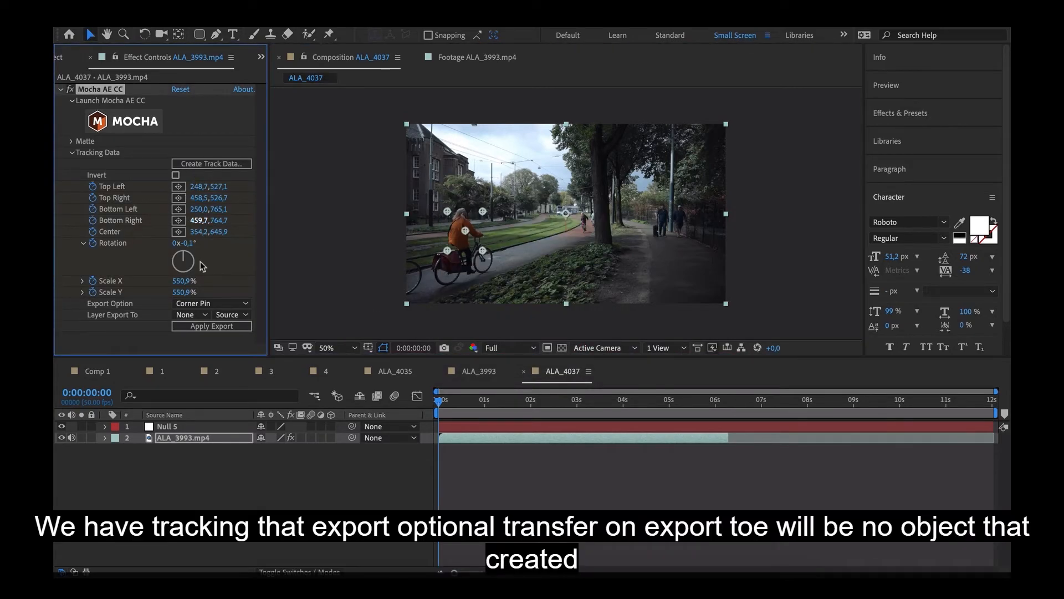
Export the tracking data as Transform to the Null 5 layer and check its motion from the first frame
left_click(201, 307)
left_click(210, 339)
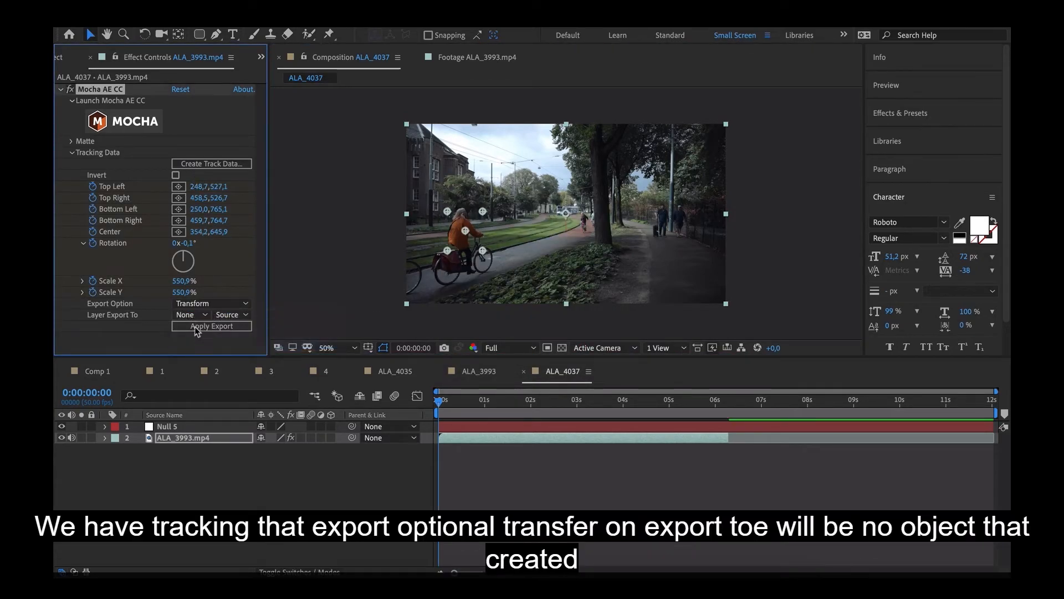
left_click(193, 315)
left_click(206, 346)
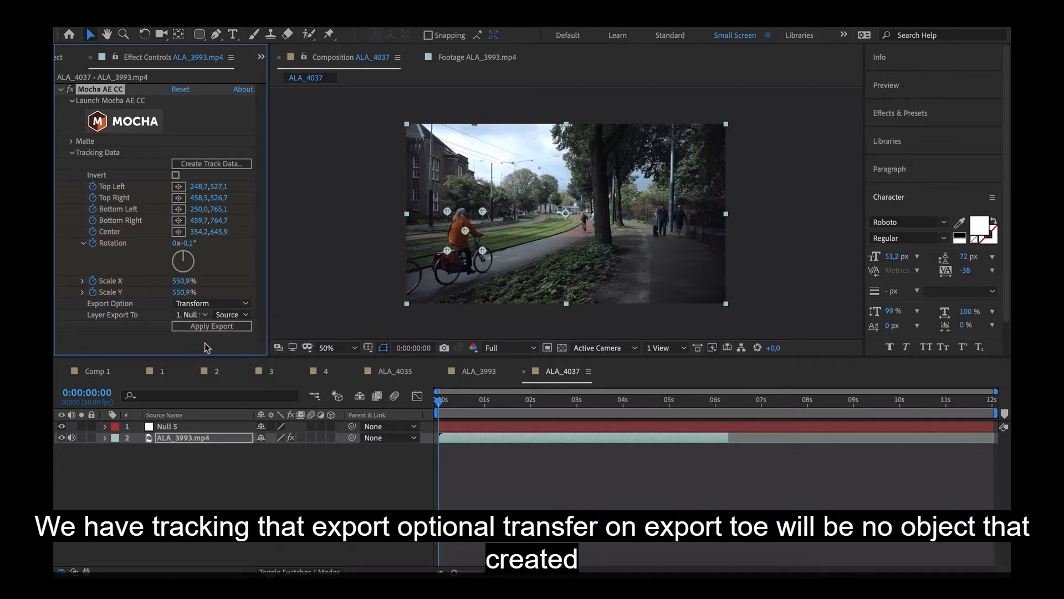
left_click(477, 427)
mouse_move(454, 402)
left_mouse_down()
mouse_move(483, 411)
mouse_move(438, 408)
left_mouse_up()
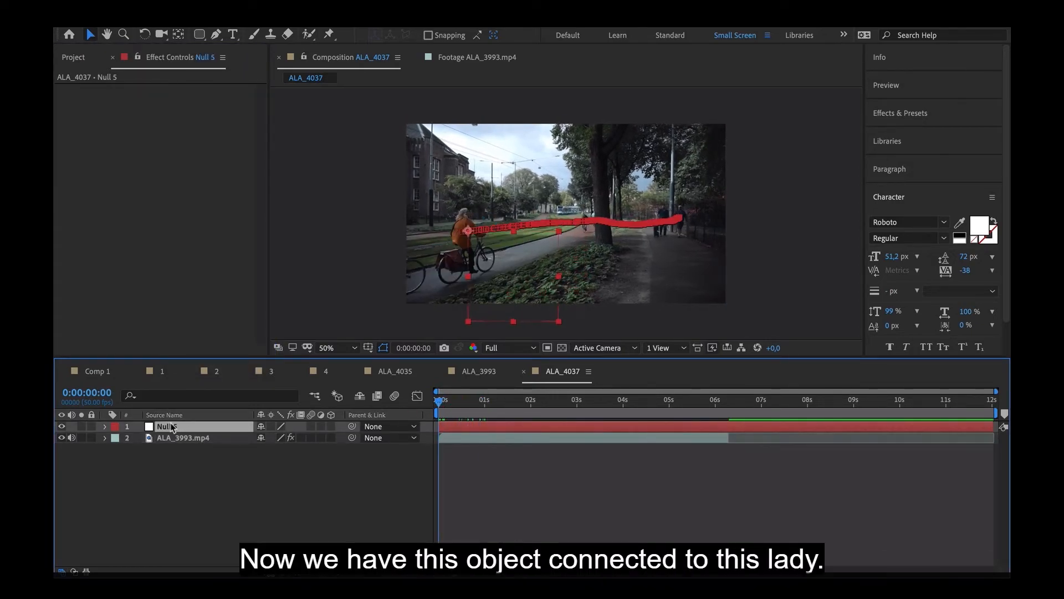
Inspect title compositions 2 and 1, and add composition 1 as the top layer of ALA_4037
left_click(73, 58)
left_click(85, 222)
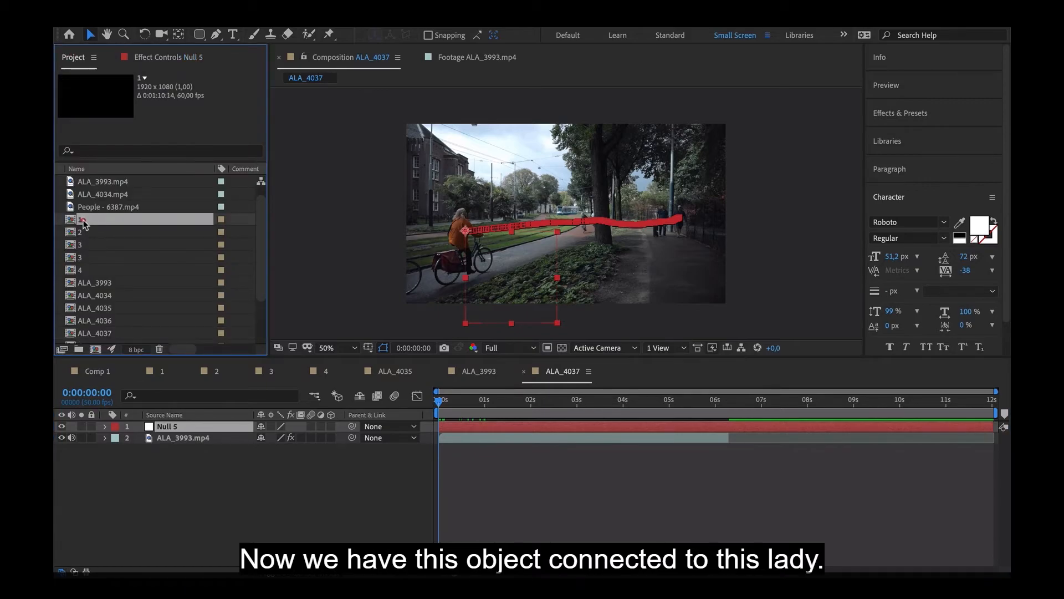
left_click(82, 270)
left_click(81, 258)
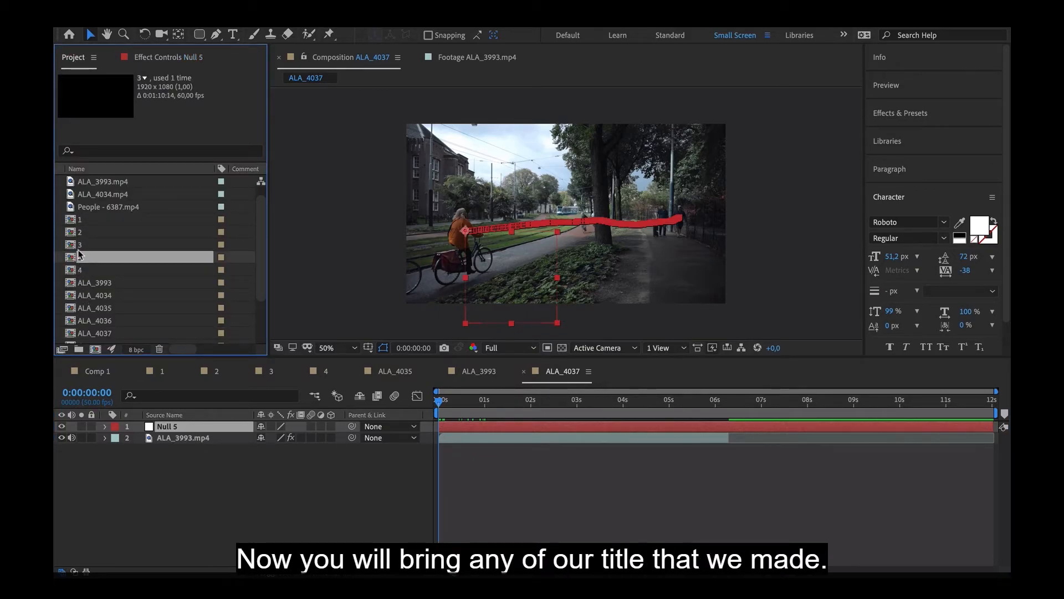
double_click(79, 233)
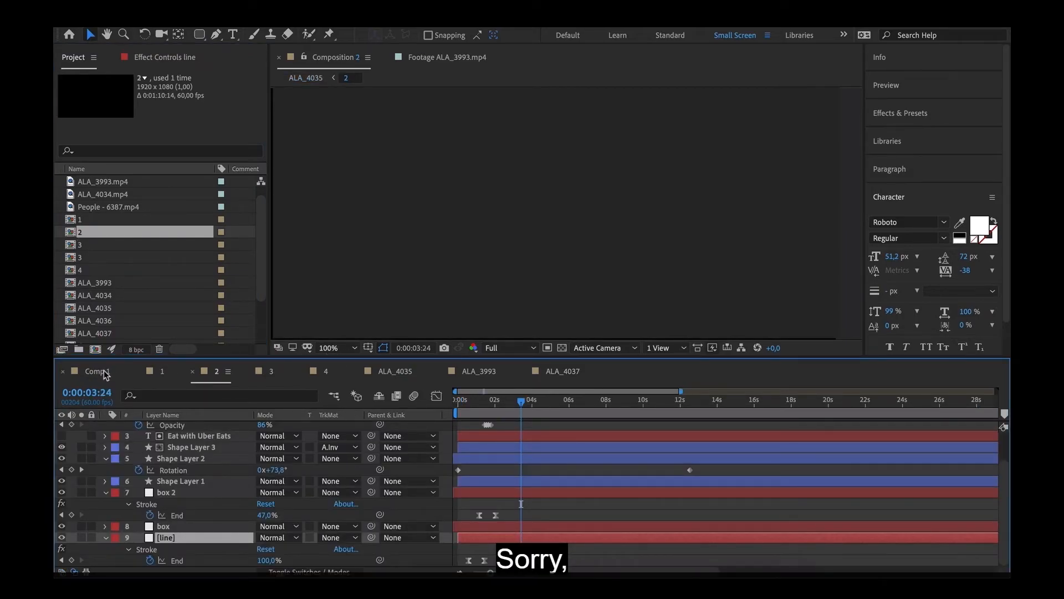
double_click(86, 220)
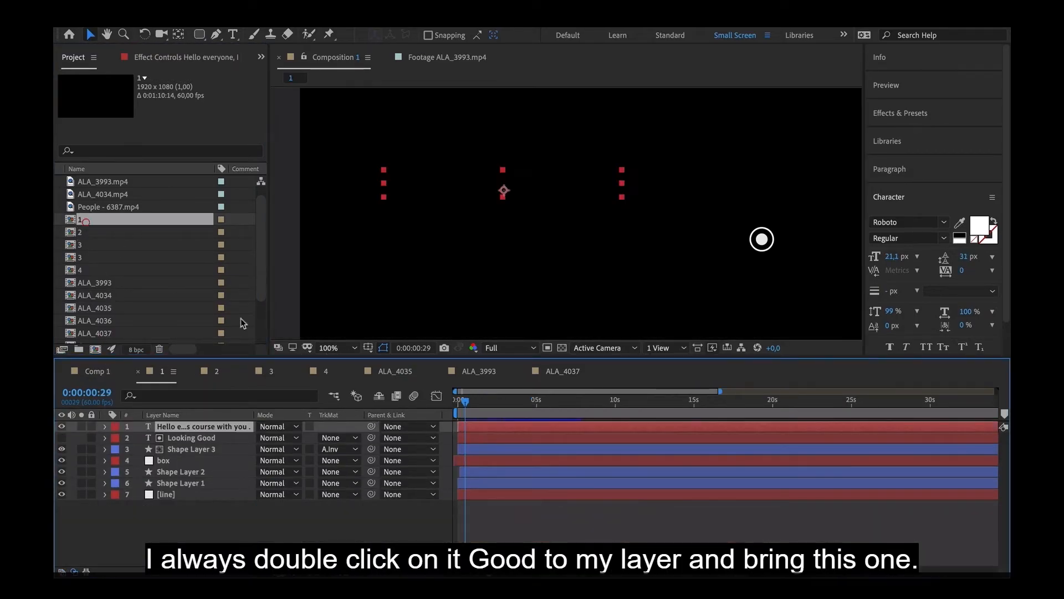
left_click(552, 372)
left_click_drag(109, 228, 176, 426)
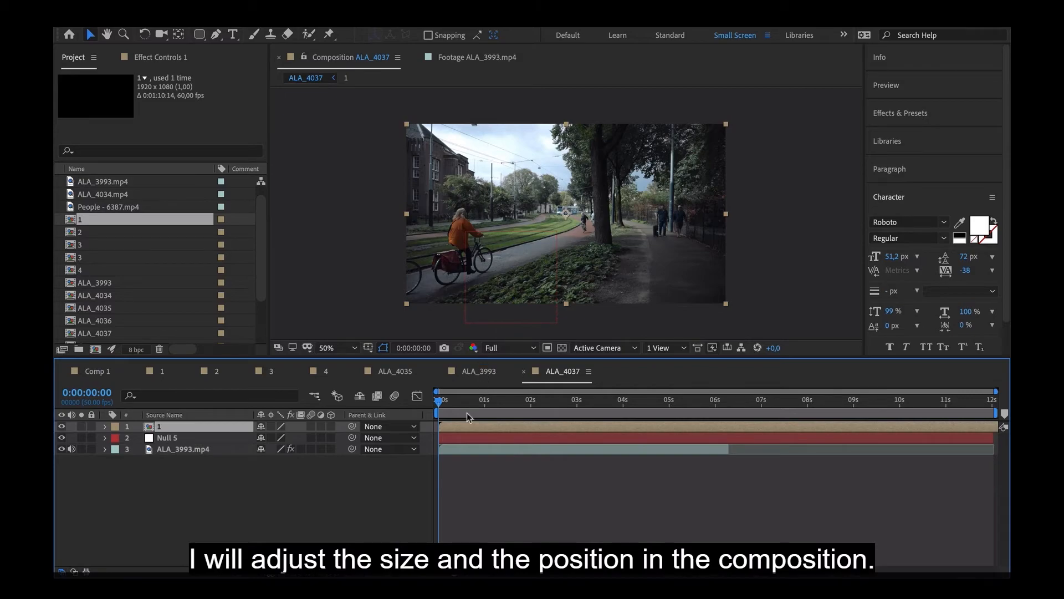
At 0:00:01:16, shrink title layer 1, place its target marker on the cyclist in orange, and parent the layer to Null 5
left_click_drag(443, 406, 506, 410)
left_click_drag(633, 242, 559, 224)
left_click_drag(652, 197, 604, 209)
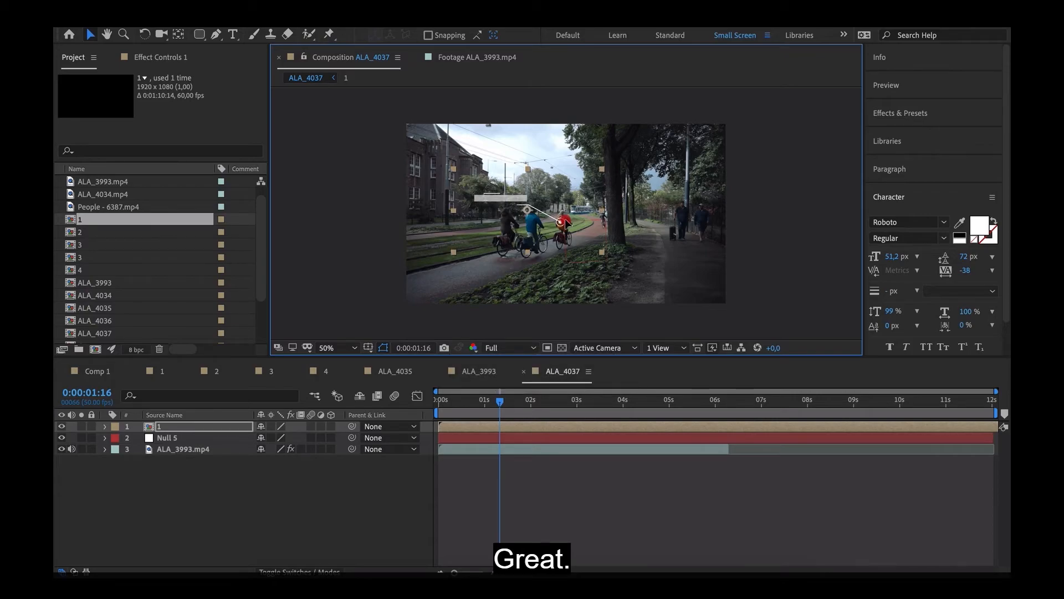
left_click(195, 430)
left_click_drag(352, 427, 190, 437)
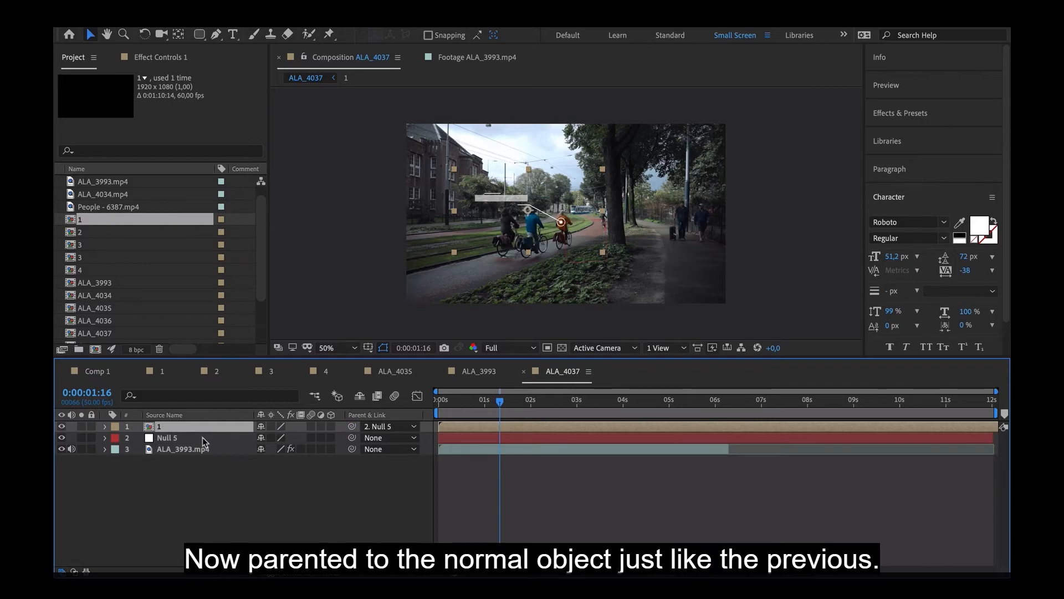
Preview the tracked title from the start and remove the rotation keyframes of Null 5 at 0:00:00:01
left_click(166, 437)
left_click(105, 438)
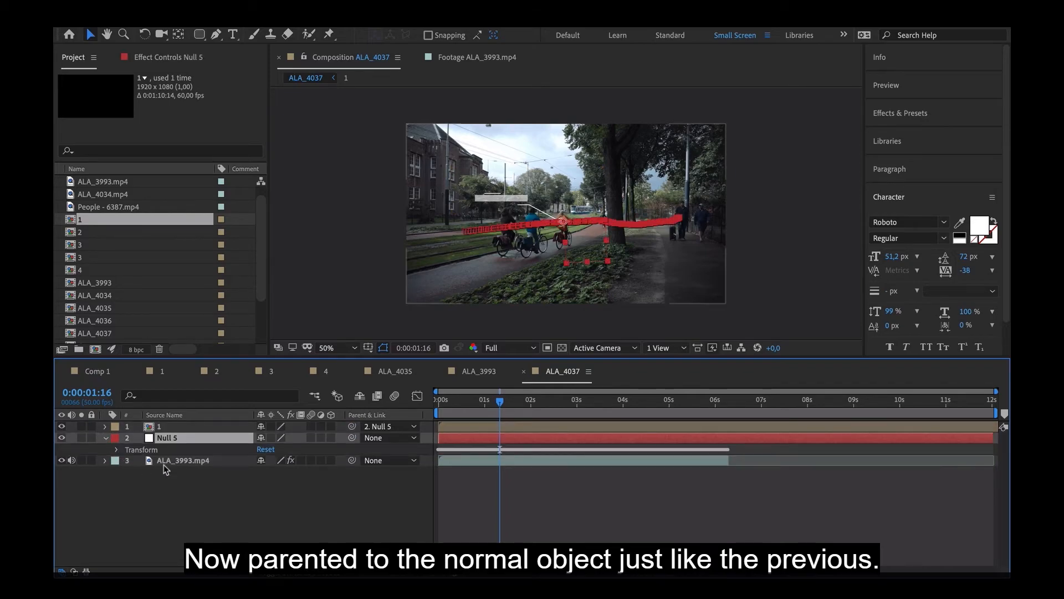
left_click(117, 450)
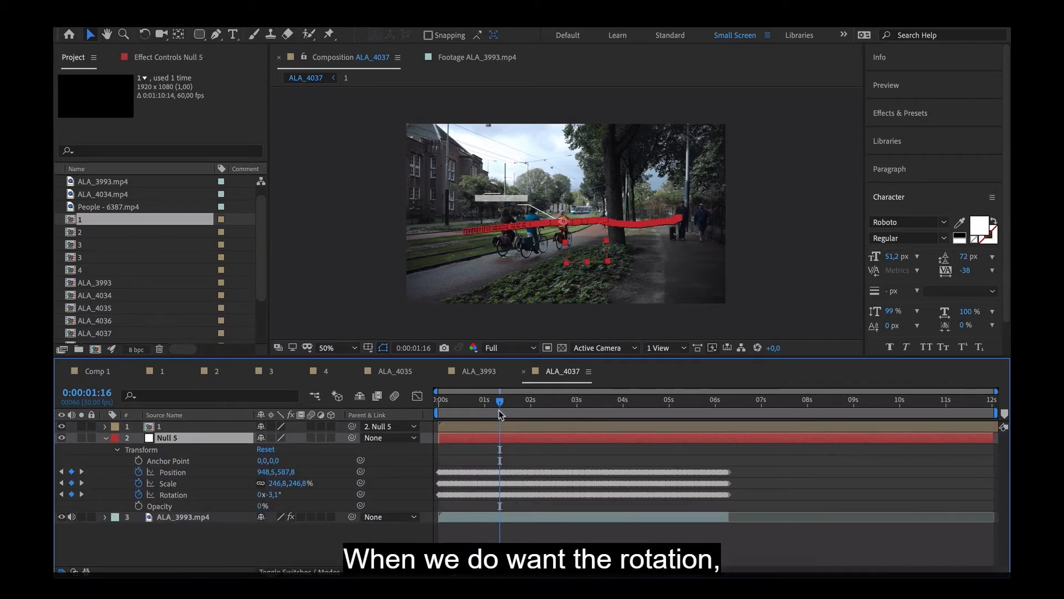
left_click_drag(489, 400, 427, 401)
key("space")
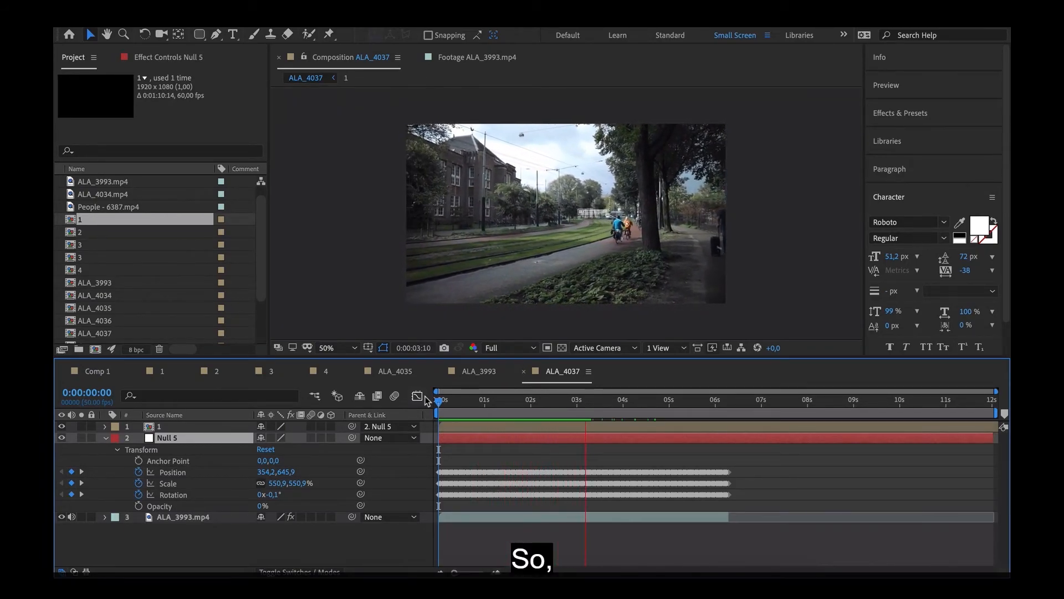
key("space")
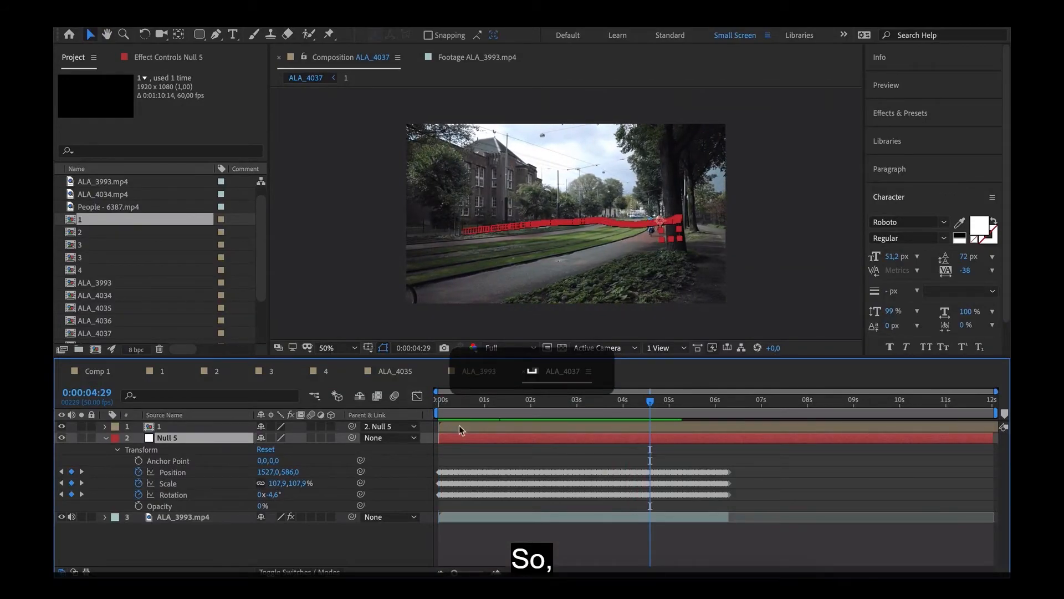
left_click(439, 399)
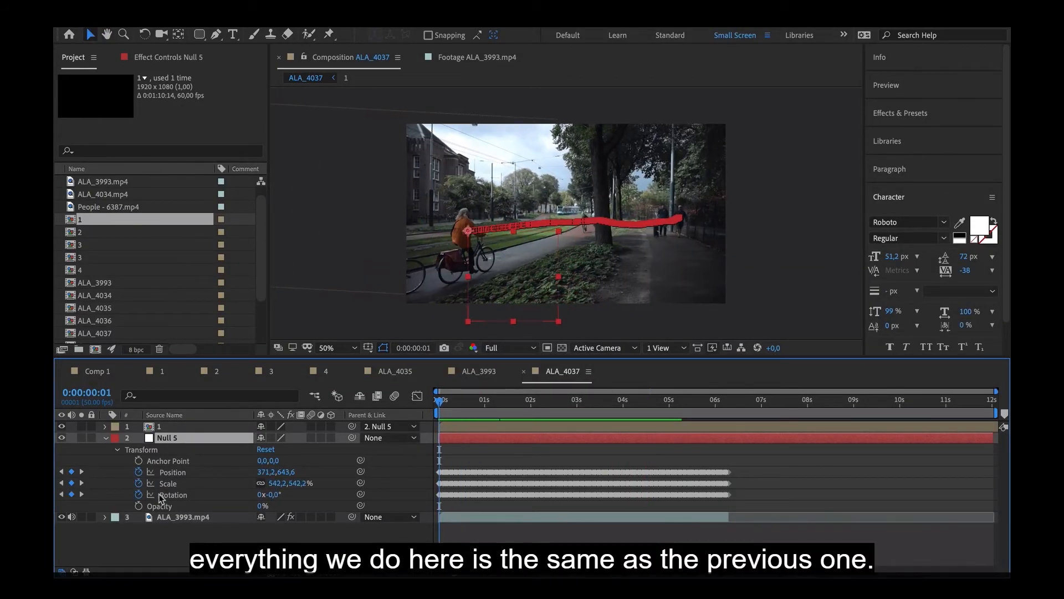
left_click(164, 494)
left_click(139, 494)
Rotate title layer 1 slightly at 0:00:02:15 to level it over the cyclists
left_click(502, 400)
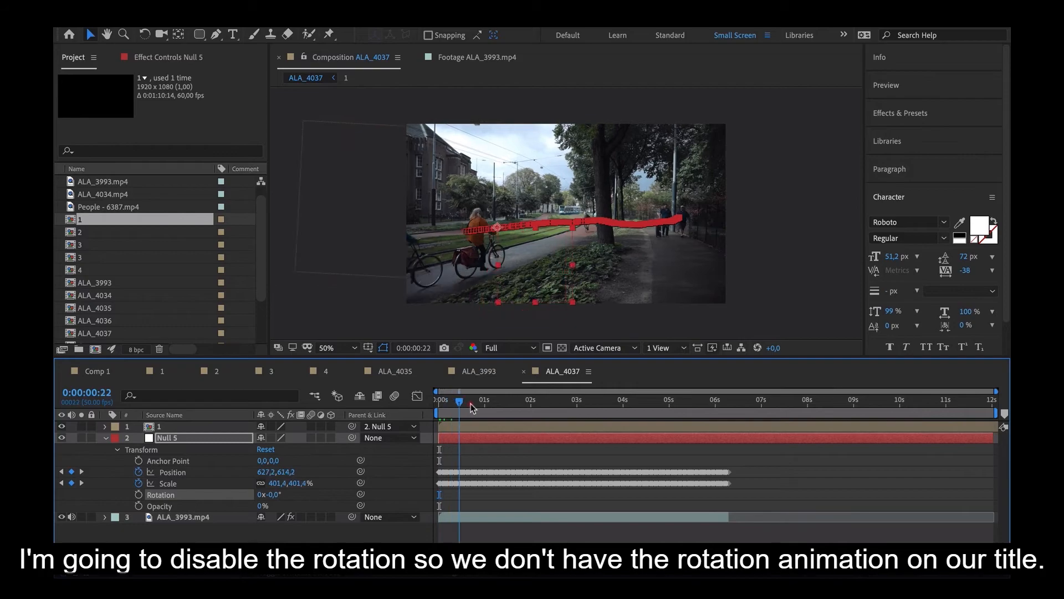
left_click_drag(521, 409, 543, 409)
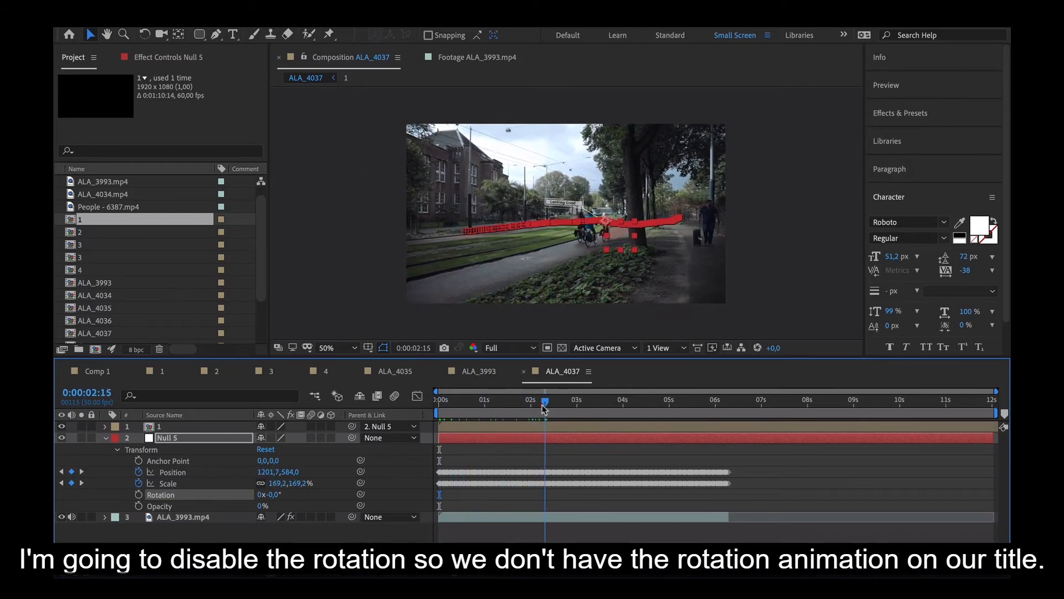
left_click(218, 427)
key("w")
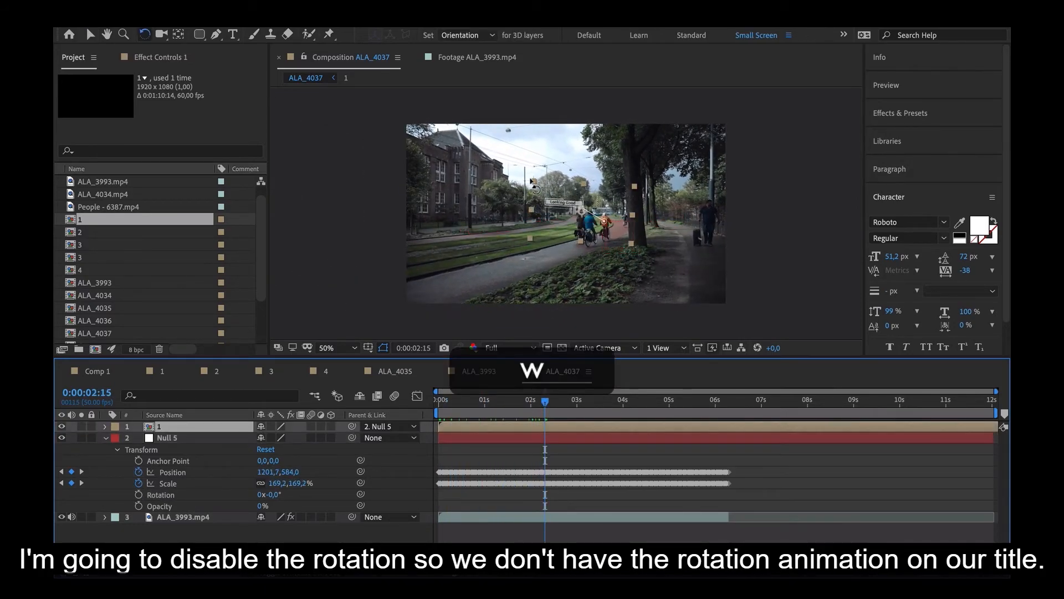
left_click_drag(531, 182, 533, 185)
Fine-tune the rotation of title layer 1 at 0:00:00:03 so its upper edge runs horizontally
left_click_drag(510, 406, 442, 404)
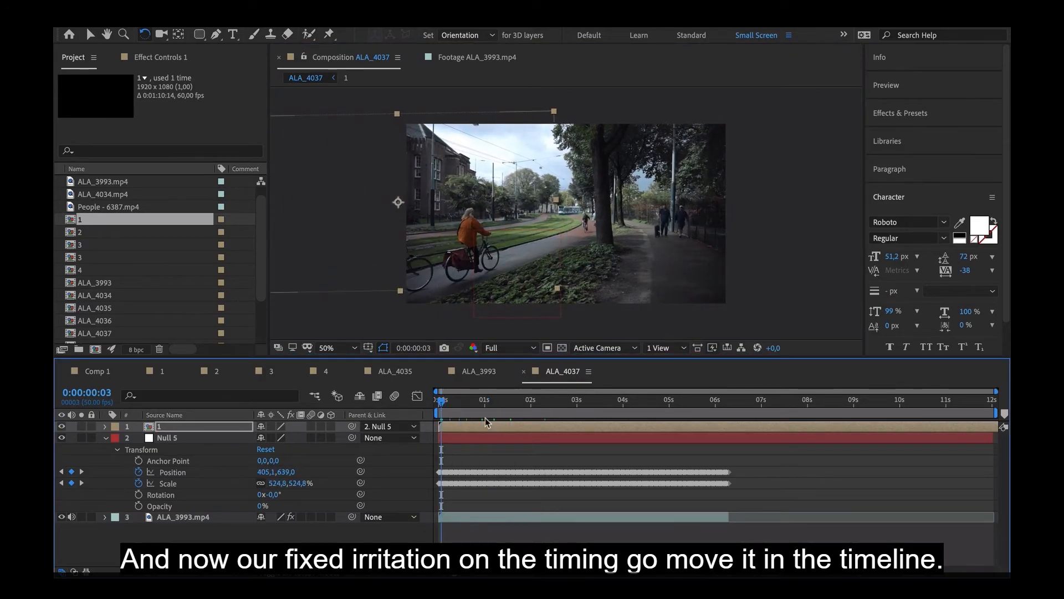
key("v")
left_click(469, 428)
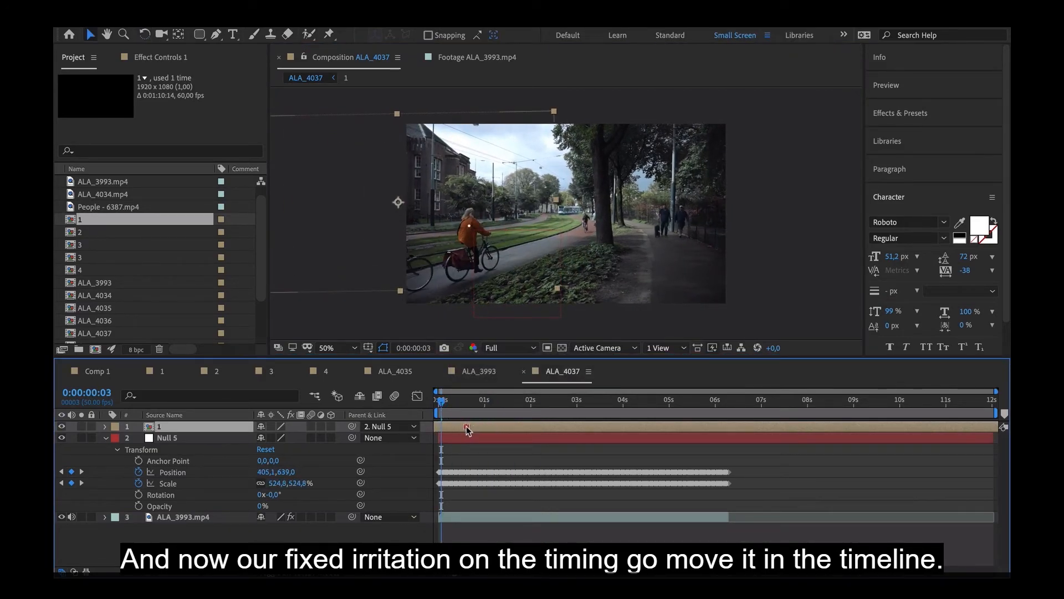
key("w")
left_click(554, 114)
key("v")
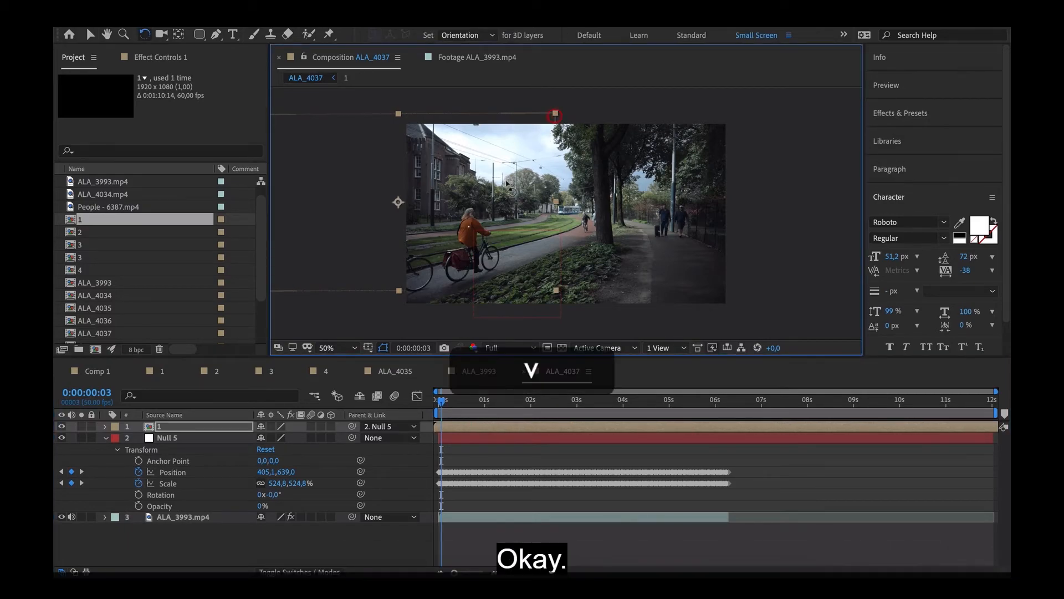
Play back the ALA_4037 composition to check how the title follows the cyclist in orange
key("space")
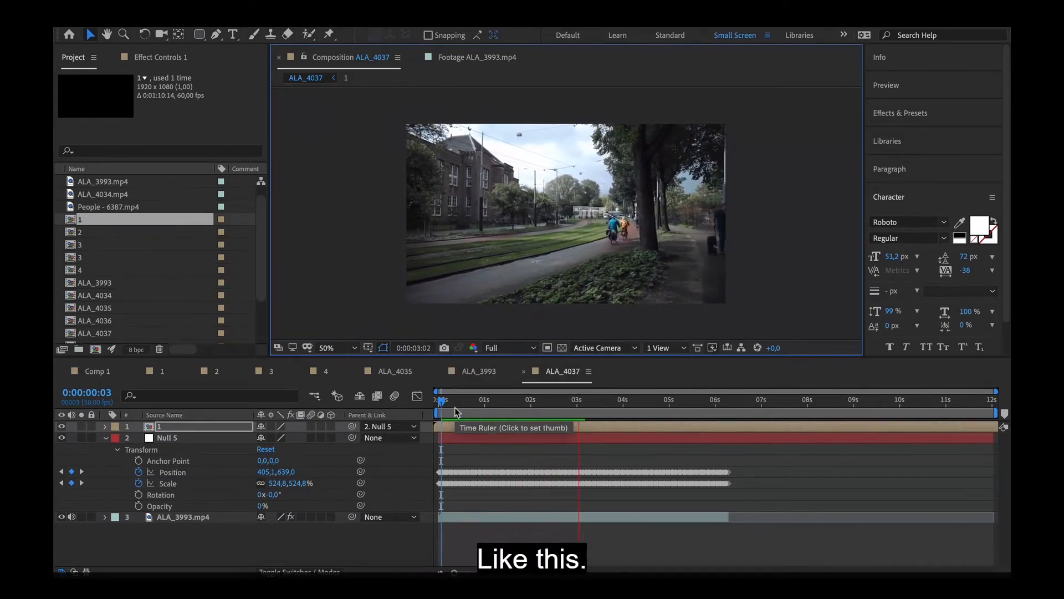
key("space")
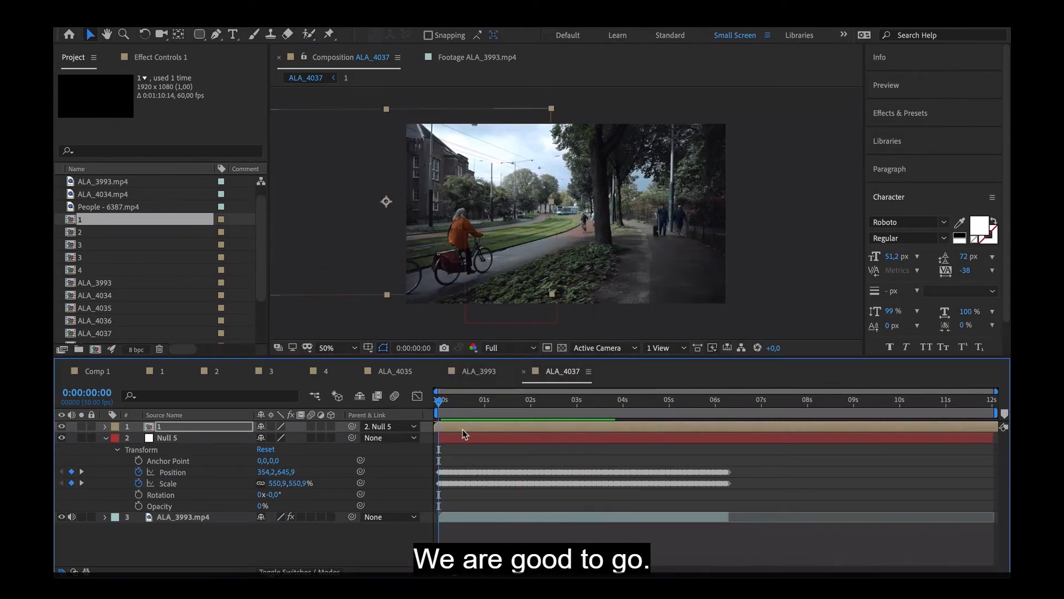
left_click(447, 427)
key("space")
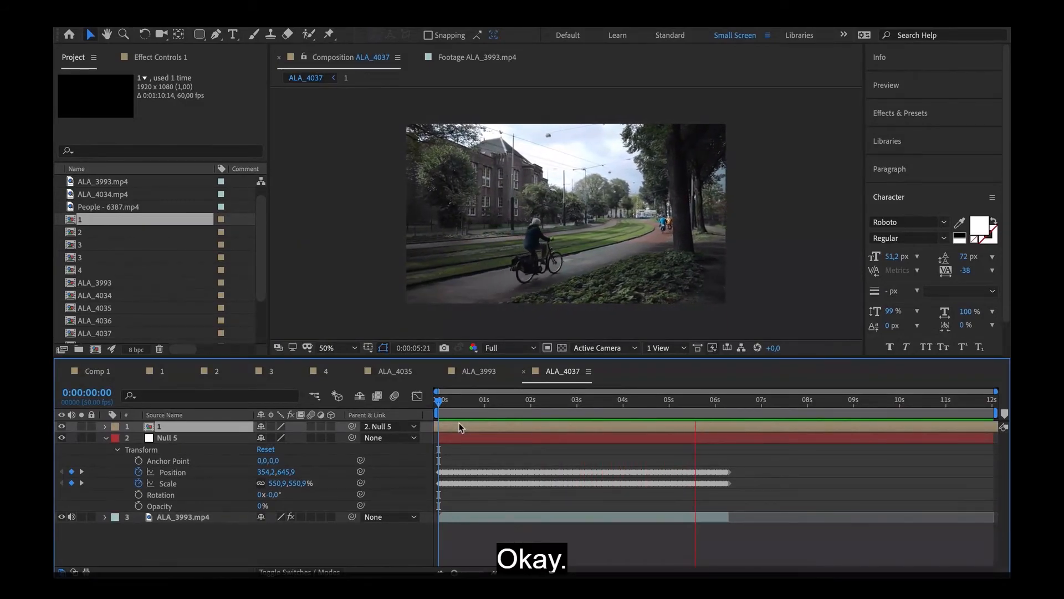
key("space")
At 0:00:01:31, add composition 2 as the top layer and scale it down proportionally near the group of cyclists
left_click_drag(679, 403, 513, 404)
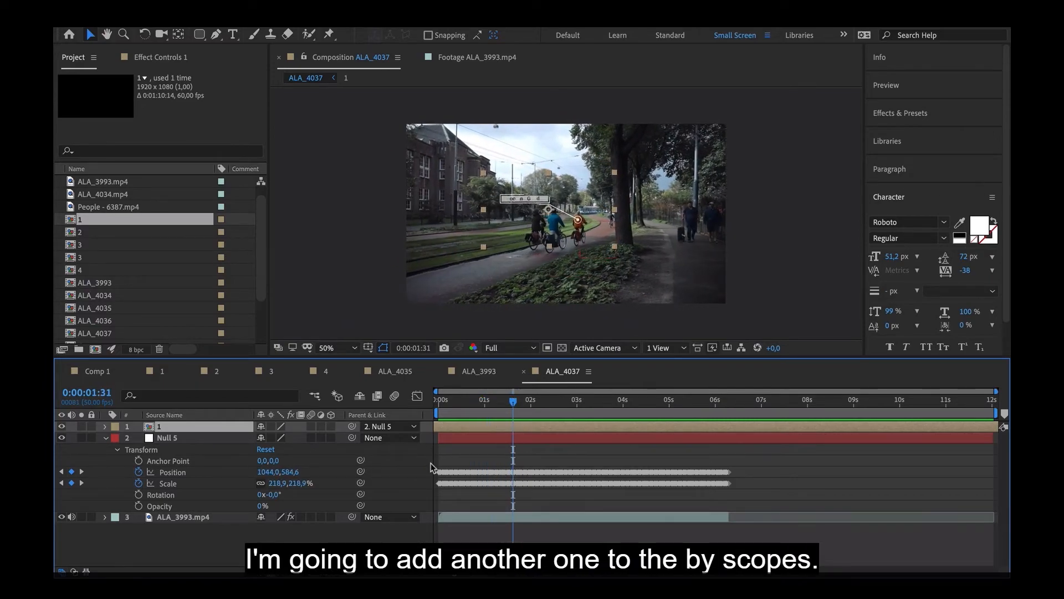
left_click(391, 537)
scroll(528, 191, "up", 1)
left_click_drag(97, 232, 471, 258)
scroll(683, 273, "down", 1)
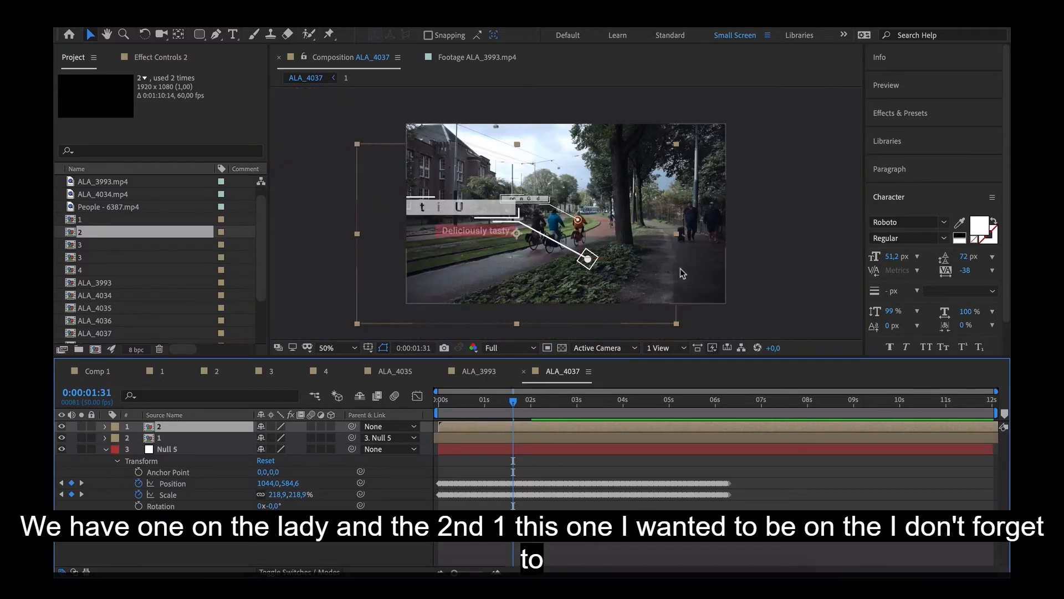
left_click_drag(679, 238, 633, 243)
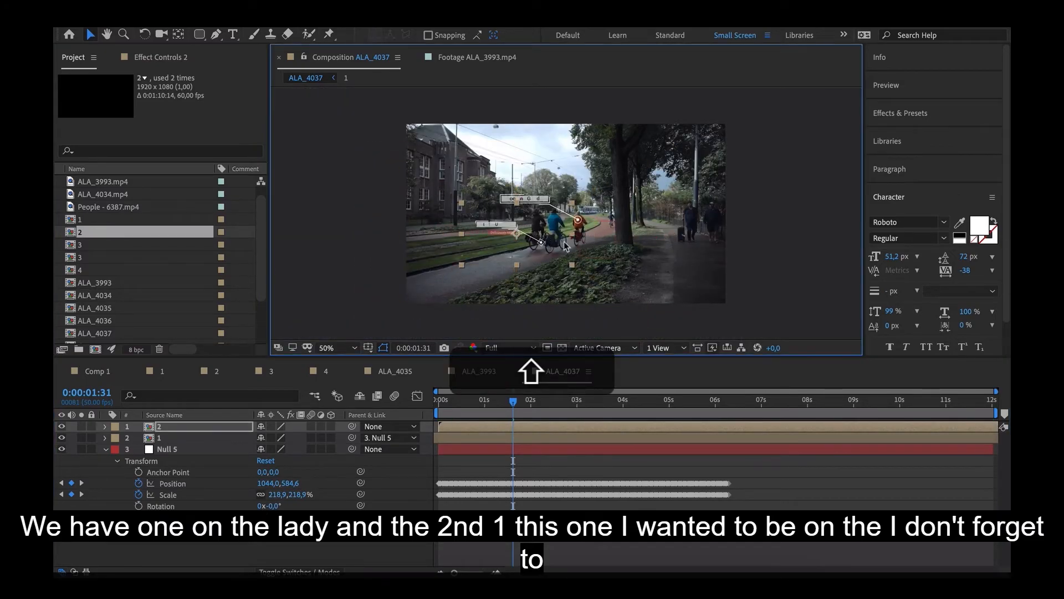
Parent title layer 2 to Null 5 and preview both titles from the first frame
left_click_drag(352, 426, 191, 450)
left_click_drag(451, 405, 429, 405)
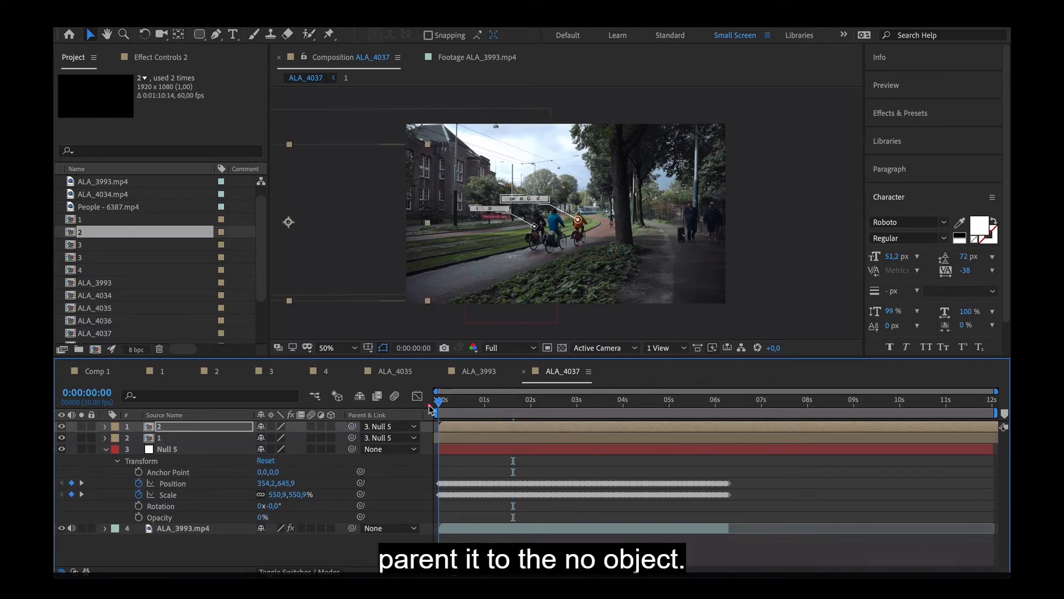
key("space")
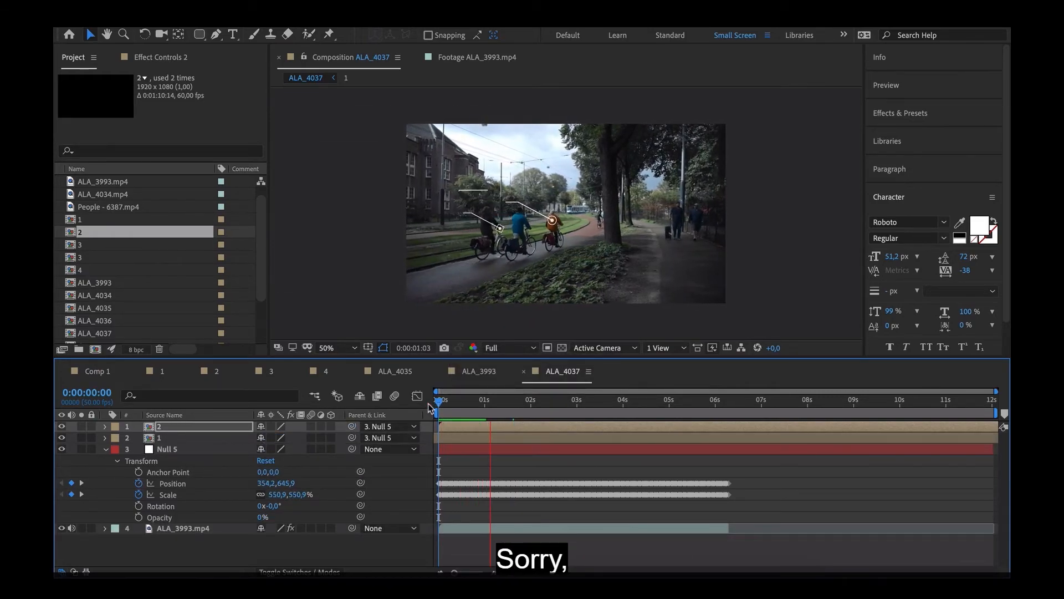
Move title layer 2 to the cyclist in orange and replay both titles from the first frame
key("space")
left_click_drag(567, 231, 585, 232)
left_click_drag(501, 400, 428, 400)
key("space")
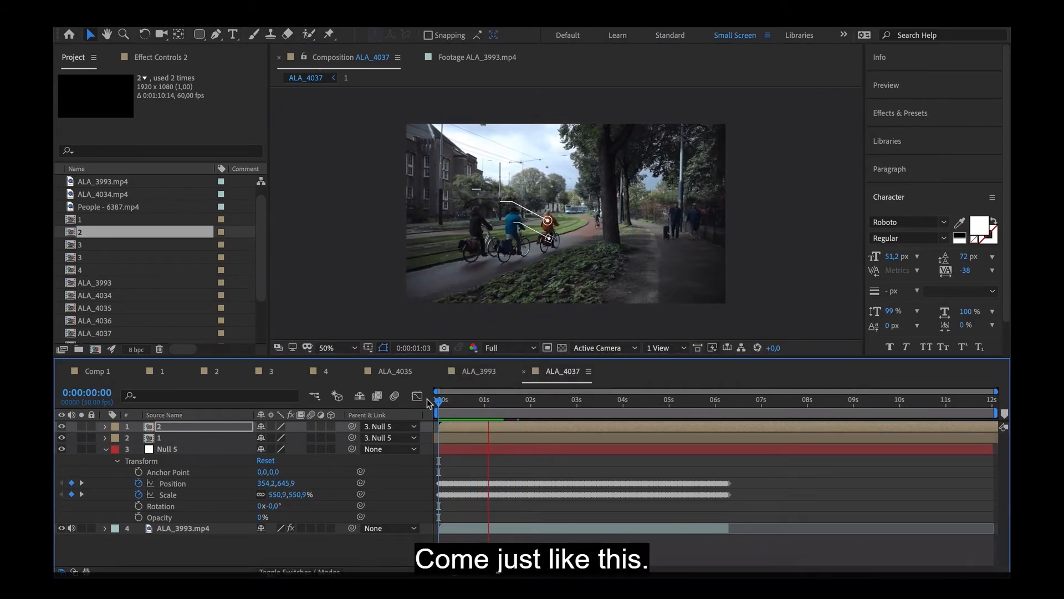
key("space")
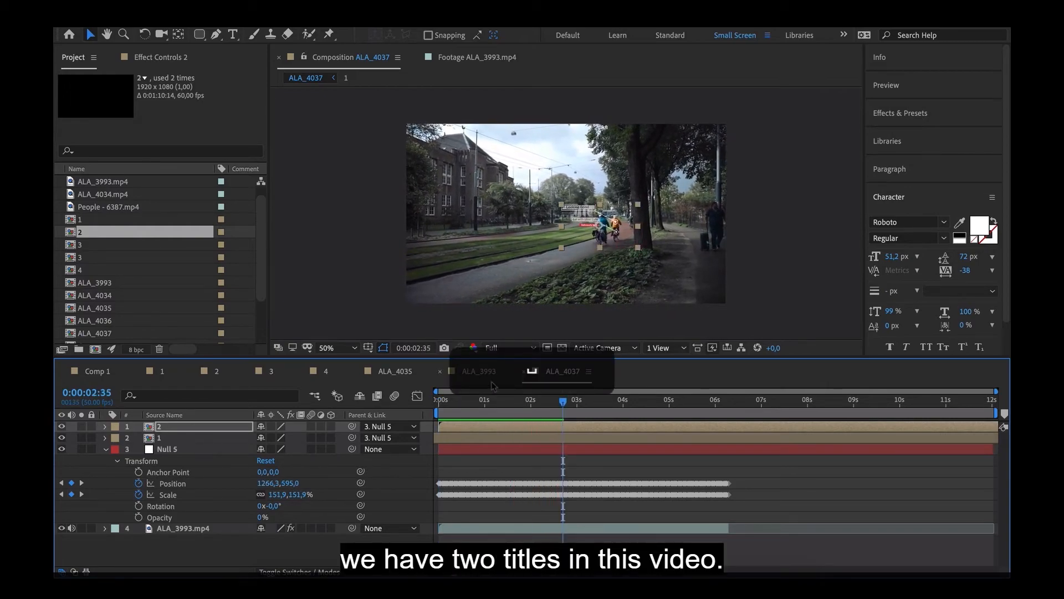
key("F2")
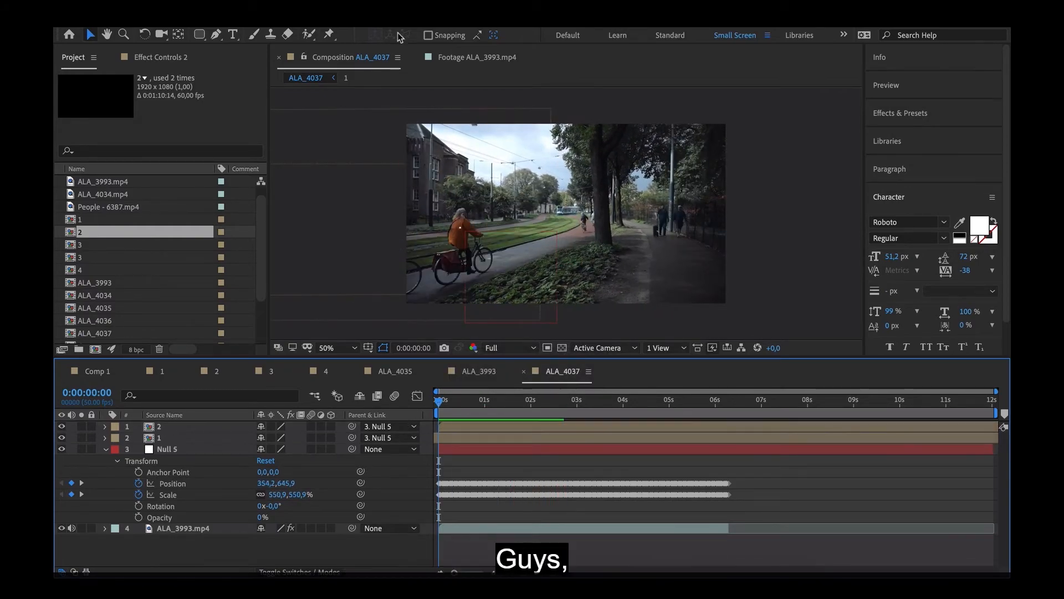
Add a text layer reading "Wow" over the nearest cyclist's bike and set its style to Roboto Bold
left_click(236, 35)
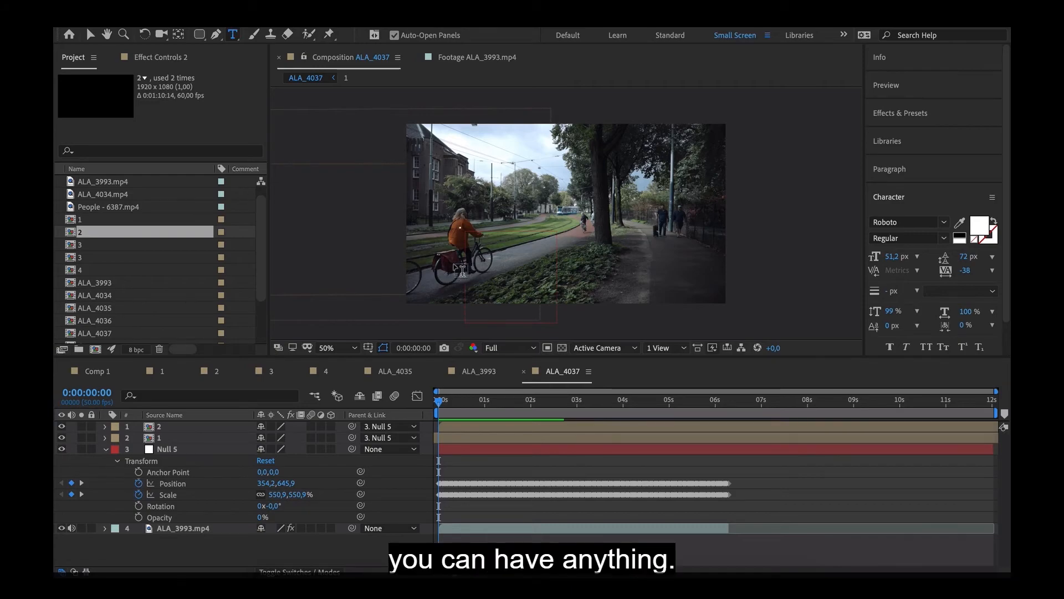
left_click(460, 271)
type("Wow")
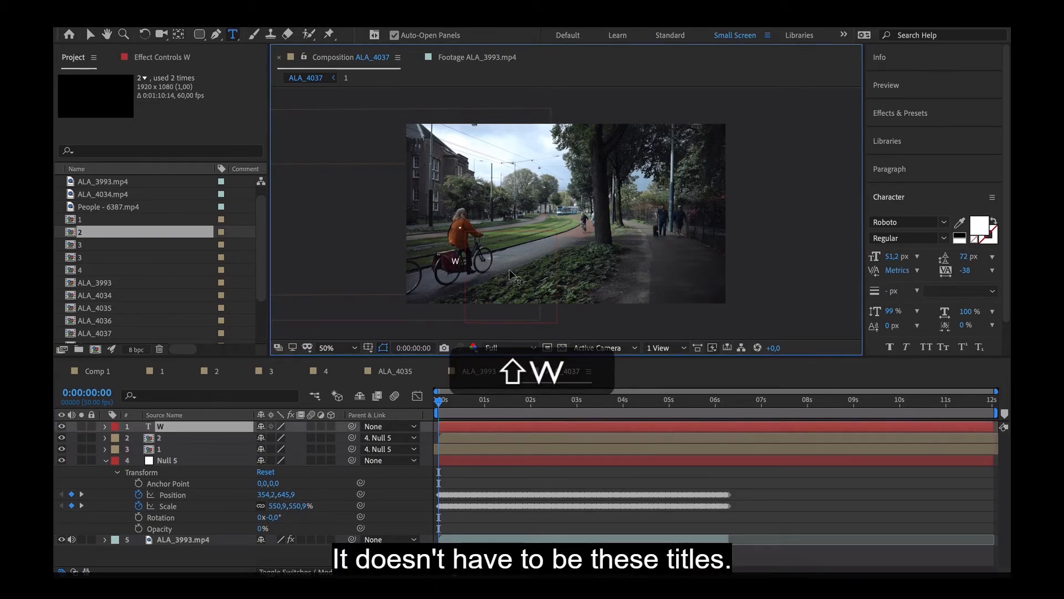
left_click(188, 429)
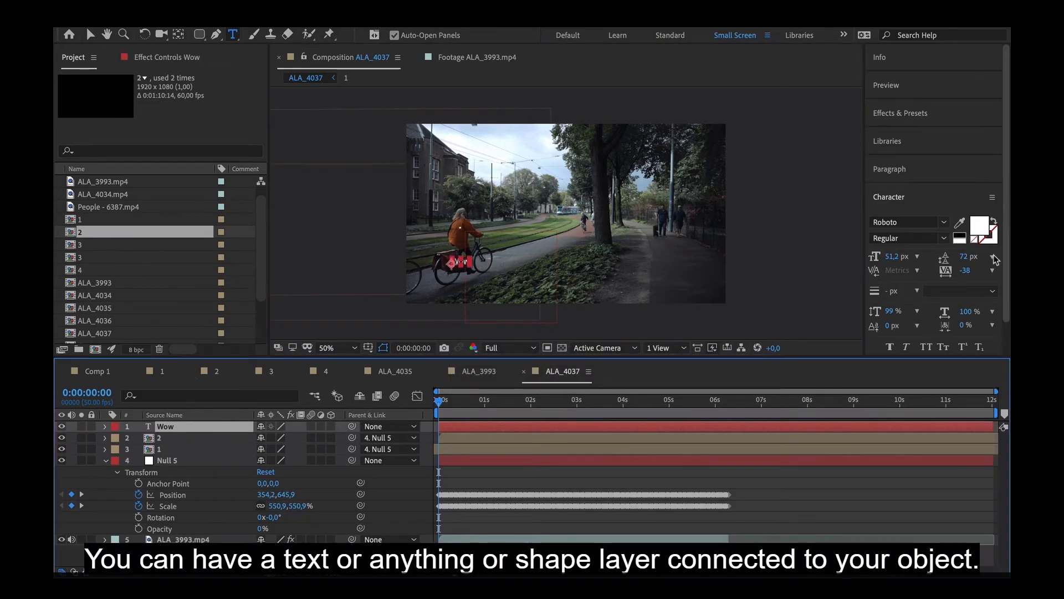
left_click(944, 239)
left_click(891, 369)
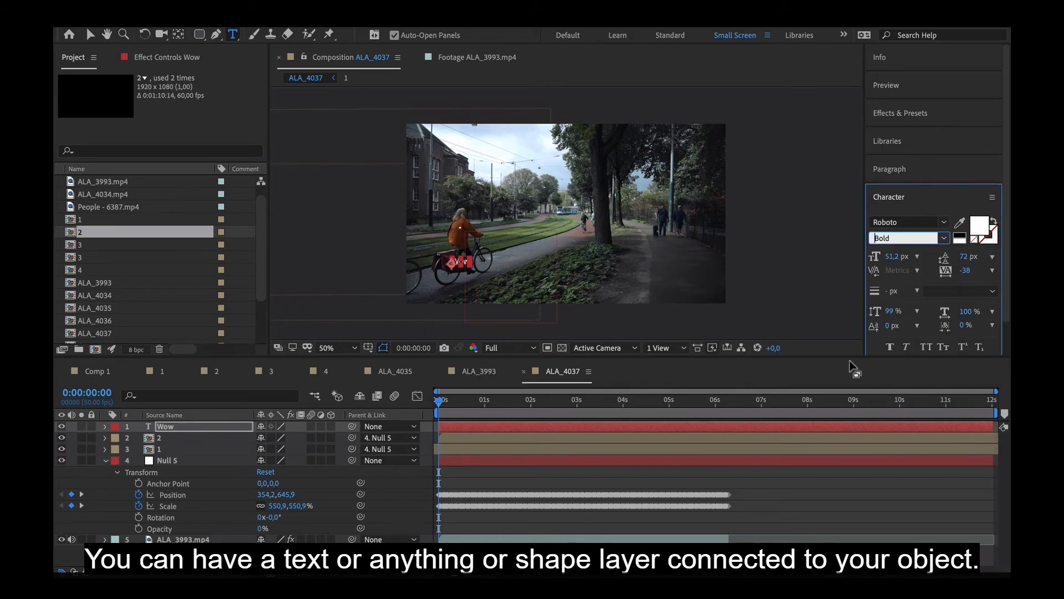
key("v")
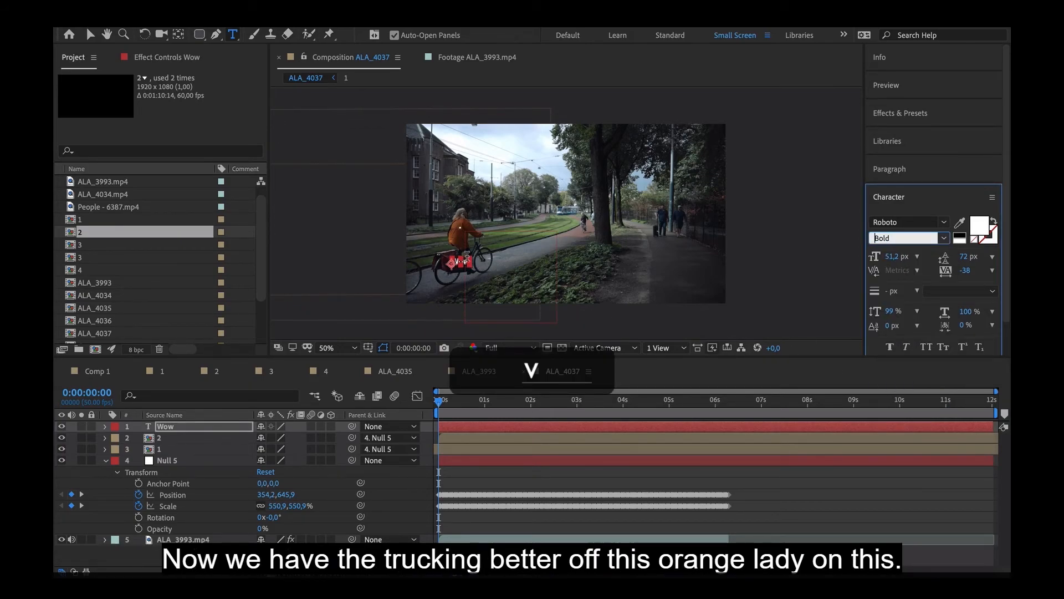
Enlarge the text beside the nearest cyclist and change its wording to lowercase "wow"
left_click(227, 430)
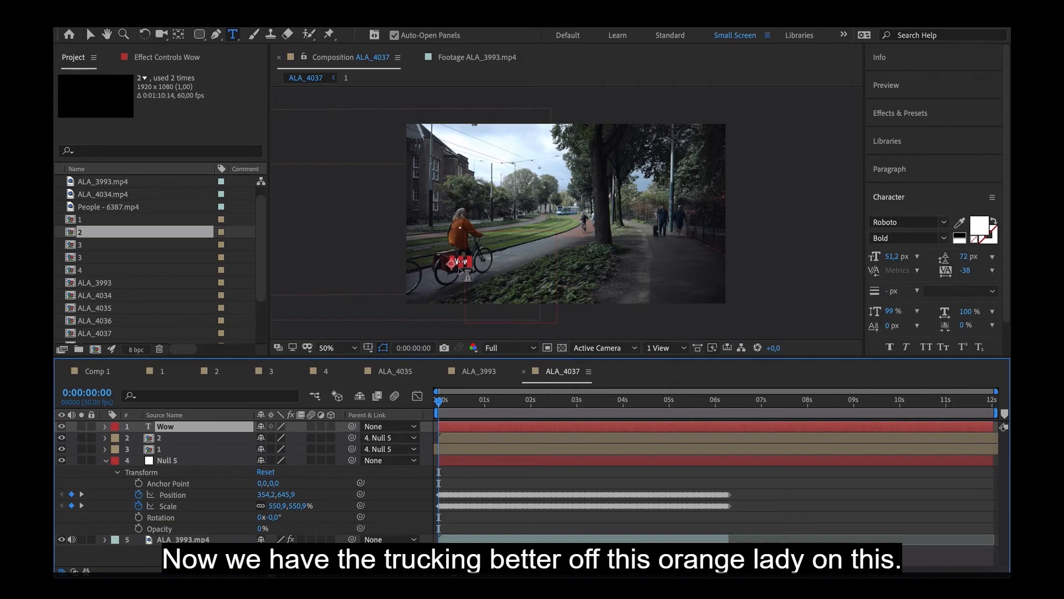
key("v")
left_click_drag(470, 258, 515, 231)
double_click(495, 252)
left_click(479, 255)
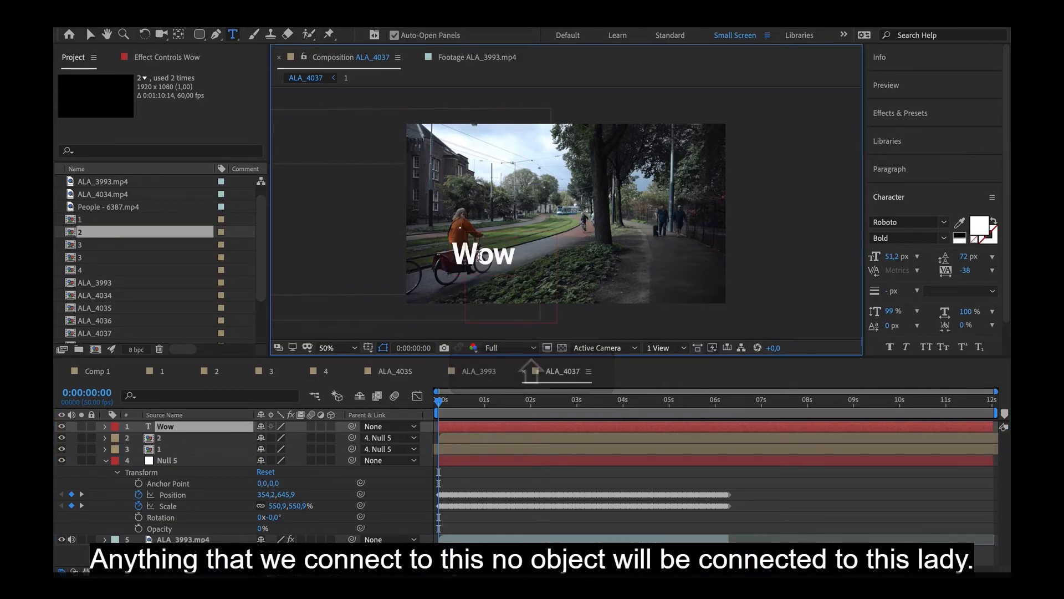
key("BackSpace")
type("w")
left_click(168, 427)
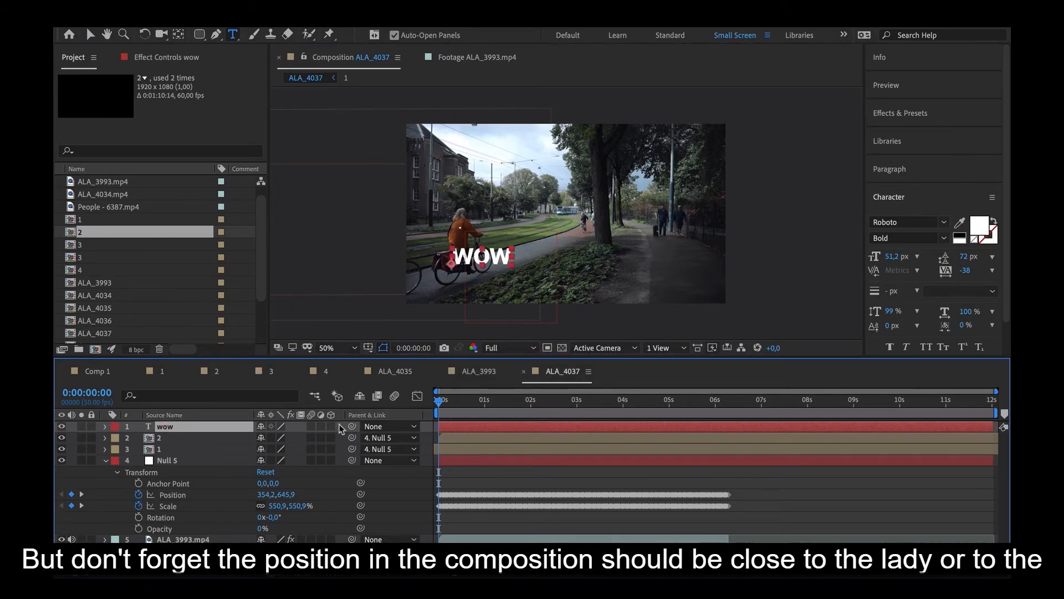
Make the "wow" text a 3D layer, place it over the bike and rotate it to match the bike's perspective
left_click(331, 427)
key("w")
left_click_drag(453, 252, 462, 252)
key("v")
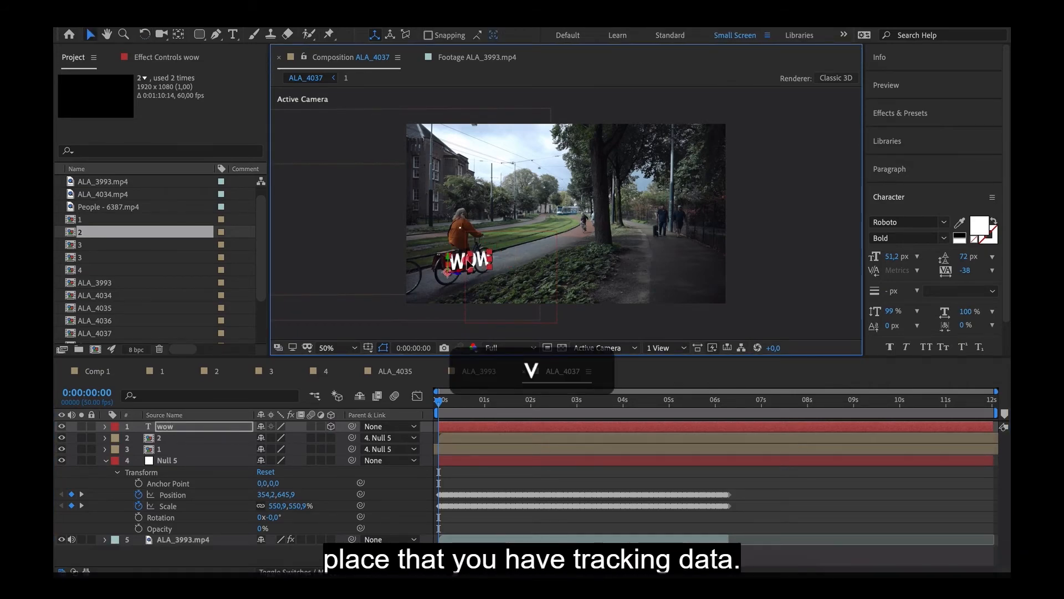
key("w")
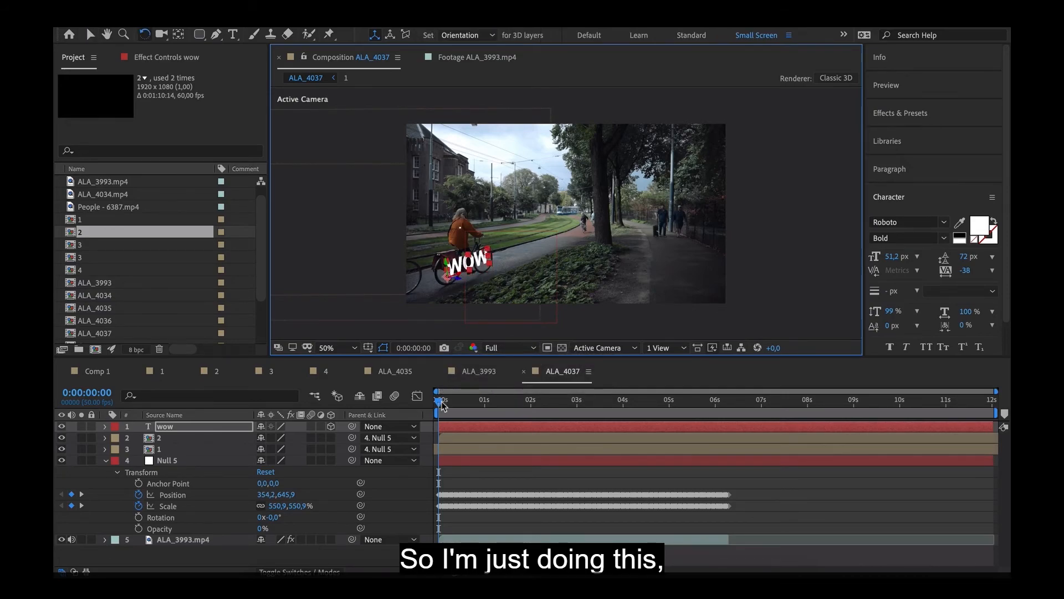
Parent the "wow" text layer to Null 5 and preview it following the cyclist
left_click(322, 426)
left_click_drag(353, 428, 203, 461)
key("space")
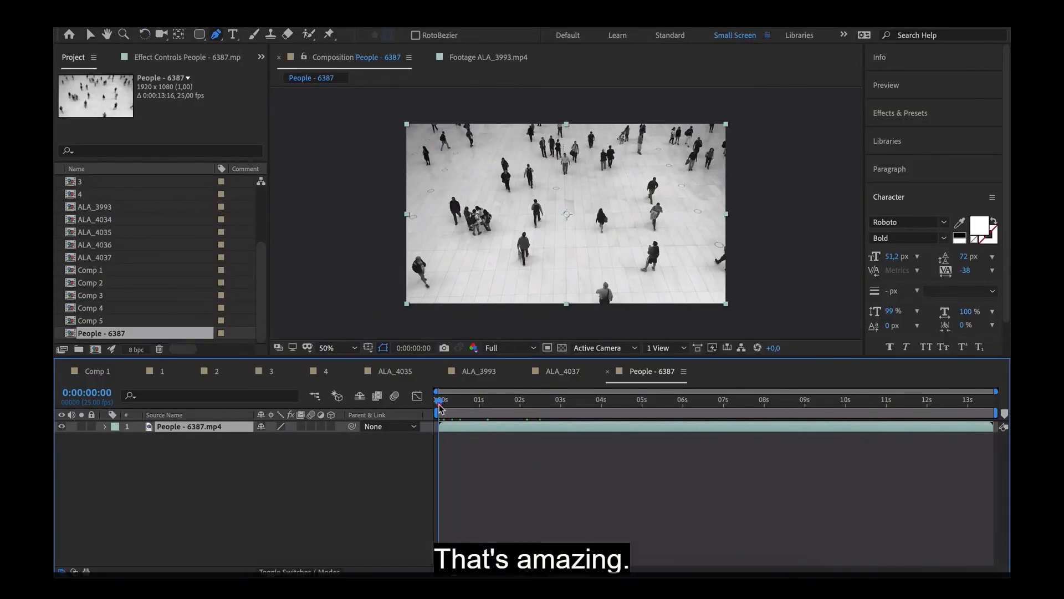
Trim the People - 6387.mp4 layer at 0:00:11:05, delete the remainder and end the work area there
mouse_move(440, 408)
left_mouse_down()
mouse_move(958, 406)
mouse_move(427, 417)
left_mouse_up()
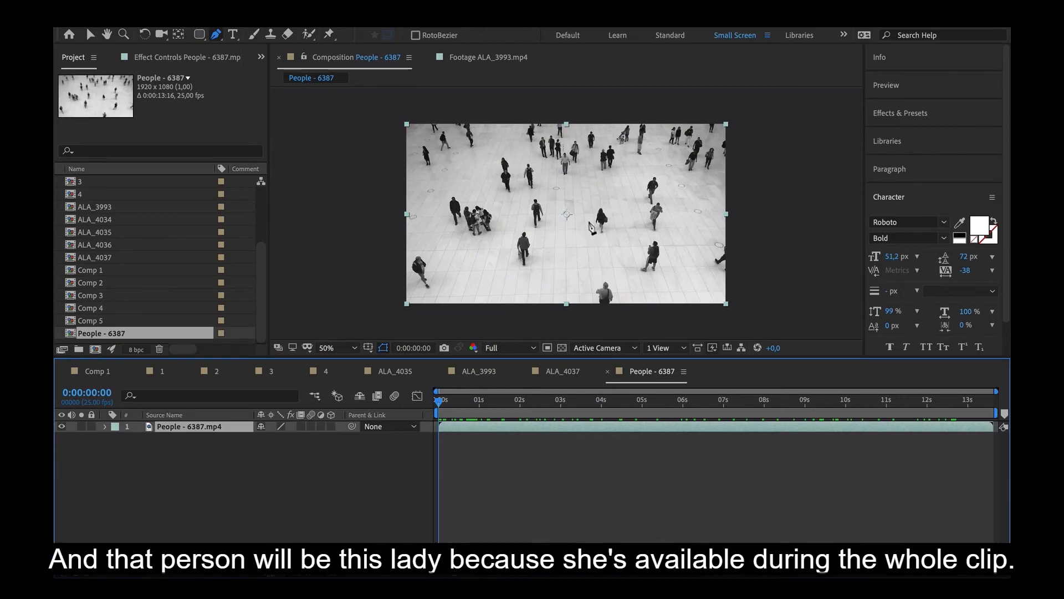
left_click_drag(447, 407, 883, 402)
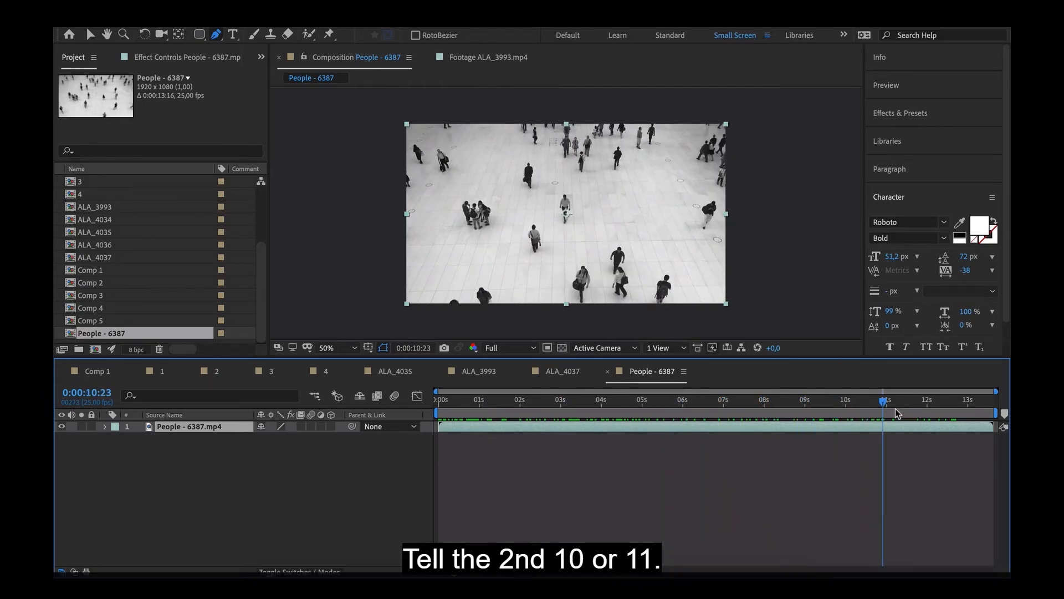
left_click_drag(889, 406, 898, 405)
key("super+shift+d")
key("super+shift+BackSpace")
key("n")
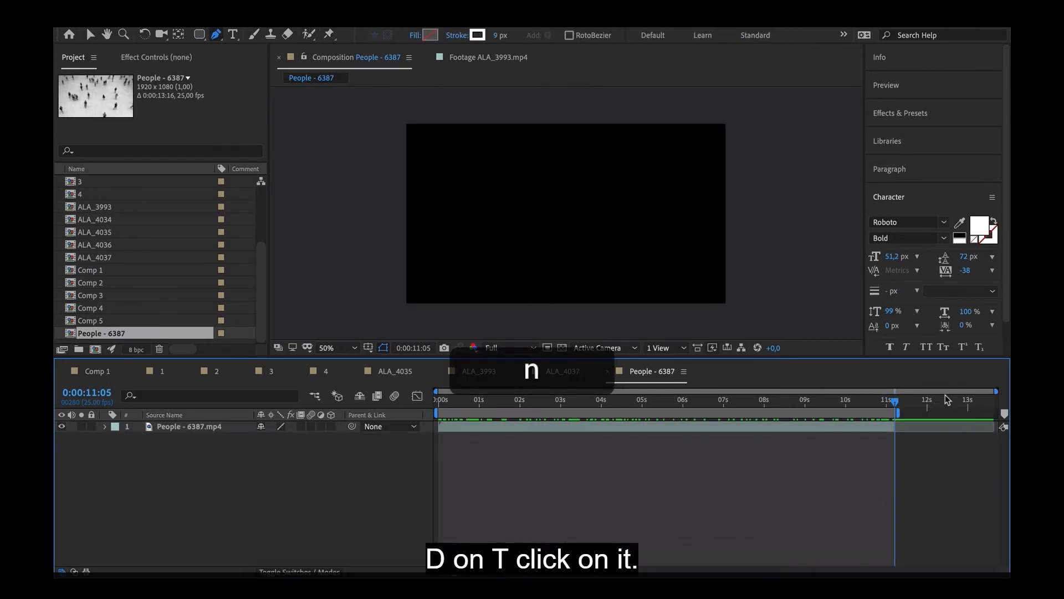
Apply Track in Boris FX Mocha to the trimmed People - 6387.mp4 layer and launch Mocha
left_click_drag(880, 401, 468, 434)
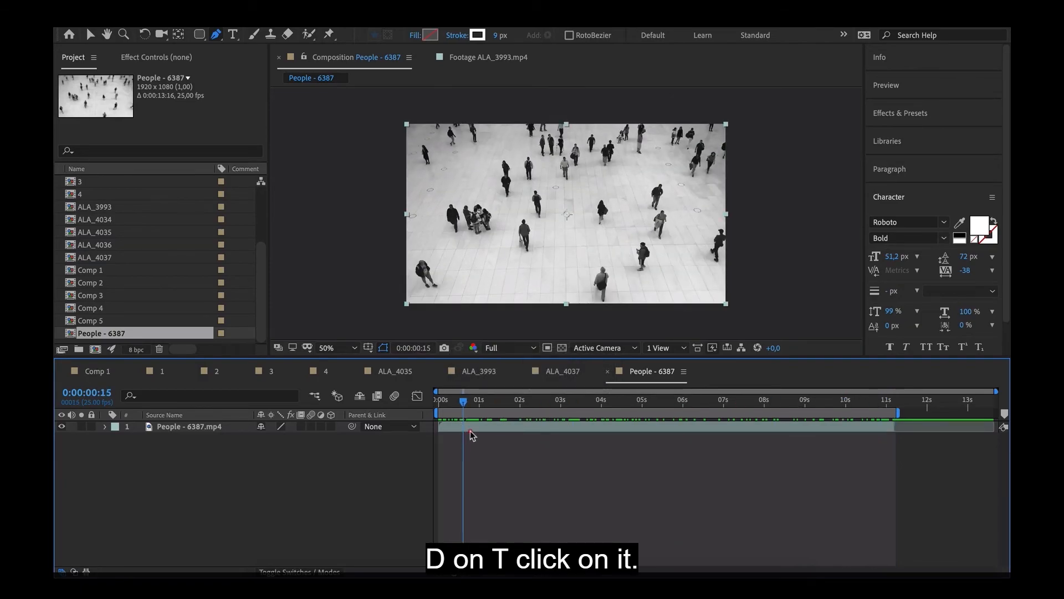
left_click(470, 432)
left_click(361, 22)
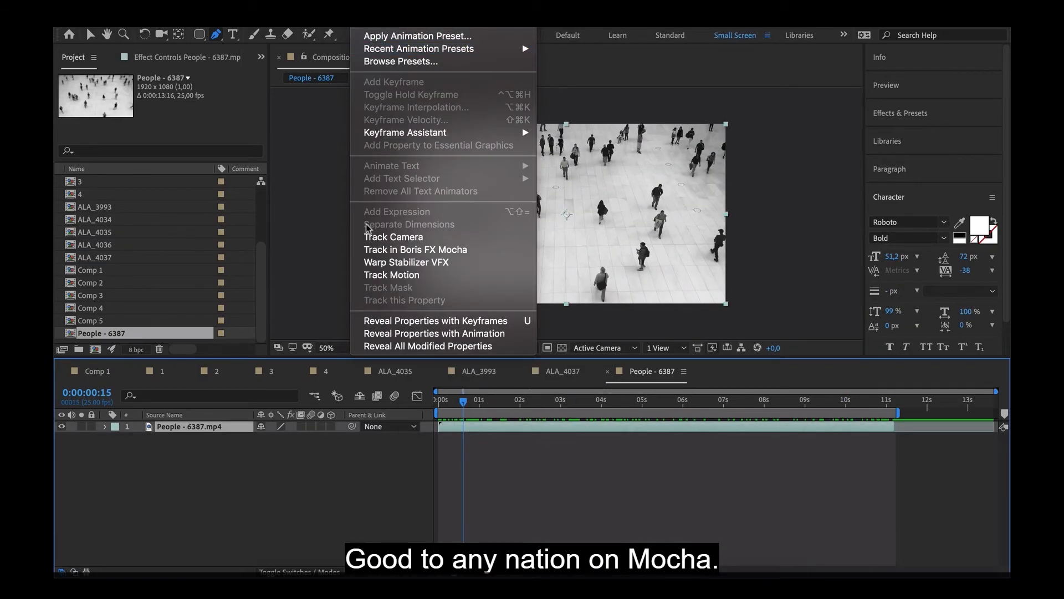
left_click(416, 245)
left_click(152, 121)
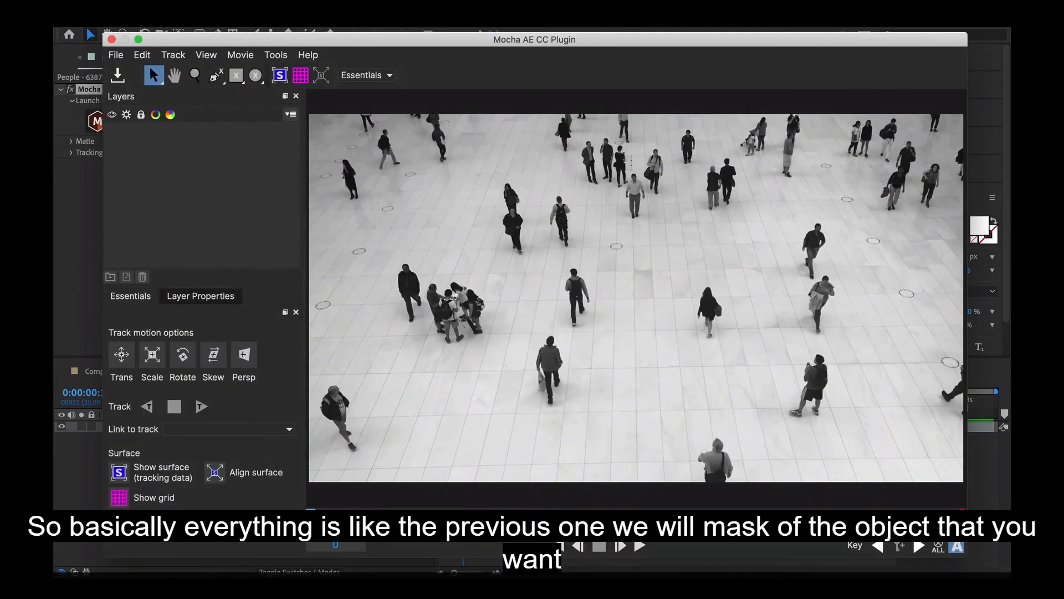
Outline the woman in black near the centre with an X-spline mask and shift the displayed tracking surface over her
left_click(215, 75)
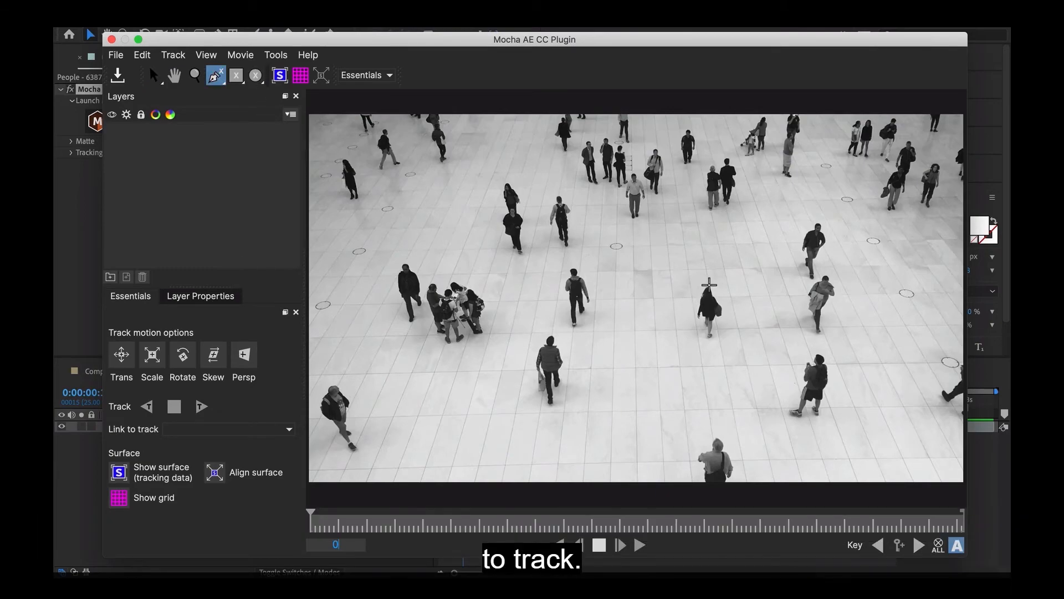
left_click(709, 286)
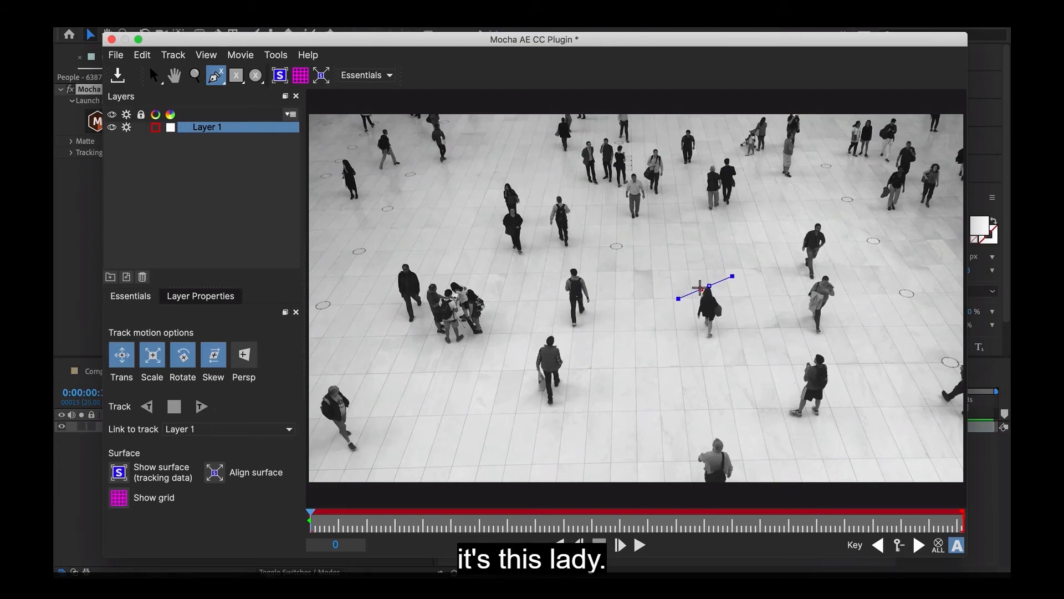
left_click(702, 289)
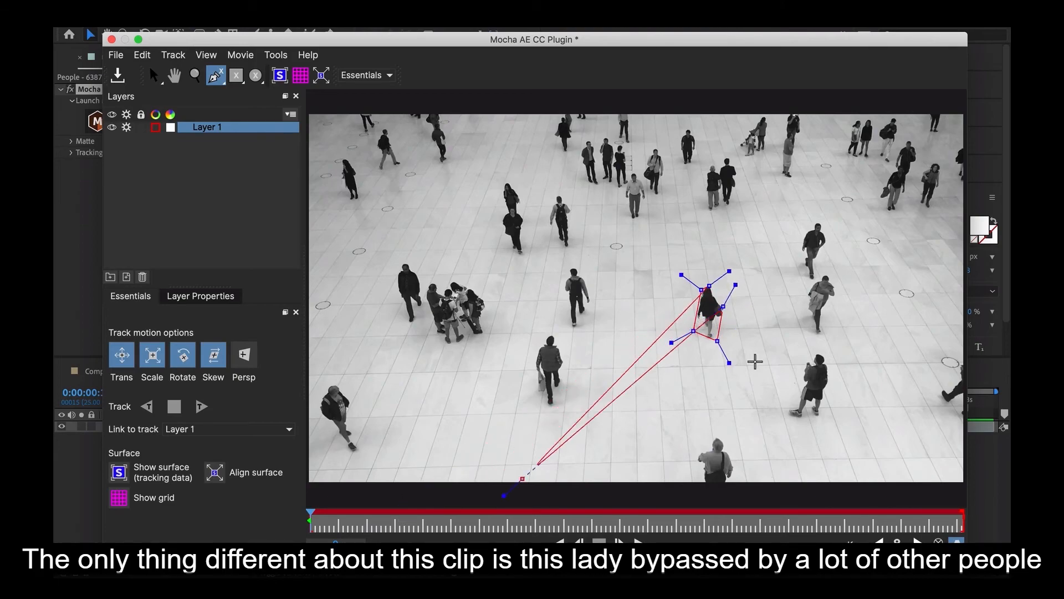
right_click(725, 305)
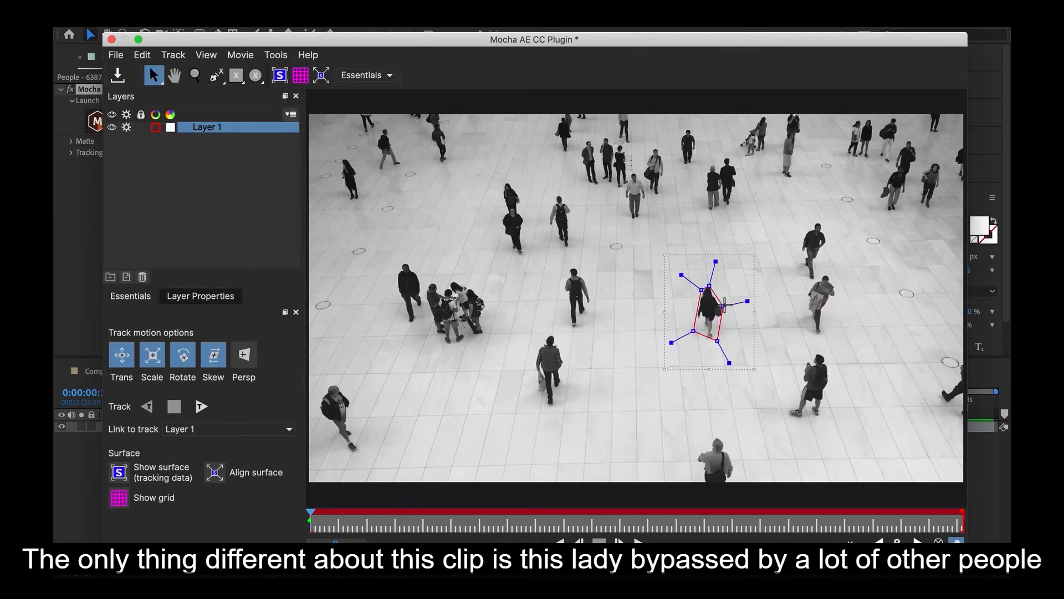
left_click(288, 77)
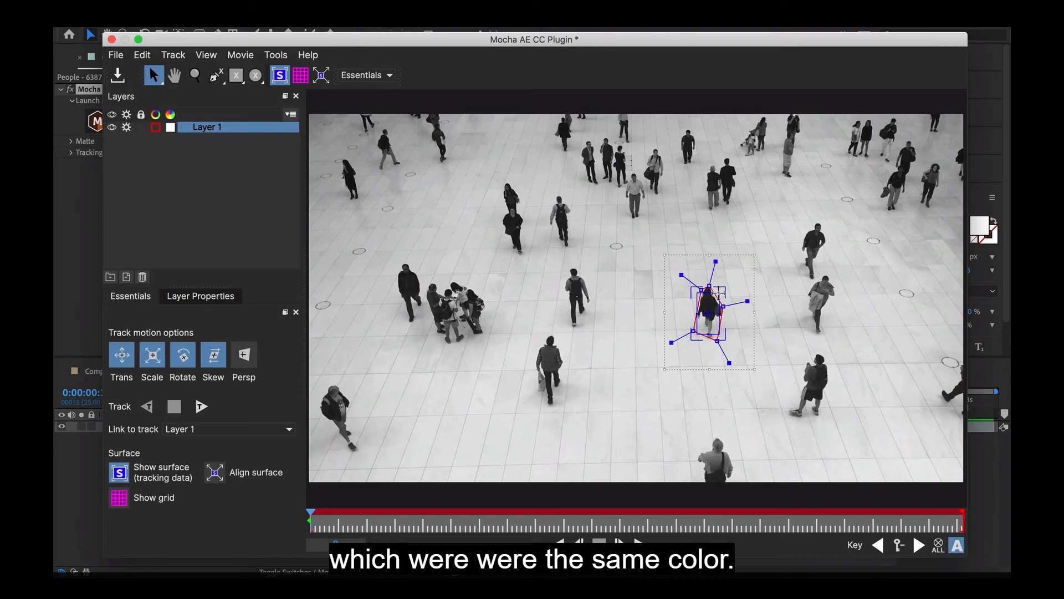
left_click_drag(697, 292, 704, 283)
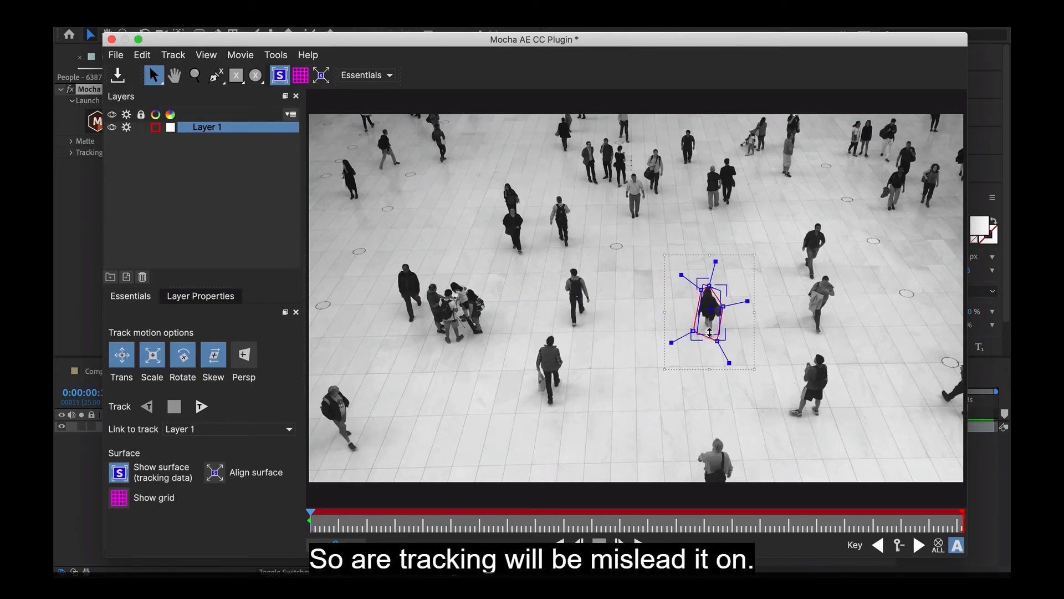
Track the masked woman forward, stopping around frame 75 to refit the mask to her
left_click(202, 407)
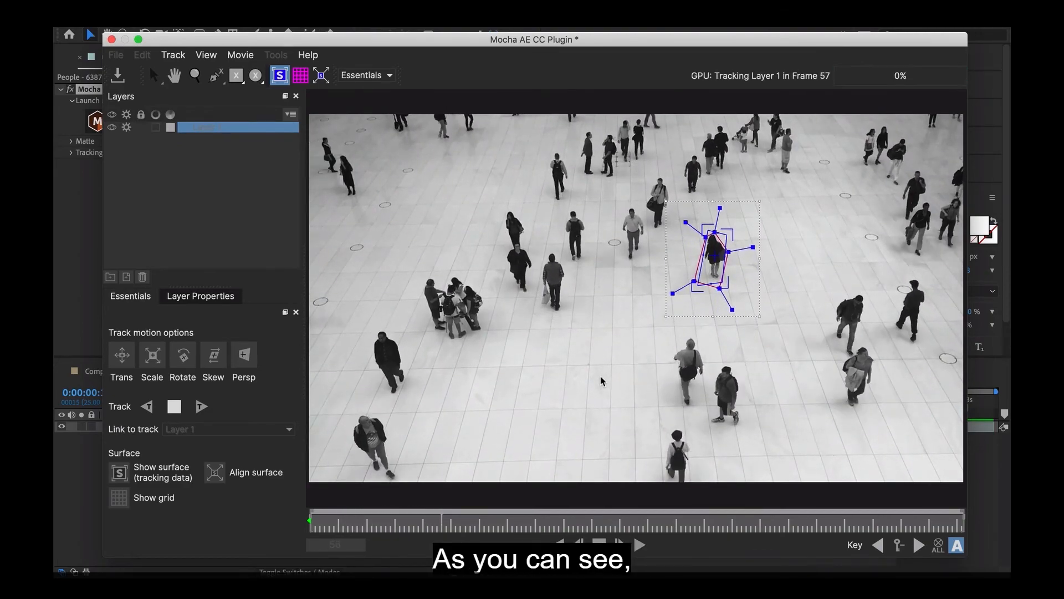
key("space")
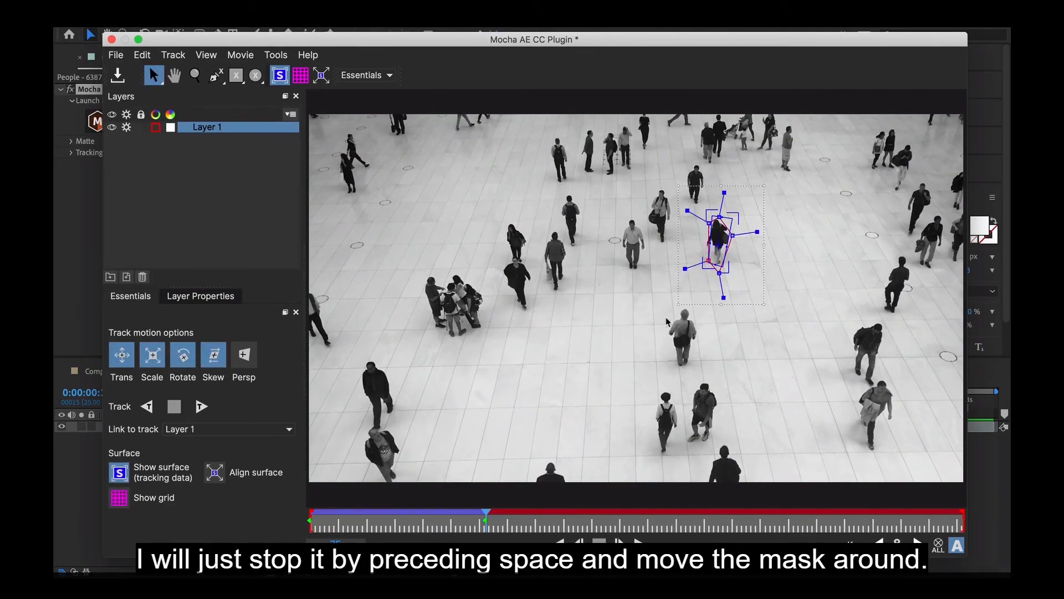
key("space")
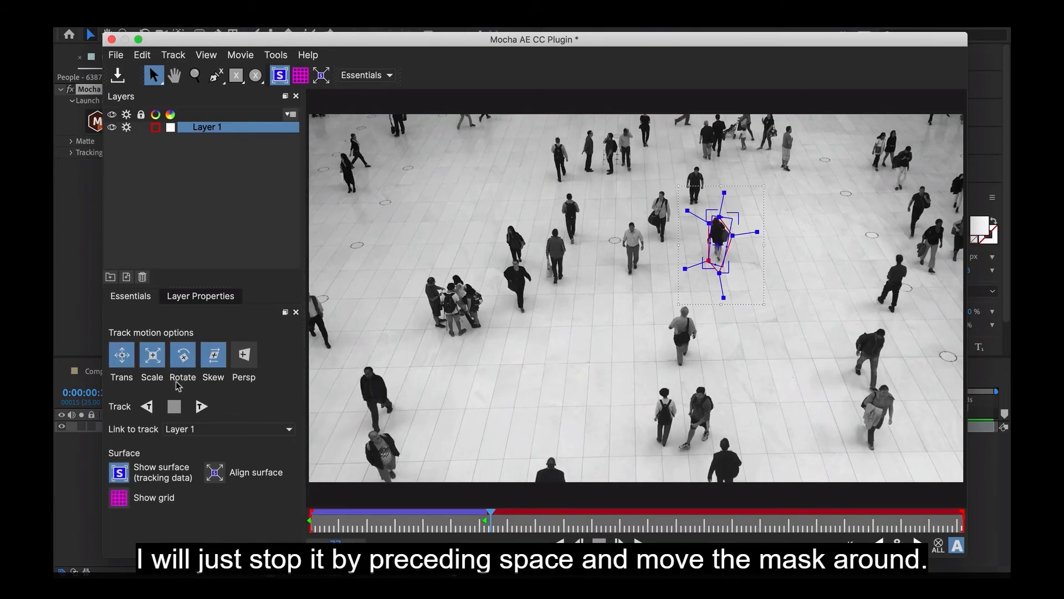
left_click_drag(489, 516, 486, 518)
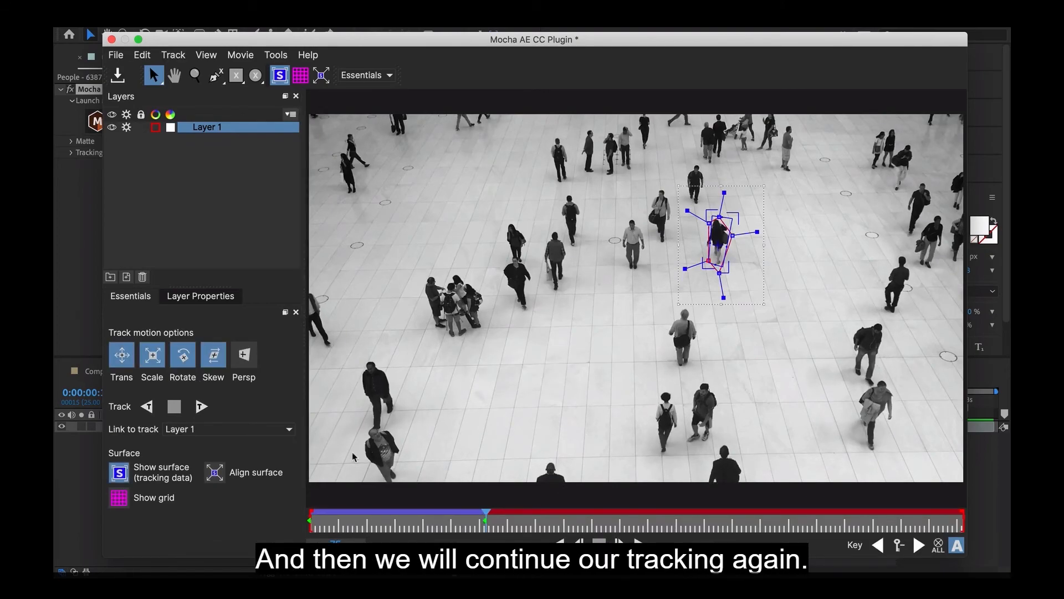
Resume forward tracking, stop it where a passer-by interrupts the mask, and return to frame 124
left_click(201, 406)
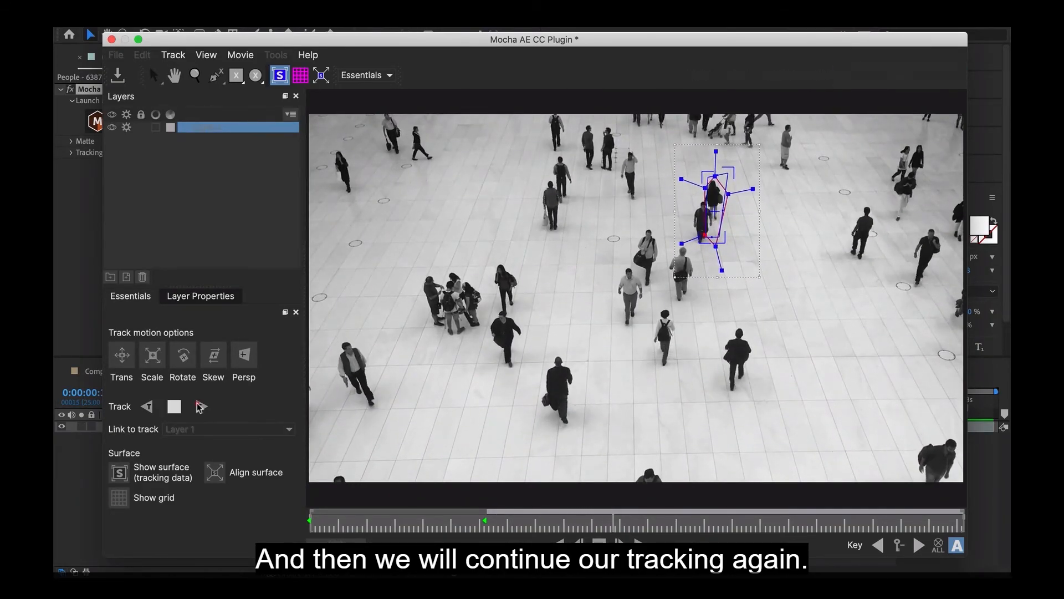
key("space")
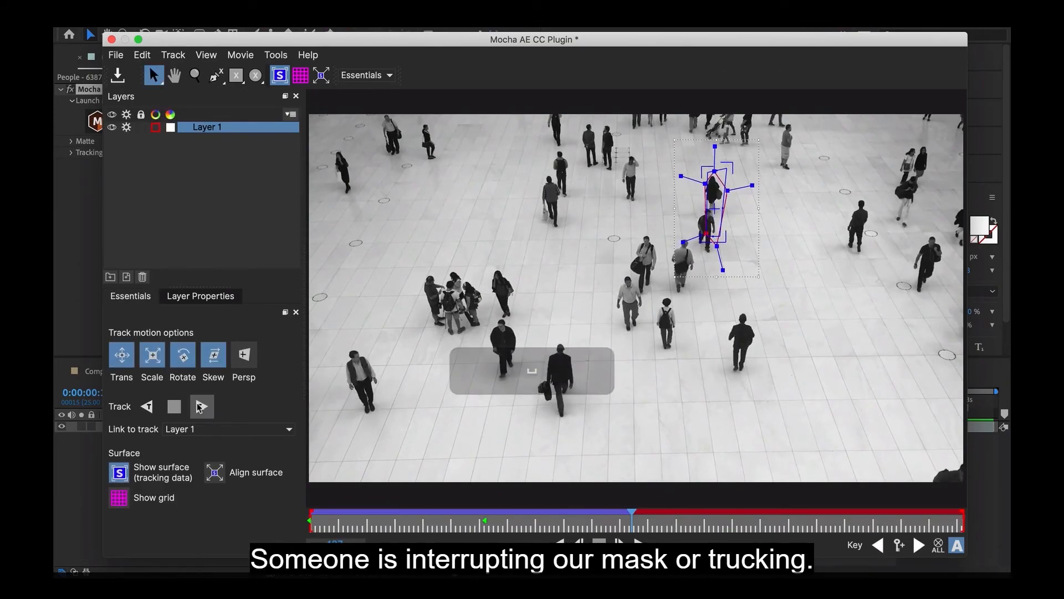
left_click_drag(630, 523, 600, 523)
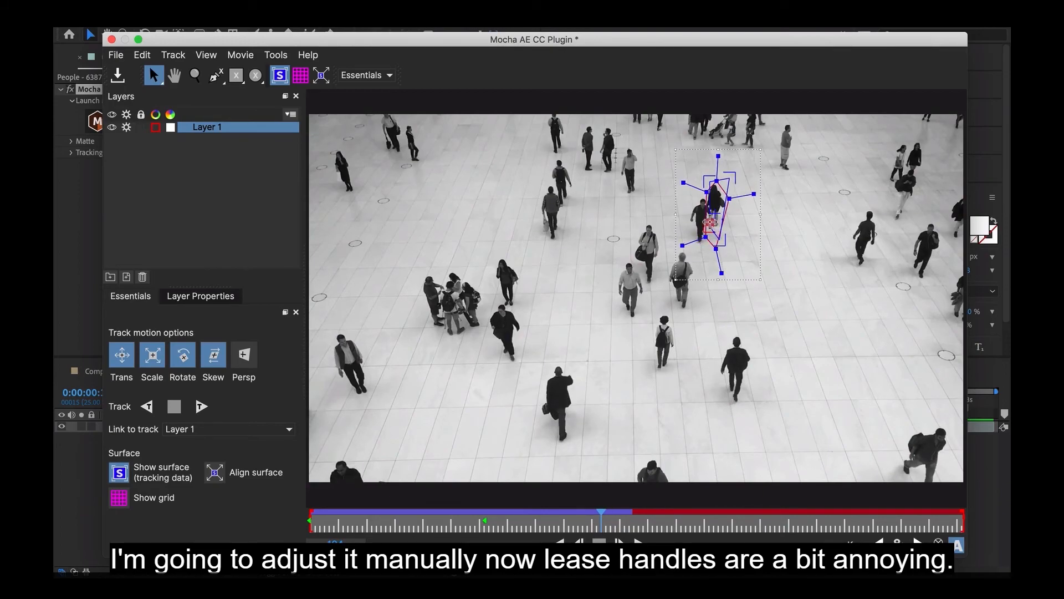
Refit the mask's lower points to the woman at frame 124, track forward until the mask drifts, and return to frame 219
key("super+z")
mouse_move(715, 250)
left_mouse_down()
mouse_move(722, 226)
mouse_move(707, 234)
left_mouse_up()
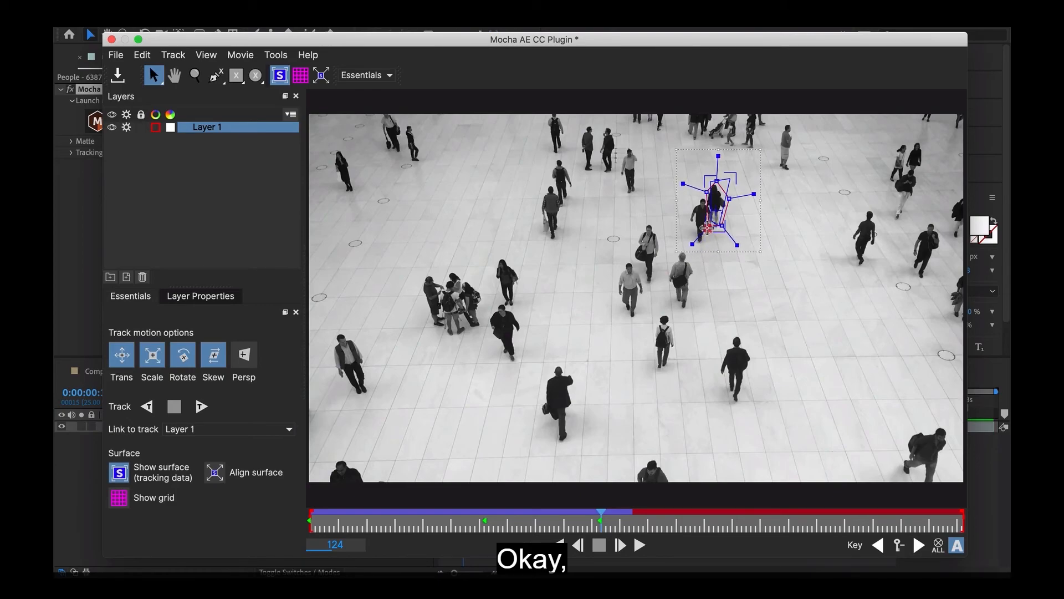
left_click(202, 407)
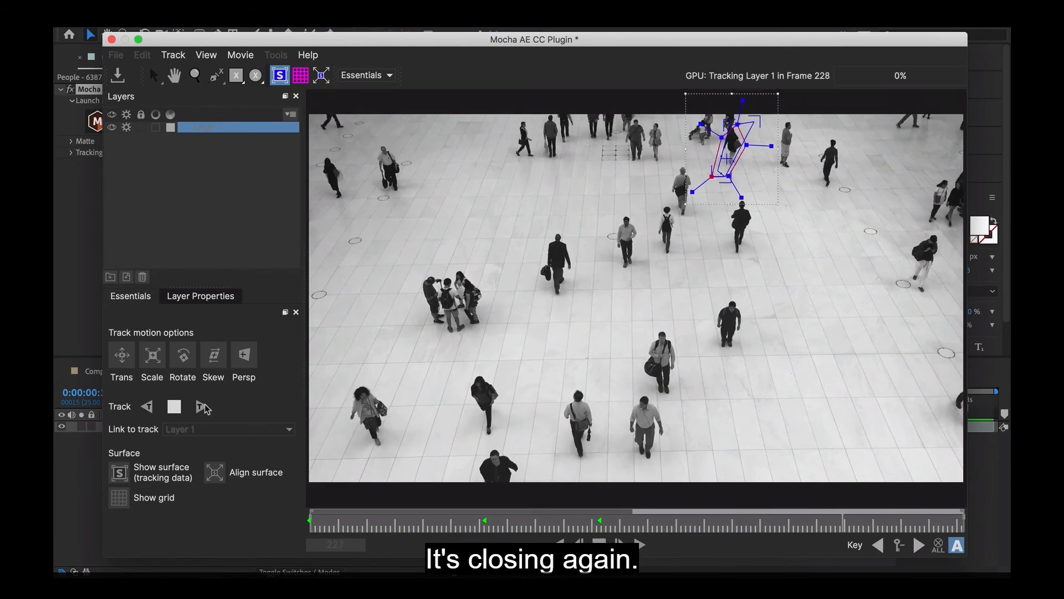
key("space")
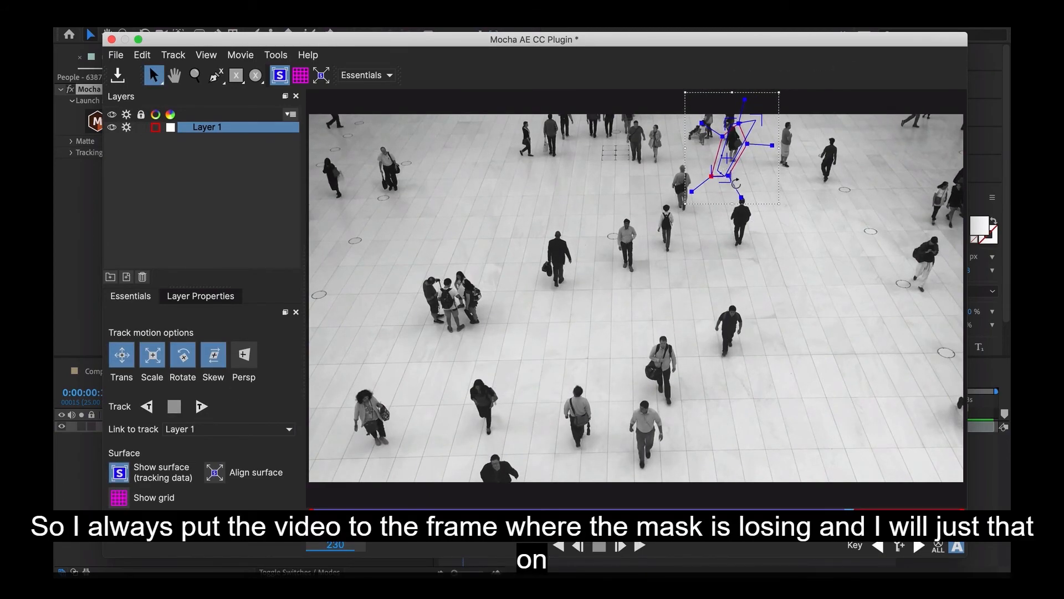
left_click_drag(850, 515, 825, 515)
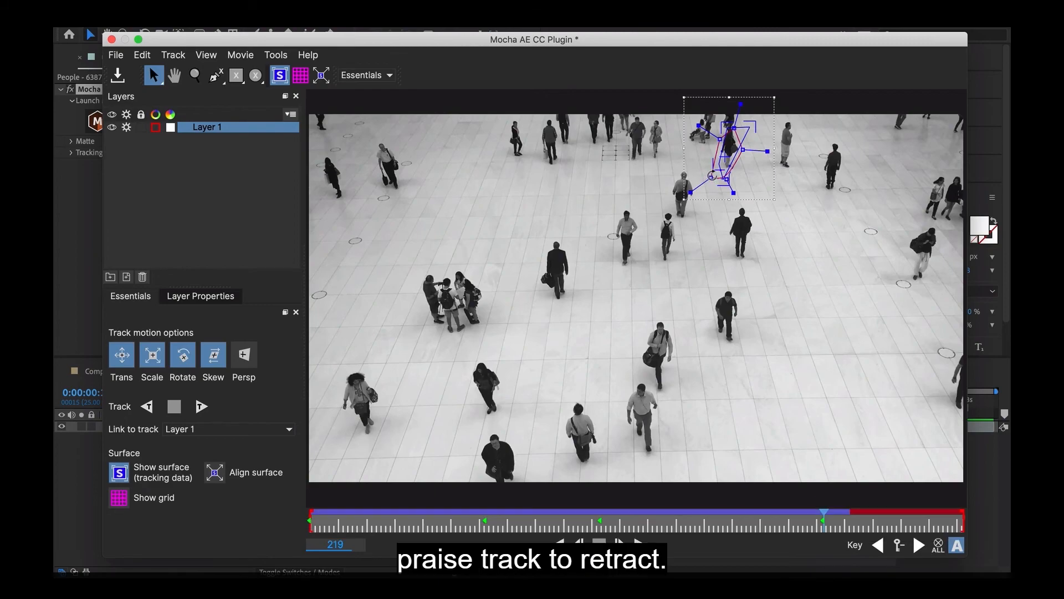
Tighten the mask's lower points around the woman's feet at frame 219 and resume forward tracking, stopping at frame 253
left_click(638, 177)
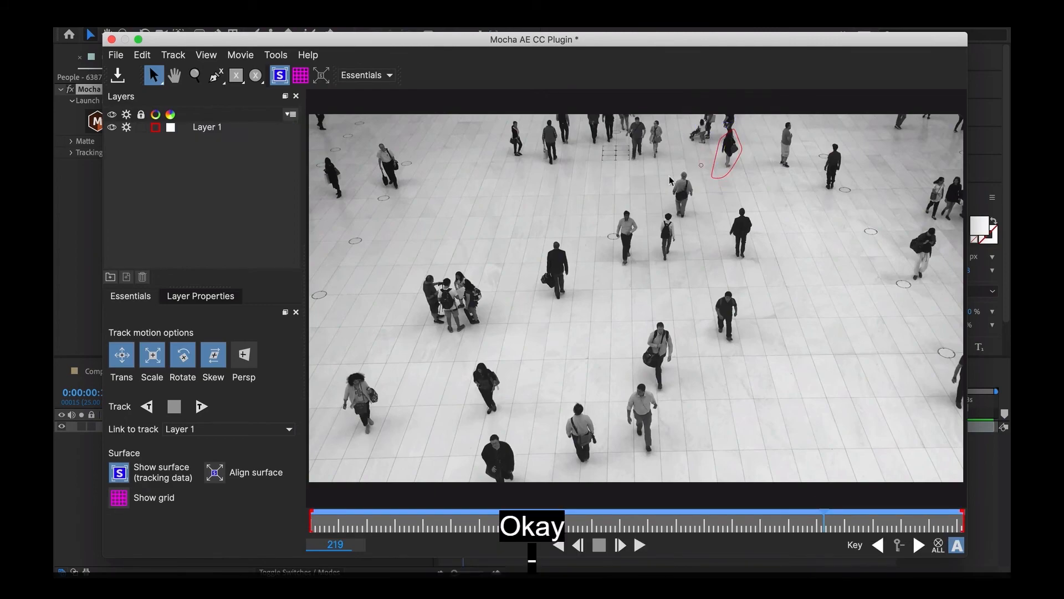
left_click(710, 177)
left_click_drag(710, 178, 714, 169)
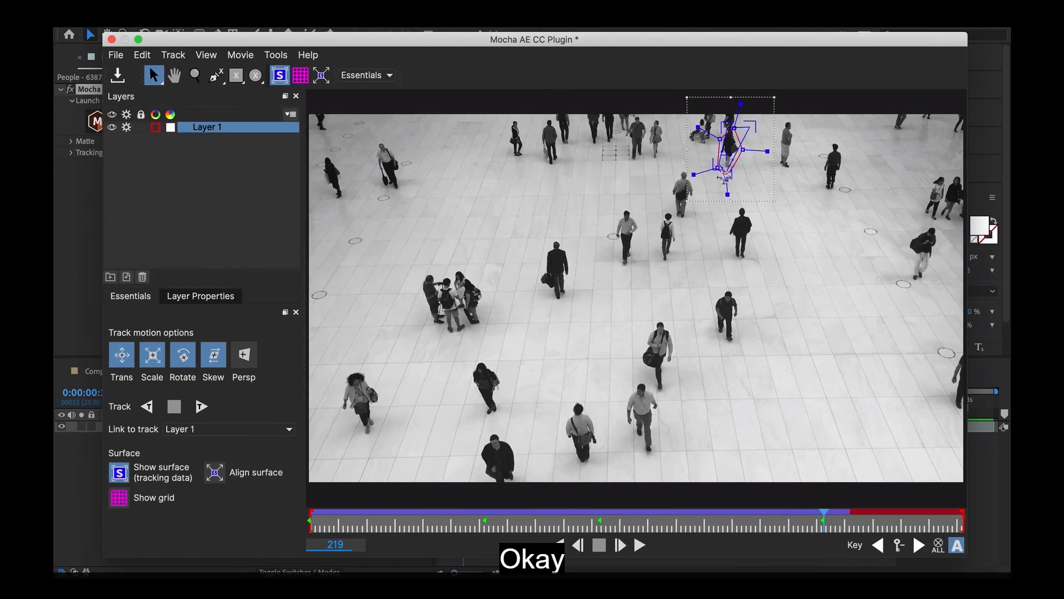
left_click_drag(726, 178, 728, 174)
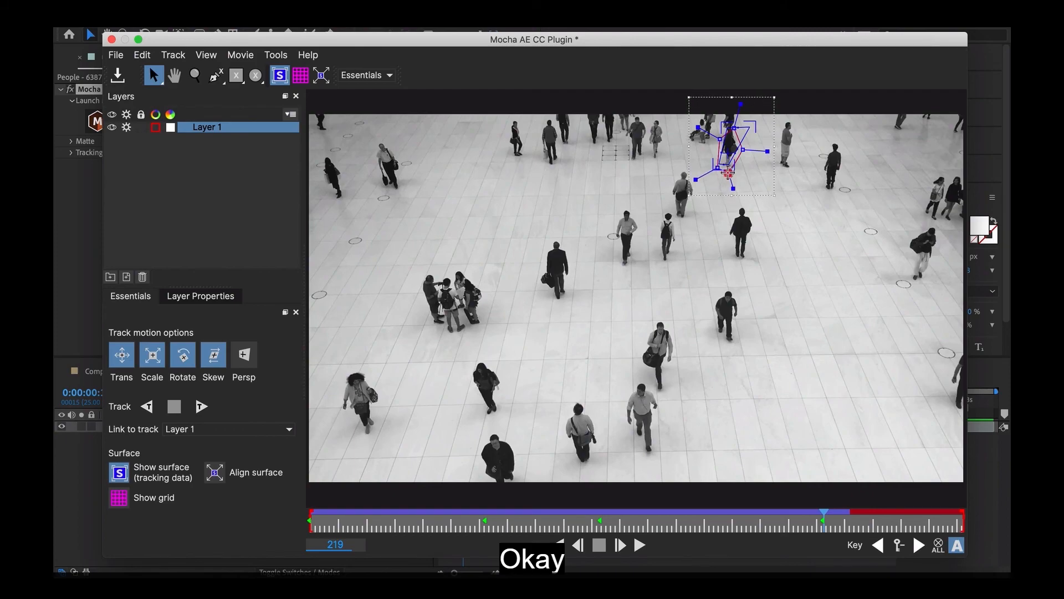
left_click(201, 406)
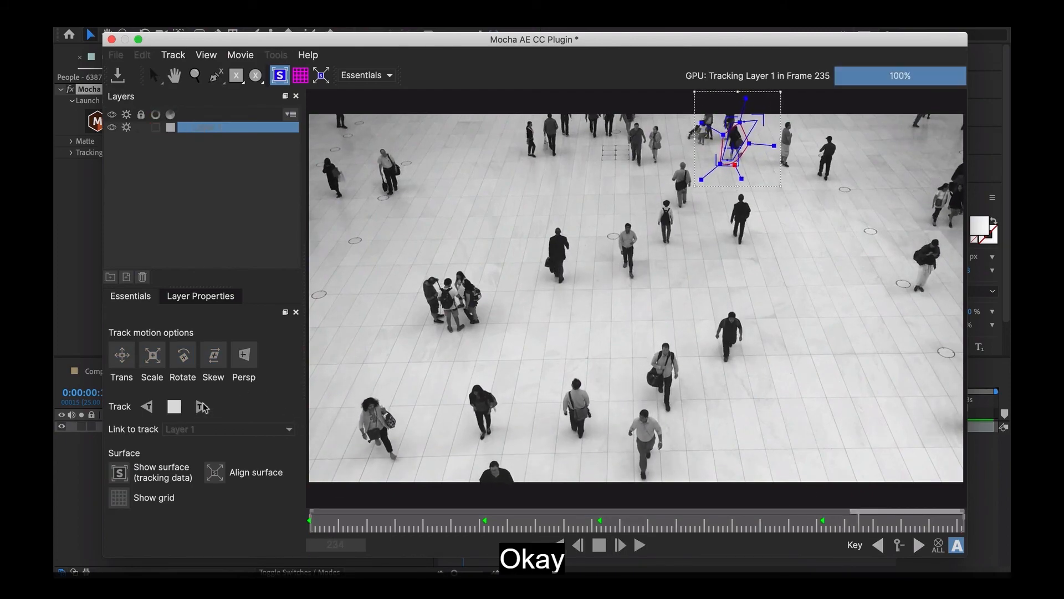
key("space")
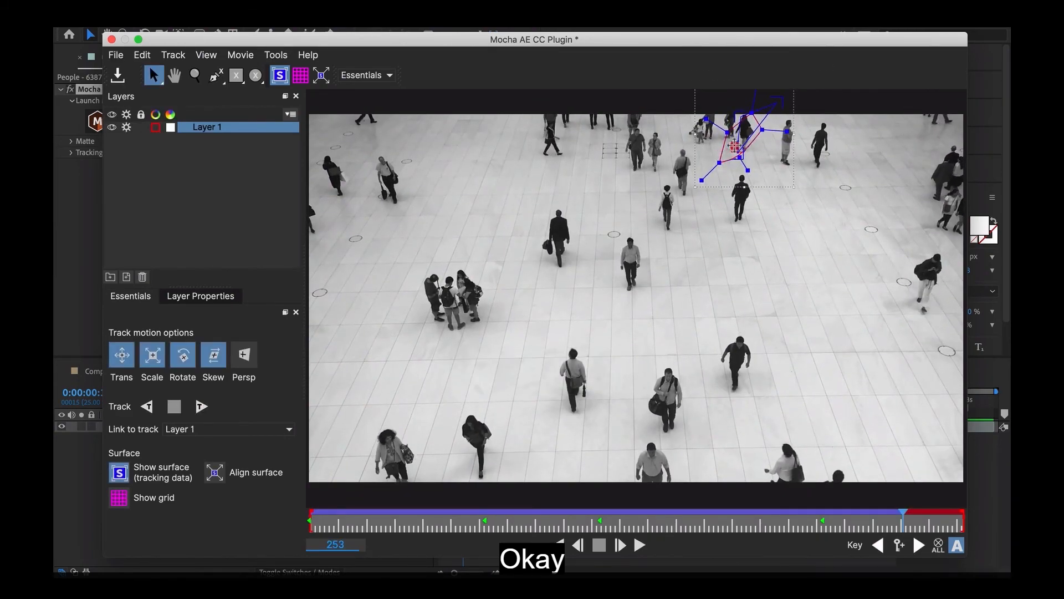
Refit the mask's lower edge to the woman at frame 253, track forward to the clip's end, and check the last frames
left_click_drag(732, 155, 736, 134)
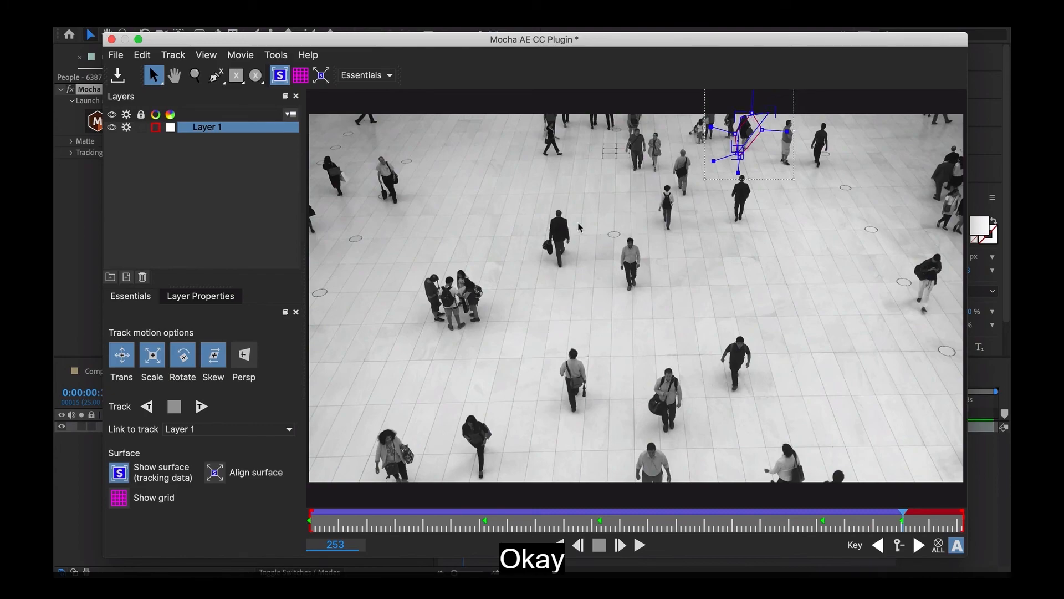
left_click(201, 407)
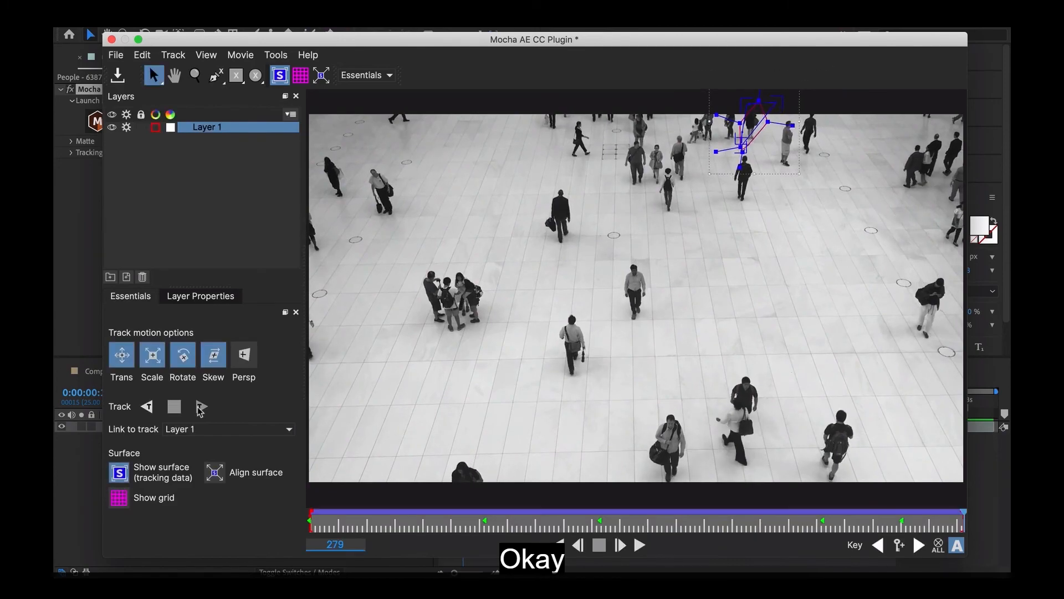
mouse_move(962, 522)
left_mouse_down()
mouse_move(383, 520)
mouse_move(946, 509)
left_mouse_up()
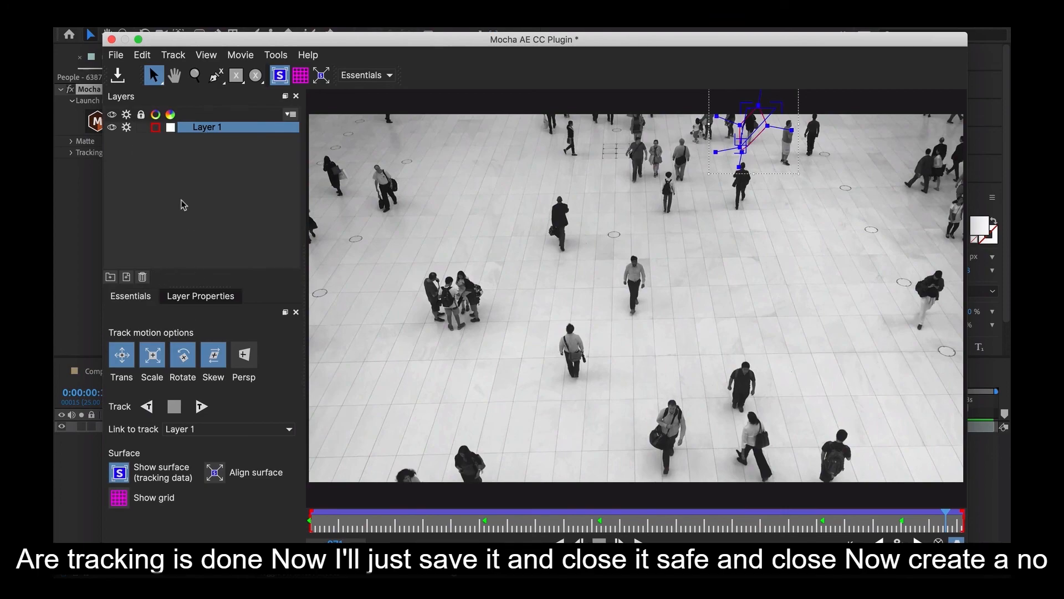
Save the track, close Mocha, and add a null object to the People - 6387 composition
left_click(110, 67)
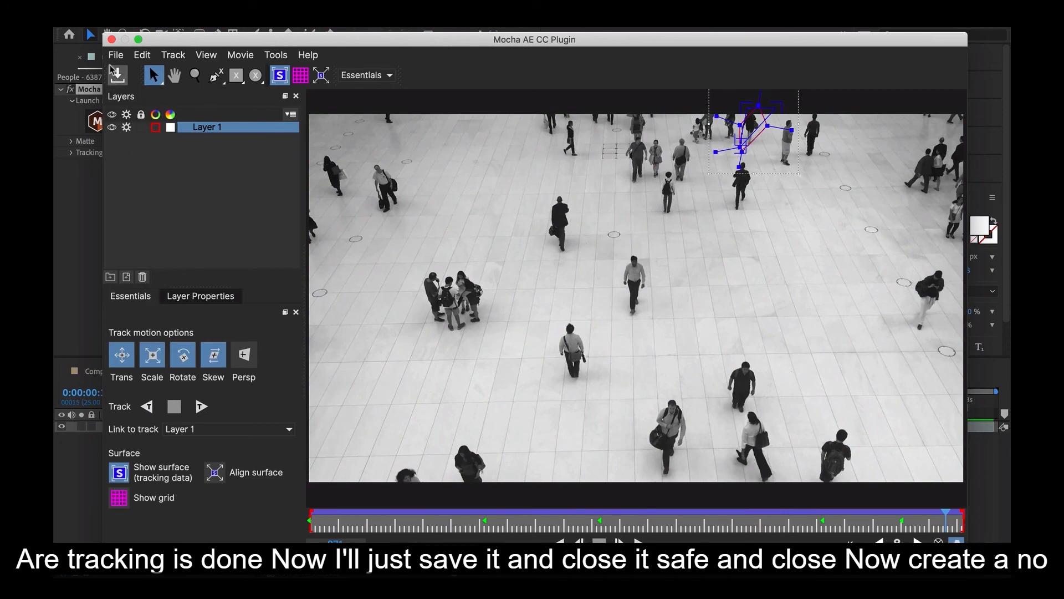
left_click(111, 39)
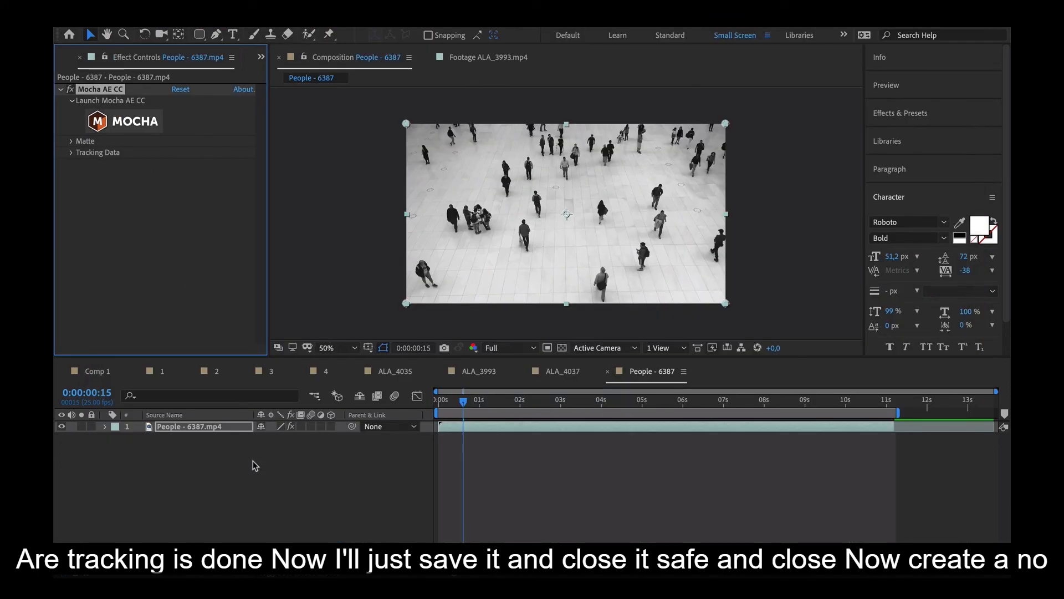
right_click(255, 425)
mouse_move(289, 432)
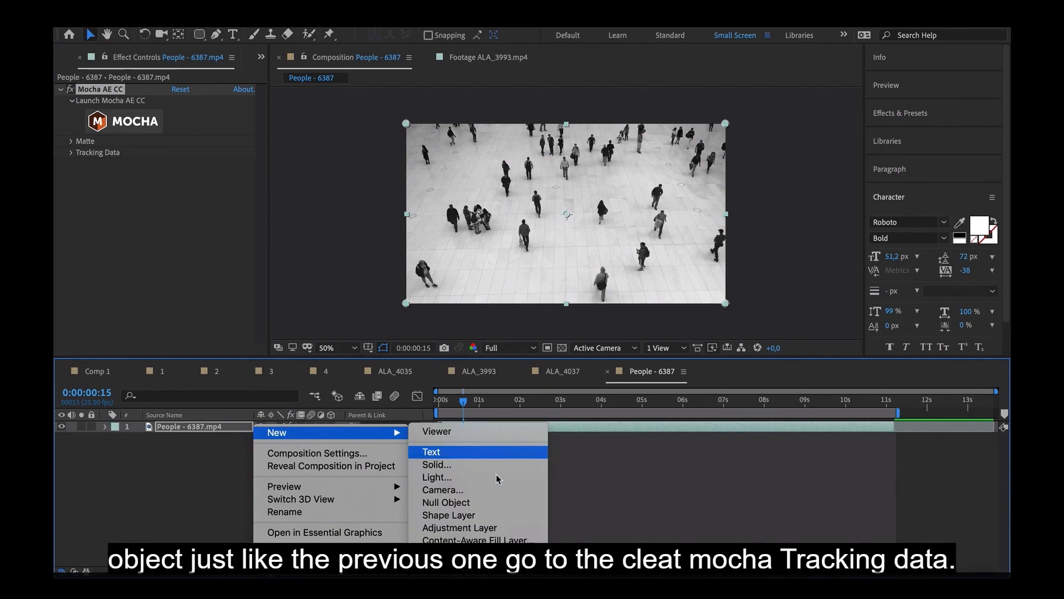
left_click(457, 505)
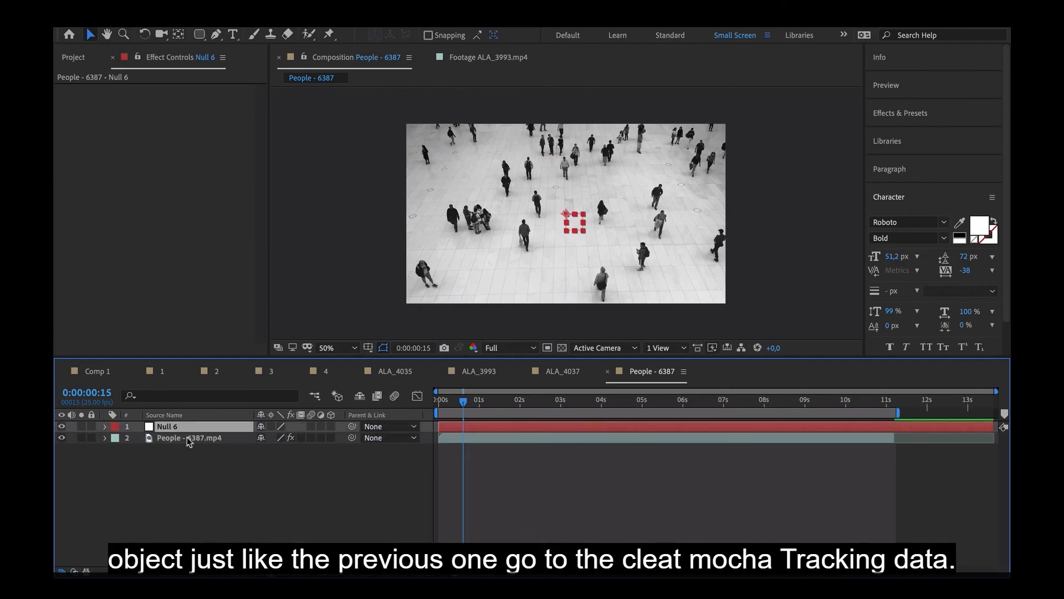
Create track data from Mocha's Layer 1 in the effect on the People - 6387.mp4 layer
left_click(188, 438)
left_click(71, 153)
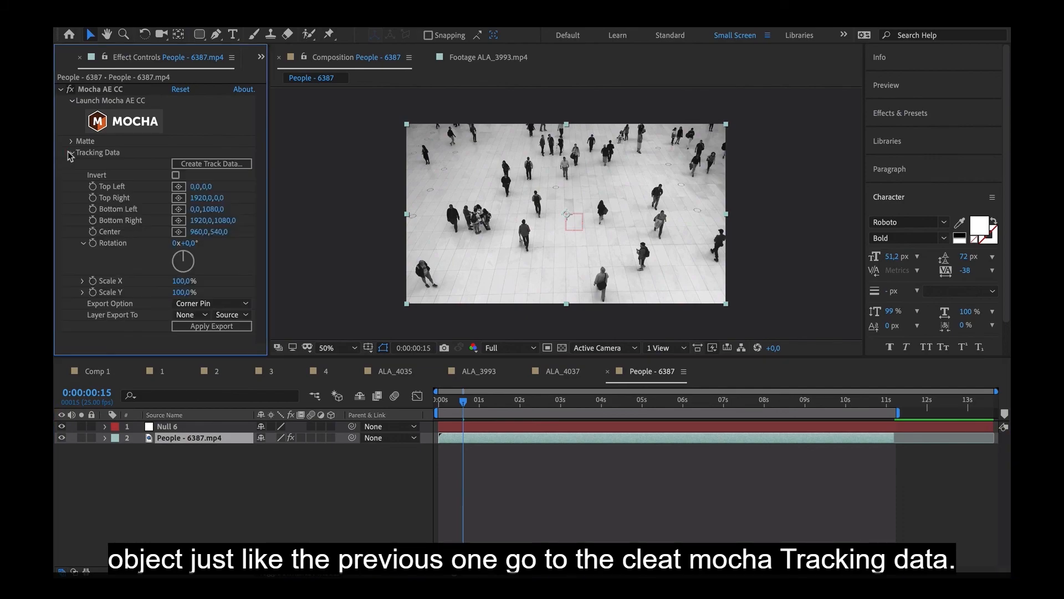
left_click(188, 164)
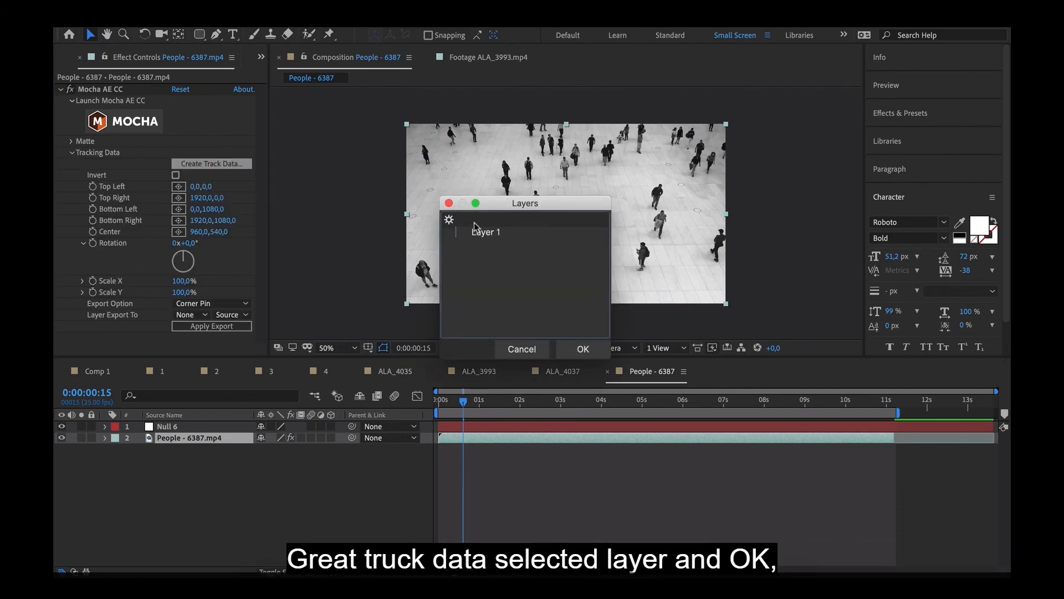
left_click(495, 235)
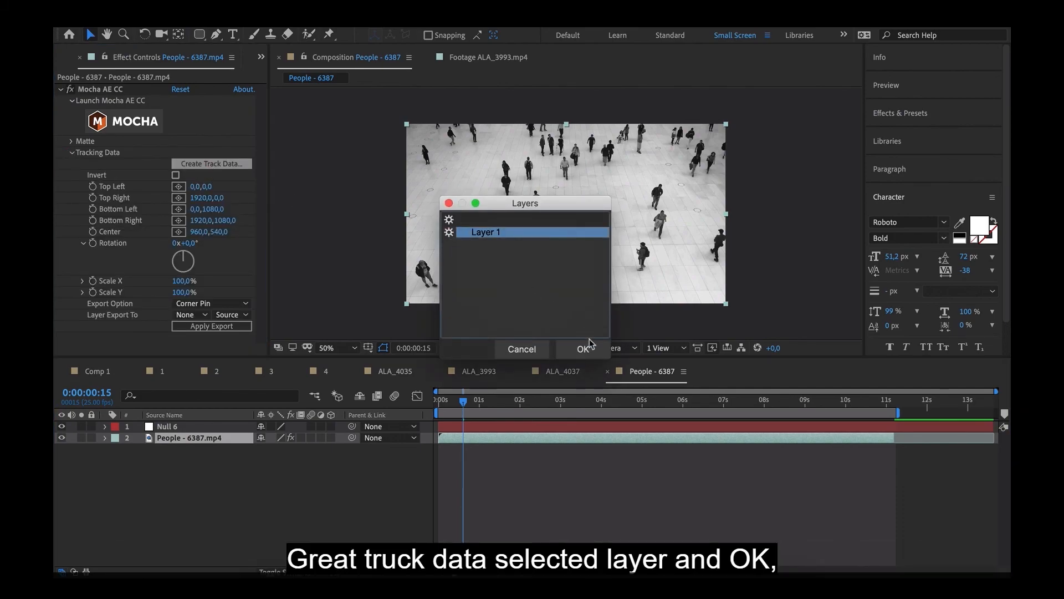
left_click(583, 348)
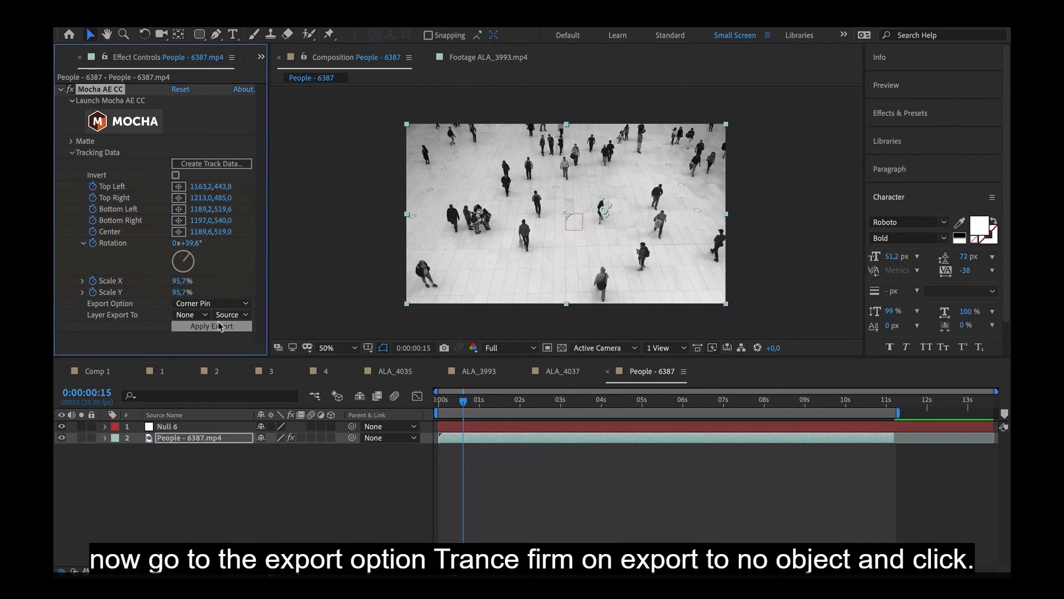
Apply the tracking data from the first frame to the null with the Transform export option, and reveal the null's keyframes
left_click(210, 304)
left_click(205, 343)
left_click(192, 314)
left_click(204, 348)
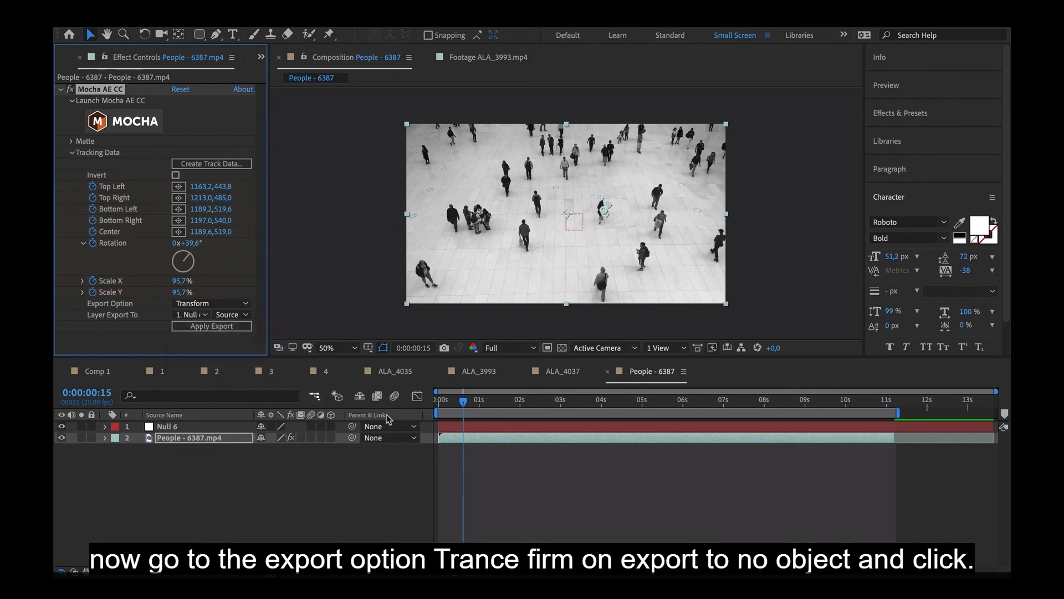
key("Home")
left_click(211, 326)
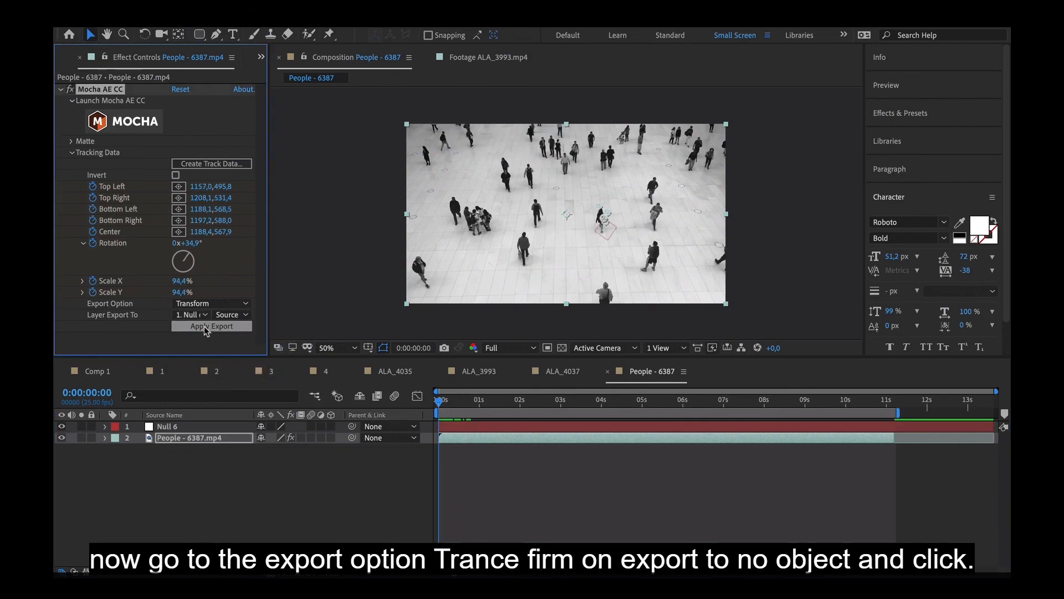
left_click(456, 427)
key("u")
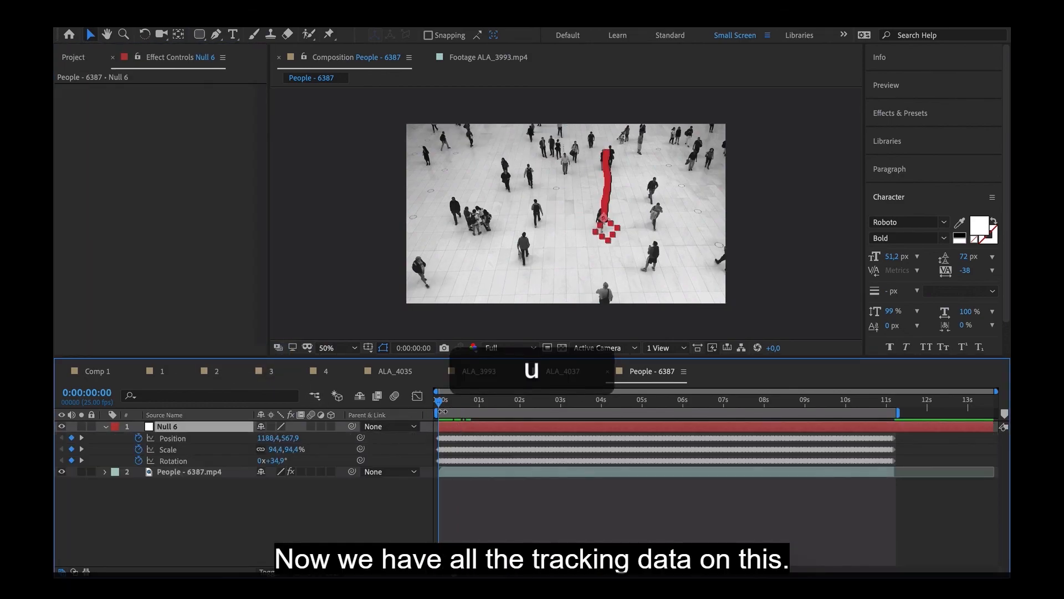
left_click_drag(440, 402, 235, 429)
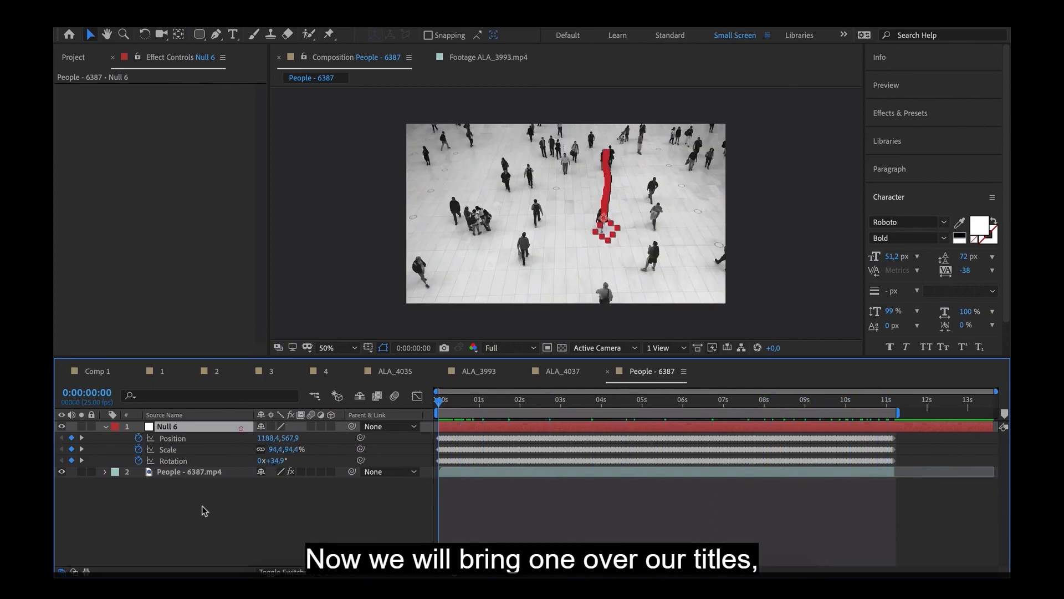
Add composition 4 above the null, shrink it at 0:00:00:22, and place the call-out's pointer tip at the woman
left_click(80, 62)
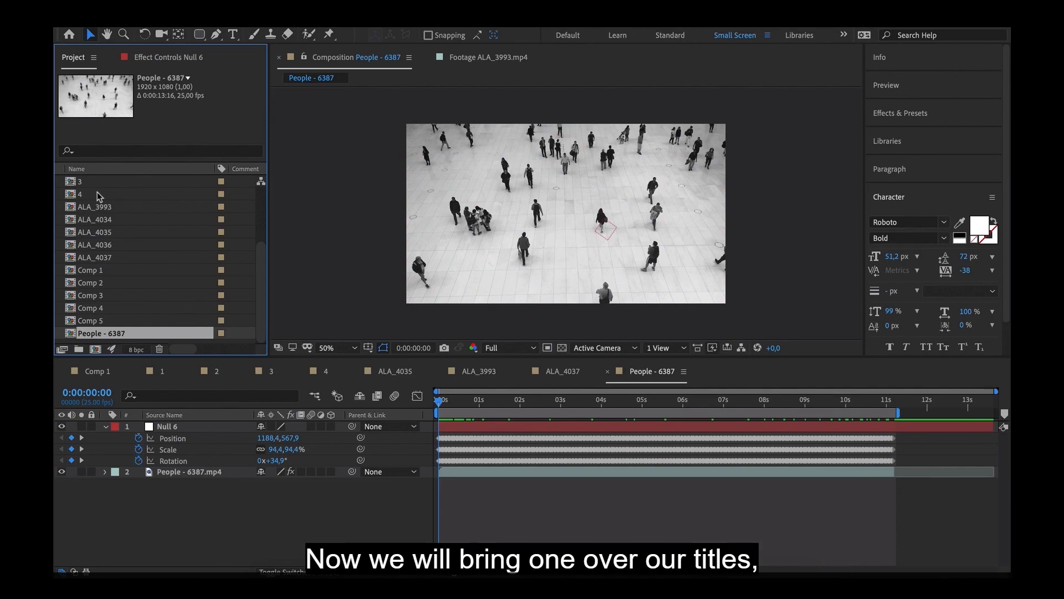
left_click_drag(100, 195, 177, 423)
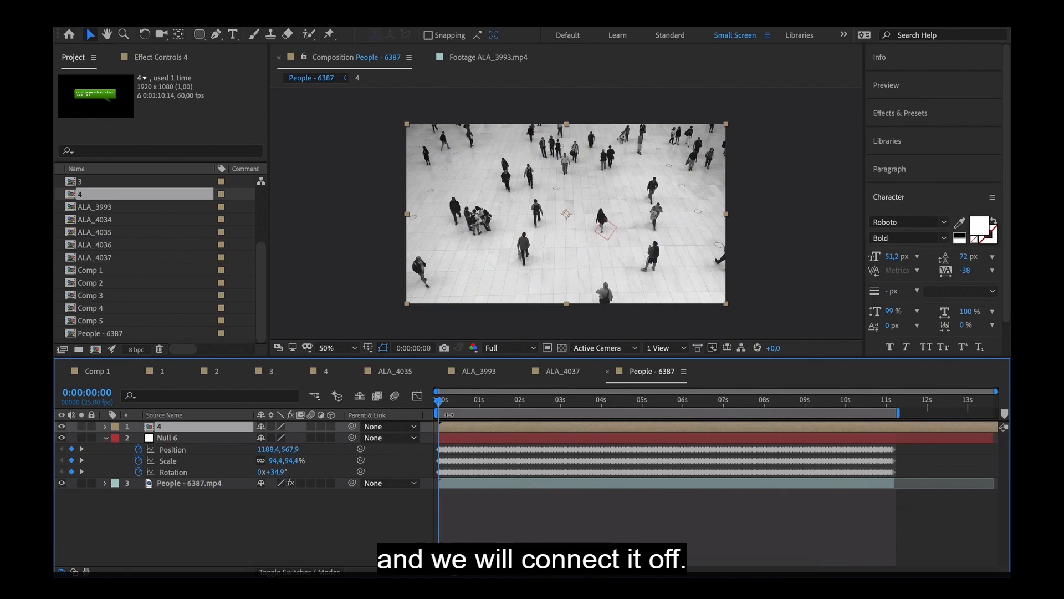
left_click_drag(439, 401, 476, 408)
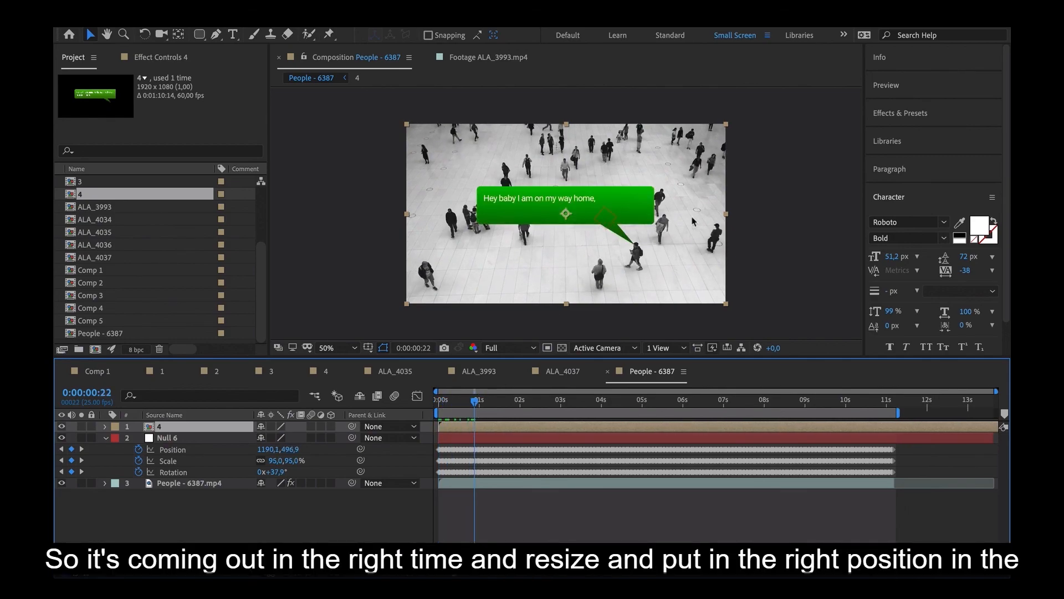
left_click_drag(727, 215, 579, 186)
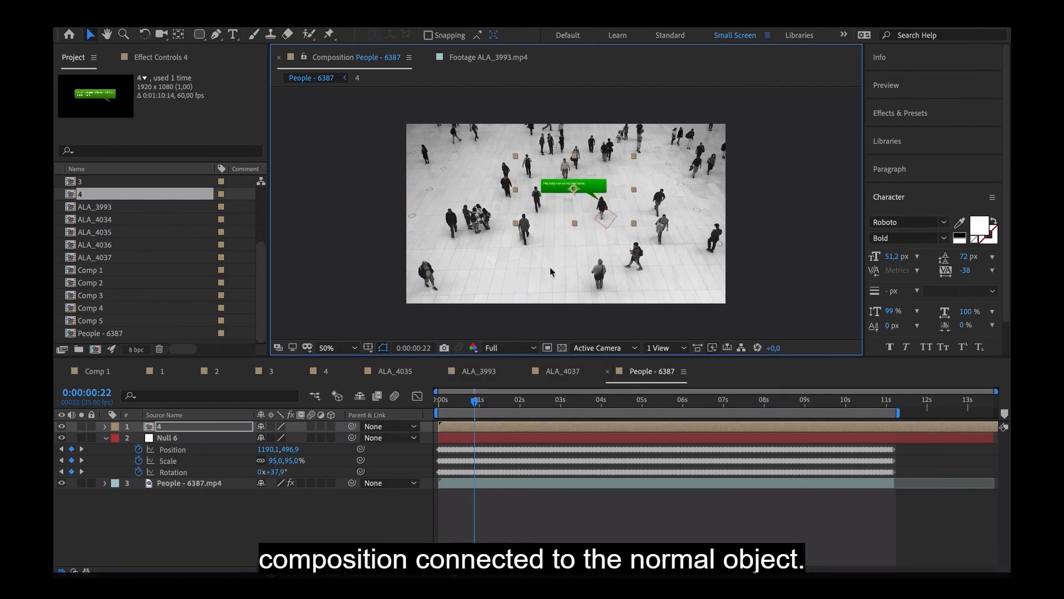
Parent the composition 4 layer to the tracked null and preview the call-out's motion from the start
left_click_drag(352, 429, 167, 438)
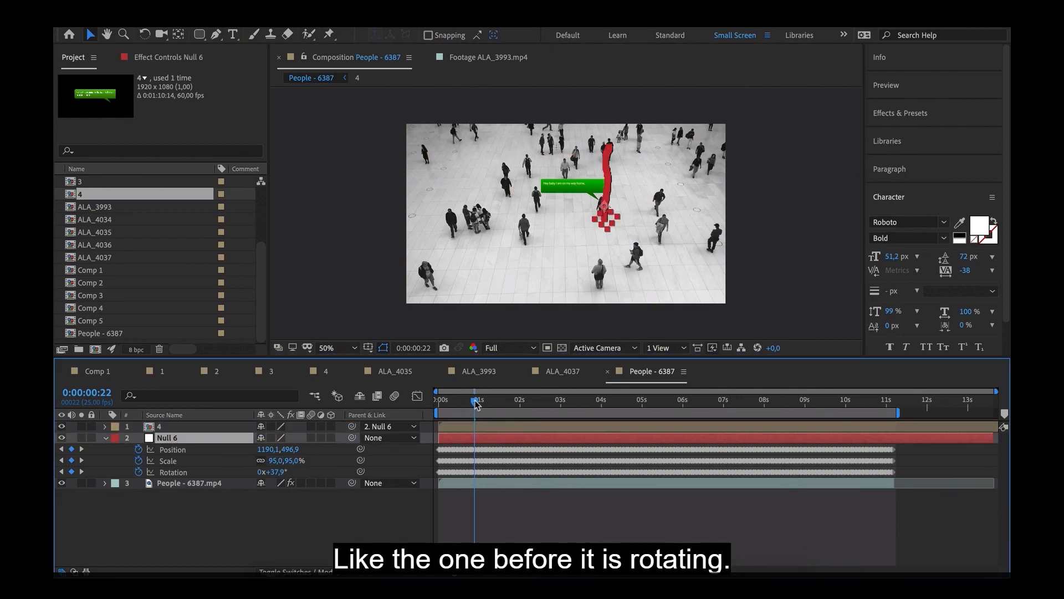
left_click_drag(472, 409, 438, 409)
key("space")
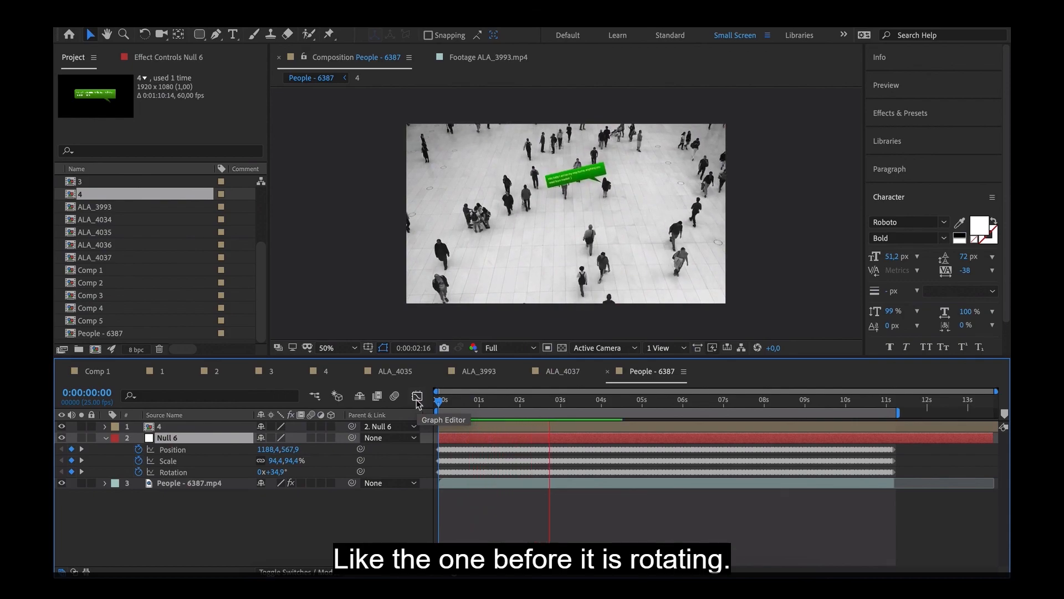
key("space")
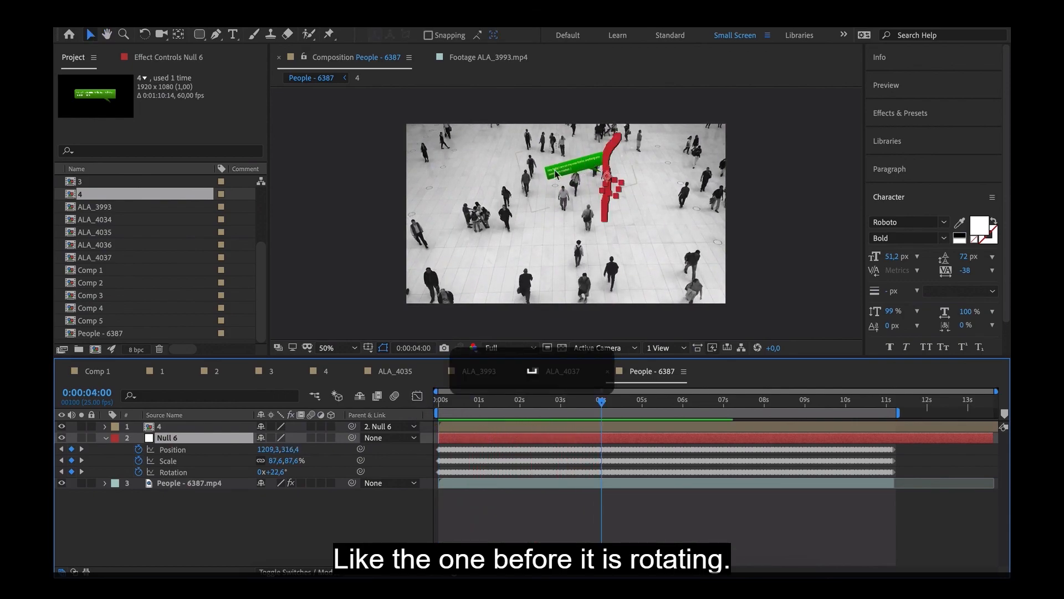
left_click_drag(456, 405, 412, 411)
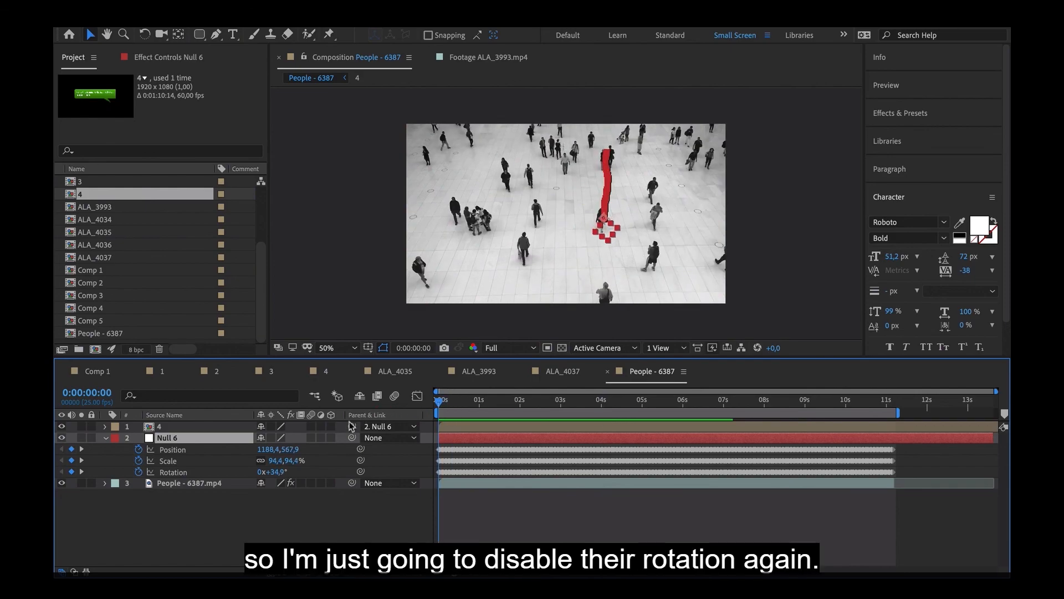
Remove the null's rotation animation at the first frame and preview the call-out
left_click(173, 472)
left_click(138, 471)
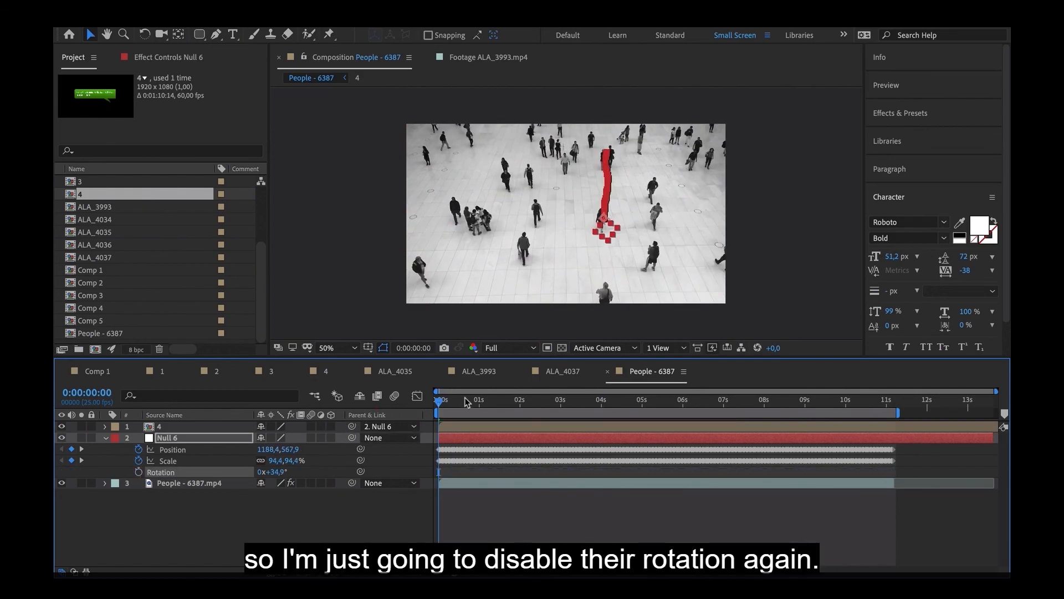
key("space")
key("space")
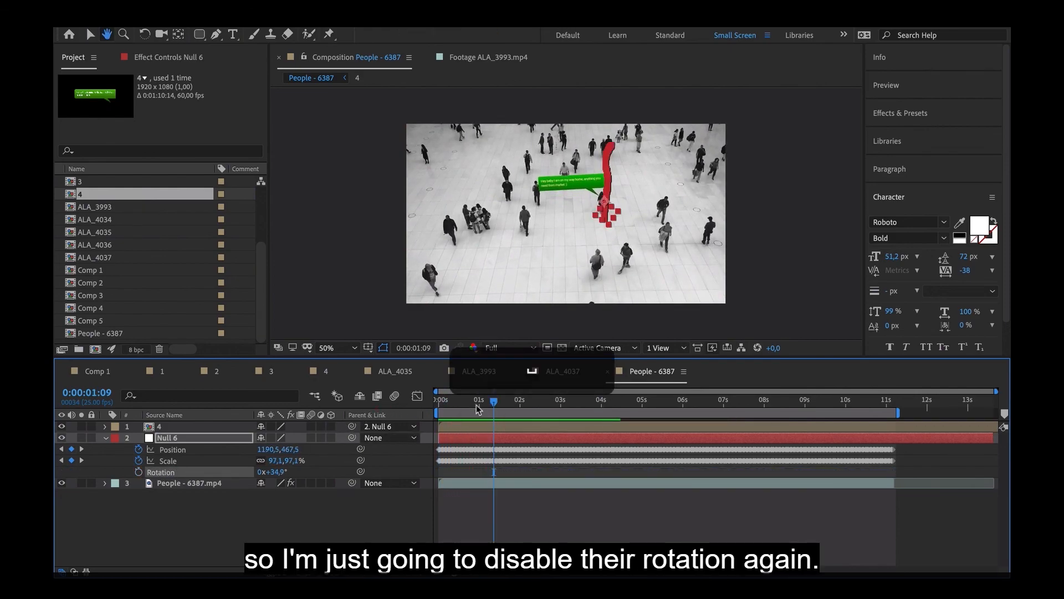
Rotate the composition 4 layer at 0:00:01:09 until the call-out is level, check it up close, and preview from the start
left_click(467, 427)
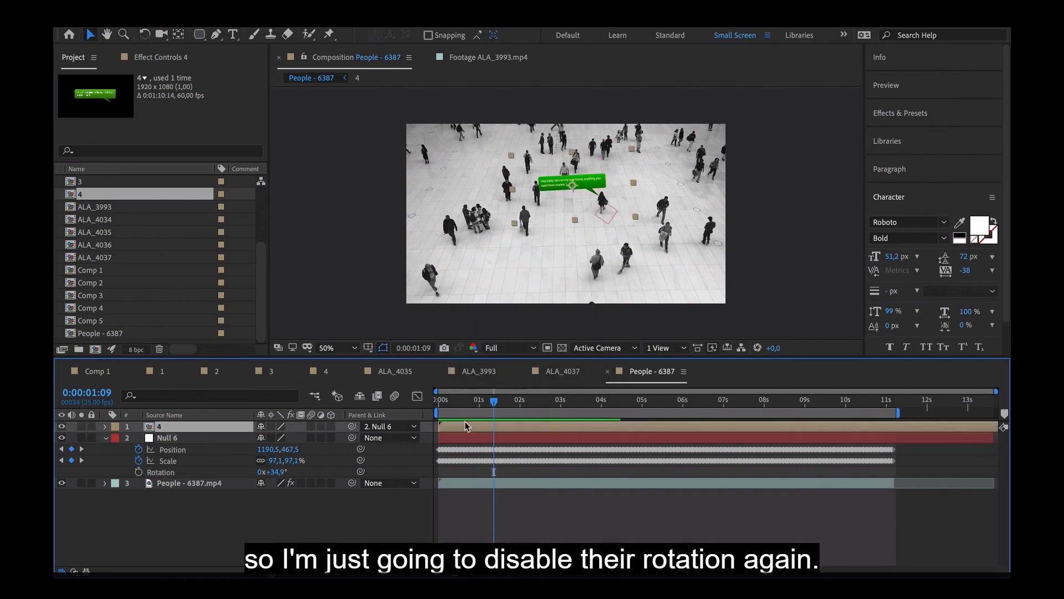
key("w")
left_click(635, 148)
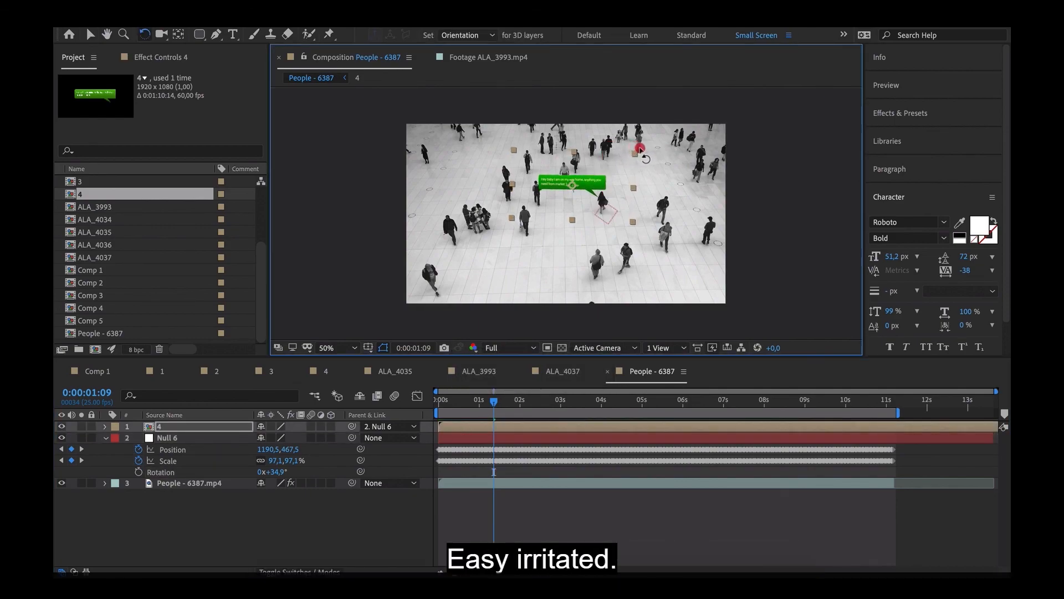
left_click_drag(641, 151, 638, 147)
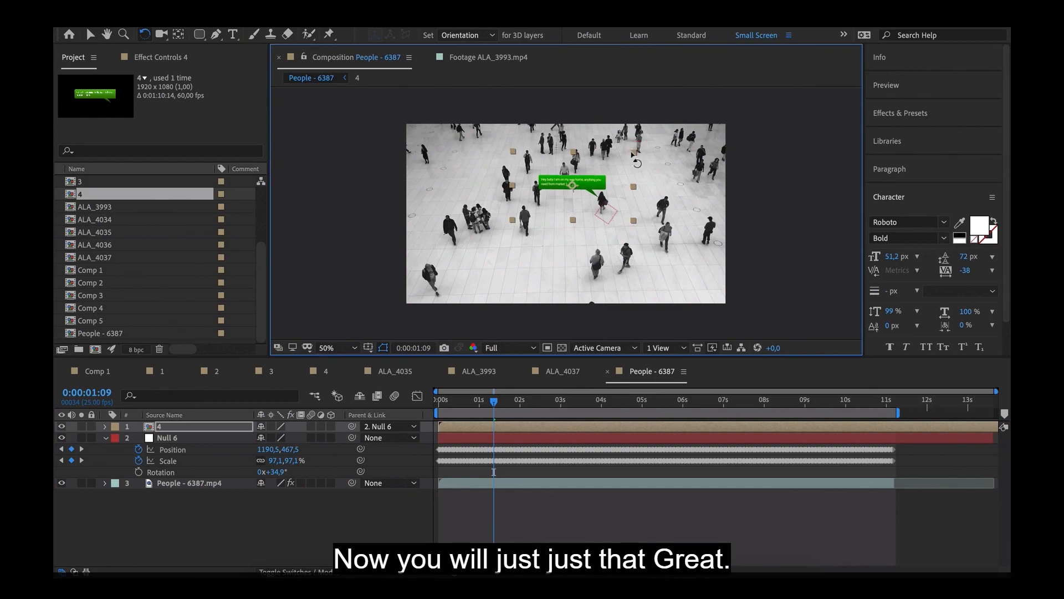
key("slash")
key("v")
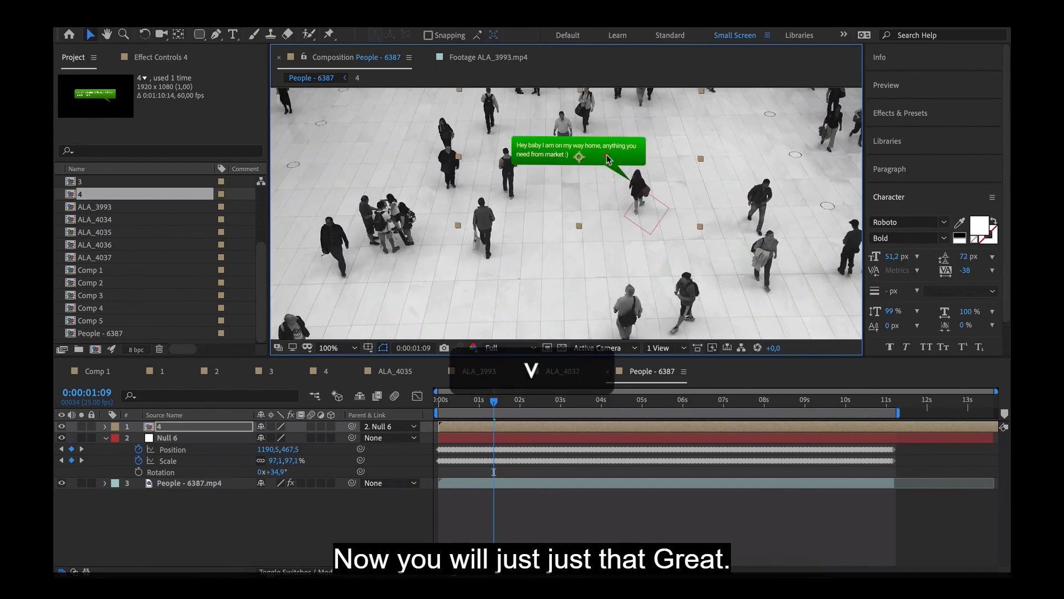
key("comma")
left_click_drag(491, 402, 416, 420)
key("space")
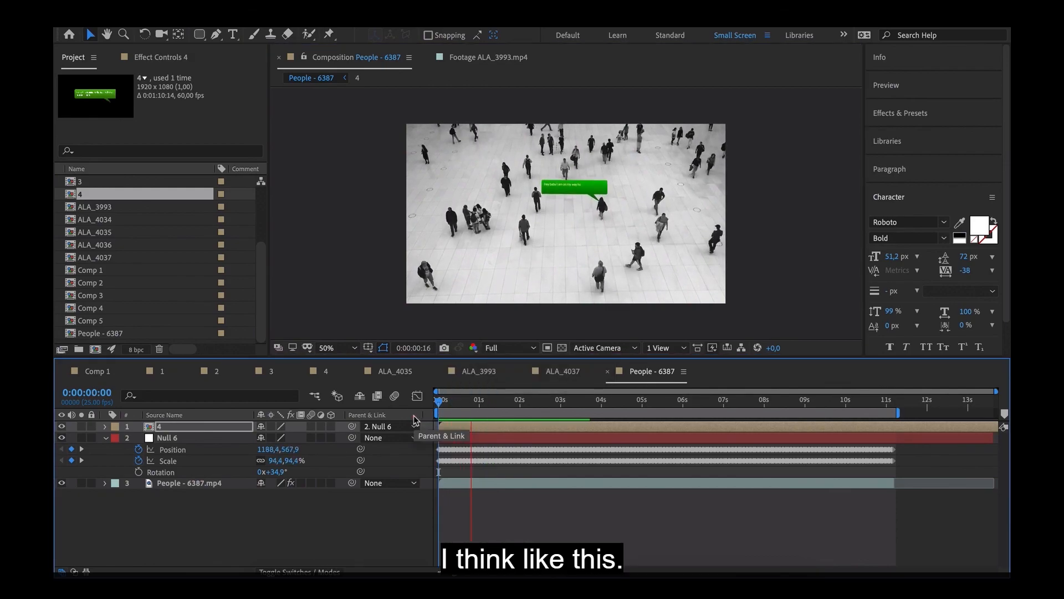